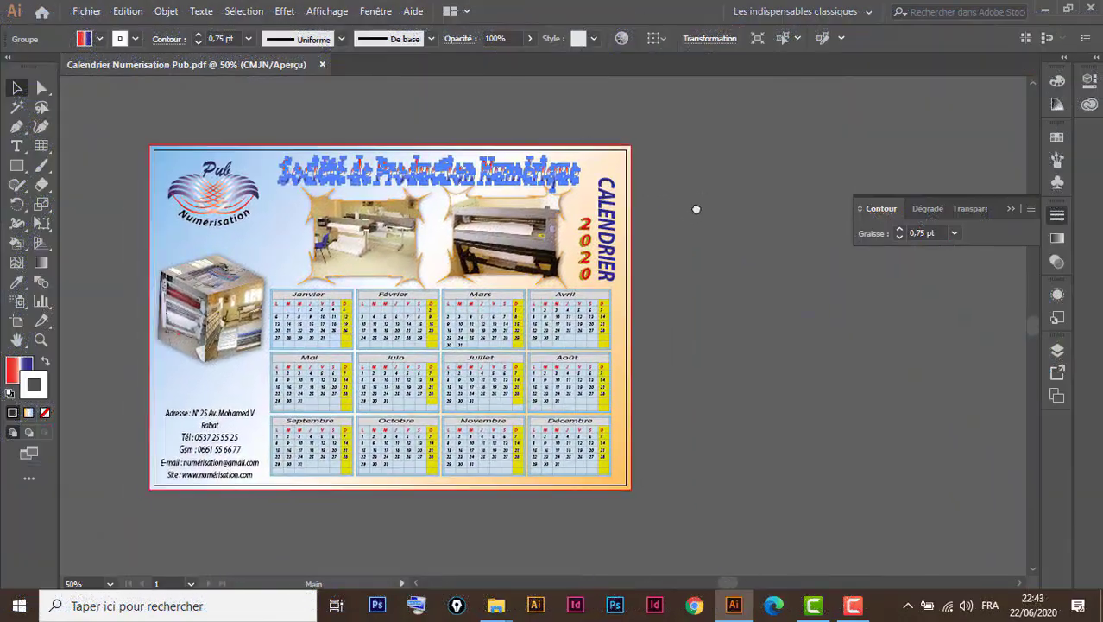
Create a new A4 landscape print document in centimetres with 0,3 cm bleed on every side.
left_click(777, 211)
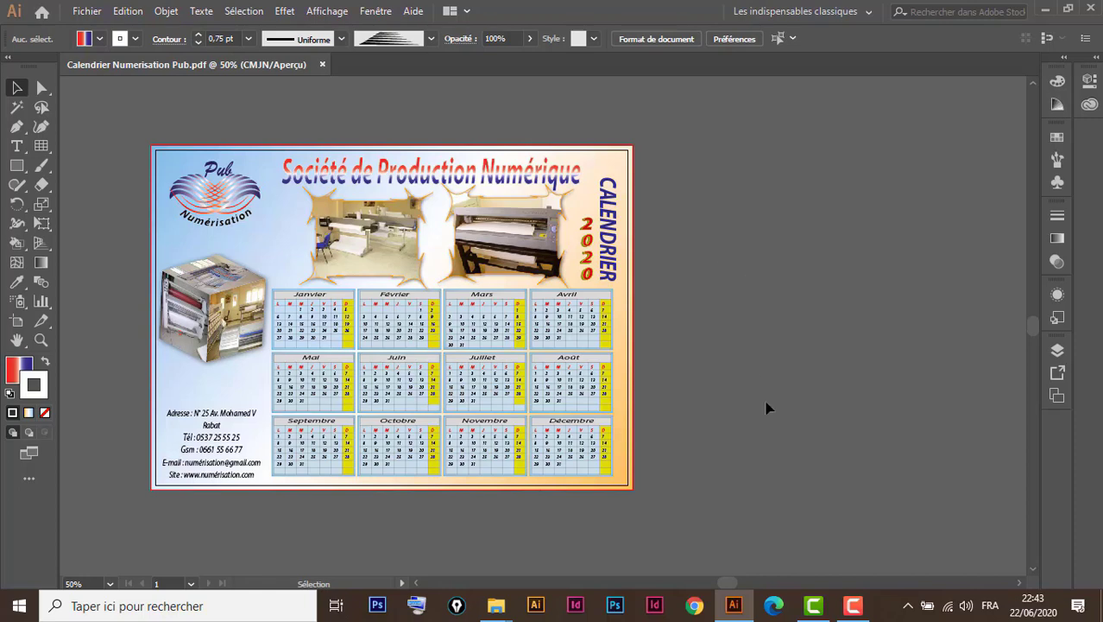
left_click(88, 13)
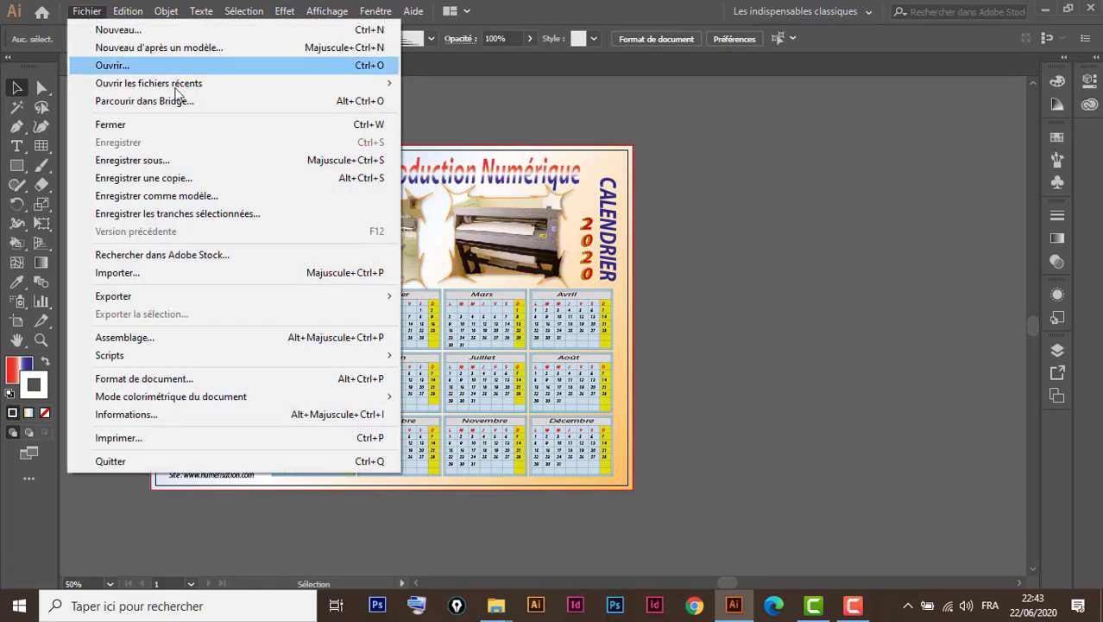
left_click(166, 34)
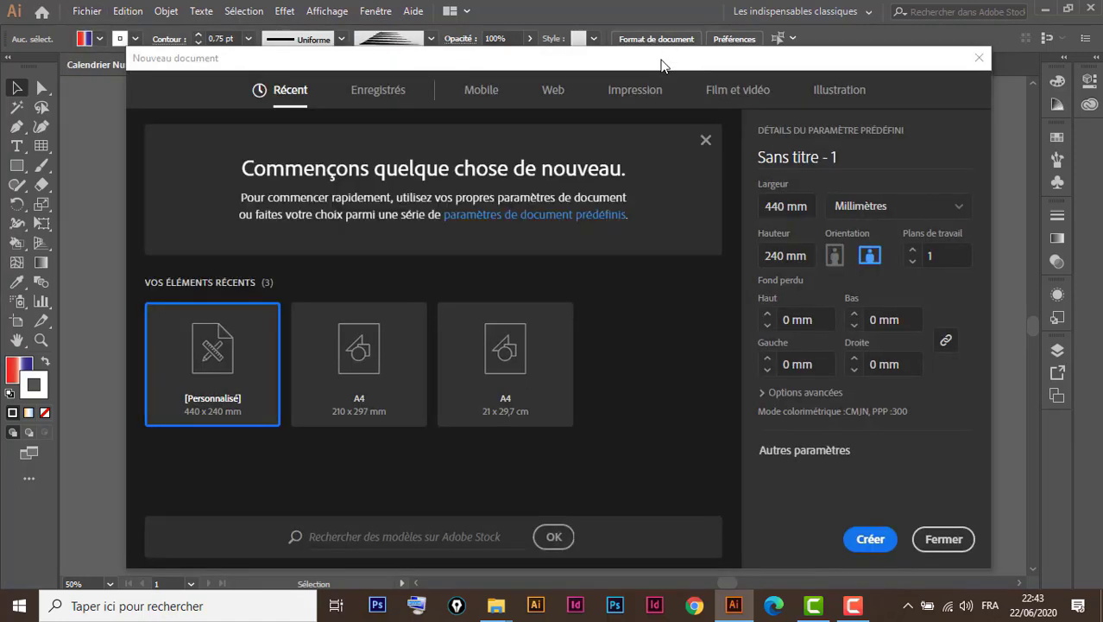
left_click_drag(663, 66, 635, 64)
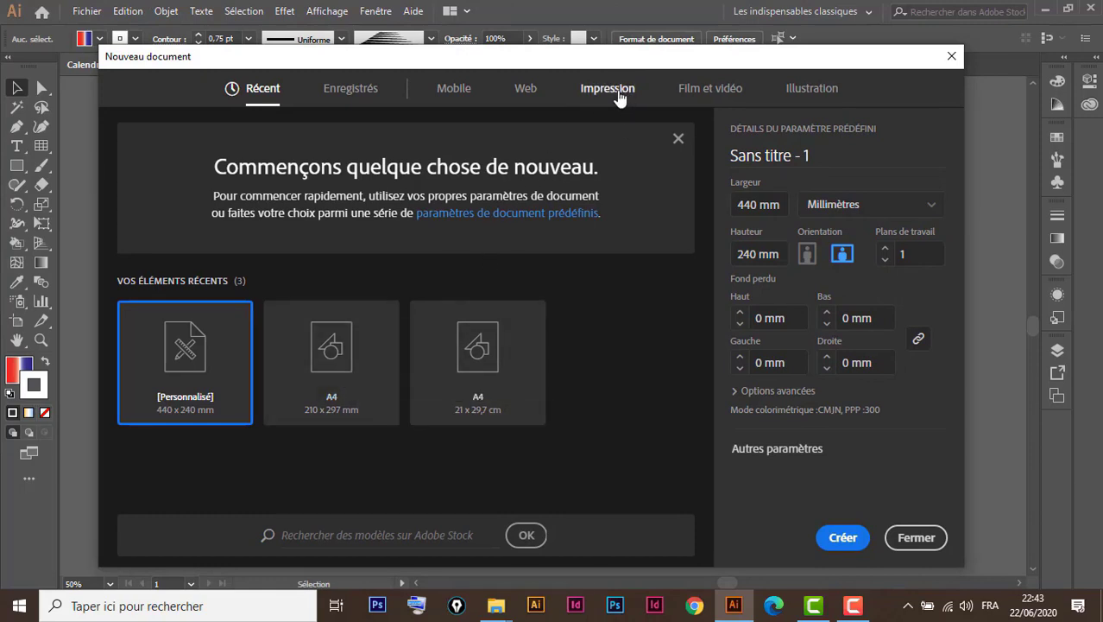
left_click(615, 90)
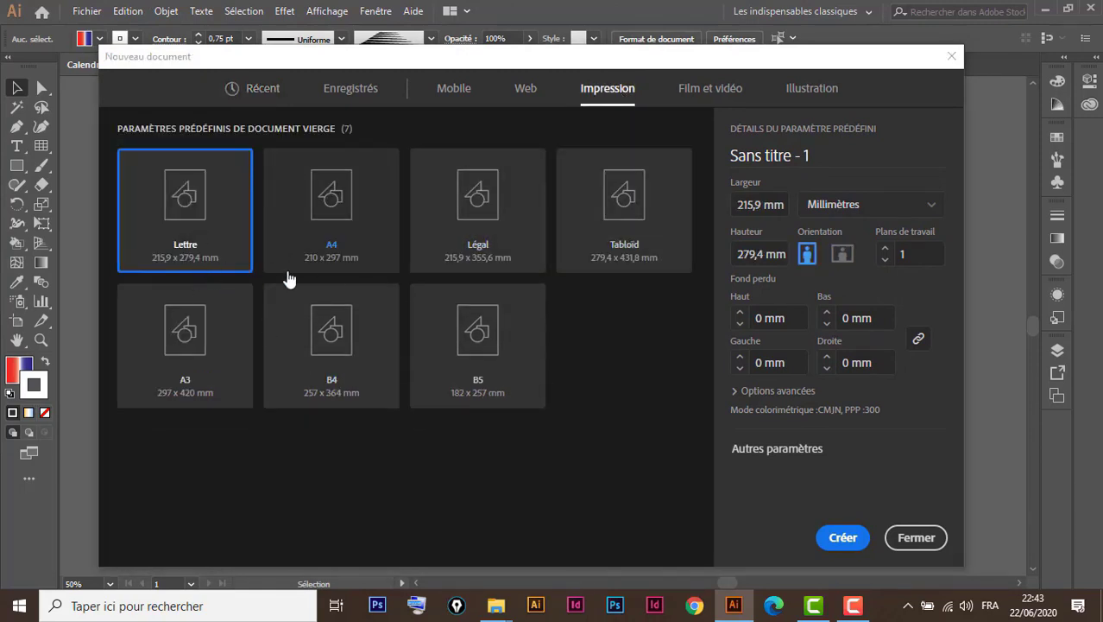
left_click(335, 205)
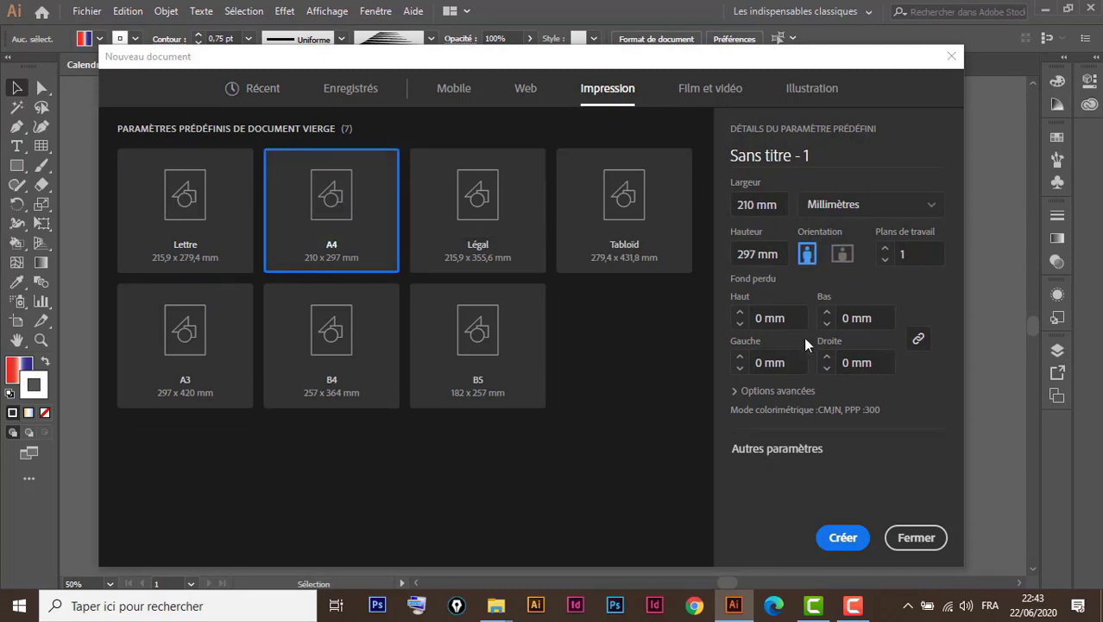
left_click(844, 255)
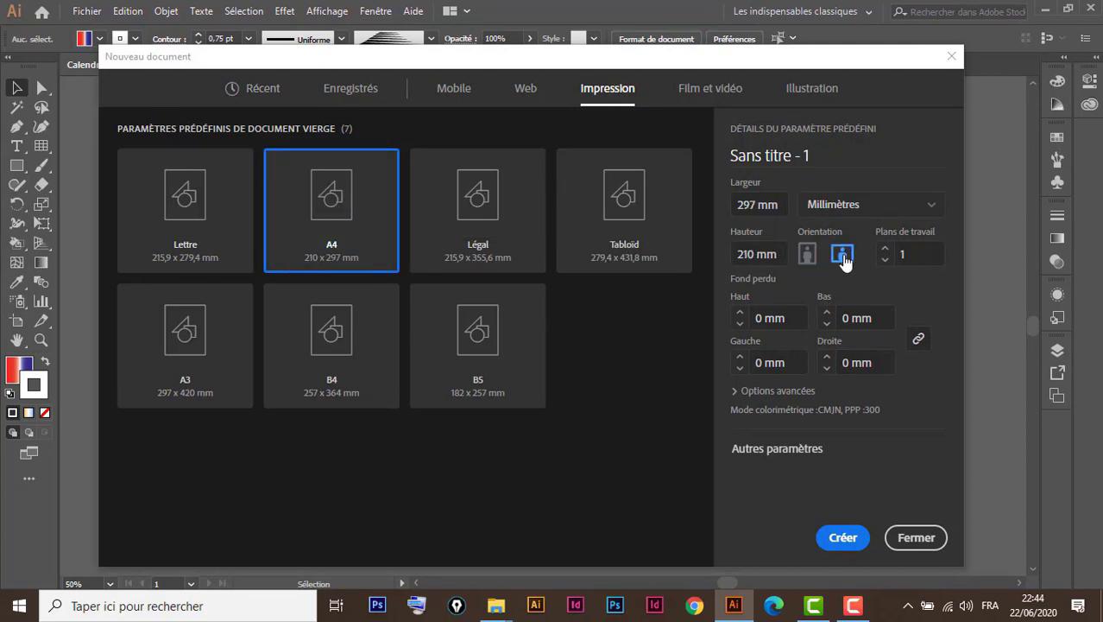
left_click(896, 211)
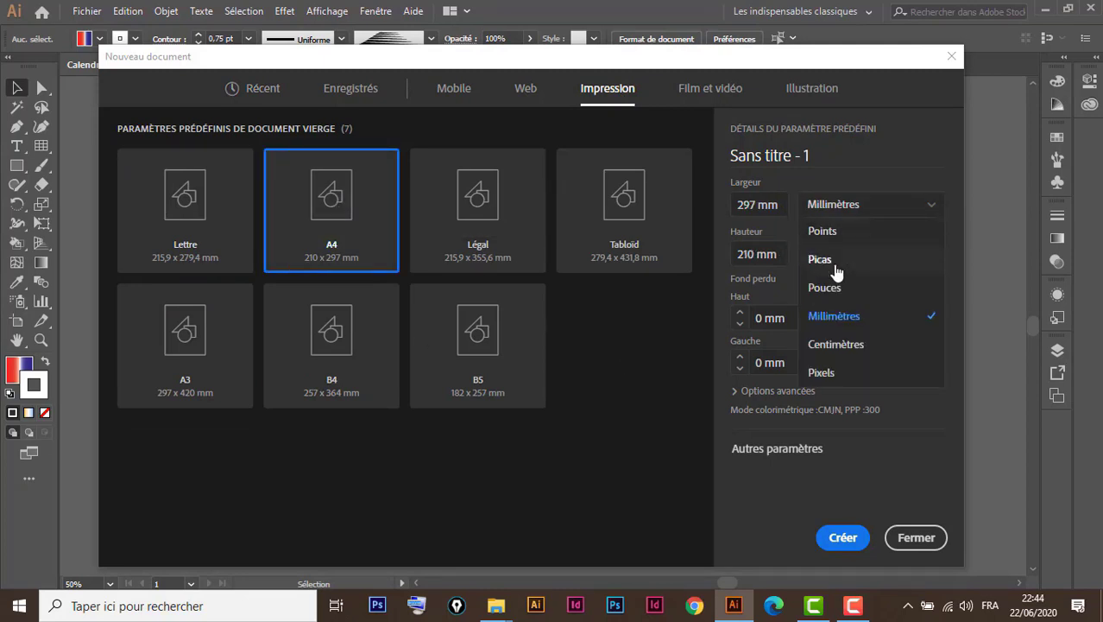
left_click(848, 345)
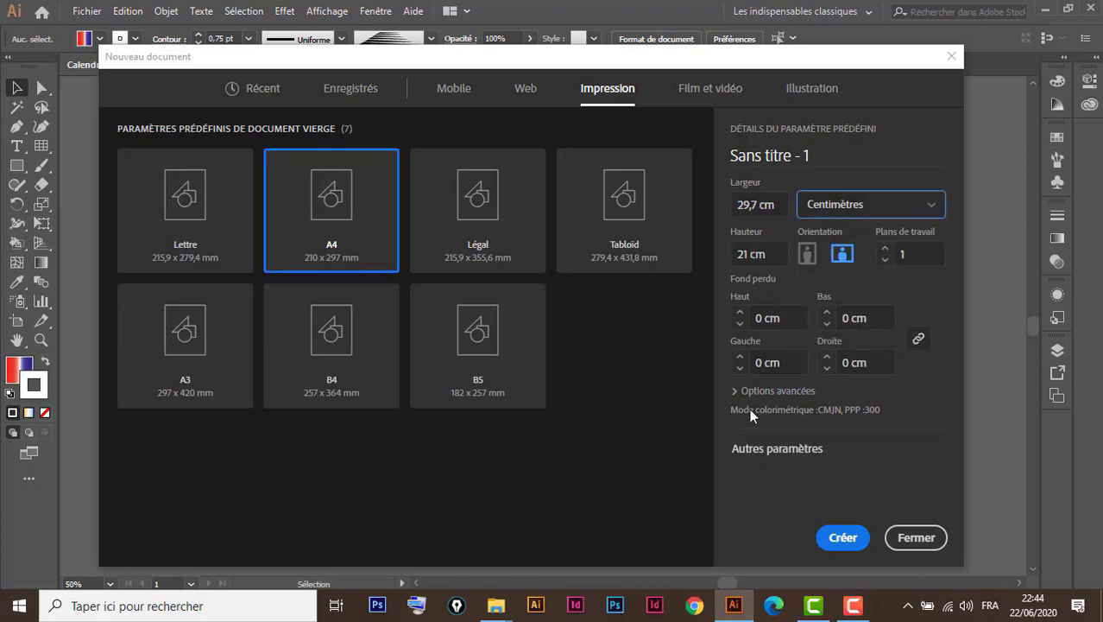
left_click(740, 313)
left_click(740, 314)
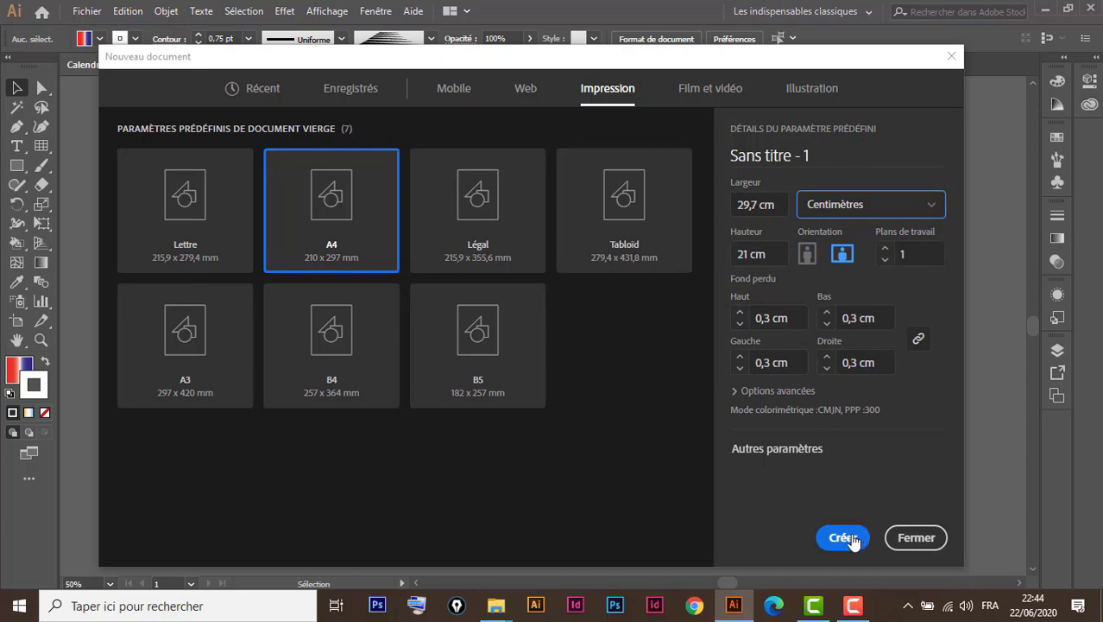
left_click(736, 391)
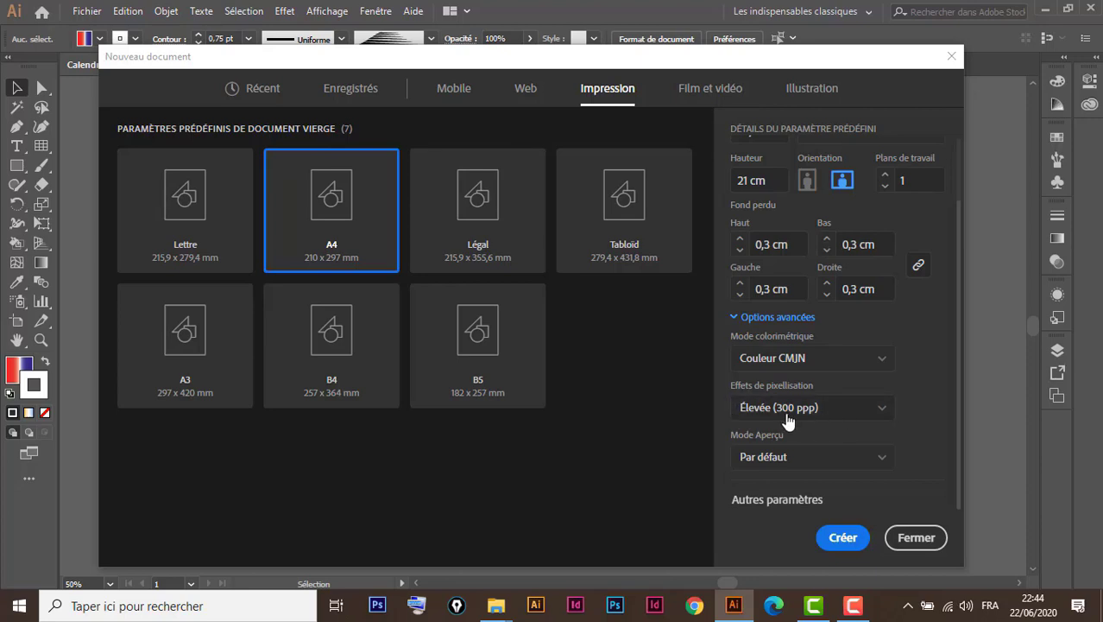
left_click(843, 537)
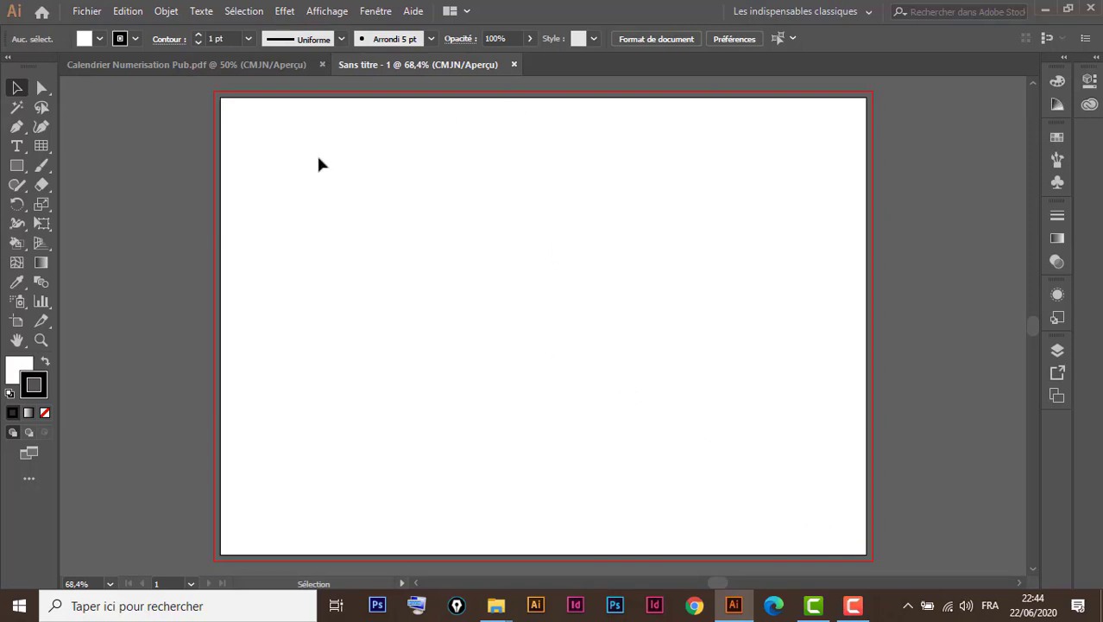
left_click(193, 63)
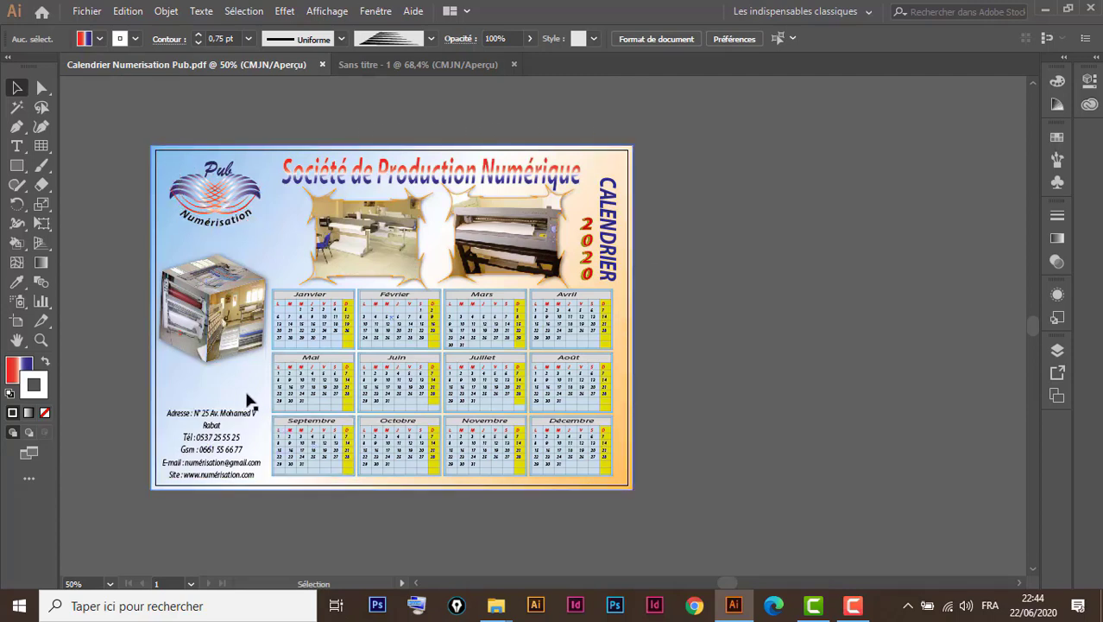
left_click(438, 65)
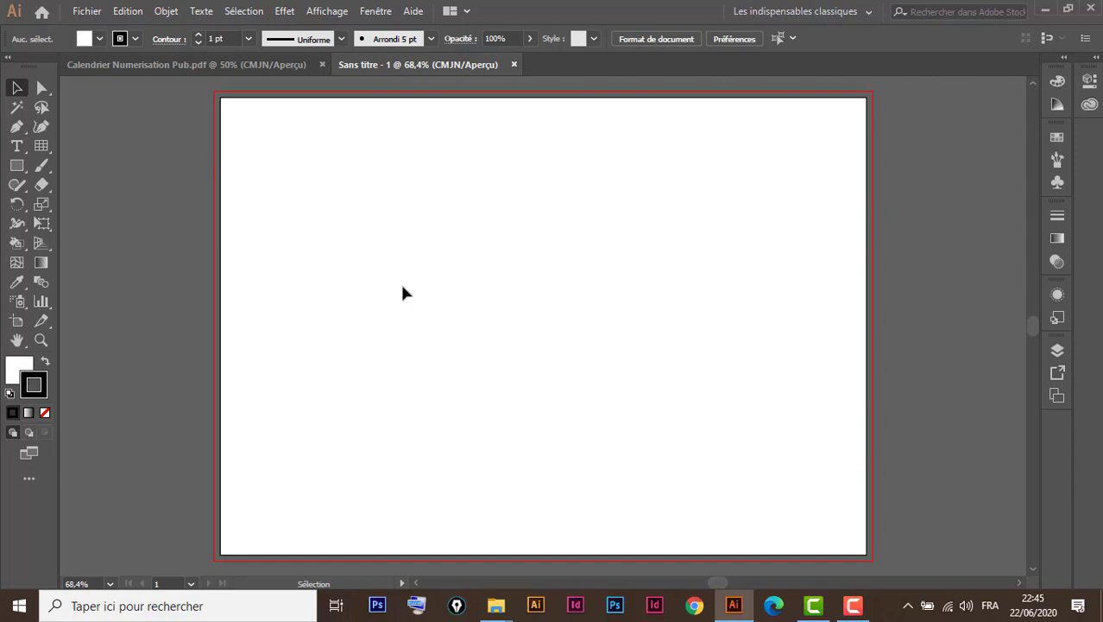
Draw a white, stroke-free rectangle out to the bleed edges and show the swatches.
left_click(17, 164)
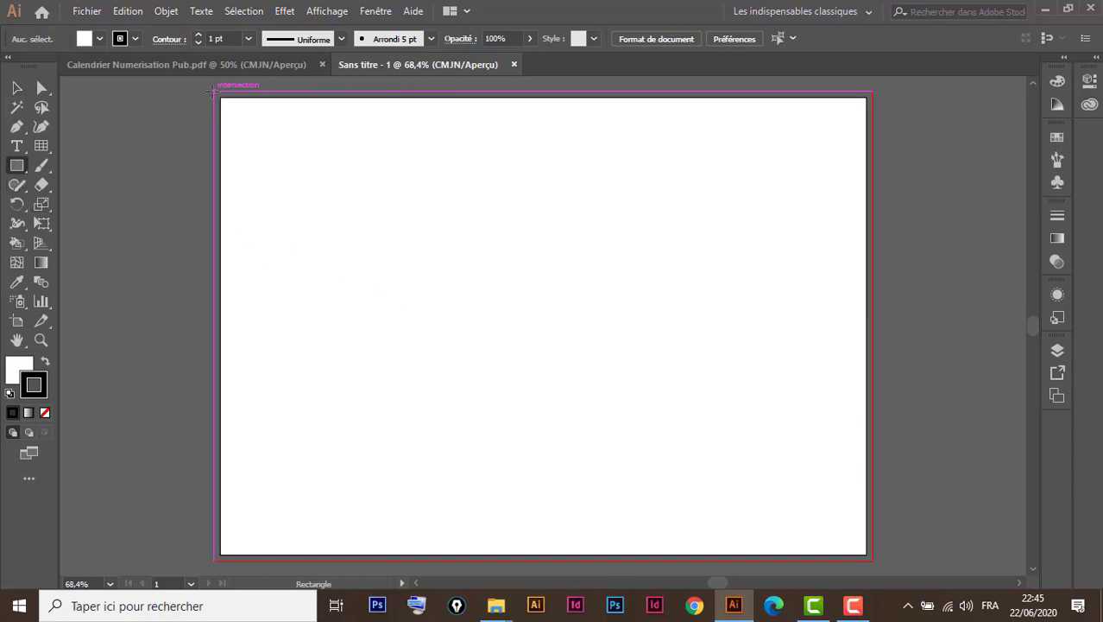
left_click_drag(213, 90, 872, 559)
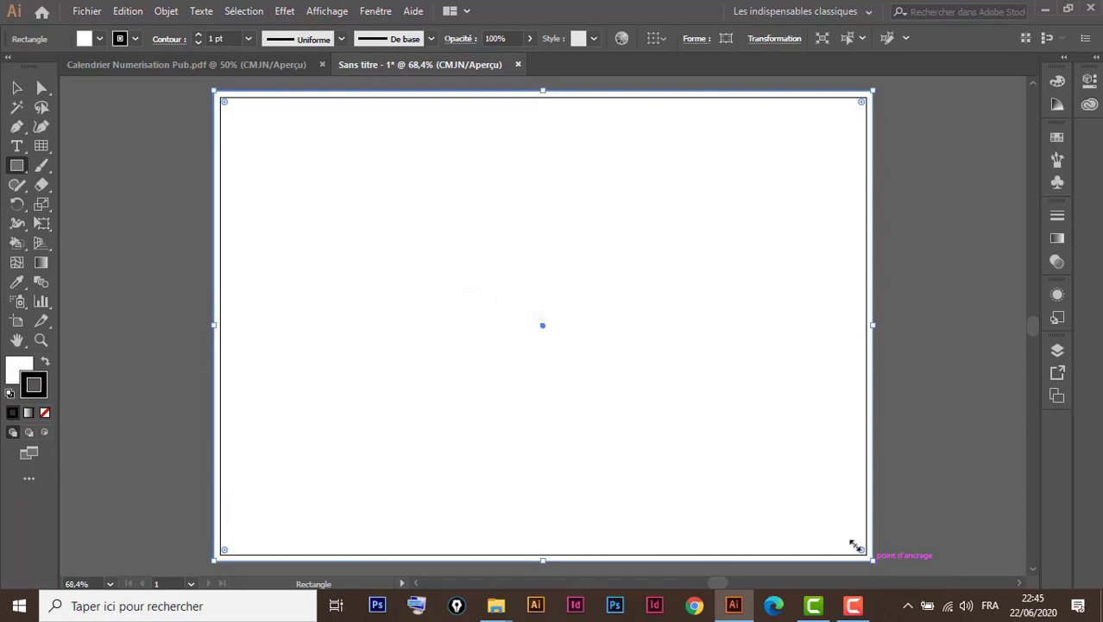
left_click(45, 414)
left_click(18, 369)
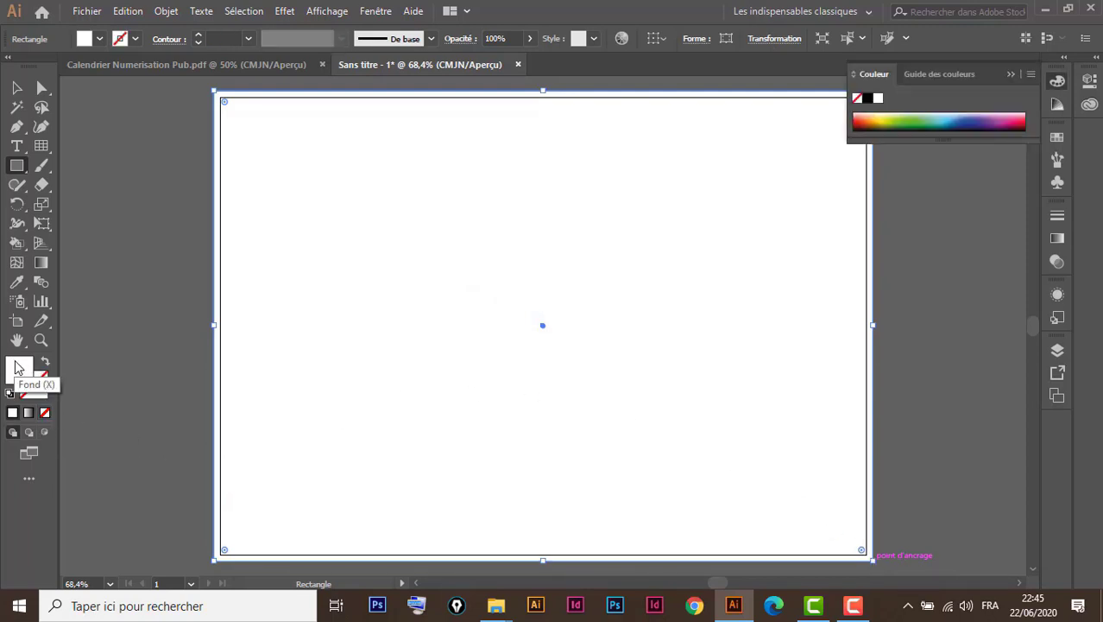
left_click(1059, 138)
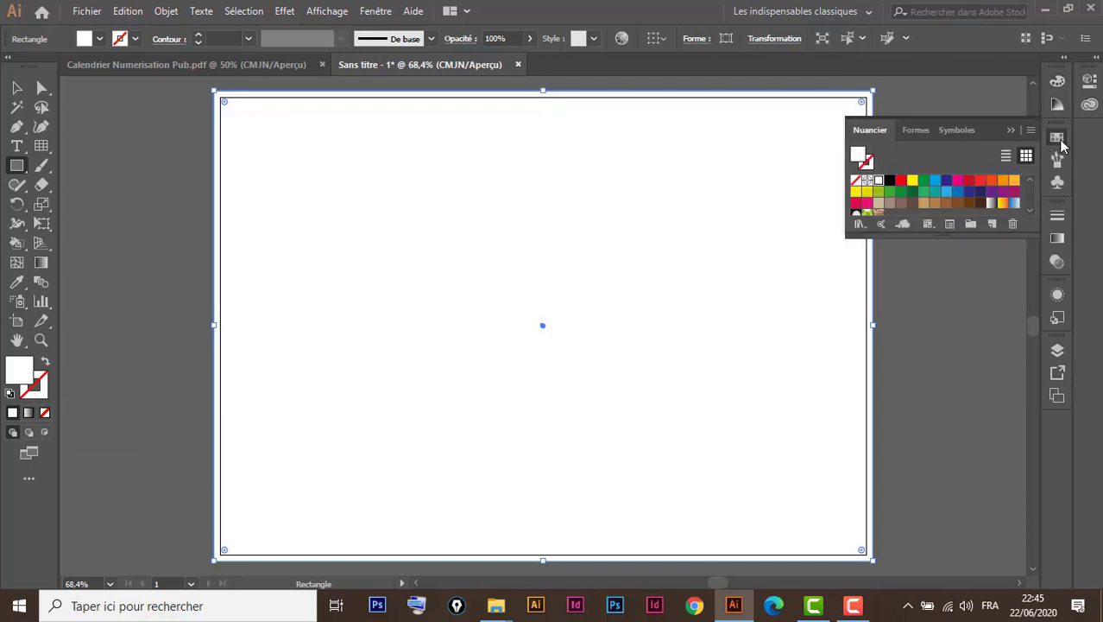
left_click_drag(942, 233, 948, 376)
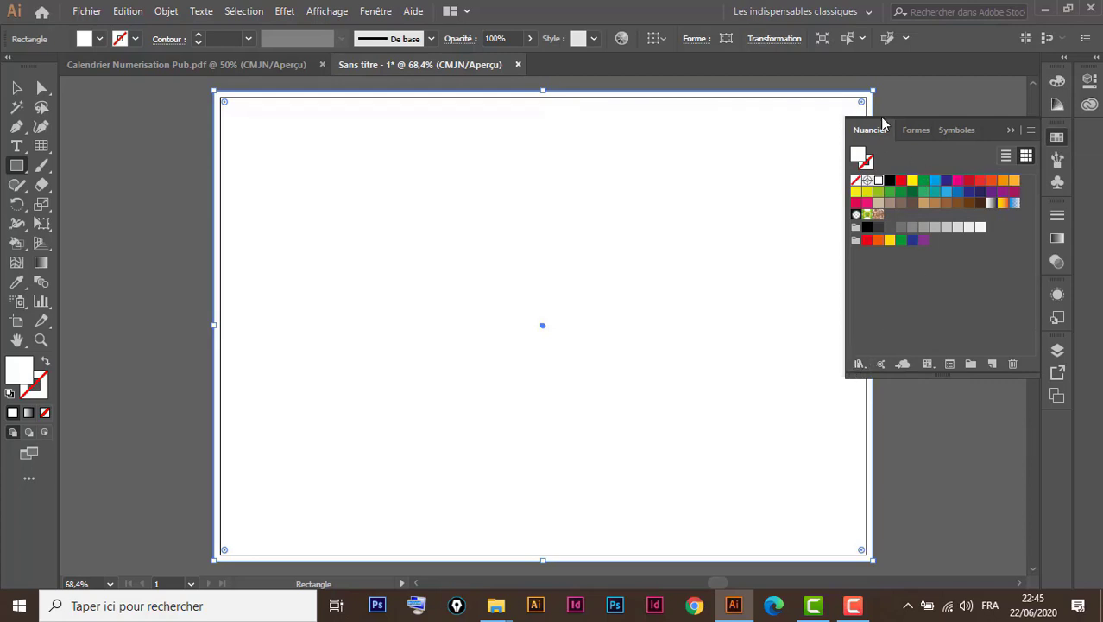
Fill the background rectangle with the Ciel 21 gradient from the Ciel library, then close the library.
left_click(859, 365)
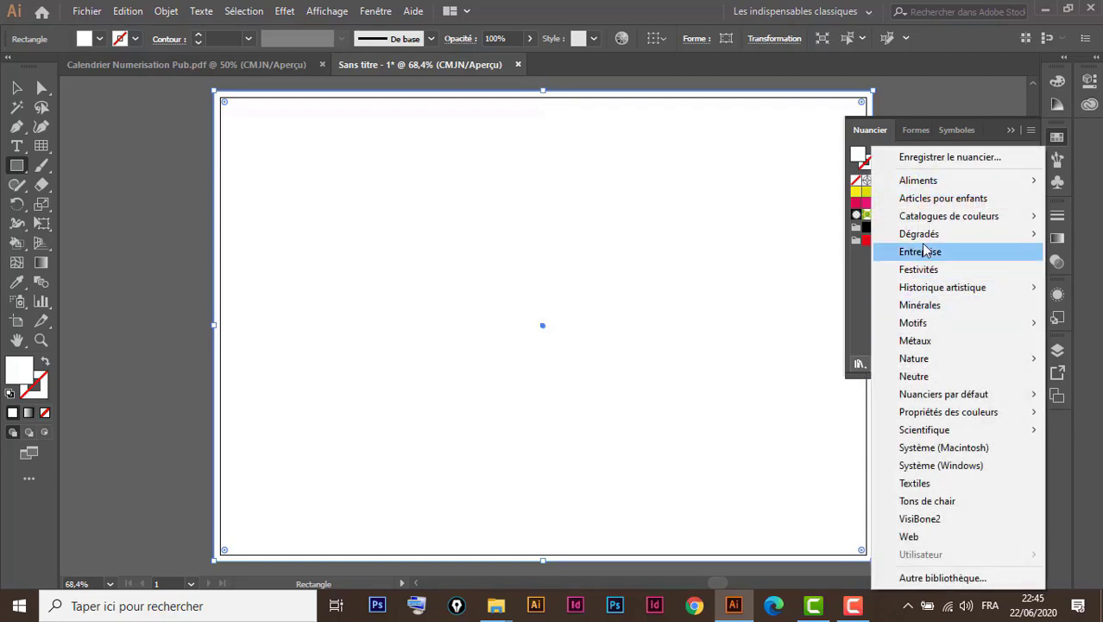
mouse_move(919, 234)
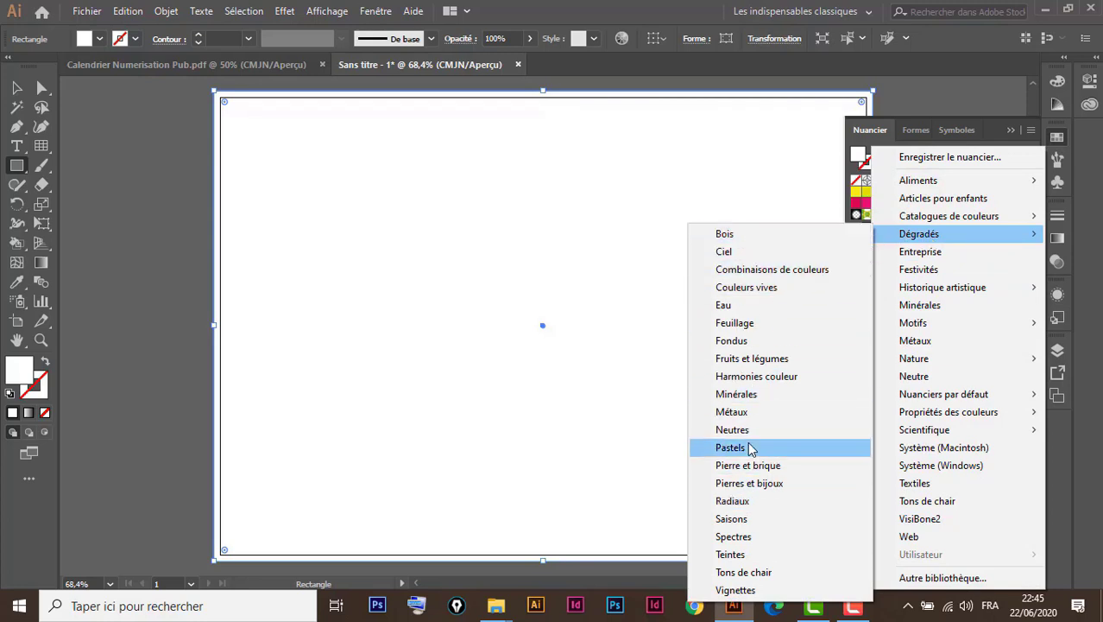
left_click(728, 251)
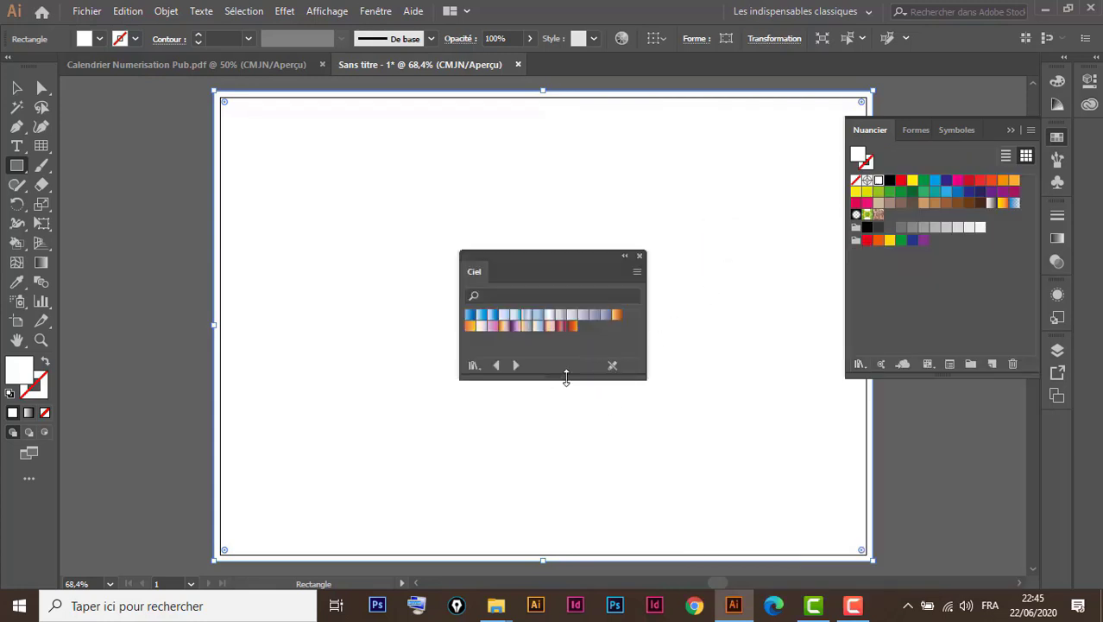
left_click_drag(562, 259, 596, 242)
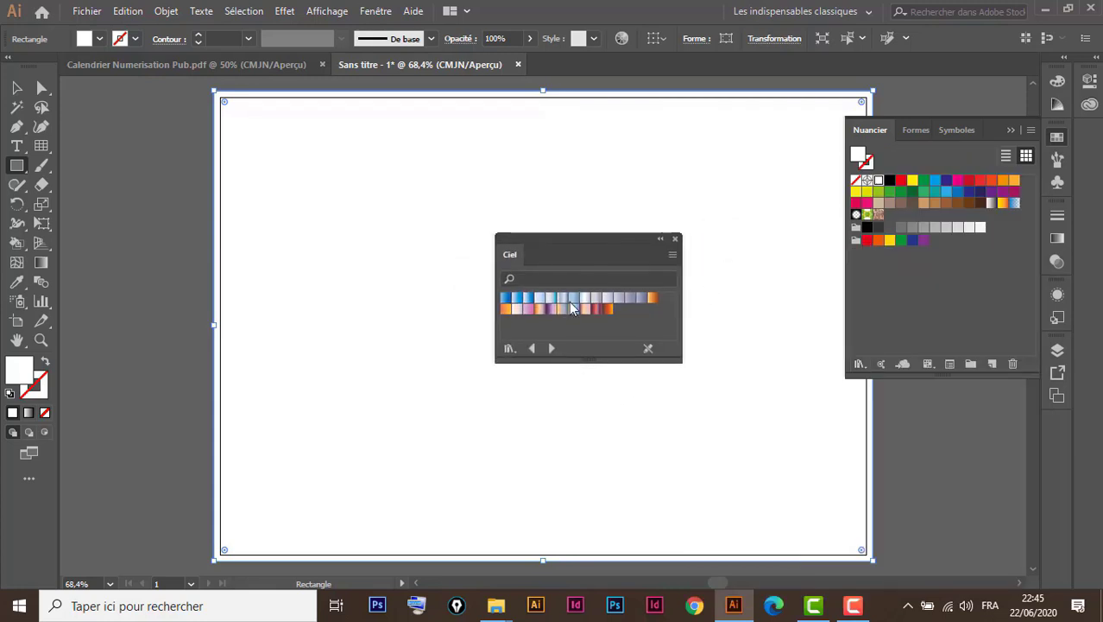
left_click(673, 254)
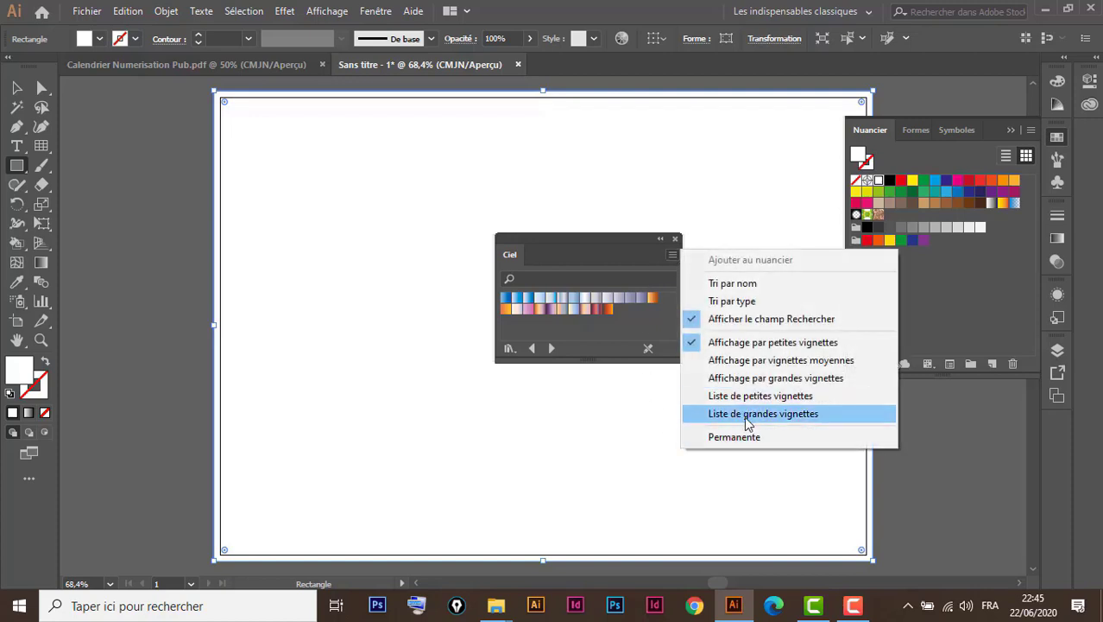
left_click(802, 381)
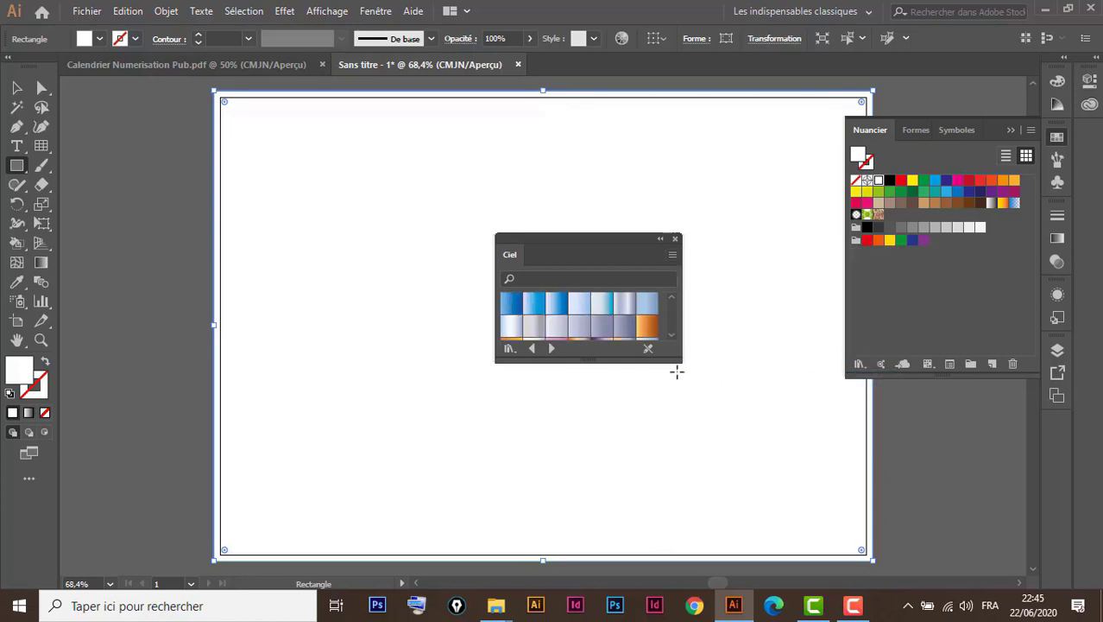
left_click_drag(671, 359, 734, 437)
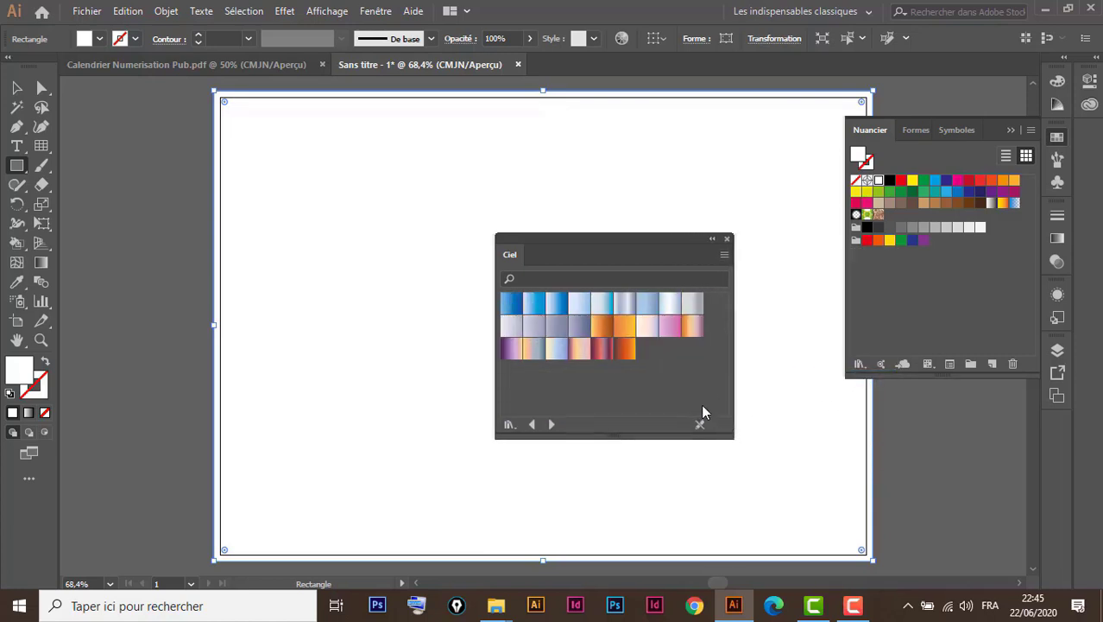
left_click(557, 357)
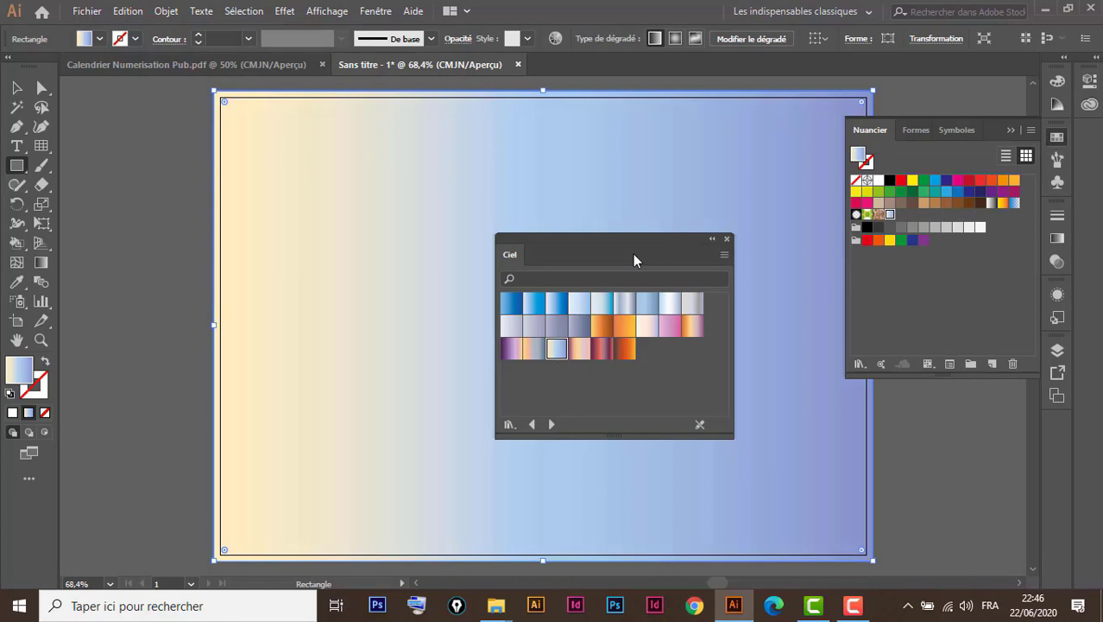
mouse_move(636, 238)
left_mouse_down()
mouse_move(929, 400)
mouse_move(855, 395)
left_mouse_up()
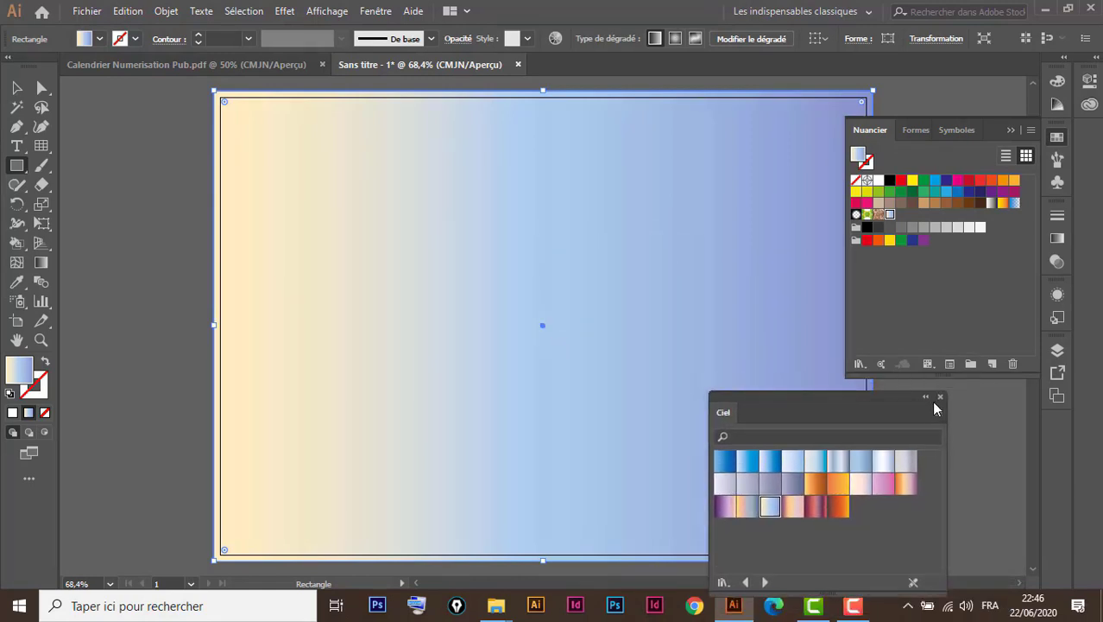
left_click(941, 395)
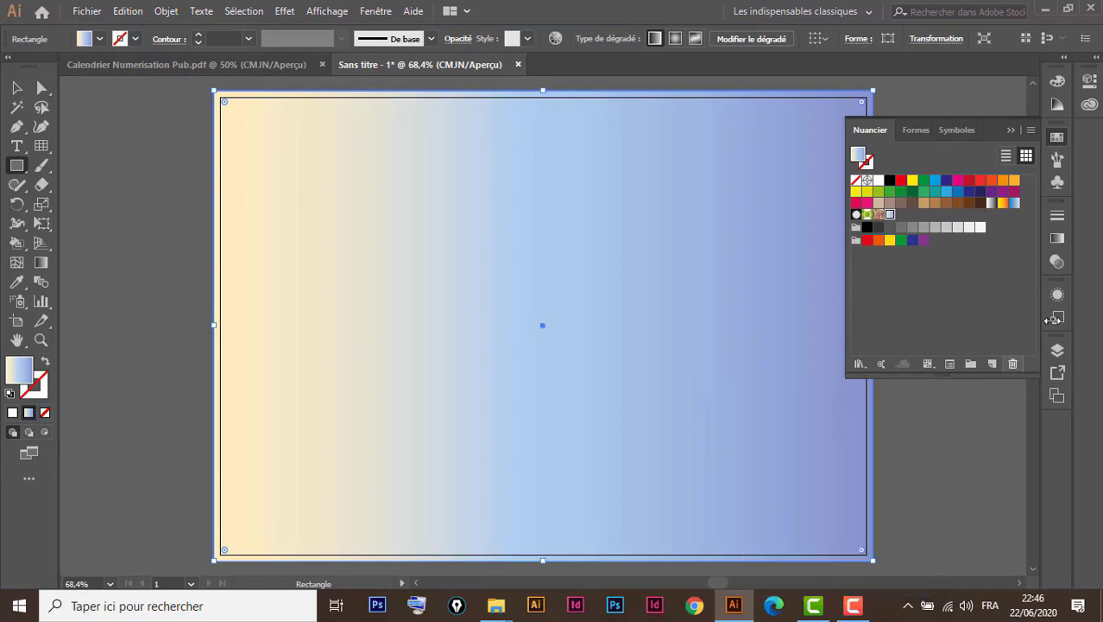
Drag the gradient corner to corner across the background and compare with the reference calendar.
left_click(1059, 239)
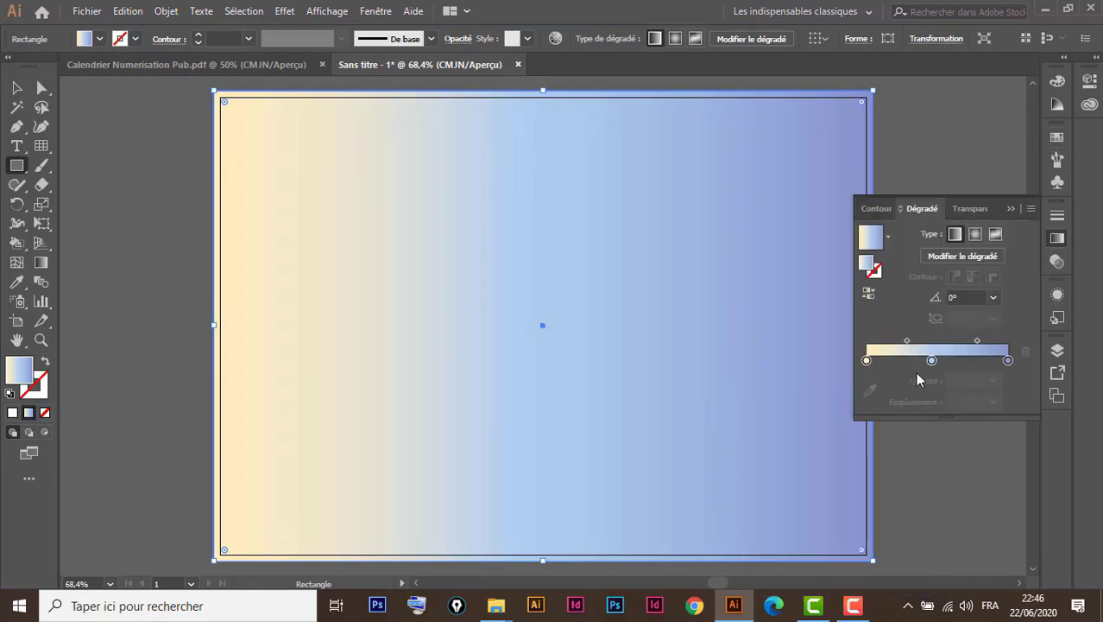
left_click(41, 263)
left_click_drag(220, 96, 869, 561)
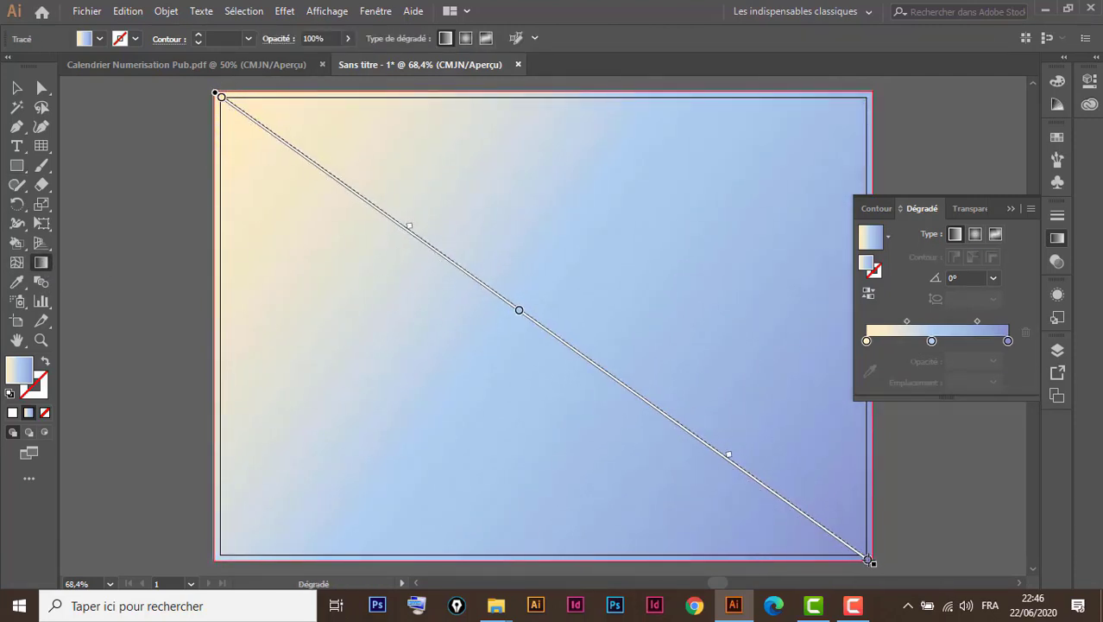
left_click(162, 68)
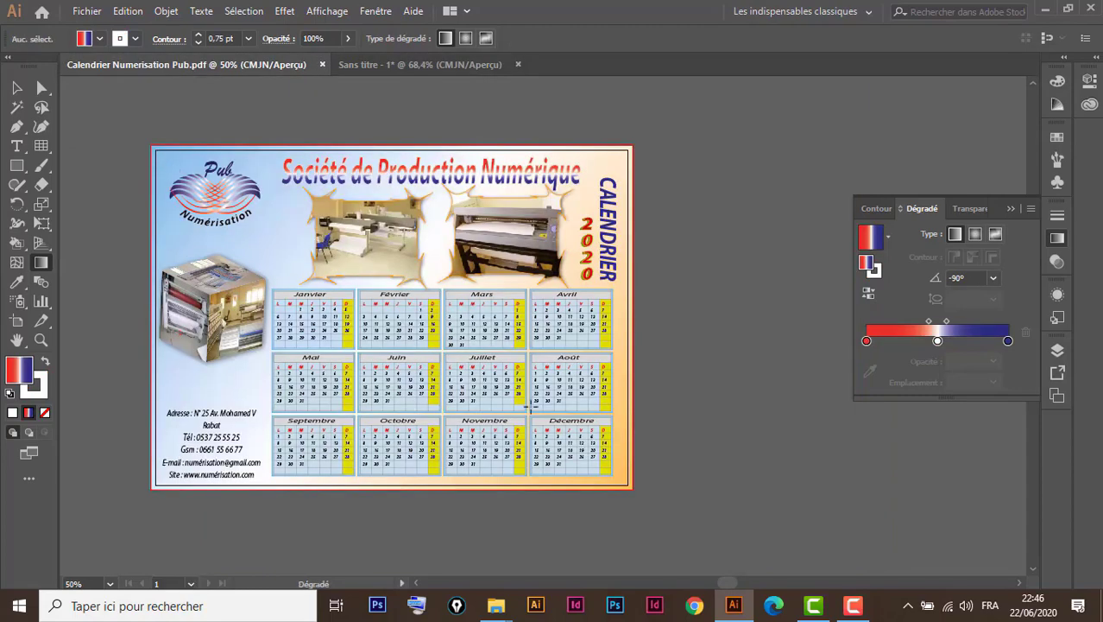
left_click(396, 62)
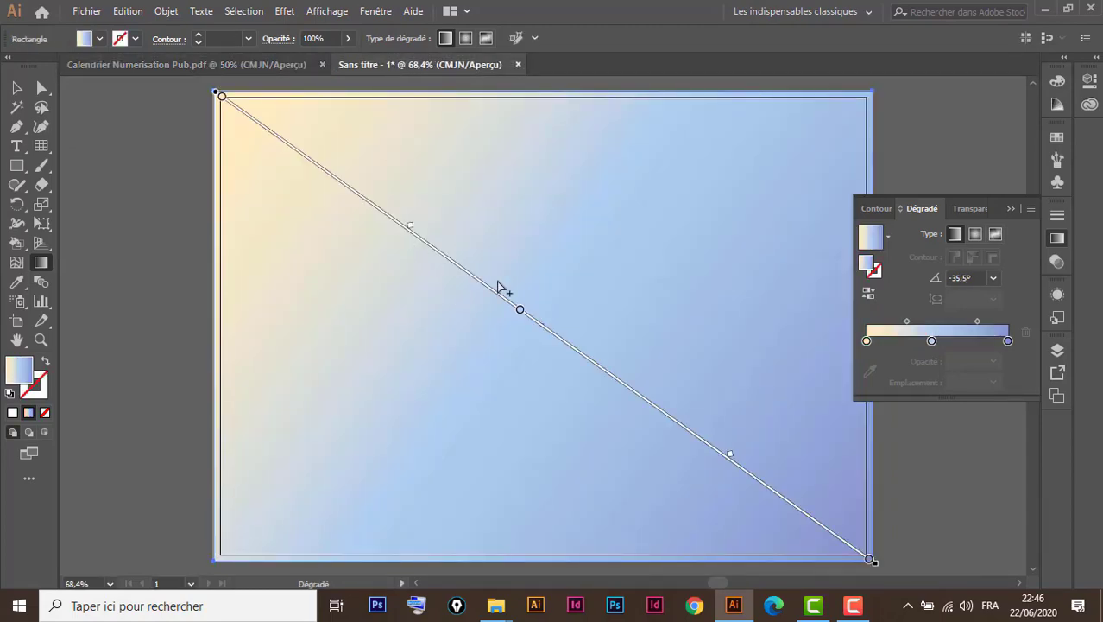
Reverse the gradient so blue-violet starts top-left and redraw it diagonally at -35,7°.
left_click(868, 294)
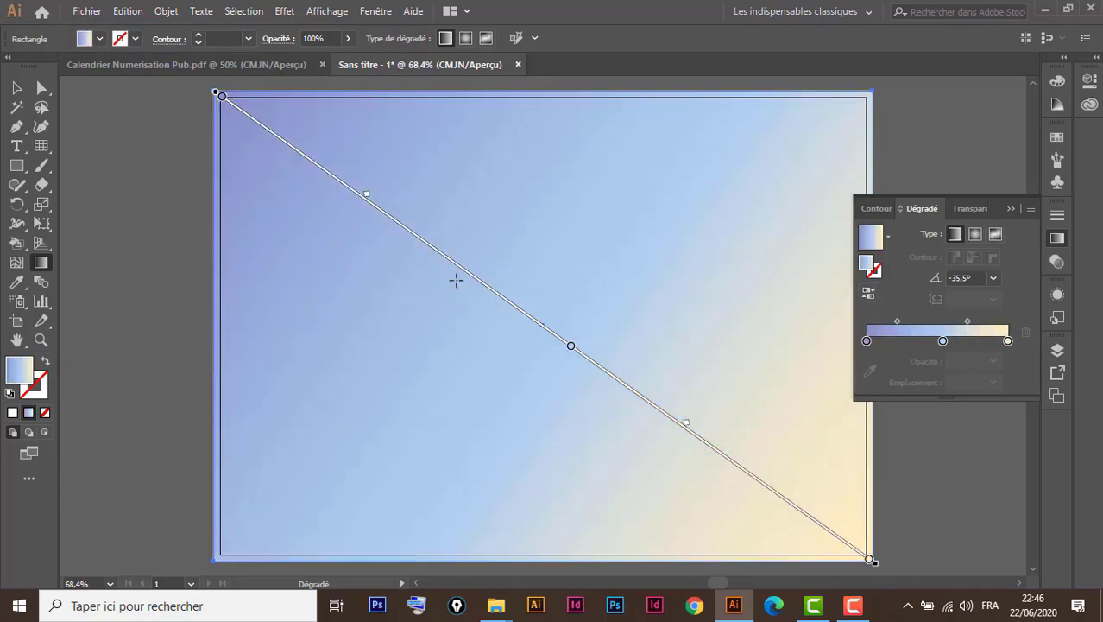
key("ctrl+minus")
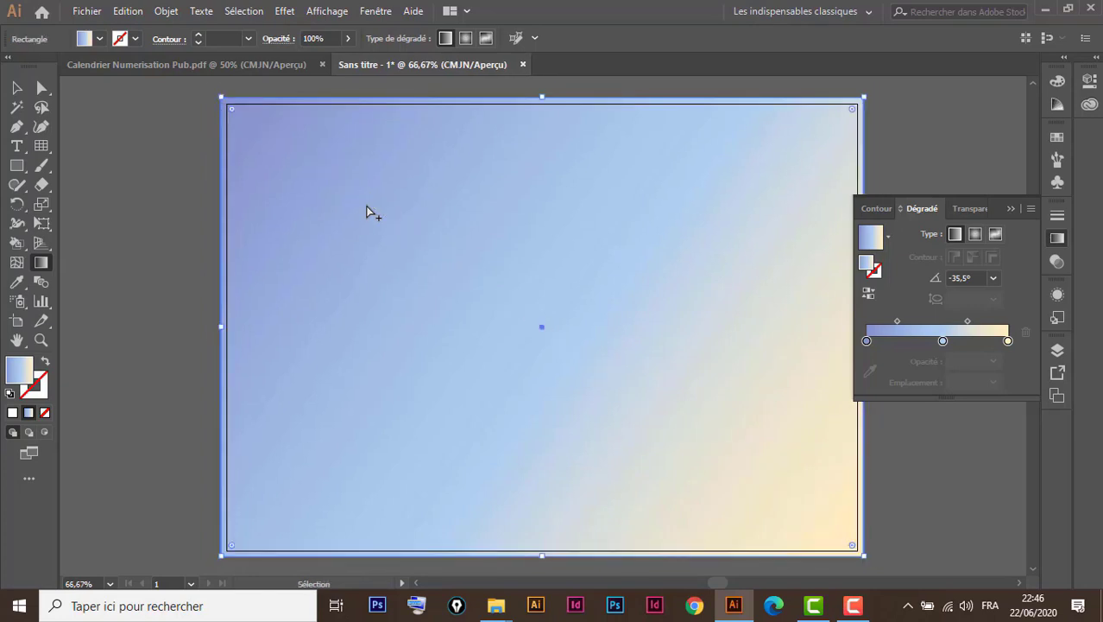
key("ctrl+minus")
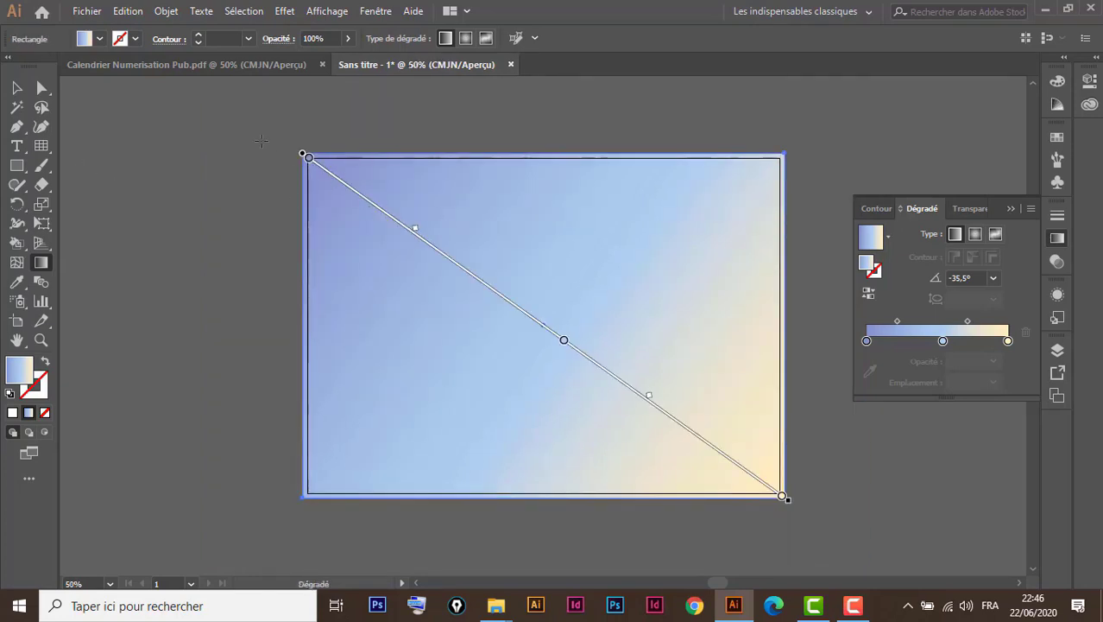
mouse_move(250, 106)
left_mouse_down()
mouse_move(721, 424)
mouse_move(860, 545)
left_mouse_up()
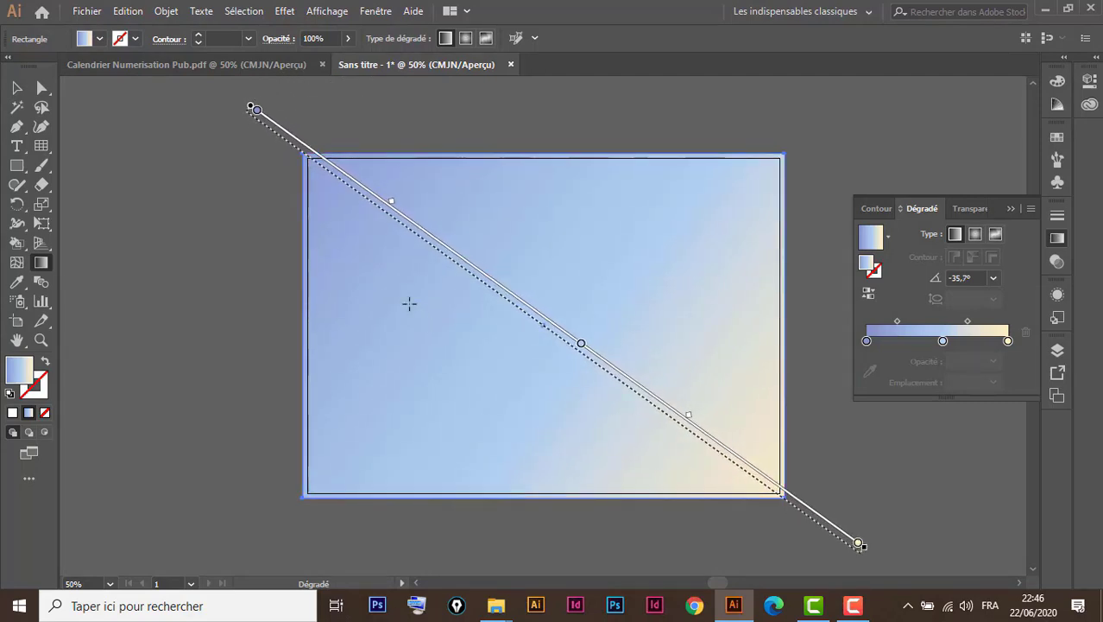
left_click(17, 89)
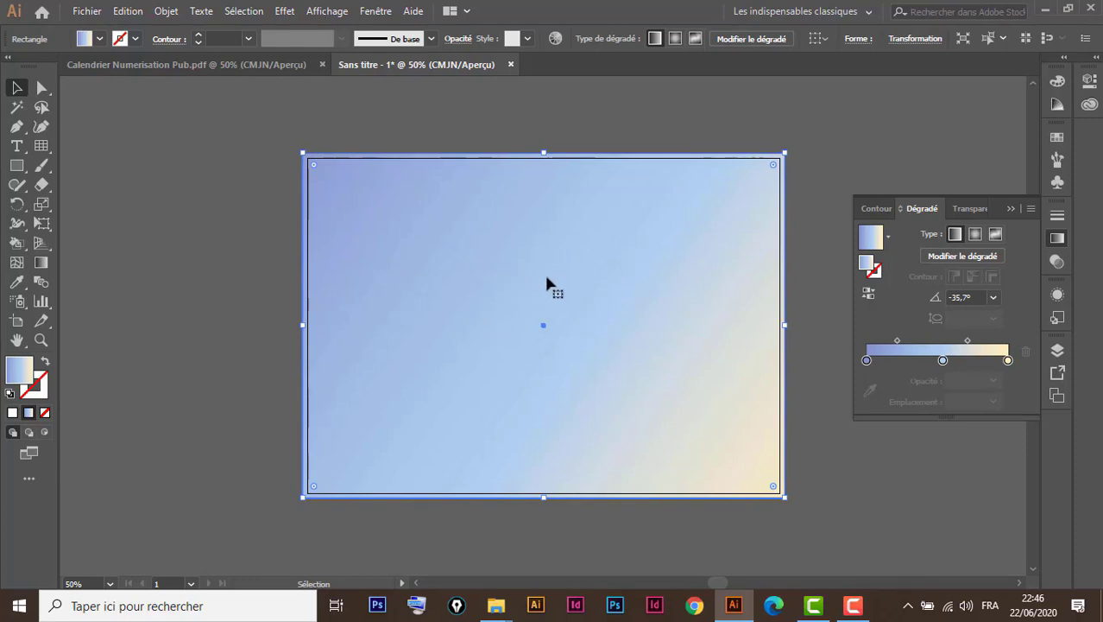
Lock the background rectangle with Ctrl+2 and confirm it no longer gets selected.
key("ctrl+KP_2")
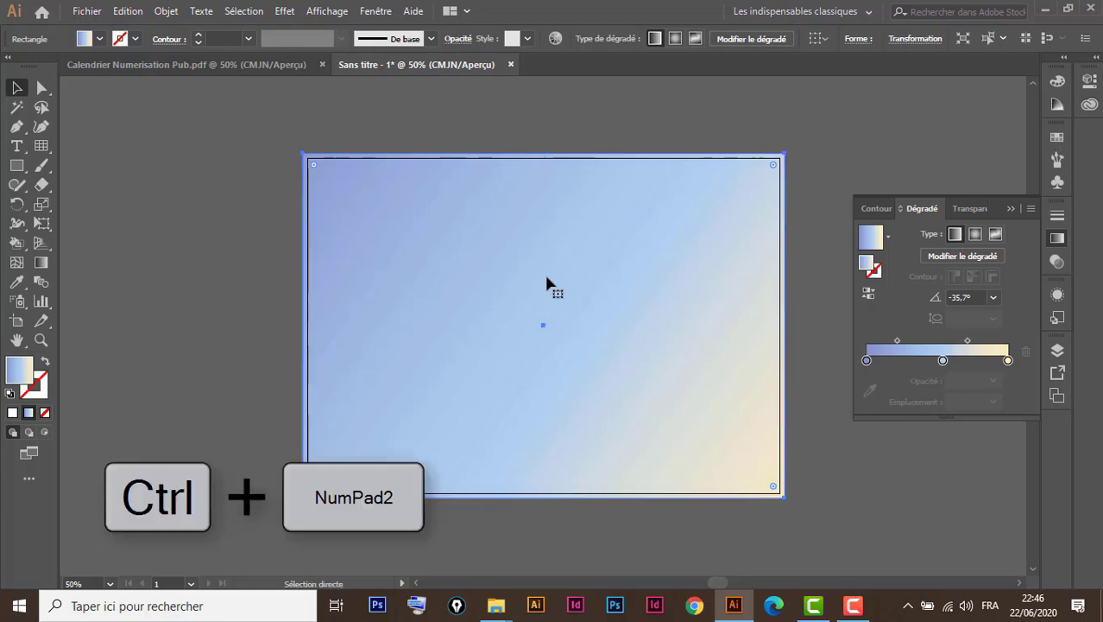
left_click_drag(467, 256, 630, 196)
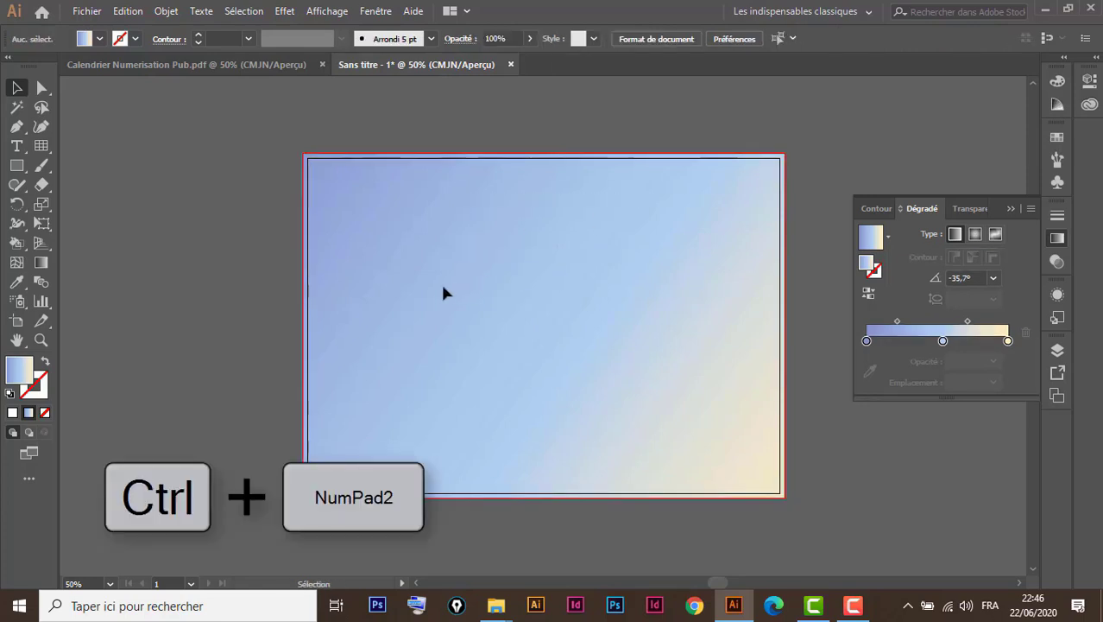
left_click_drag(449, 311, 553, 230)
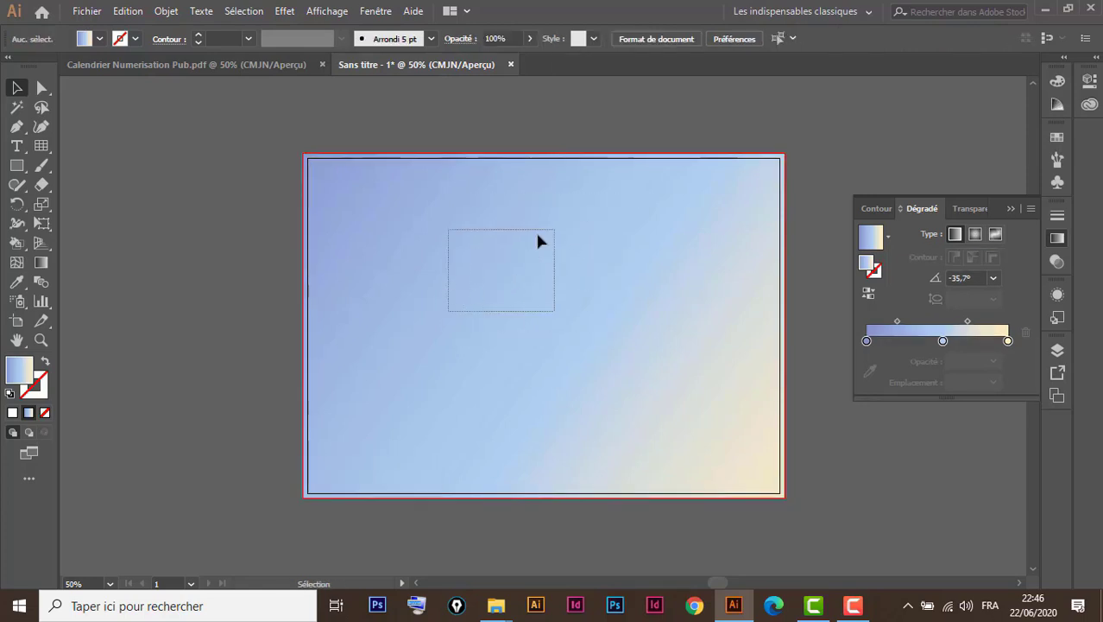
Zoom in on the reference calendar's Pub Numérisation wave logo, then return to the new document.
left_click(237, 66)
key("ctrl+space")
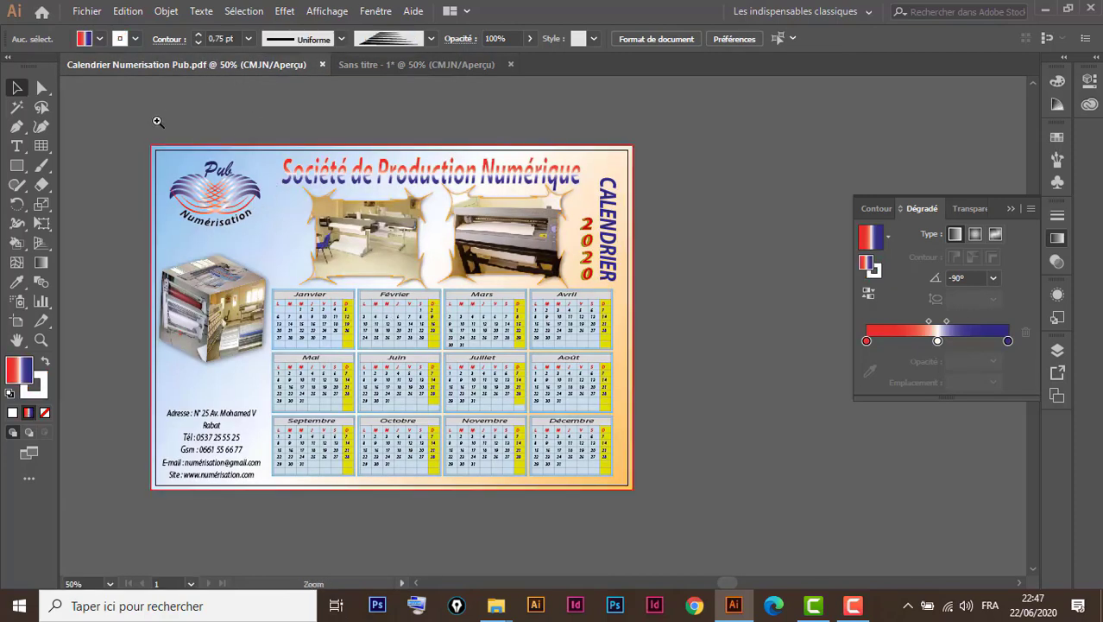
left_click_drag(189, 182, 284, 246)
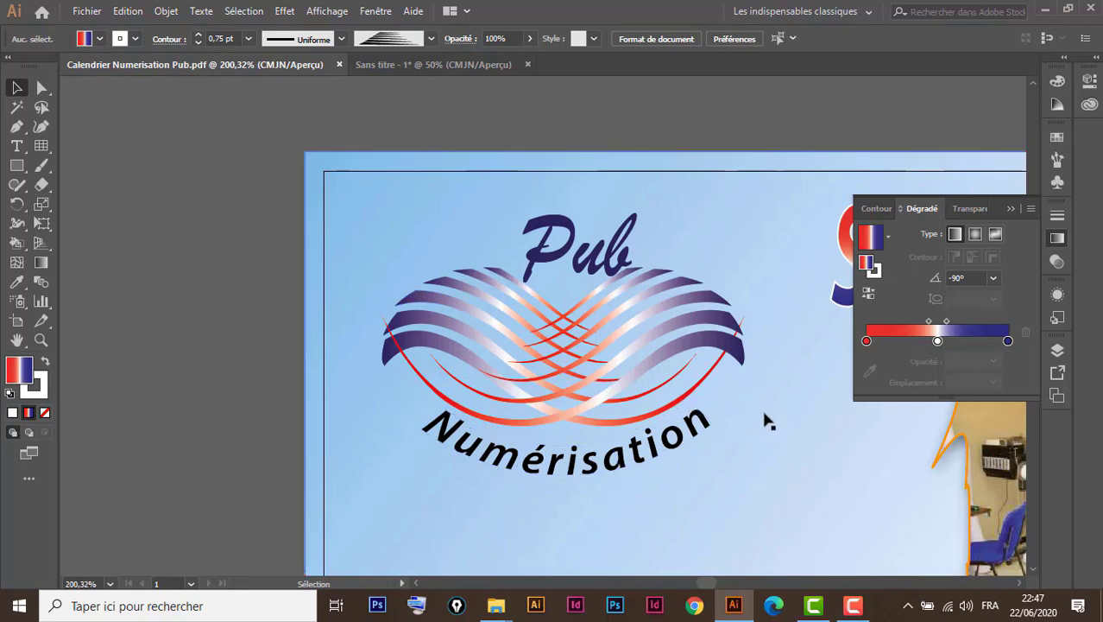
left_click(445, 68)
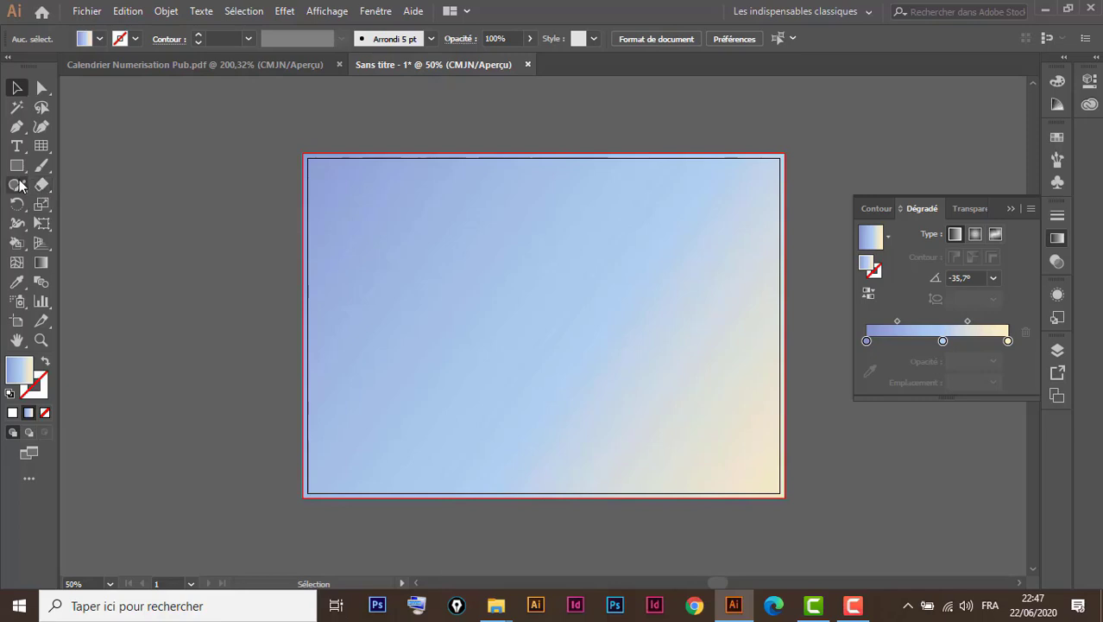
left_click(16, 126)
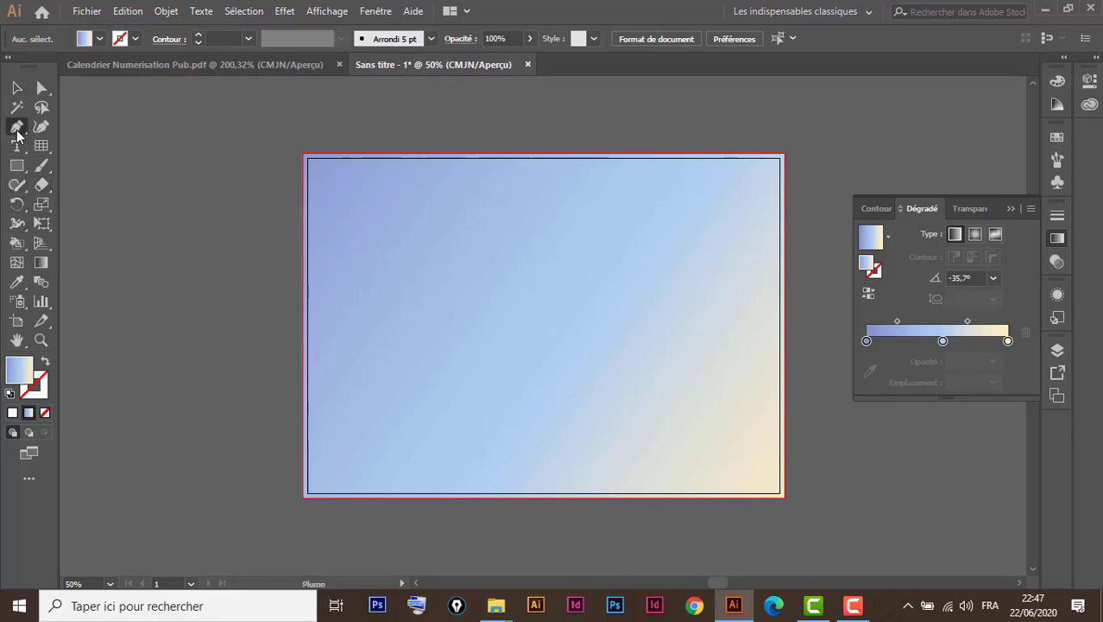
With no fill and black stroke, draw a three-anchor S-shaped wave curve in the upper-left area.
left_click(9, 393)
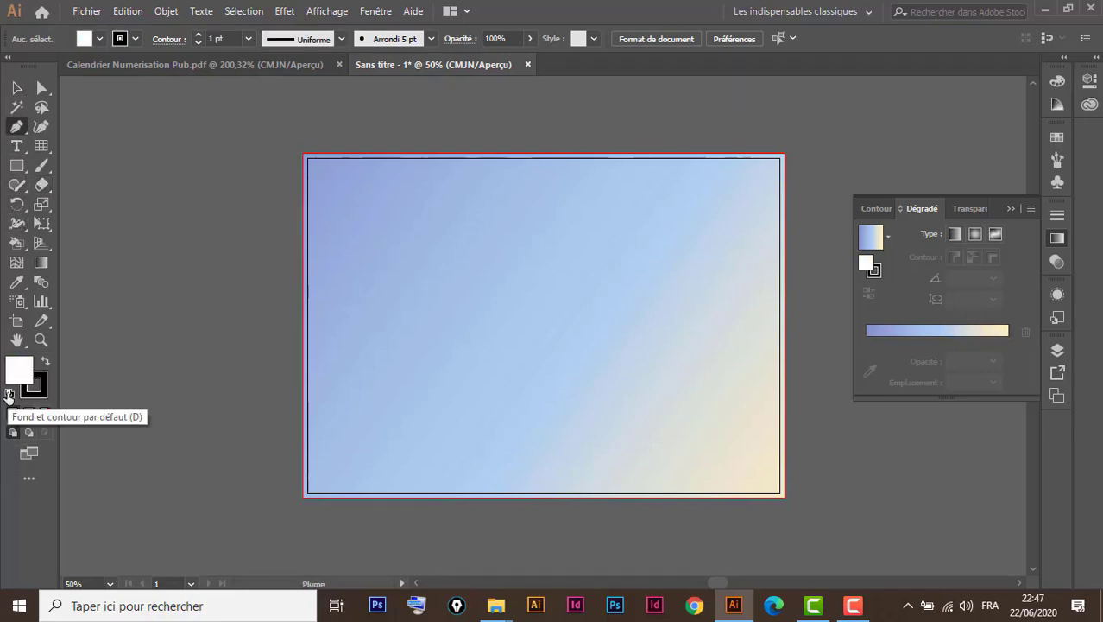
left_click(44, 412)
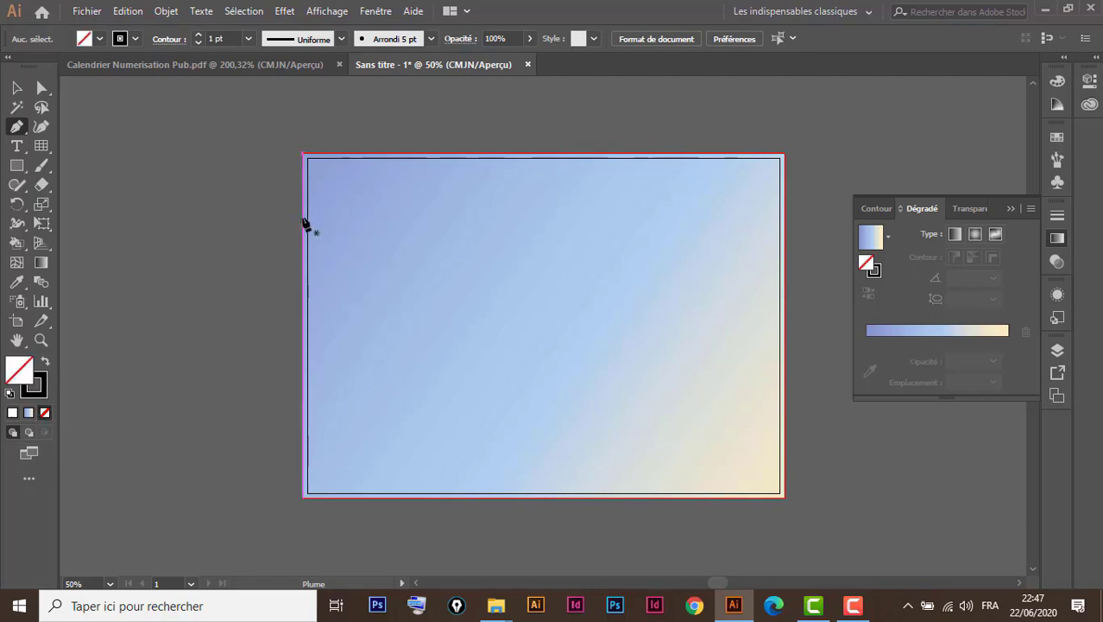
key("ctrl+space")
left_click_drag(302, 159, 500, 309)
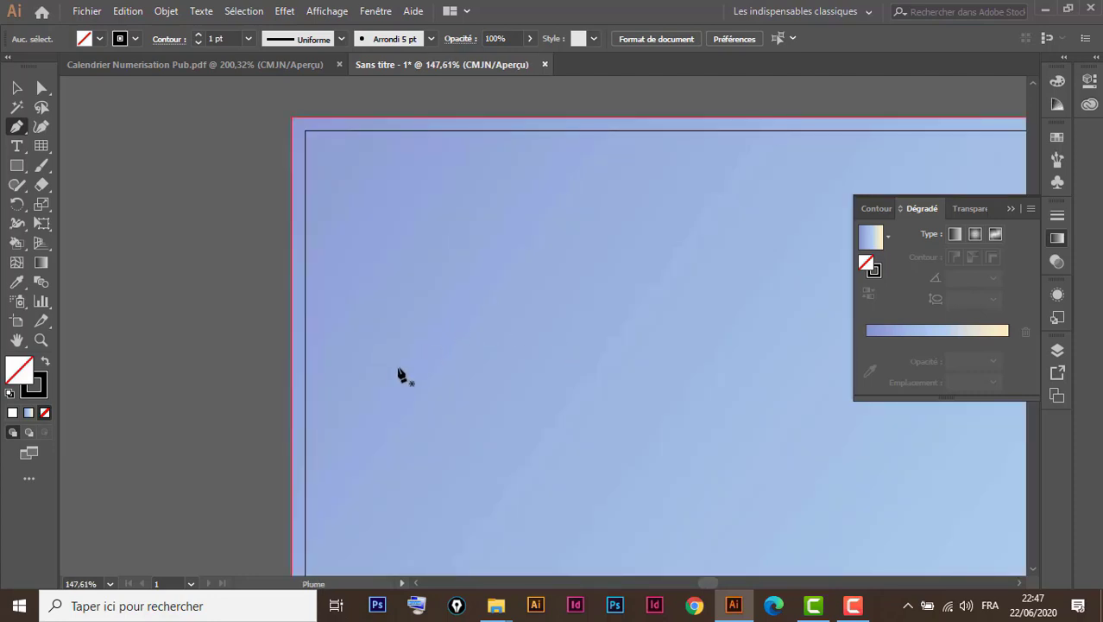
left_click(397, 367)
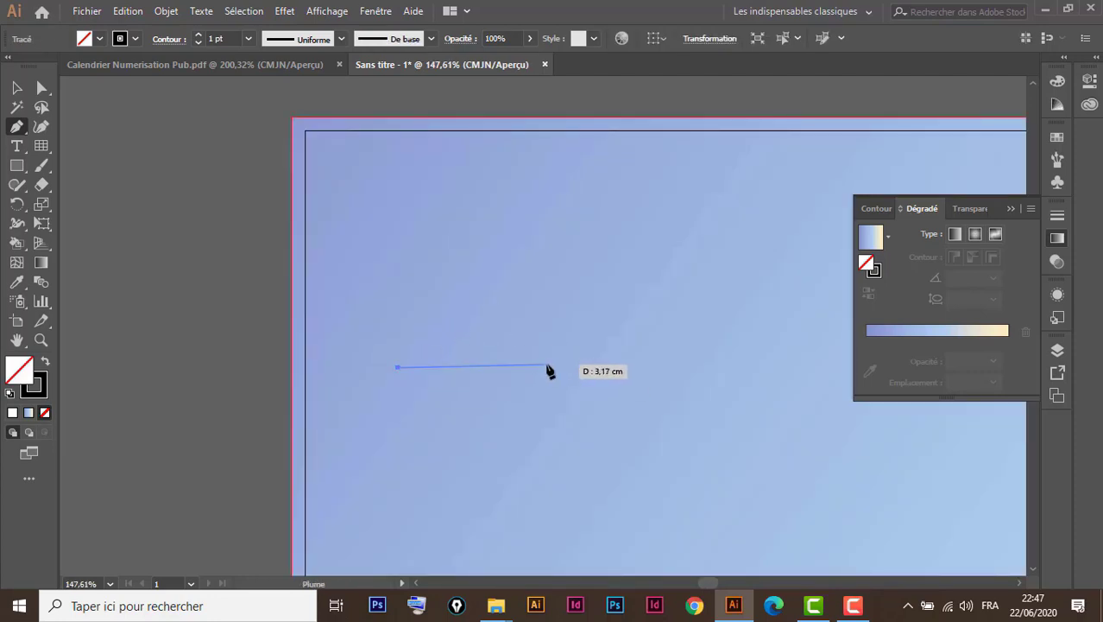
mouse_move(541, 365)
left_mouse_down()
mouse_move(647, 432)
mouse_move(631, 429)
left_mouse_up()
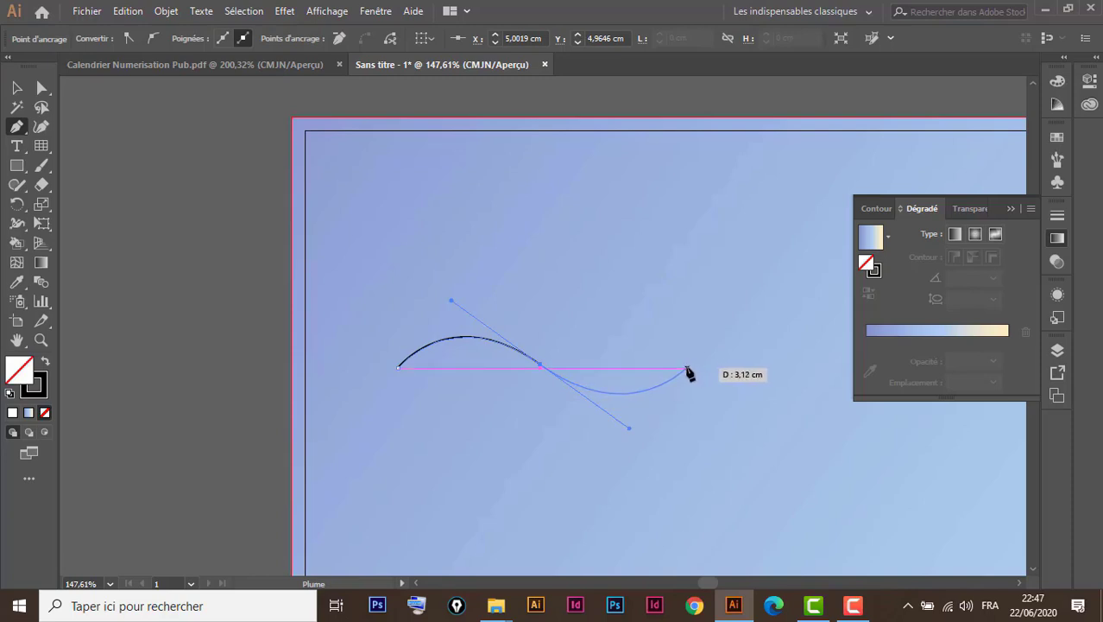
left_click_drag(687, 369, 713, 348)
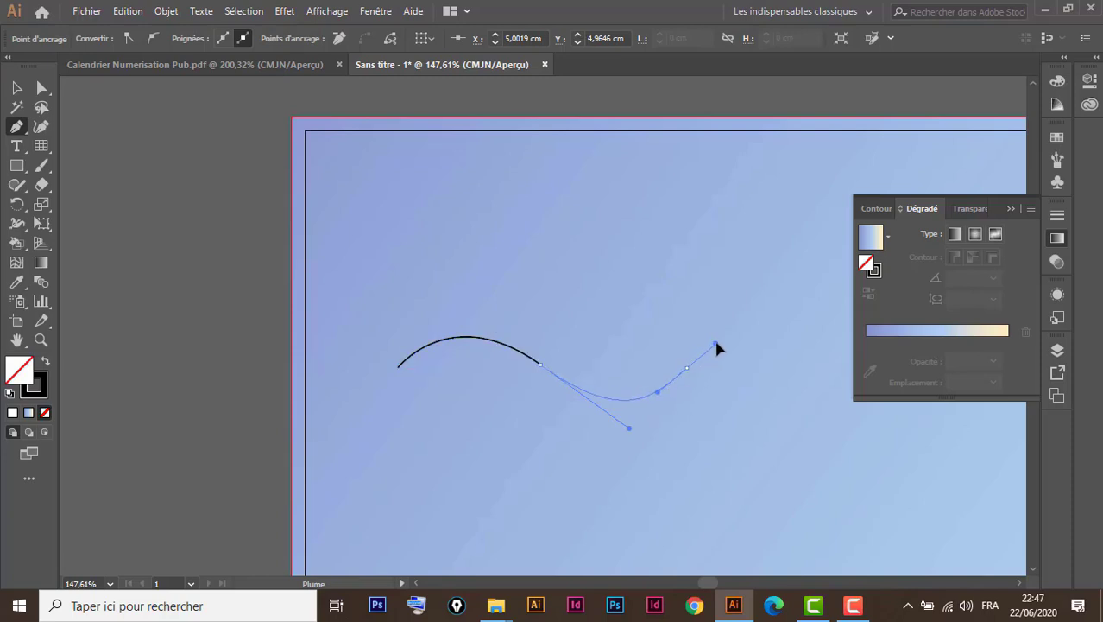
left_click(17, 89)
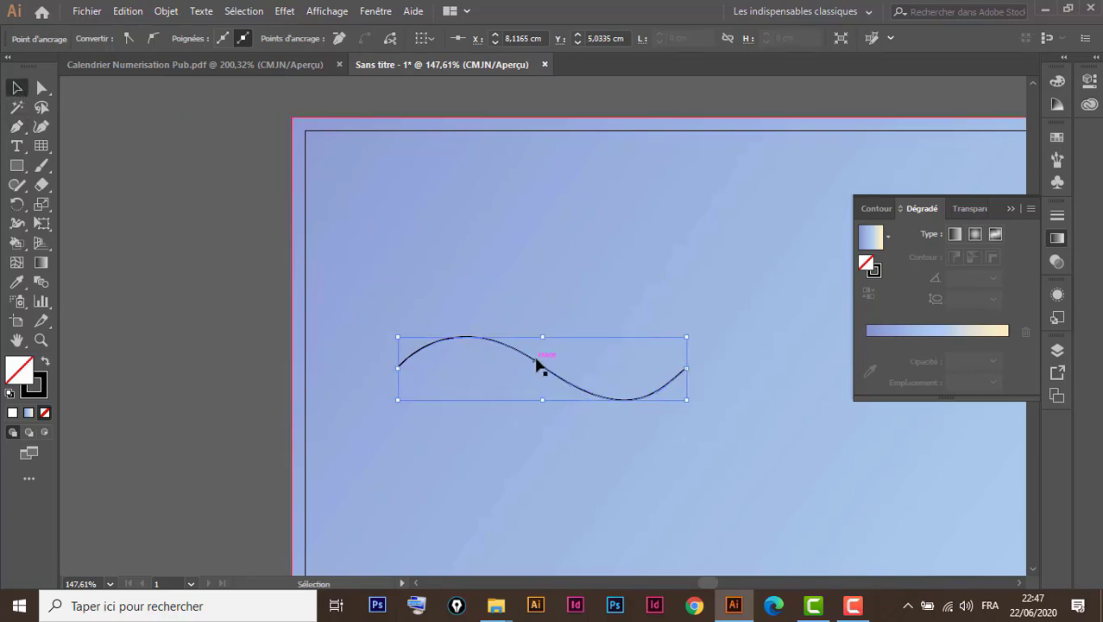
left_click(268, 65)
Apply the Artistiques_Effilage tapered multi-line brush to the wave curve.
left_click_drag(478, 294, 618, 418)
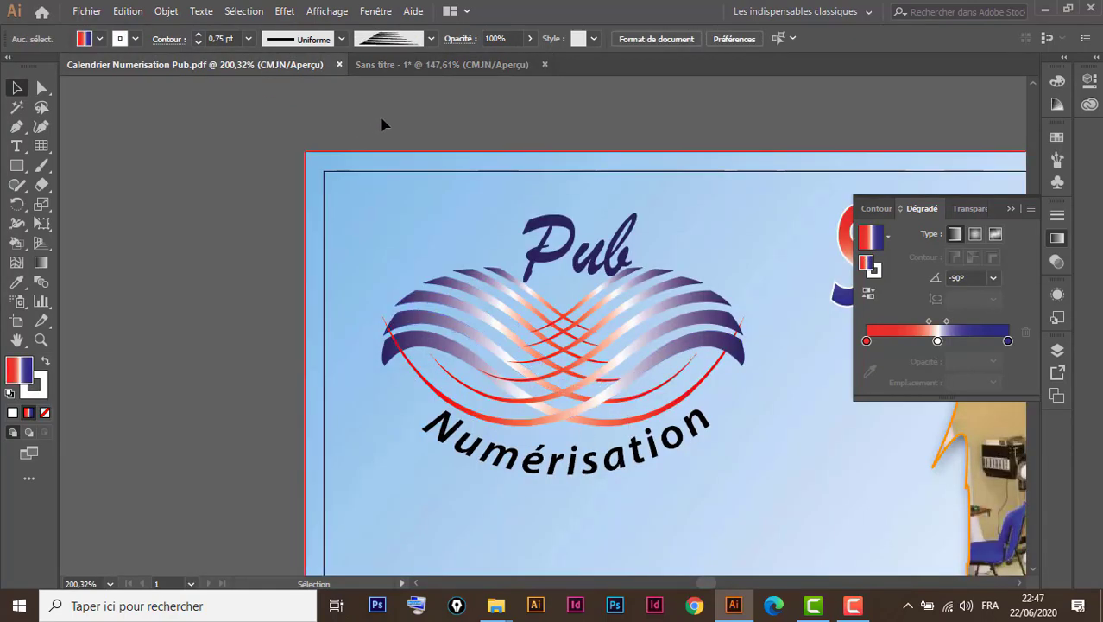
left_click(423, 65)
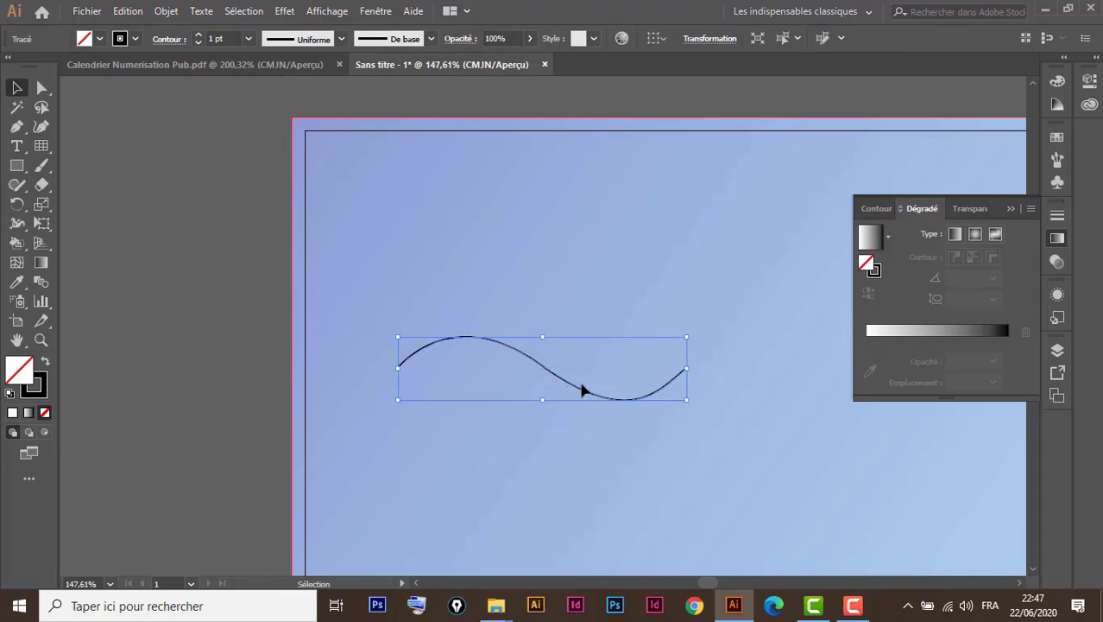
key("ctrl+1")
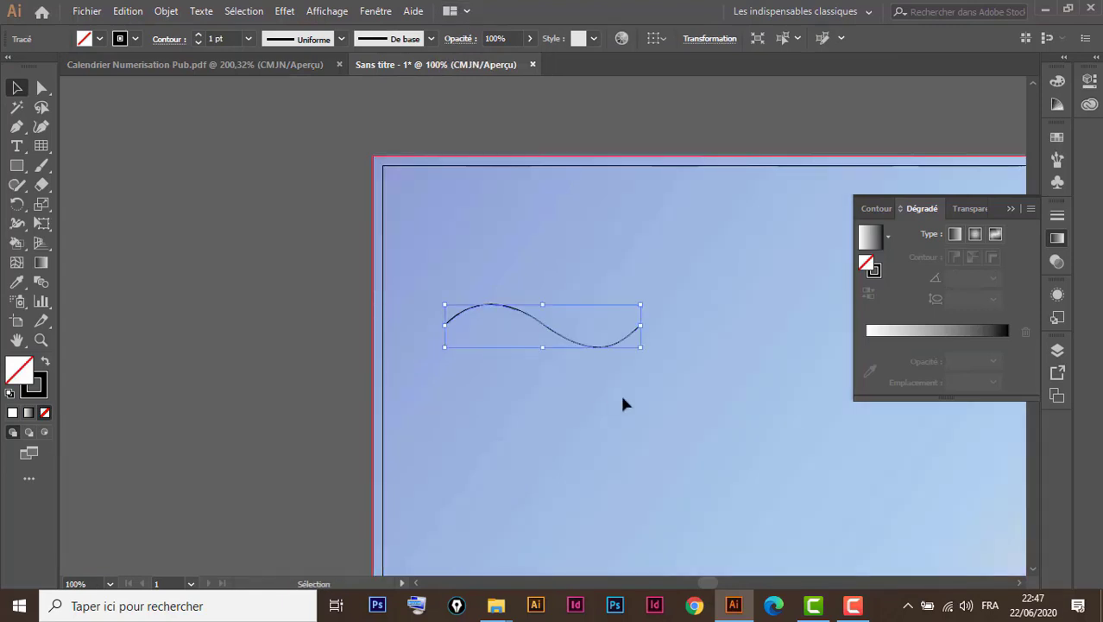
key("space")
mouse_move(660, 409)
left_mouse_down()
mouse_move(463, 343)
mouse_move(396, 353)
left_mouse_up()
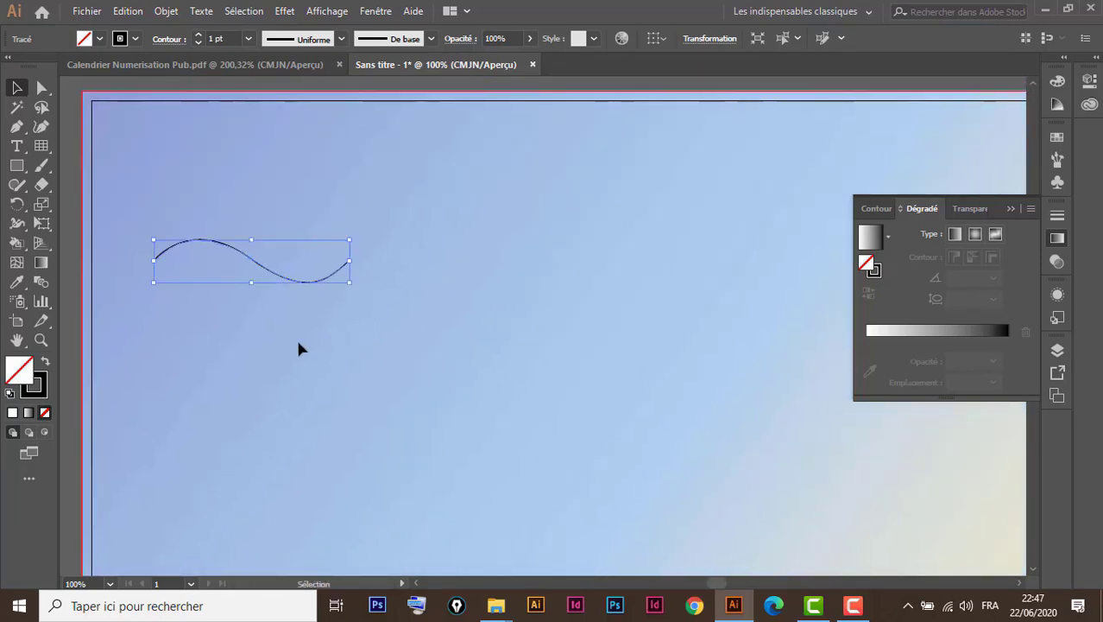
left_click(376, 13)
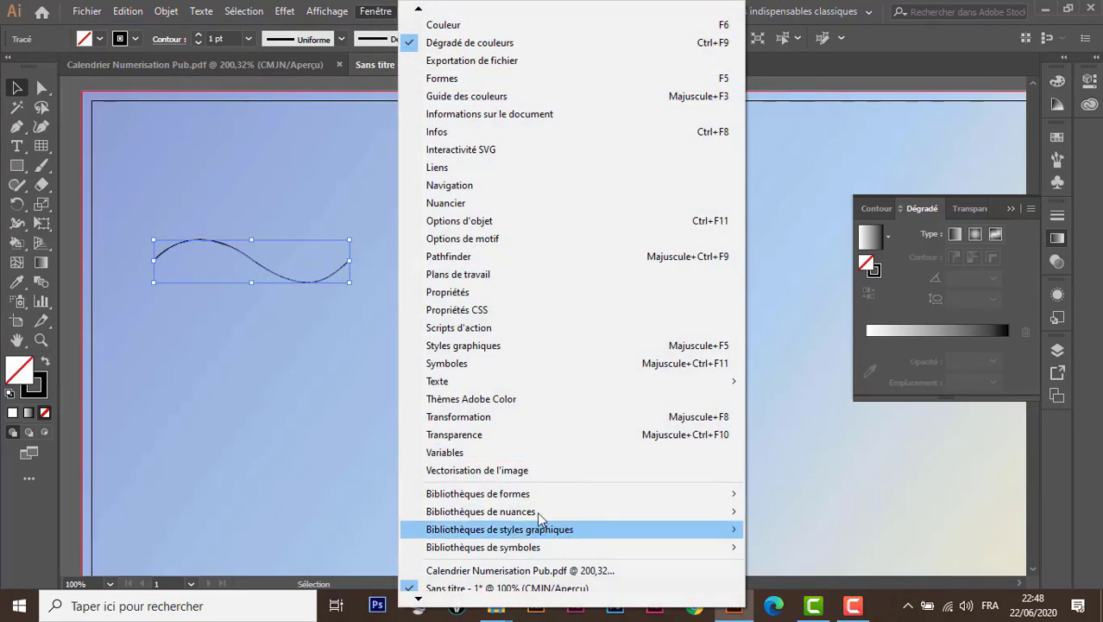
mouse_move(478, 493)
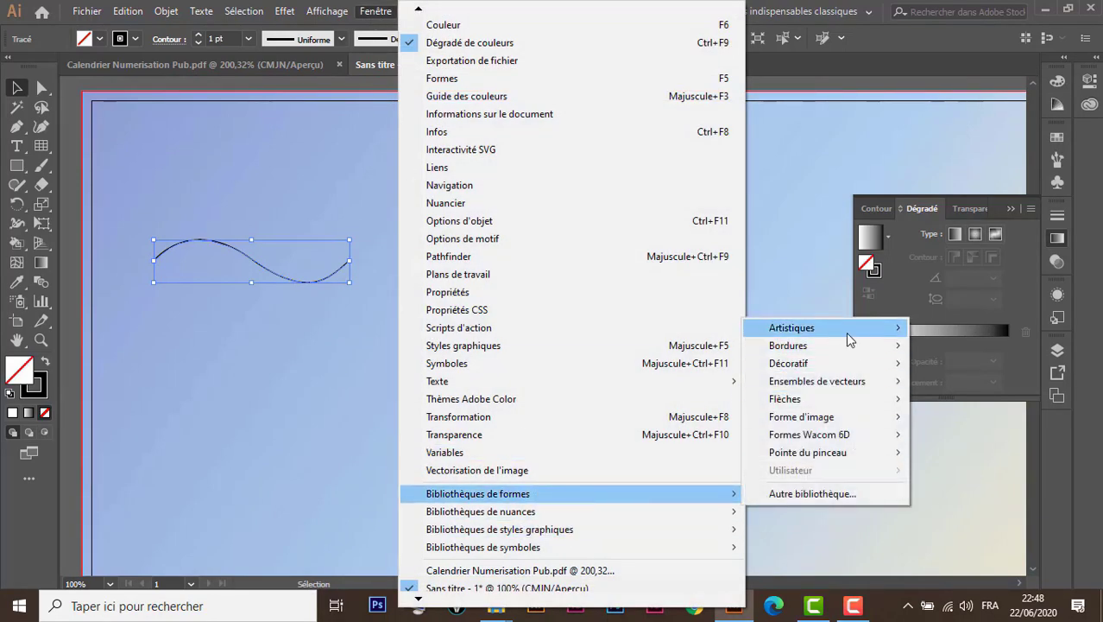
mouse_move(792, 328)
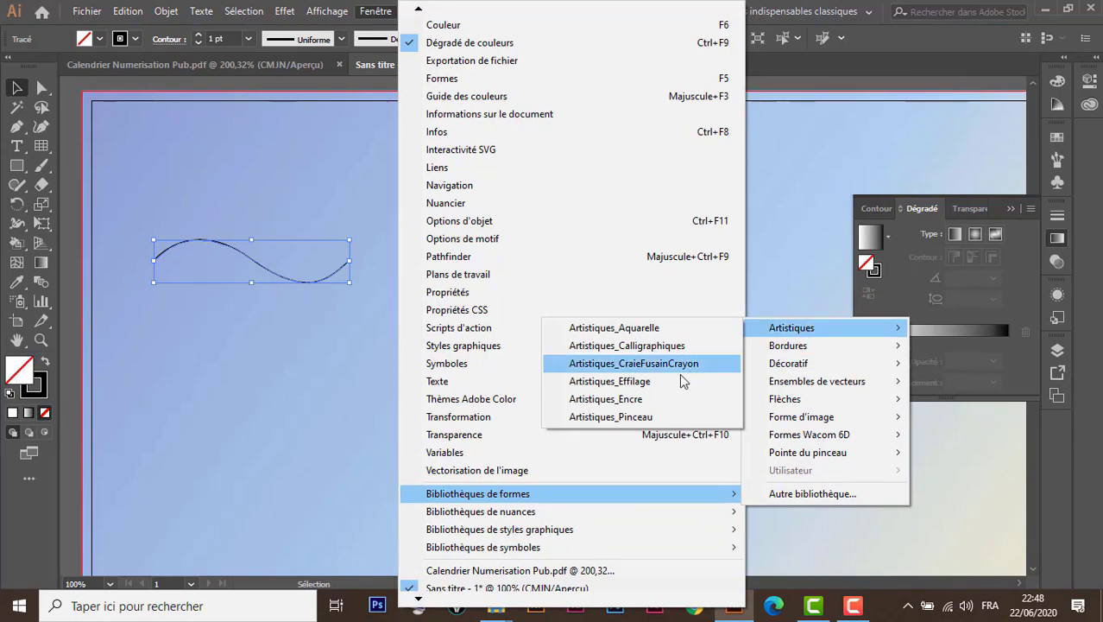
left_click(653, 385)
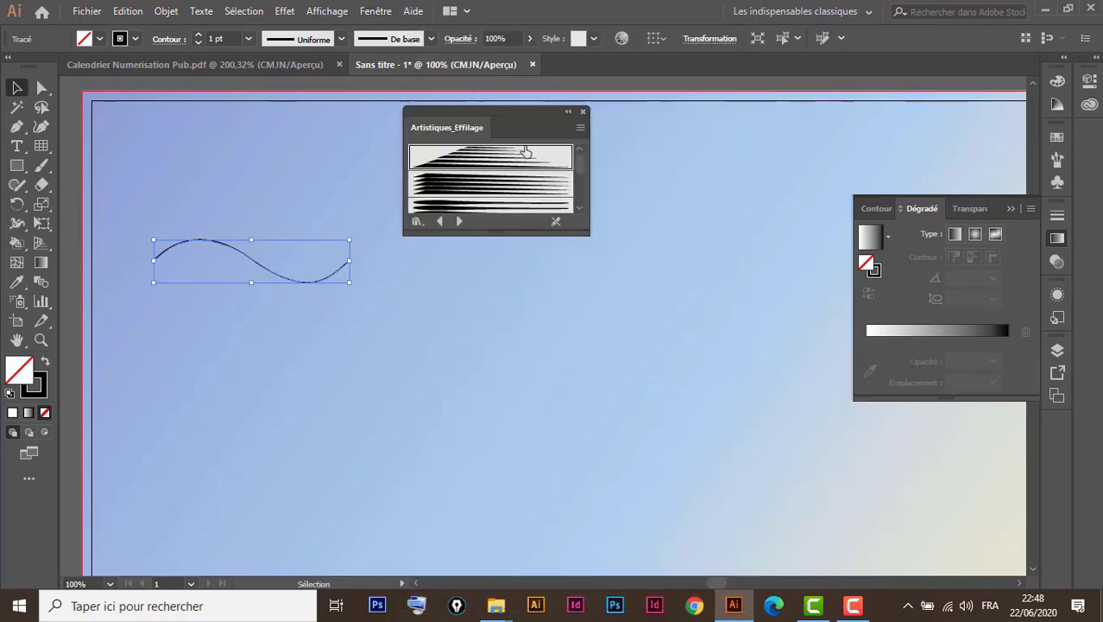
left_click_drag(519, 115, 644, 214)
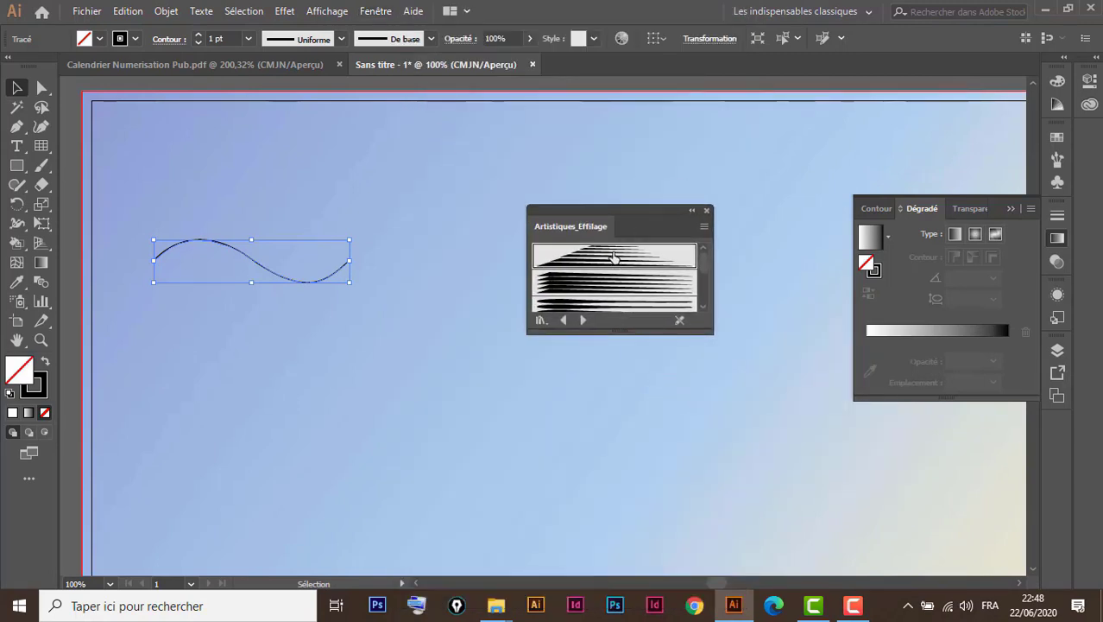
left_click(615, 258)
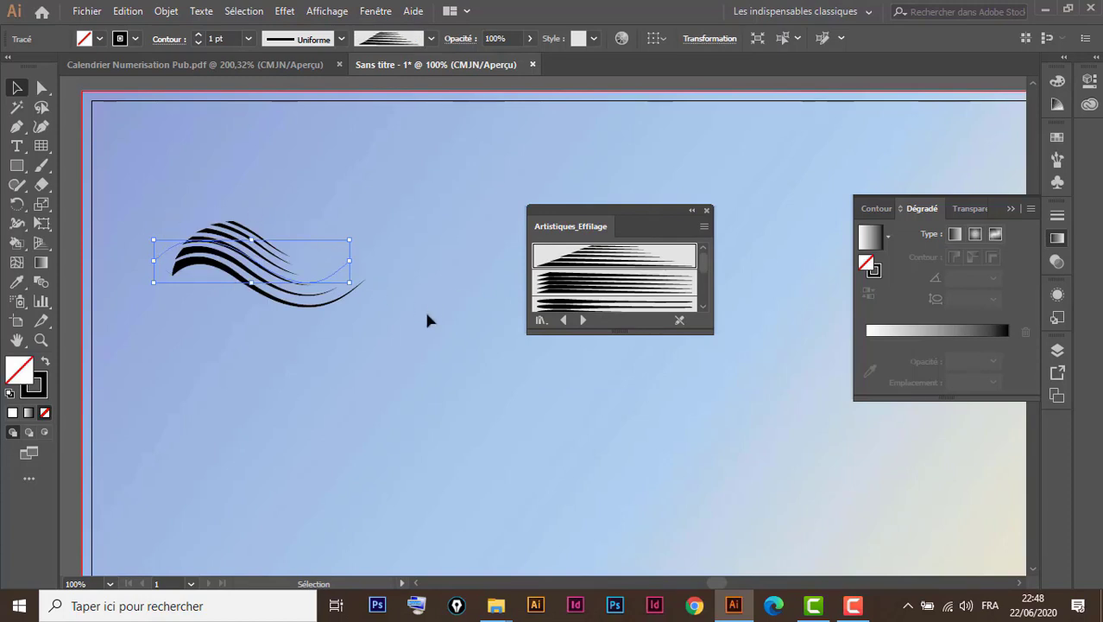
Set the wave's stroke weight to 1 pt and compare it with the calendar's logo.
left_click(1057, 215)
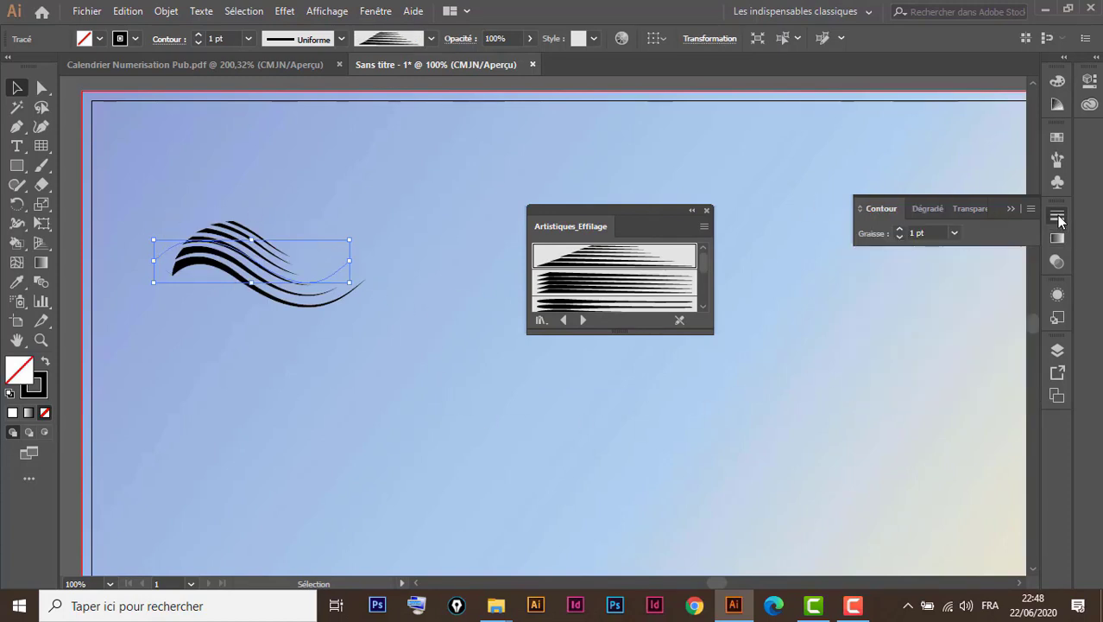
left_click(898, 237)
left_click(900, 230)
left_click(899, 237)
left_click_drag(309, 358, 327, 350)
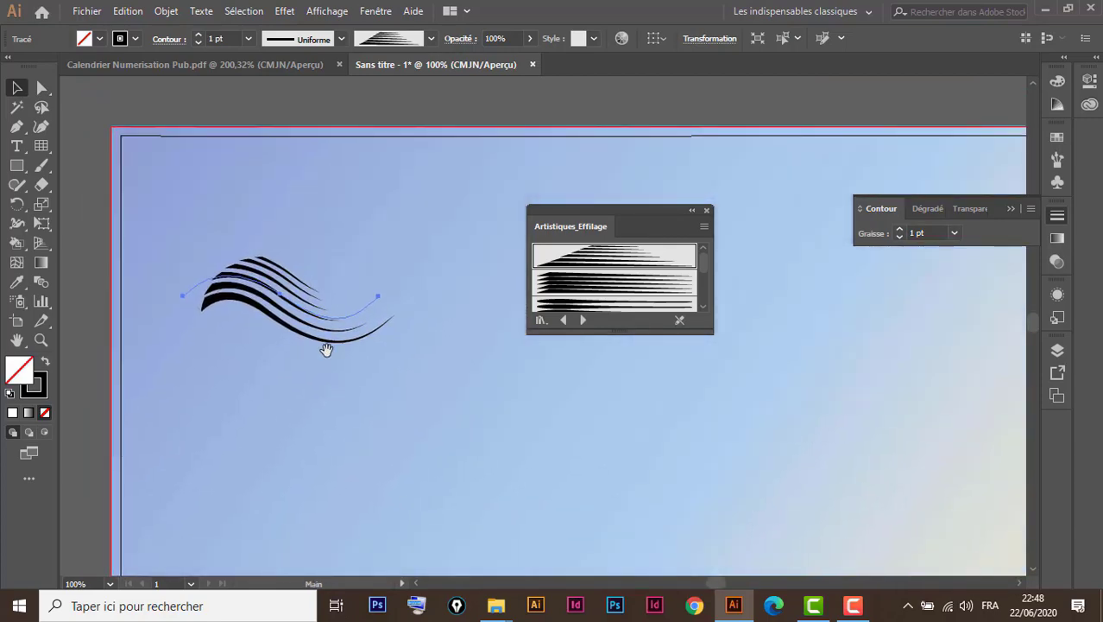
left_click(222, 68)
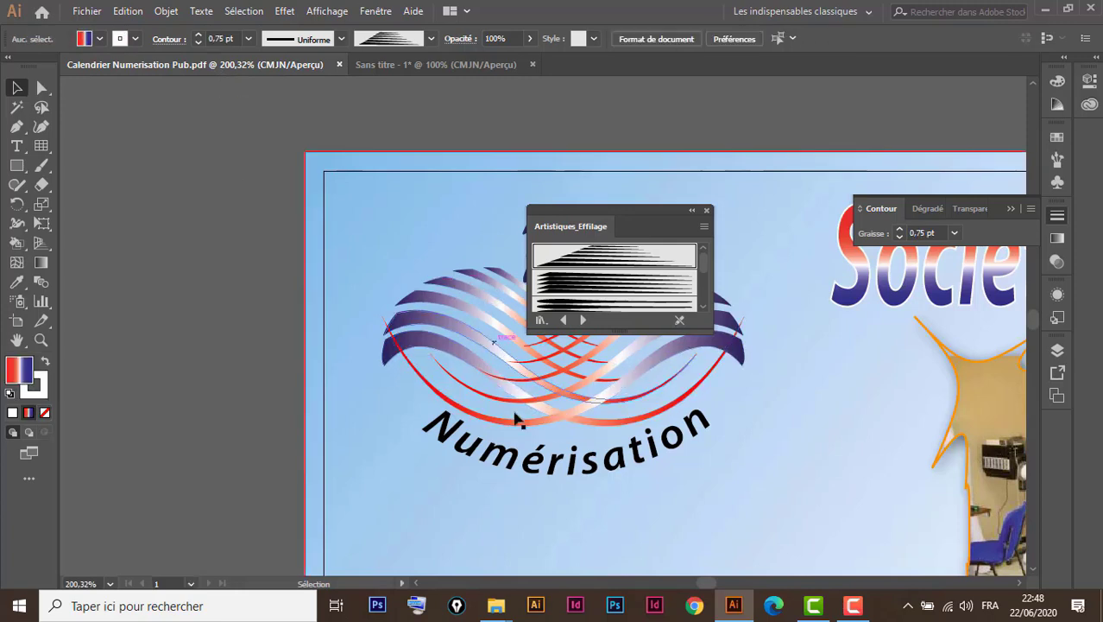
left_click(407, 69)
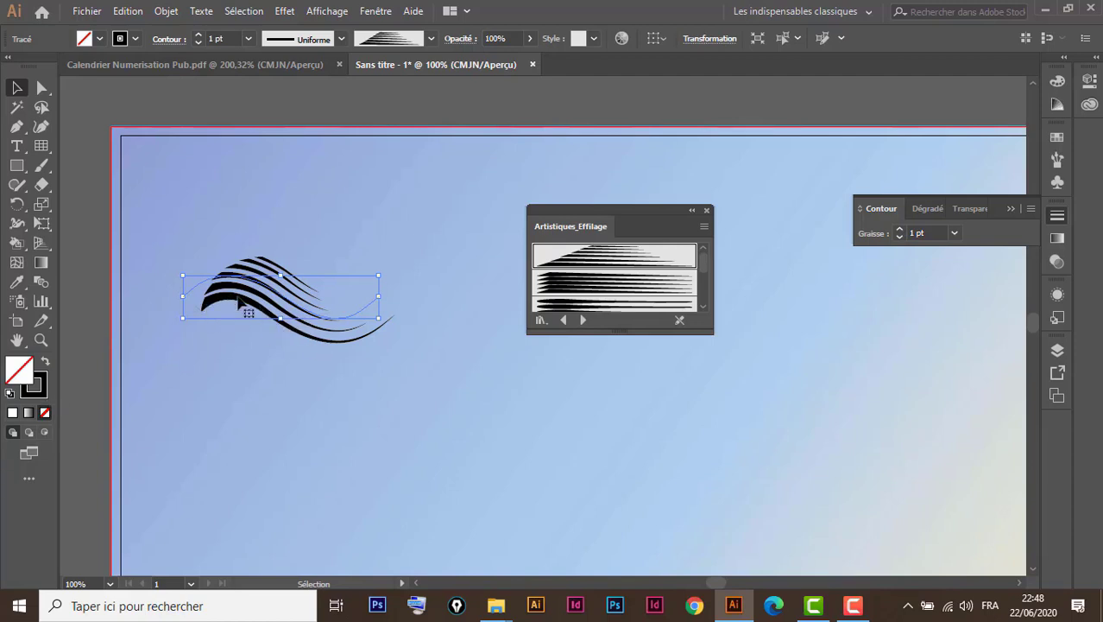
Expand the brushed wave's appearance into filled shapes and give them a linear gradient.
left_click(168, 13)
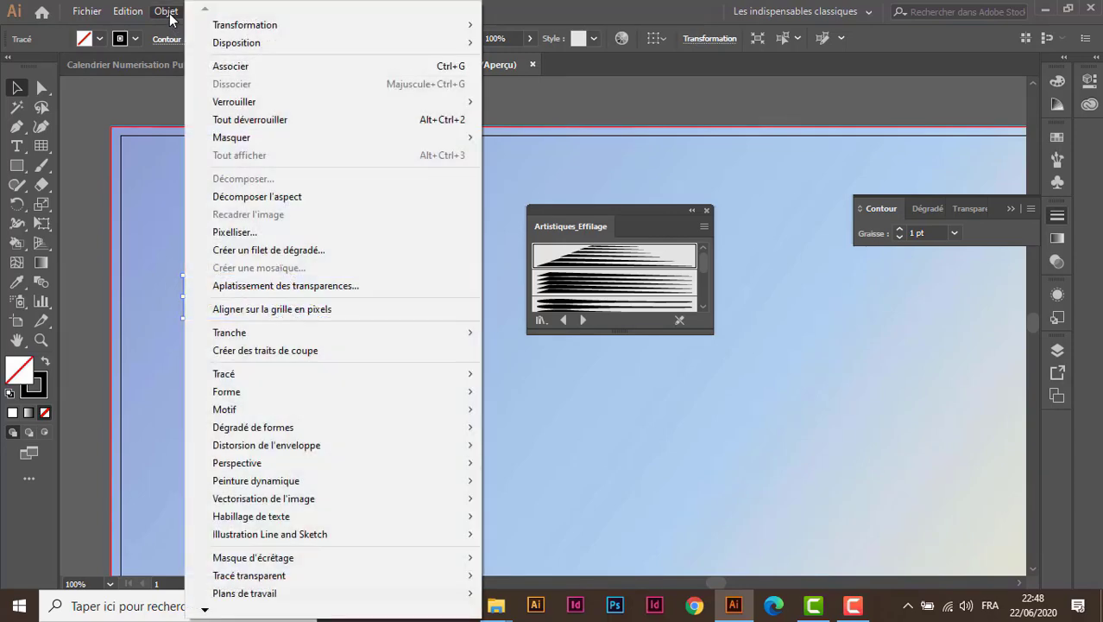
left_click(302, 197)
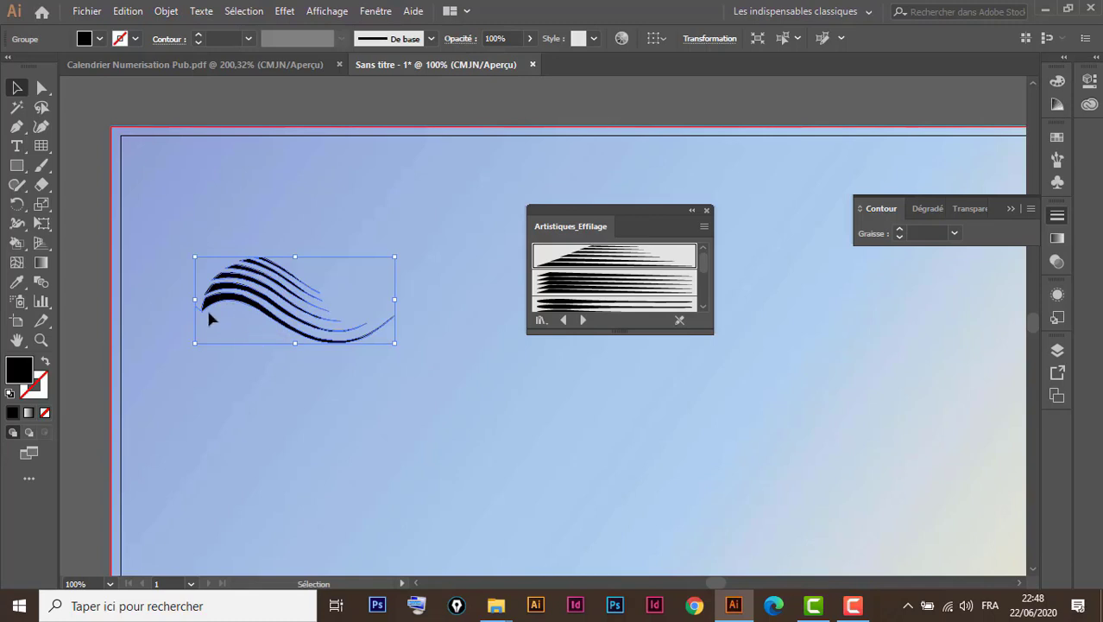
left_click(1056, 239)
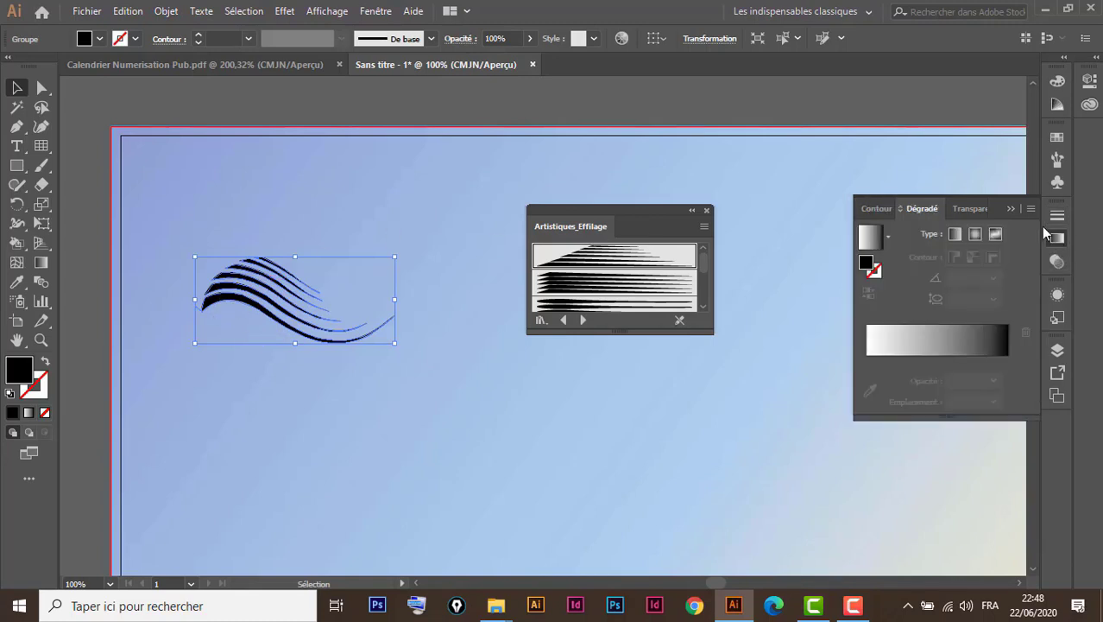
left_click(945, 343)
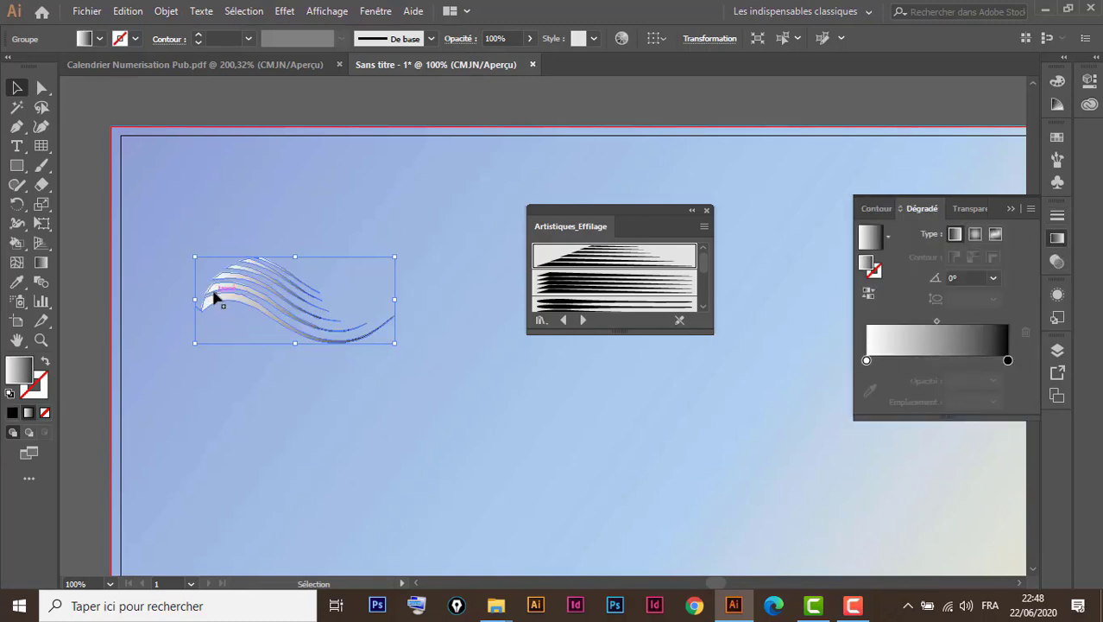
Make the gradient's left stop dark indigo and add a white middle stop.
left_click(867, 361)
double_click(866, 361)
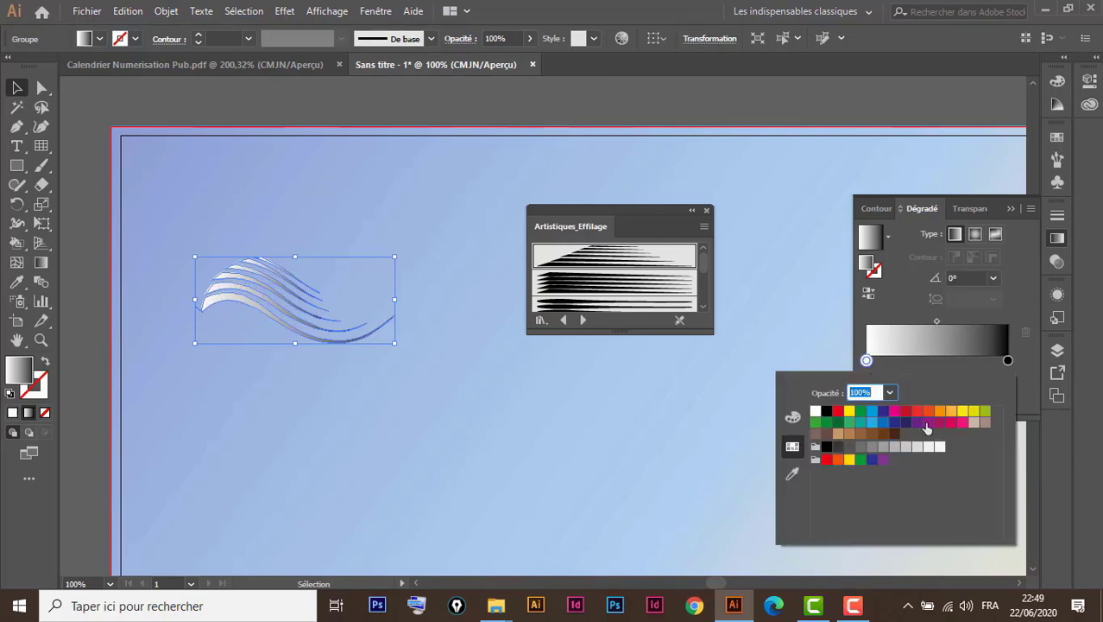
left_click(895, 422)
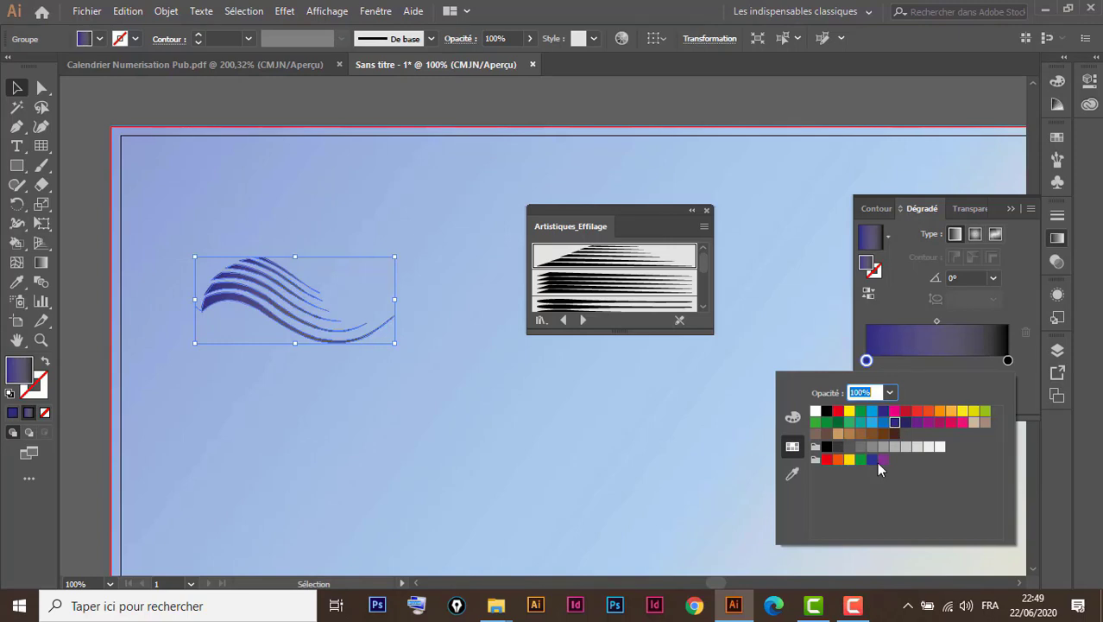
left_click(940, 364)
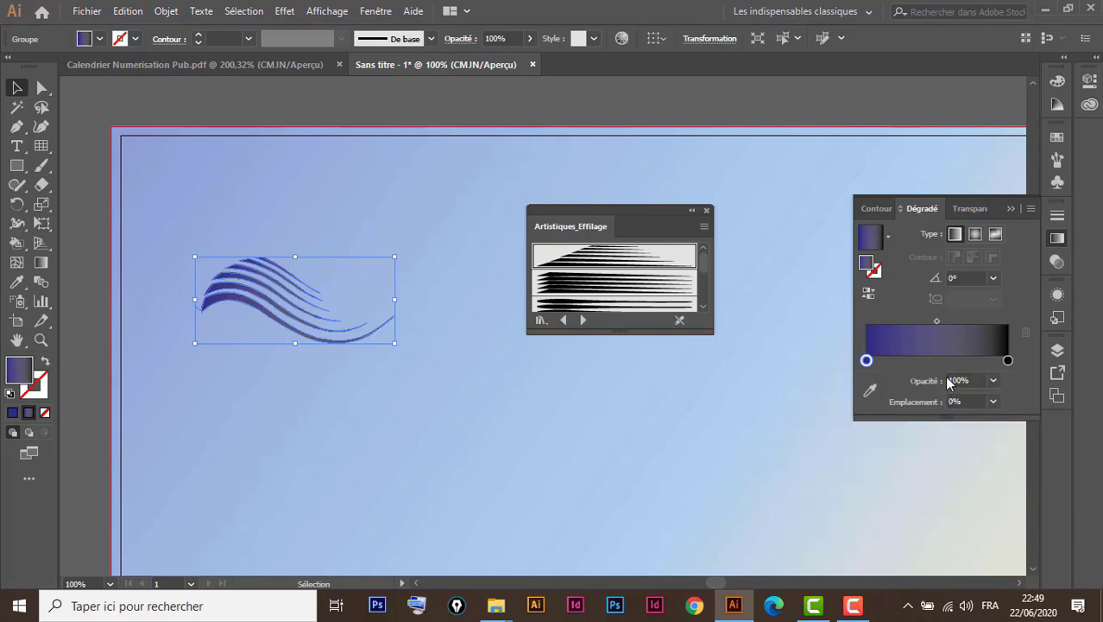
left_click(942, 363)
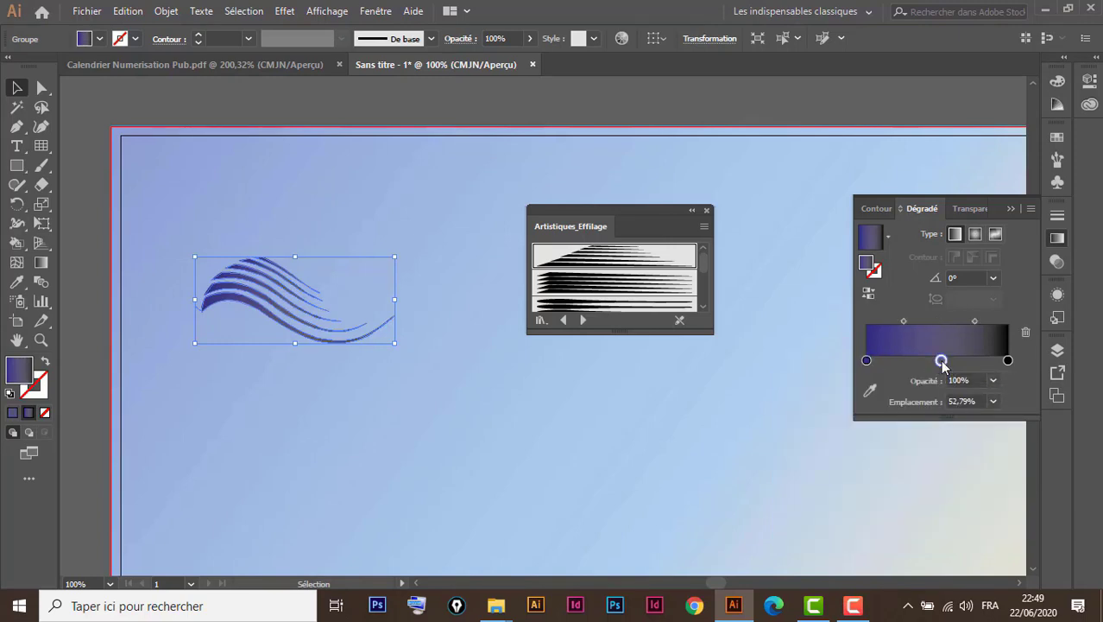
double_click(941, 361)
left_click(816, 412)
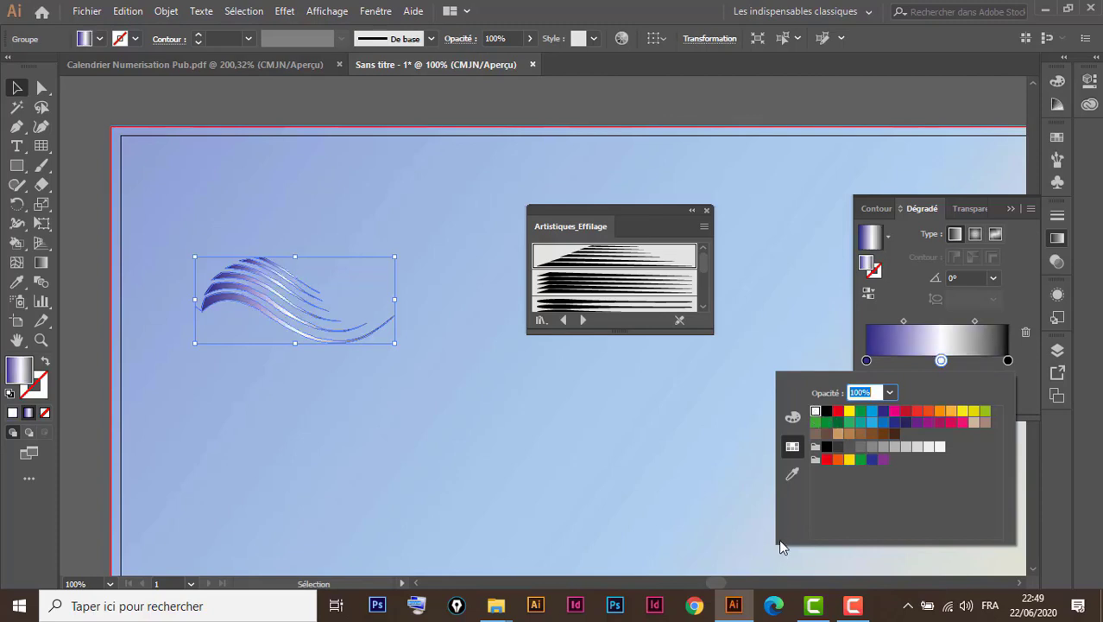
key("Escape")
Make the right stop red and adjust the midpoints, placing the white stop near 44%.
double_click(1008, 361)
left_click(905, 412)
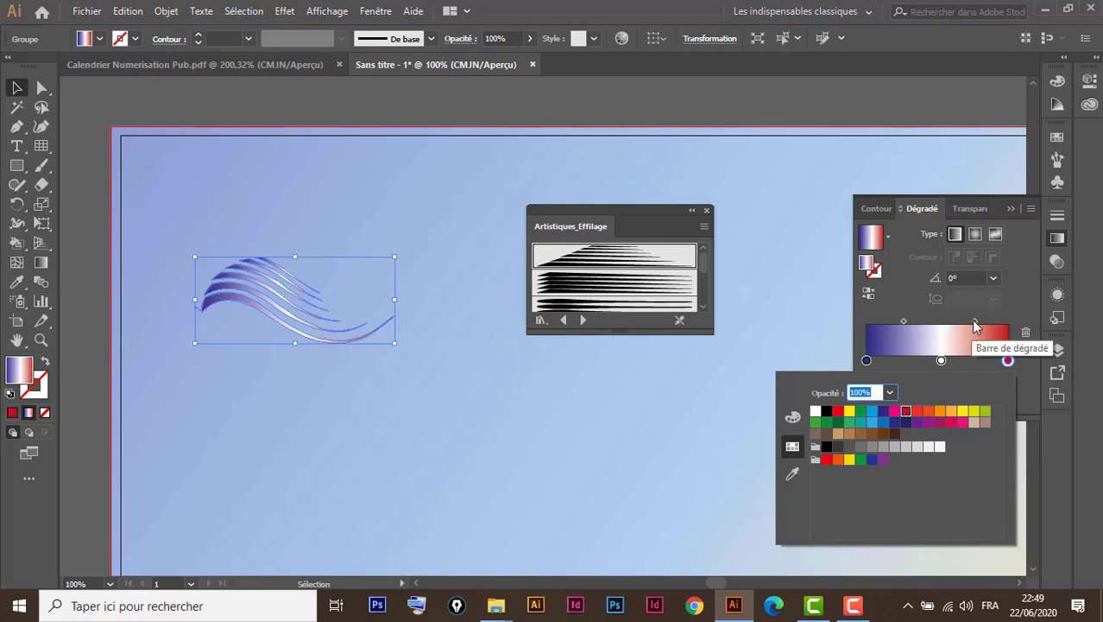
key("Escape")
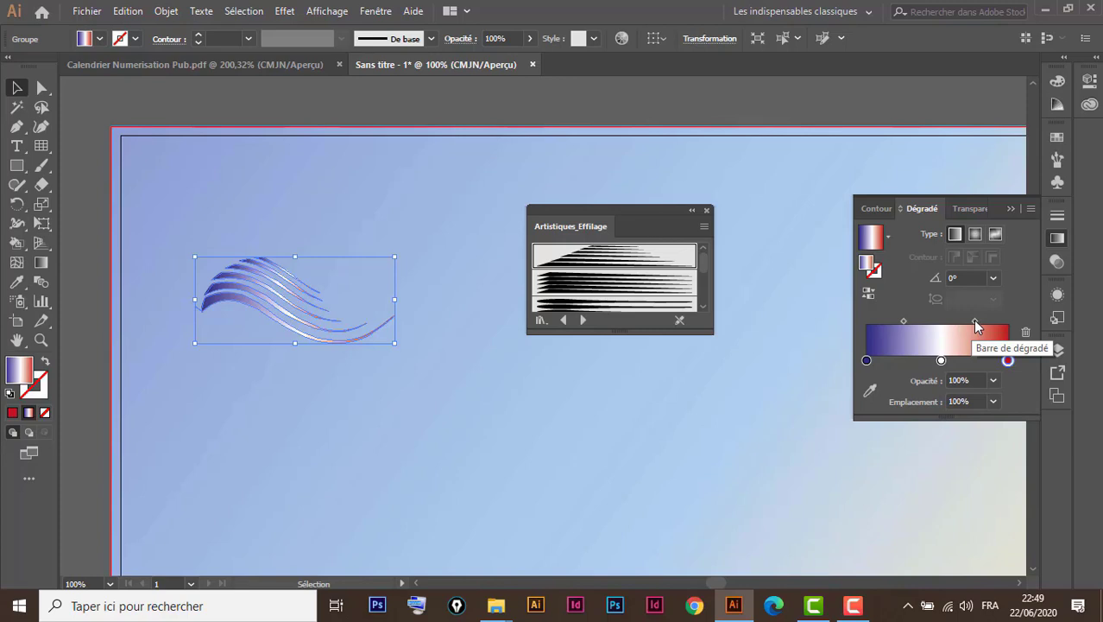
left_click_drag(976, 323, 962, 323)
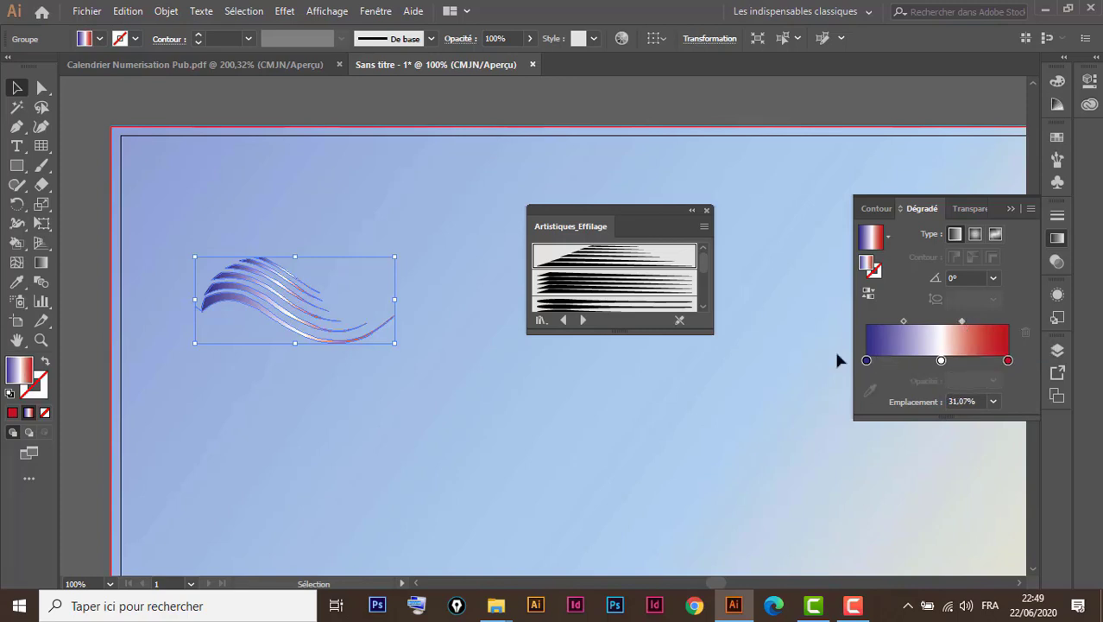
left_click_drag(903, 321, 921, 323)
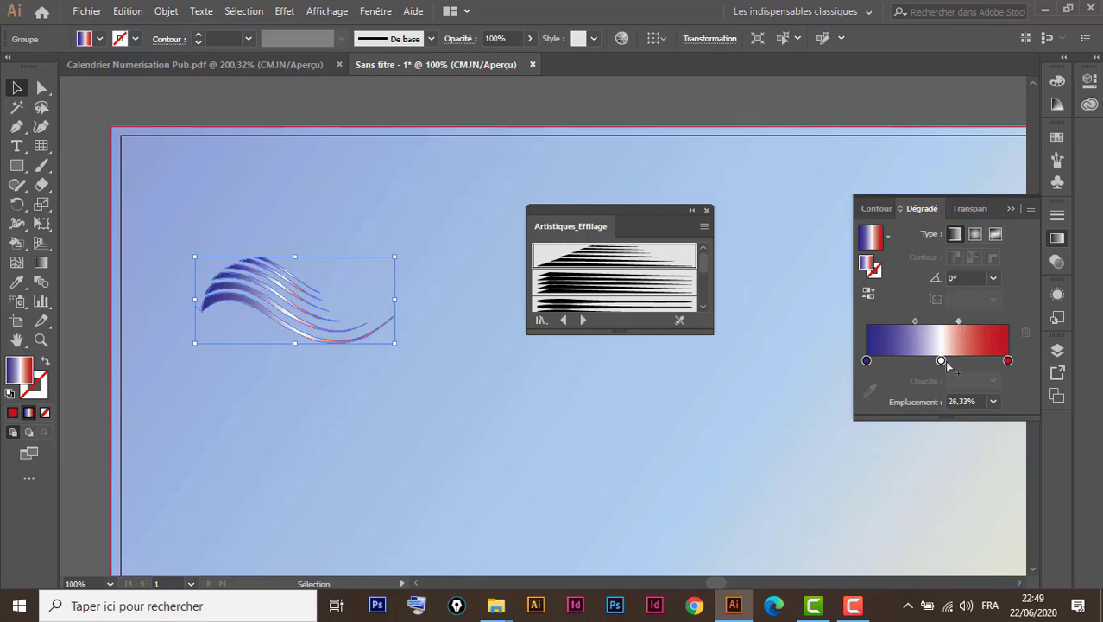
left_click_drag(941, 360, 929, 360)
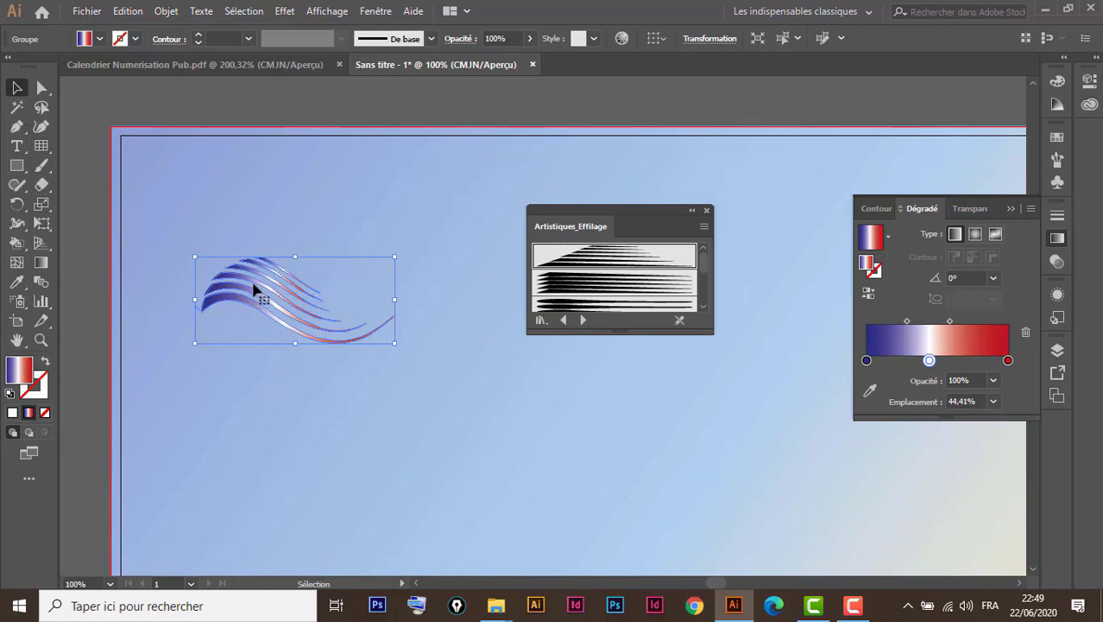
Close the brush library and add a vertically mirrored copy of the gradient wave group.
left_click(391, 200)
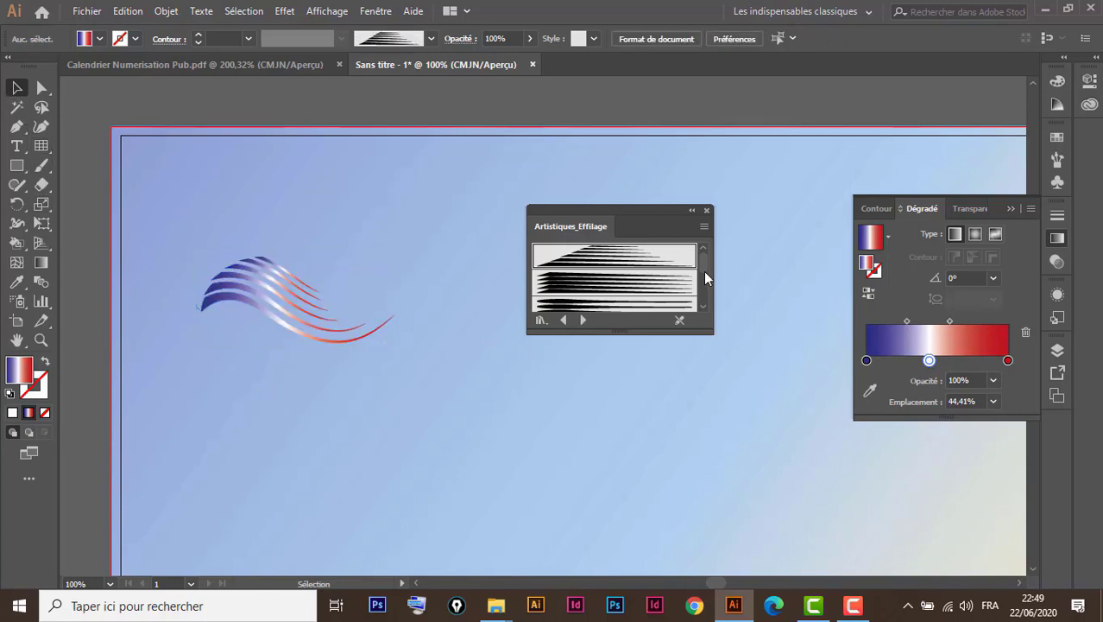
left_click(708, 211)
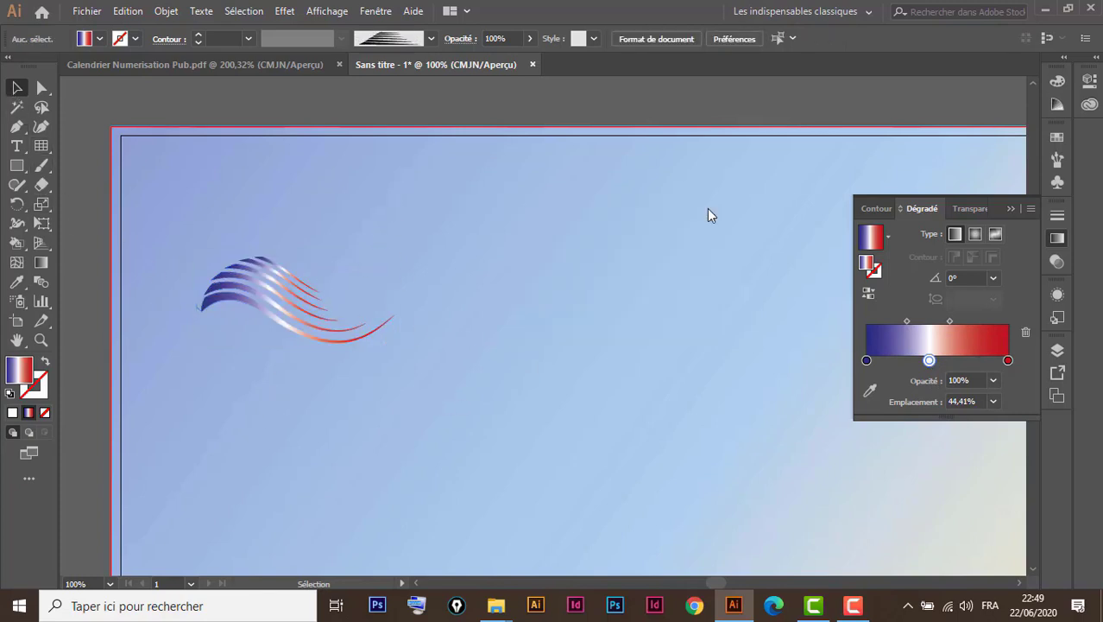
left_click(277, 293)
right_click(277, 294)
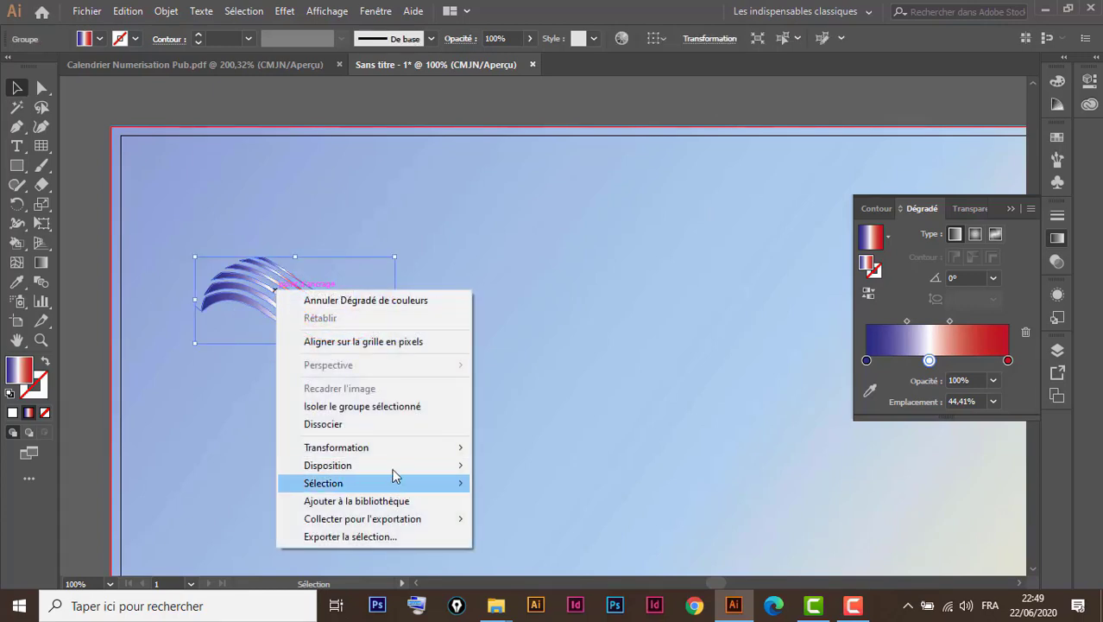
mouse_move(370, 447)
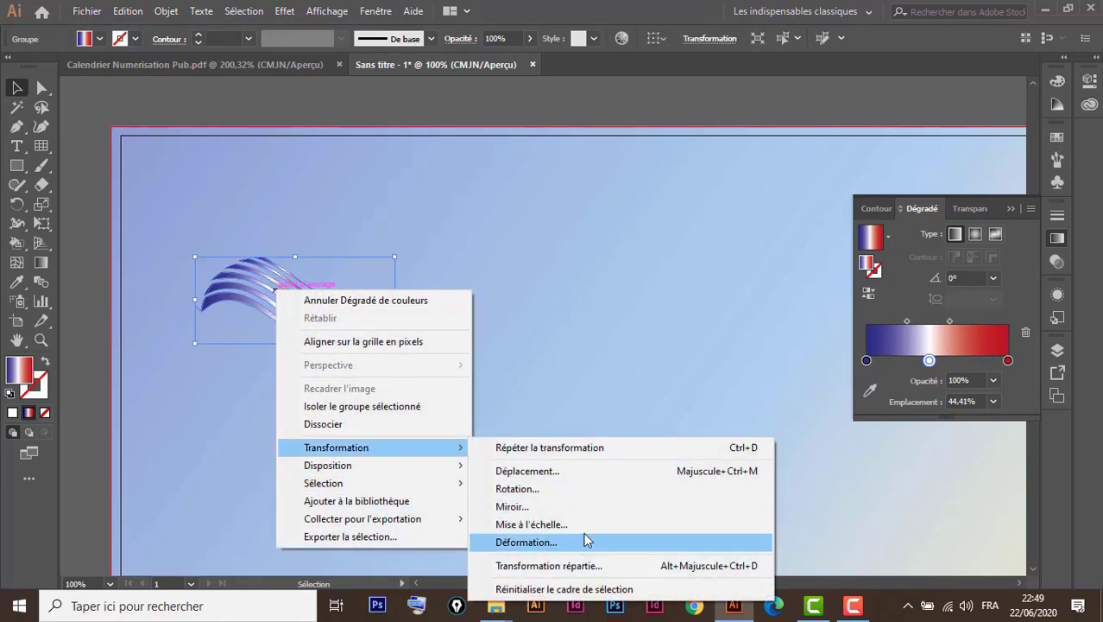
left_click(531, 510)
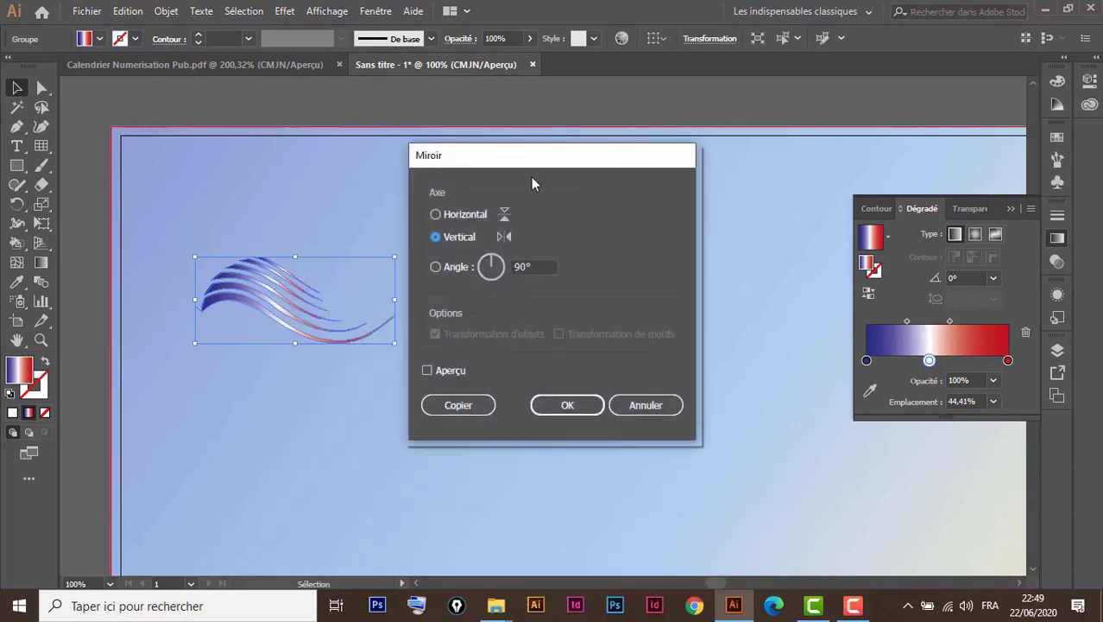
left_click_drag(538, 159, 664, 203)
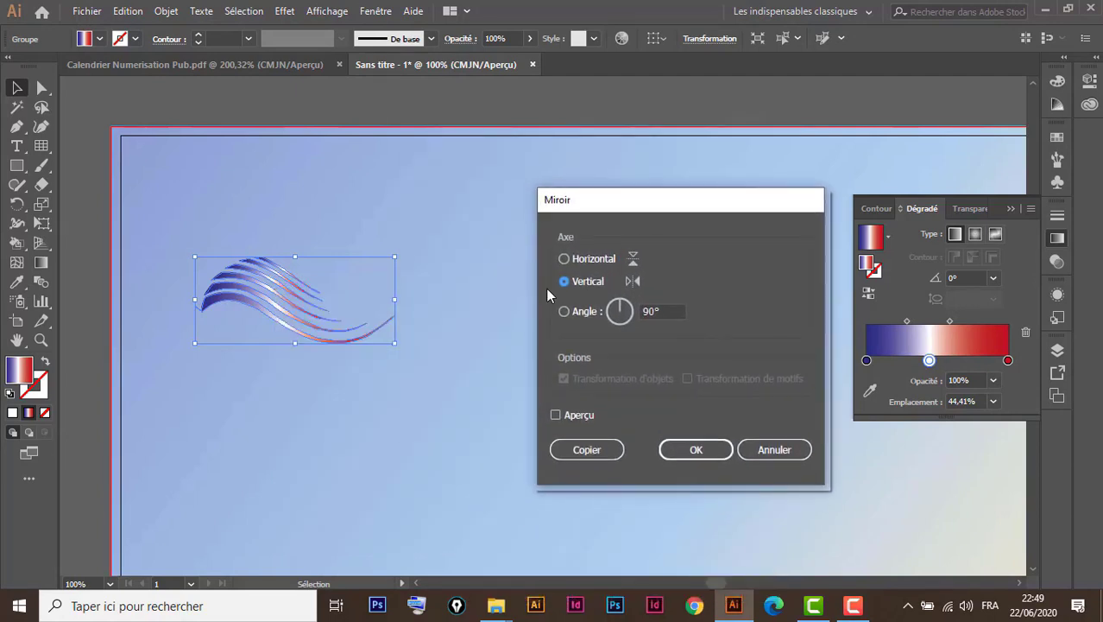
left_click(557, 414)
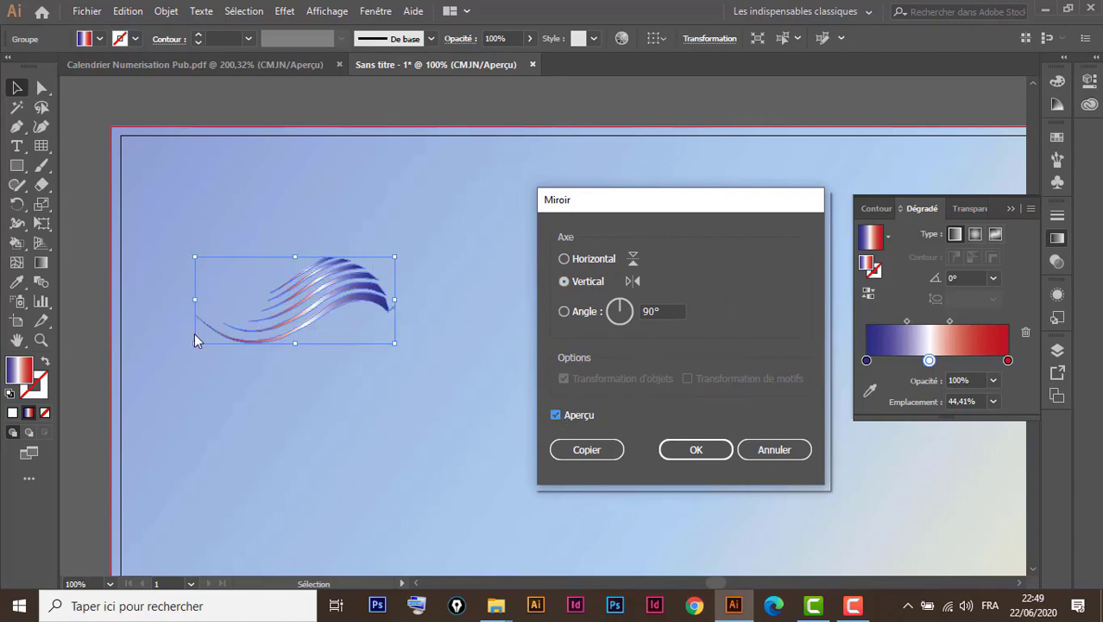
left_click(586, 449)
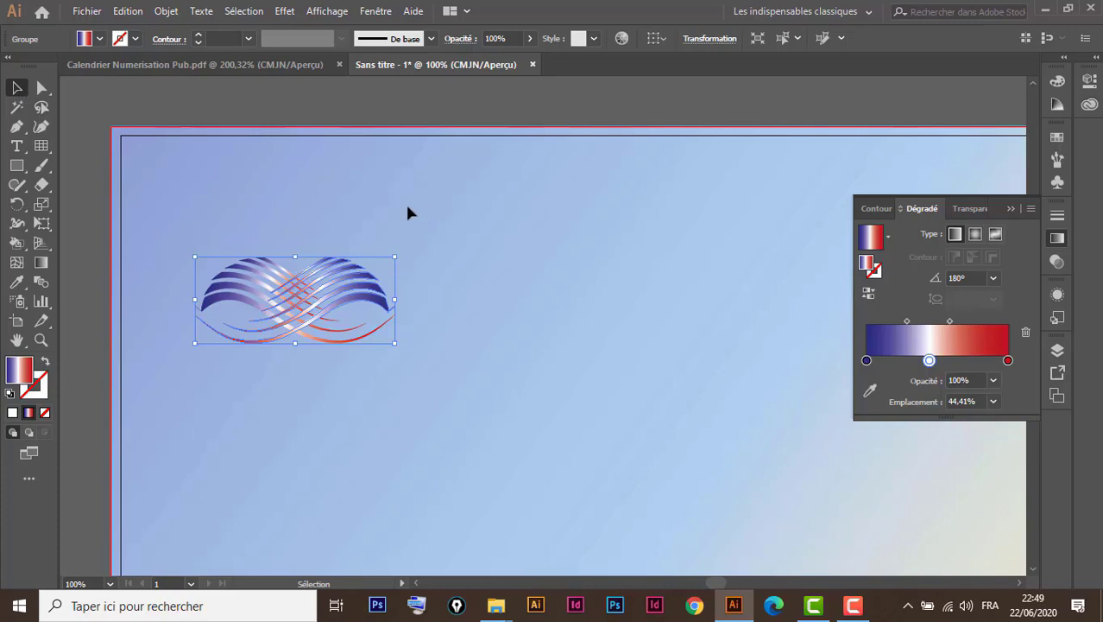
Switch to Calendrier Numerisation Pub.pdf and right-click its Pub Numérisation logo group to ungroup it.
left_click_drag(354, 212, 558, 205)
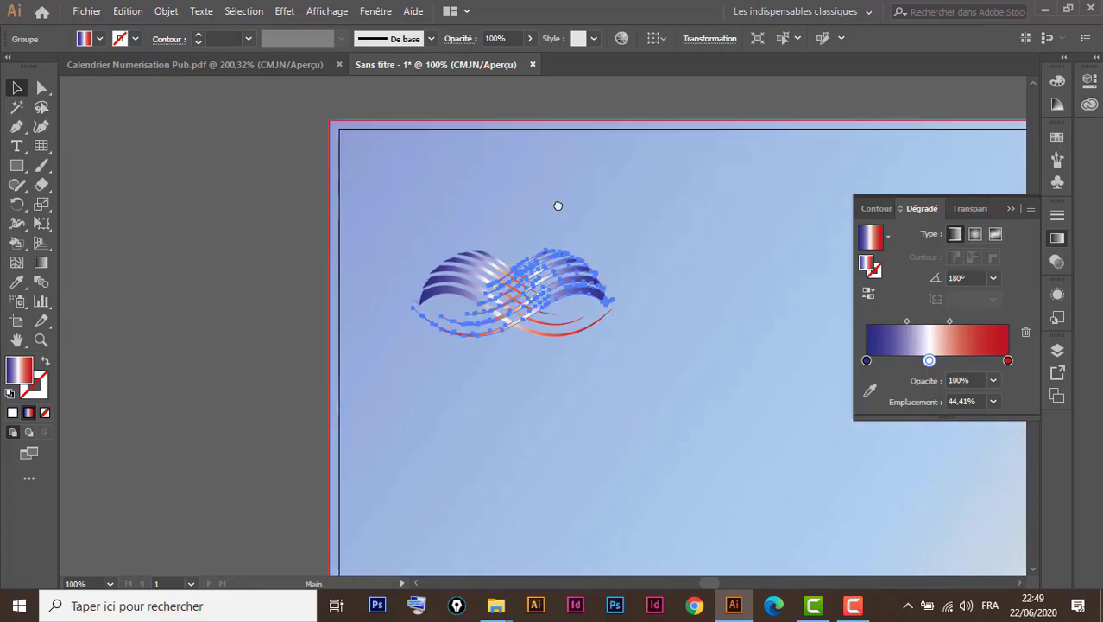
left_click(259, 257)
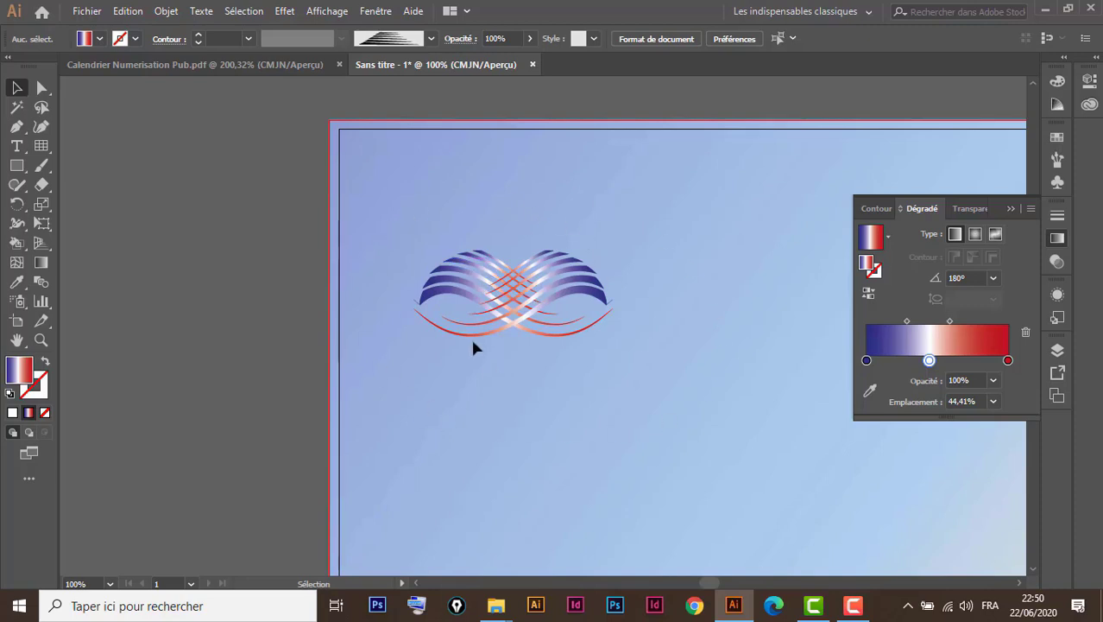
left_click(172, 69)
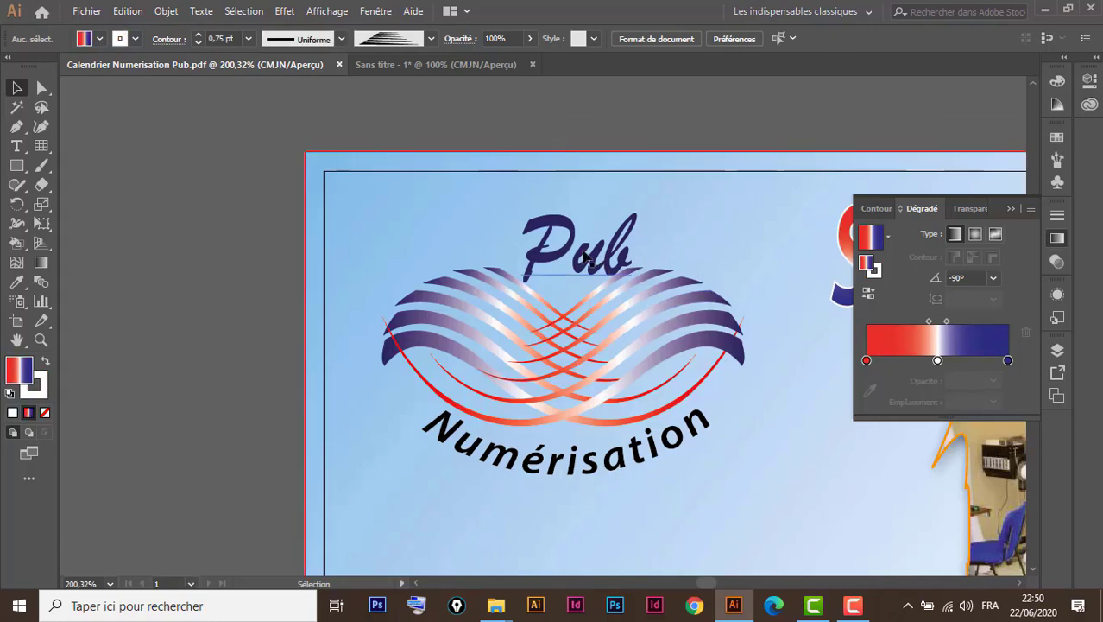
left_click(585, 258)
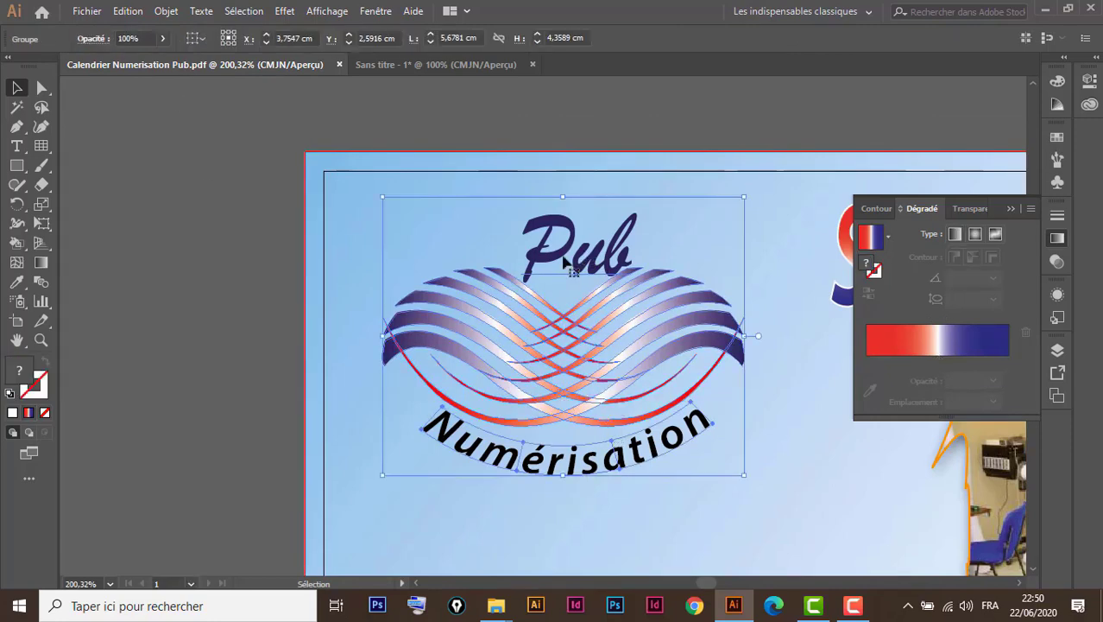
right_click(564, 259)
Ungroup the logo in the calendar PDF and copy its 'Pub' text.
left_click(639, 388)
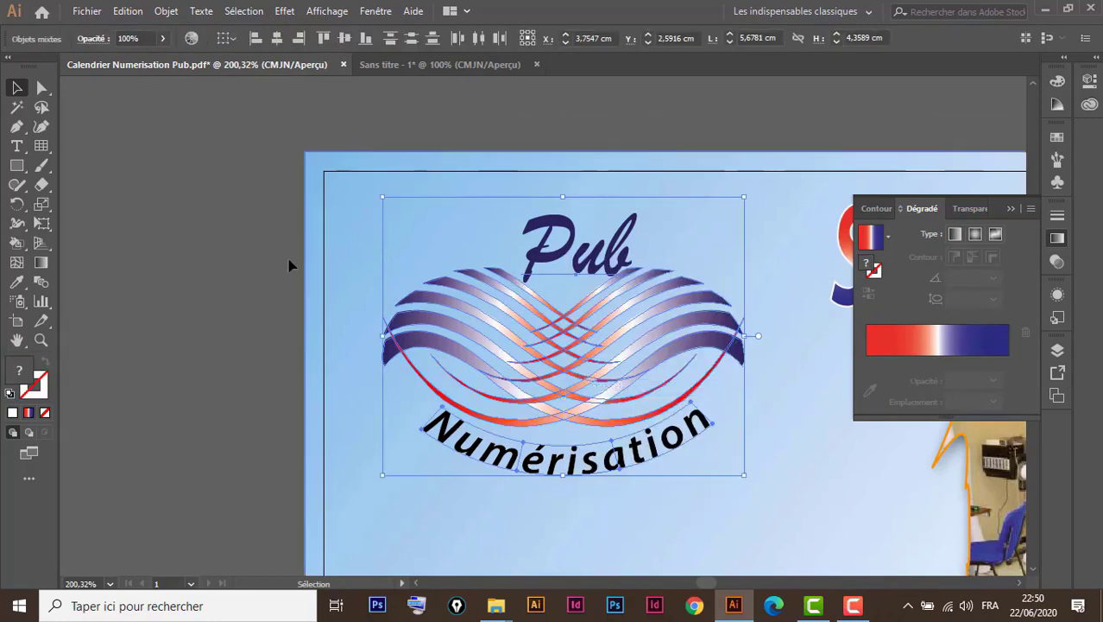
left_click(507, 487)
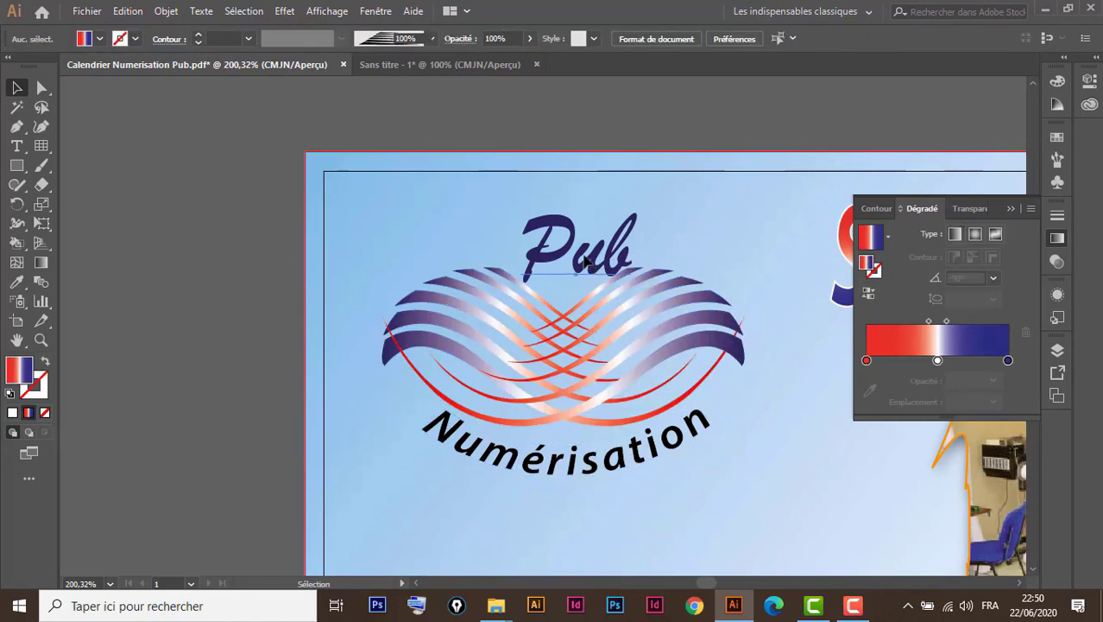
left_click(586, 261)
key("a")
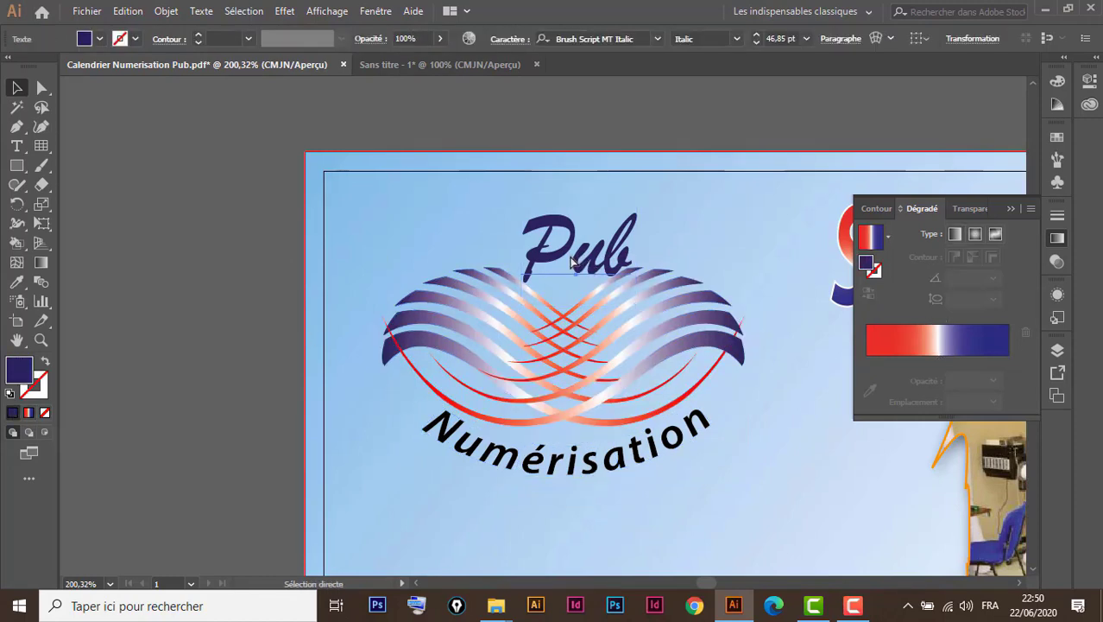
Paste 'Pub' into Sans titre-1 and place it above the wave graphic.
left_click(431, 65)
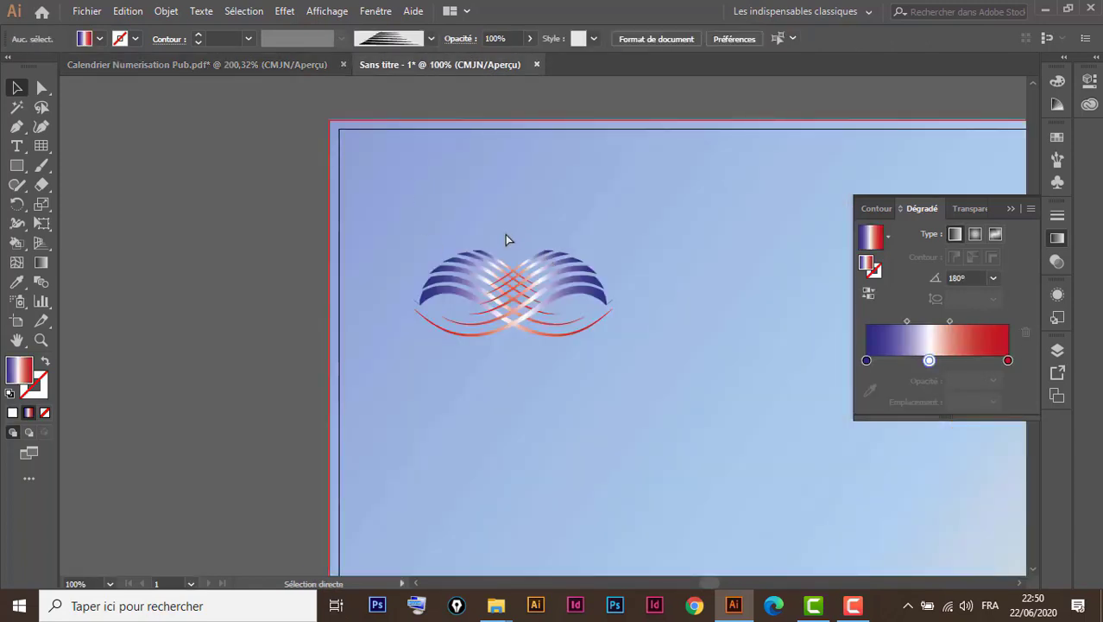
key("ctrl+v")
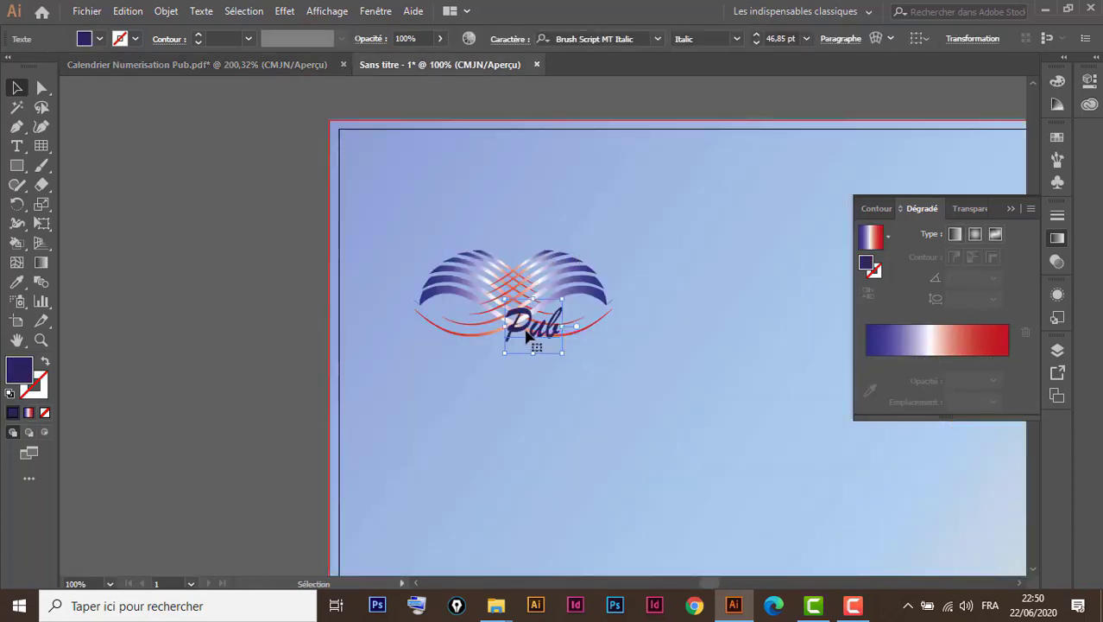
mouse_move(529, 337)
left_mouse_down()
mouse_move(520, 245)
mouse_move(480, 235)
left_mouse_up()
double_click(542, 246)
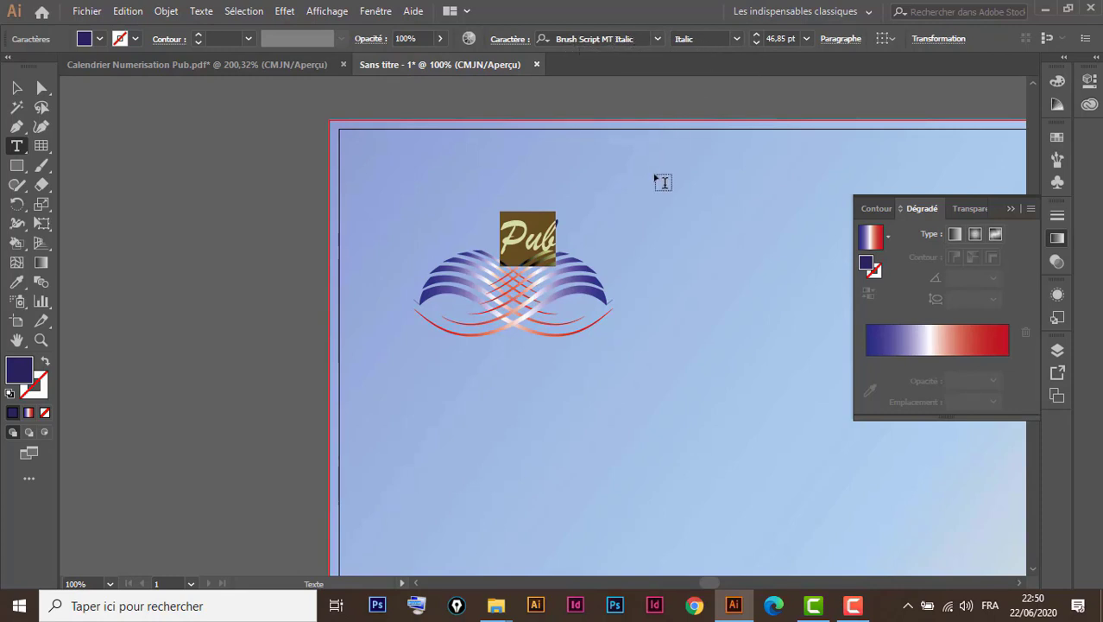
left_click(17, 87)
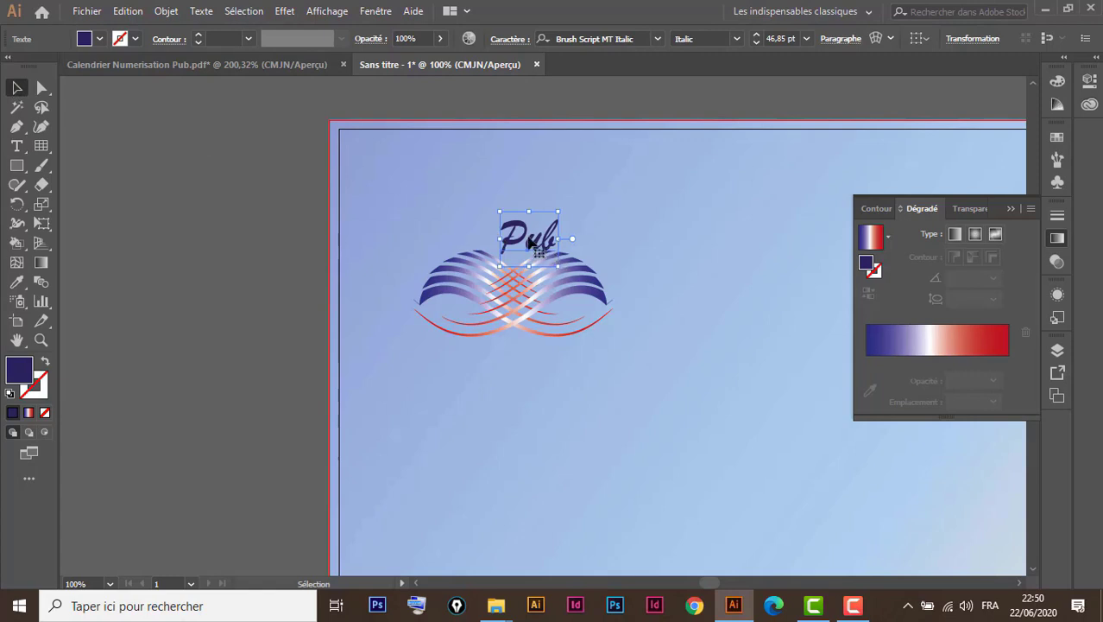
Reduce 'Pub' to 44 pt and nudge it left to centre it over the waves.
left_click(757, 43)
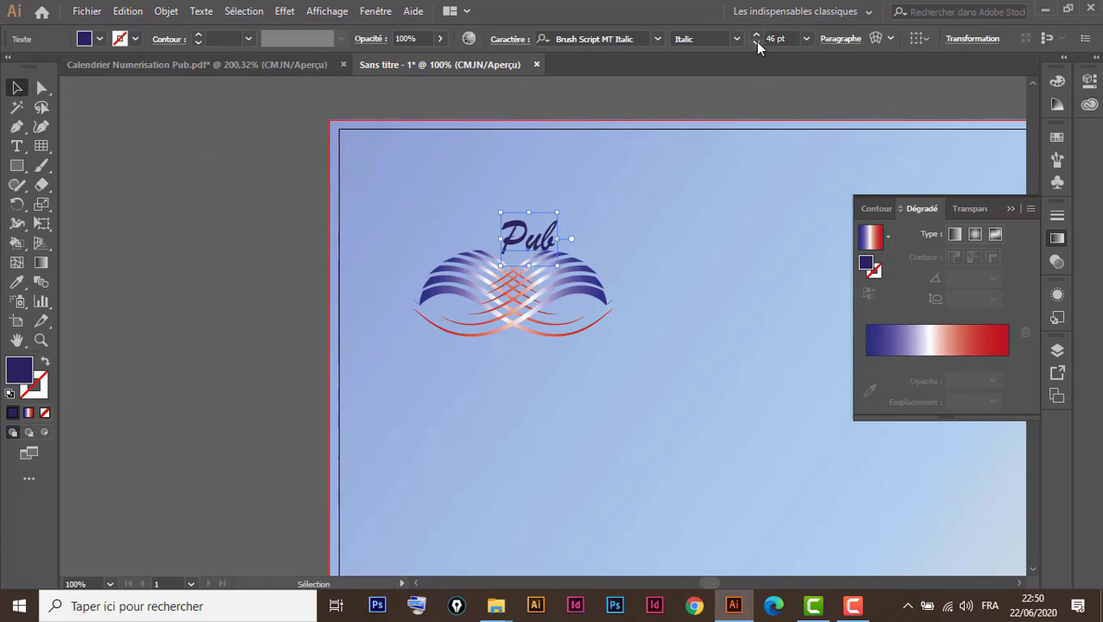
left_click(757, 42)
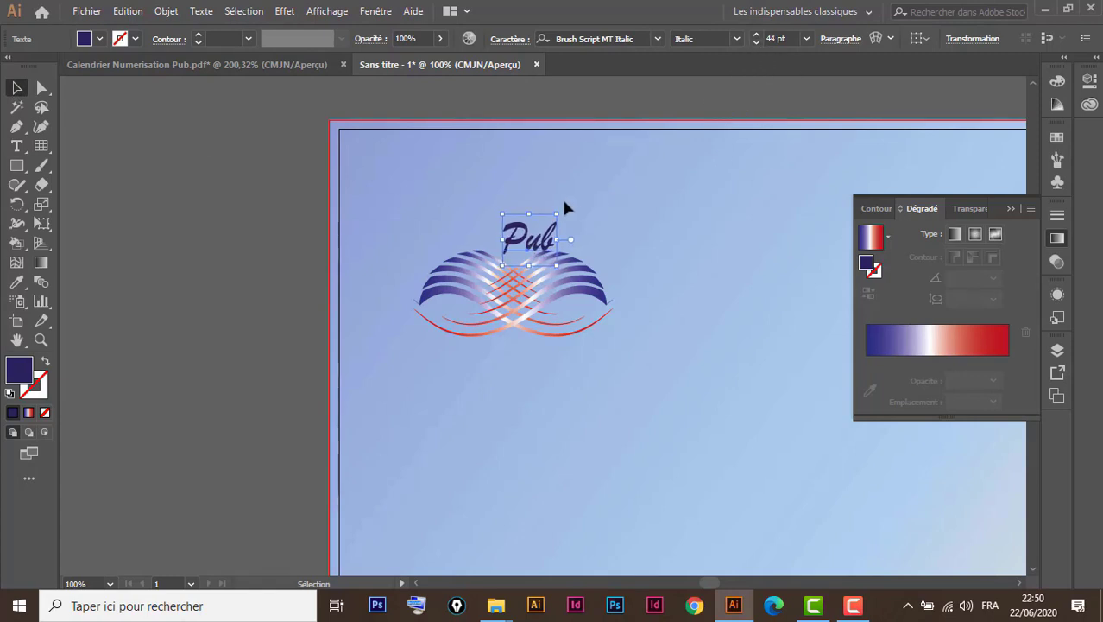
key("Left")
key("Left")
key("Left")
key("Left")
key("Left")
key("Left")
key("Left")
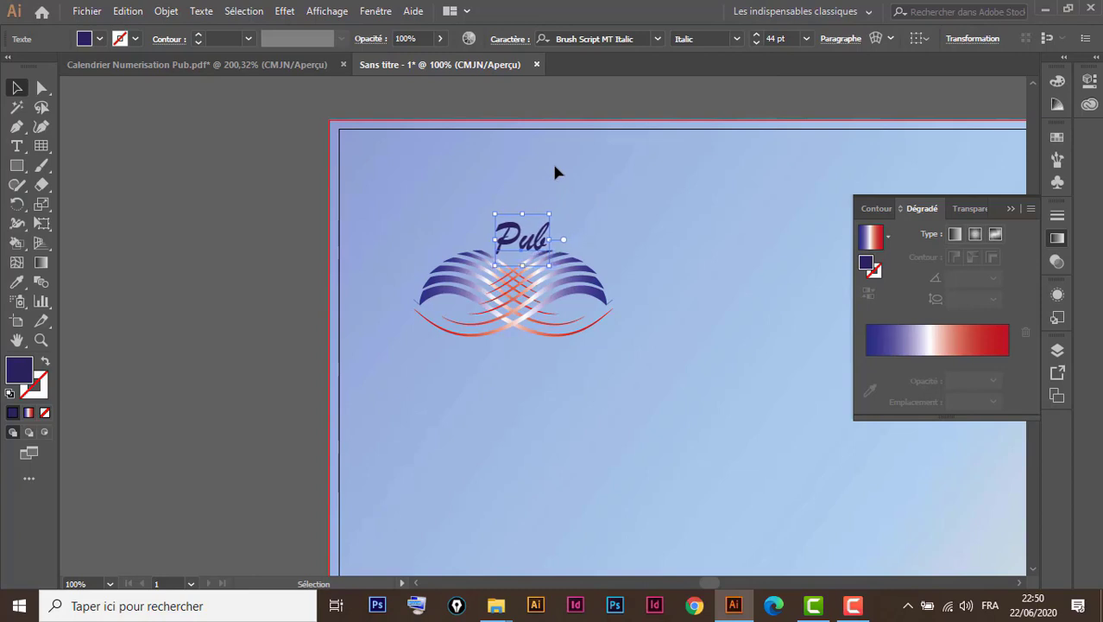
key("Left")
key("Left")
key("Left")
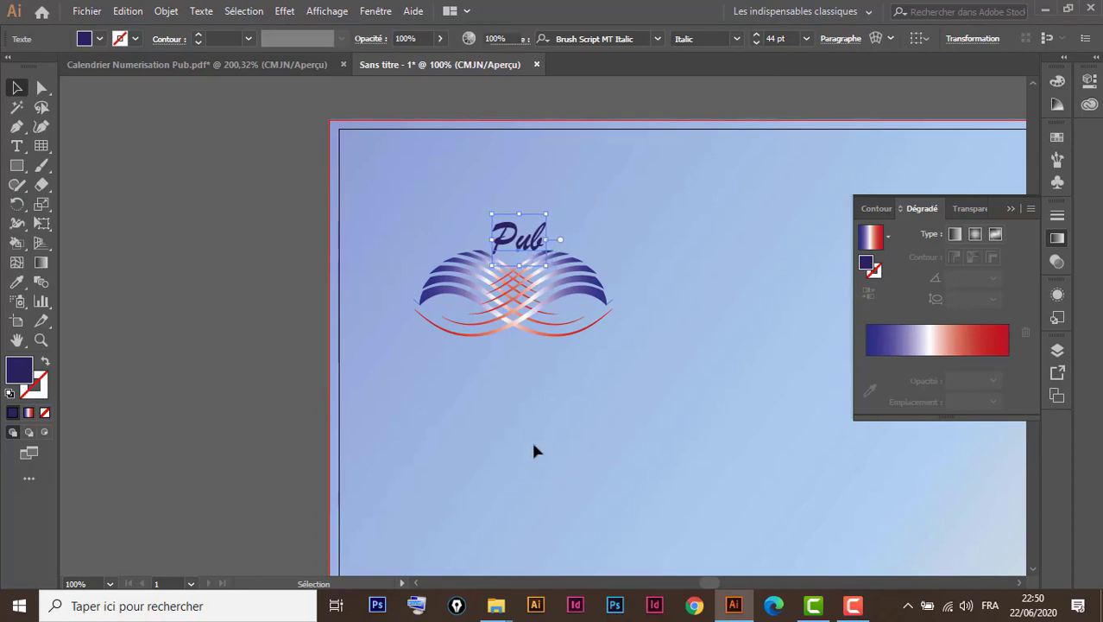
left_click(532, 445)
left_click(252, 64)
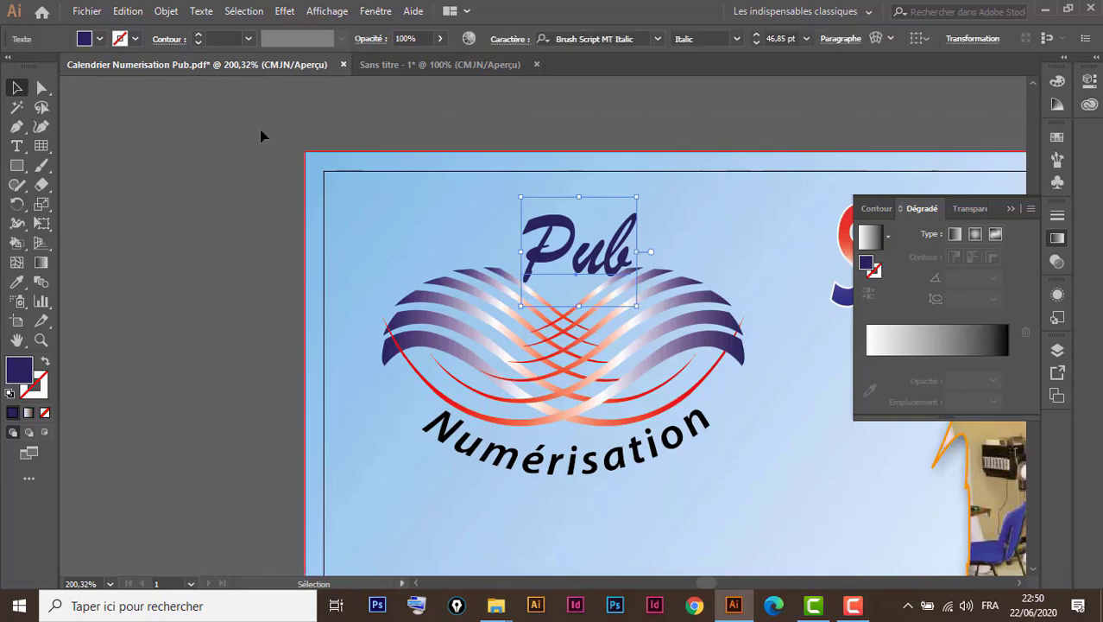
left_click(17, 146)
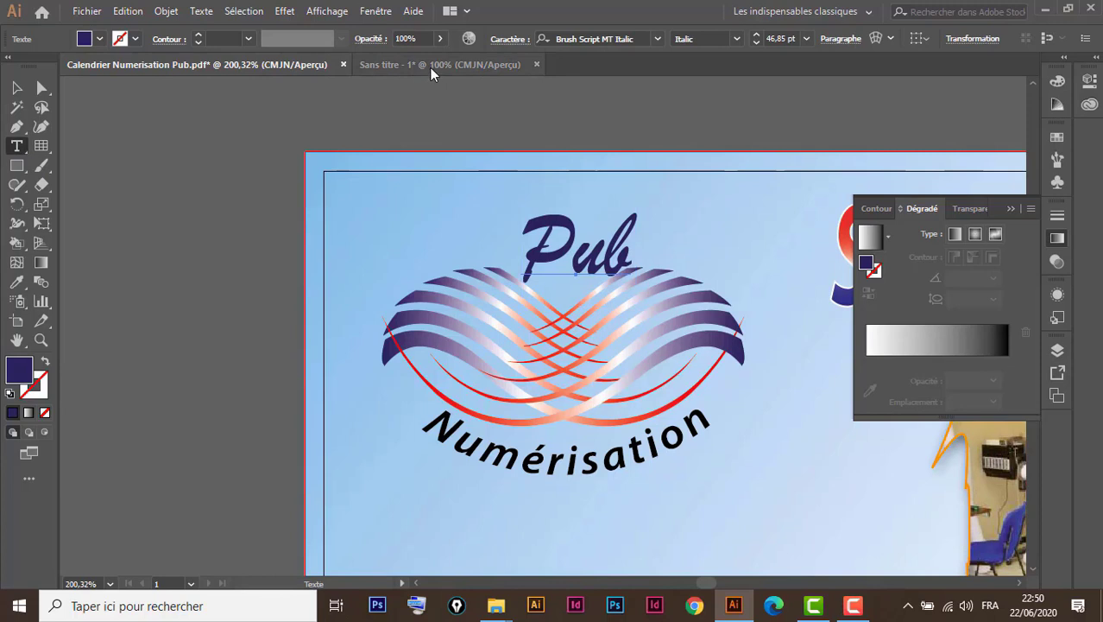
left_click(436, 65)
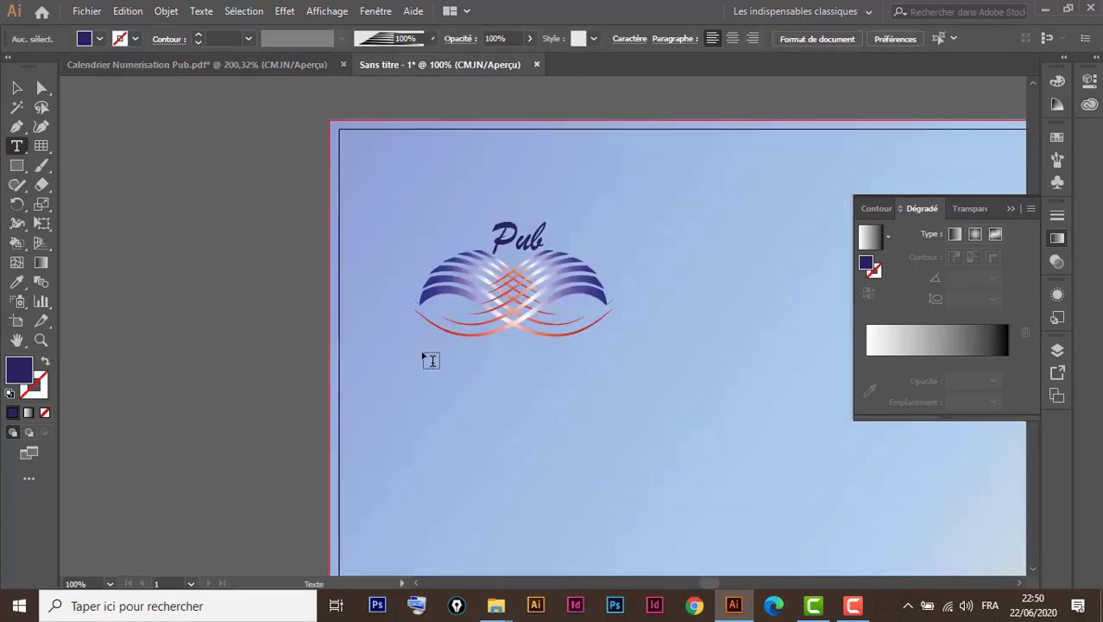
Add 'Numérisation' under the waves, scaled down, in Myriad Pro Semibold Italic.
left_click(430, 360)
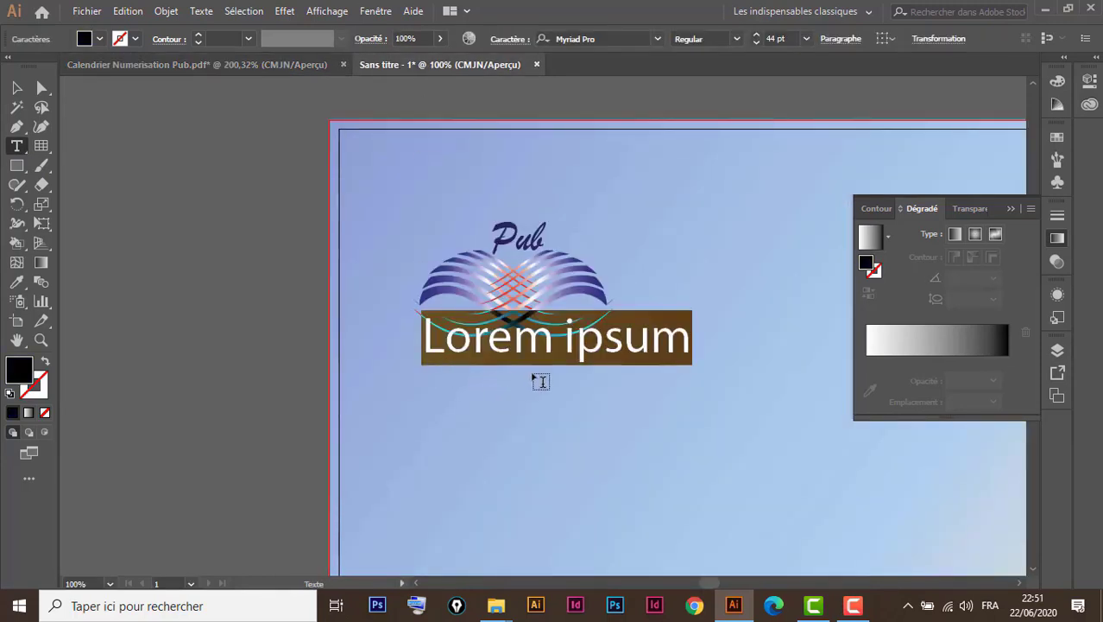
type("Nu")
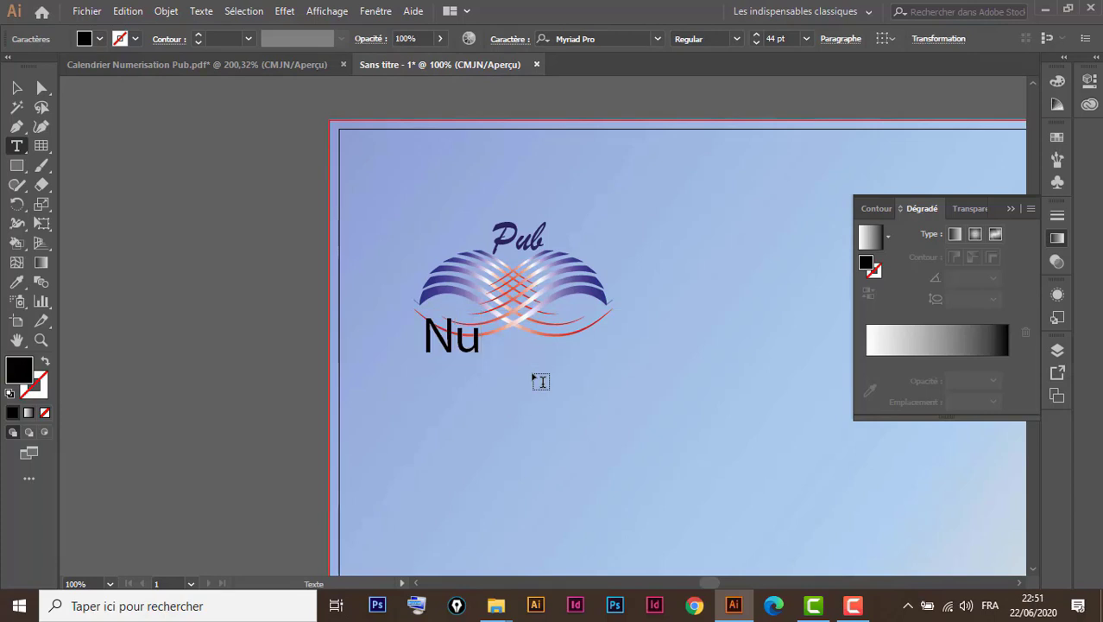
type("méri")
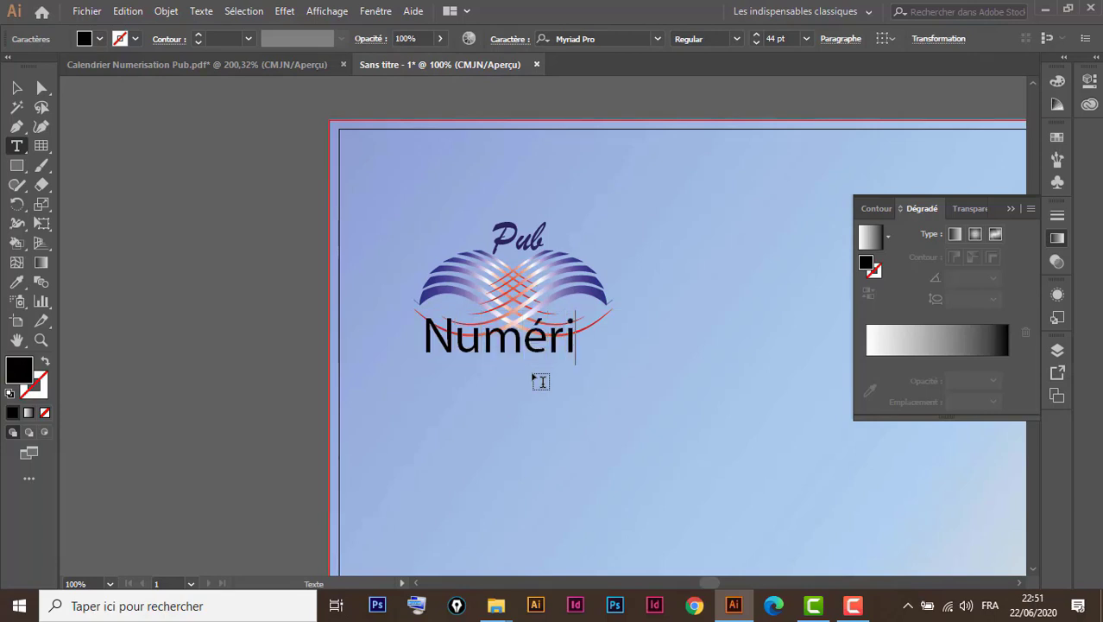
type("sation")
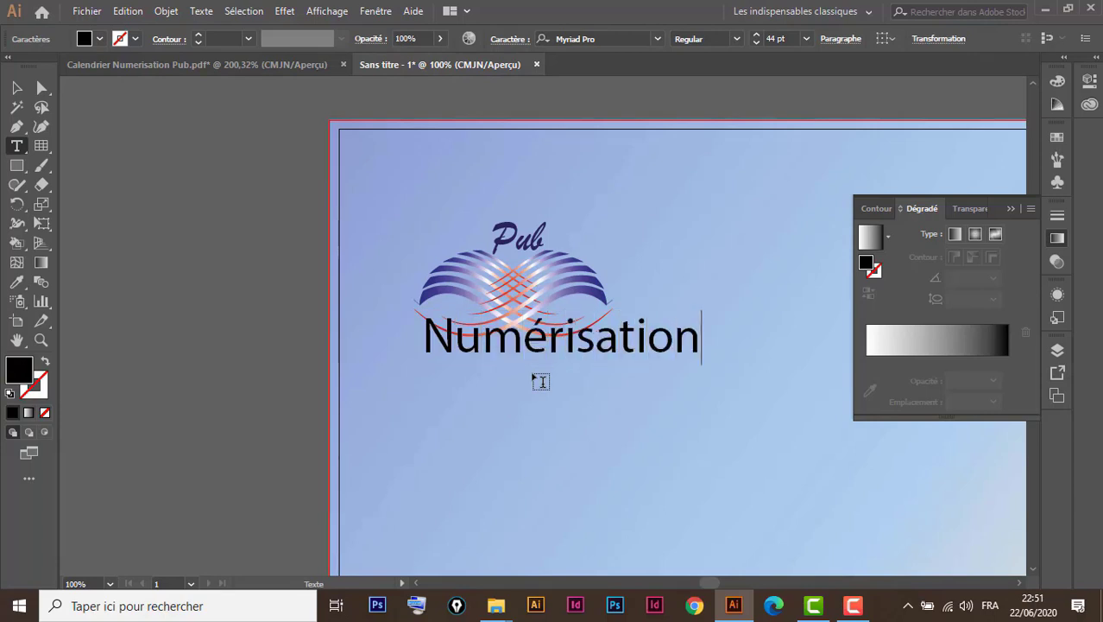
key("Escape")
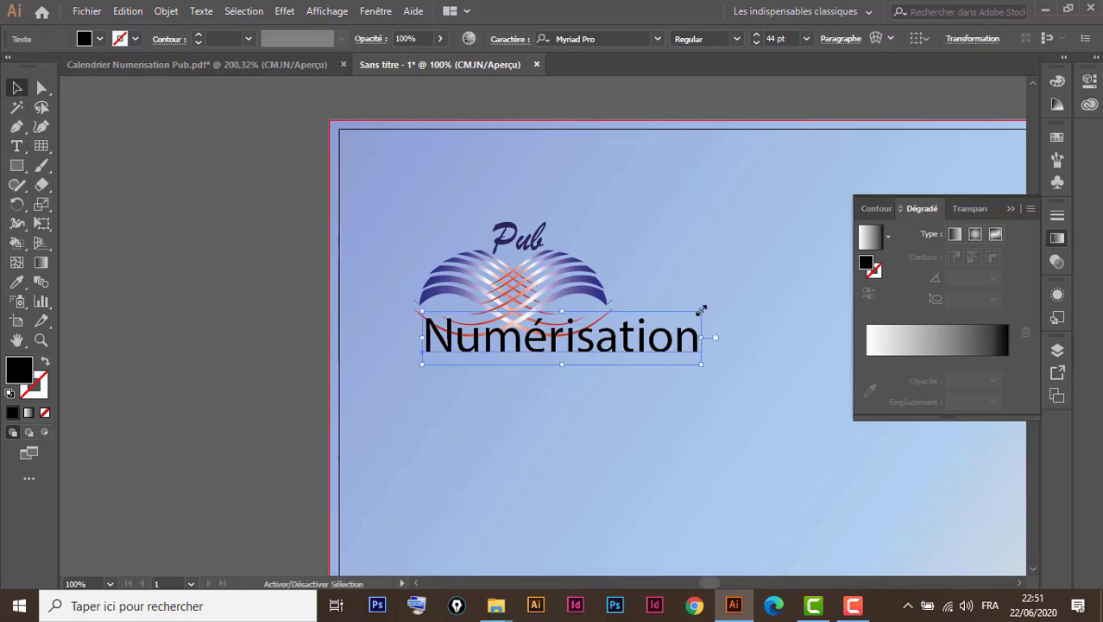
left_click_drag(701, 310, 615, 340)
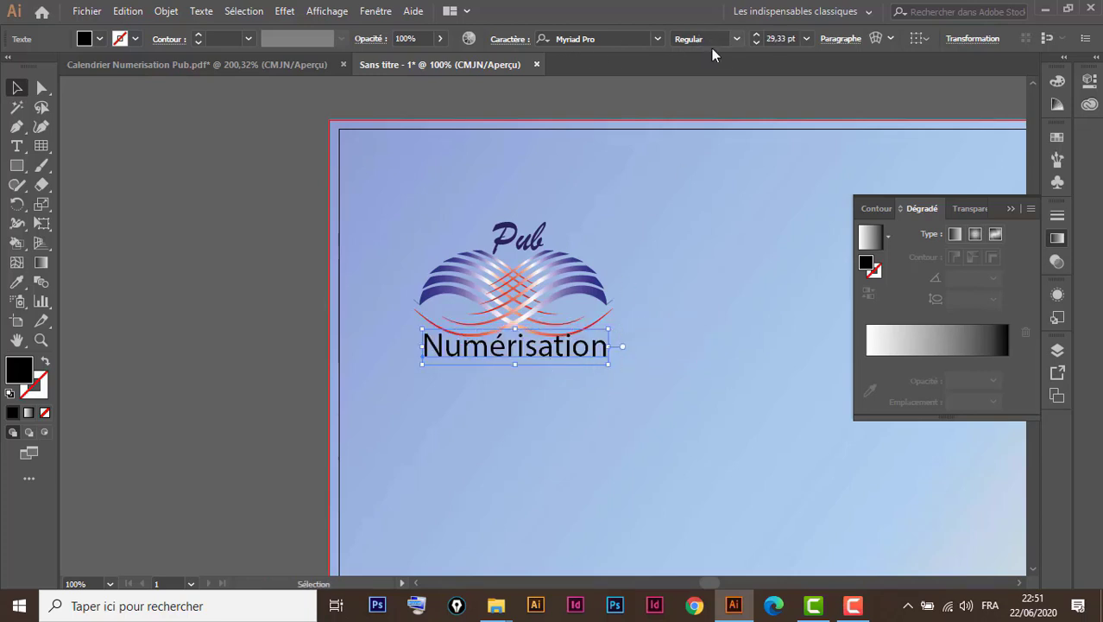
left_click(734, 40)
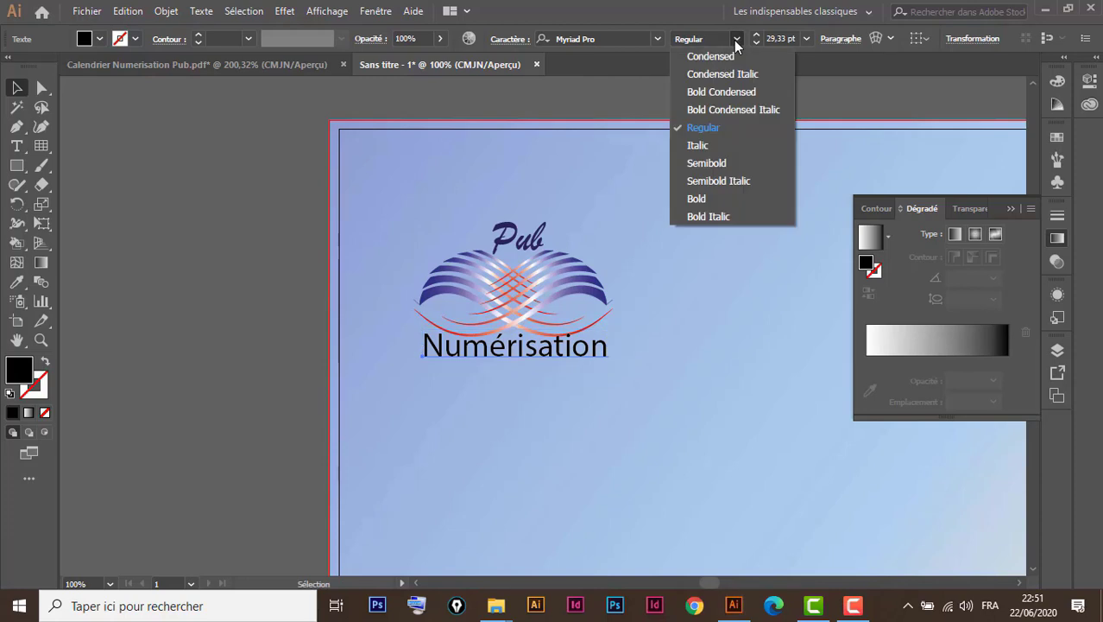
left_click(741, 181)
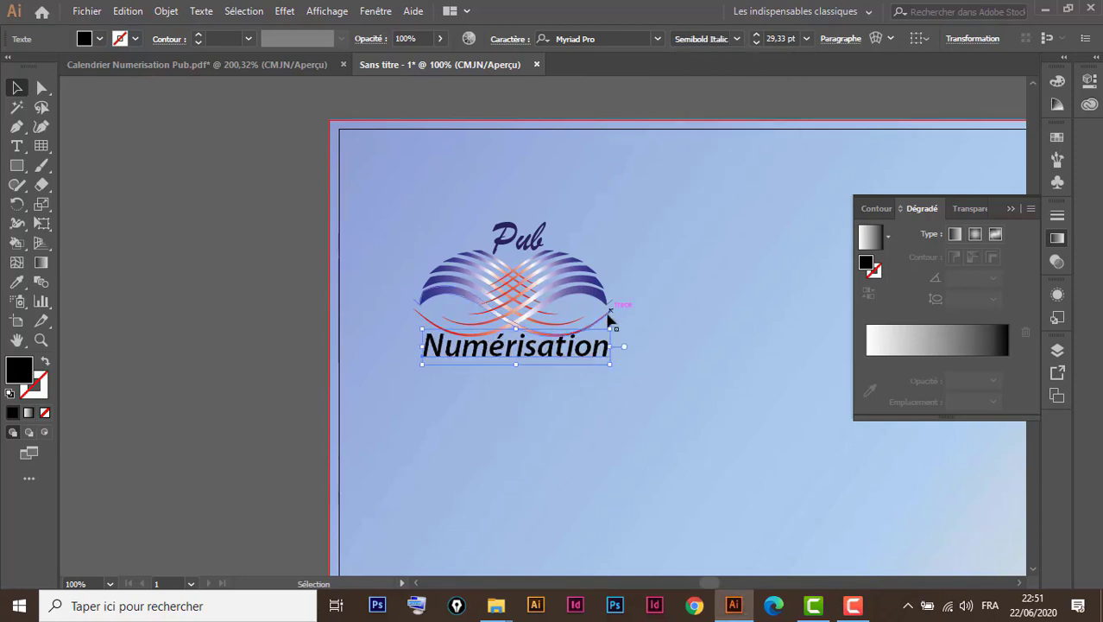
Warp 'Numérisation' with an Arc style at -34% bend.
left_click(875, 40)
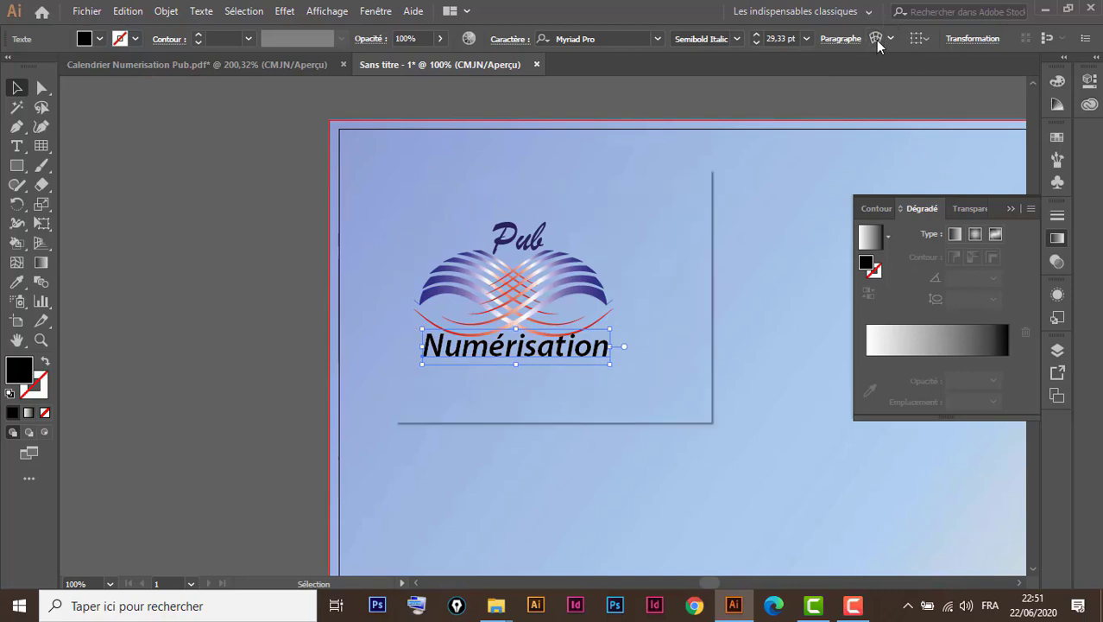
left_click_drag(577, 186, 917, 117)
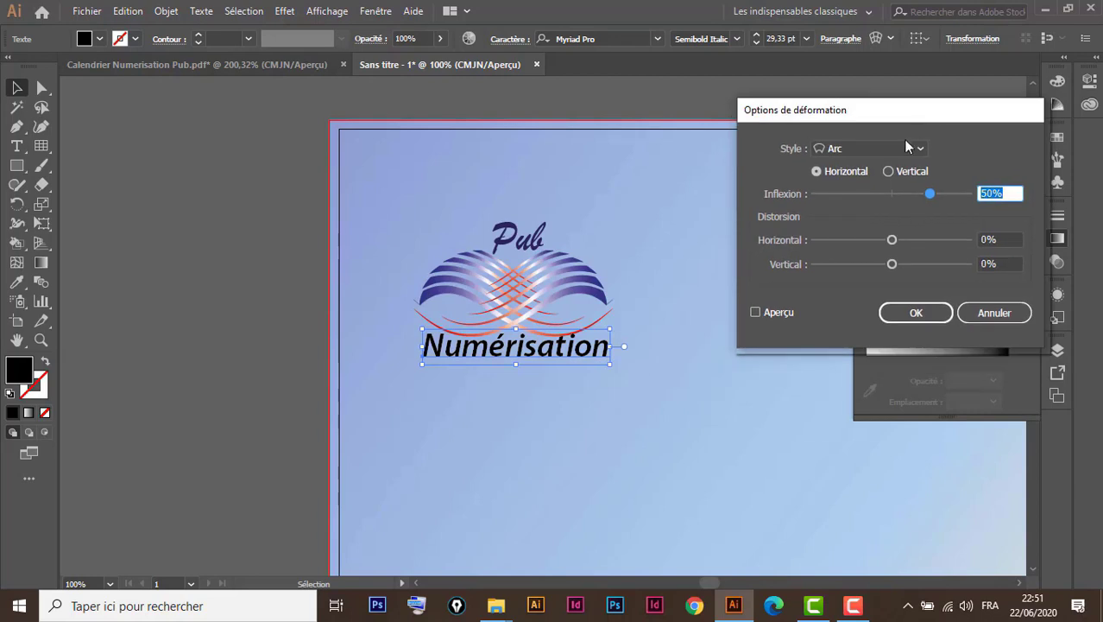
left_click(898, 148)
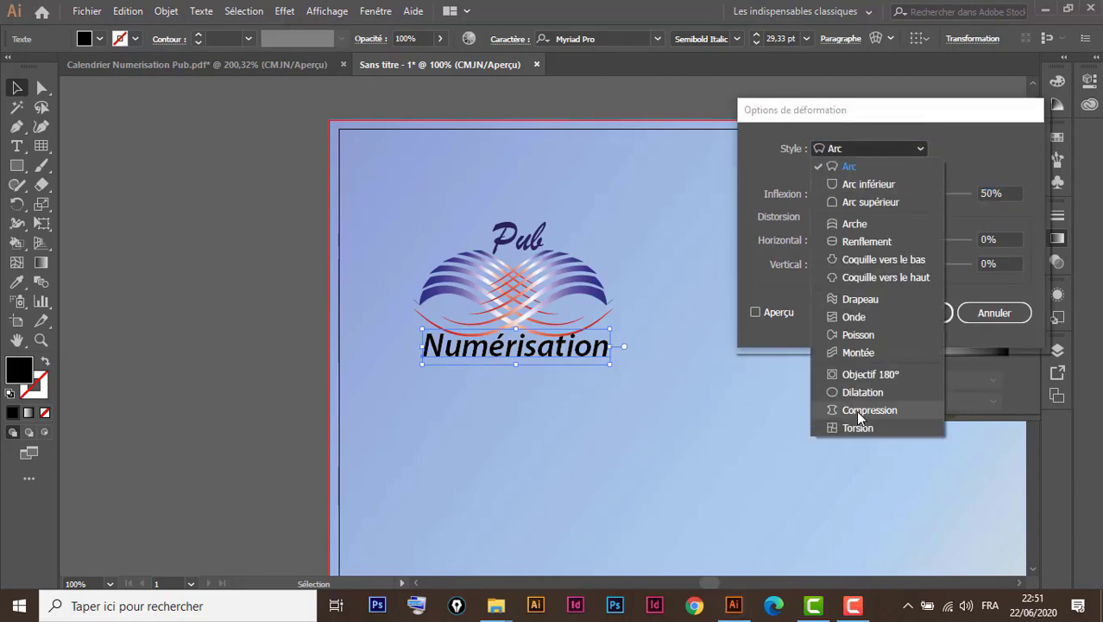
left_click(861, 171)
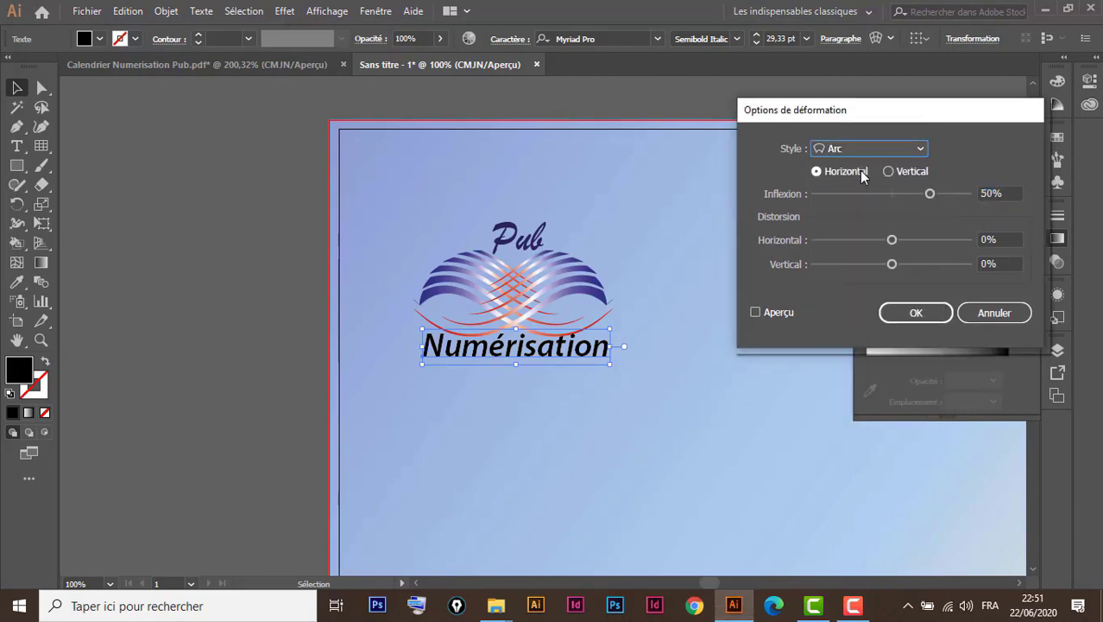
left_click(754, 311)
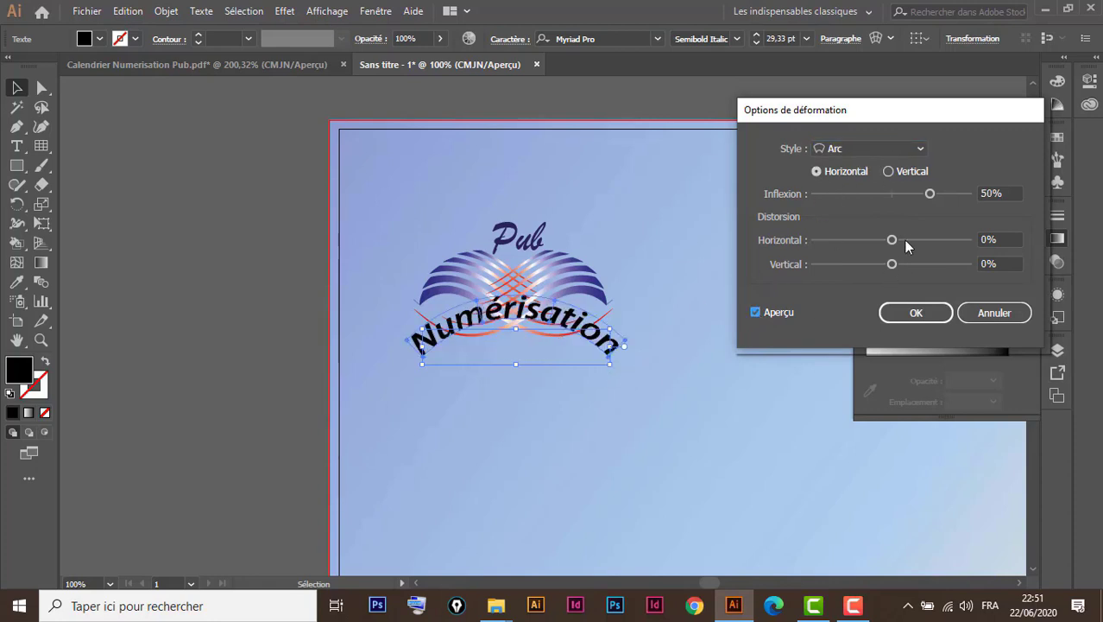
left_click_drag(930, 195, 870, 195)
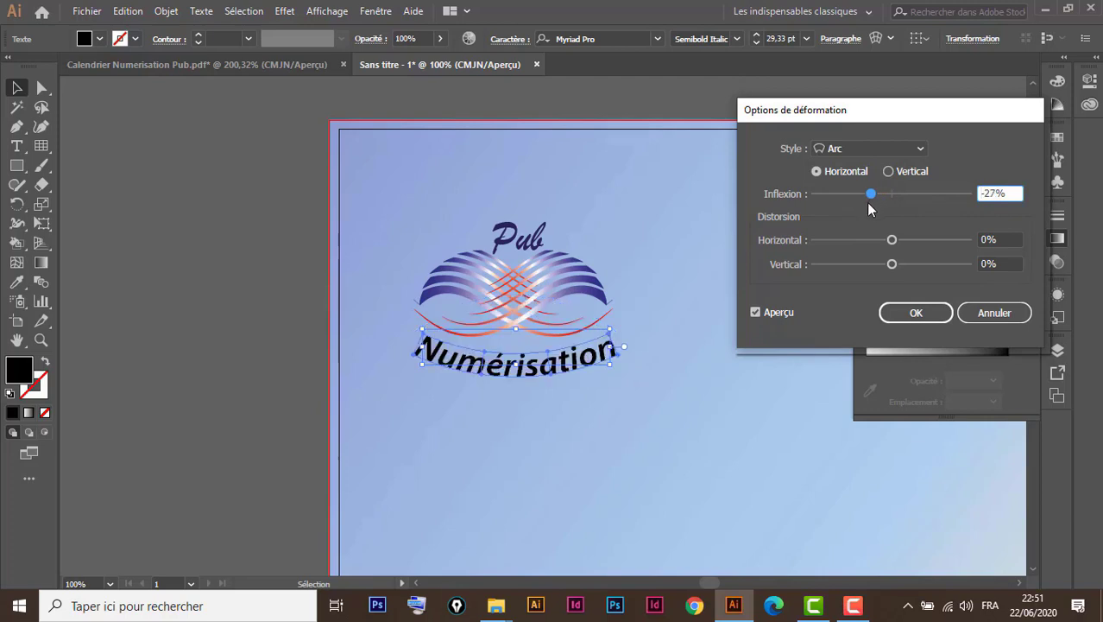
left_click_drag(871, 195, 865, 195)
left_click(923, 312)
Nudge the warped text up and marquee-select all the logo parts.
left_click_drag(523, 376, 521, 363)
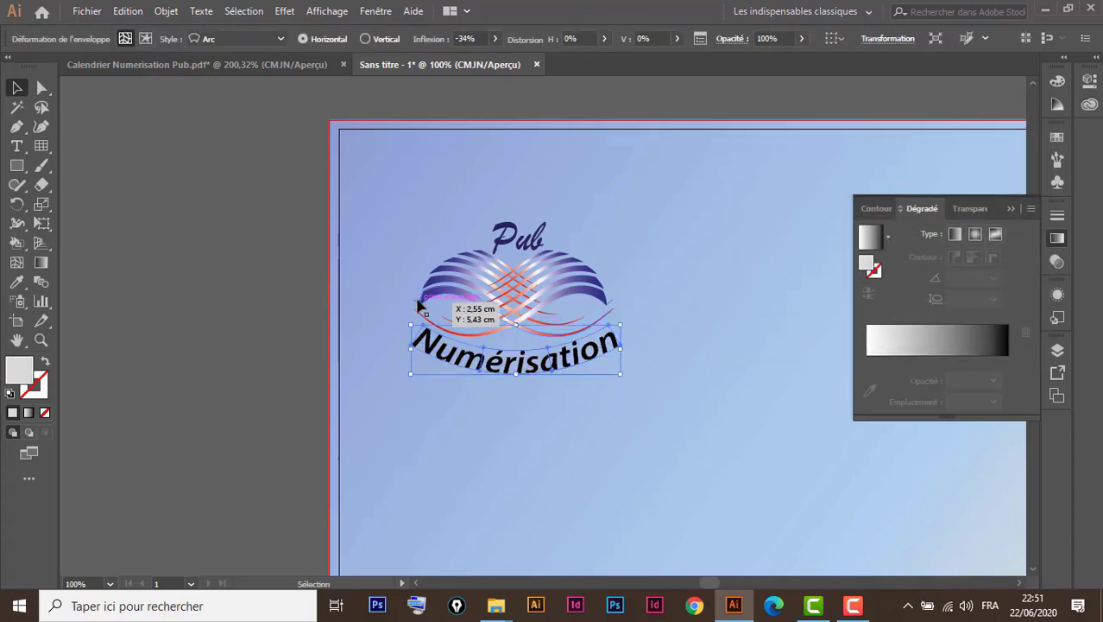
left_click(518, 423)
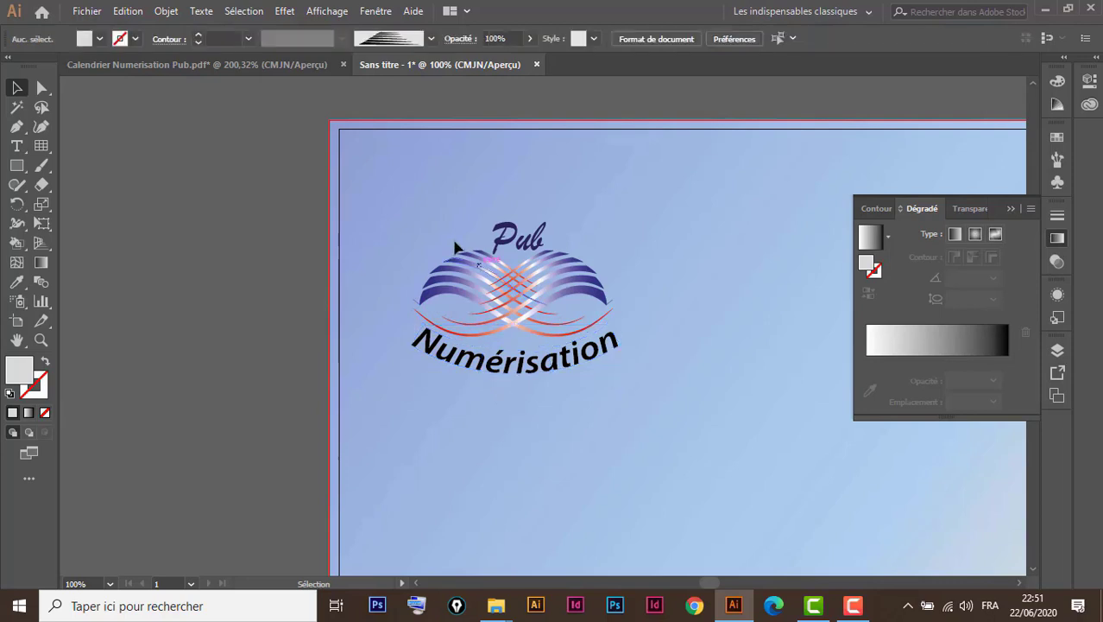
left_click_drag(391, 173, 607, 382)
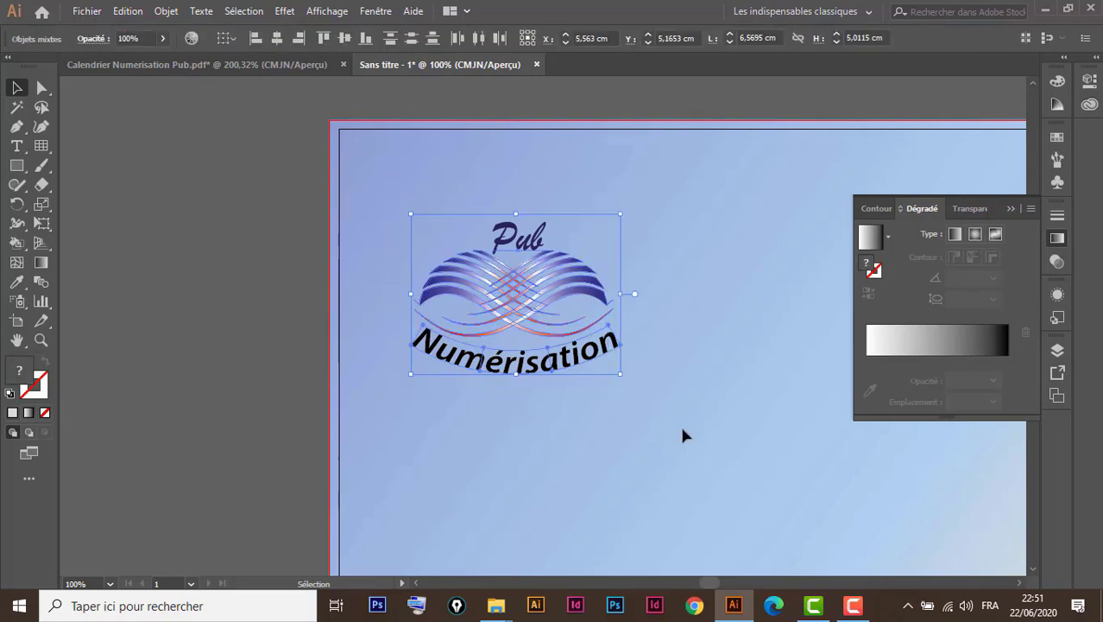
Group the logo and place it in the page's top-left corner.
key("ctrl+g")
key("a")
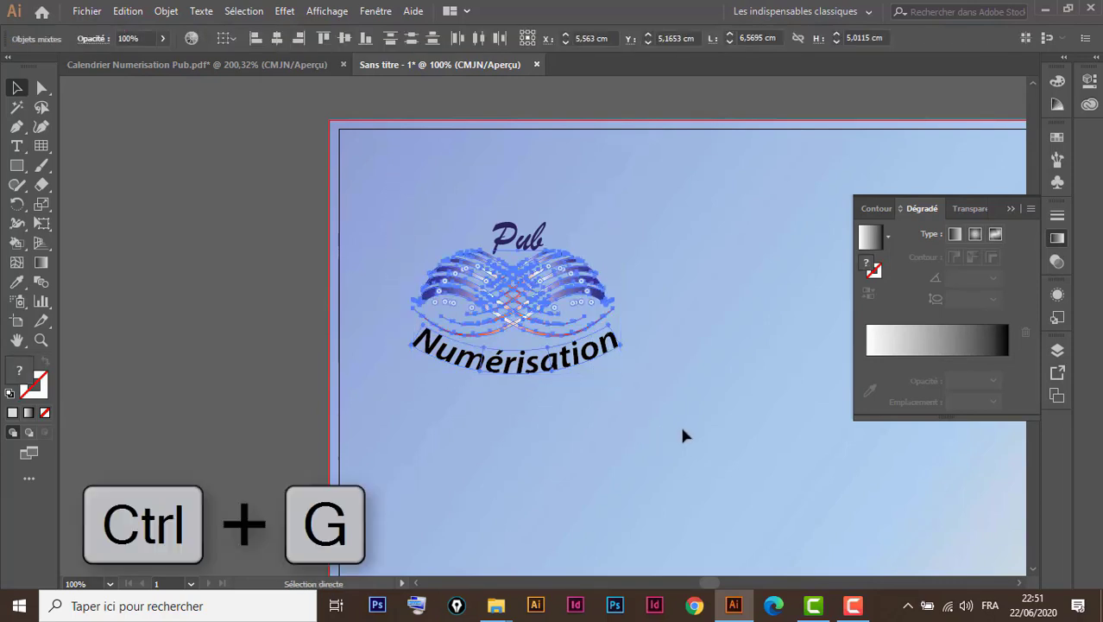
key("v")
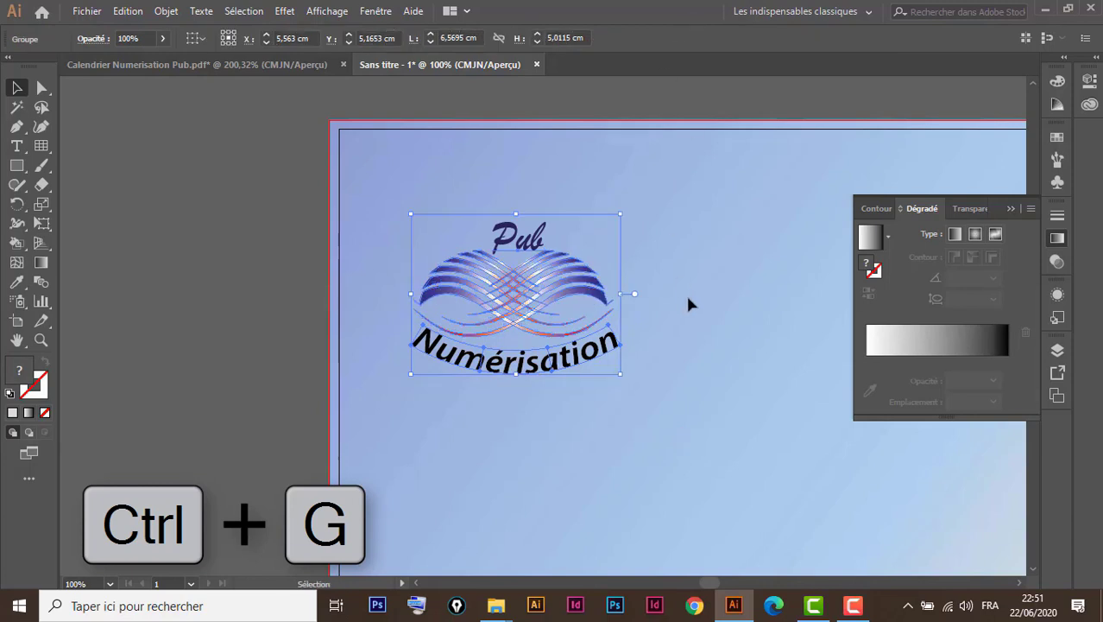
left_click(689, 302)
left_click_drag(531, 298, 514, 248)
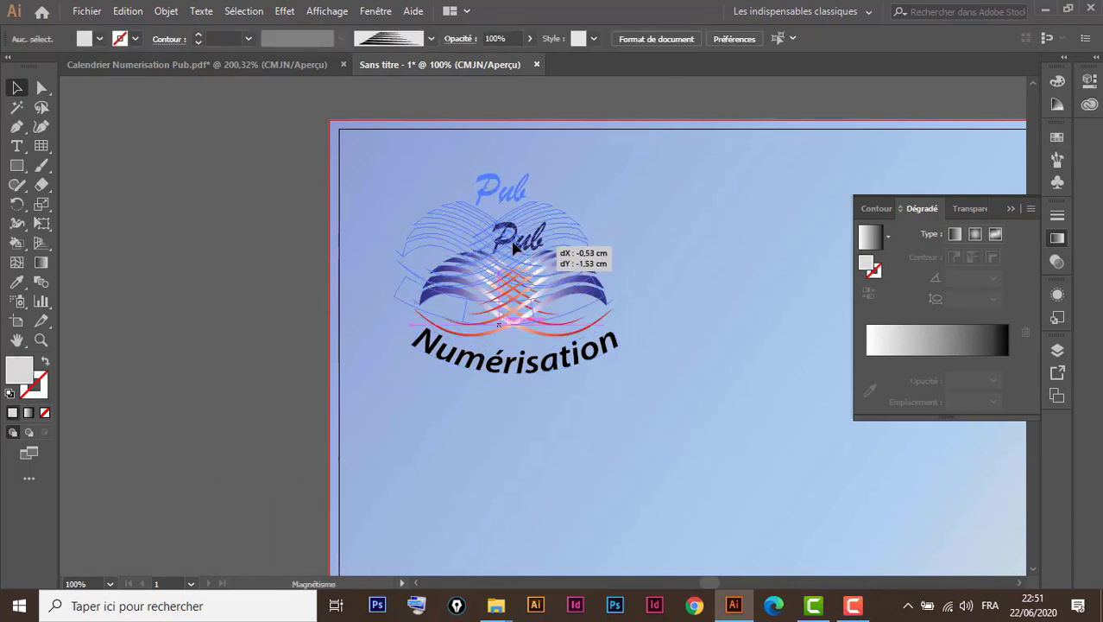
left_click_drag(514, 248, 489, 237)
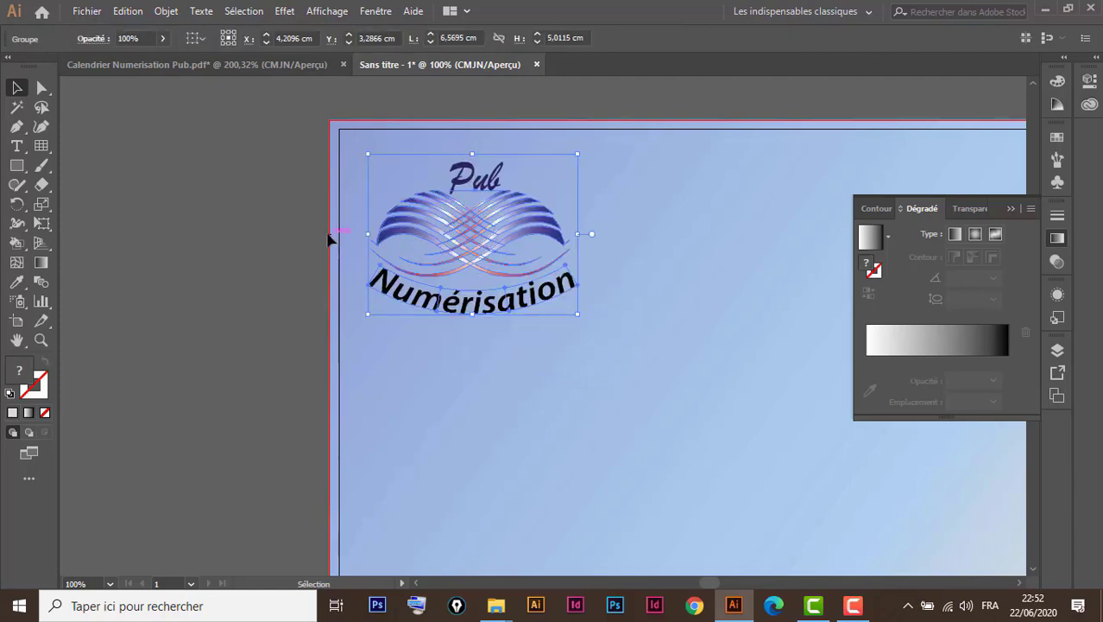
Zoom out to view the whole page, then return to the calendar PDF.
left_click(488, 261, "ctrl")
key("ctrl+minus")
key("ctrl+minus")
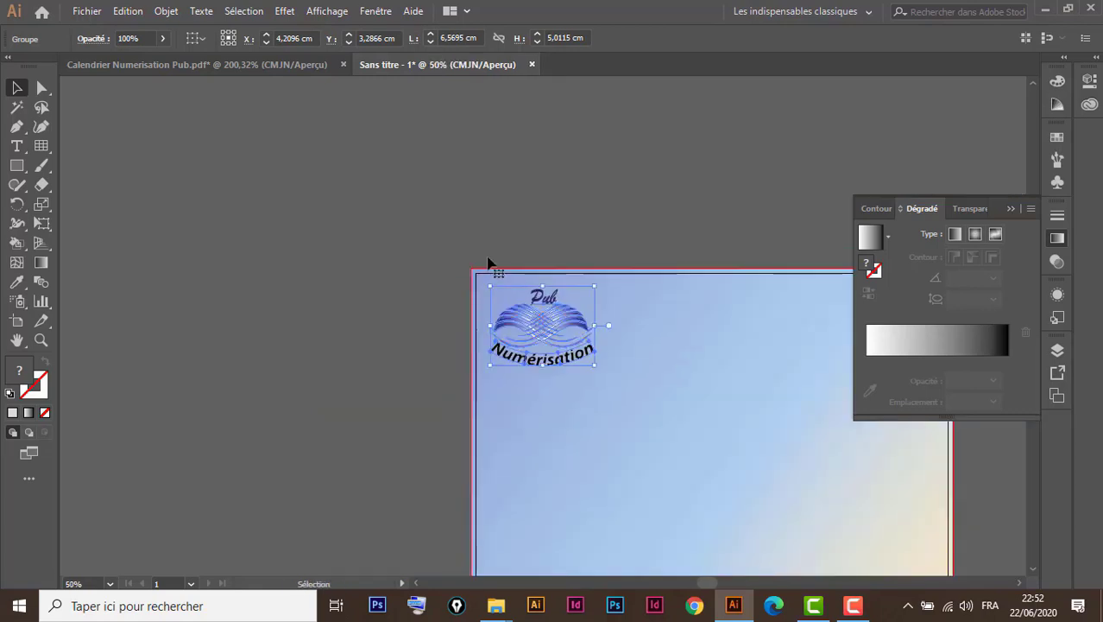
left_click_drag(641, 191, 346, 131)
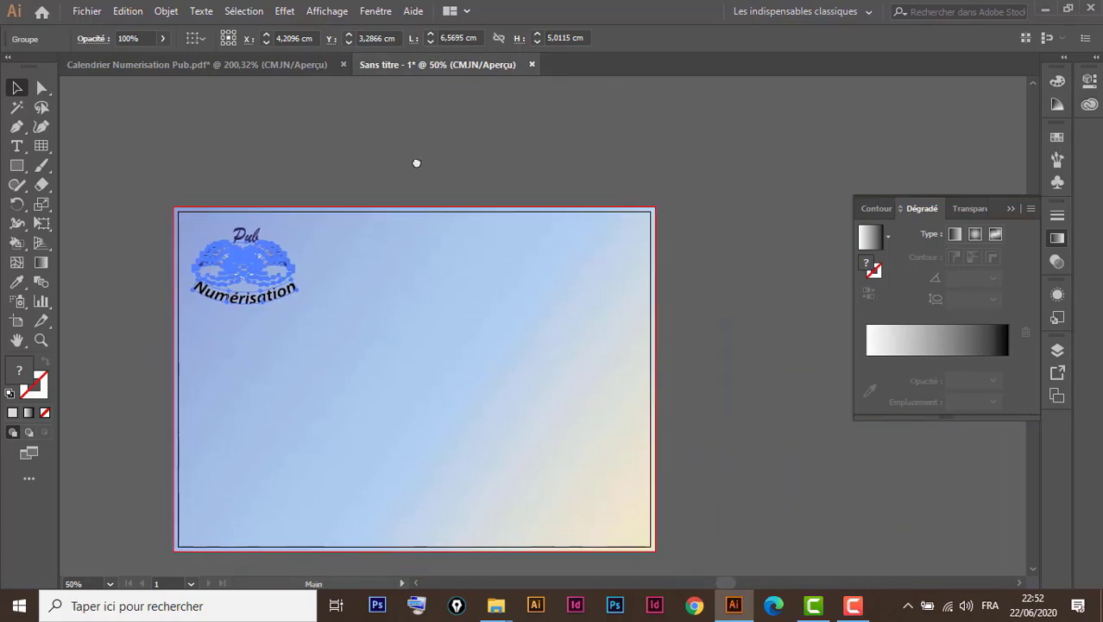
left_click(256, 64)
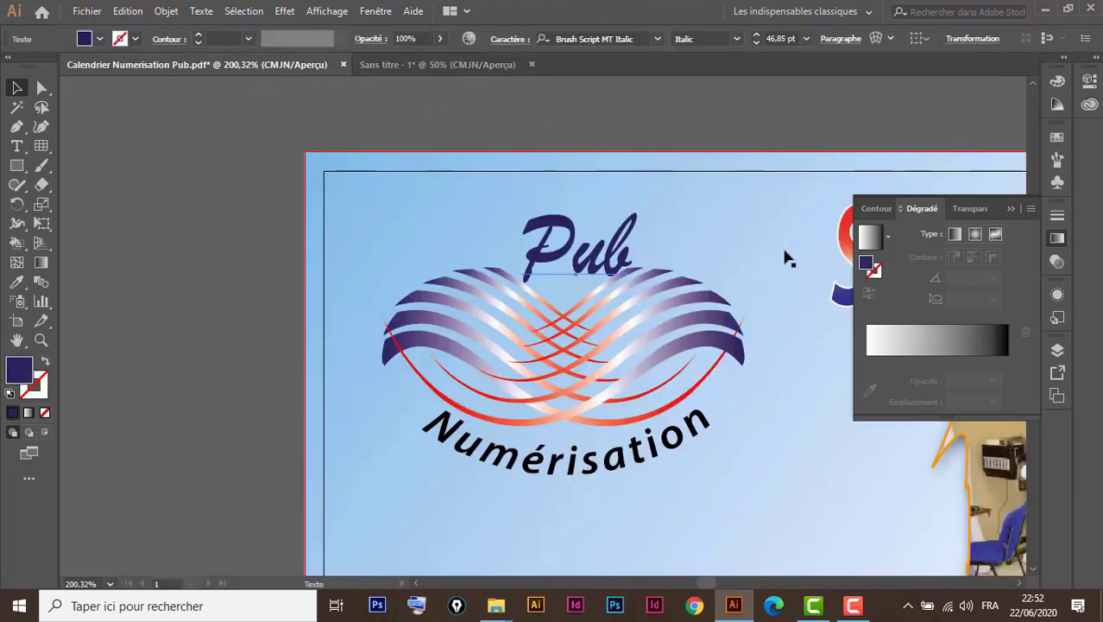
Type the title 'Société de Production Numérique' above the calendar.
key("ctrl+minus")
key("ctrl+minus")
key("ctrl+minus")
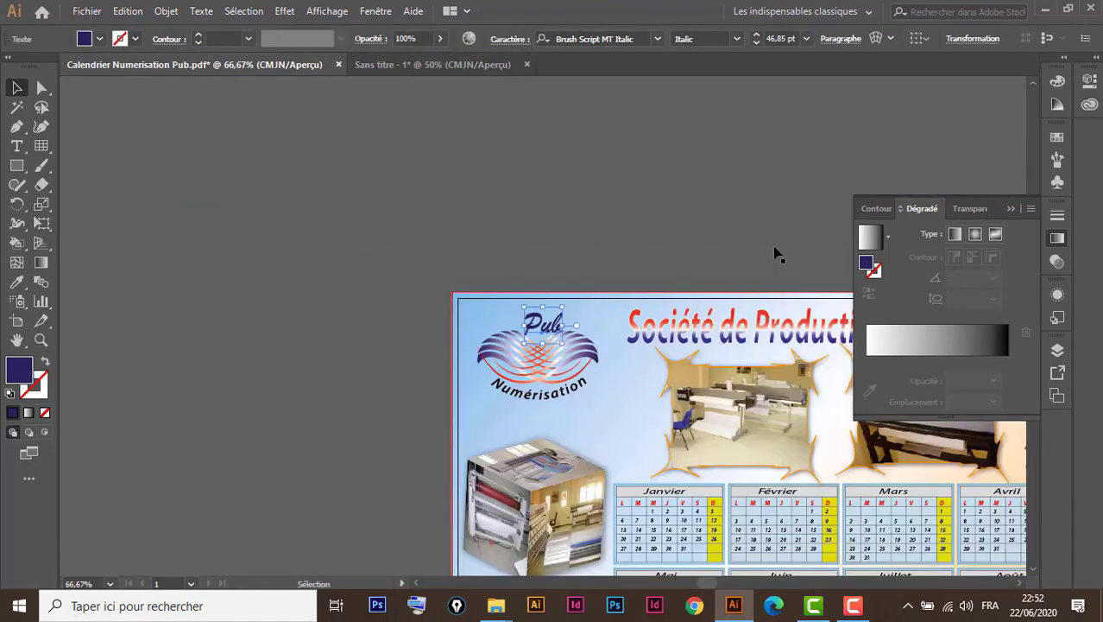
left_click_drag(791, 292, 433, 311)
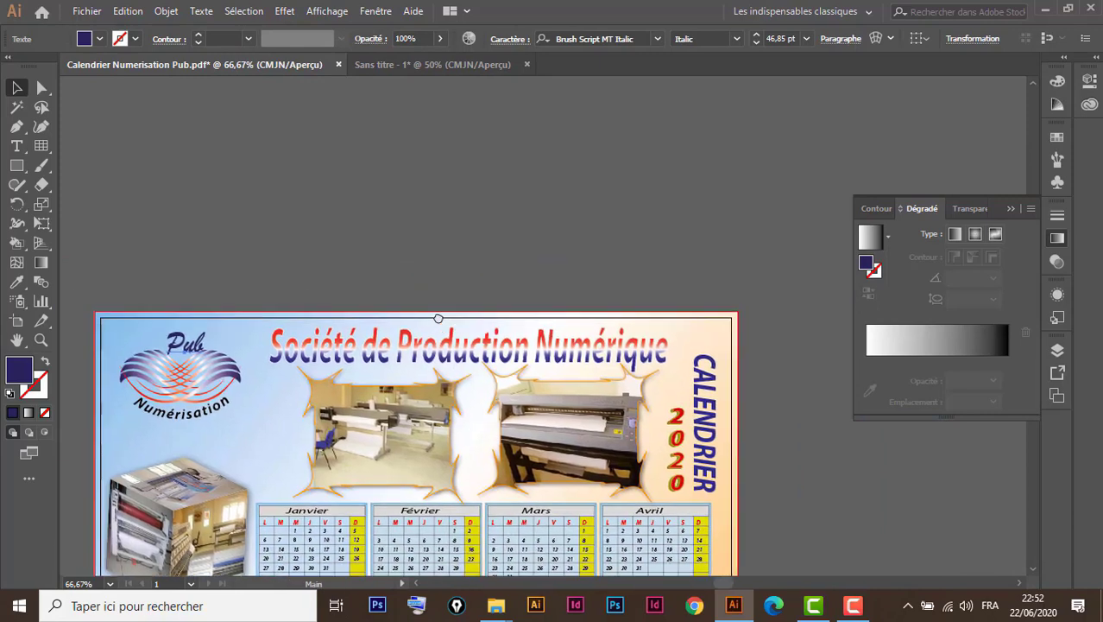
left_click(17, 145)
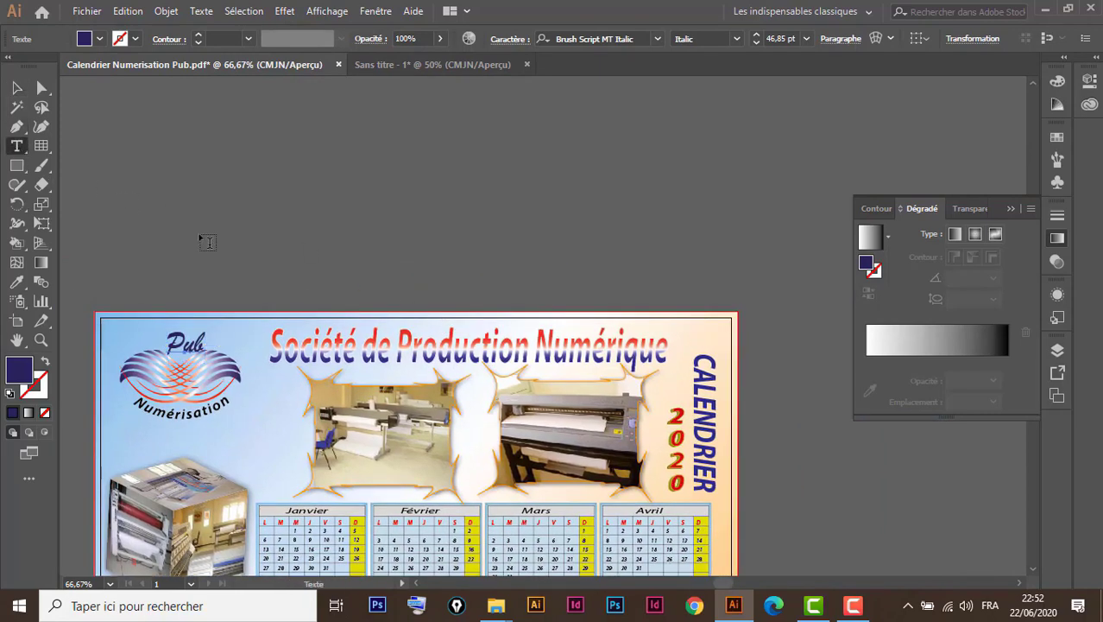
left_click(295, 262)
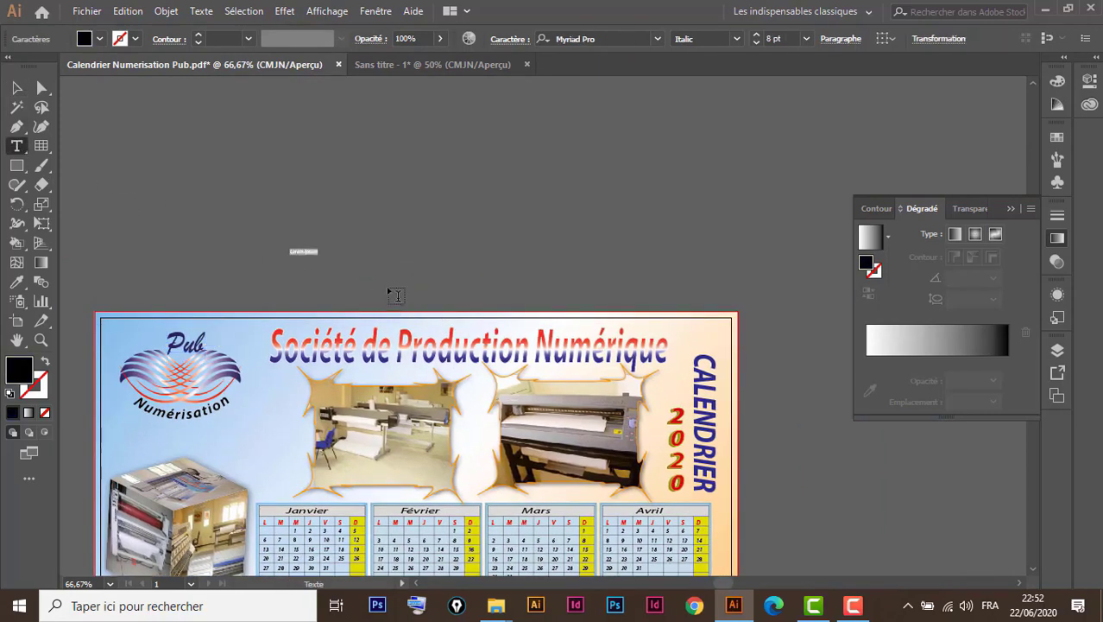
key("BackSpace")
type("Société de Production Numérique")
left_click(16, 88)
Enlarge the title to about 18 cm wide and cut it from the PDF.
left_click(341, 251)
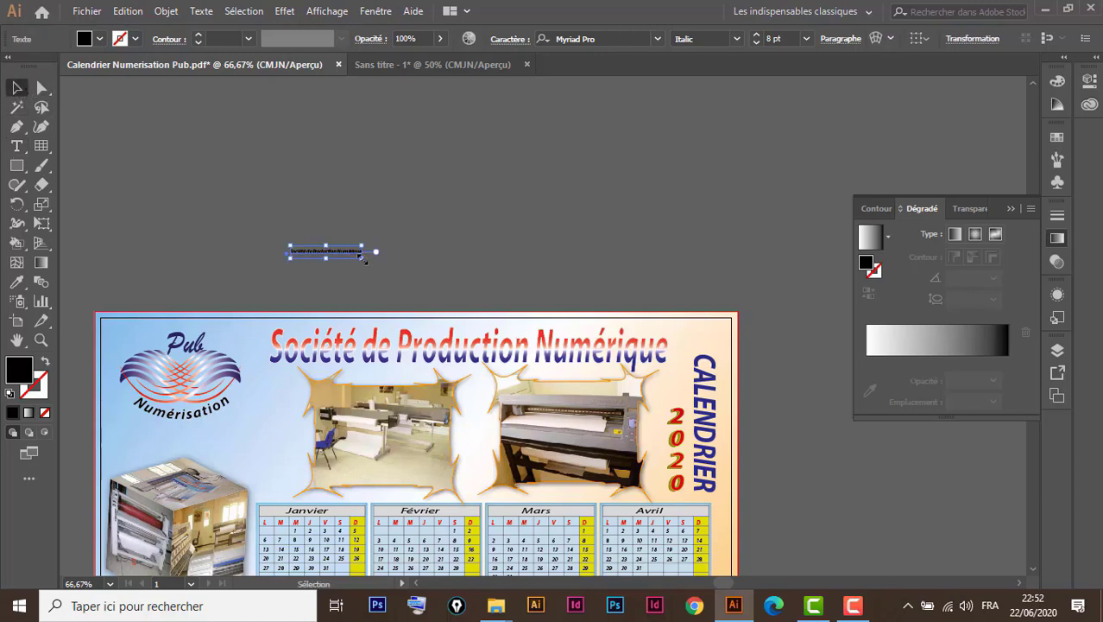
left_click_drag(362, 257, 678, 341)
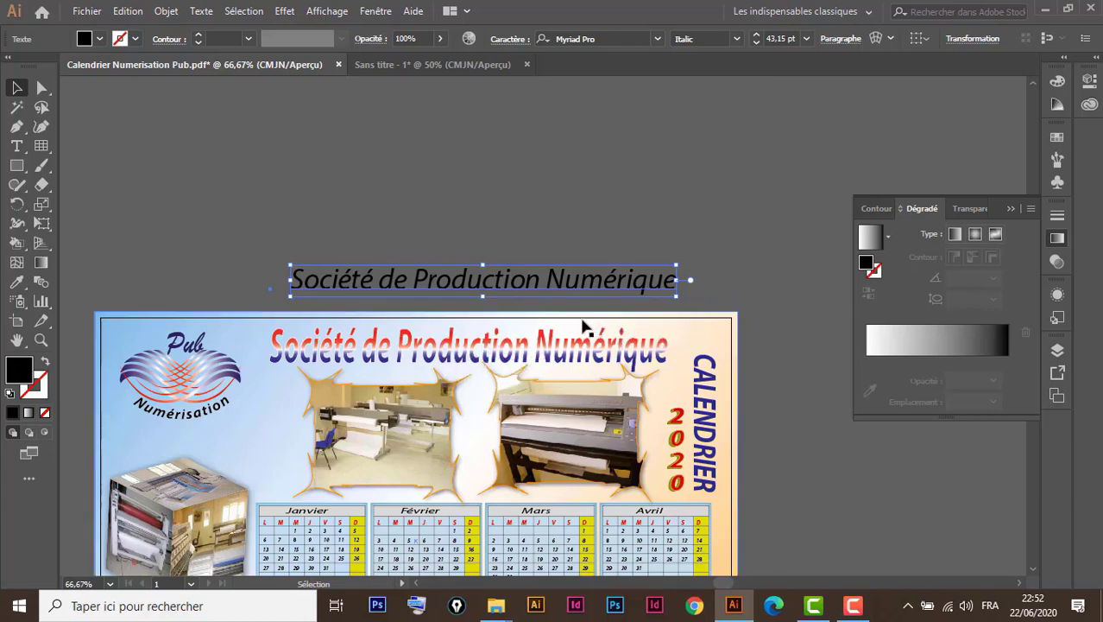
key("Delete")
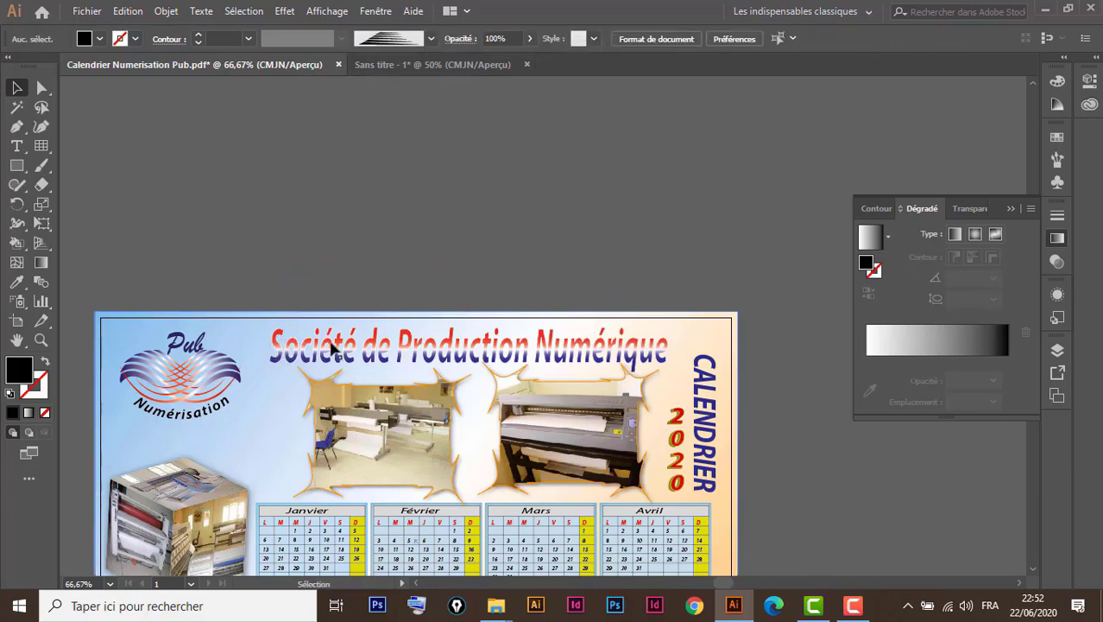
left_click(445, 63)
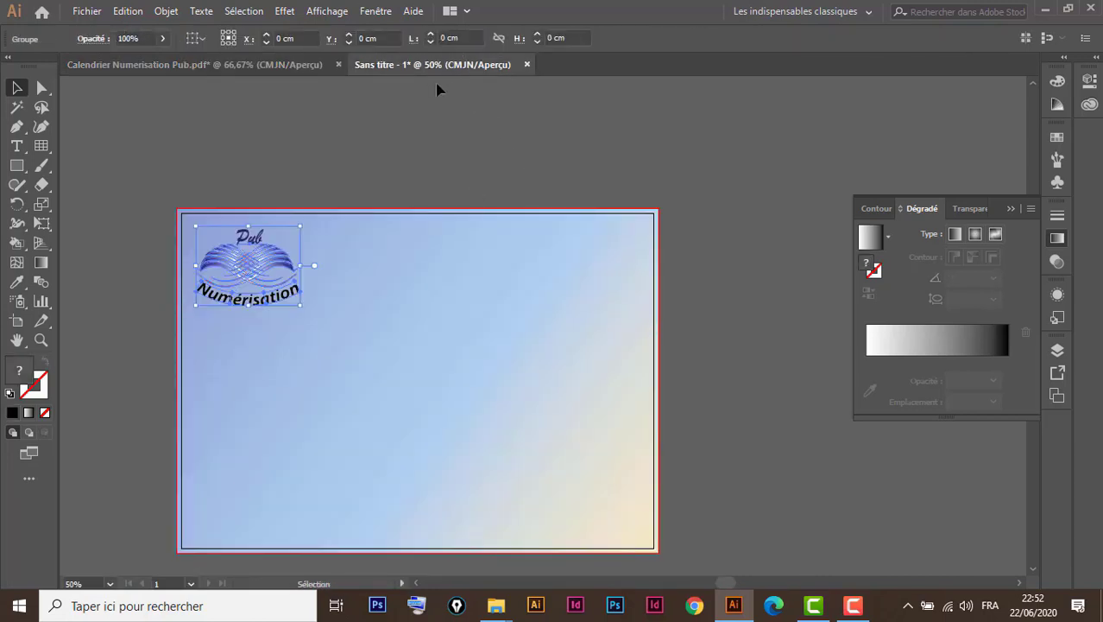
Paste the title along the top beside the logo, set in Myriad Pro Bold Italic.
left_click(418, 319)
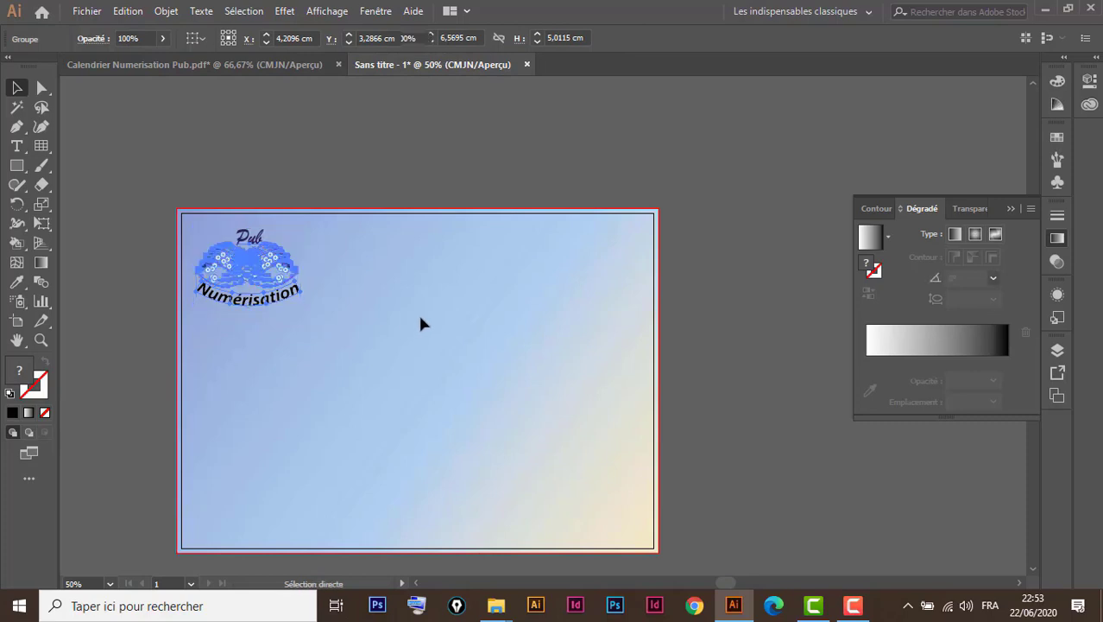
key("ctrl+v")
left_click_drag(492, 331, 441, 250)
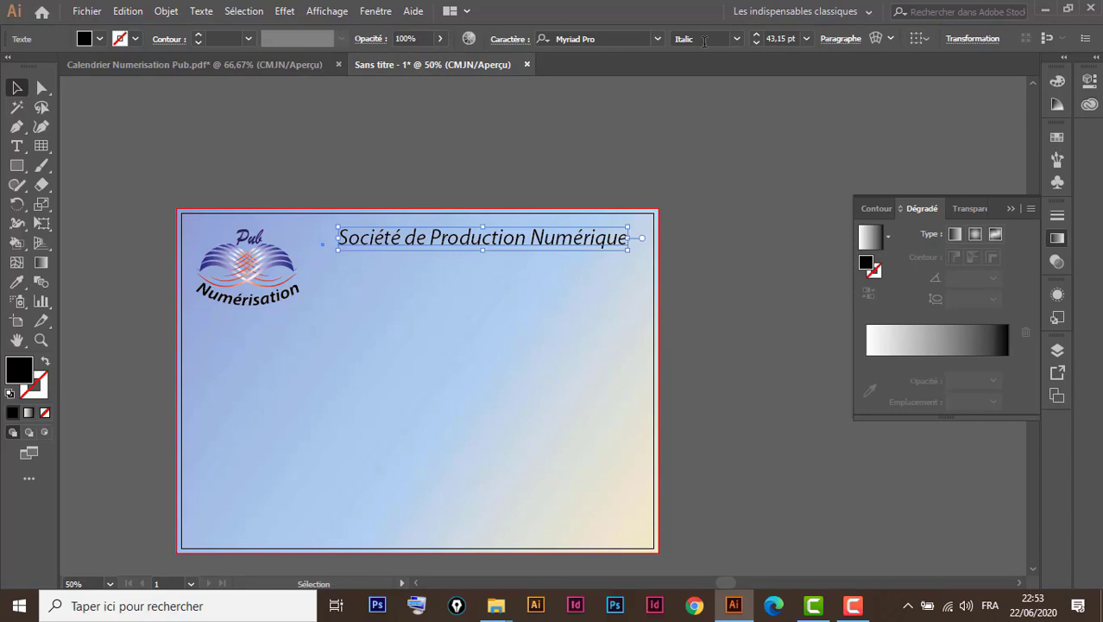
left_click(735, 38)
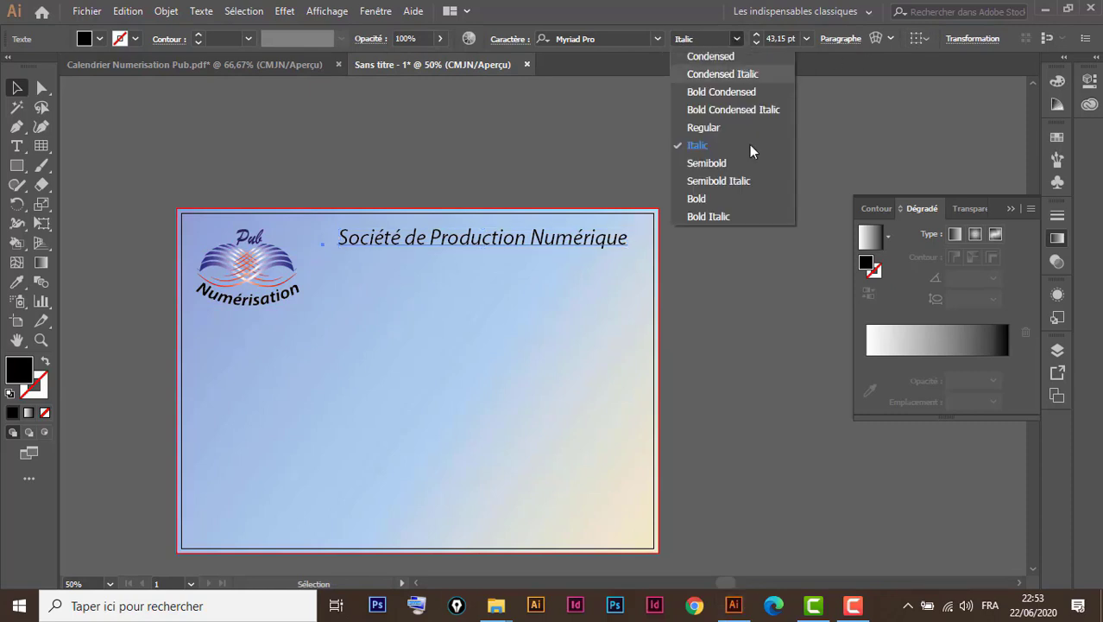
left_click(724, 214)
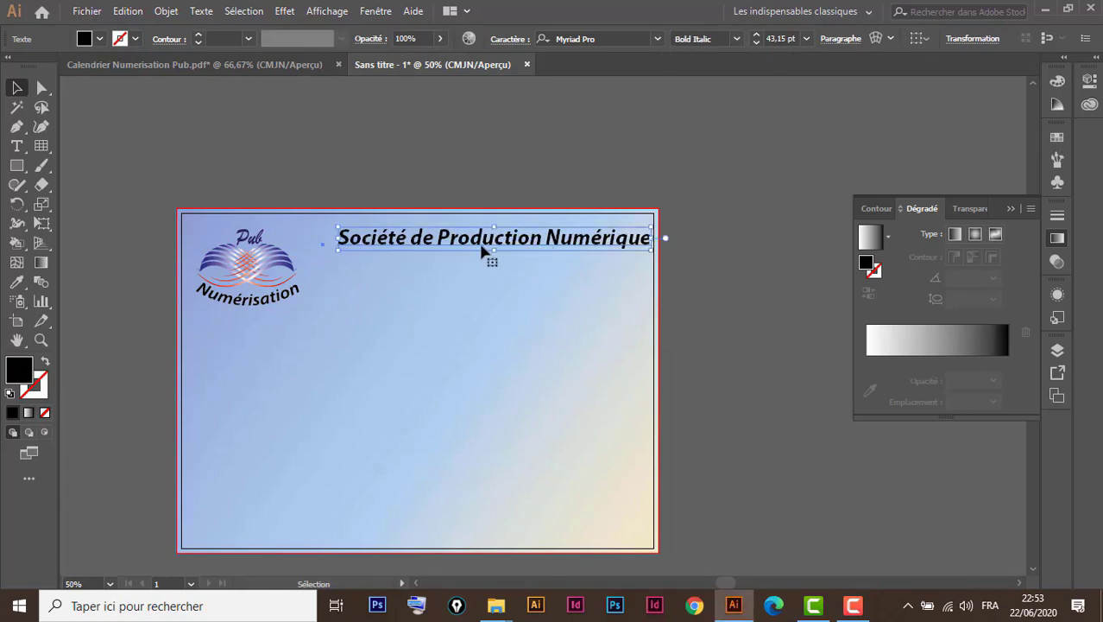
left_click_drag(483, 249, 460, 247)
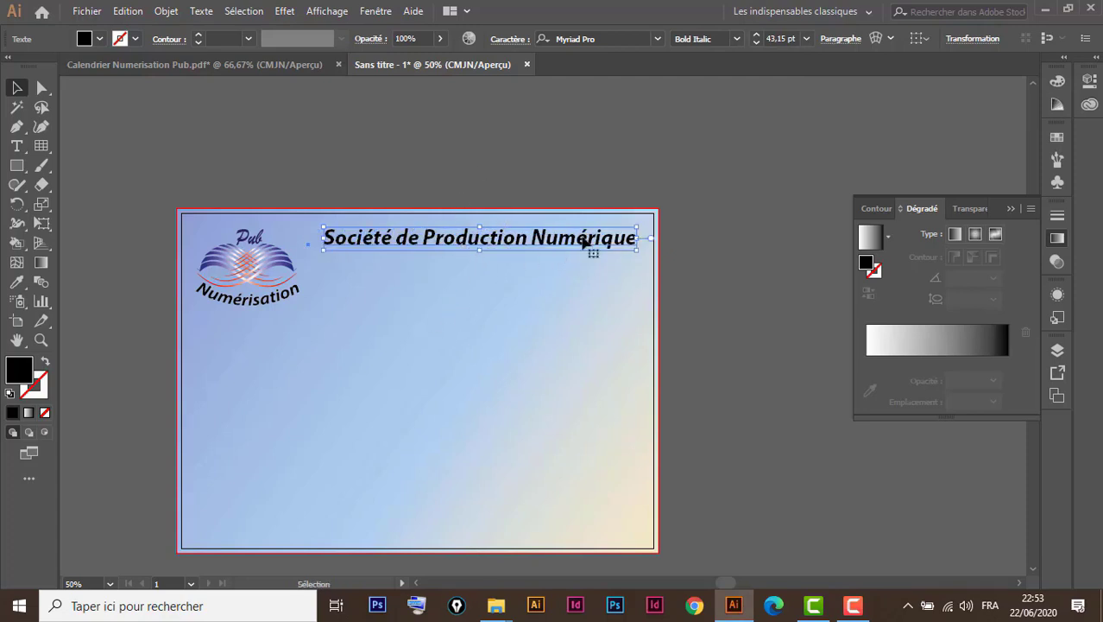
key("ctrl+t")
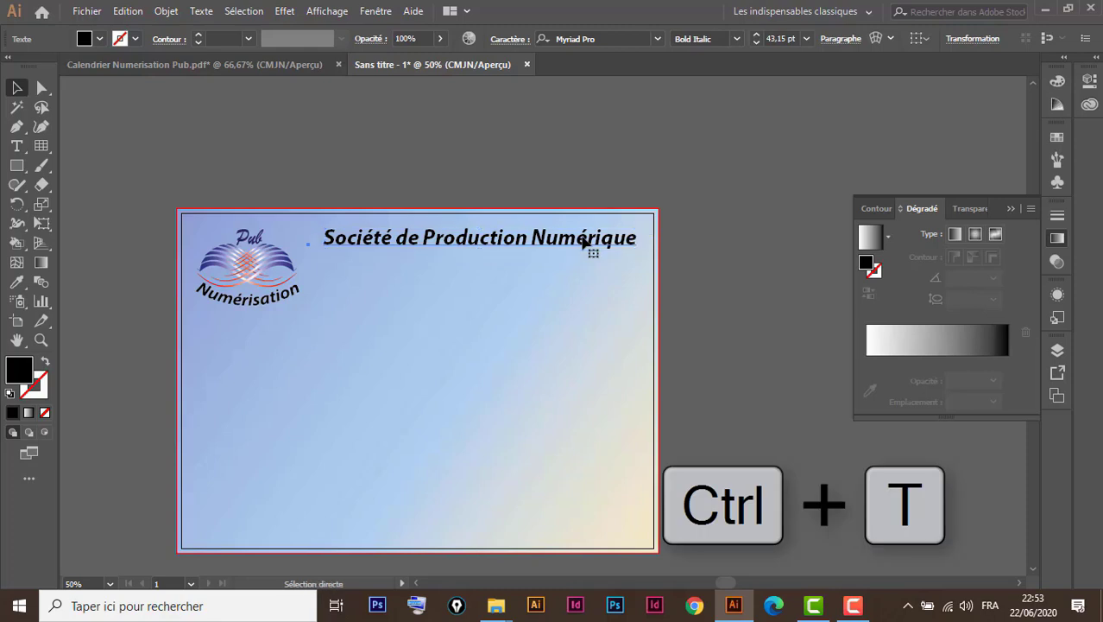
key("ctrl+t")
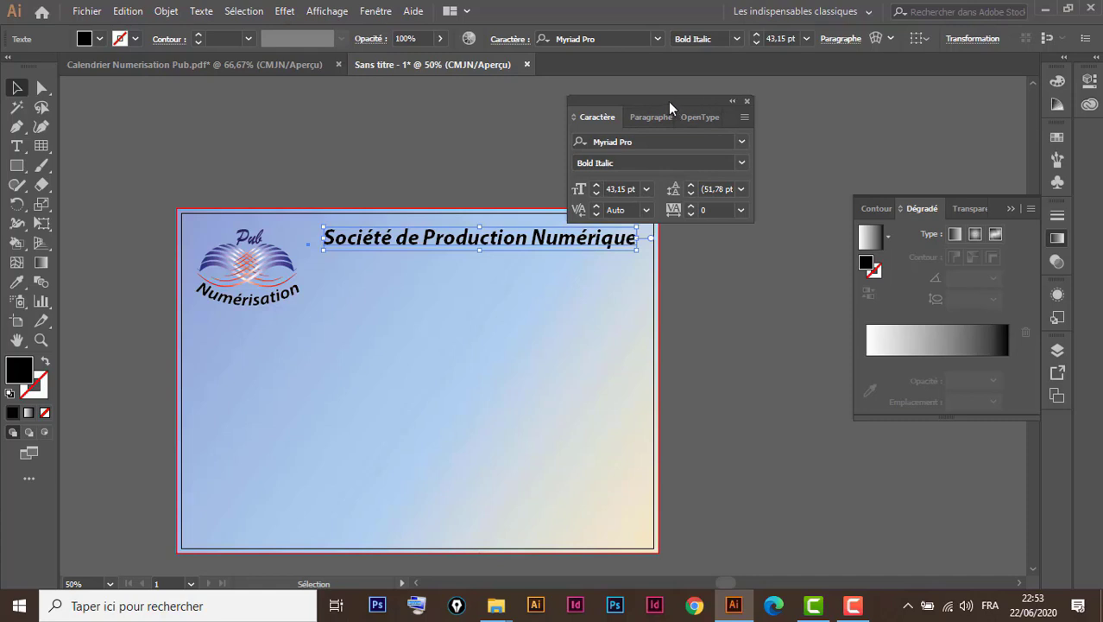
Show all Character options and raise the heading to 44 pt.
left_click_drag(669, 102, 744, 95)
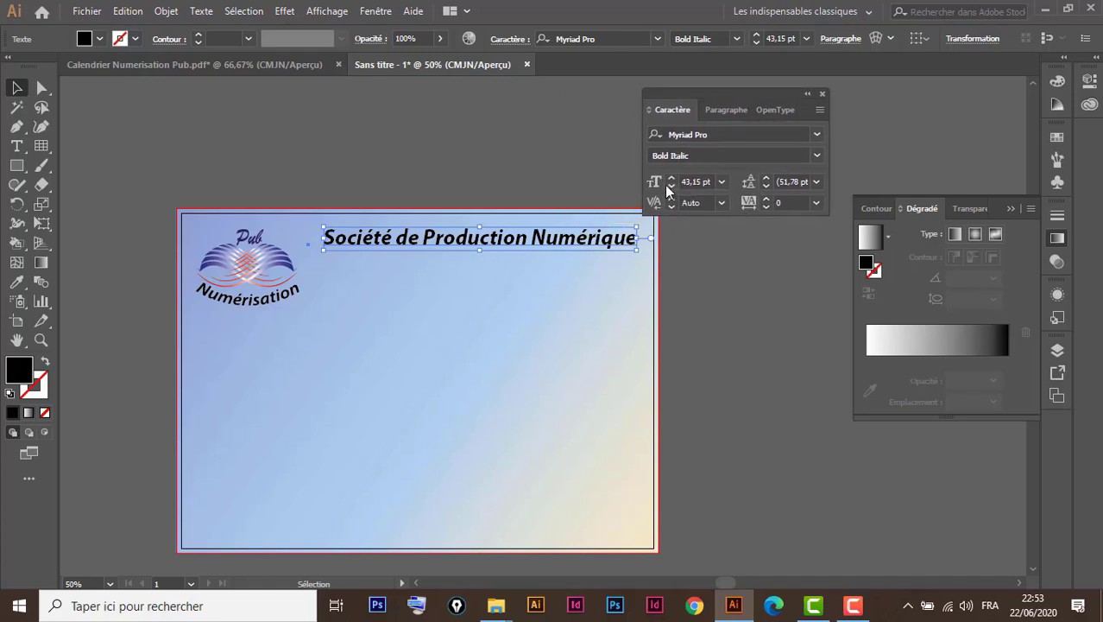
left_click(722, 182)
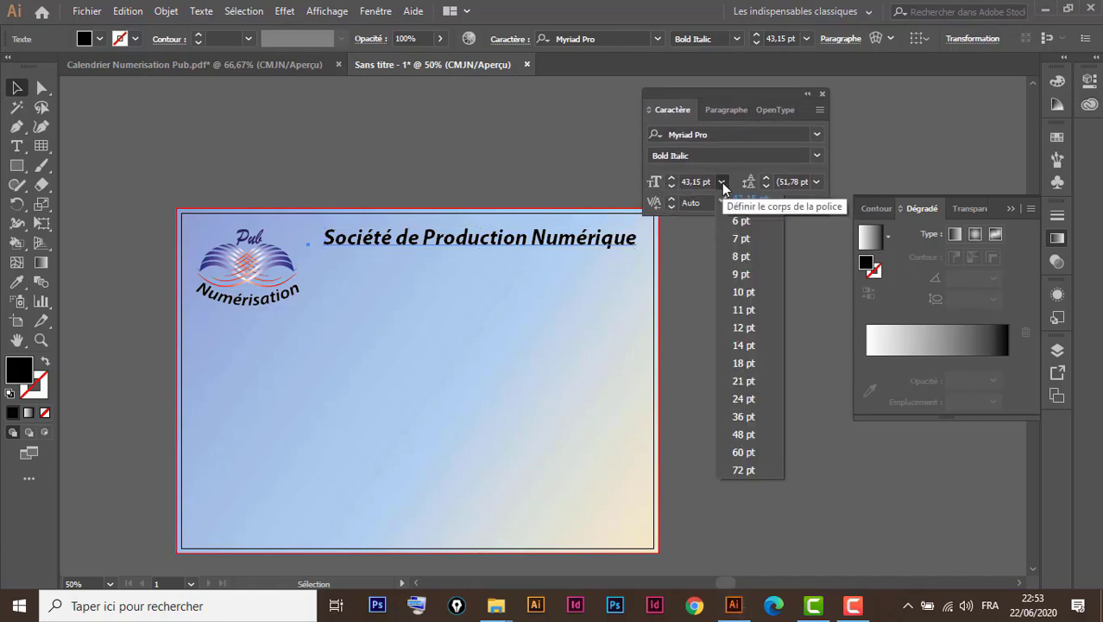
left_click(722, 182)
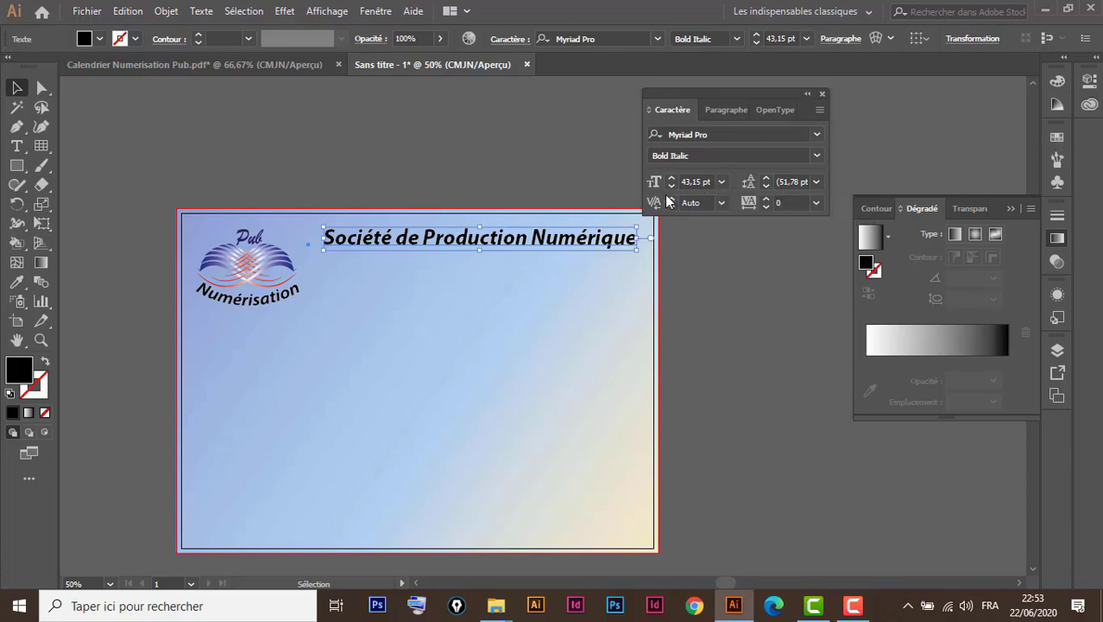
left_click(821, 109)
left_click(906, 113)
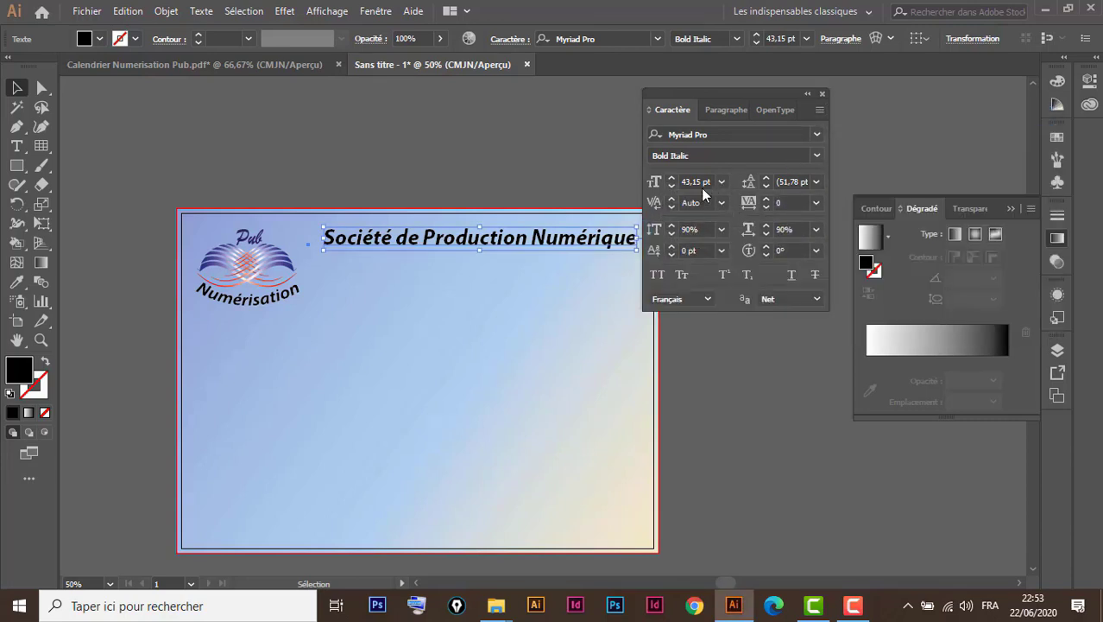
left_click(672, 178)
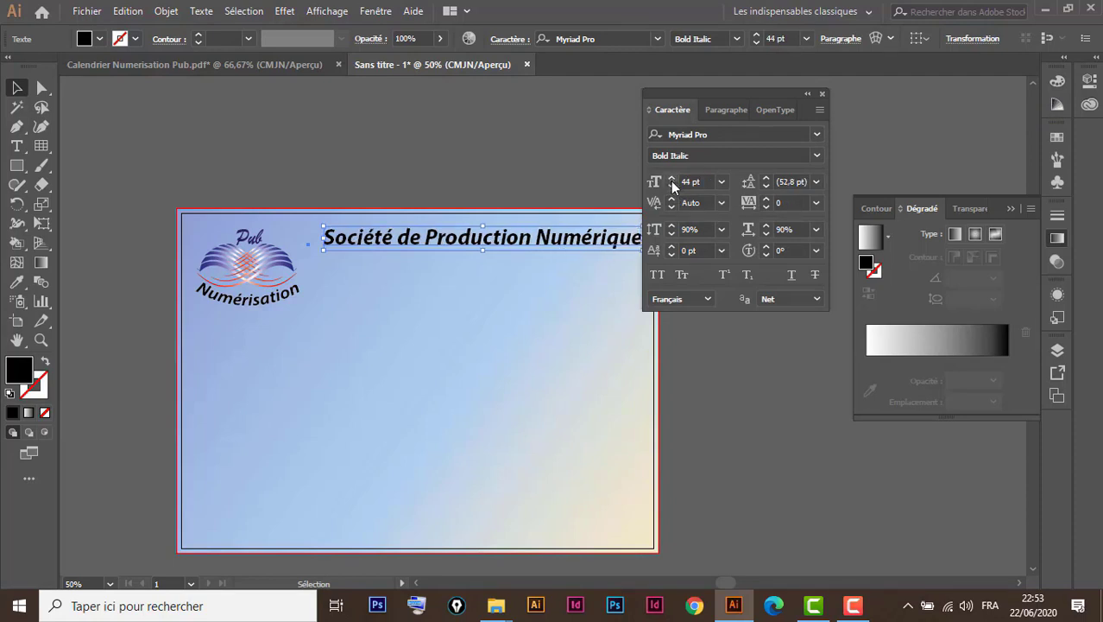
Nudge the heading left and set its vertical scale to 110%.
left_click_drag(711, 102, 760, 98)
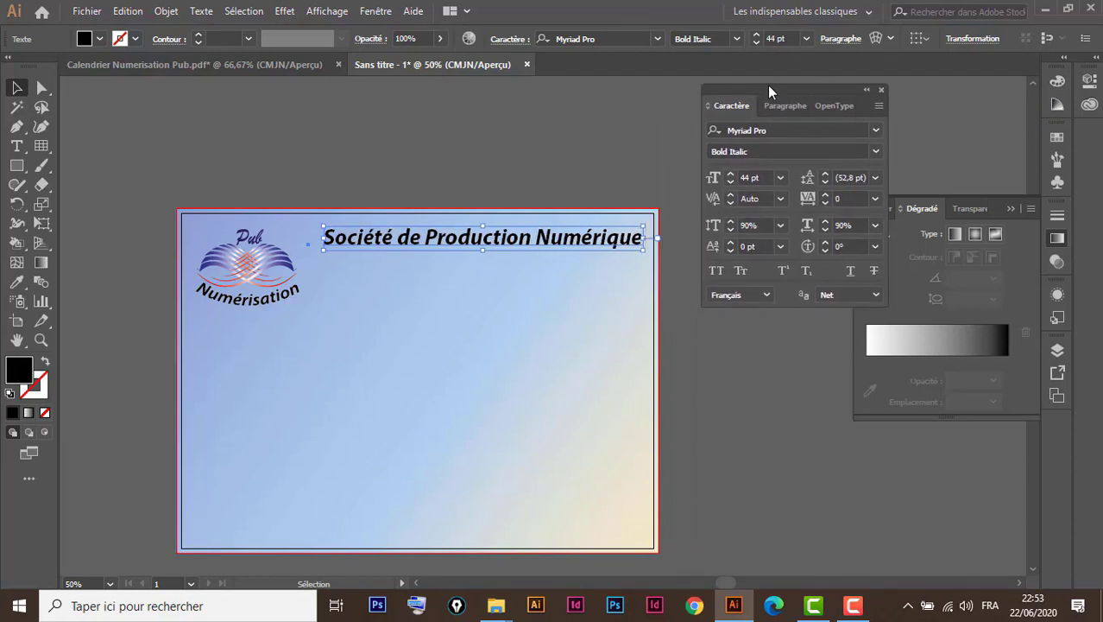
left_click_drag(581, 244, 574, 244)
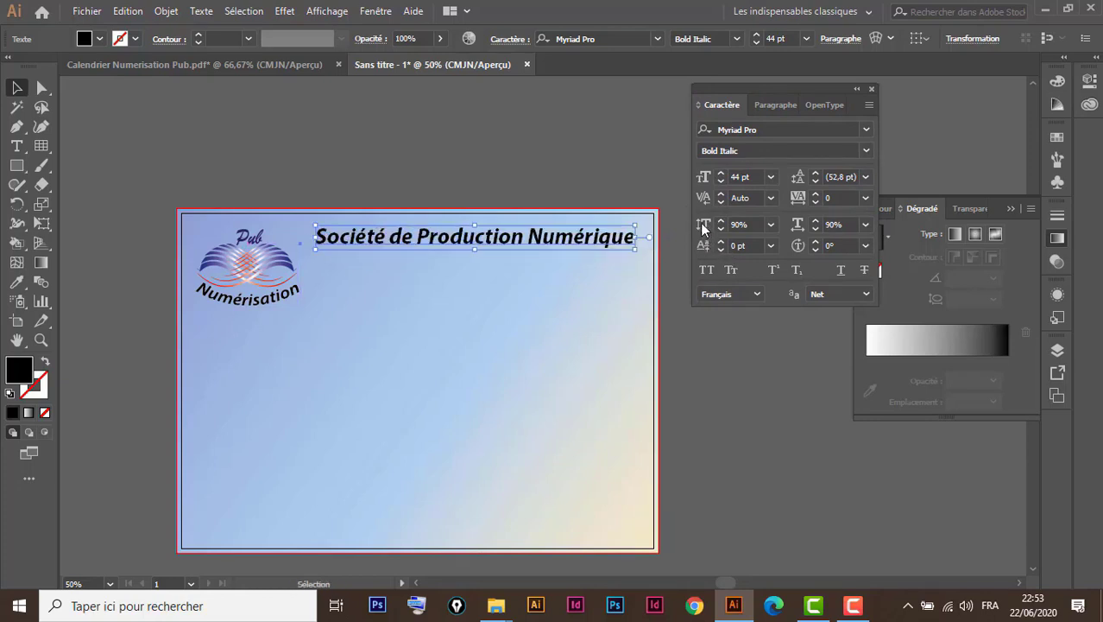
left_click(771, 224)
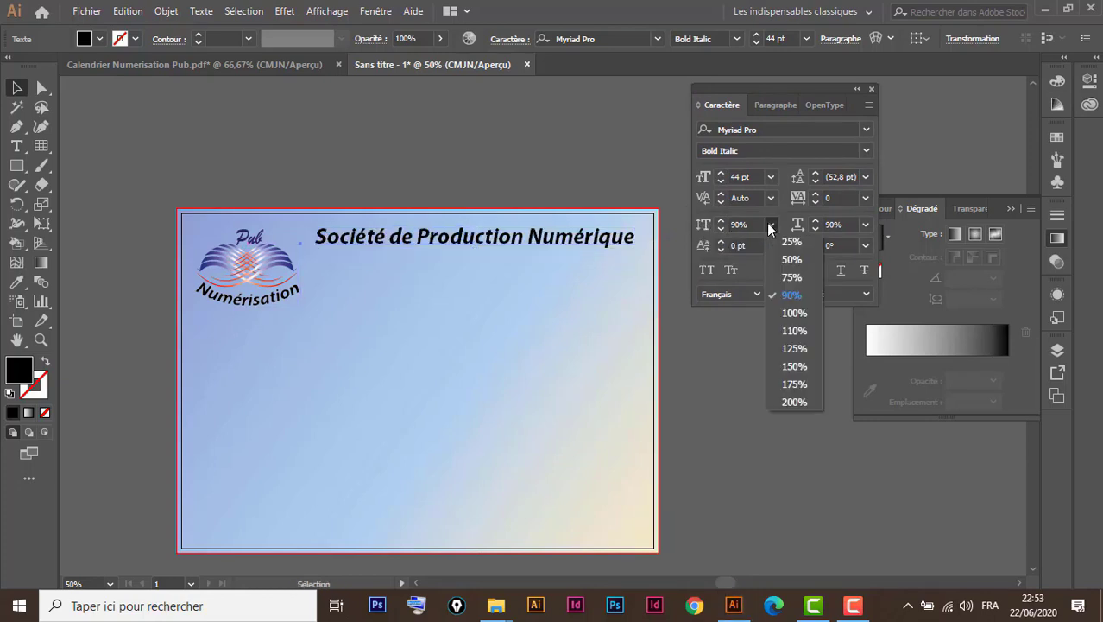
left_click(796, 330)
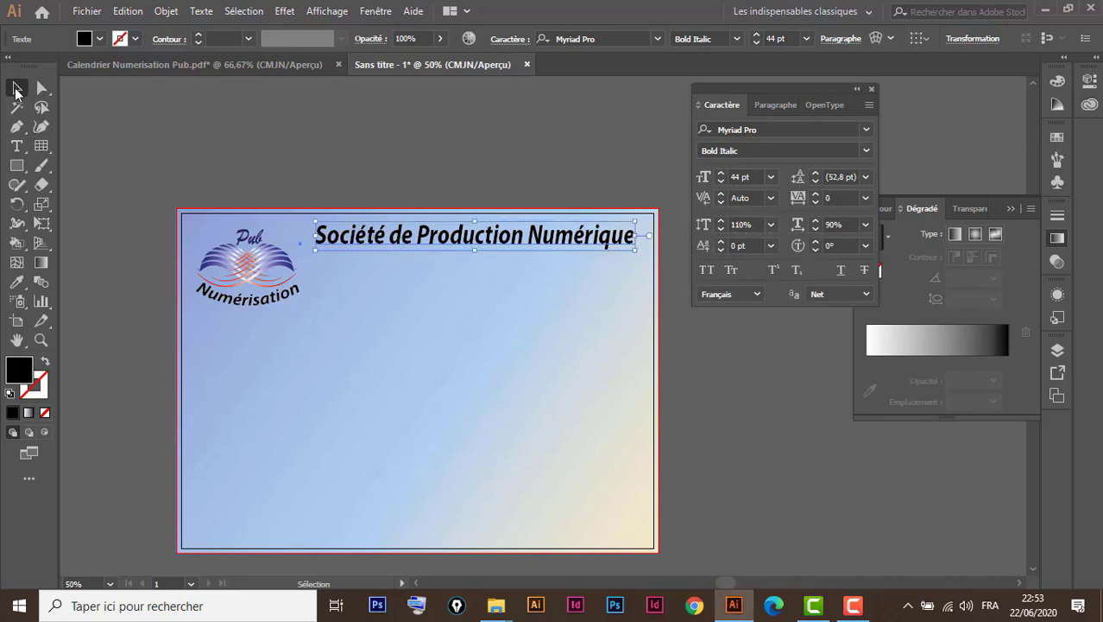
left_click(575, 183)
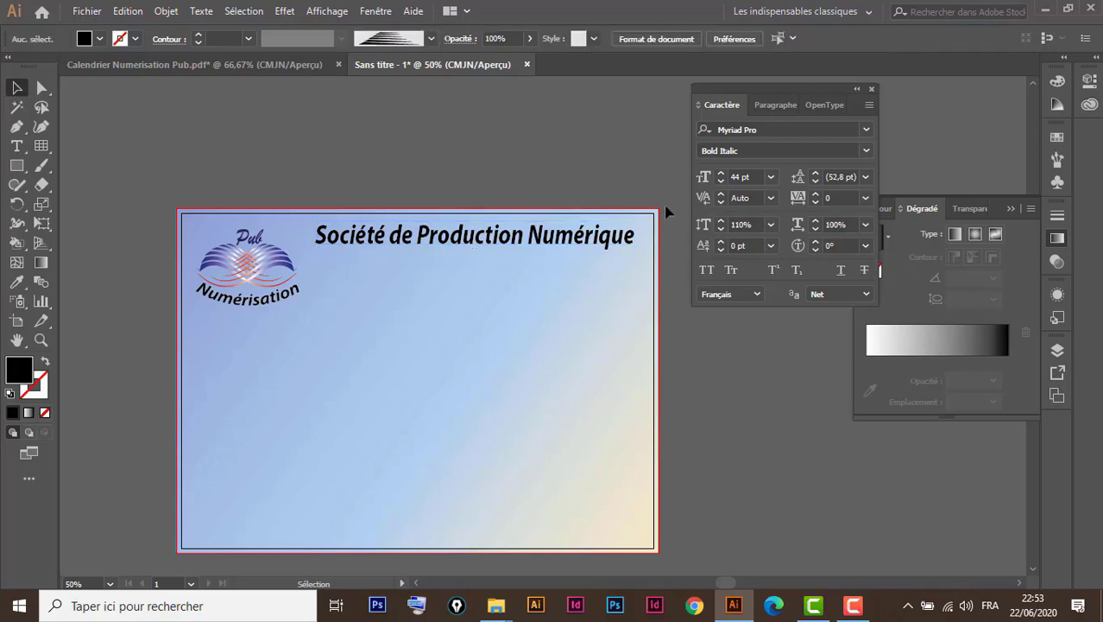
left_click_drag(666, 212, 271, 340)
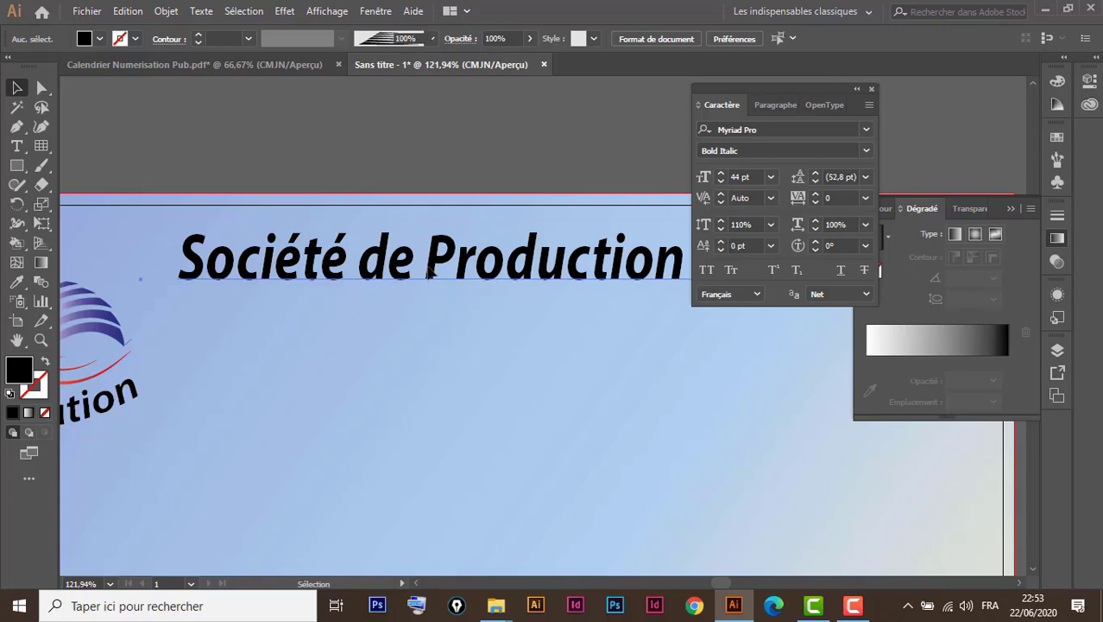
Fill the heading with the default white-to-black linear gradient, viewed at 100%.
left_click(427, 269)
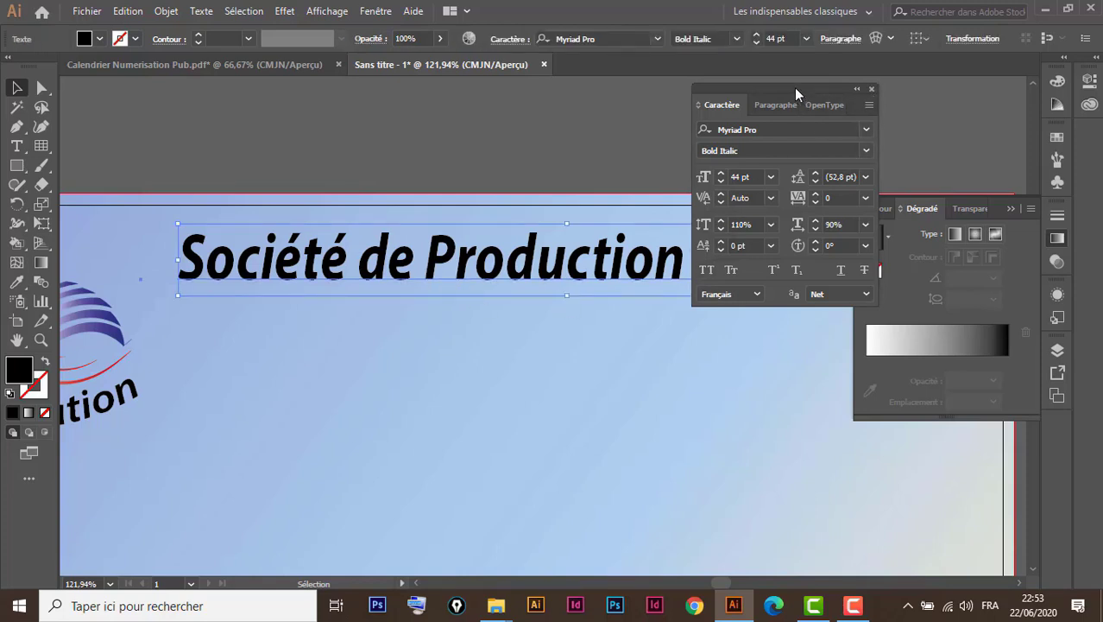
mouse_move(796, 92)
left_mouse_down()
mouse_move(1039, 429)
mouse_move(1058, 424)
left_mouse_up()
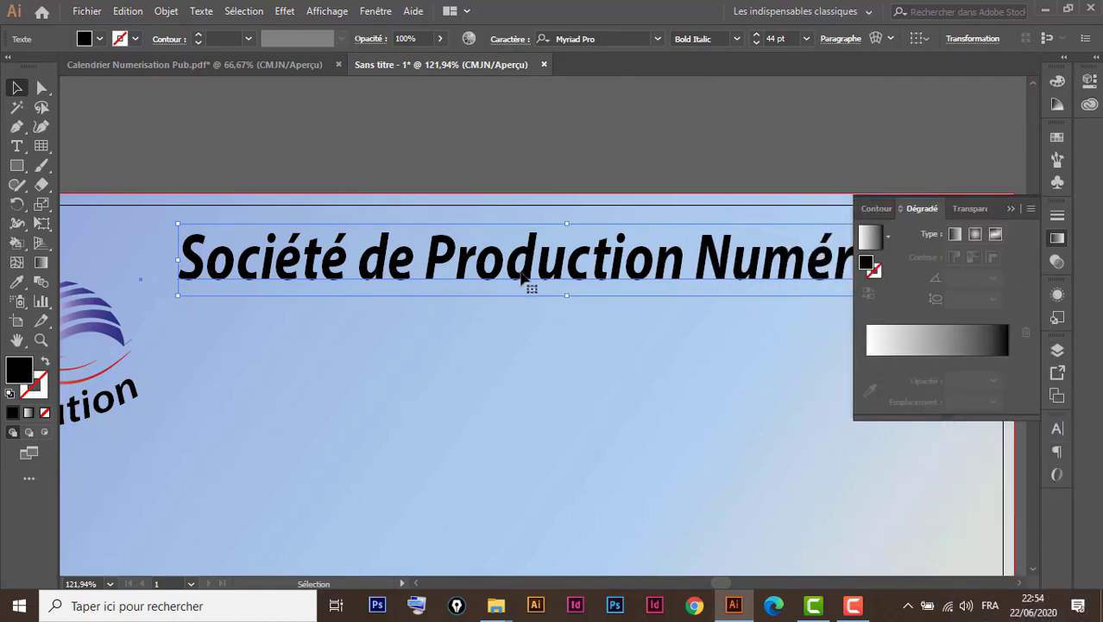
left_click(929, 342)
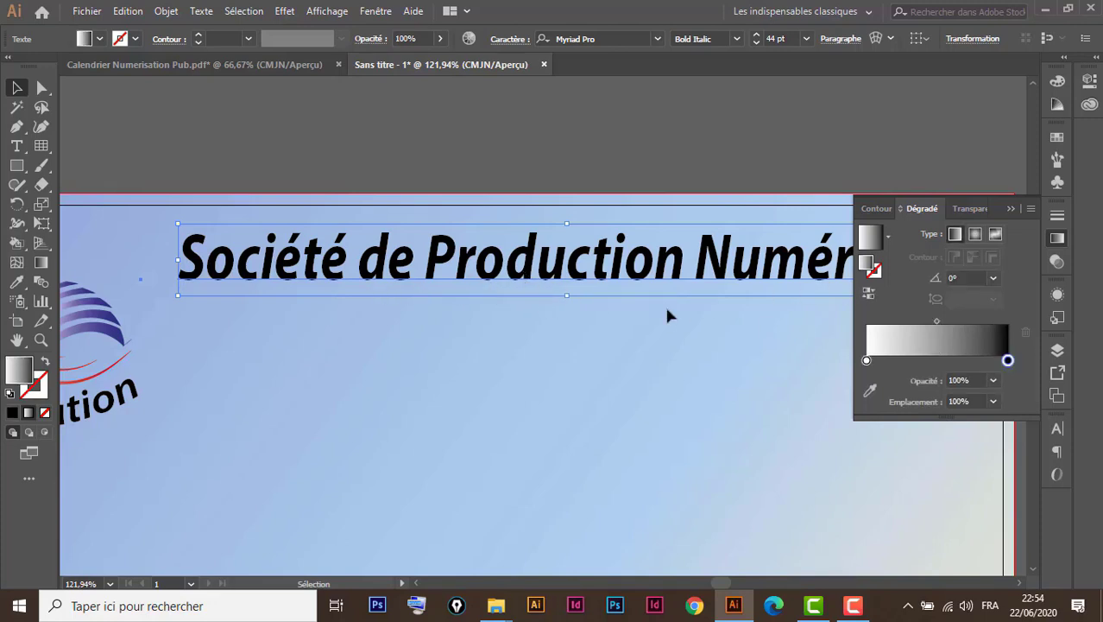
key("ctrl+1")
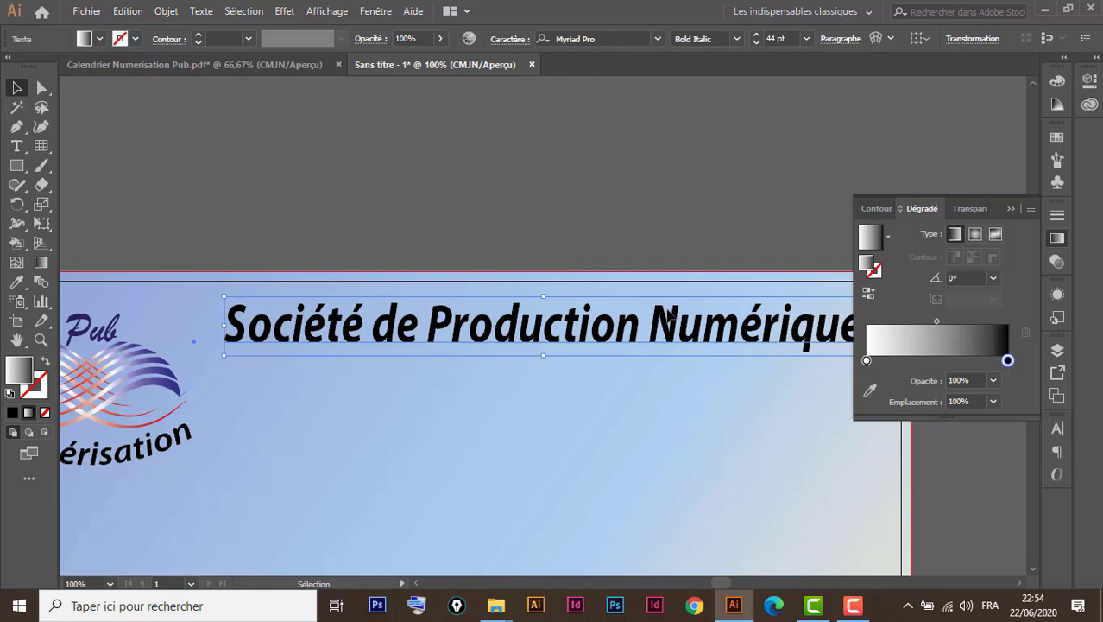
left_click_drag(701, 271, 627, 315)
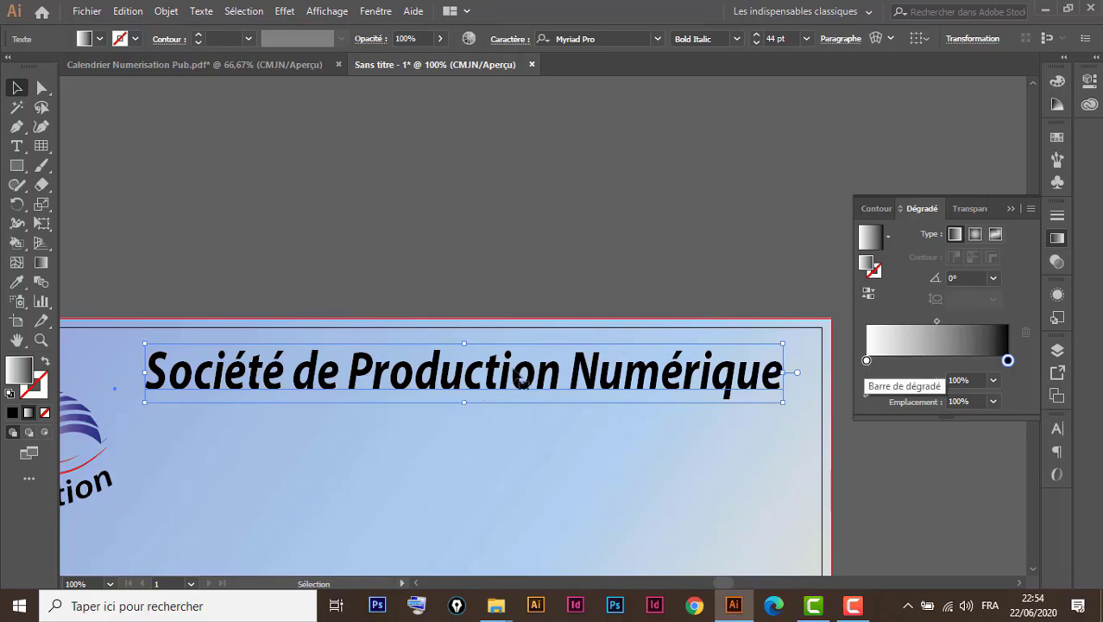
double_click(102, 436)
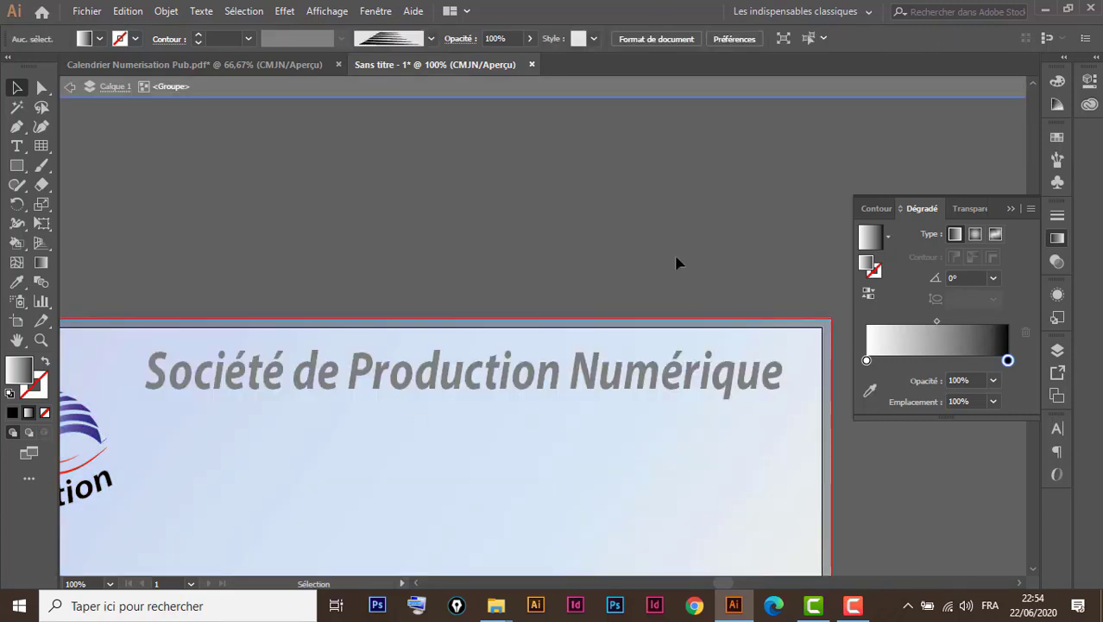
double_click(679, 264)
double_click(867, 360)
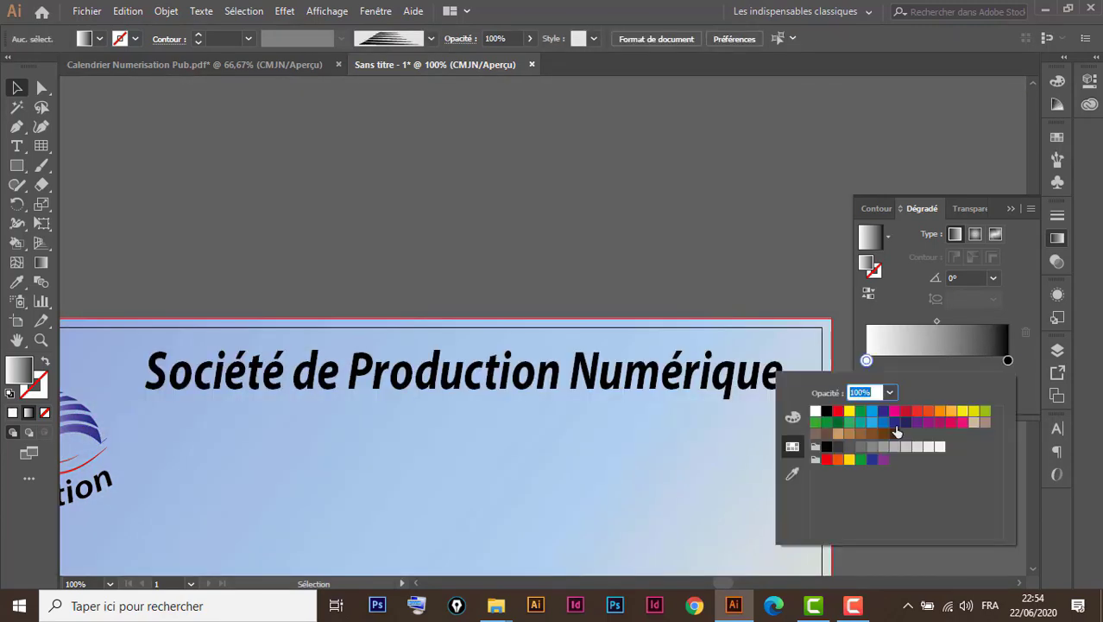
left_click(895, 422)
left_click(941, 361)
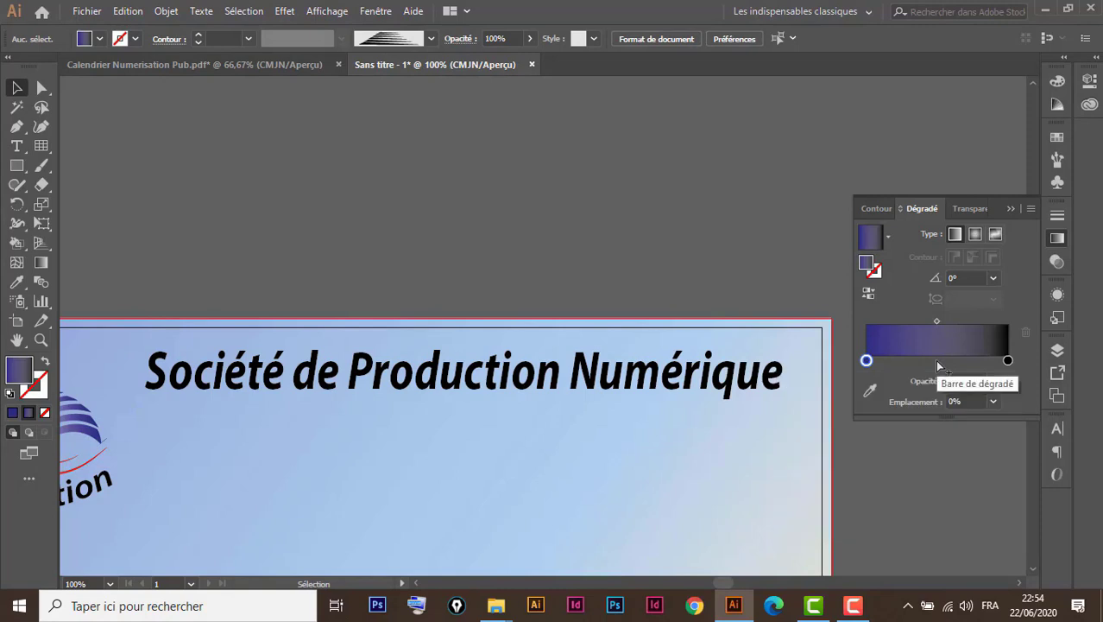
double_click(941, 360)
left_click(816, 412)
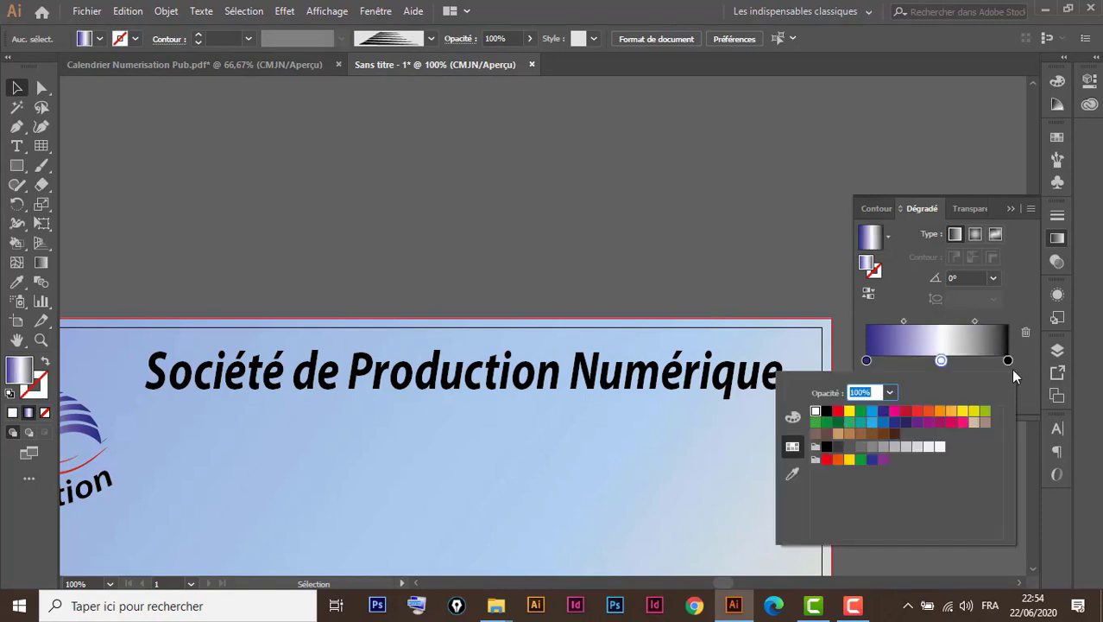
double_click(1008, 360)
left_click(838, 411)
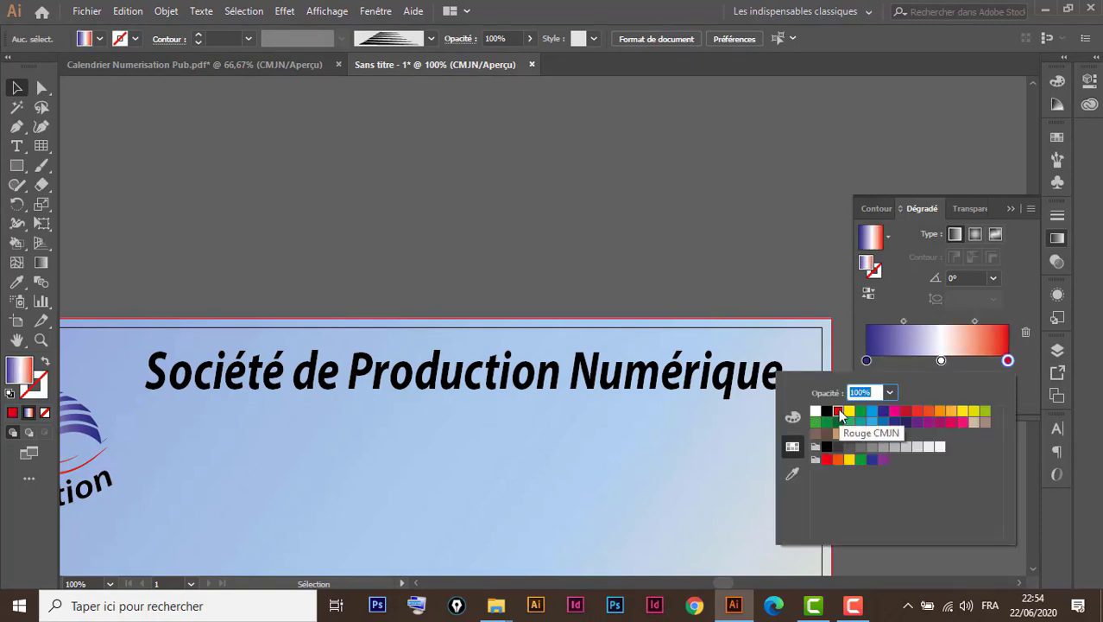
left_click(628, 388)
left_click(636, 390)
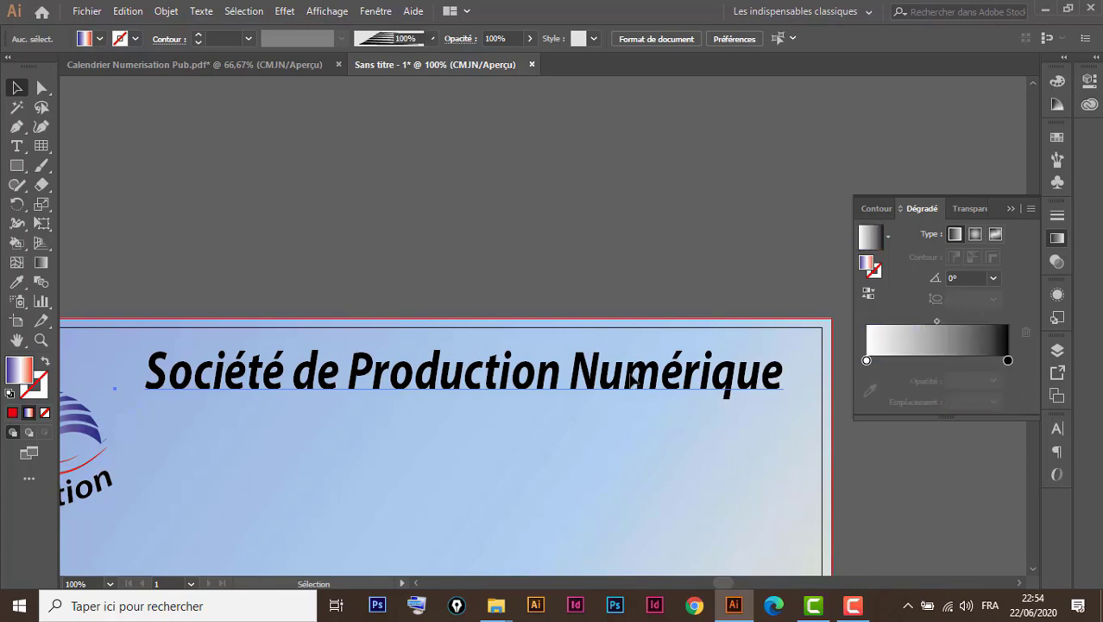
left_click(781, 372)
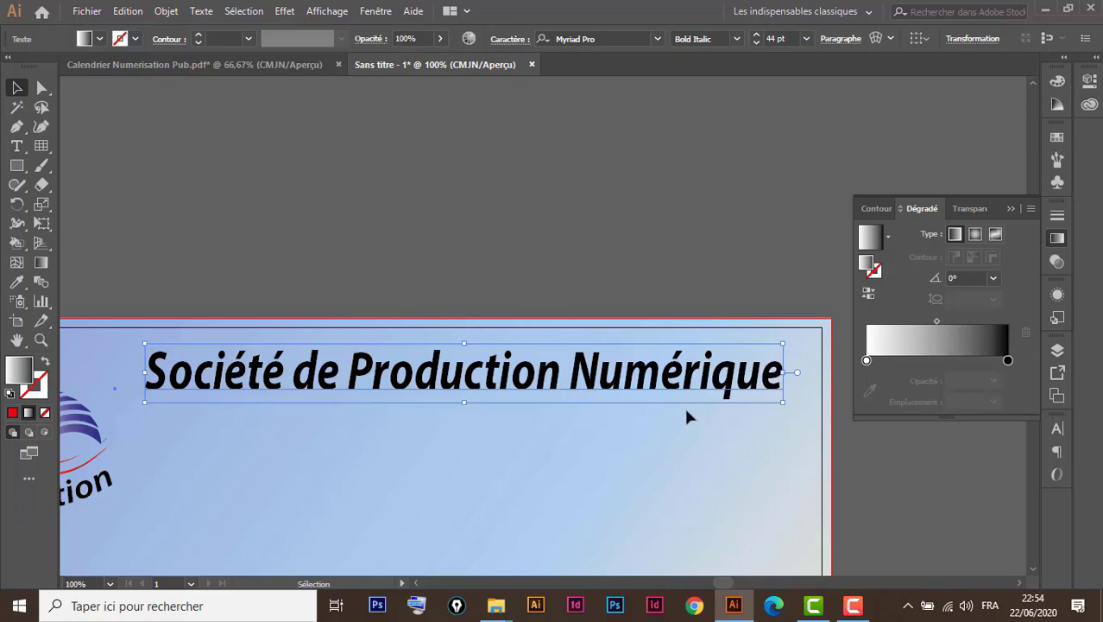
Convert the heading to outlines (Vectoriser) and apply the white-to-black gradient.
right_click(475, 377)
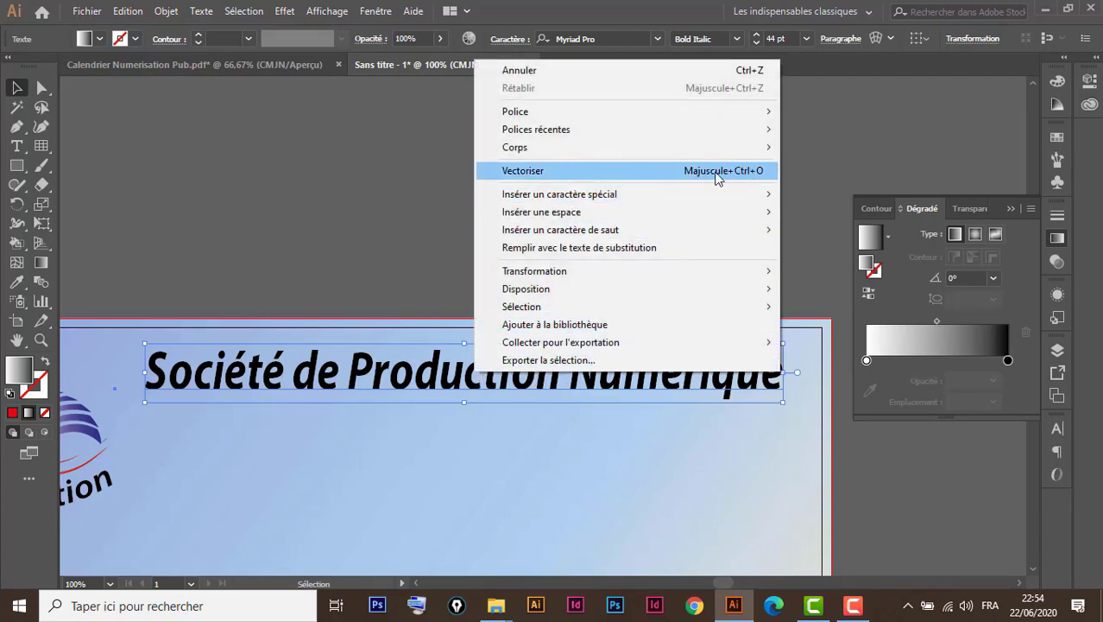
left_click(655, 172)
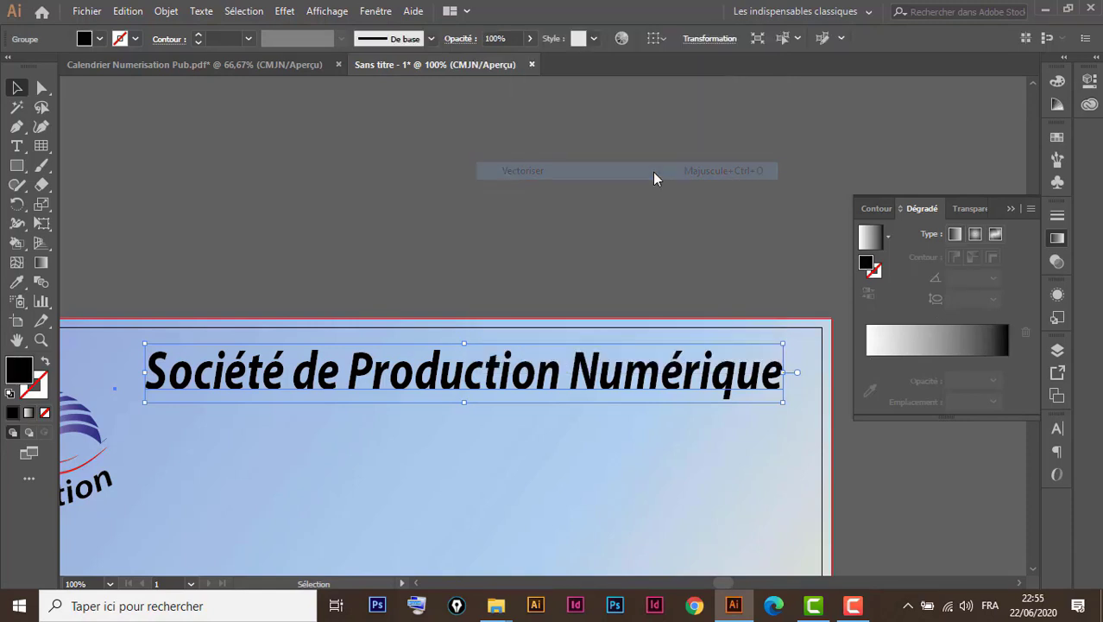
left_click(929, 343)
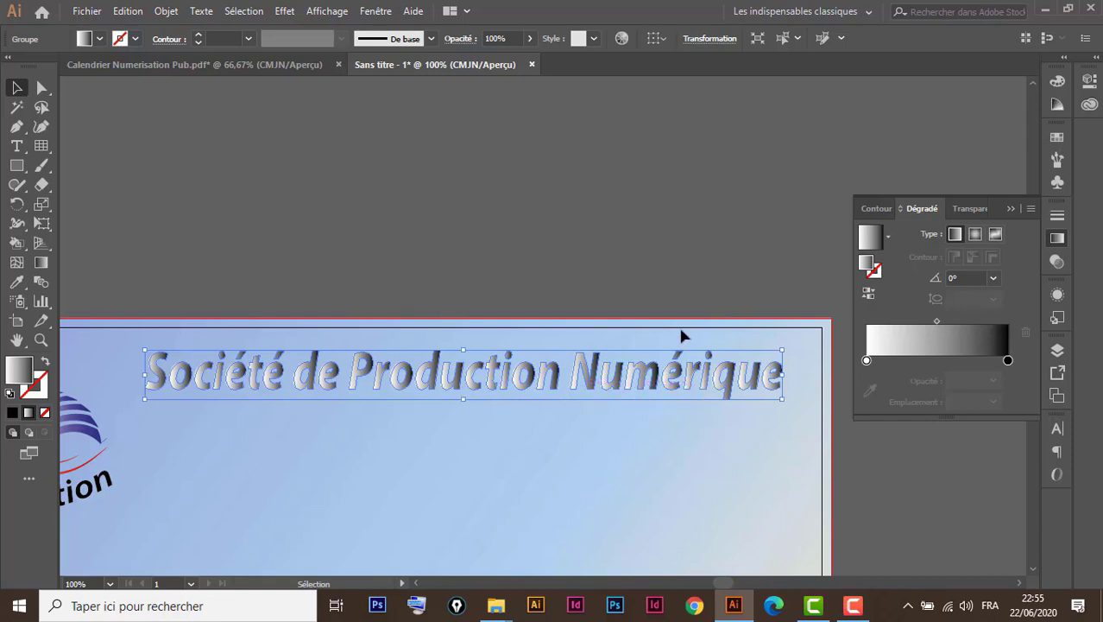
Undo the outlining to restore the heading as editable 44 pt Bold Italic text.
key("ctrl+z")
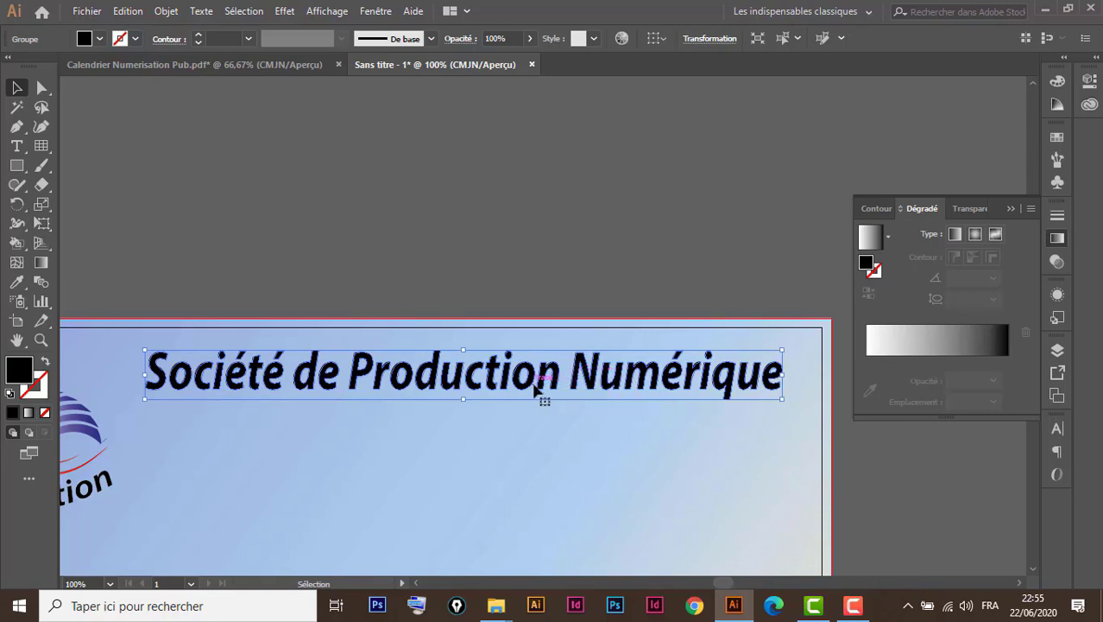
double_click(537, 388)
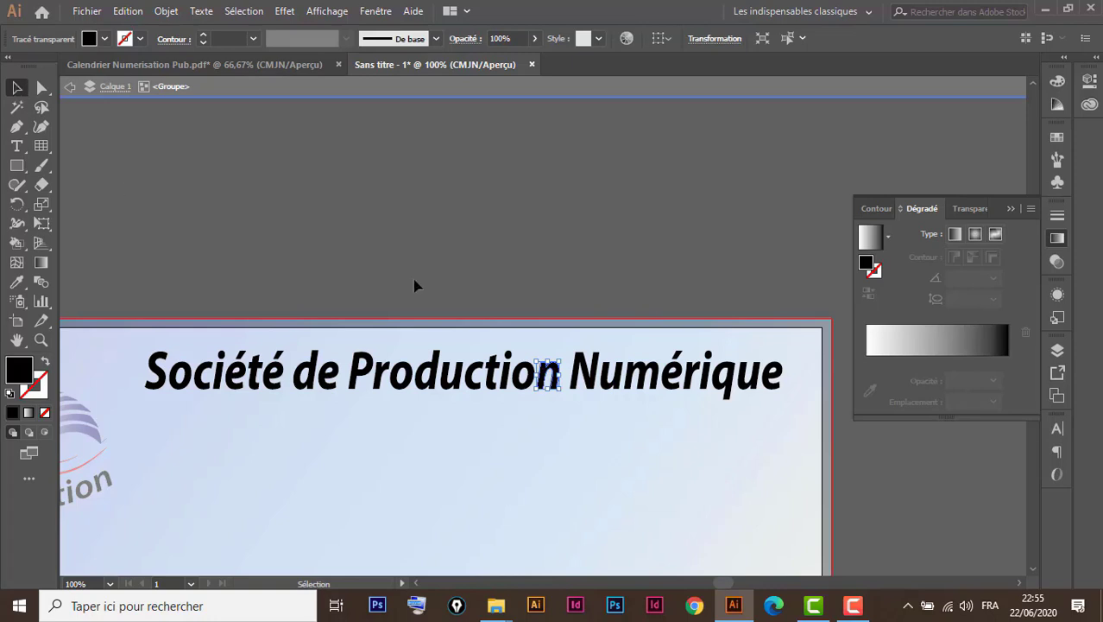
left_click(618, 303)
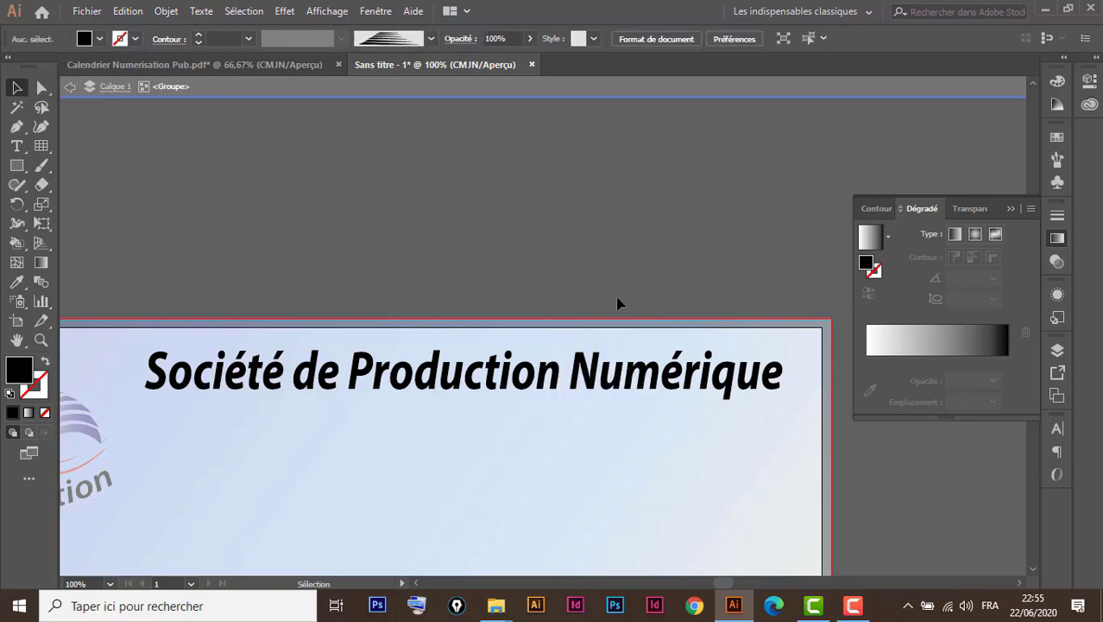
key("ctrl+a")
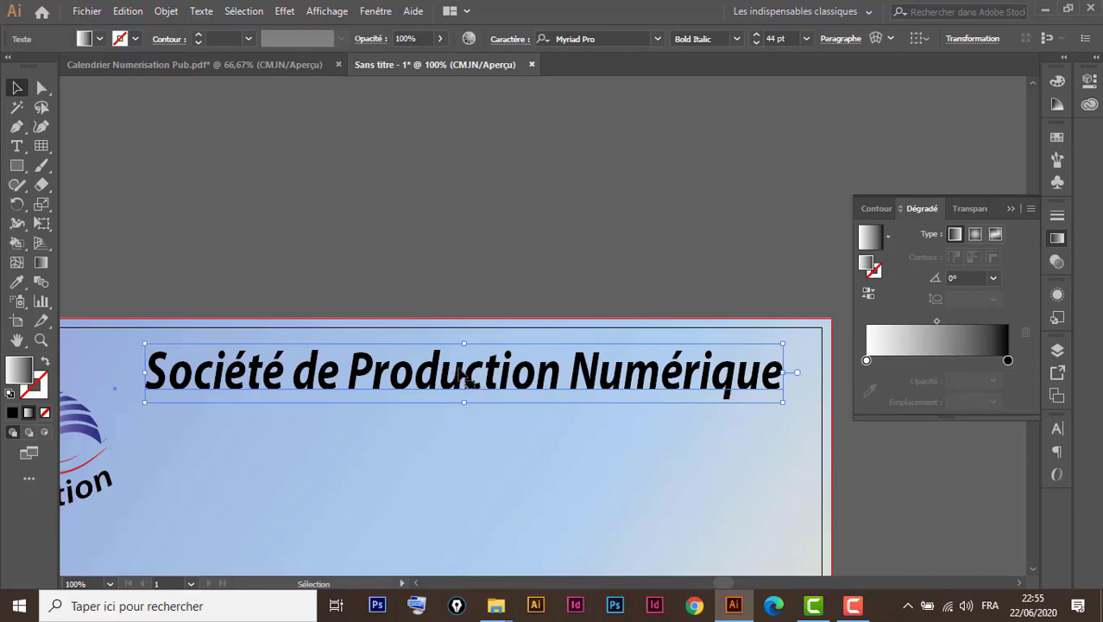
key("t")
left_click(536, 373)
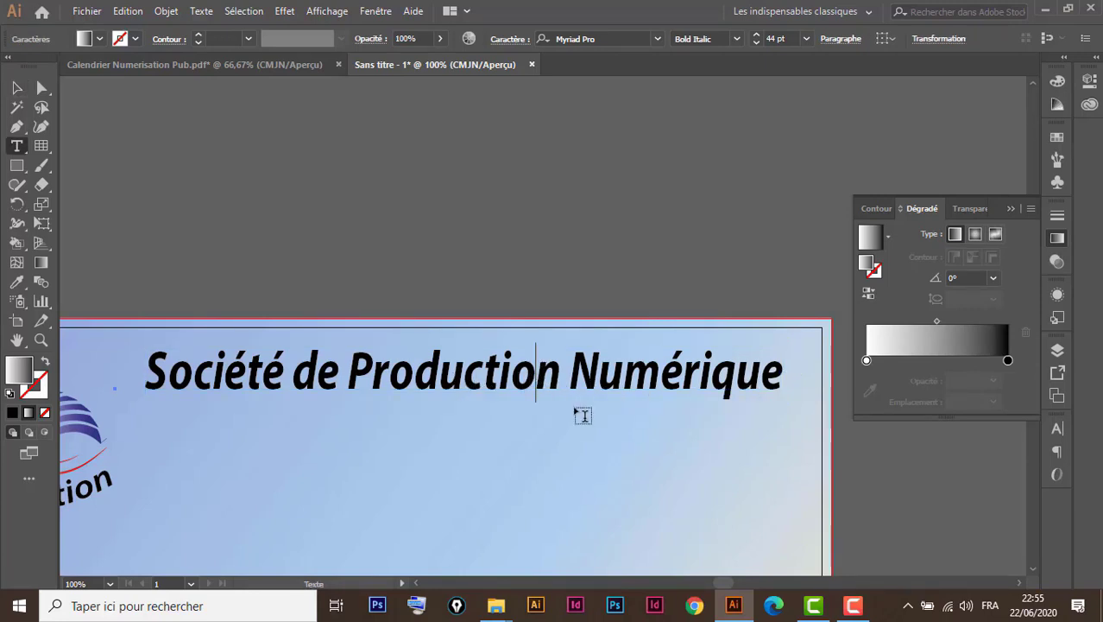
key("Escape")
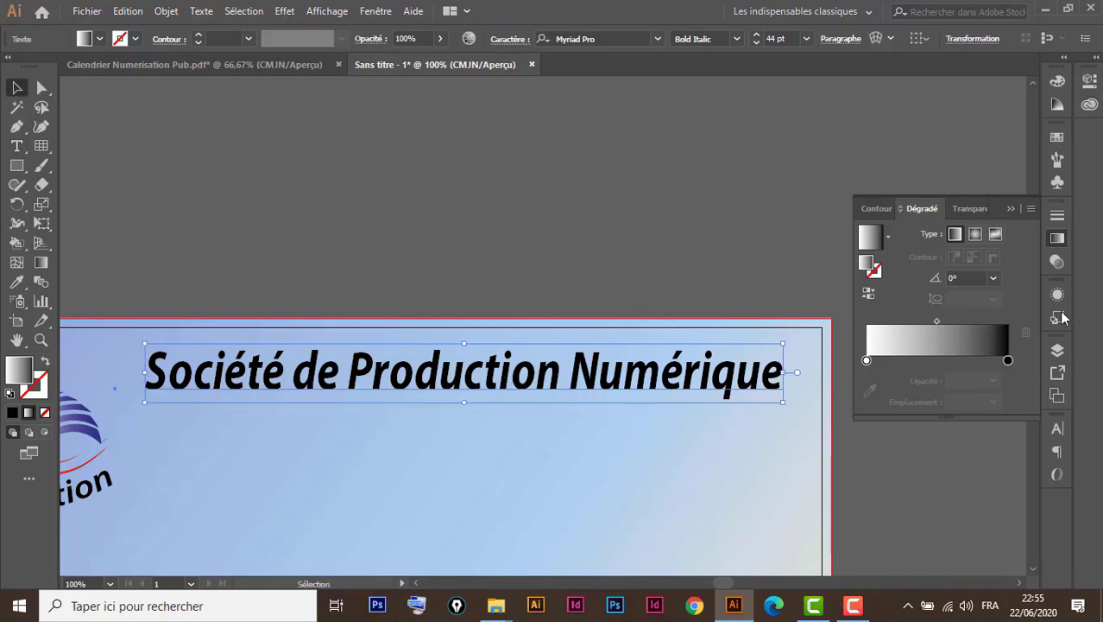
Set the title text's fill to None and add a new black fill in the Appearance panel.
left_click(1056, 296)
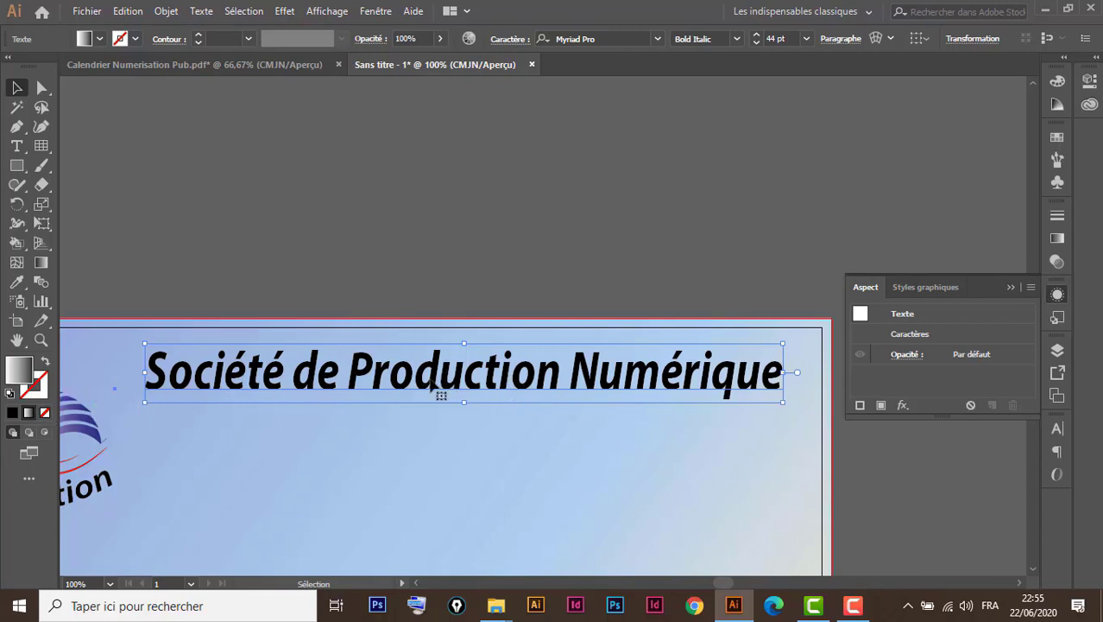
left_click(47, 415)
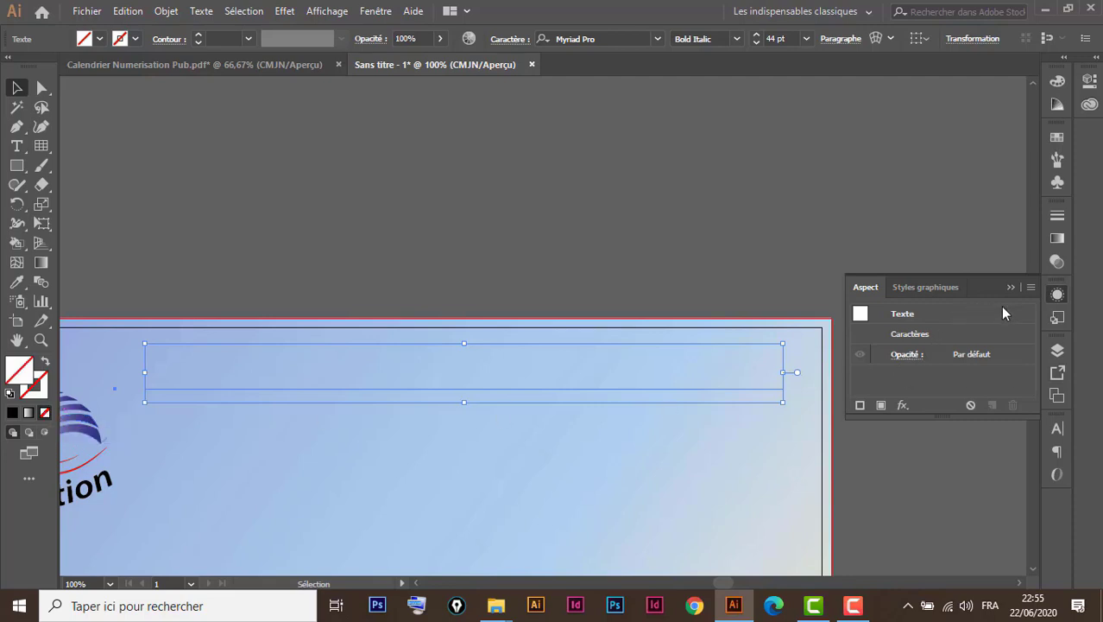
left_click(1035, 289)
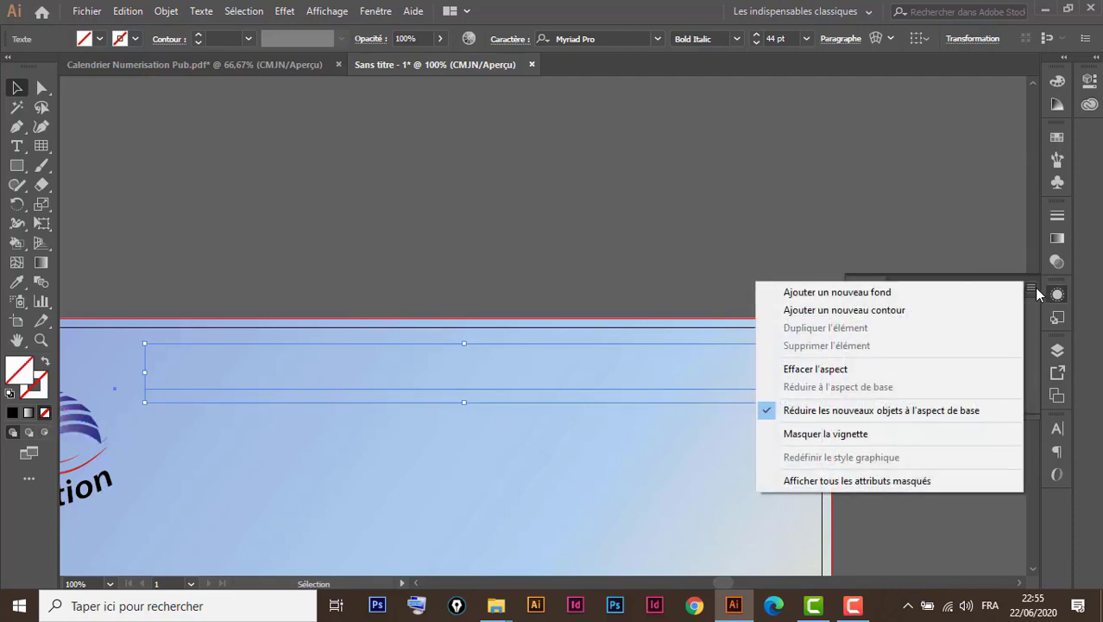
left_click(852, 298)
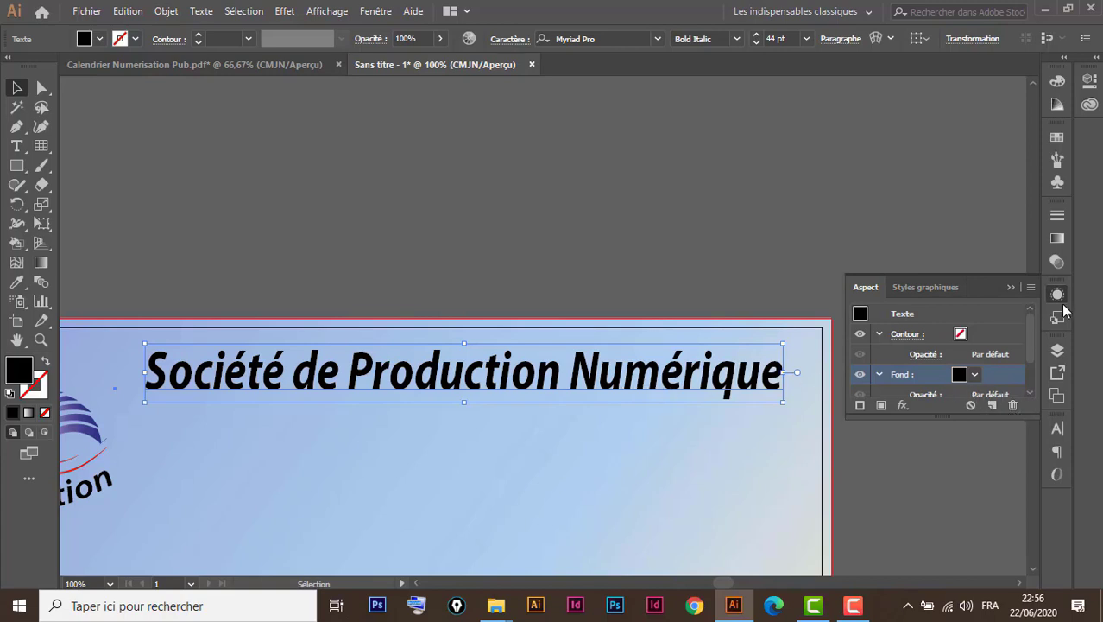
left_click(1057, 239)
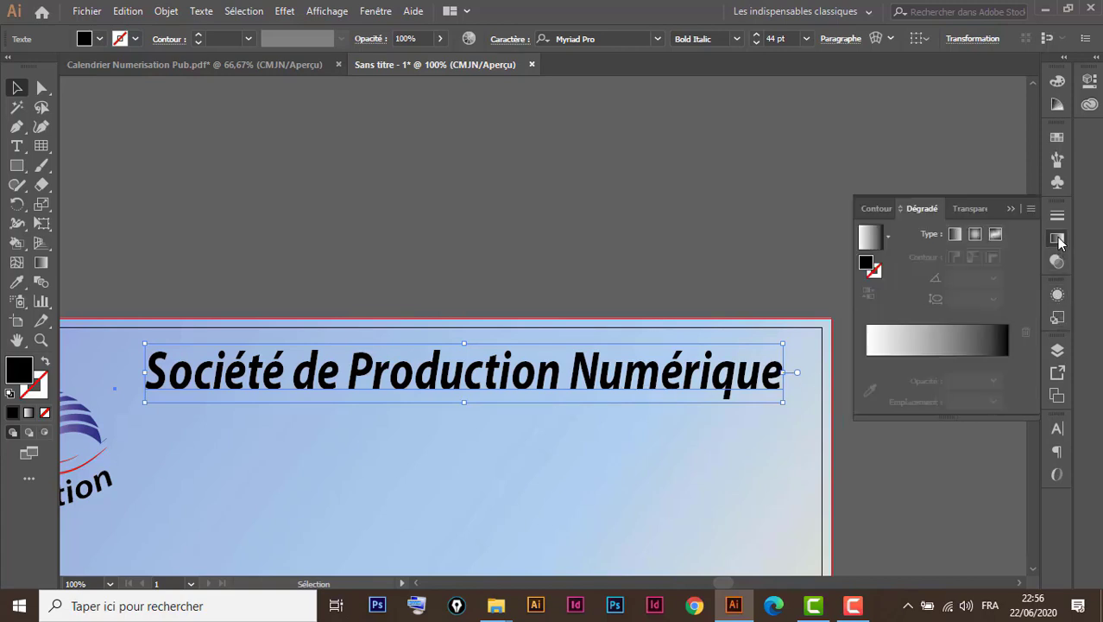
Fill the title with a gradient whose stops are dark blue, white and red.
left_click(932, 346)
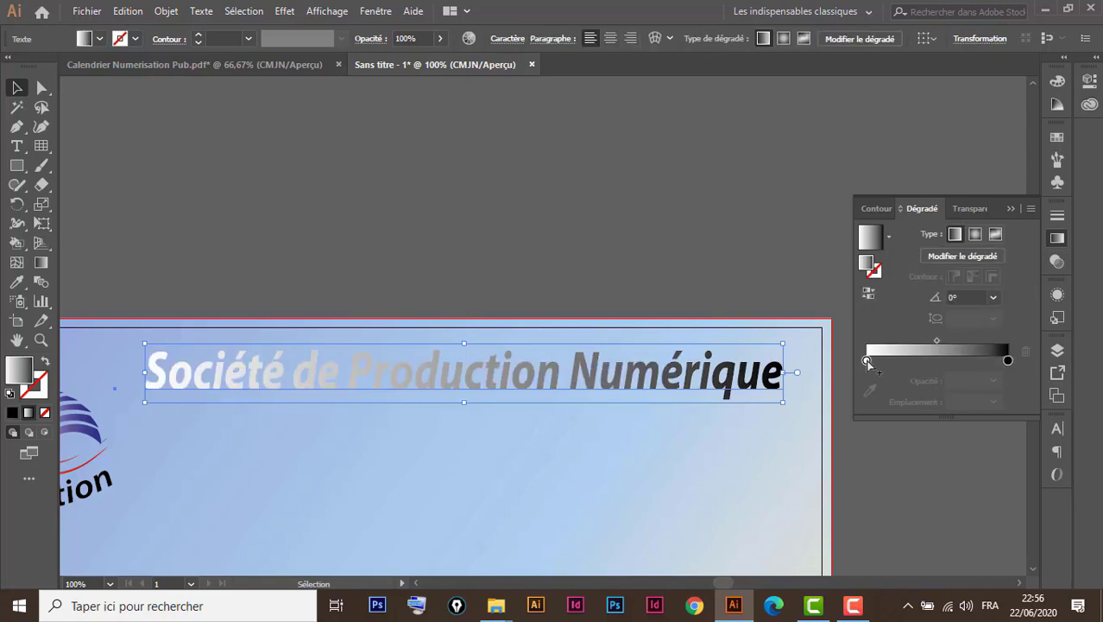
double_click(867, 361)
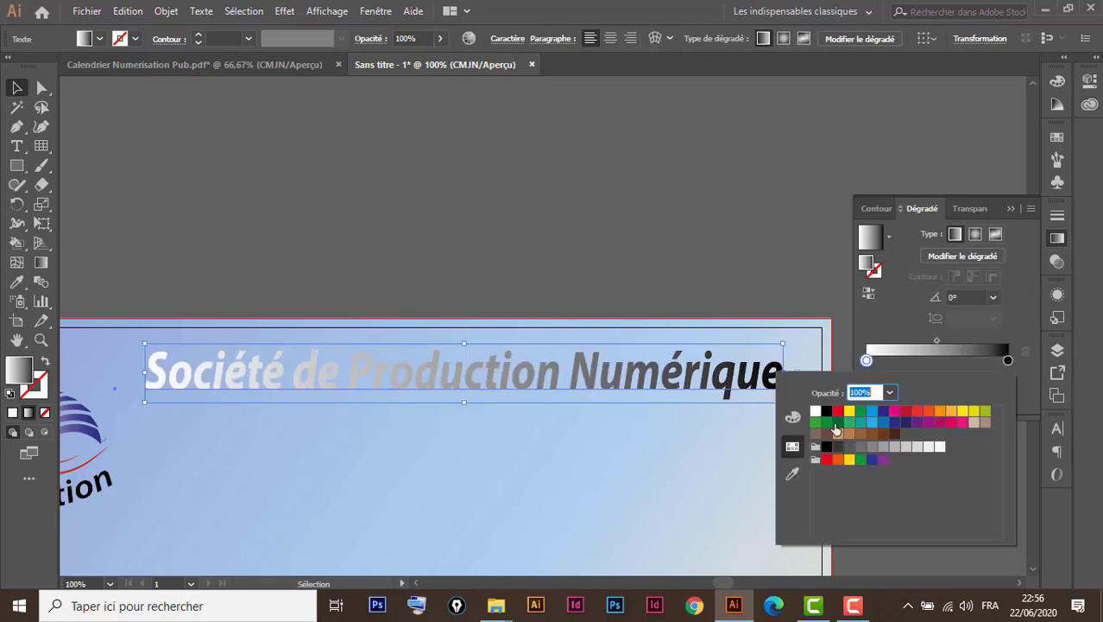
left_click(893, 426)
left_click(938, 361)
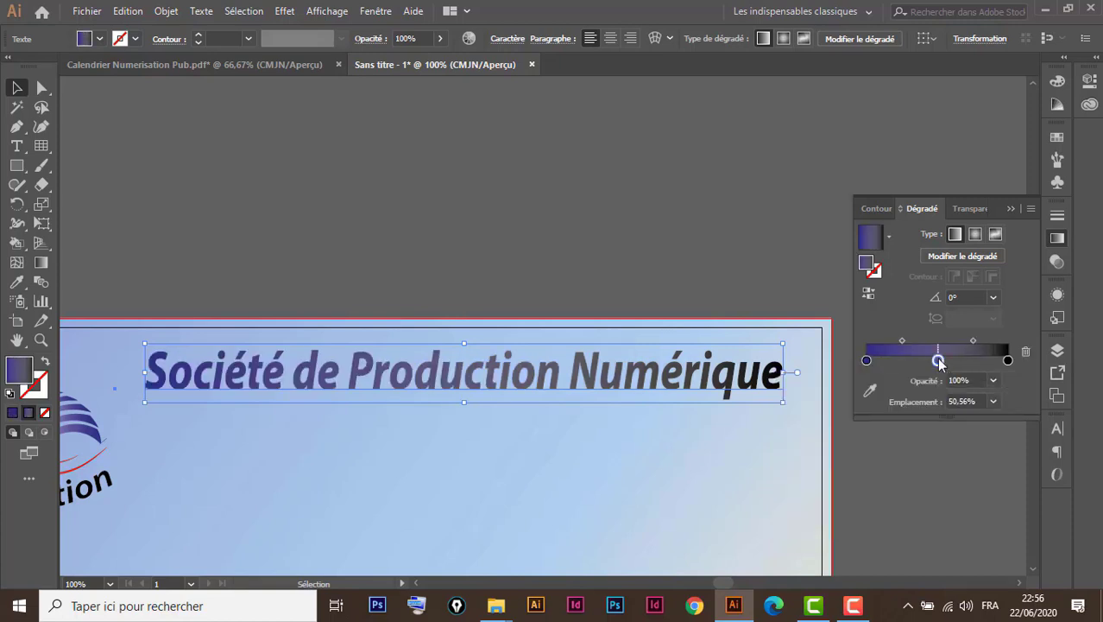
double_click(939, 361)
left_click(816, 411)
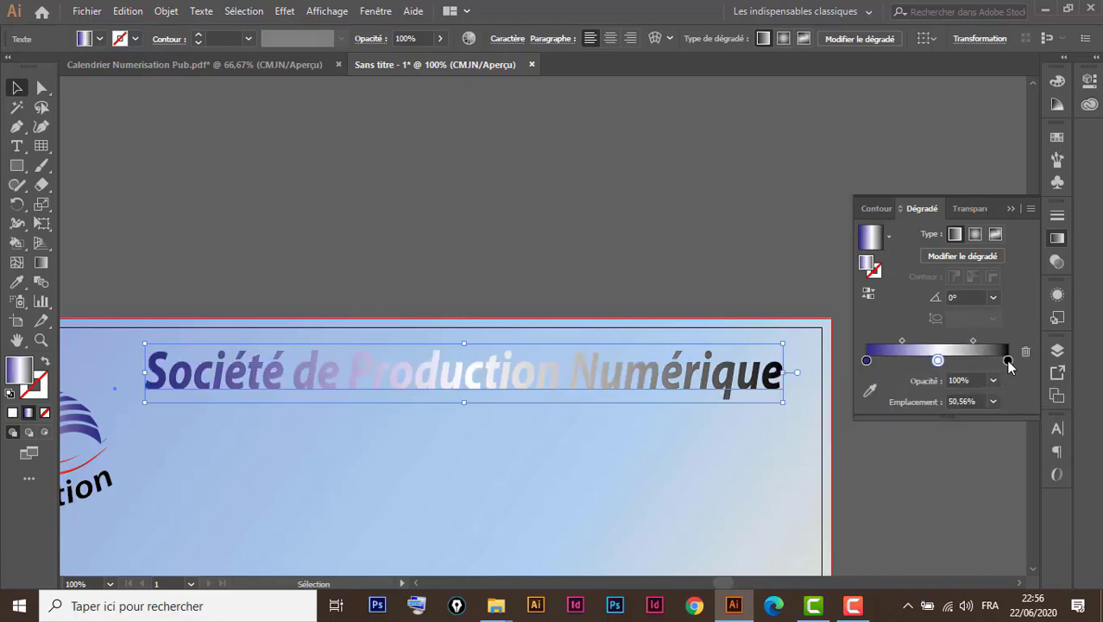
double_click(1009, 361)
left_click(905, 412)
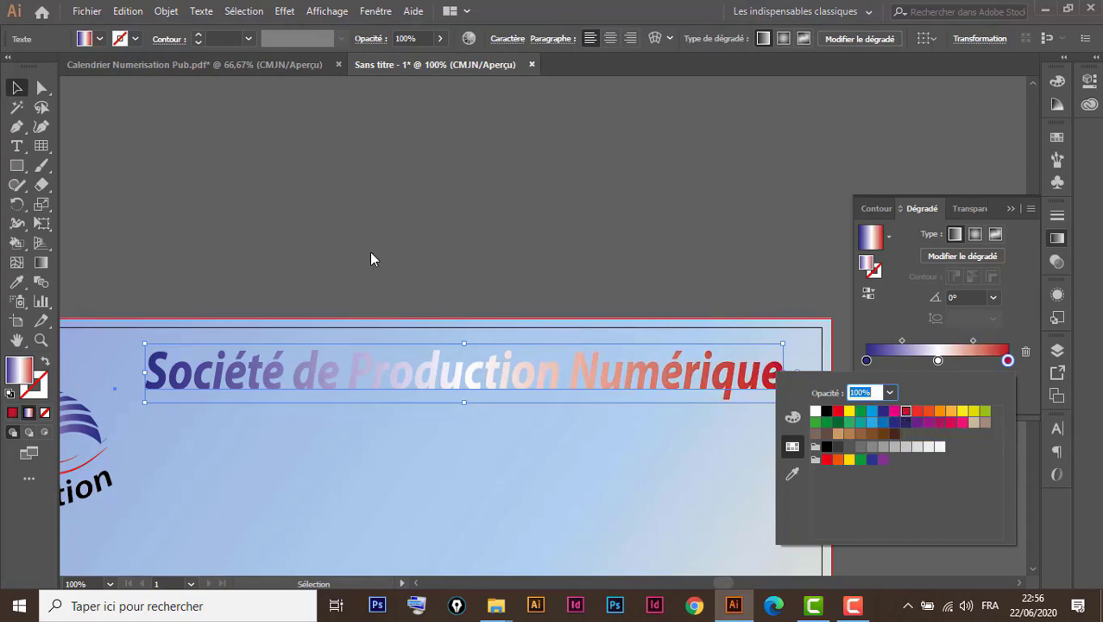
key("Escape")
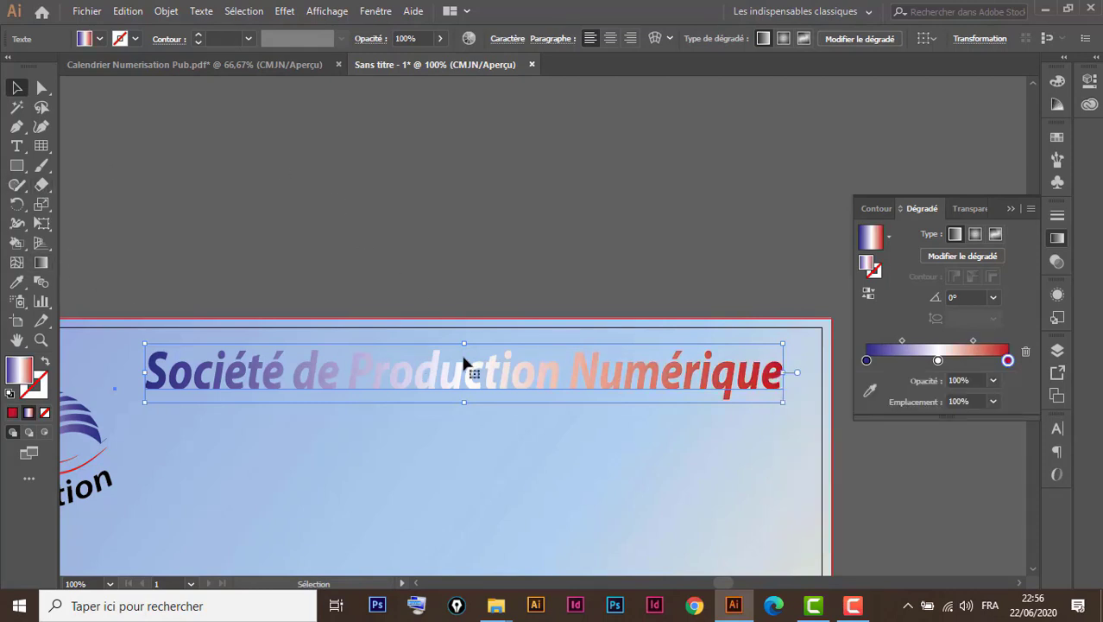
left_click(40, 263)
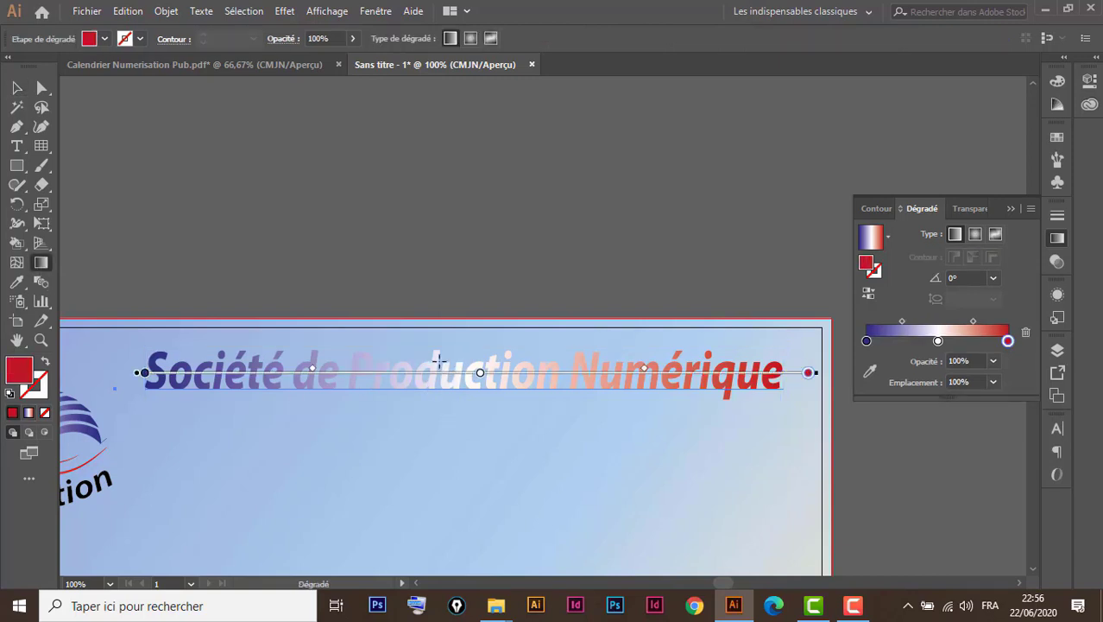
Run the title gradient vertically at -90° and move the white stop to about 43%.
left_click_drag(439, 354, 445, 393)
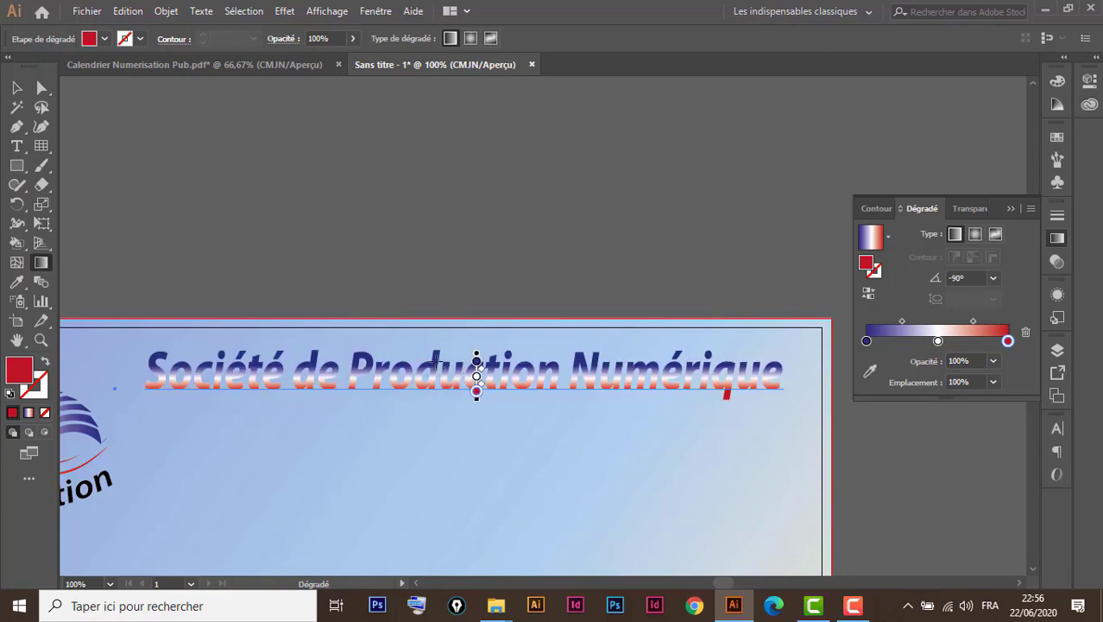
key("ctrl+plus")
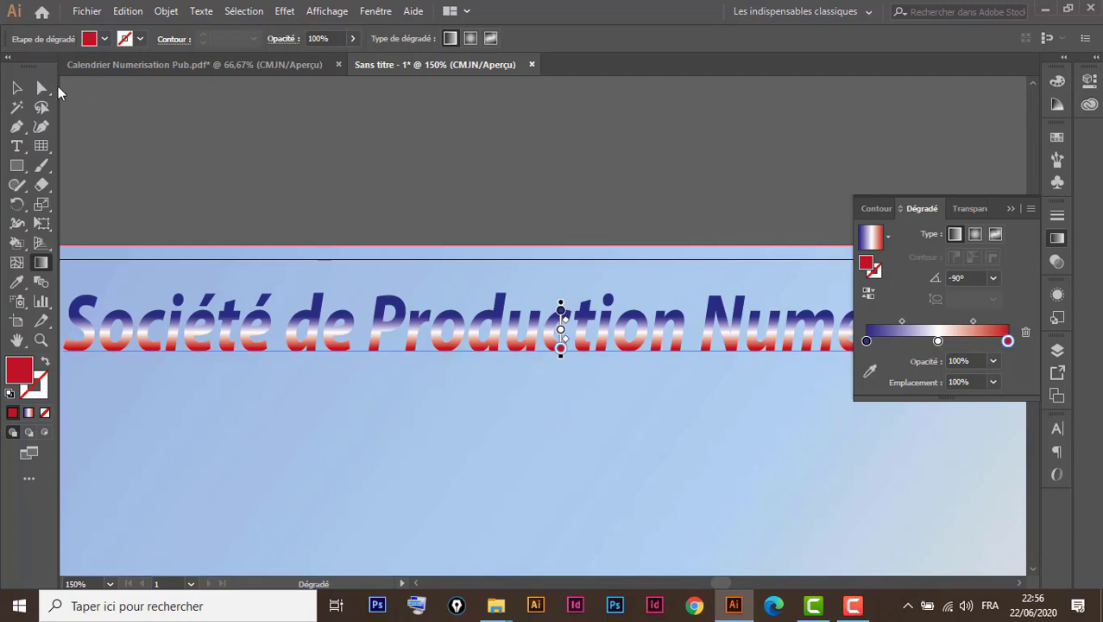
left_click(16, 87)
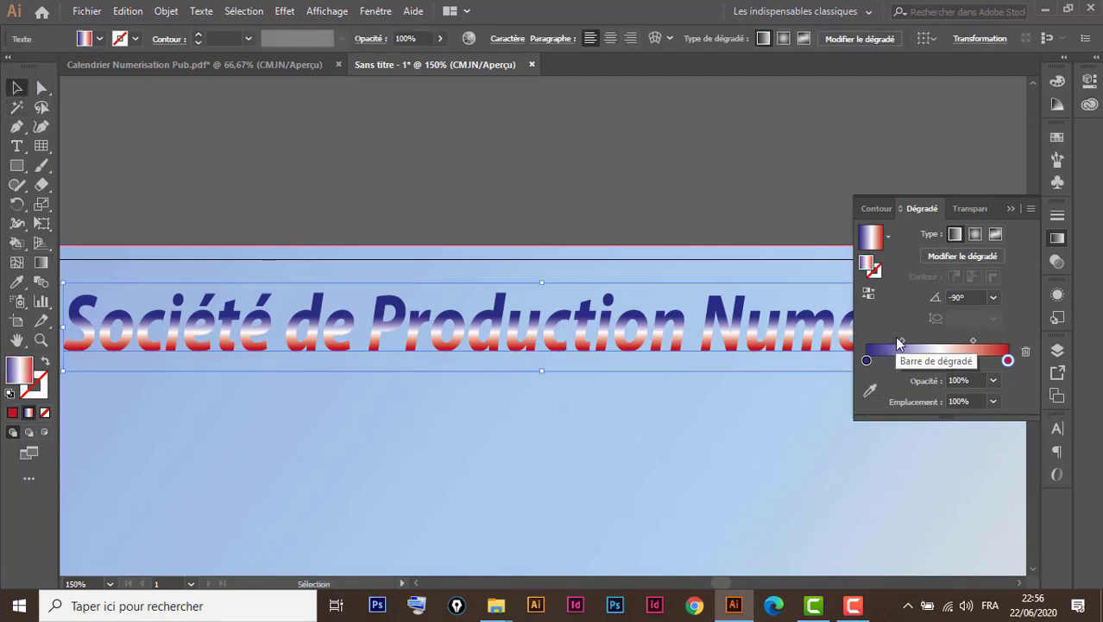
left_click_drag(904, 350, 963, 341)
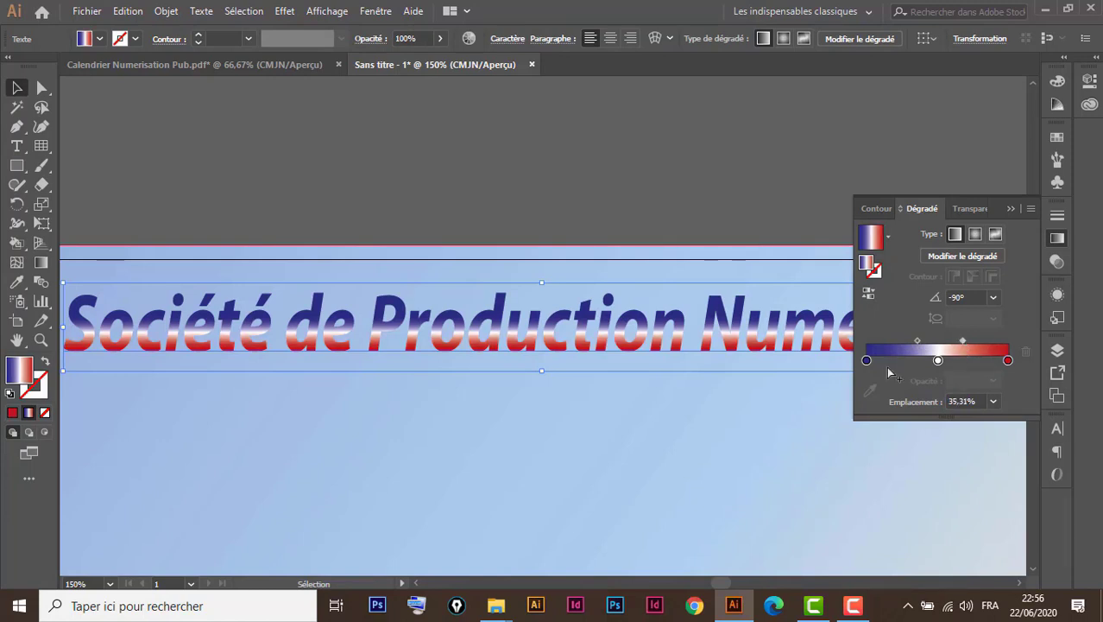
left_click_drag(938, 360, 929, 363)
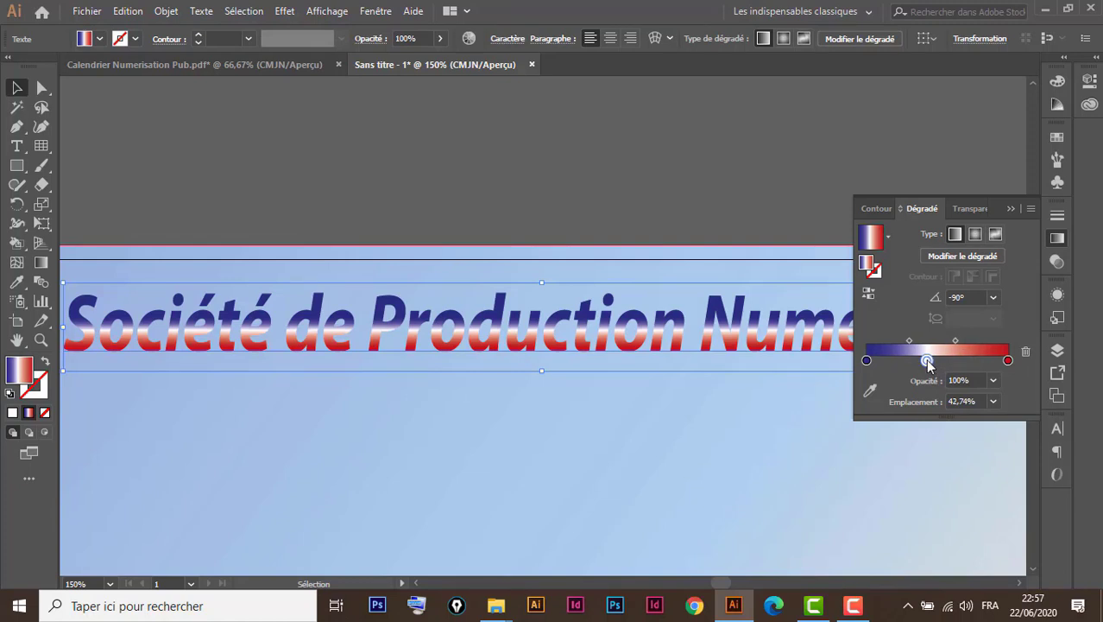
key("ctrl+minus")
key("ctrl+minus")
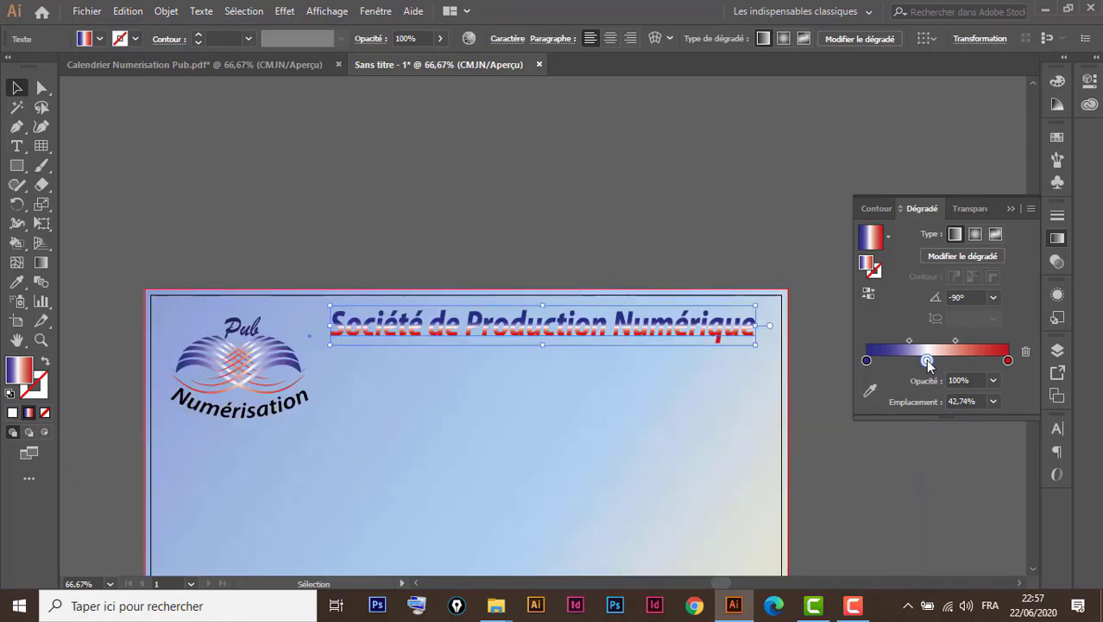
left_click_drag(776, 285, 278, 408)
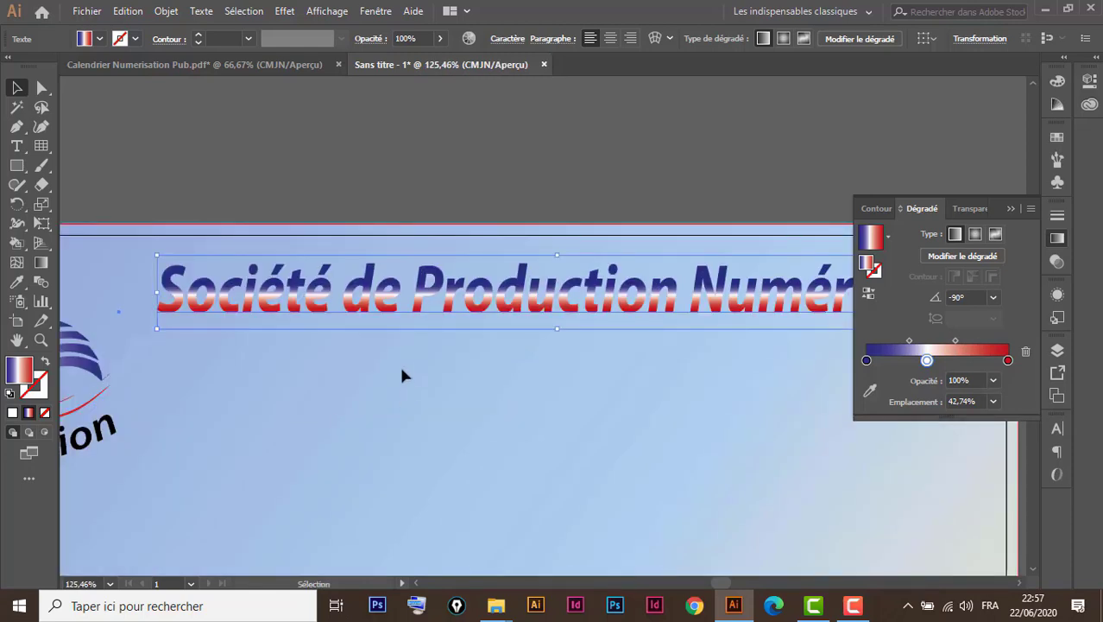
Enter the title text, type and delete test letters, then exit editing unchanged.
double_click(462, 308)
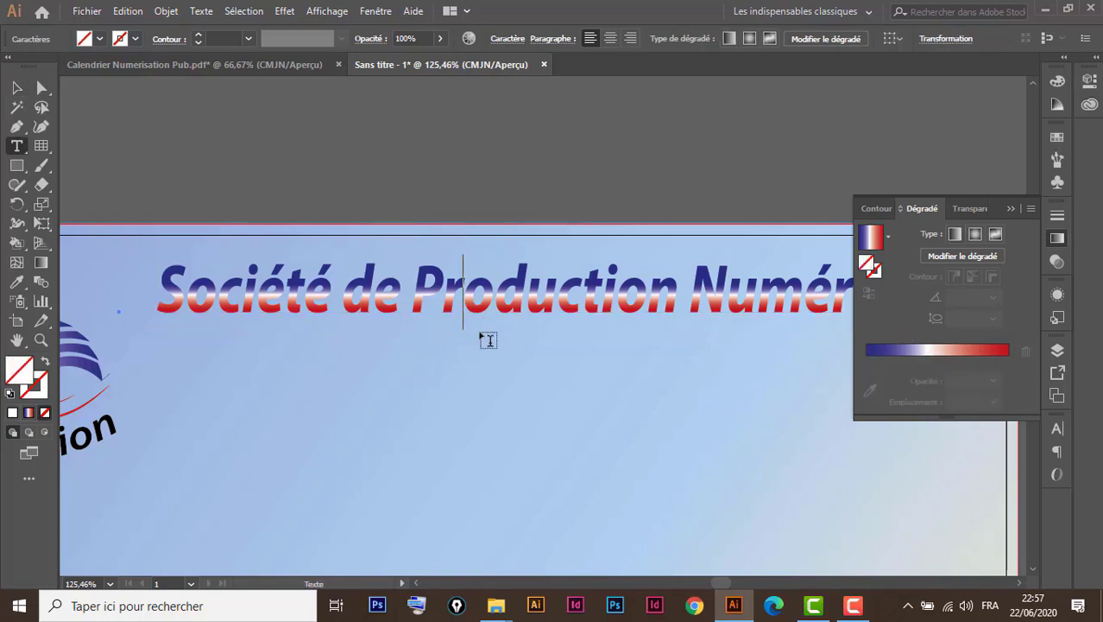
type("aaa")
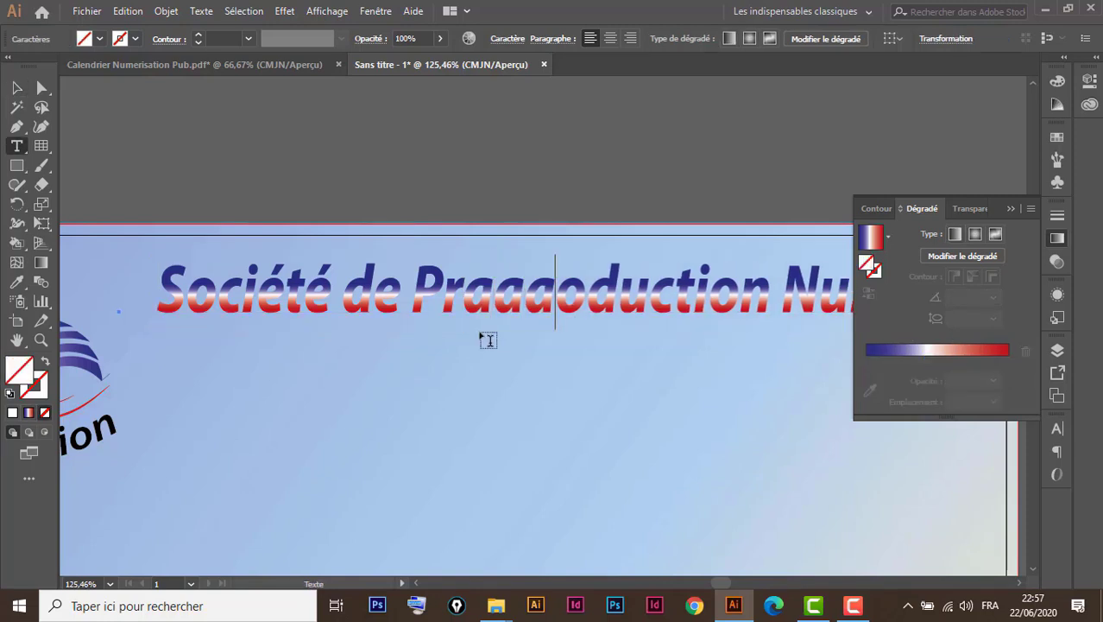
type("rr")
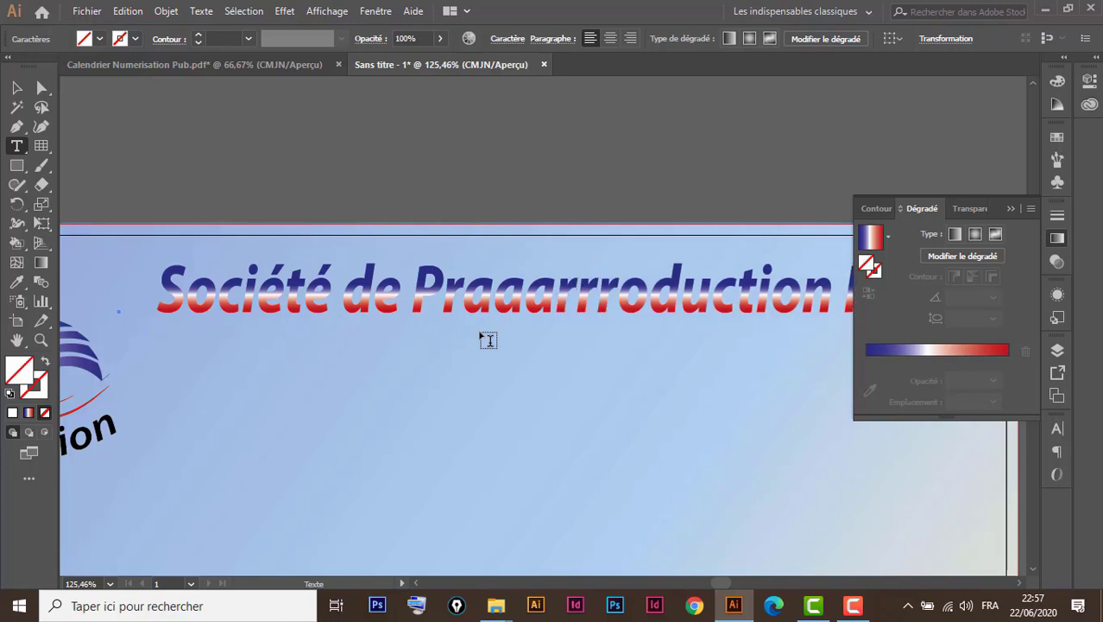
key("BackSpace")
key("BackSpace")
key("BackSpace")
key("BackSpace")
key("Escape")
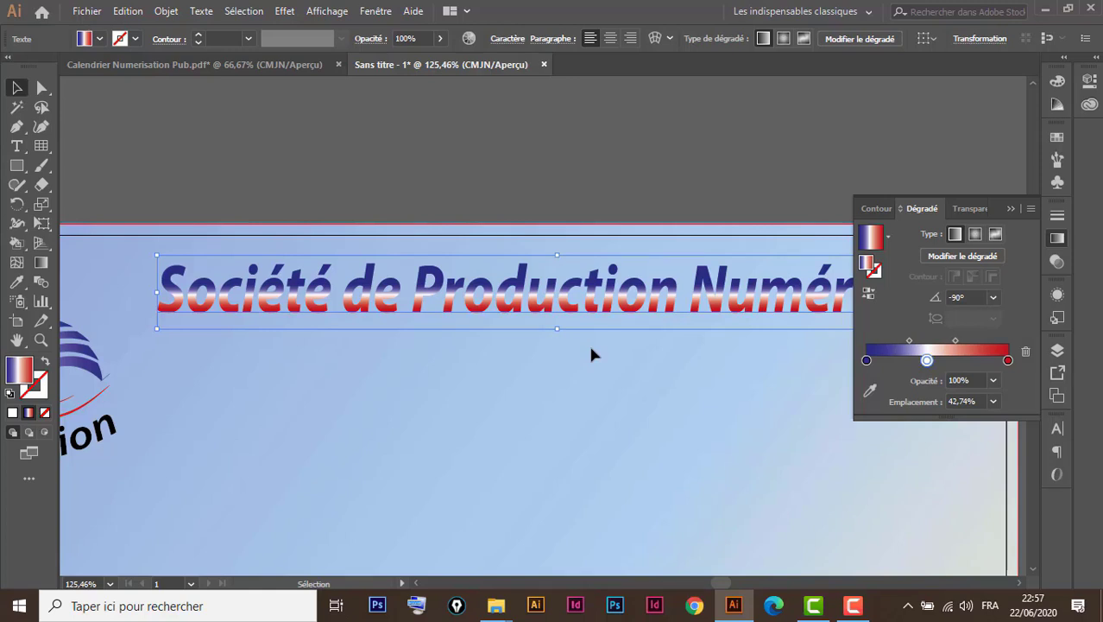
Zoom out and switch to the Calendrier Numerisation Pub.pdf reference document.
key("ctrl+minus")
key("ctrl+minus")
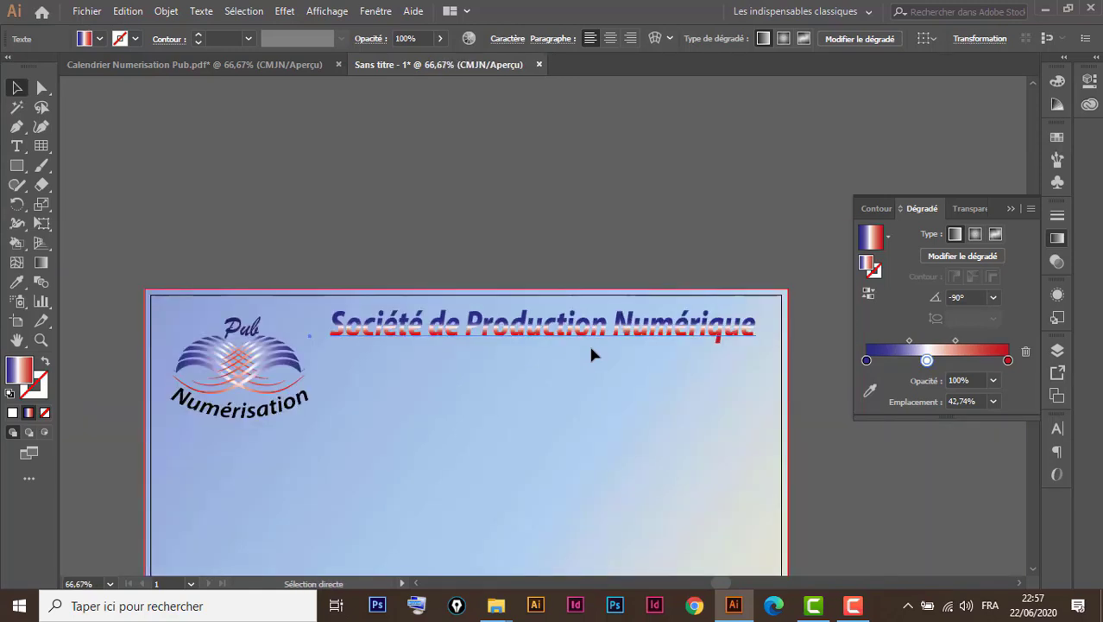
key("v")
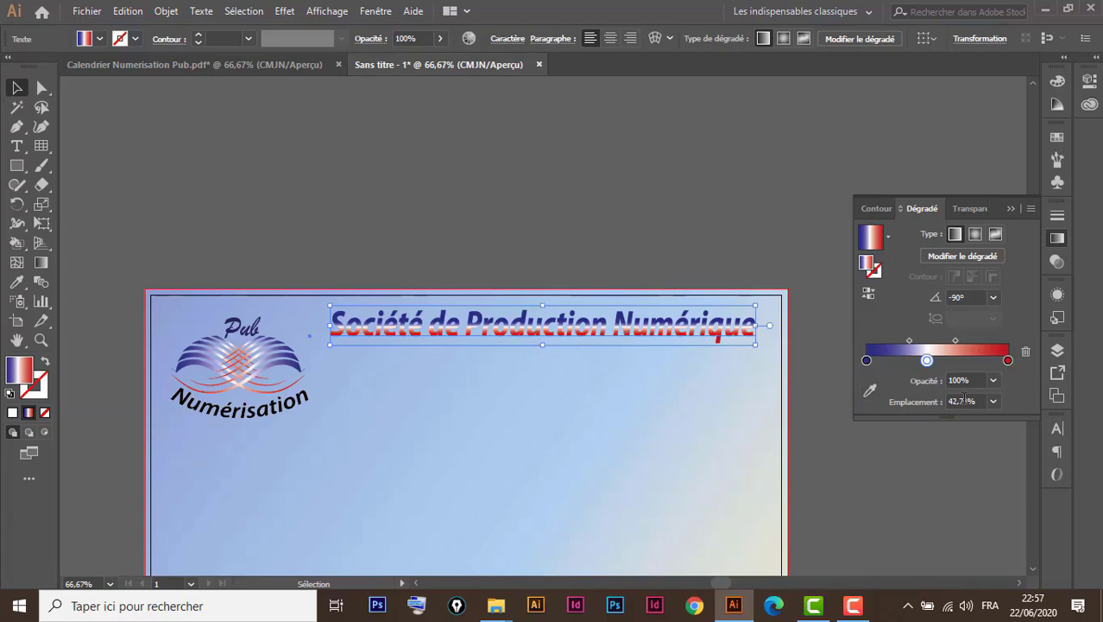
left_click(1010, 210)
left_click(304, 67)
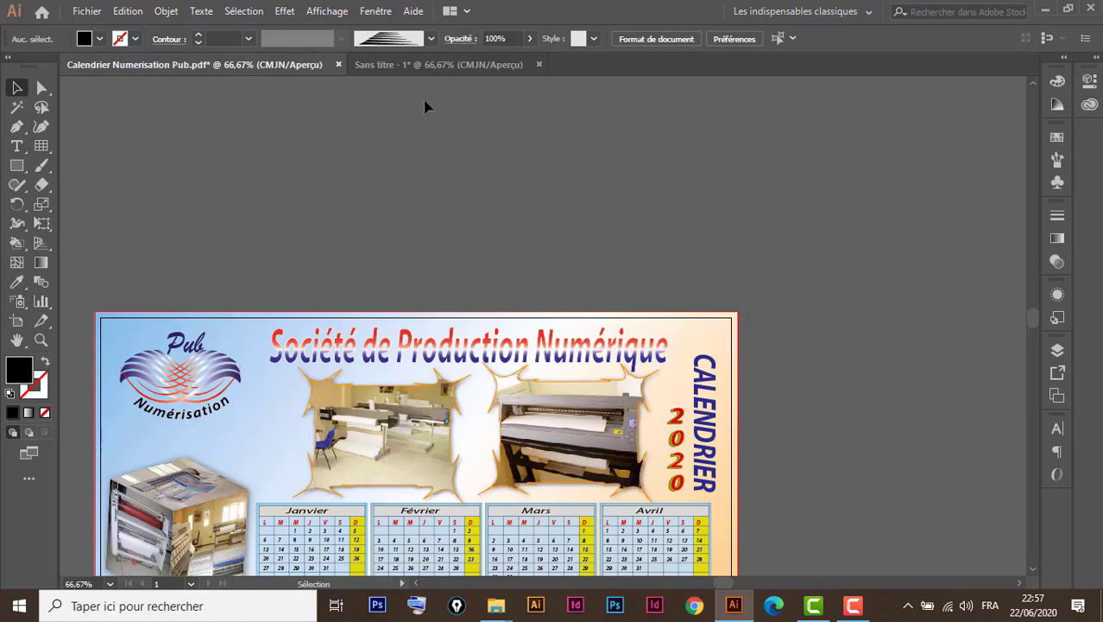
Back in the untitled document, draw a rectangle just below the title.
left_click(427, 66)
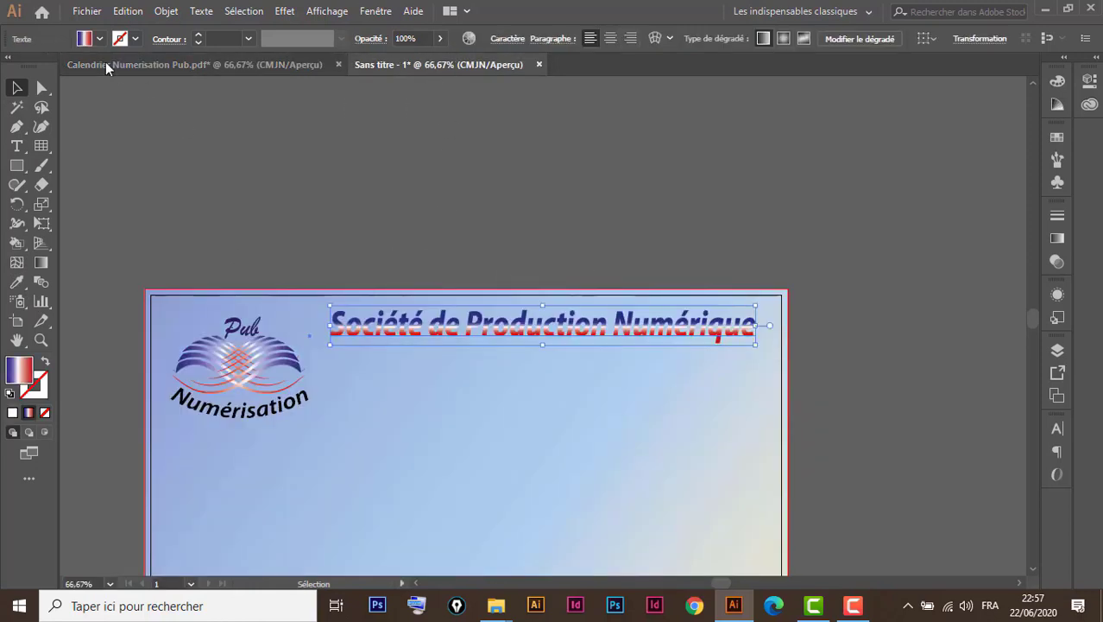
left_click(16, 165)
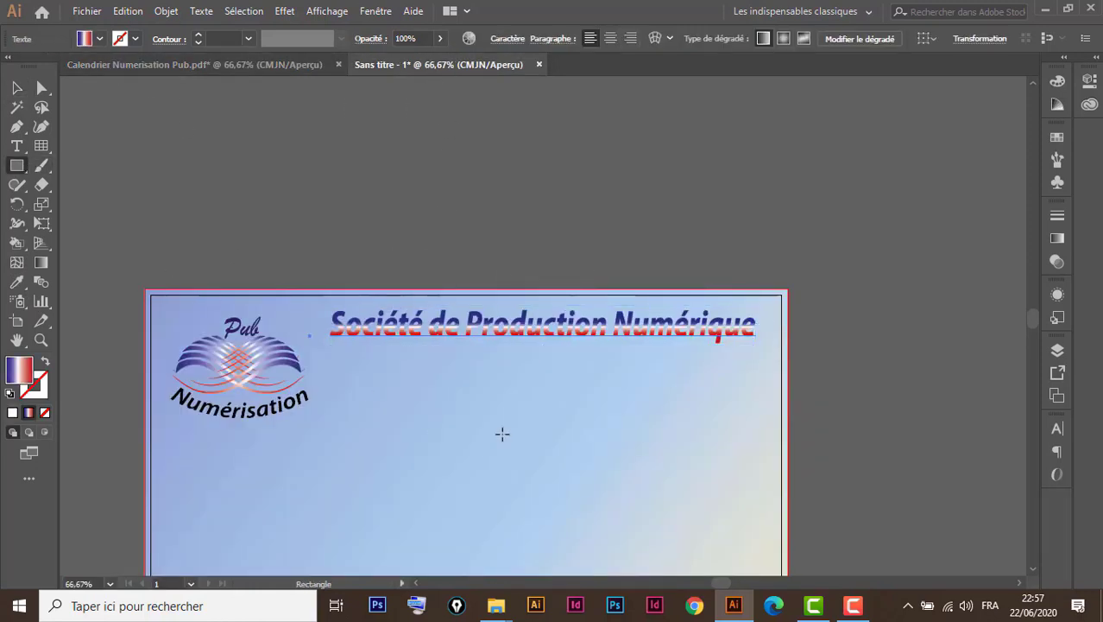
left_click_drag(413, 346, 517, 423)
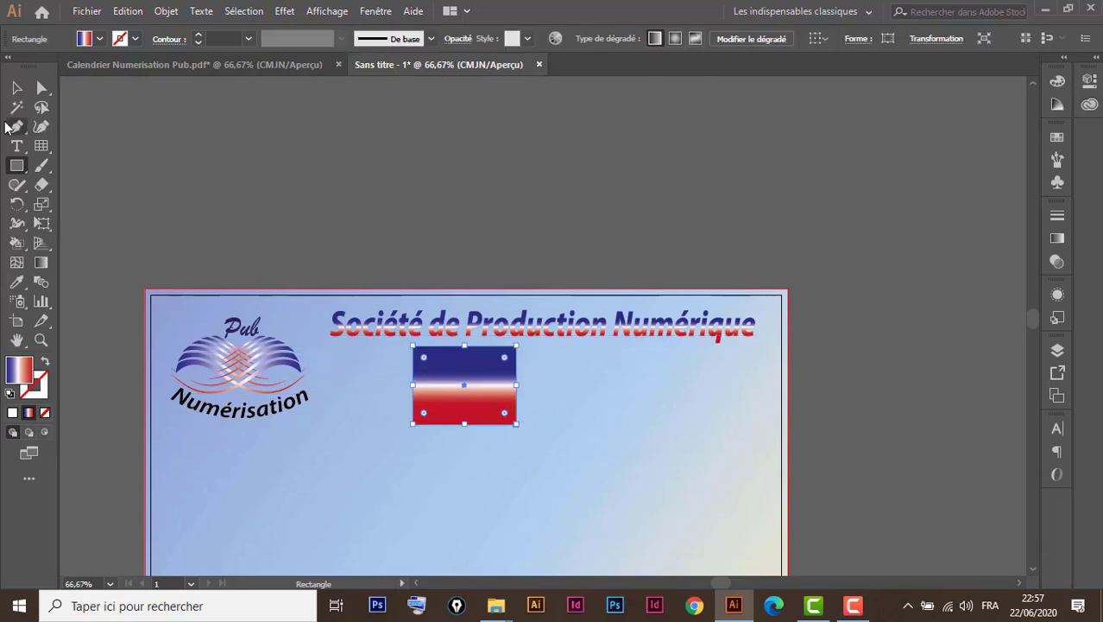
left_click(19, 89)
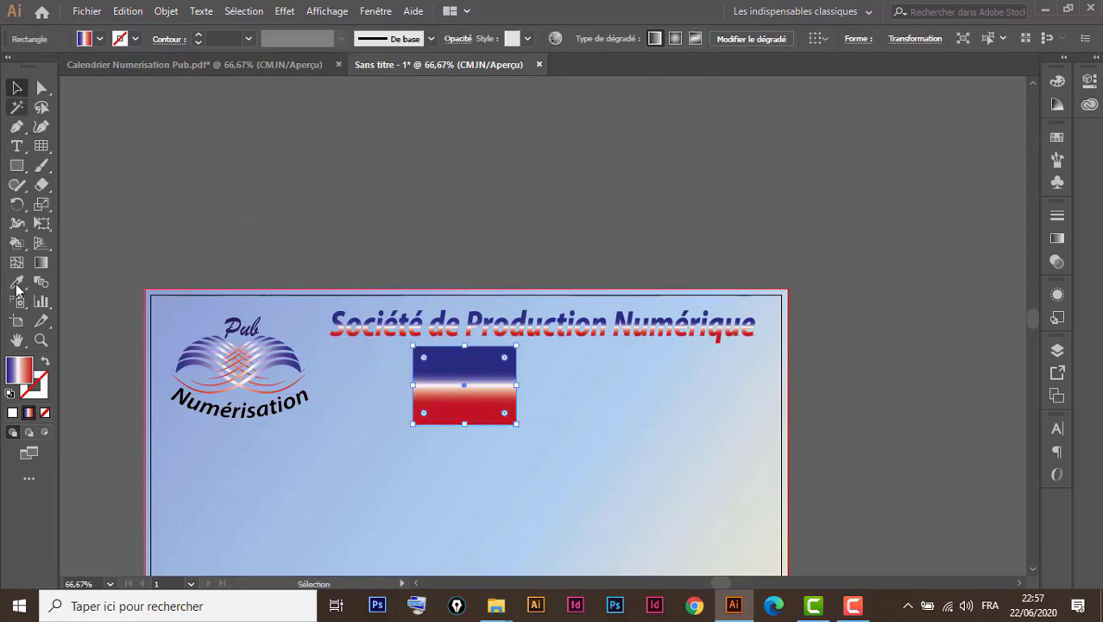
Give the rectangle a yellow fill and no stroke, checking the reference calendar.
left_click(10, 393)
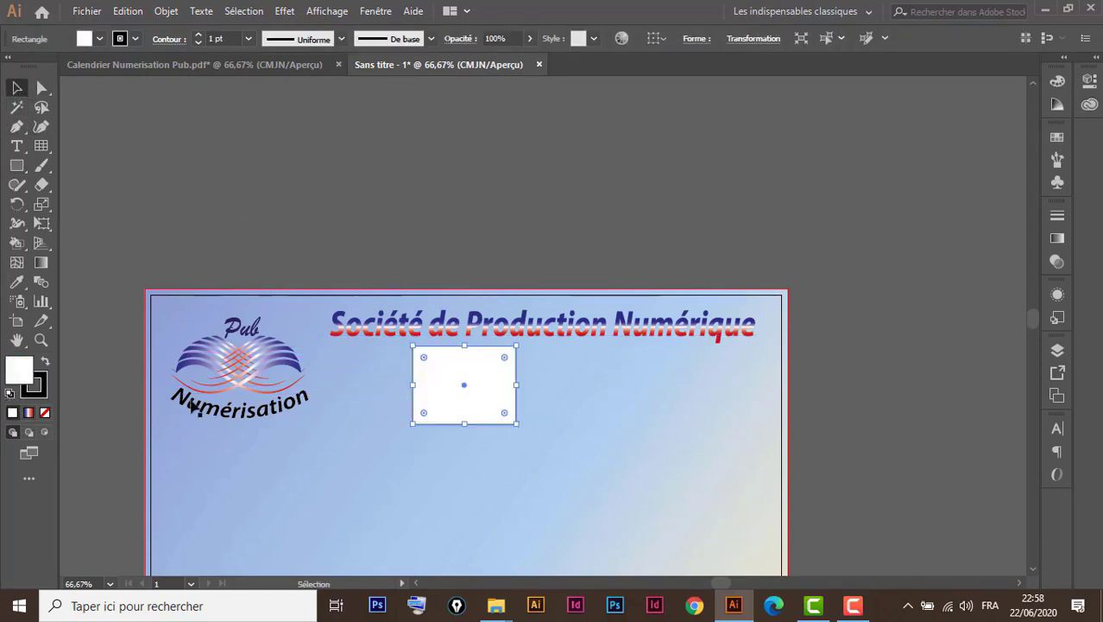
left_click(45, 412)
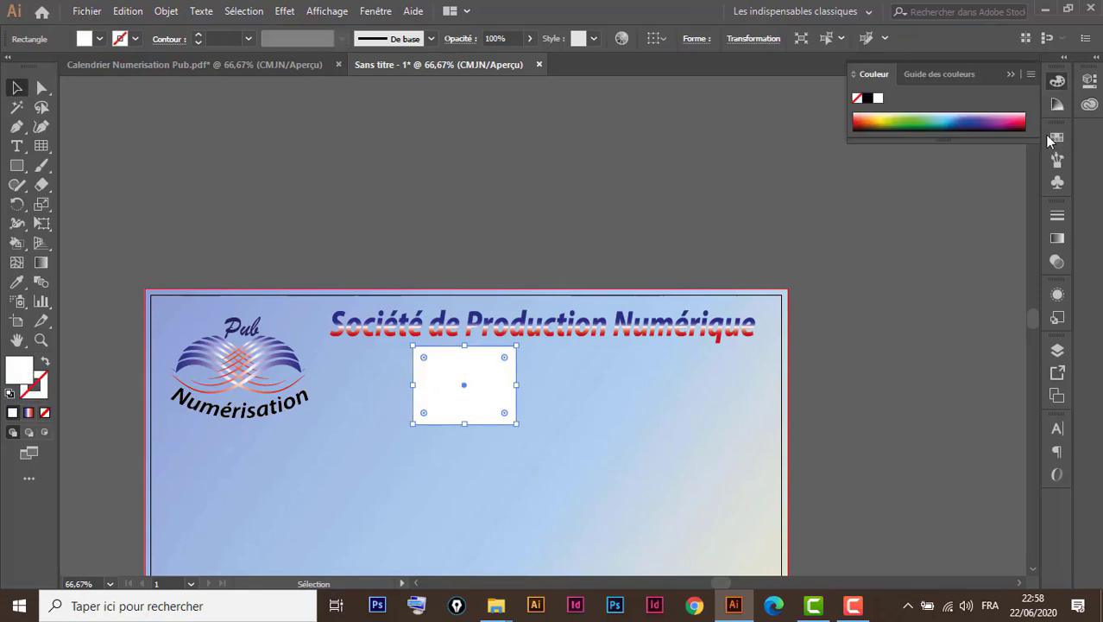
left_click(883, 121)
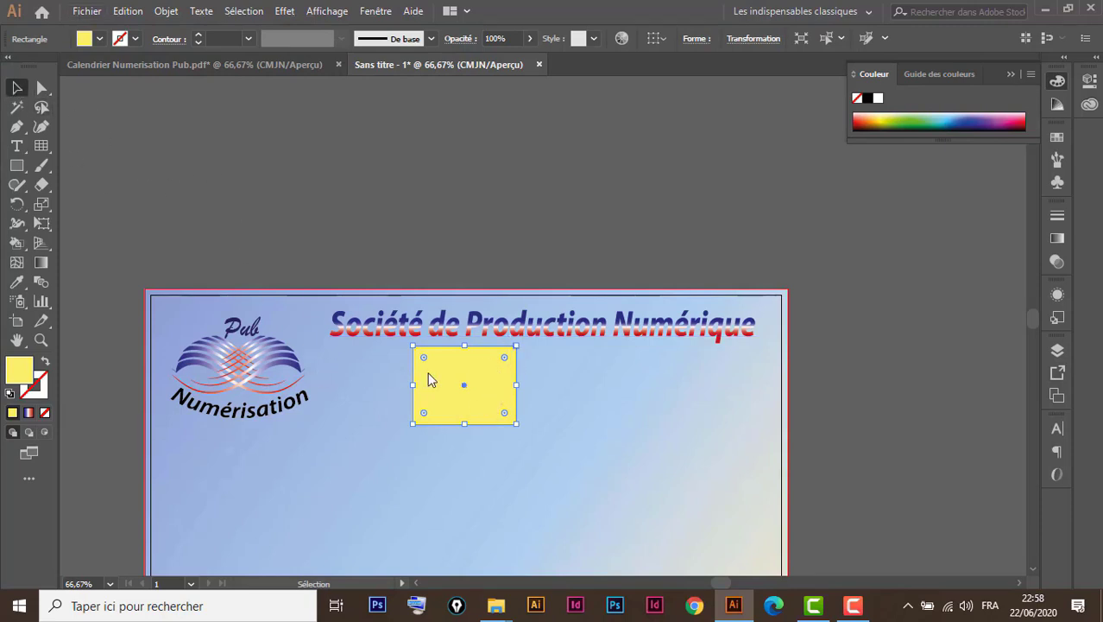
left_click(290, 64)
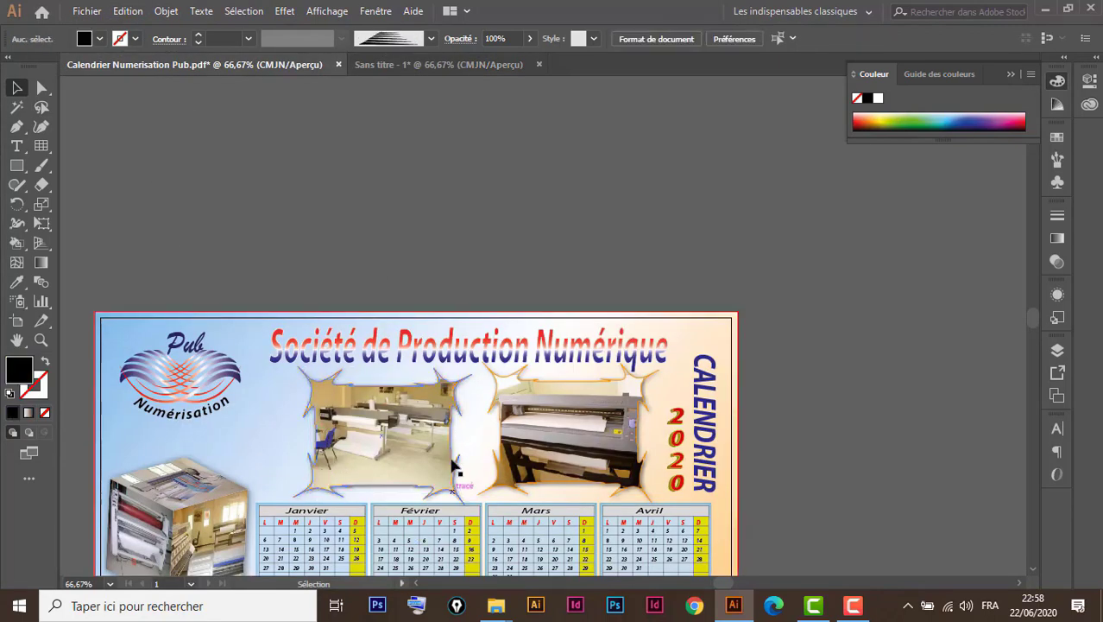
left_click(417, 73)
Spike all four corners of the yellow rectangle with the Crystallize warp tool.
key("ctrl+space")
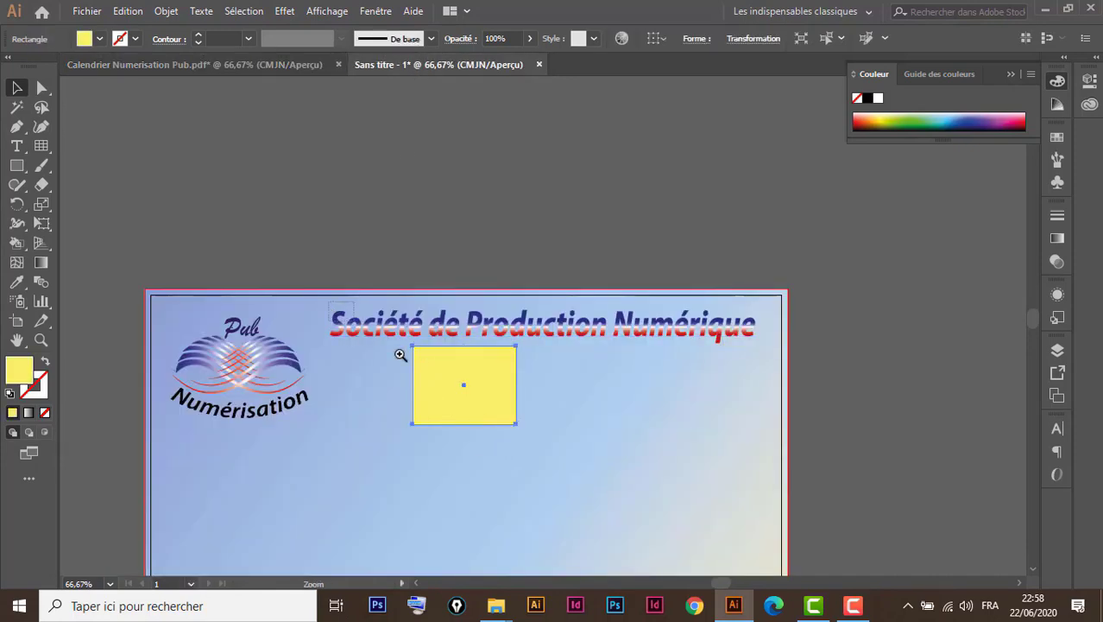
left_click_drag(327, 344, 566, 462)
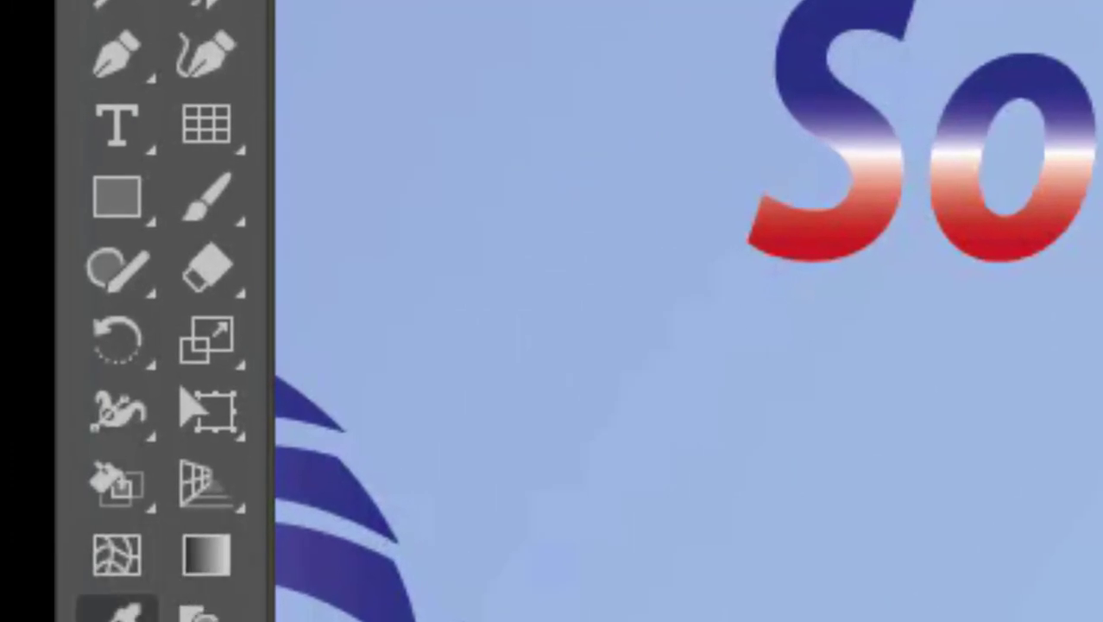
left_click(117, 405)
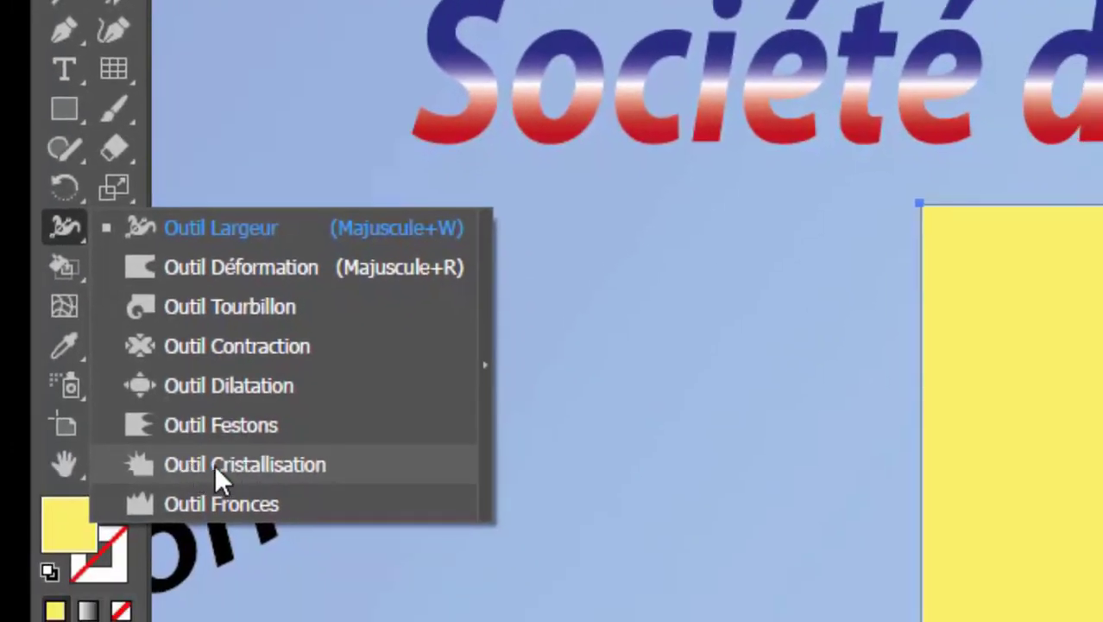
left_click(215, 465)
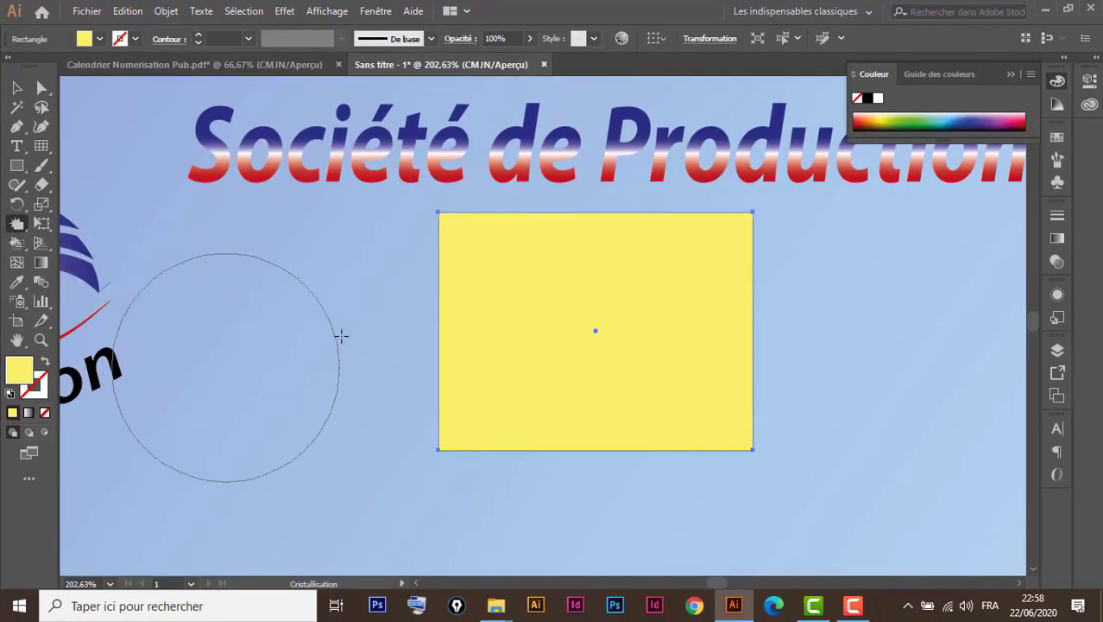
left_click(456, 229)
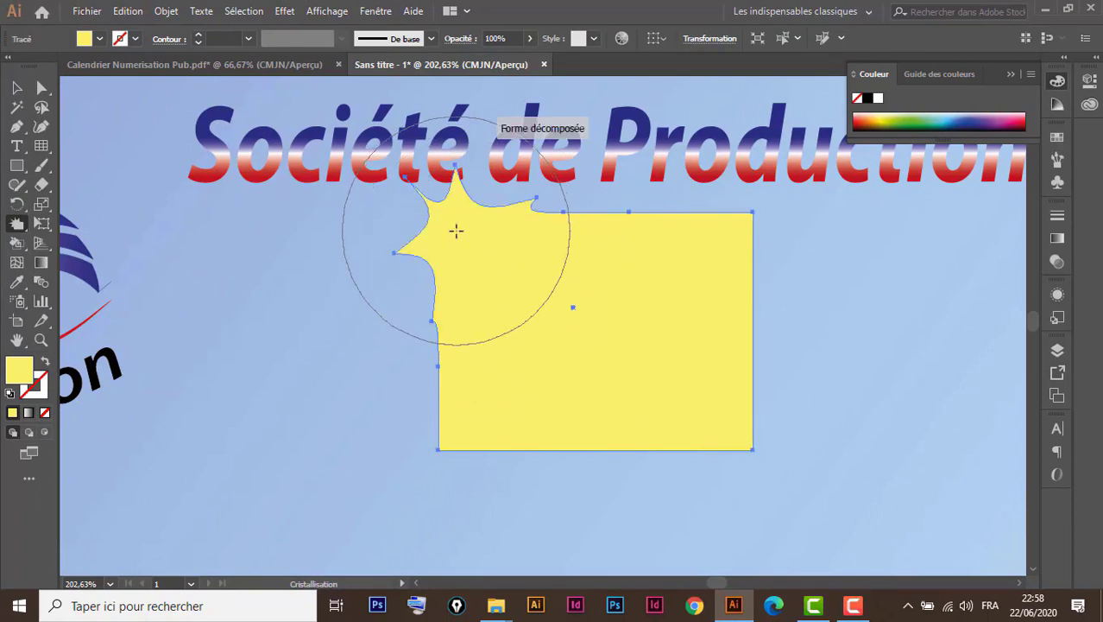
left_click_drag(453, 434, 488, 438)
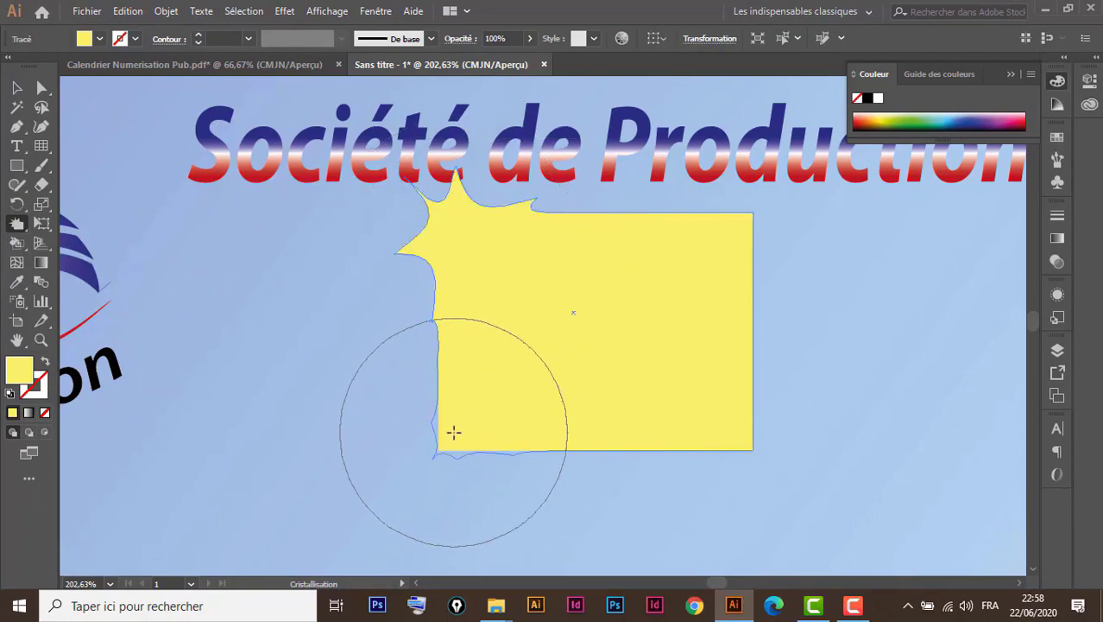
left_click_drag(734, 439, 739, 437)
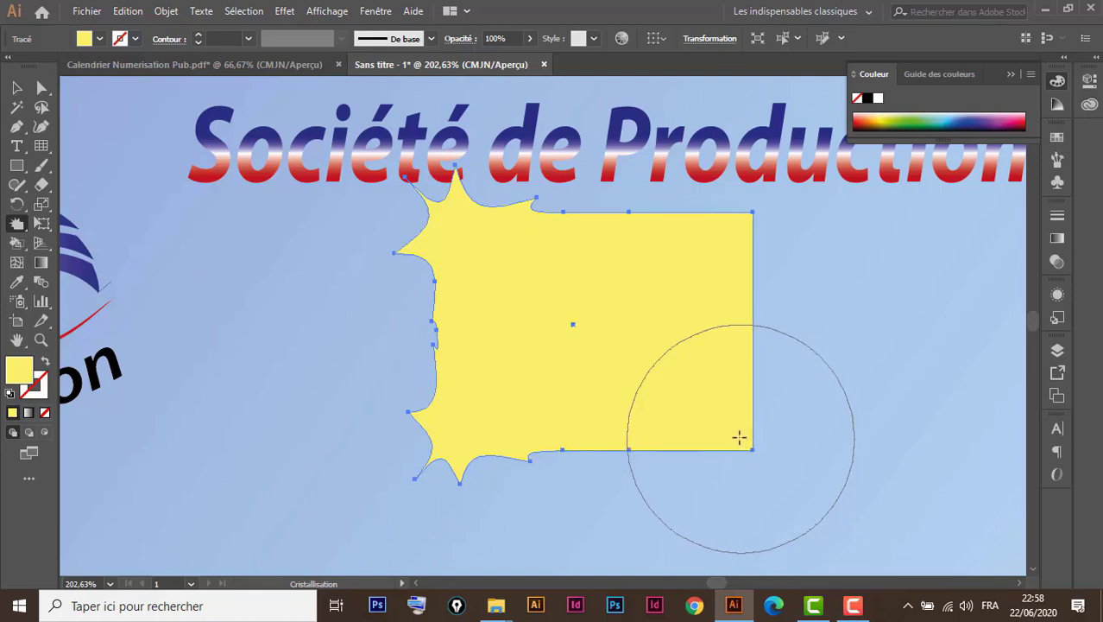
left_click(740, 228)
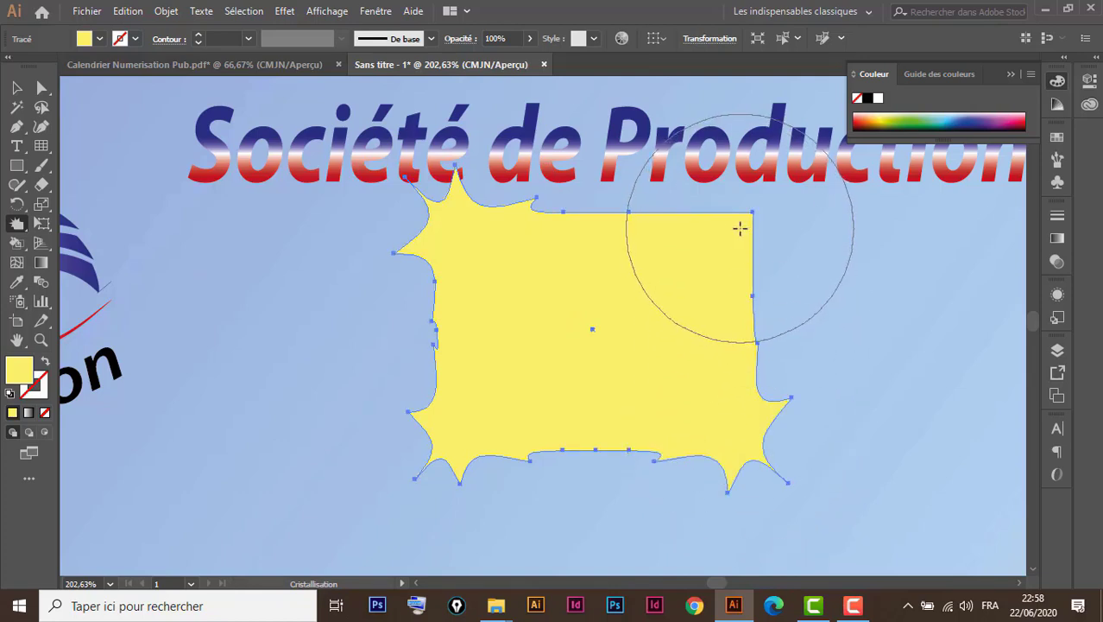
left_click(17, 87)
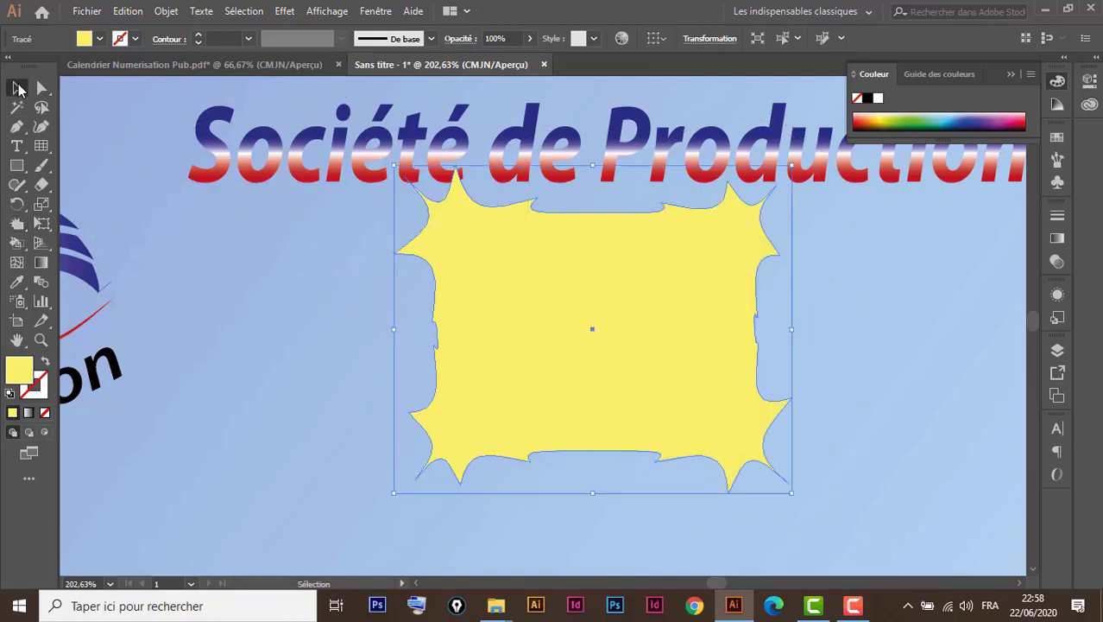
Duplicate the jagged yellow frame to the right of the first one.
key("ctrl+minus")
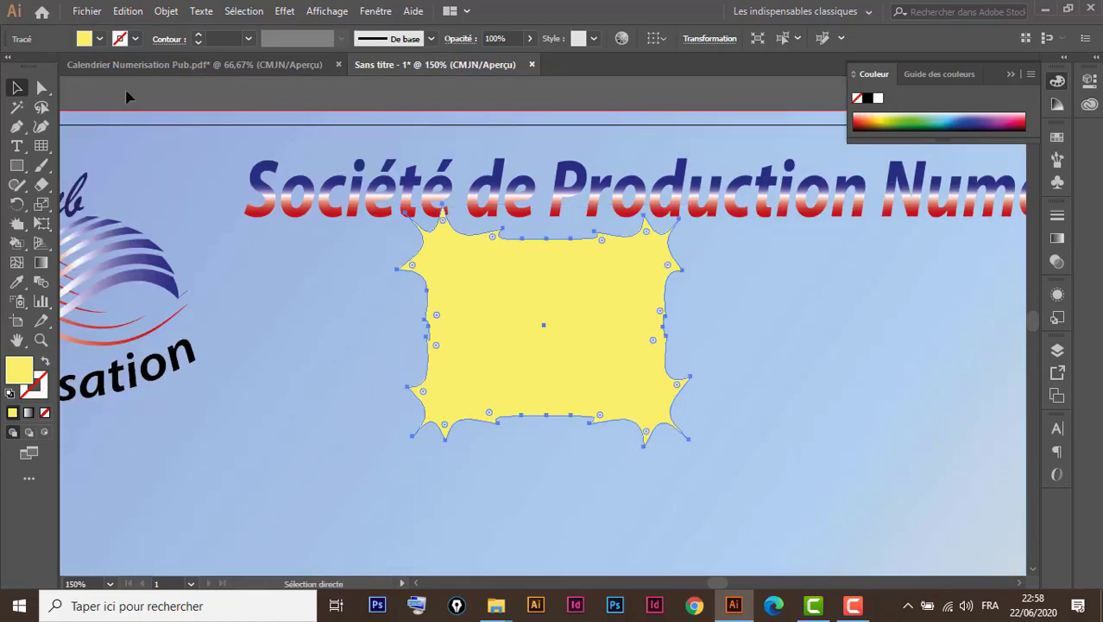
key("ctrl+minus")
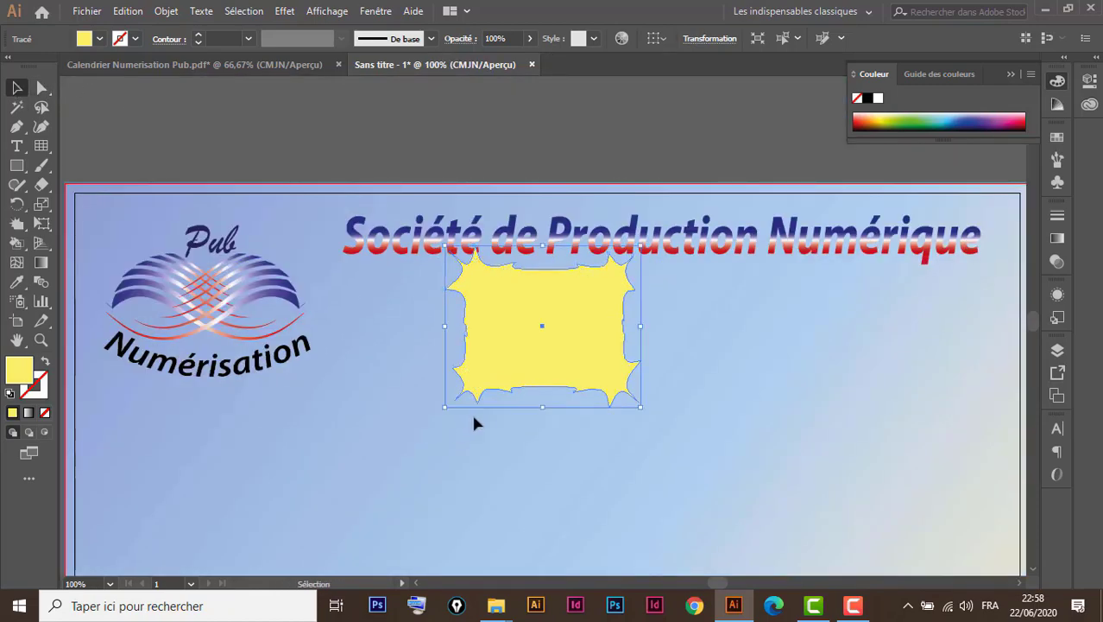
left_click_drag(500, 310, 736, 324)
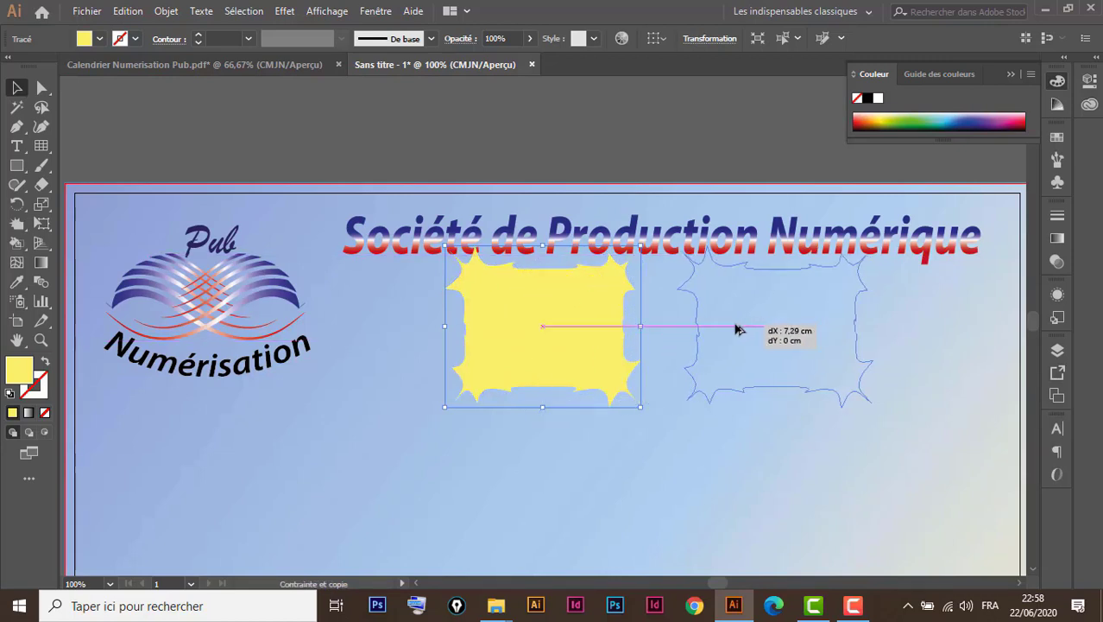
left_click_drag(736, 327, 747, 328)
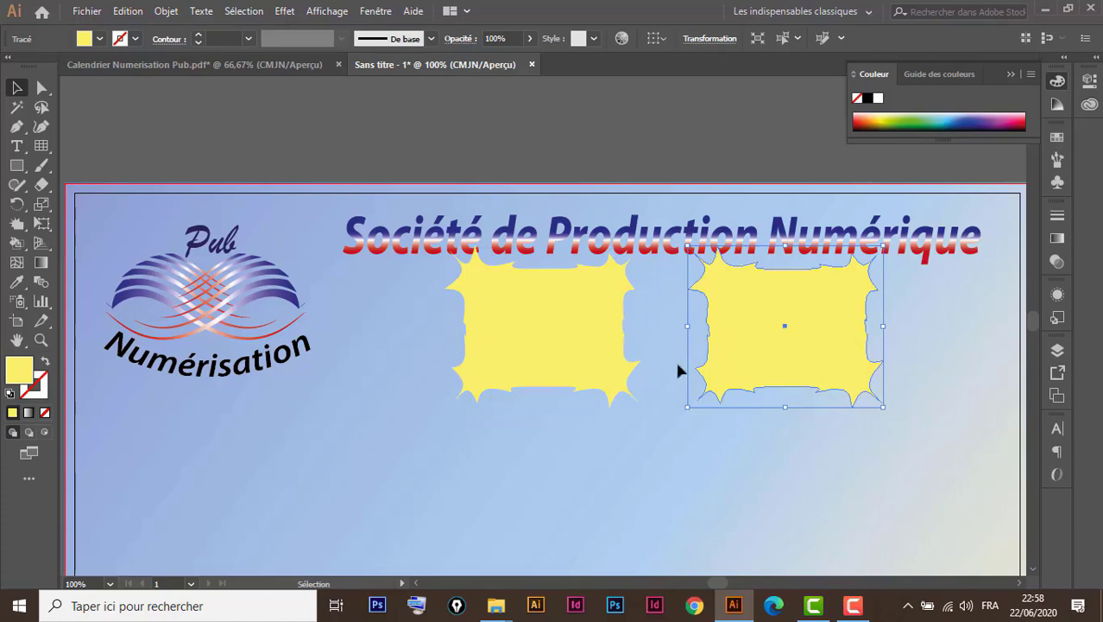
Deselect everything and open the Fichier > Importer image dialog.
left_click(390, 376)
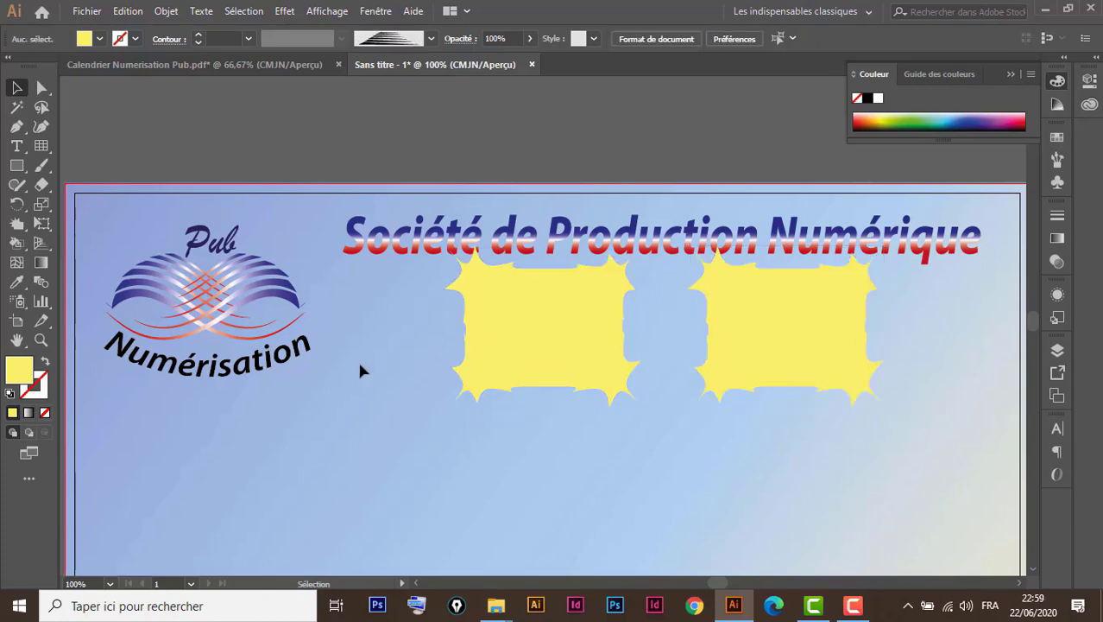
left_click(80, 13)
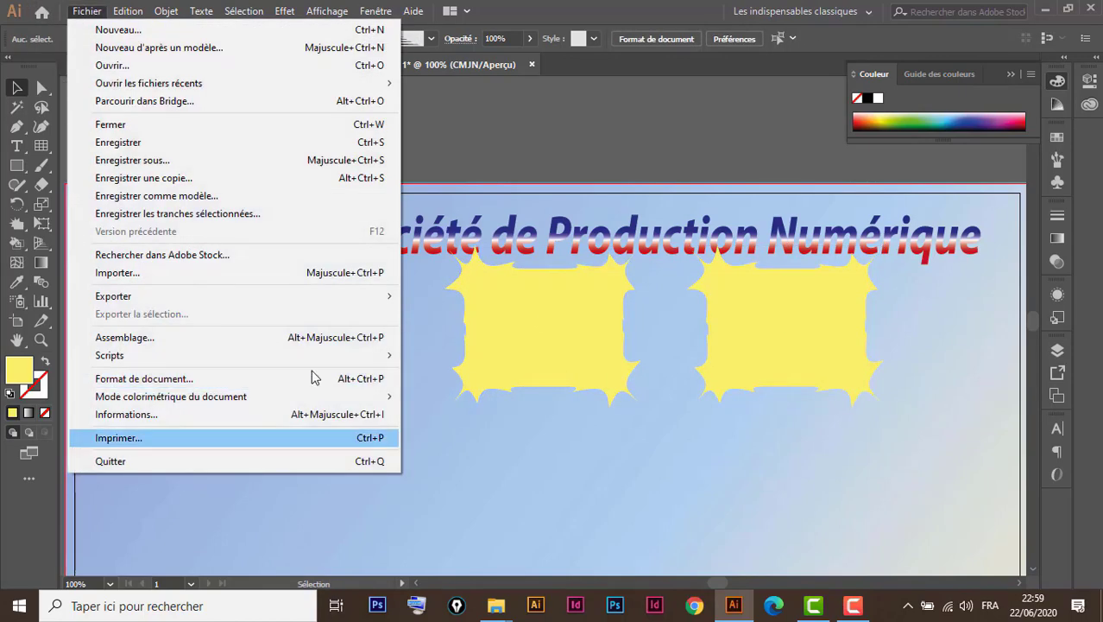
left_click(172, 273)
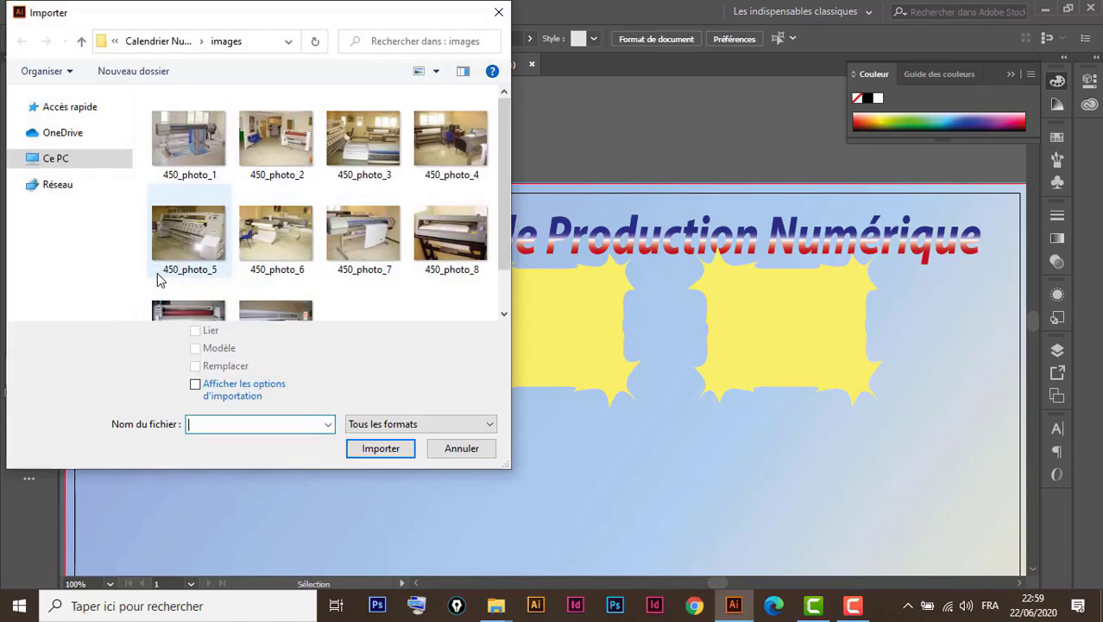
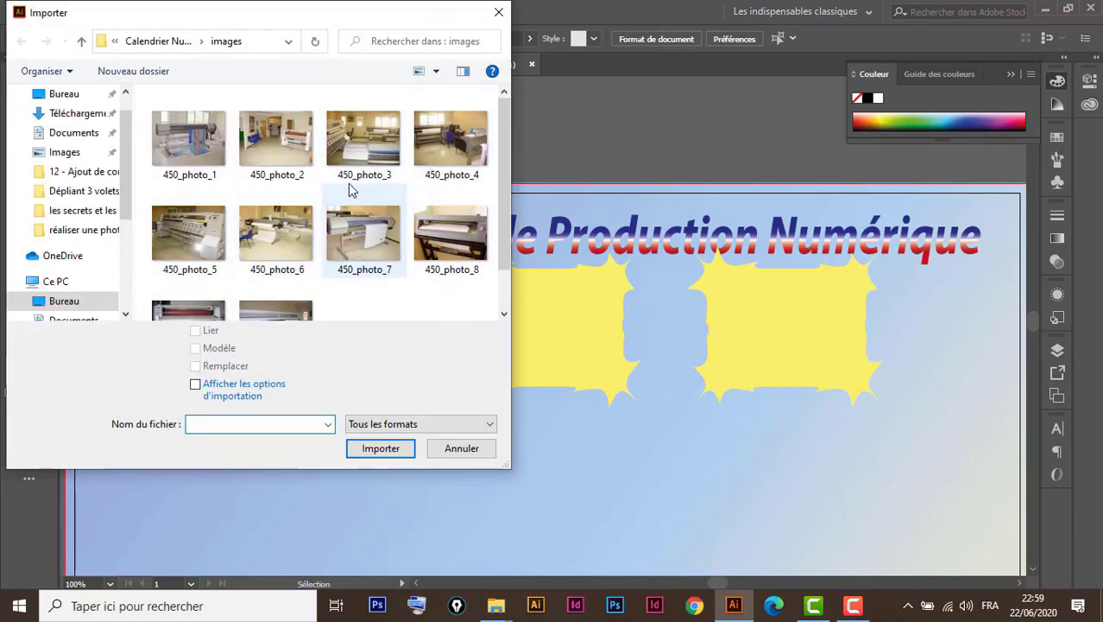
Place the photos 450_photo_6 and 450_photo_7 on the poster.
left_click(273, 250)
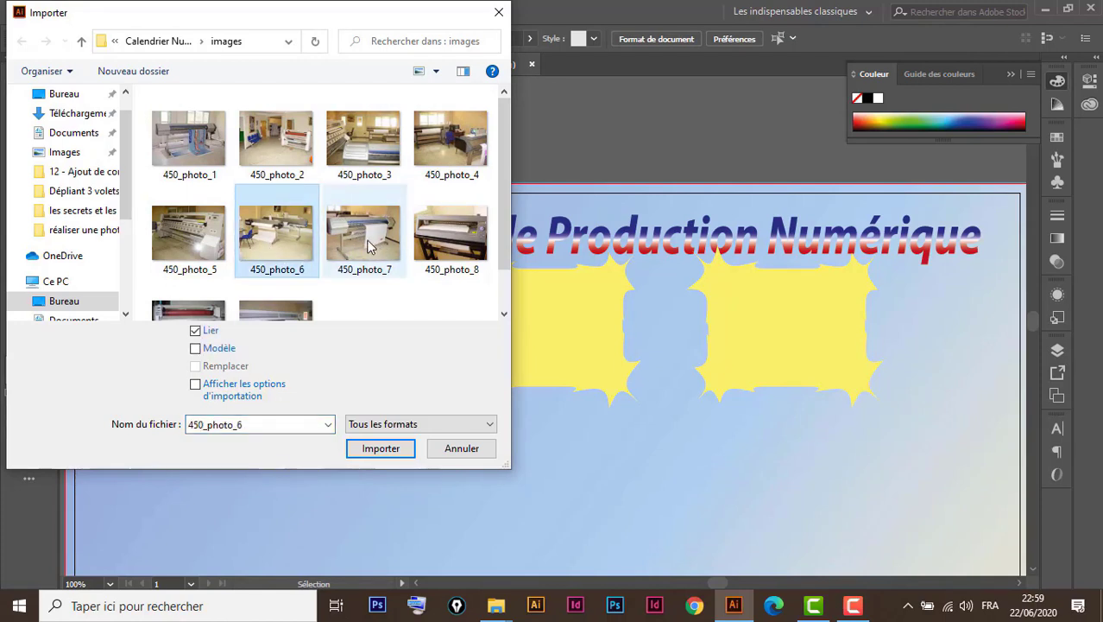
left_click(365, 241, "ctrl")
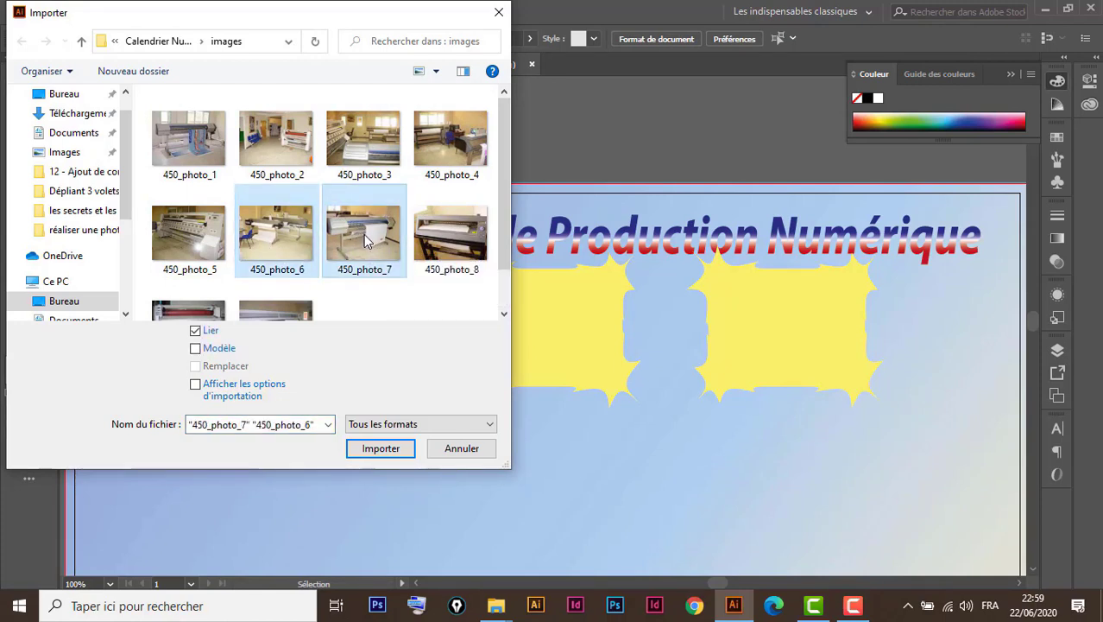
left_click(381, 448)
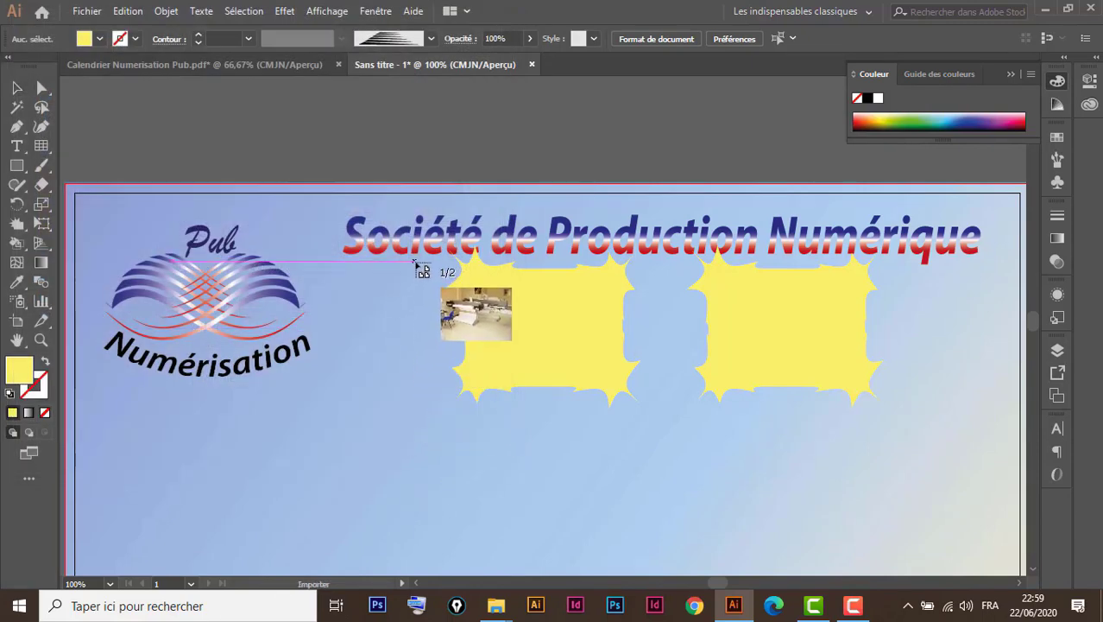
left_click(415, 260)
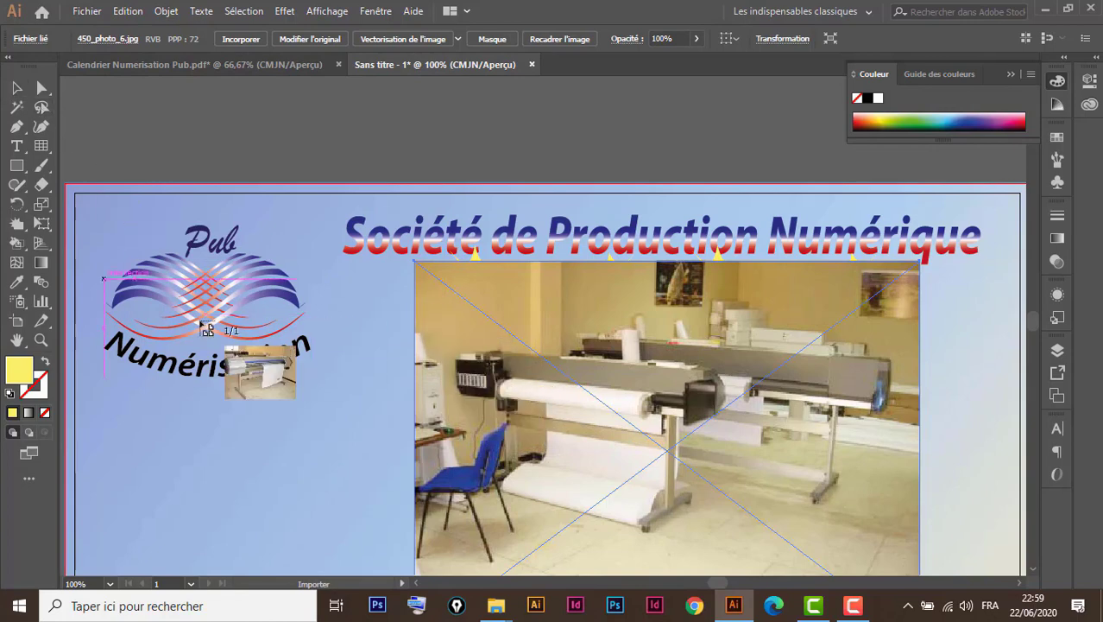
left_click(342, 254)
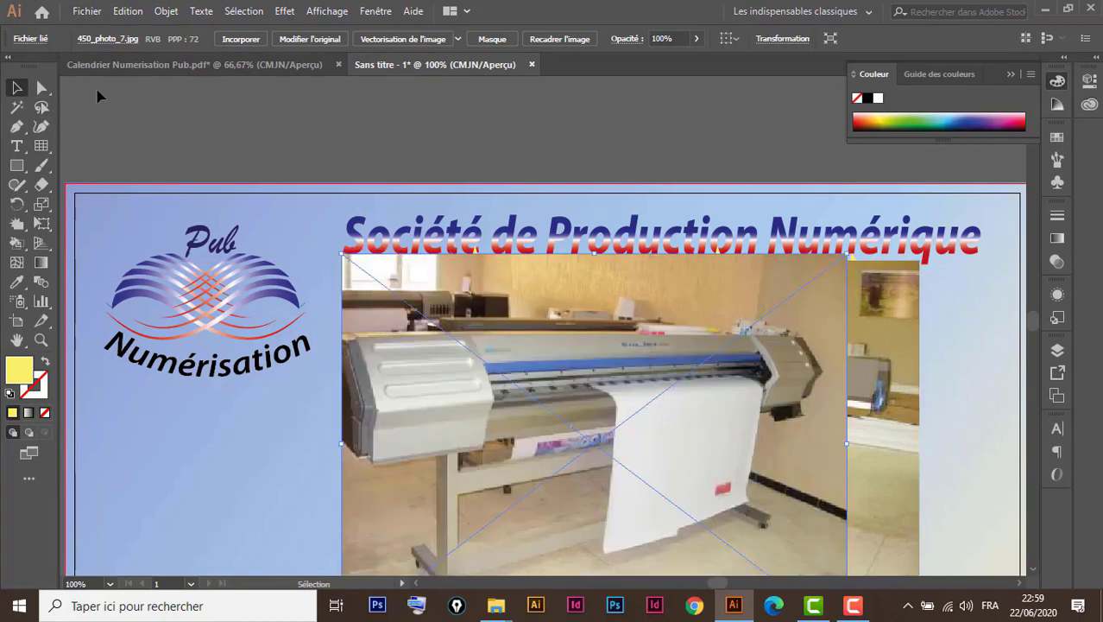
Embed both photos and shrink them to about 6 cm wide below the stars.
scroll(518, 328, "down", 5)
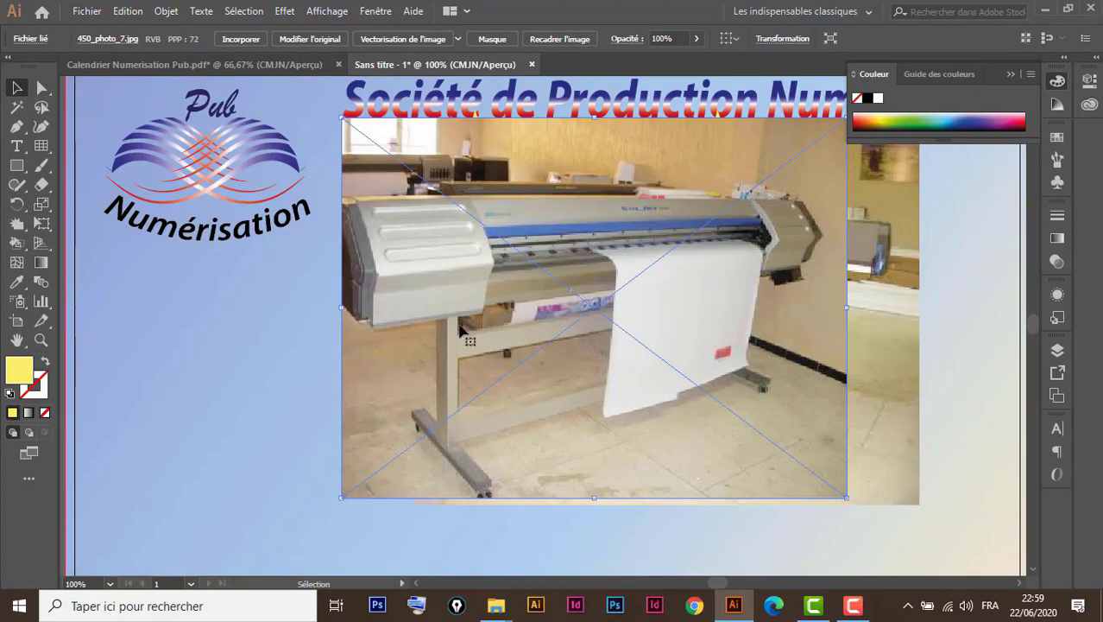
left_click_drag(963, 336, 665, 462)
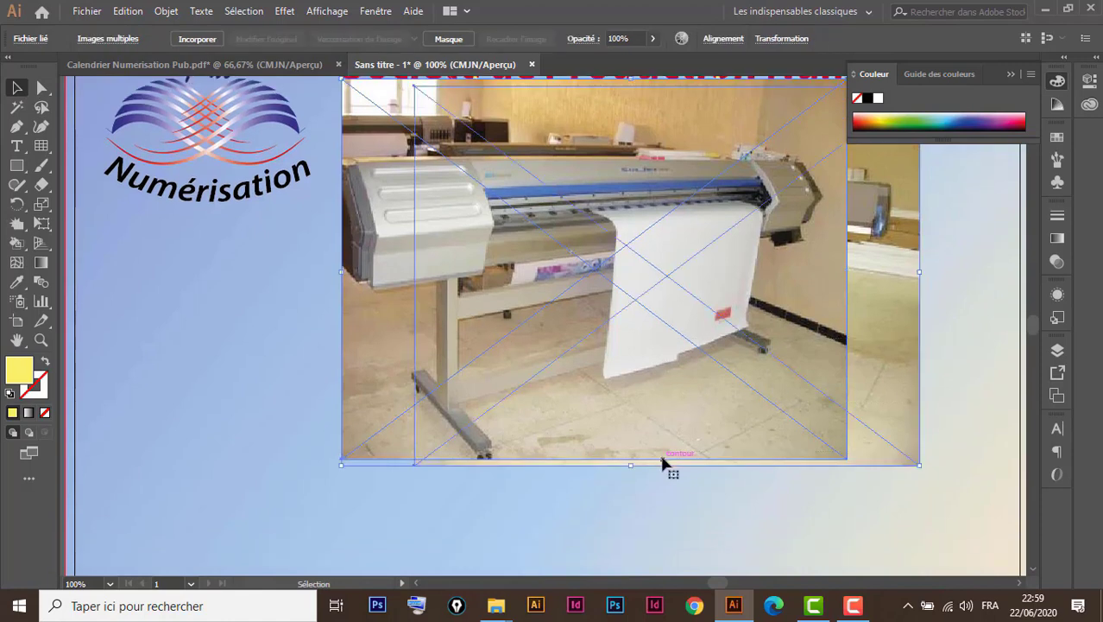
left_click(196, 41)
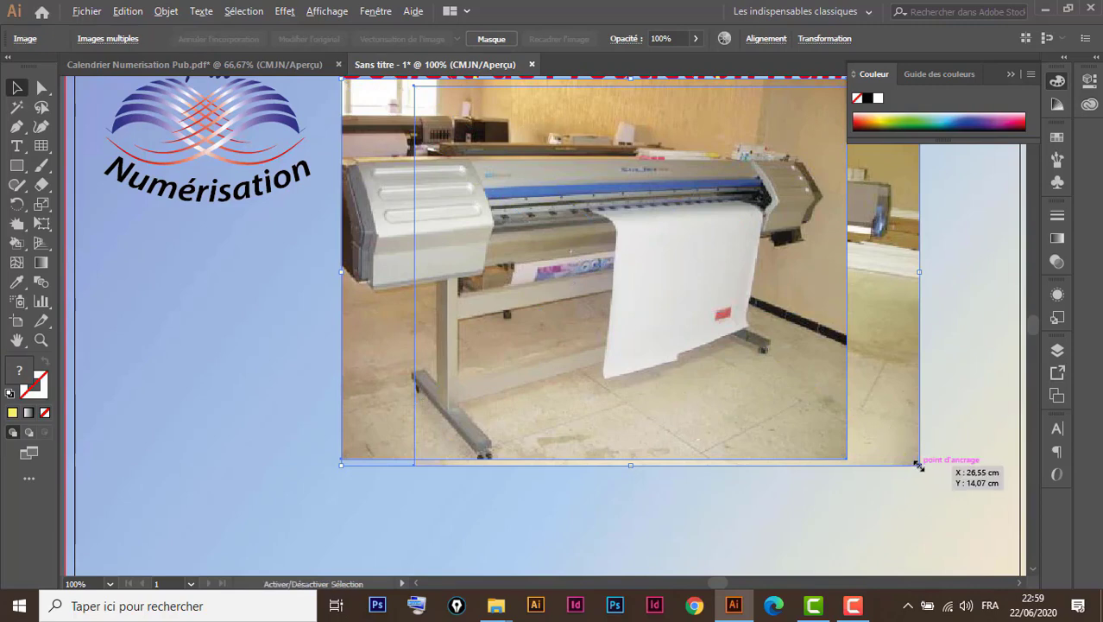
left_click_drag(919, 465, 786, 334)
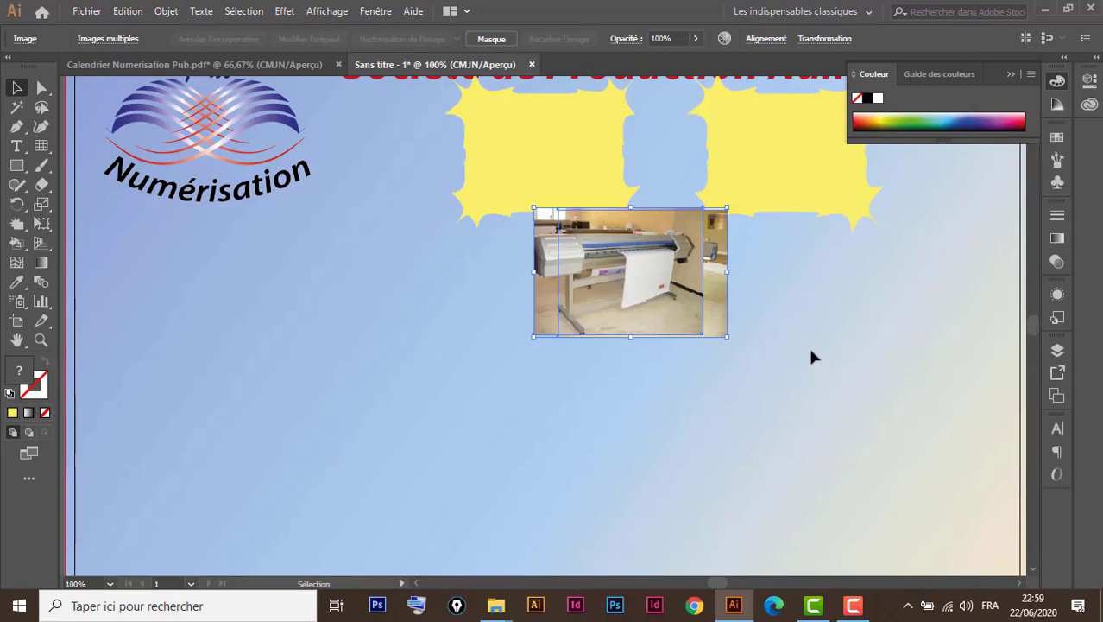
scroll(816, 406, "up", 4)
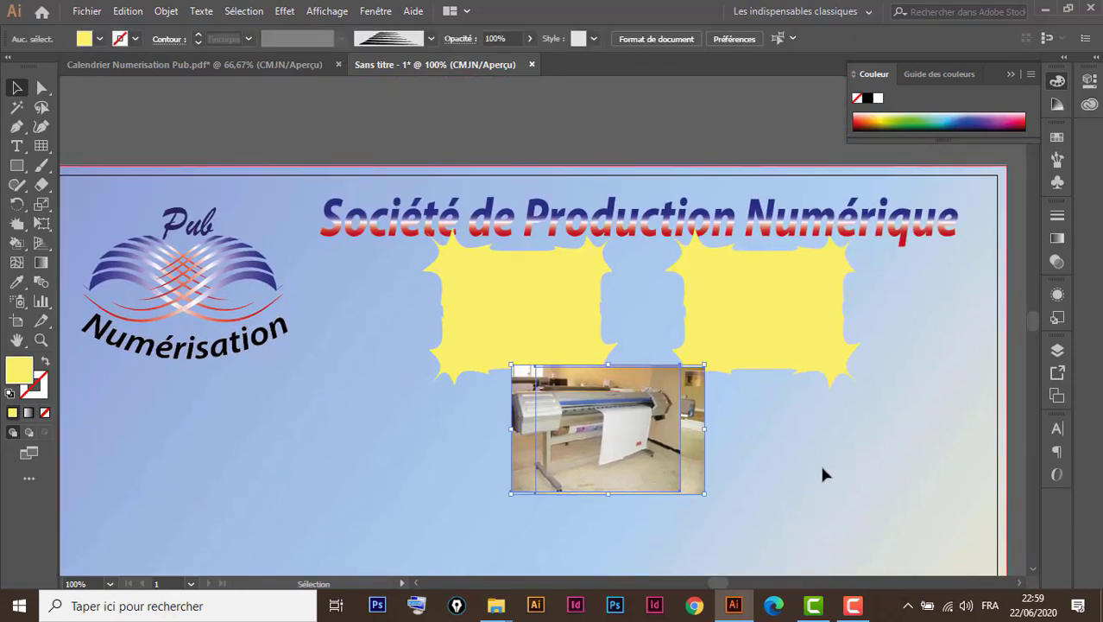
Move each photo onto a yellow star and bring the right star in front of its photo.
left_click_drag(654, 410, 575, 276)
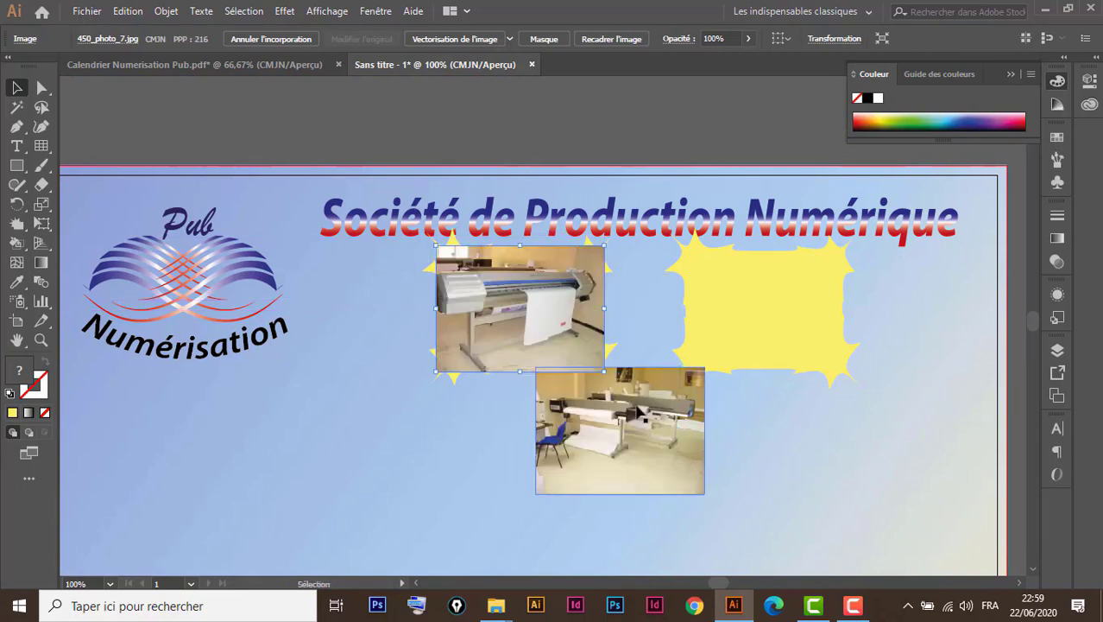
mouse_move(644, 433)
left_mouse_down()
mouse_move(776, 312)
mouse_move(799, 335)
left_mouse_up()
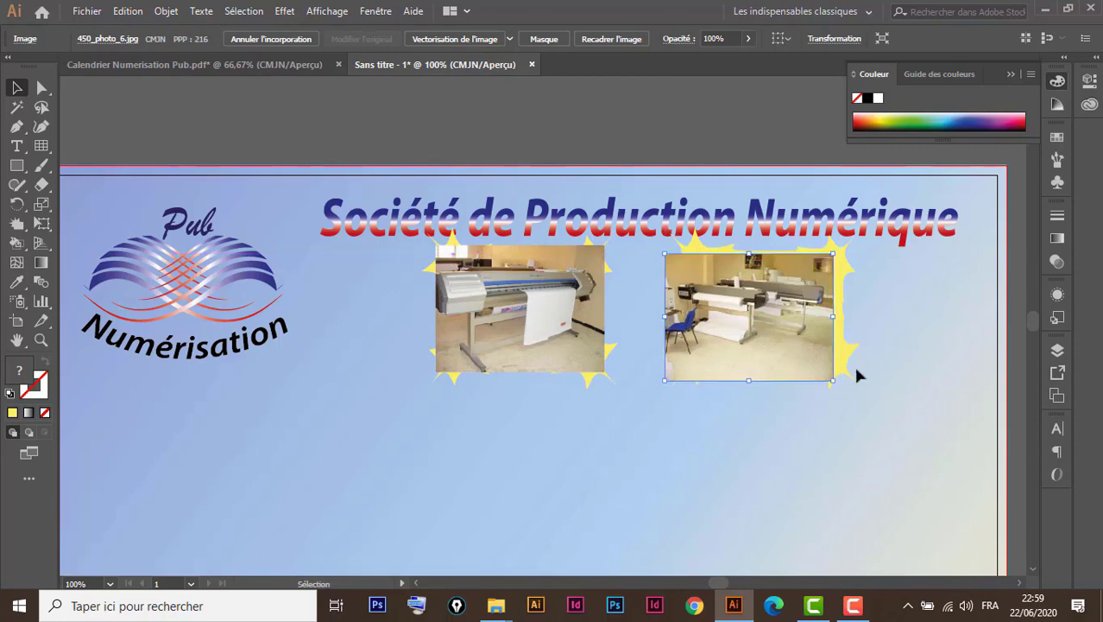
left_click(849, 345)
right_click(850, 345)
mouse_move(901, 263)
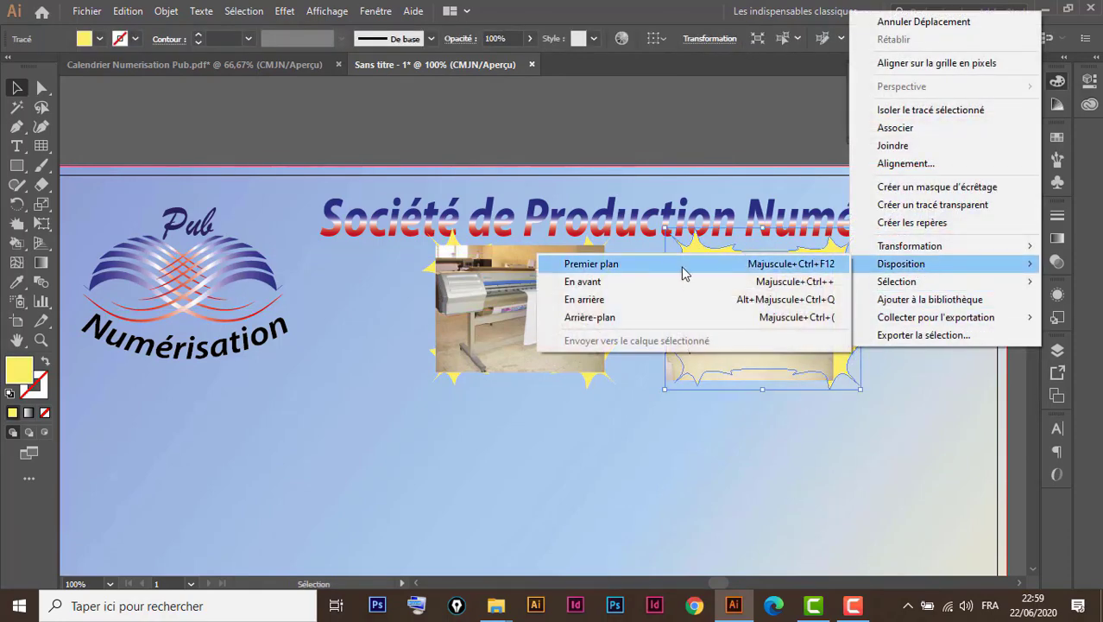
left_click(682, 273)
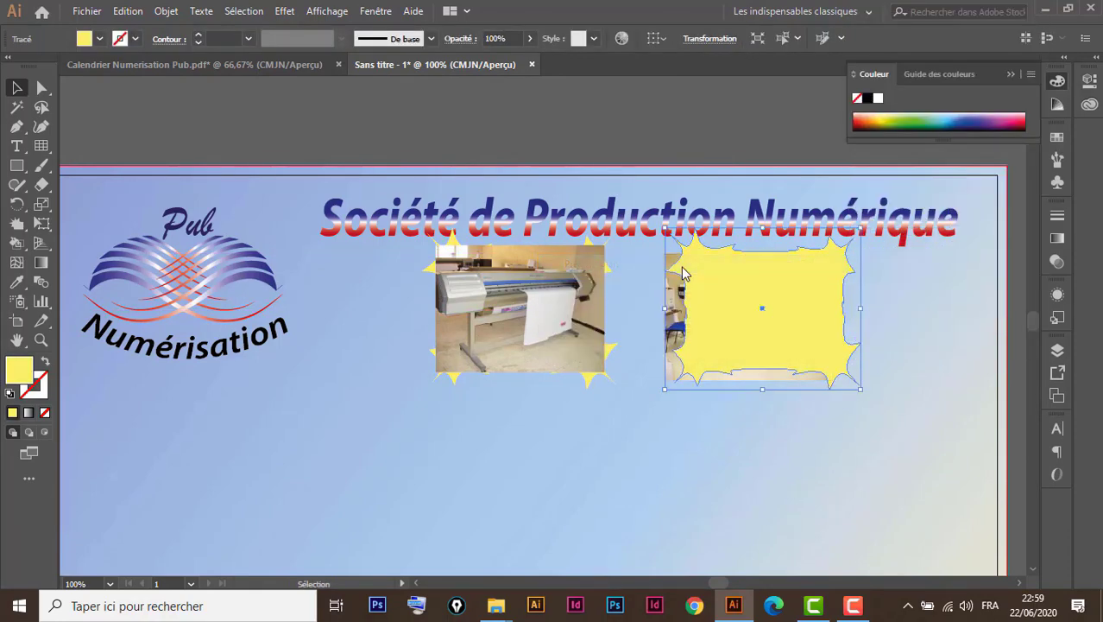
Bring the left star in front of its photo and nudge the right star into place.
left_click(612, 354)
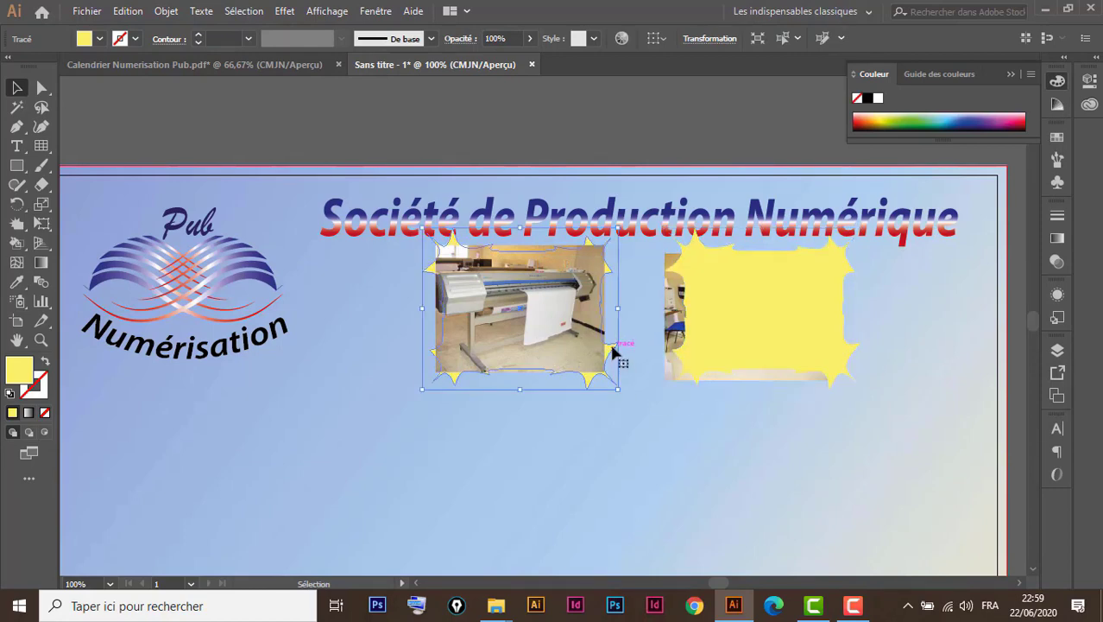
right_click(613, 350)
mouse_move(664, 263)
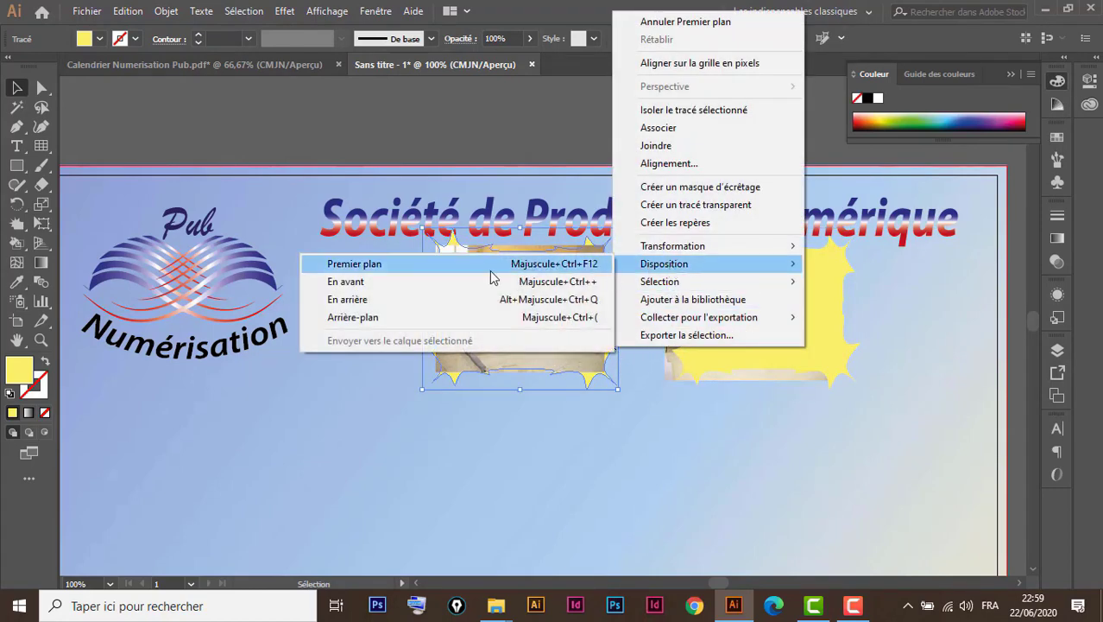
left_click(464, 271)
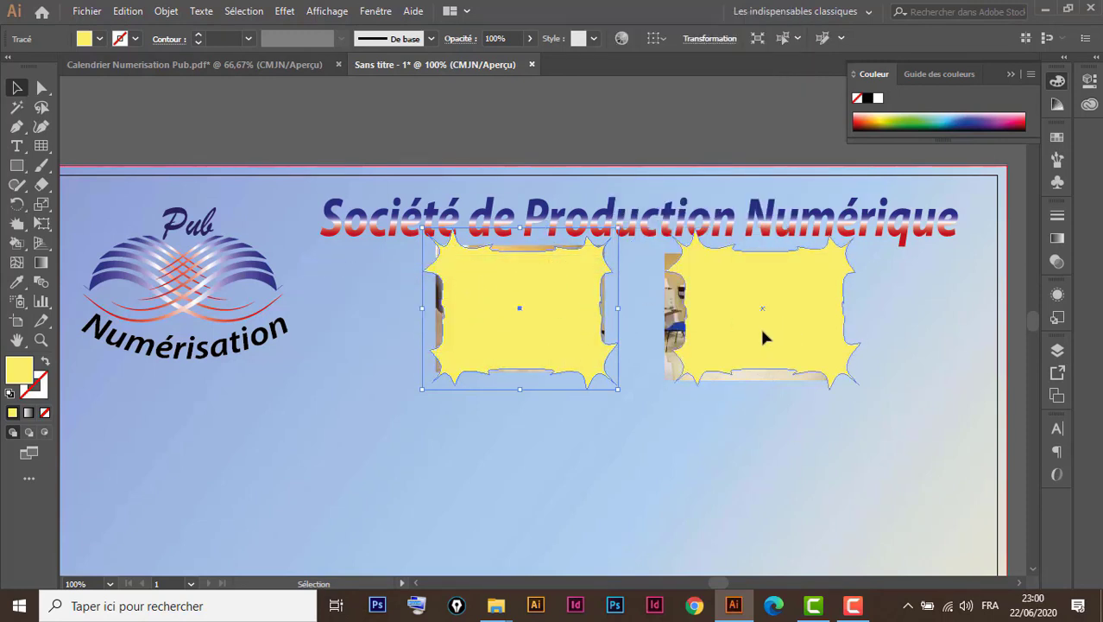
left_click_drag(762, 337, 756, 321)
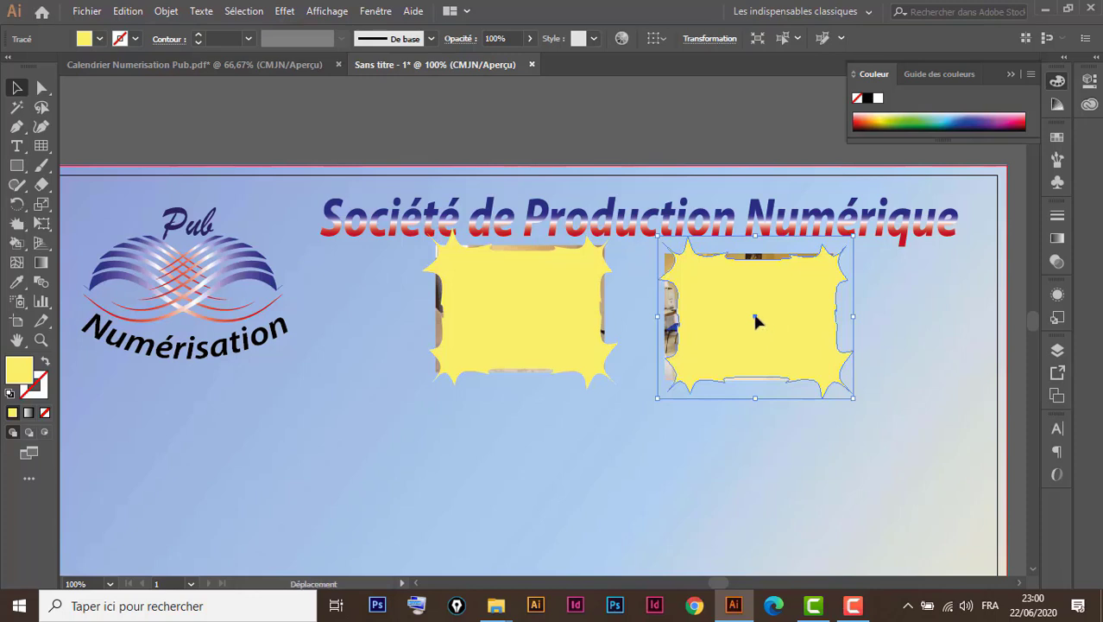
left_click_drag(756, 321, 750, 319)
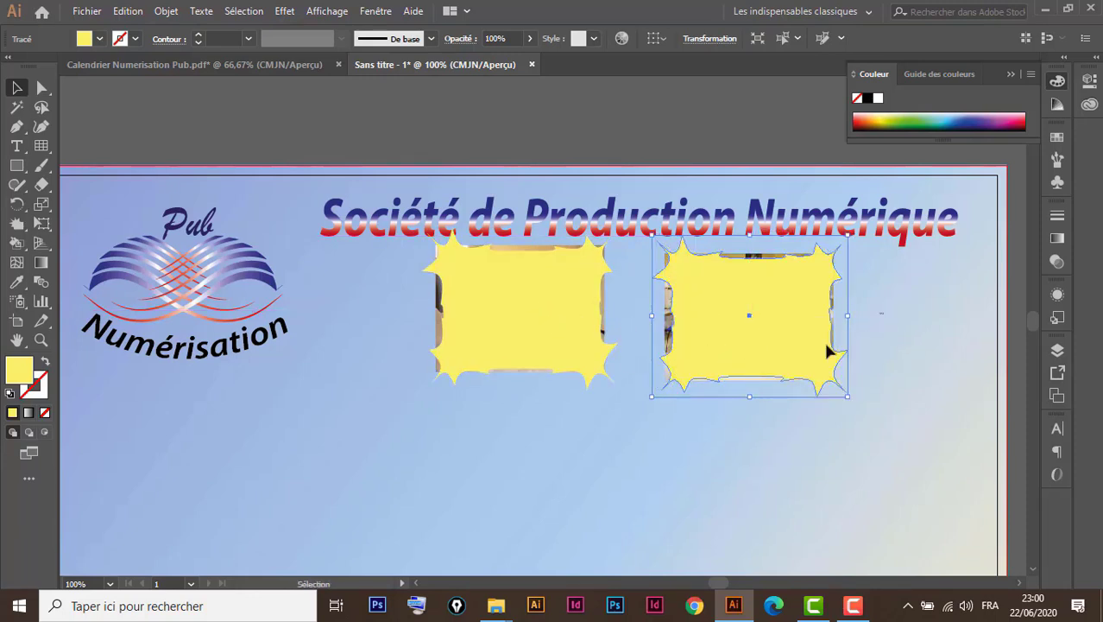
left_click_drag(881, 309, 777, 386)
Make clipping masks so both printer photos sit inside their star shapes.
right_click(801, 330)
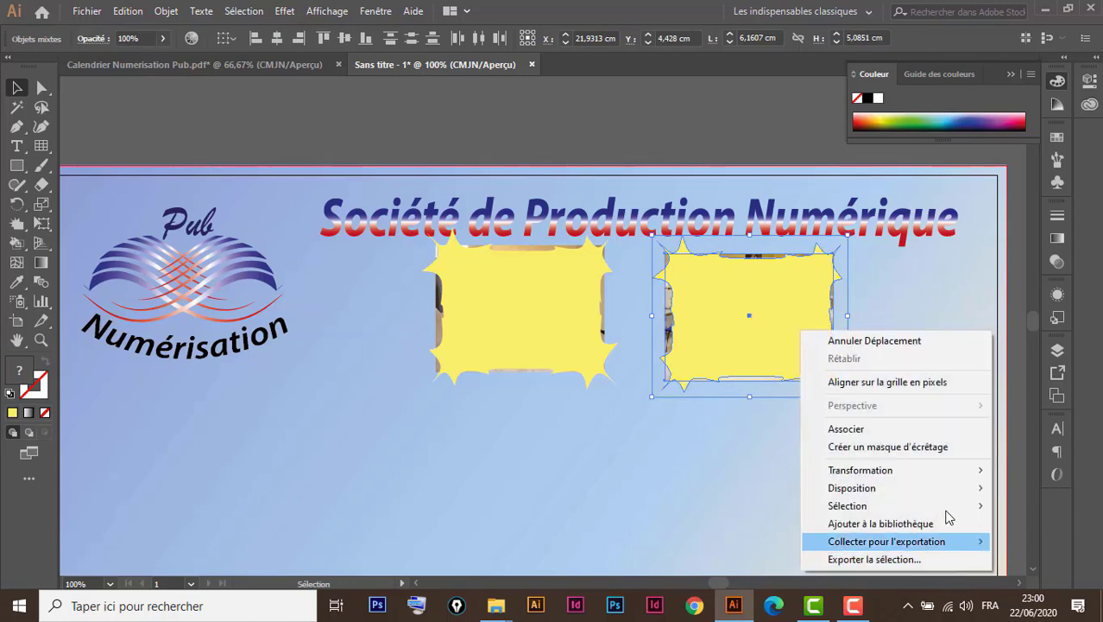
left_click(872, 447)
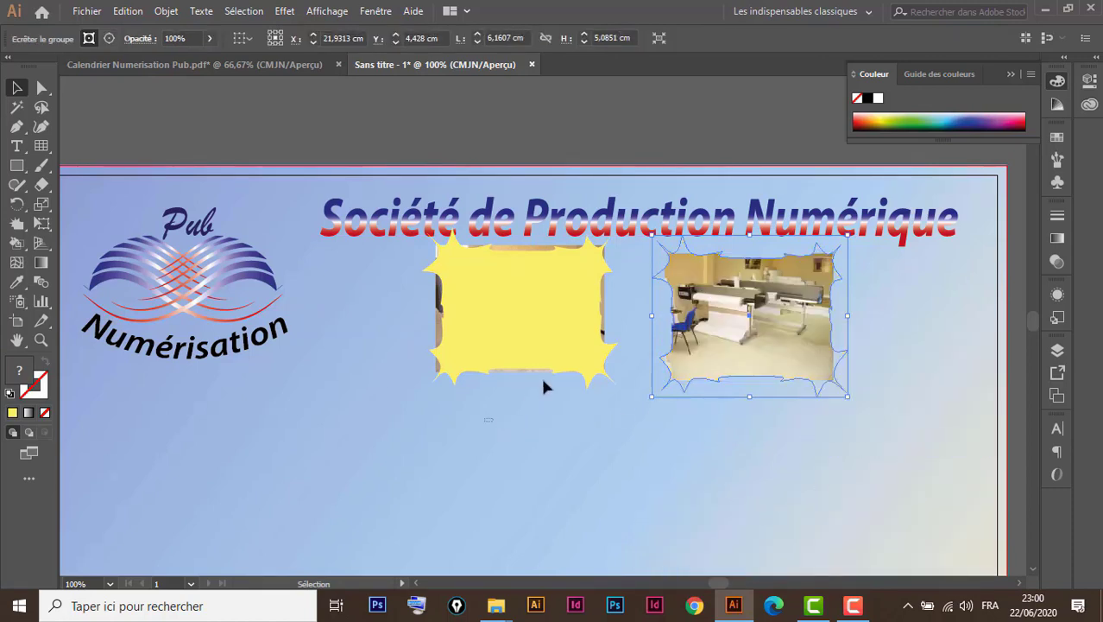
left_click_drag(484, 419, 567, 342)
key("ctrl+KP_7")
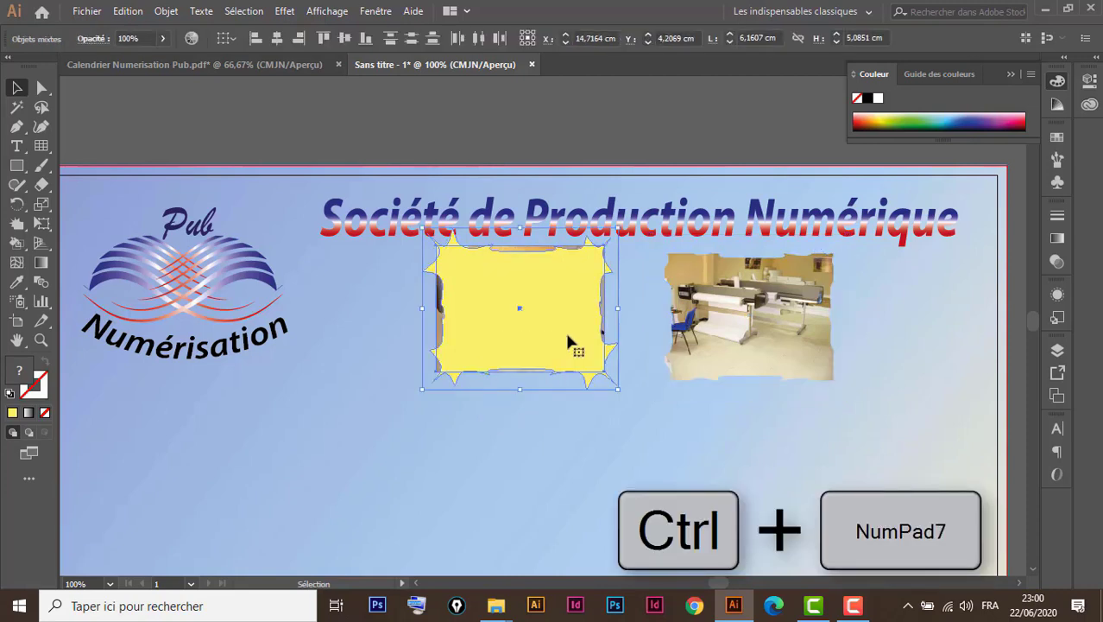
key("ctrl+KP_7")
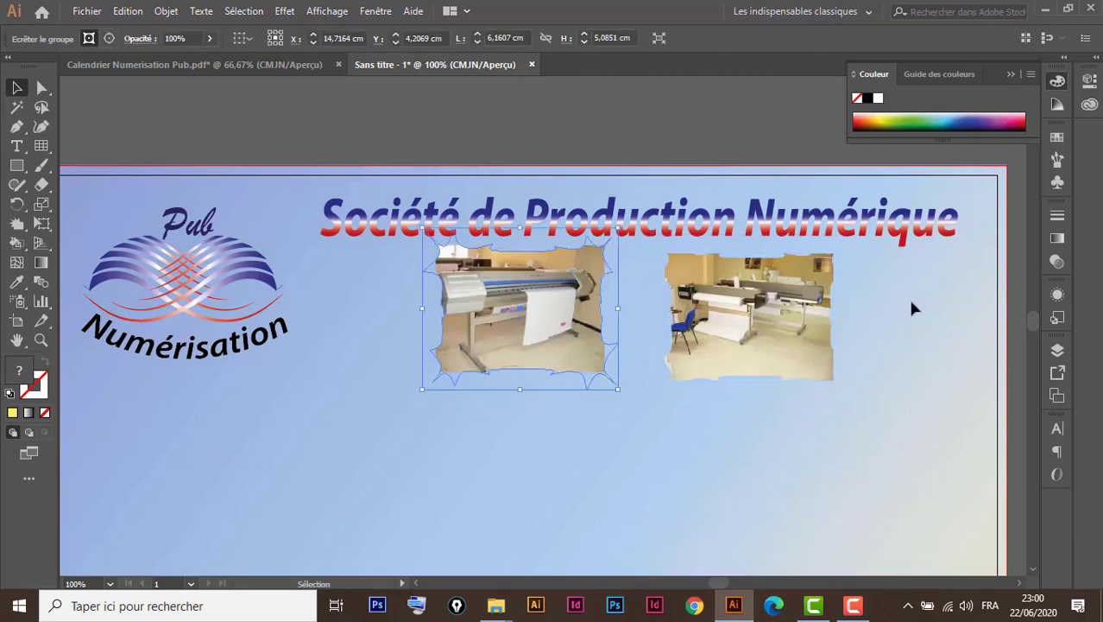
key("ctrl+space")
left_click_drag(880, 240, 604, 440)
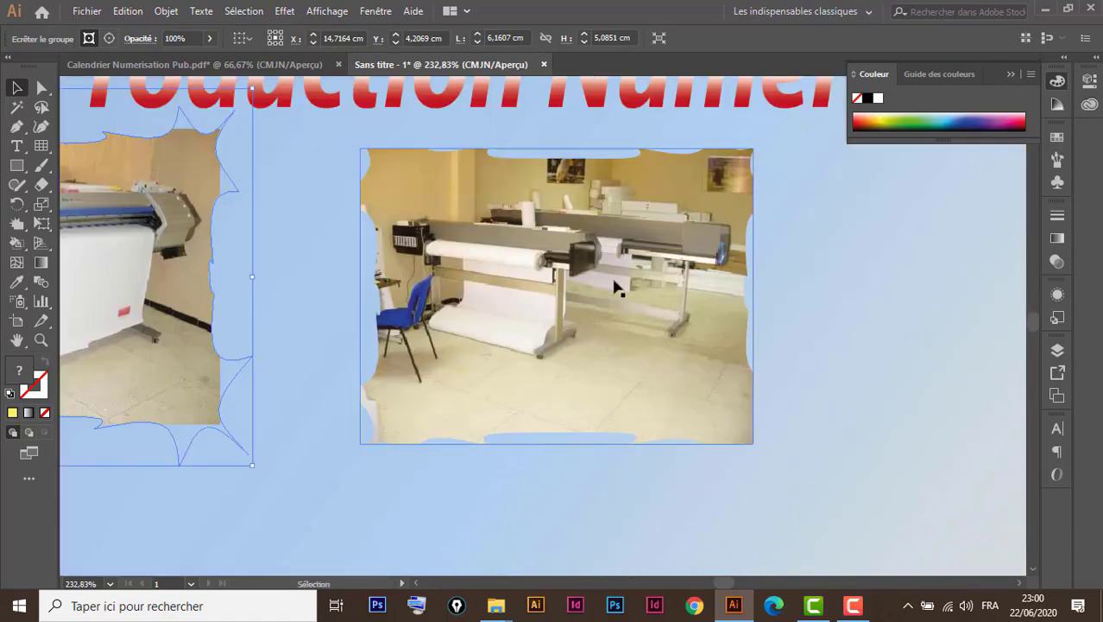
Enlarge the right printer photo inside its star frame using Edit Contents.
left_click(615, 288)
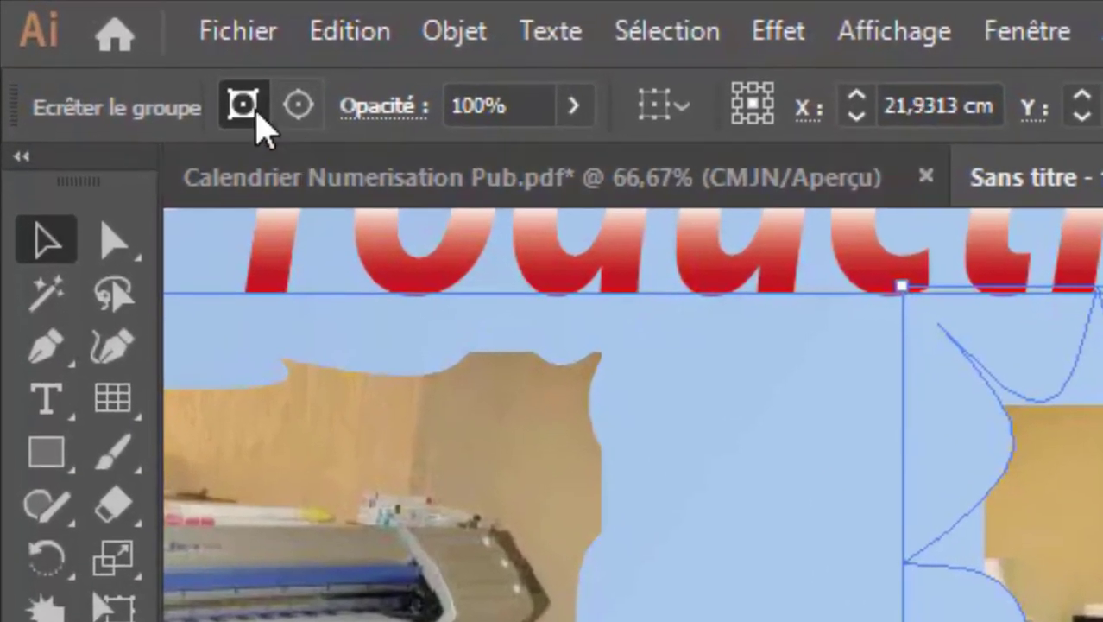
left_click(300, 107)
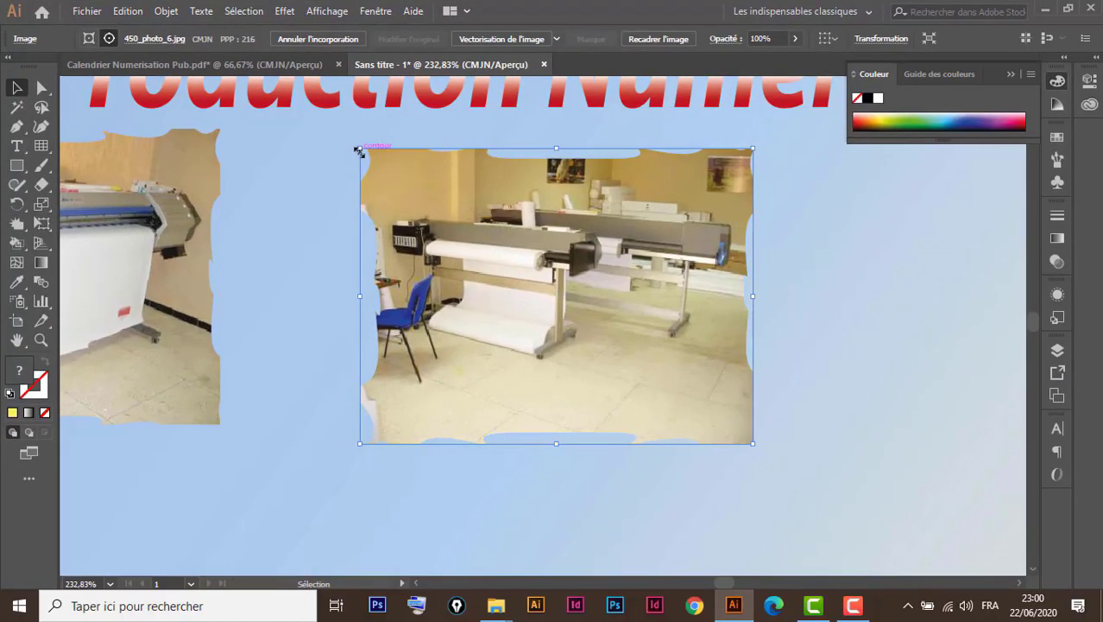
left_click_drag(359, 151, 344, 129)
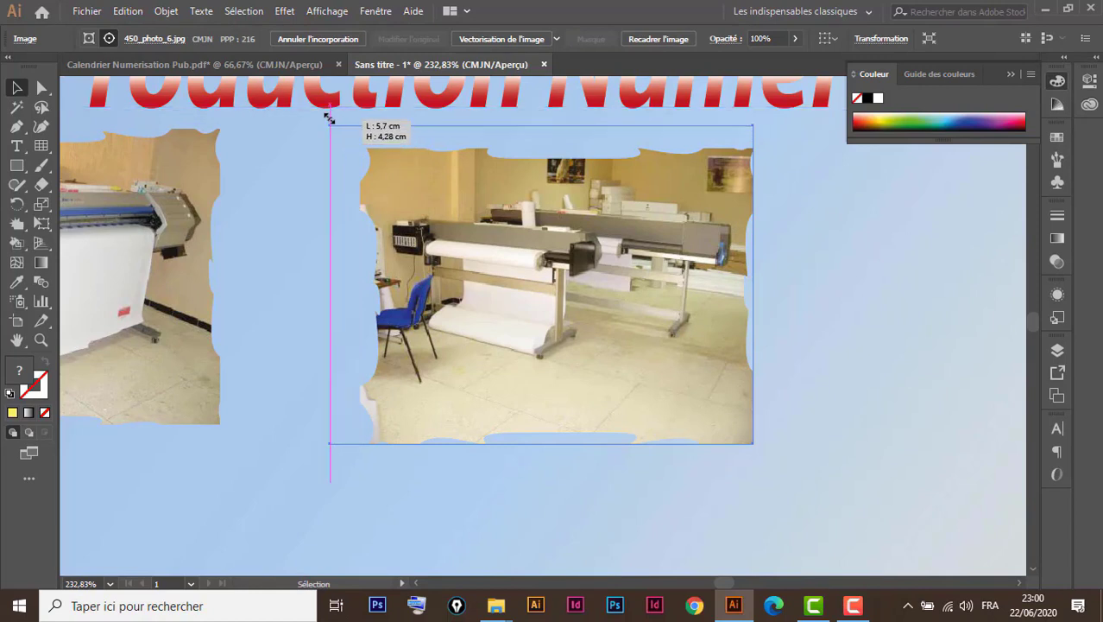
left_click_drag(344, 129, 317, 102)
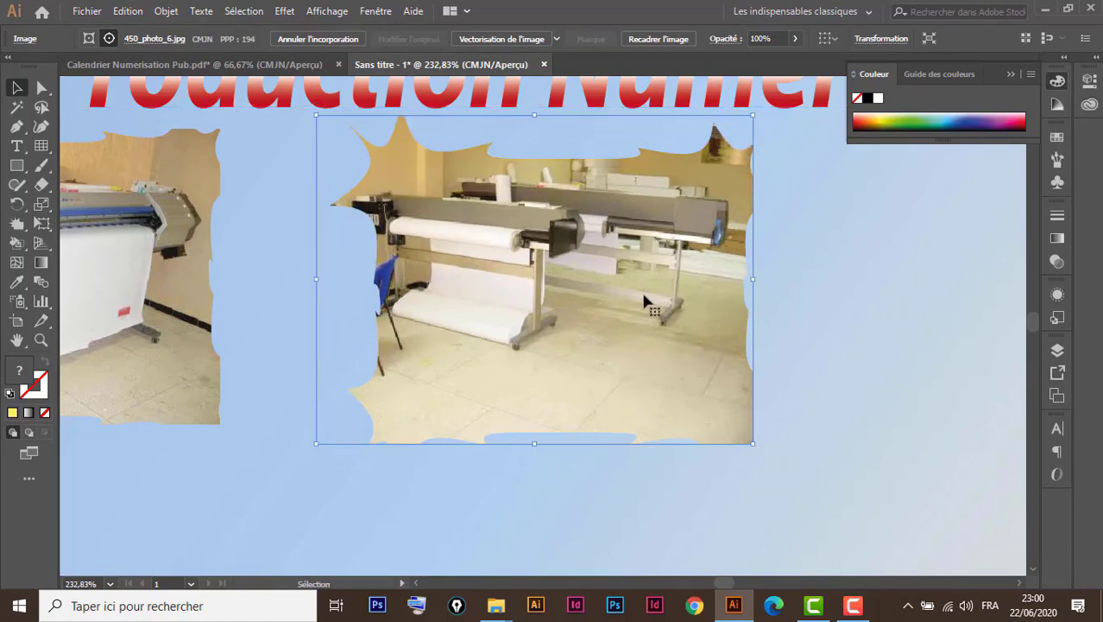
left_click_drag(753, 442, 794, 473)
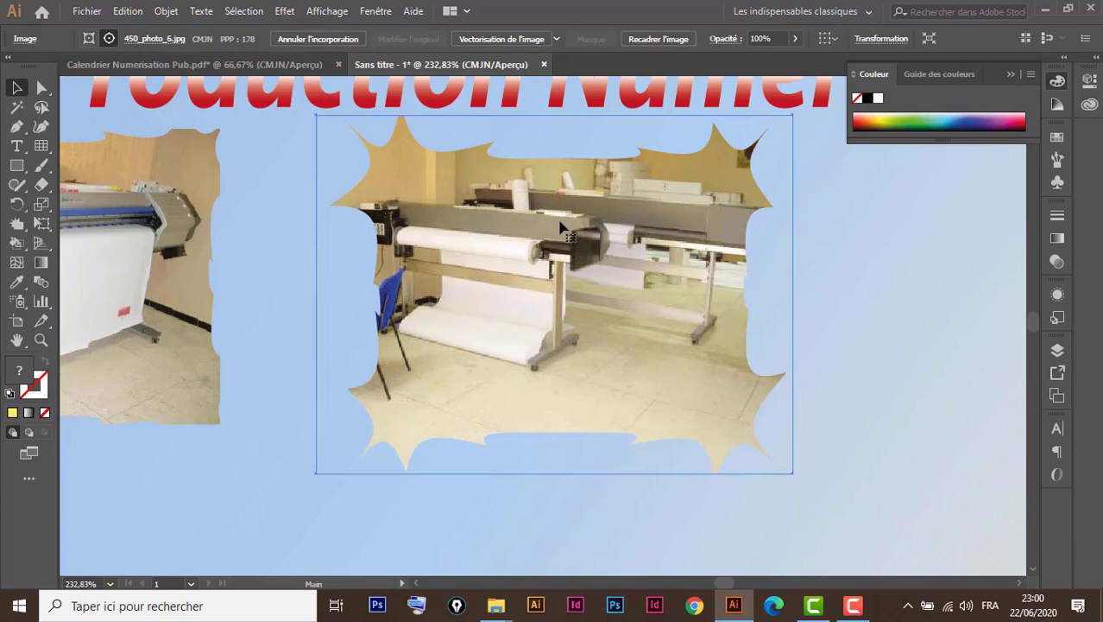
left_click_drag(554, 240, 523, 371)
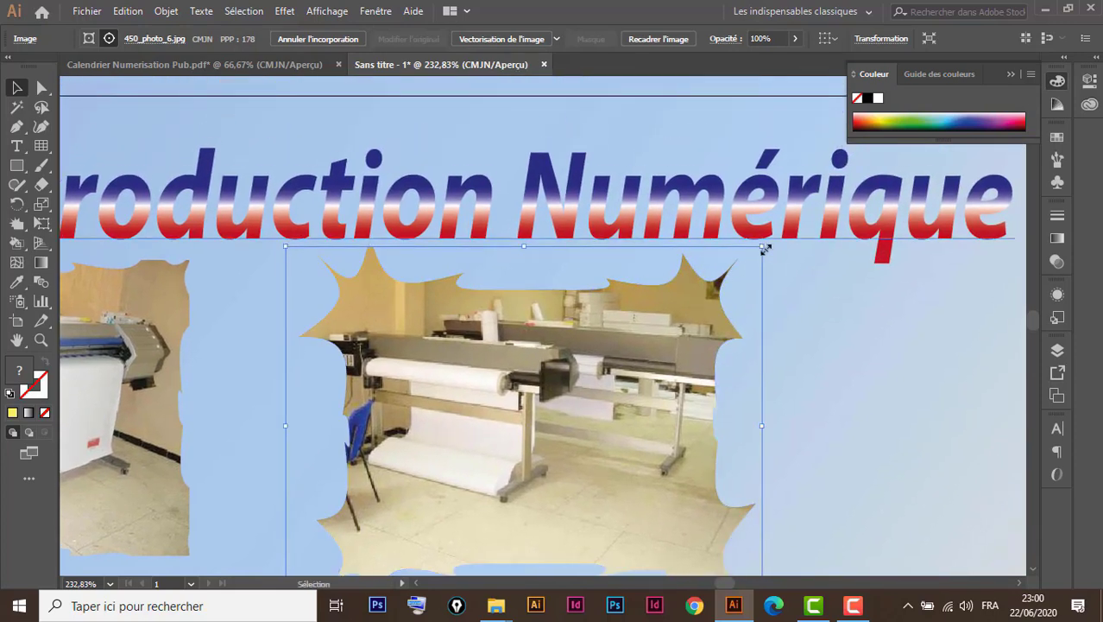
left_click_drag(761, 247, 775, 232)
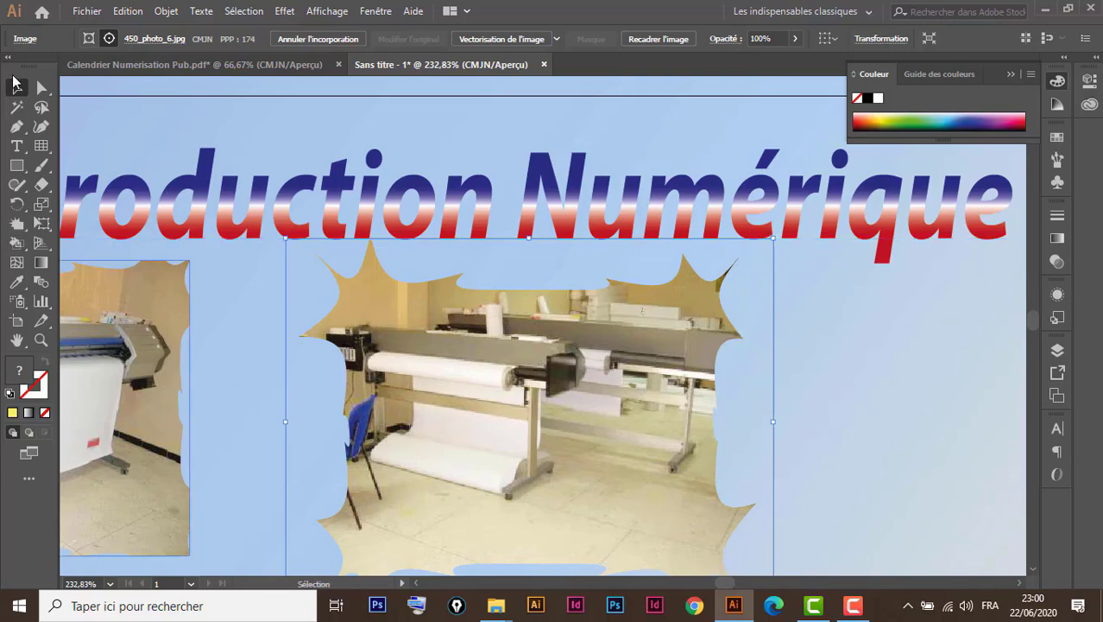
left_click(15, 87)
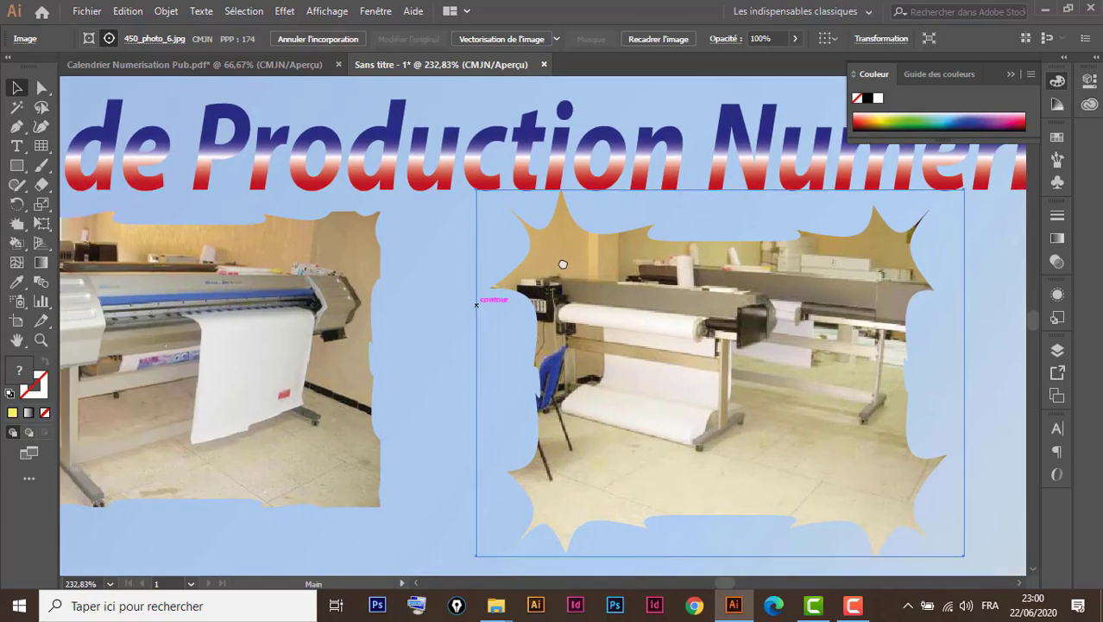
Clip the left photo inside its starburst (Ctrl+7) and enlarge it to fill the frame.
left_click_drag(276, 352, 683, 214)
key("ctrl+7")
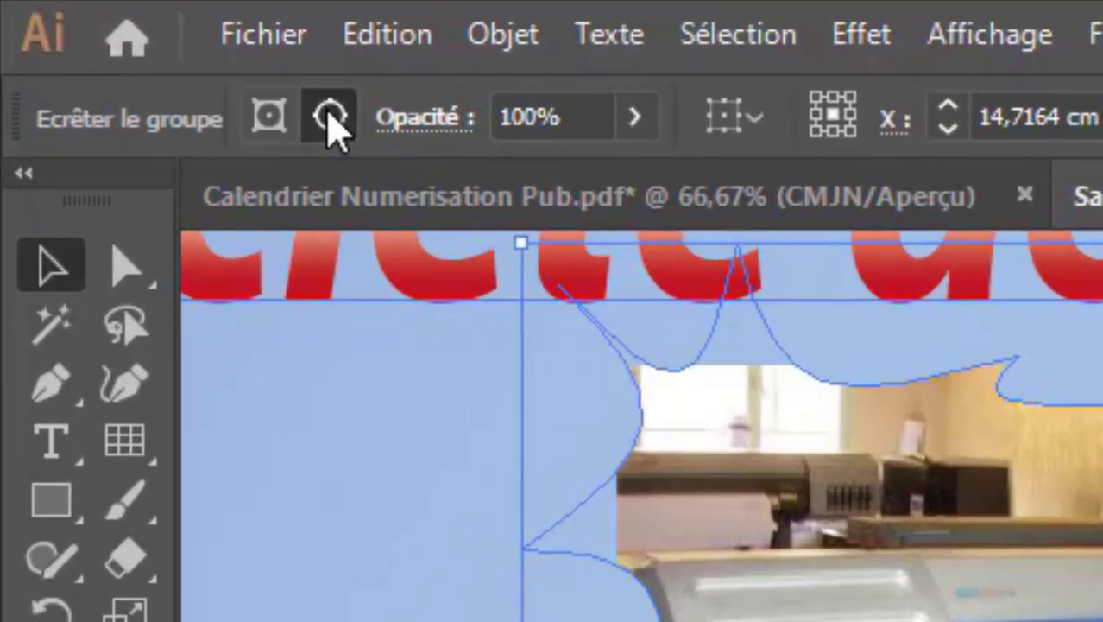
left_click(332, 125)
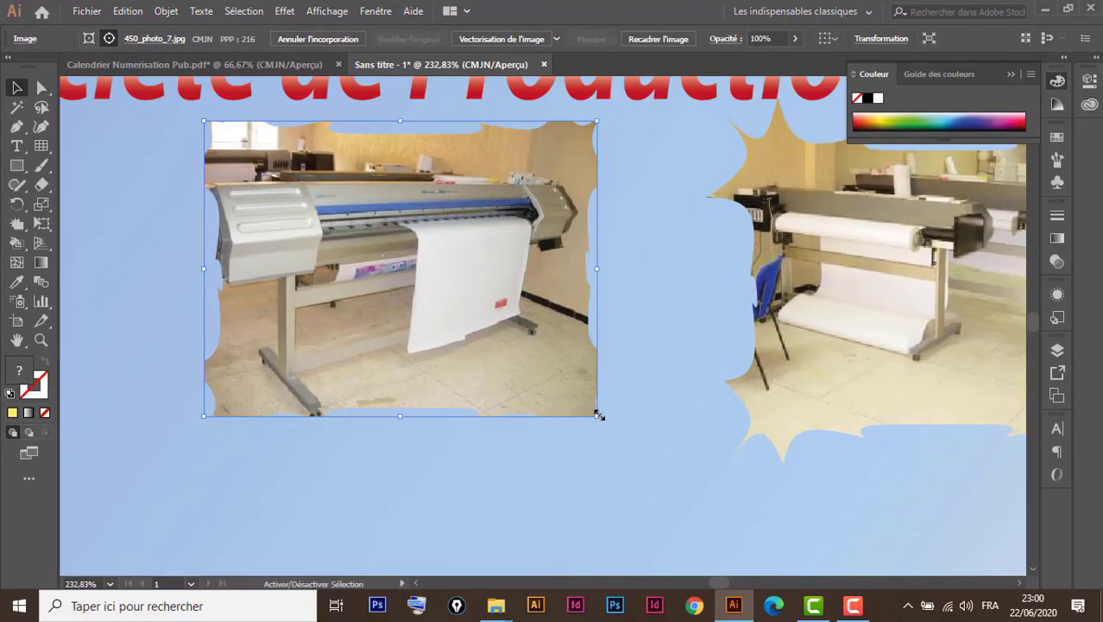
left_click_drag(598, 416, 657, 467)
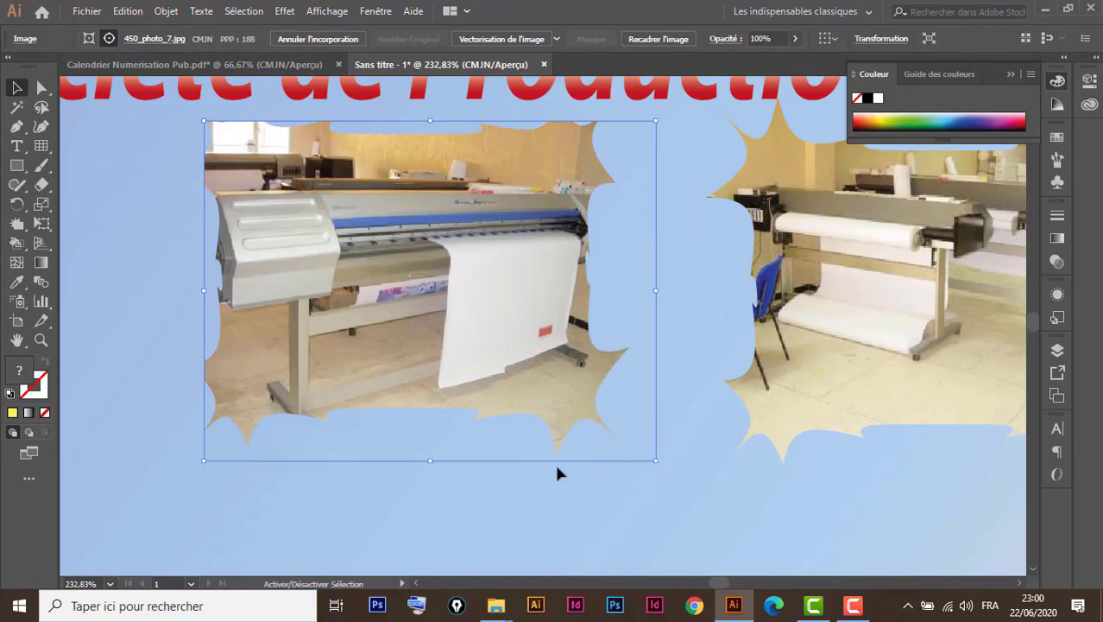
left_click_drag(203, 462, 173, 483)
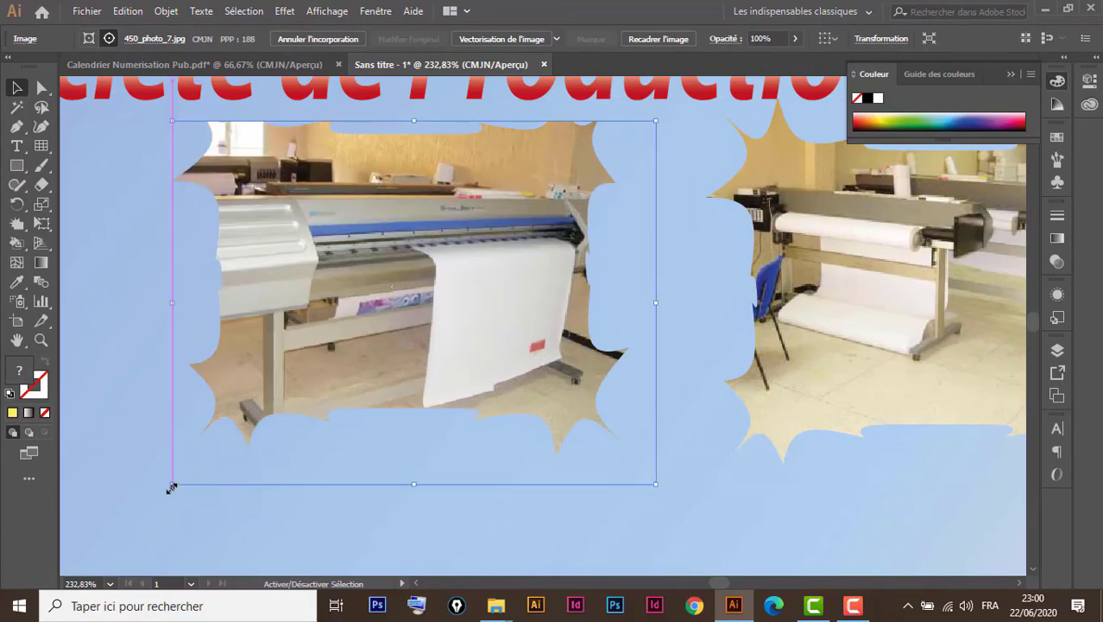
scroll(361, 334, "up", 5)
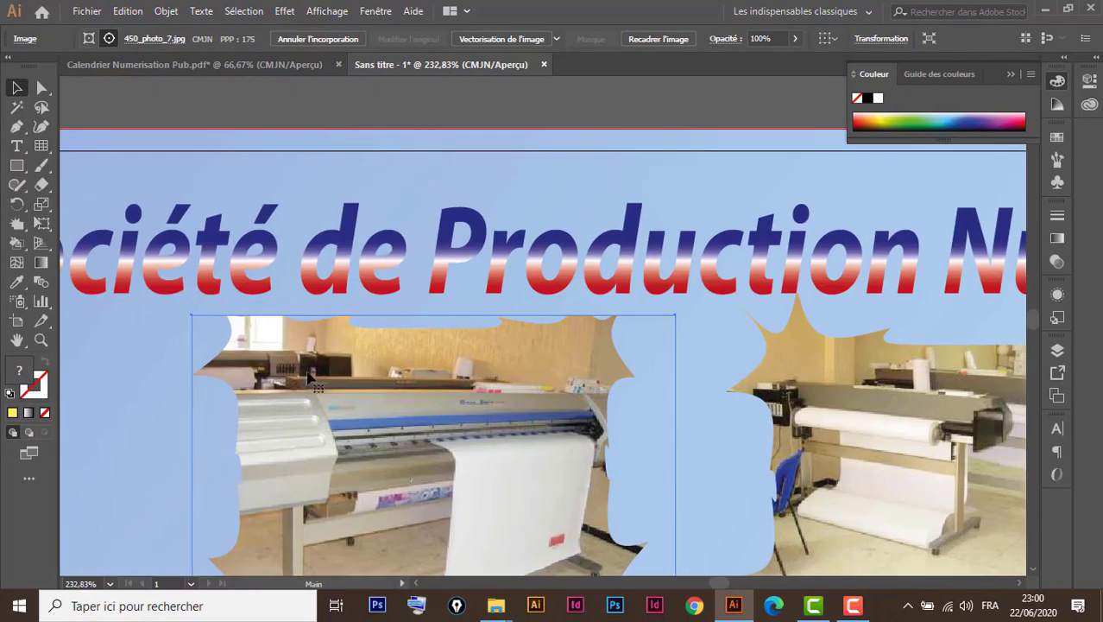
left_click_drag(192, 315, 156, 259)
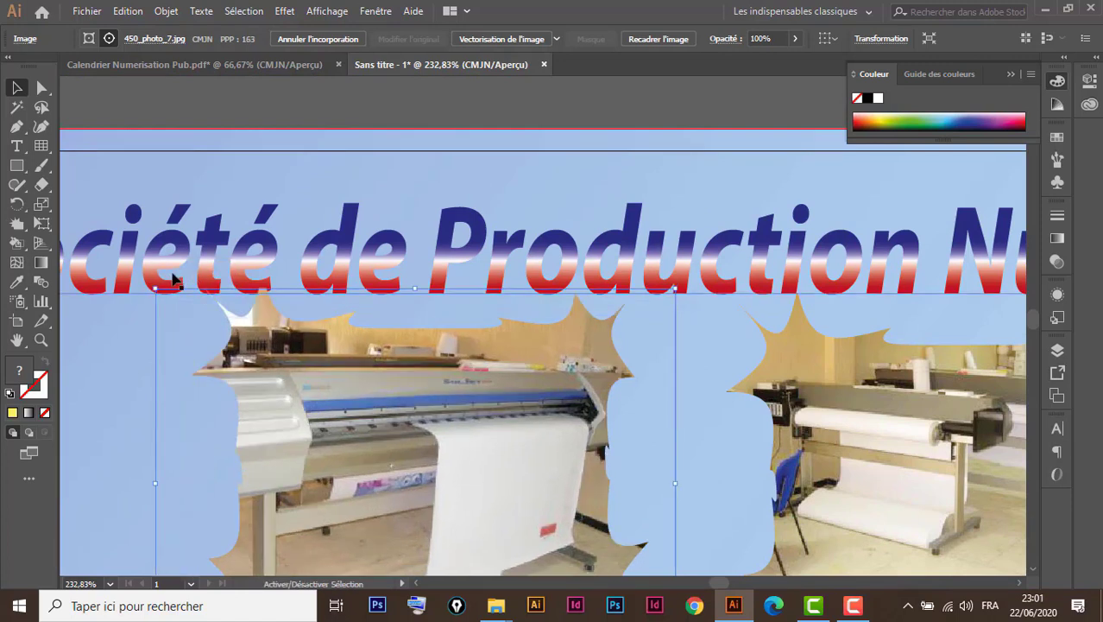
left_click_drag(156, 287, 139, 264)
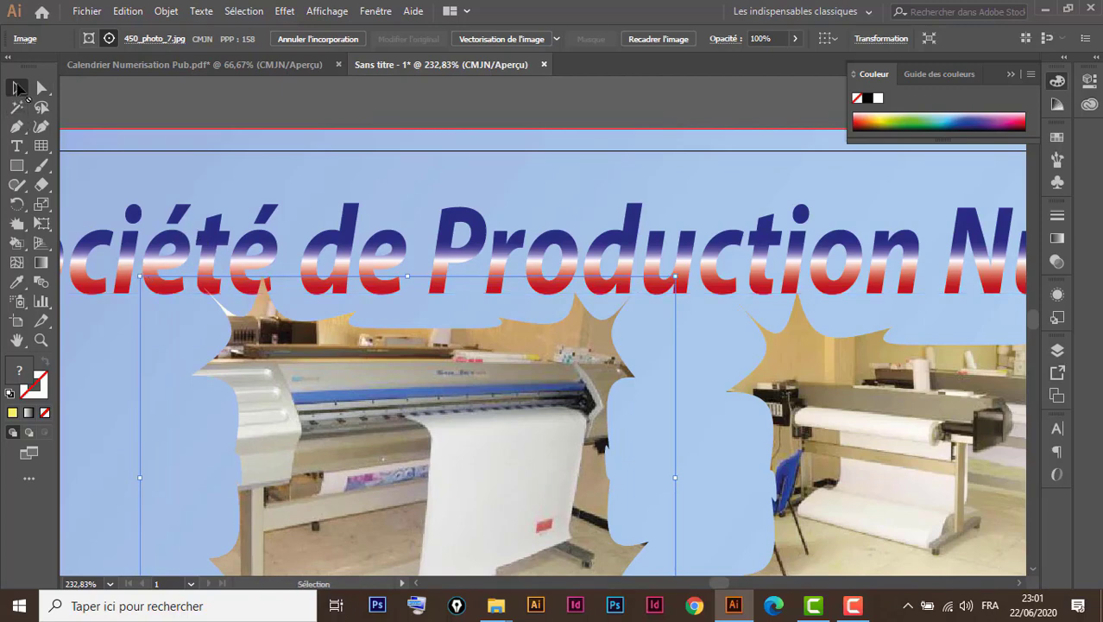
key("ctrl+minus")
key("ctrl+minus")
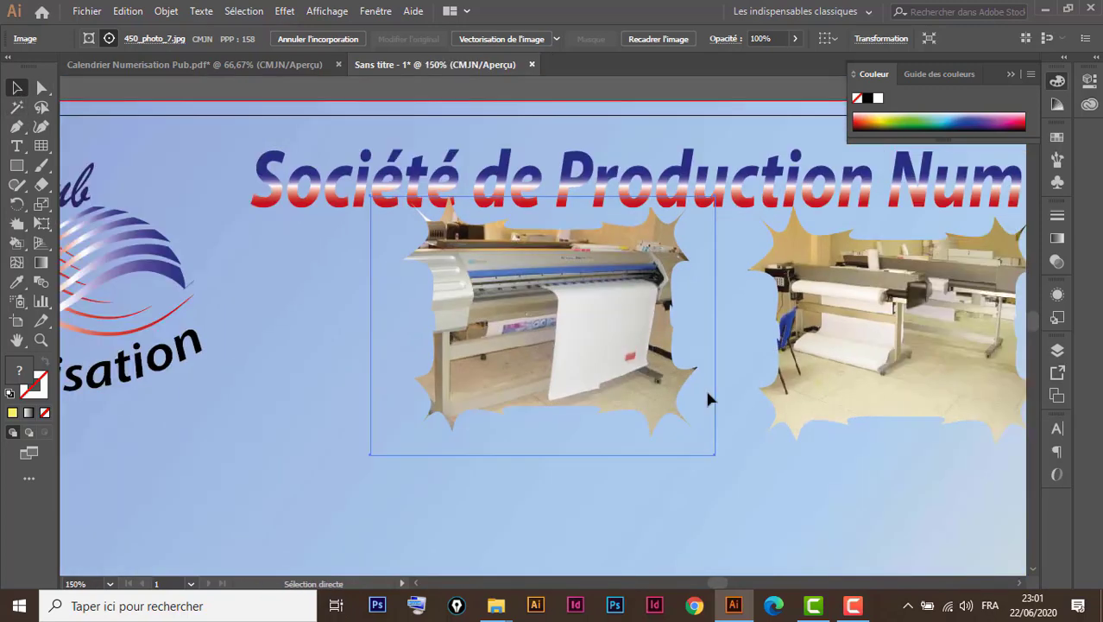
left_click_drag(768, 474, 555, 477)
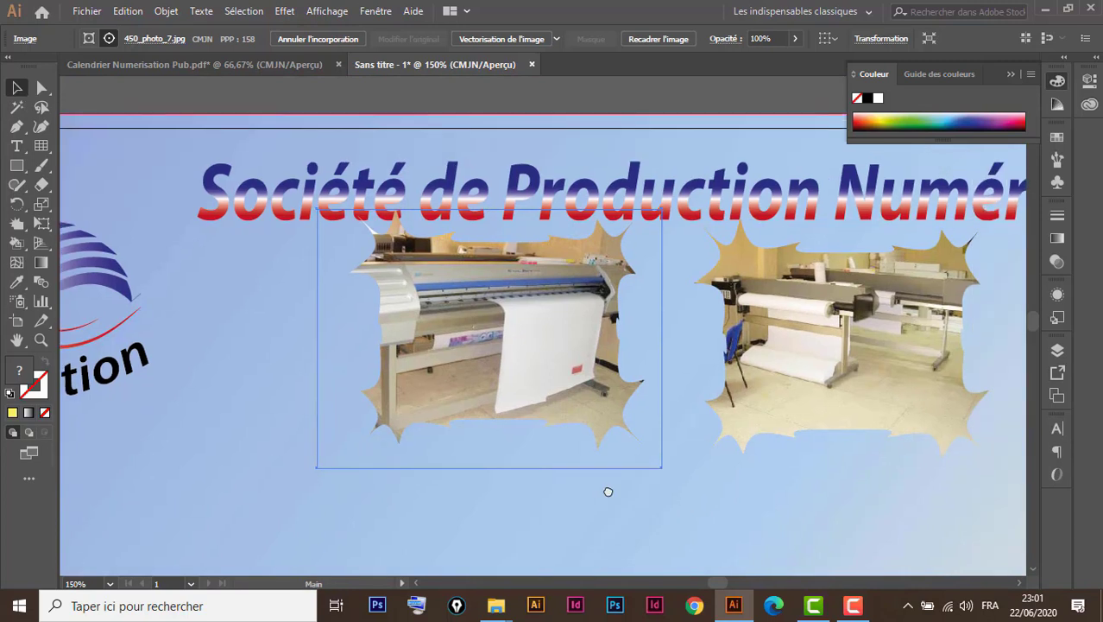
left_click(429, 491)
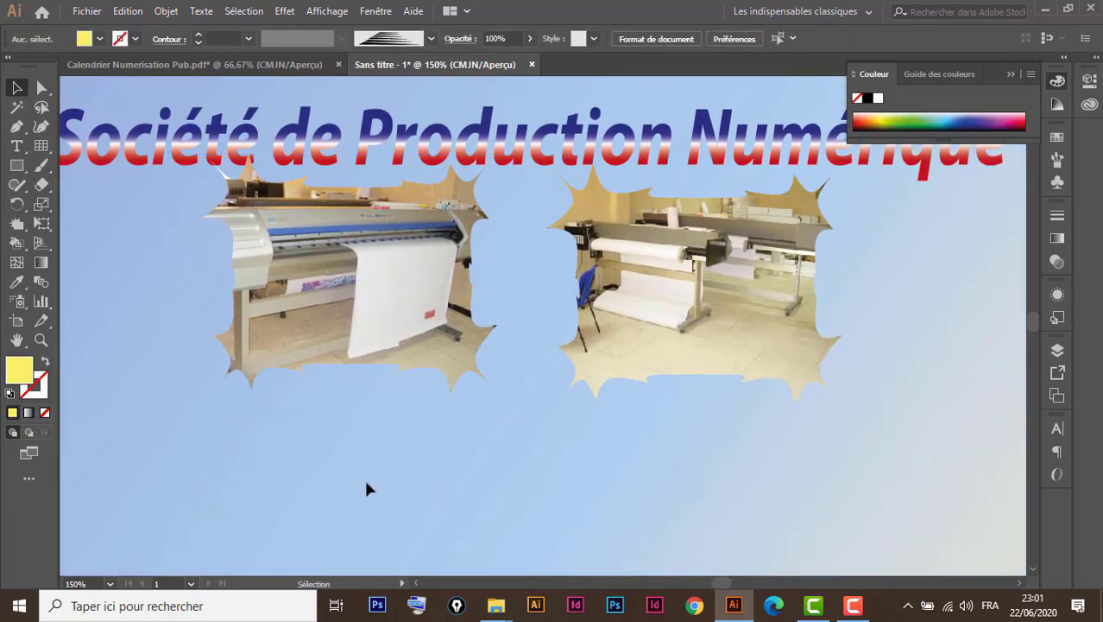
Give both starburst frames a thin orange-red 1 pt outline.
mouse_move(364, 484)
left_mouse_down()
mouse_move(678, 391)
mouse_move(697, 324)
left_mouse_up()
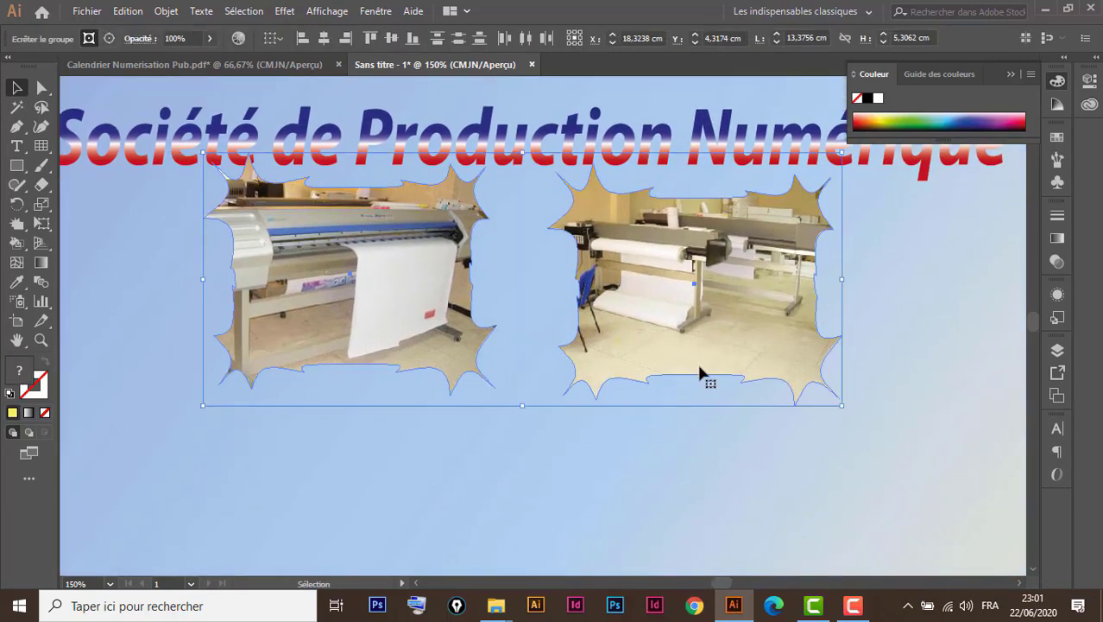
left_click(44, 395)
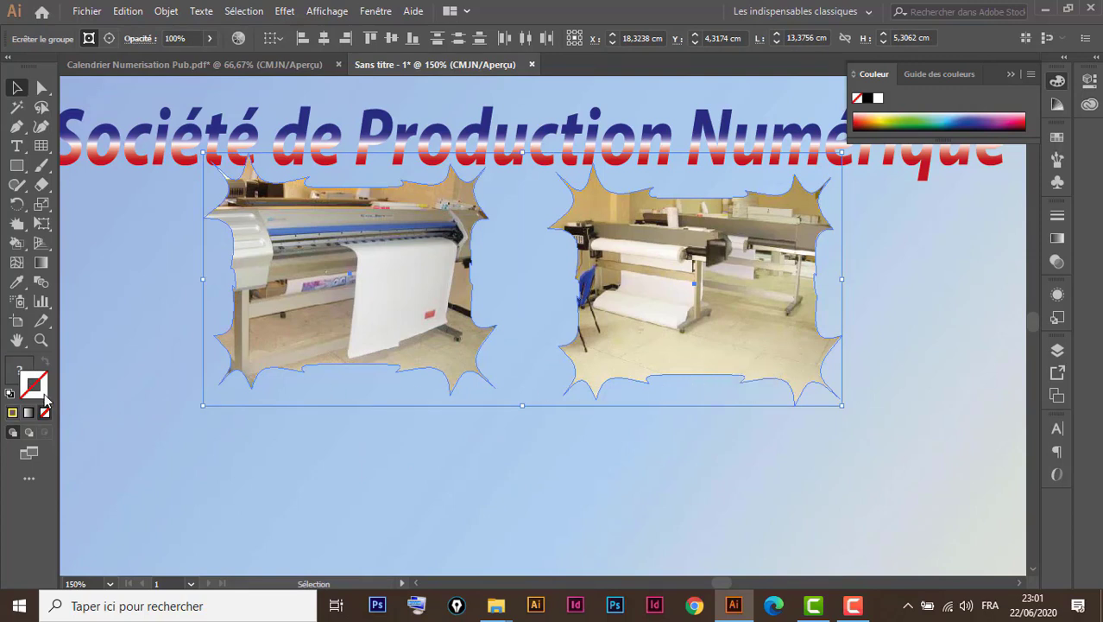
left_click(1059, 139)
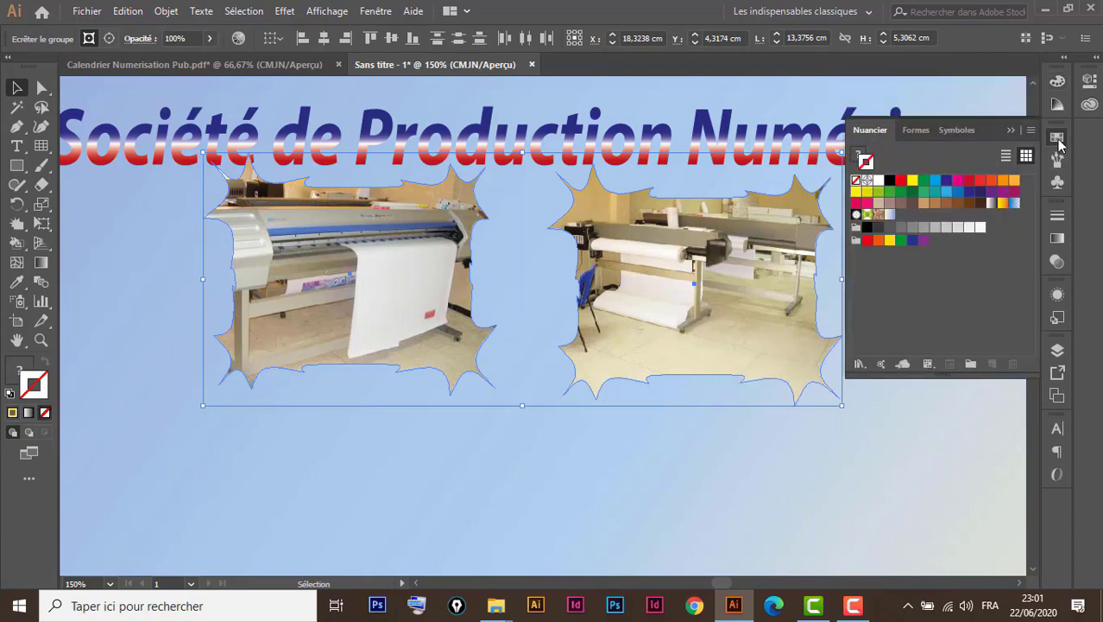
left_click(992, 182)
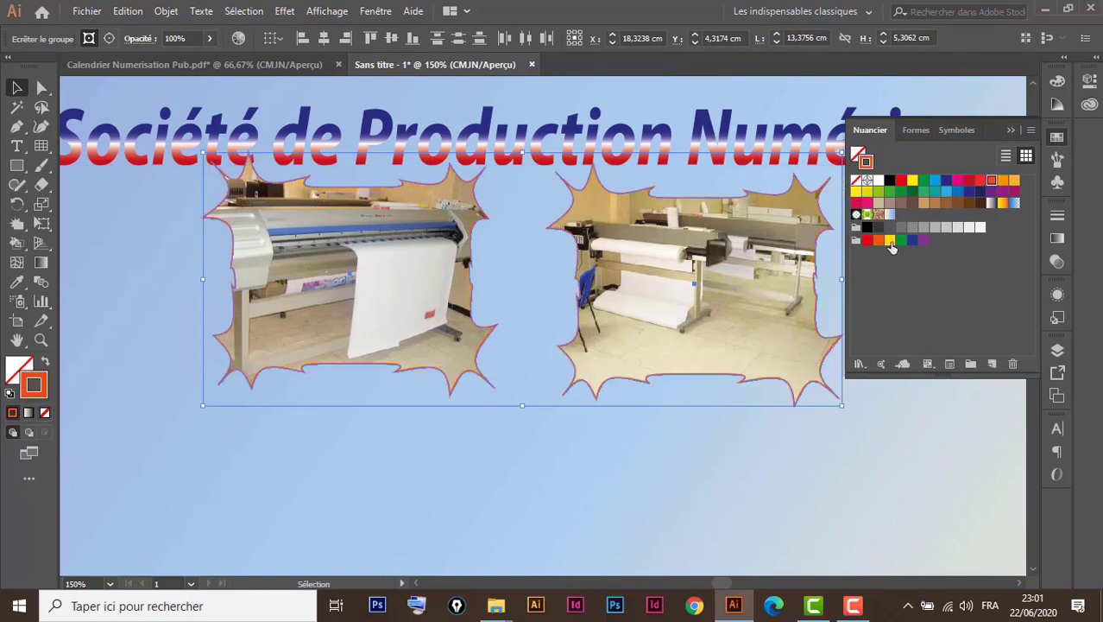
left_click(1055, 217)
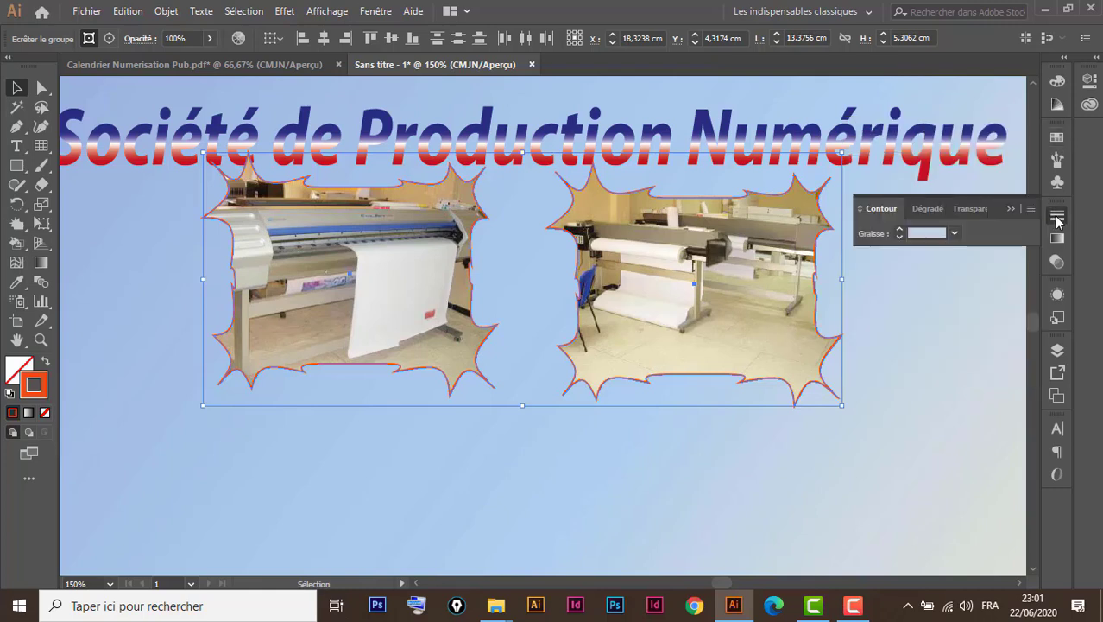
left_click(901, 231)
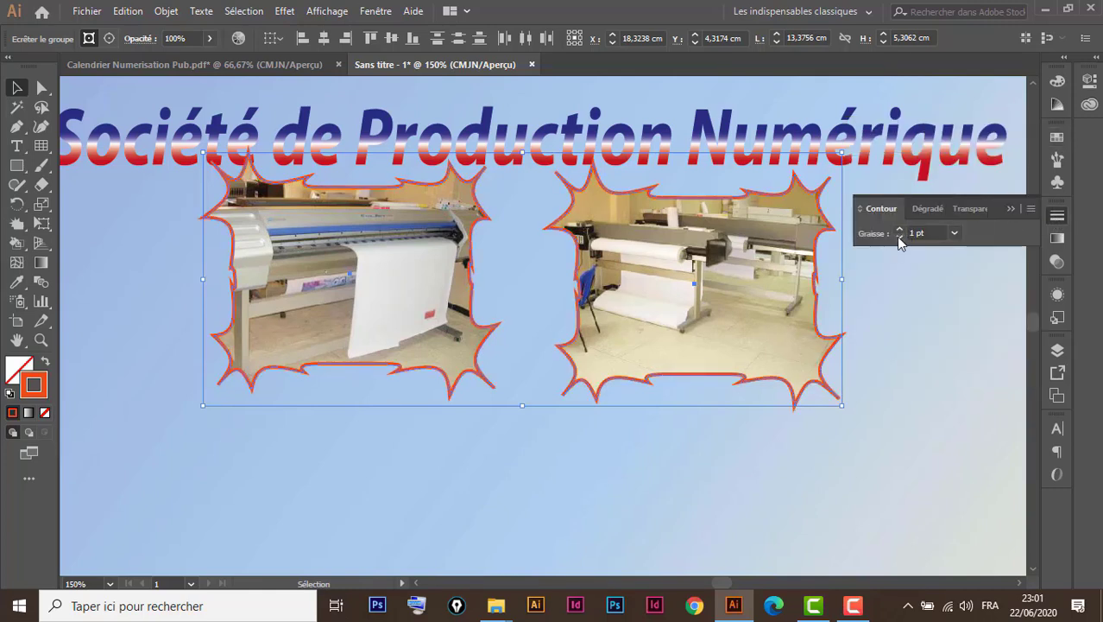
left_click(1010, 209)
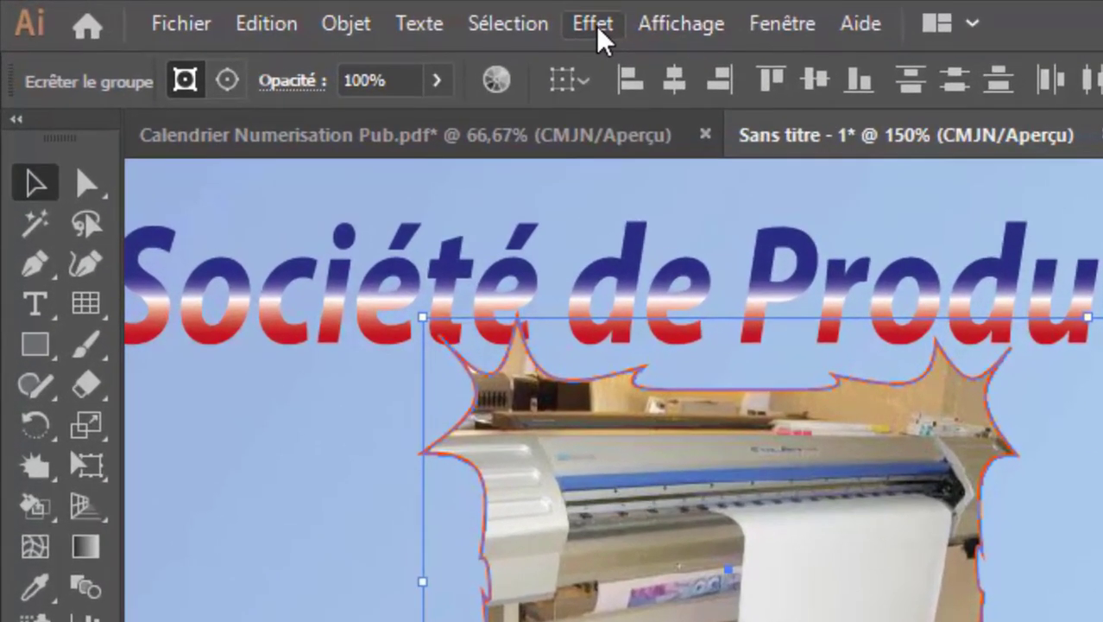
Add a Produit 75% drop shadow with 0.05 cm offsets and 0.1 cm blur to both frames.
left_click(596, 25)
mouse_move(439, 275)
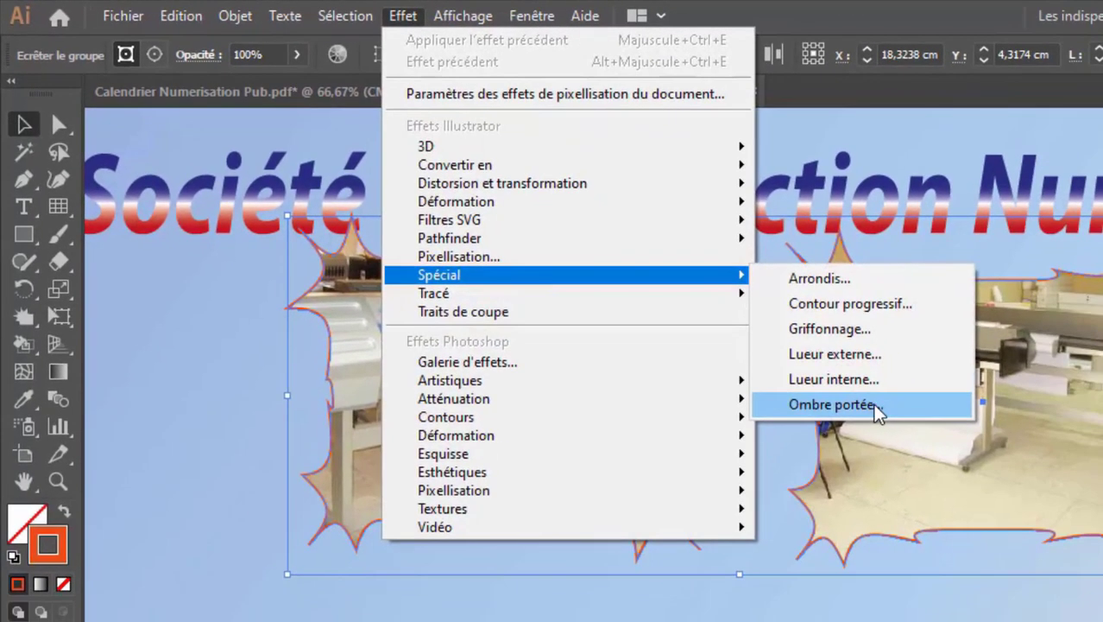
left_click(1083, 543)
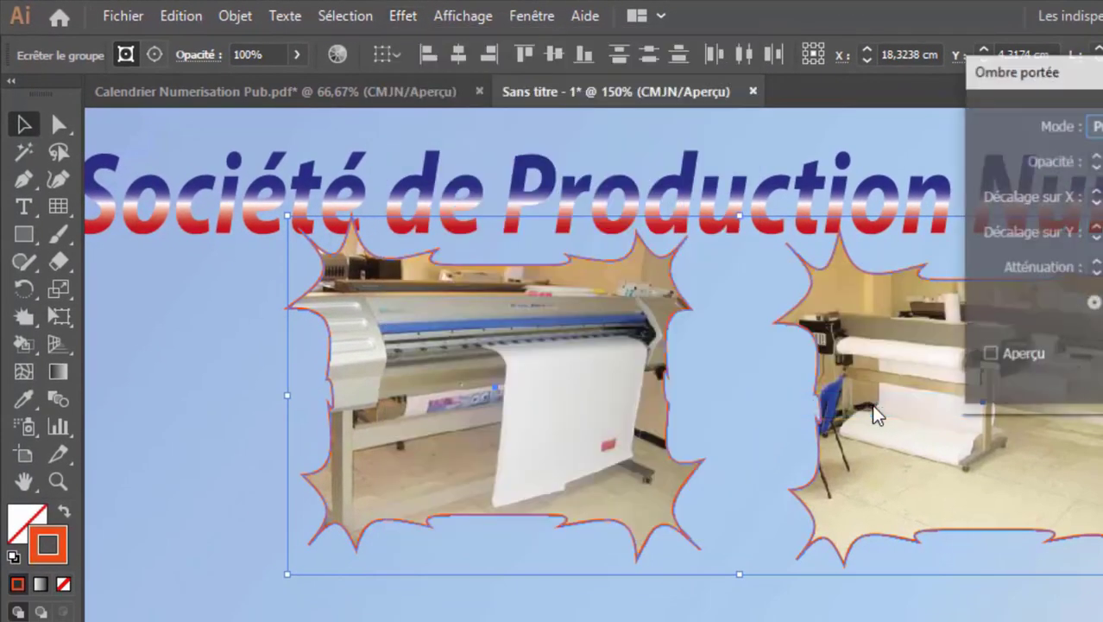
left_click(988, 353)
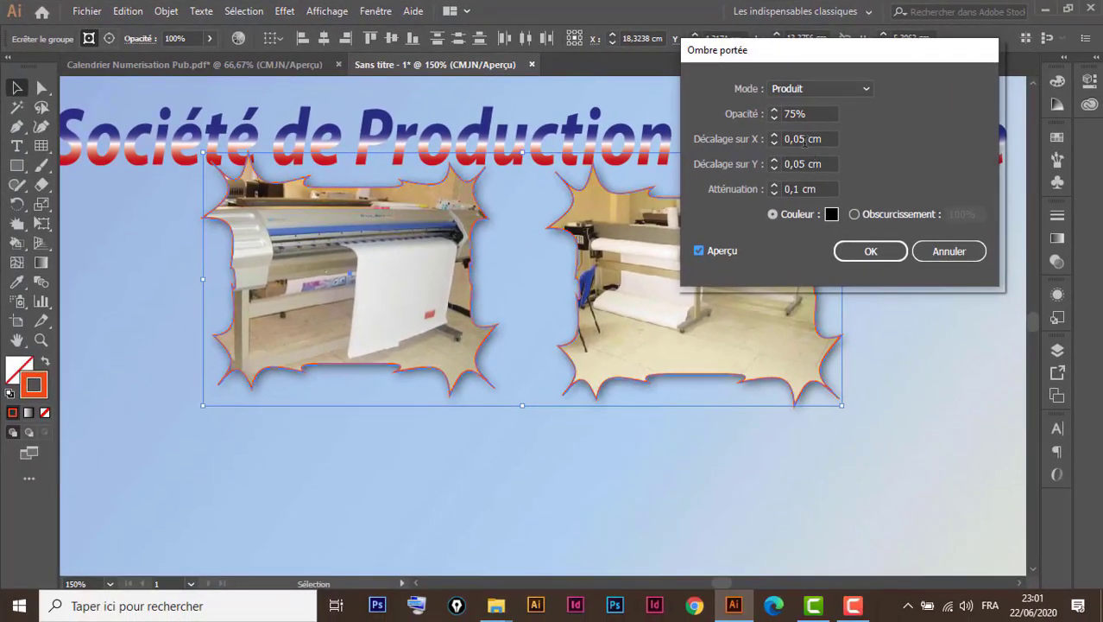
left_click(872, 251)
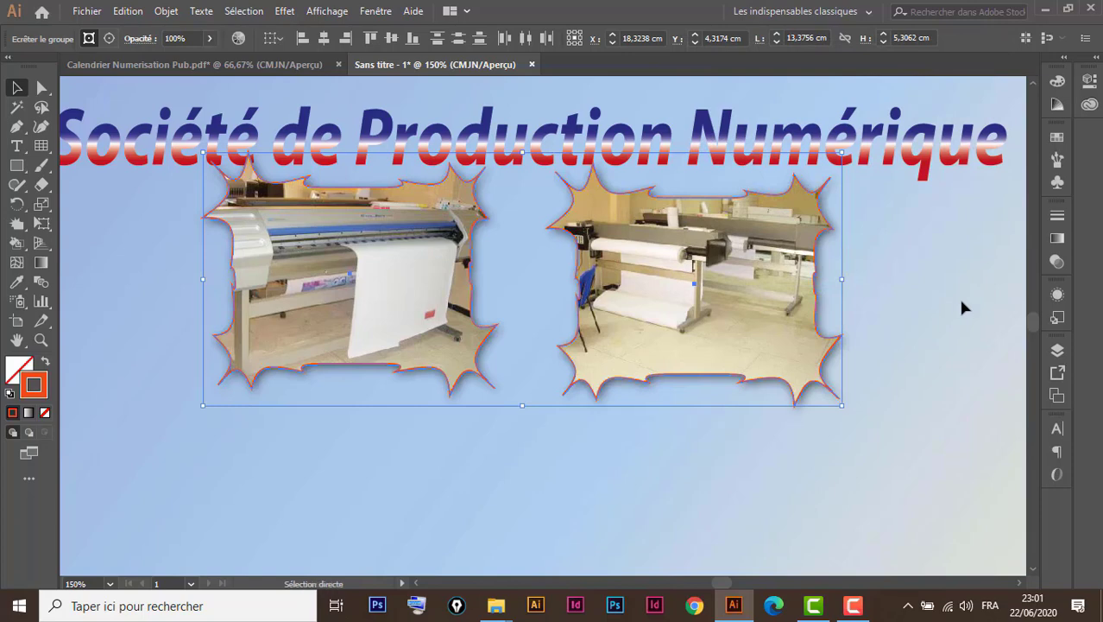
key("ctrl+minus")
key("ctrl+minus")
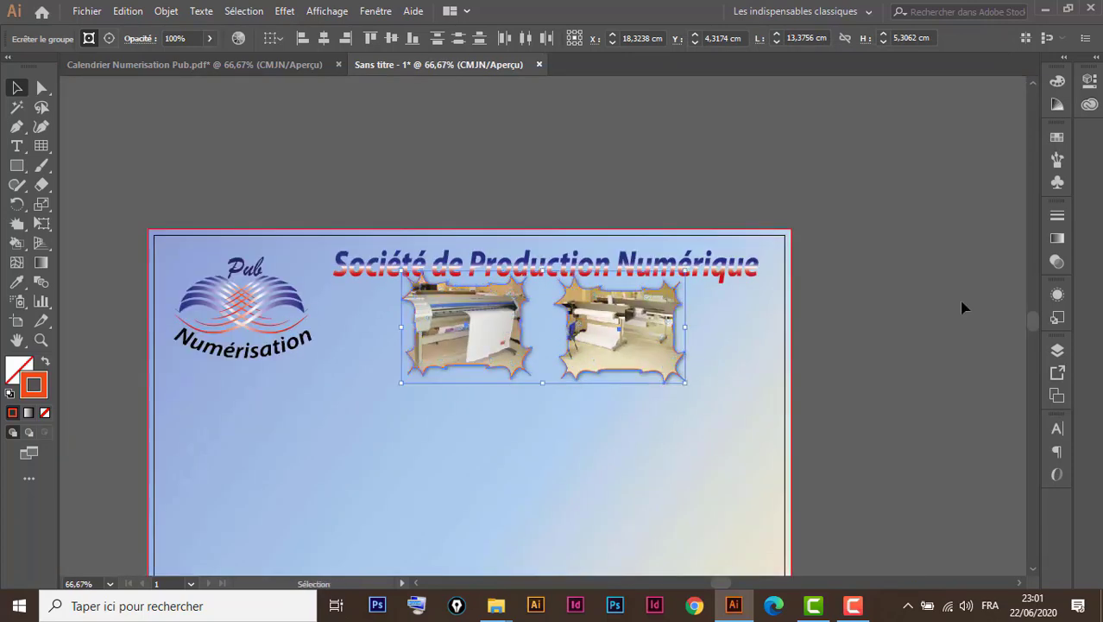
left_click_drag(441, 453, 537, 309)
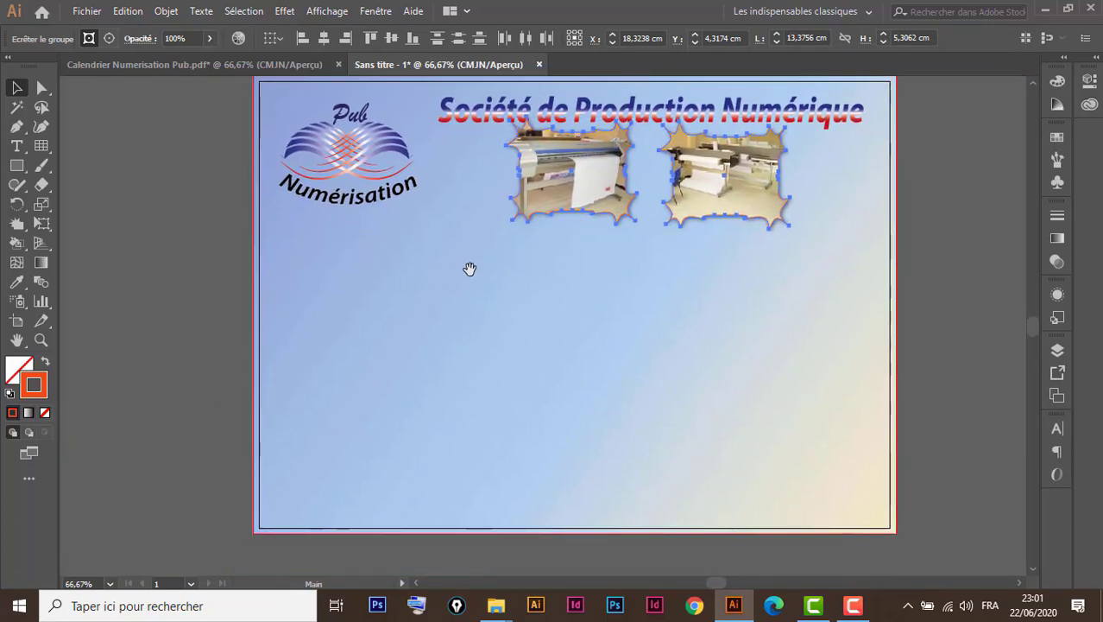
left_click(240, 66)
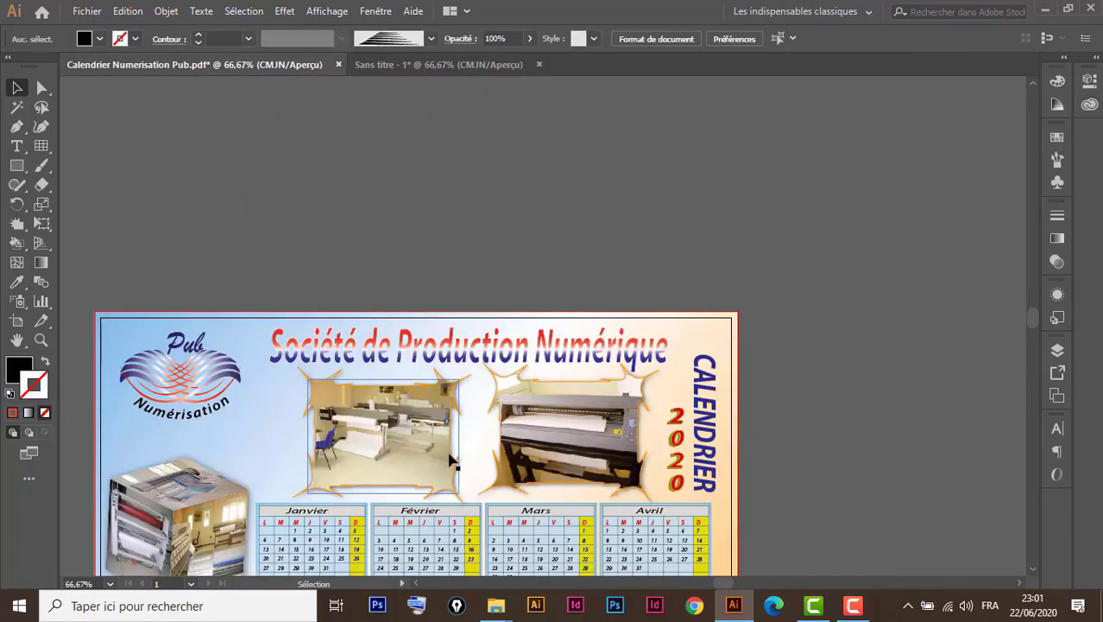
scroll(431, 458, "down", 3)
scroll(379, 423, "down", 1)
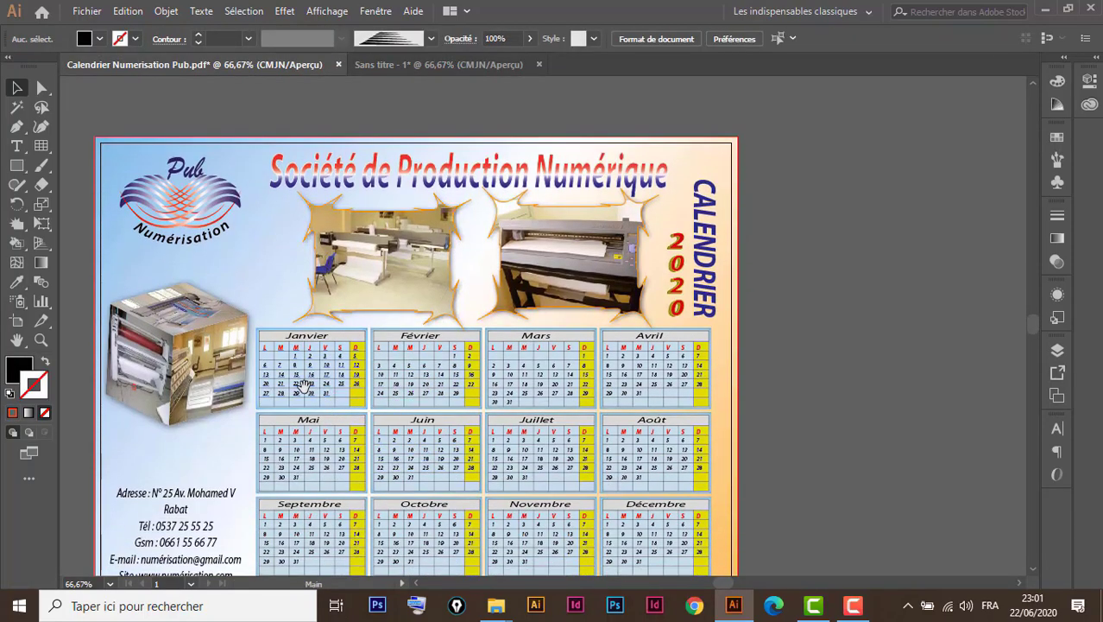
mouse_move(300, 381)
left_mouse_down()
mouse_move(446, 339)
mouse_move(453, 318)
left_mouse_up()
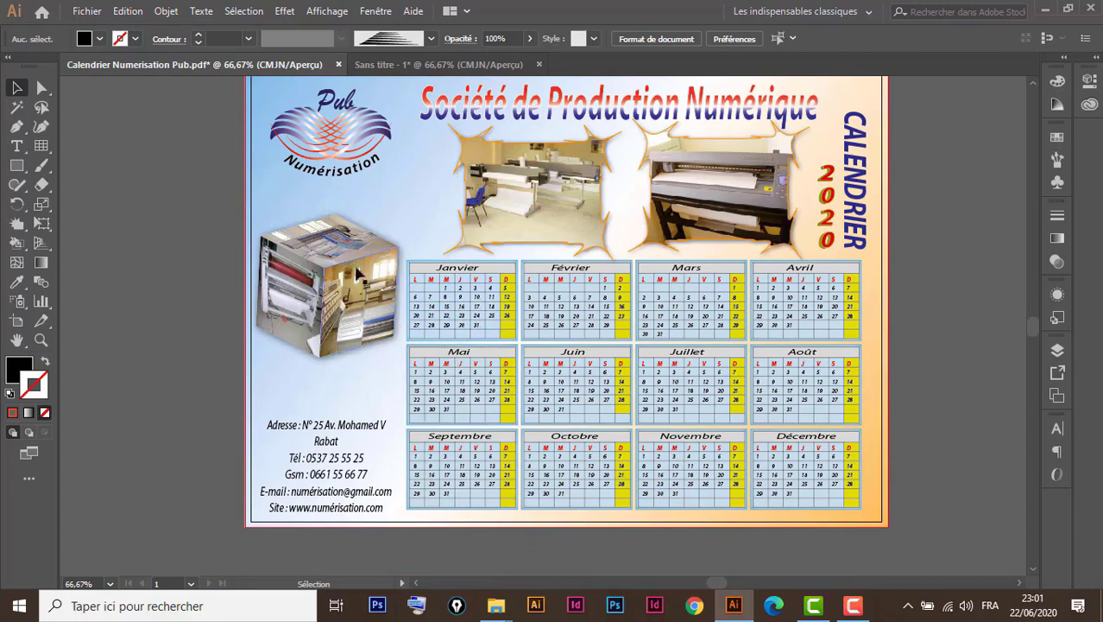
left_click(399, 67)
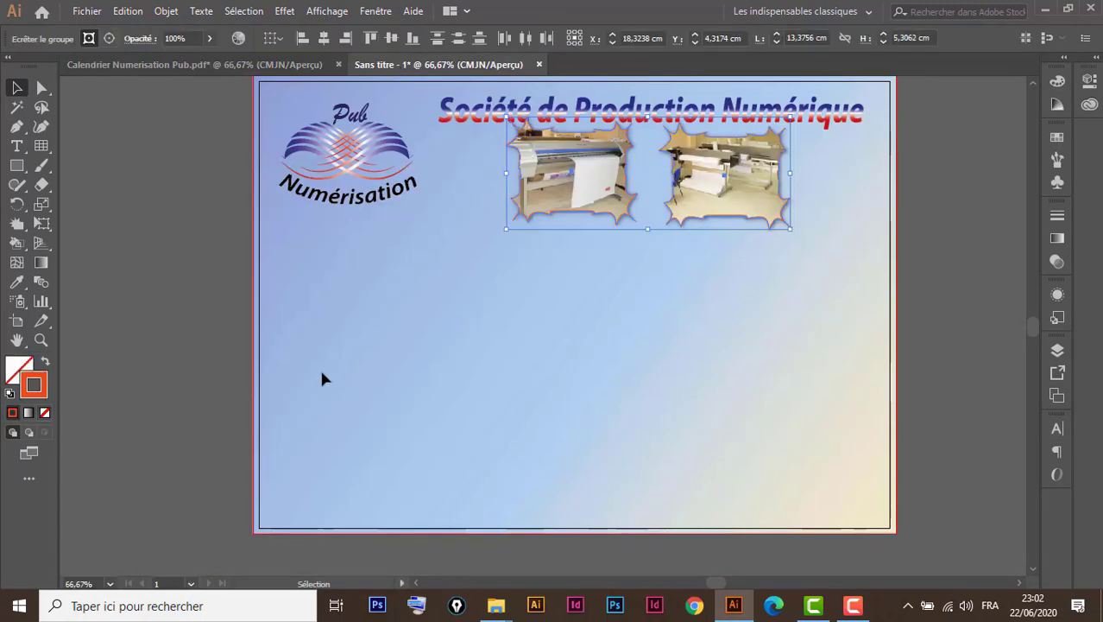
Draw a 5.33 cm orange-red square with no outline below the logo.
left_click(17, 165)
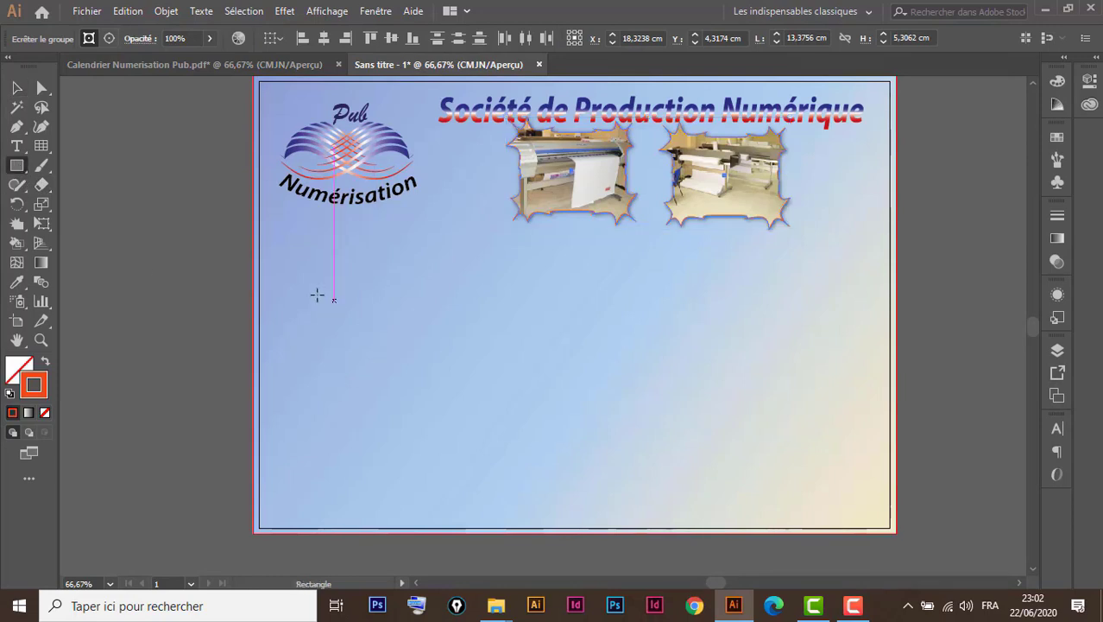
left_click_drag(281, 294, 391, 392)
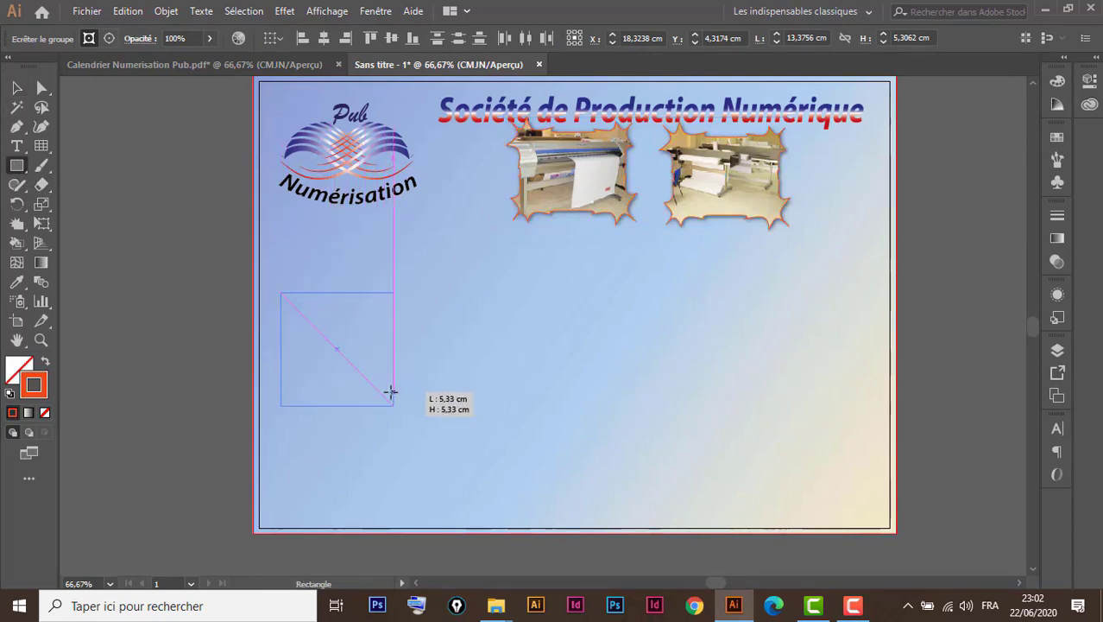
left_click_drag(391, 392, 391, 392)
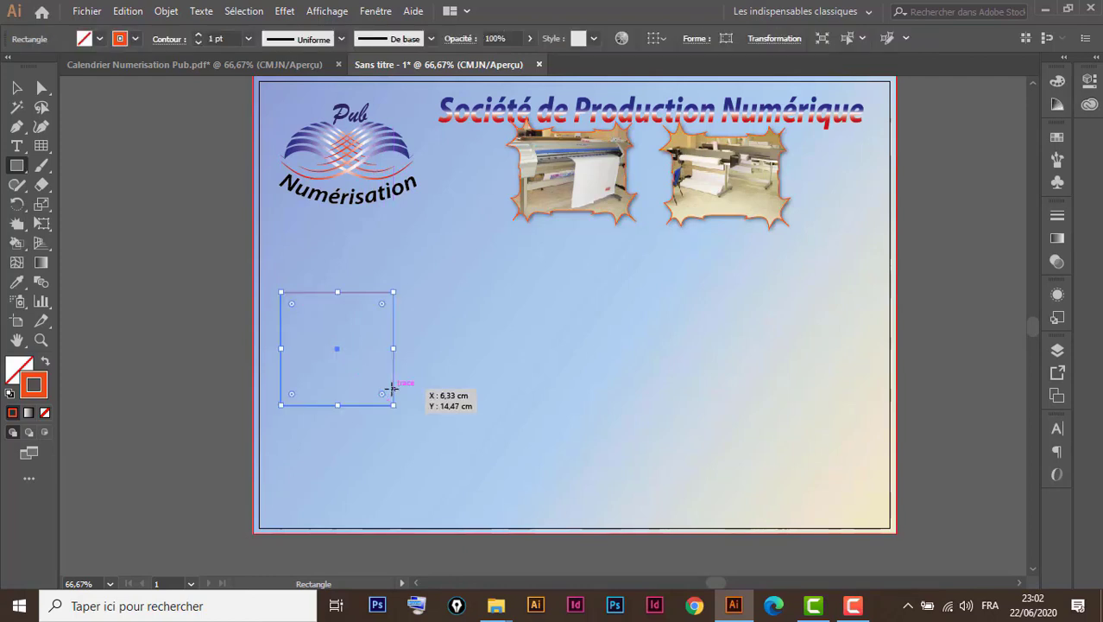
key("v")
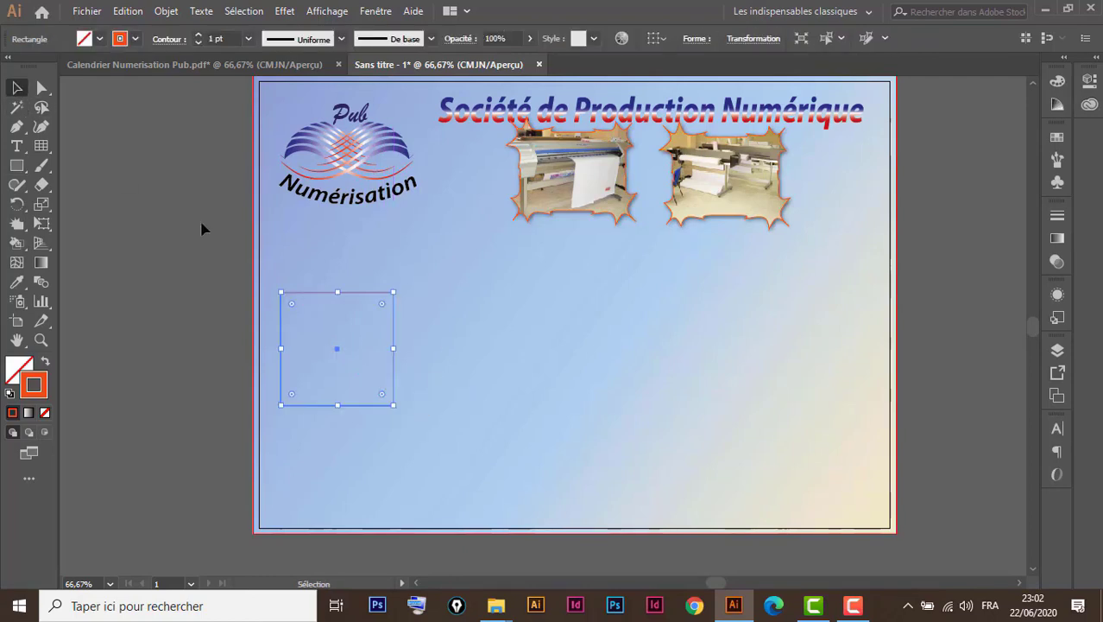
left_click(44, 363)
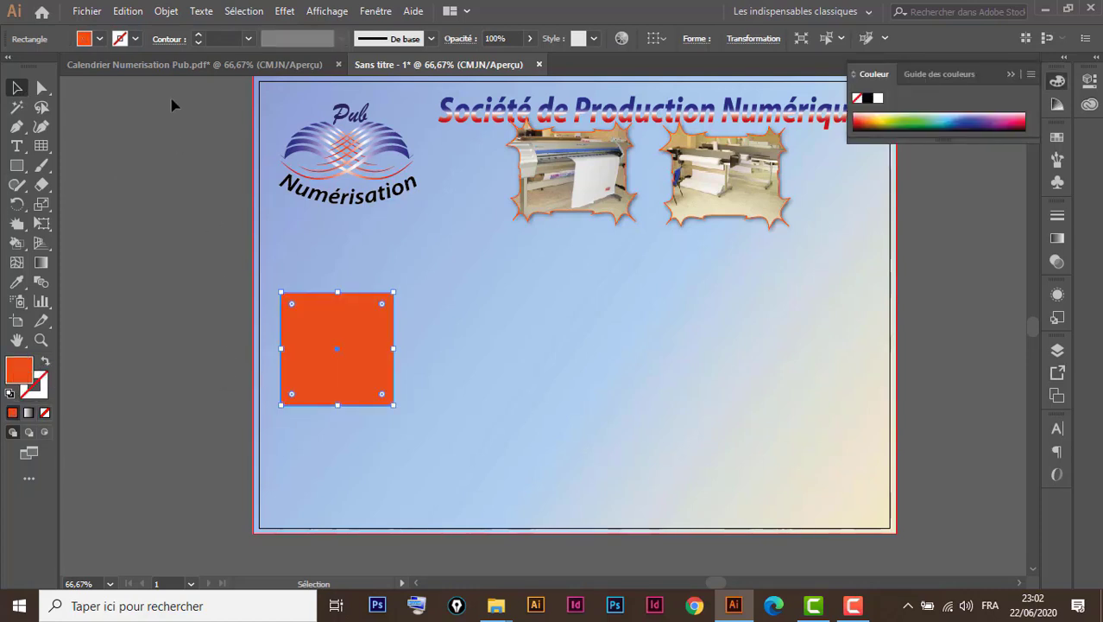
left_click(284, 12)
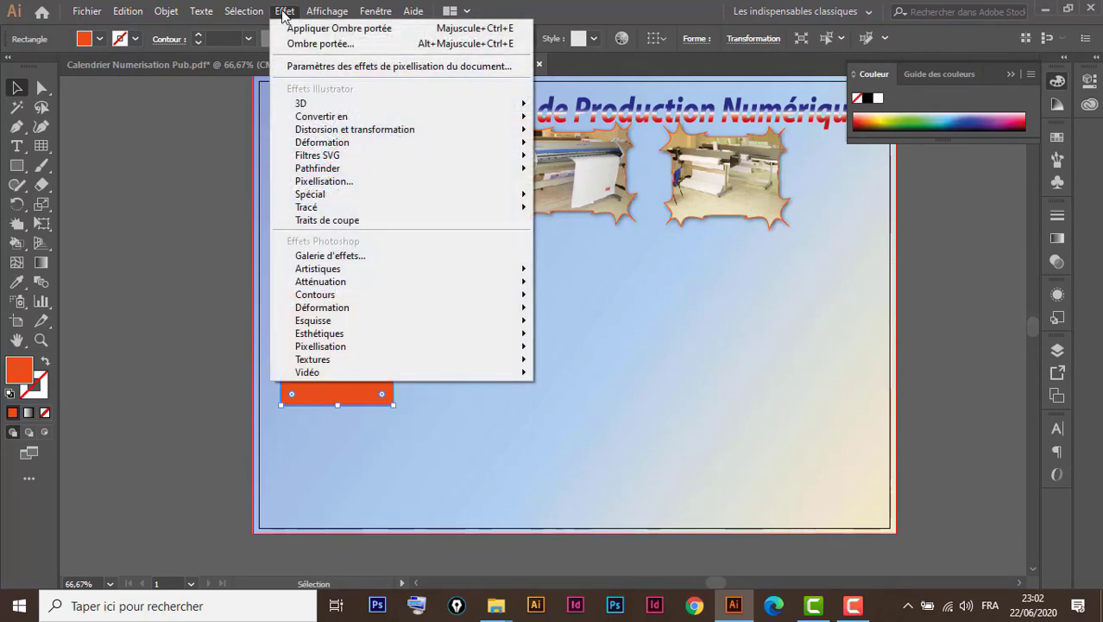
mouse_move(397, 103)
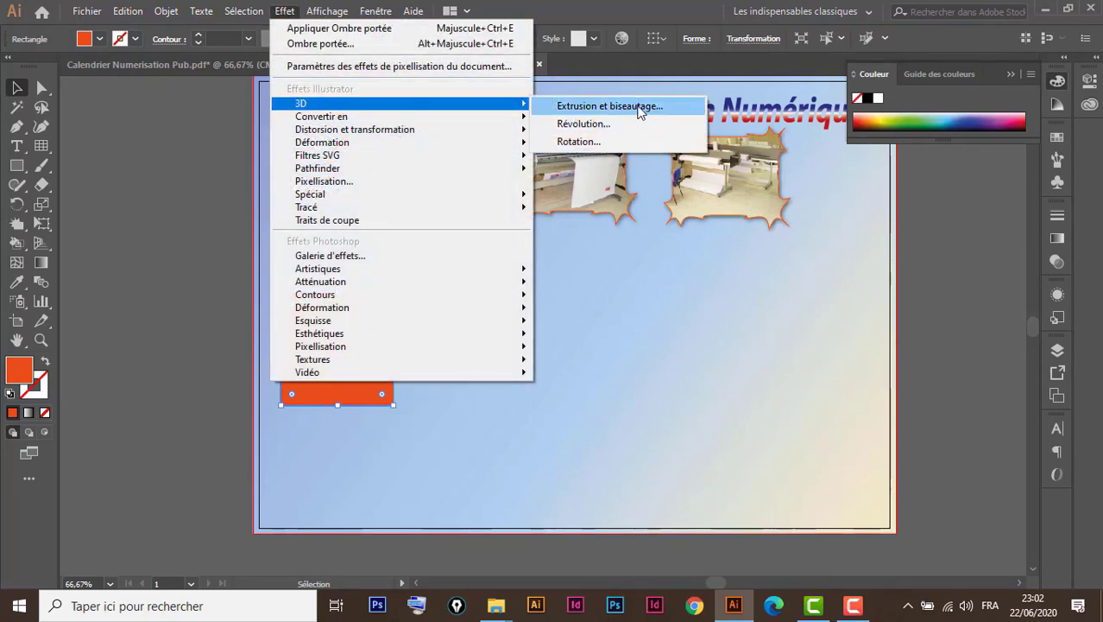
Preview Extrusion et biseautage on the square and set extrusion depth to 152 pt.
left_click(625, 107)
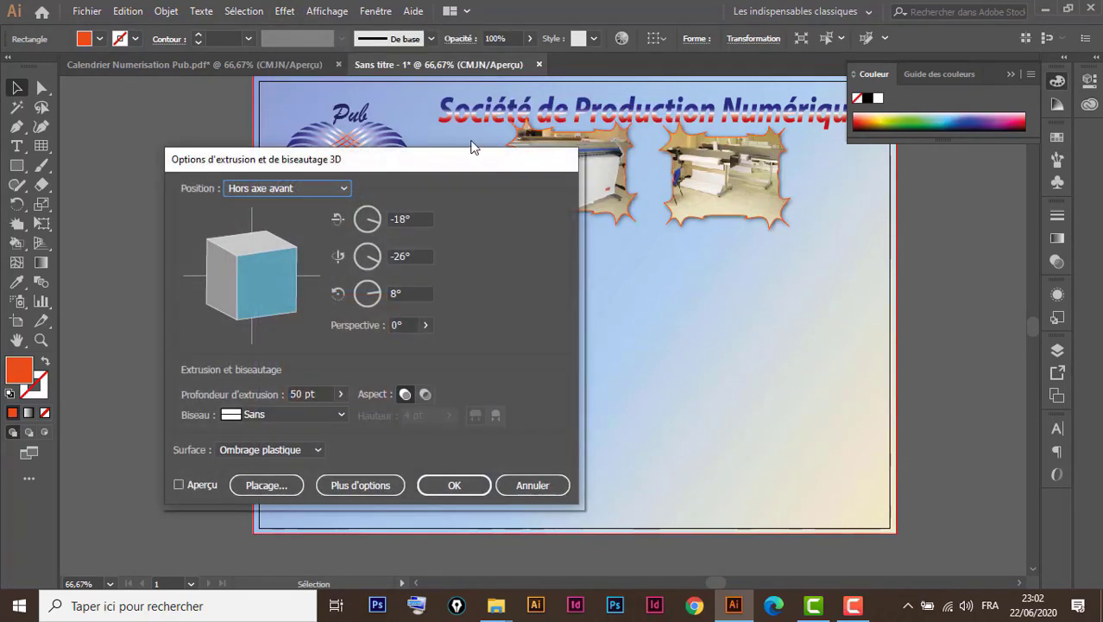
mouse_move(402, 158)
left_mouse_down()
mouse_move(725, 169)
mouse_move(776, 148)
left_mouse_up()
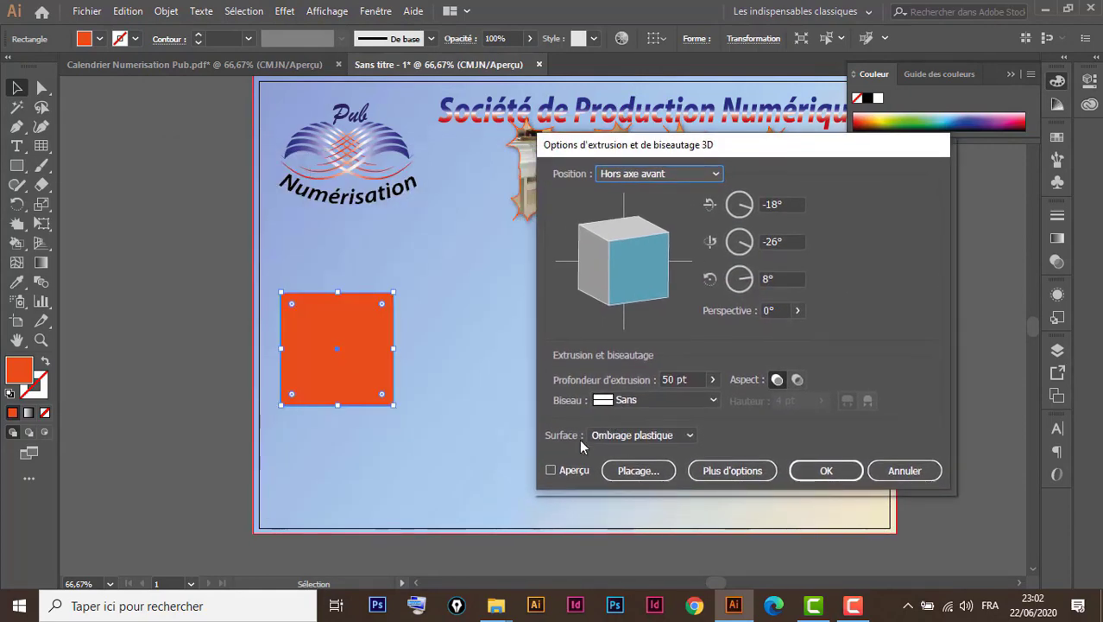
left_click(551, 471)
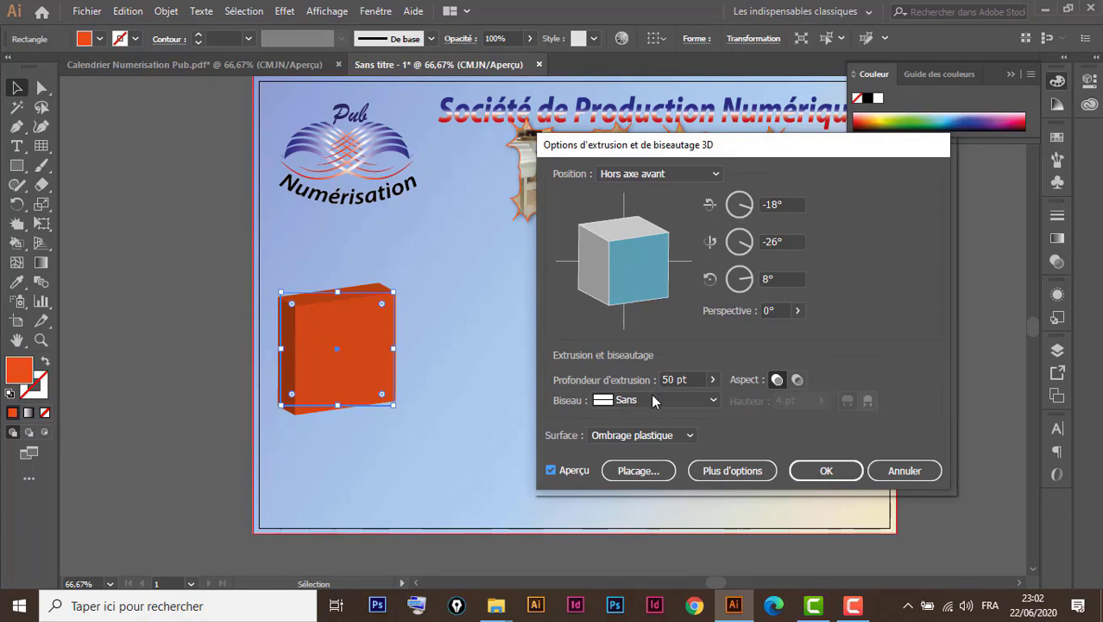
left_click(680, 379)
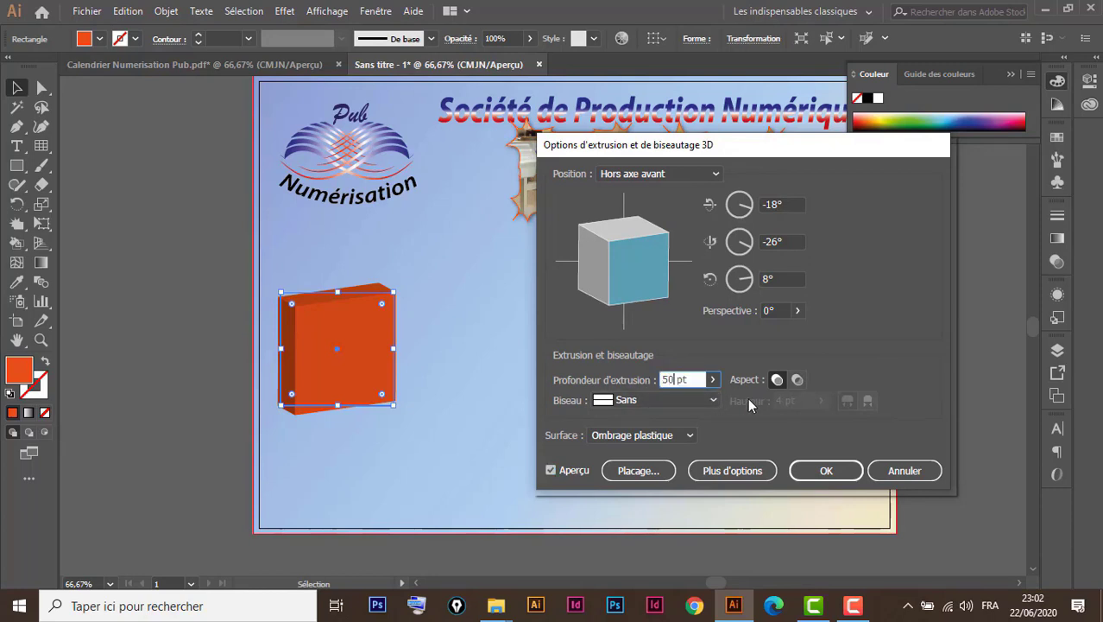
key("BackSpace")
key("BackSpace")
type("88")
key("Tab")
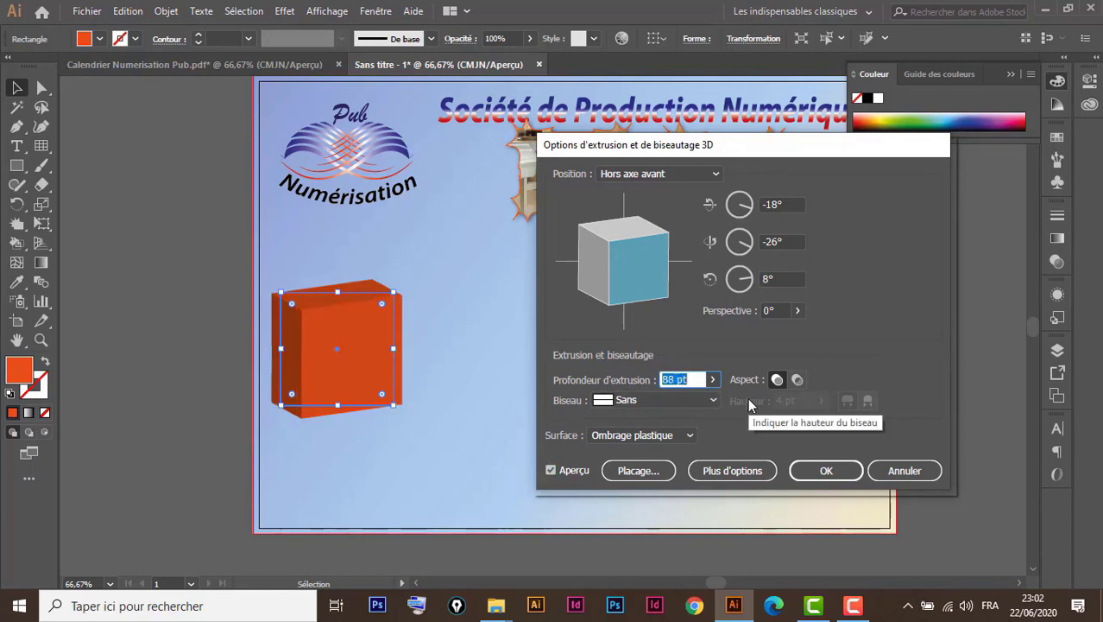
key("Up")
key("Up")
key("Up")
key("Up")
key("Up")
key("Up")
key("Up")
key("Up")
key("Up")
key("Up")
key("Up")
key("Up")
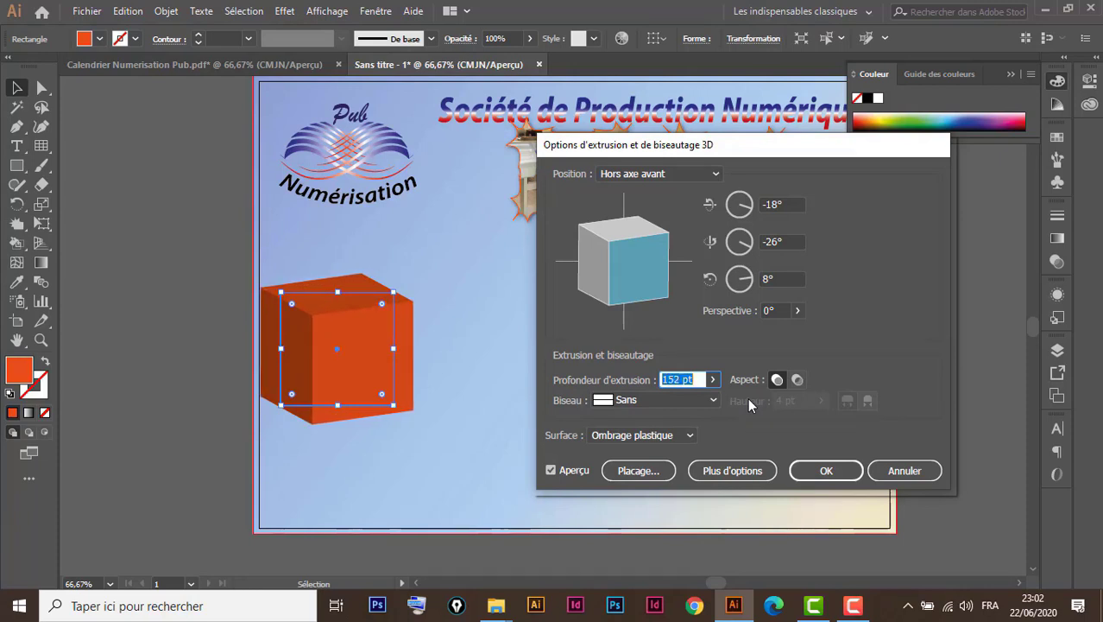
Rotate the cube to -15°, -42°, 7° and apply the 3D effect.
left_click(621, 259)
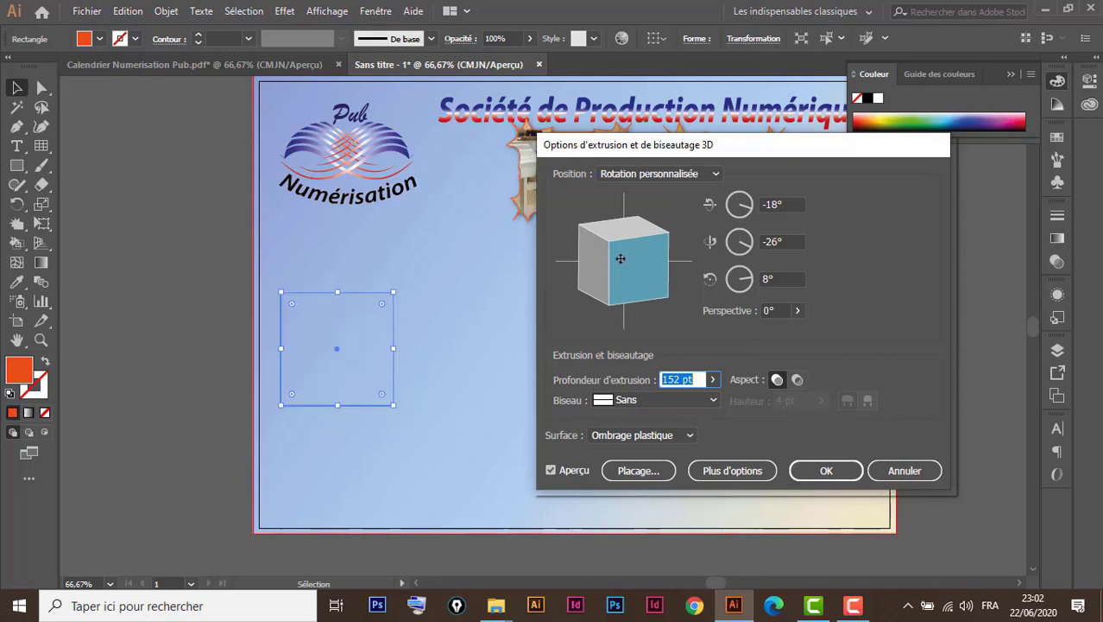
left_click_drag(623, 258, 627, 264)
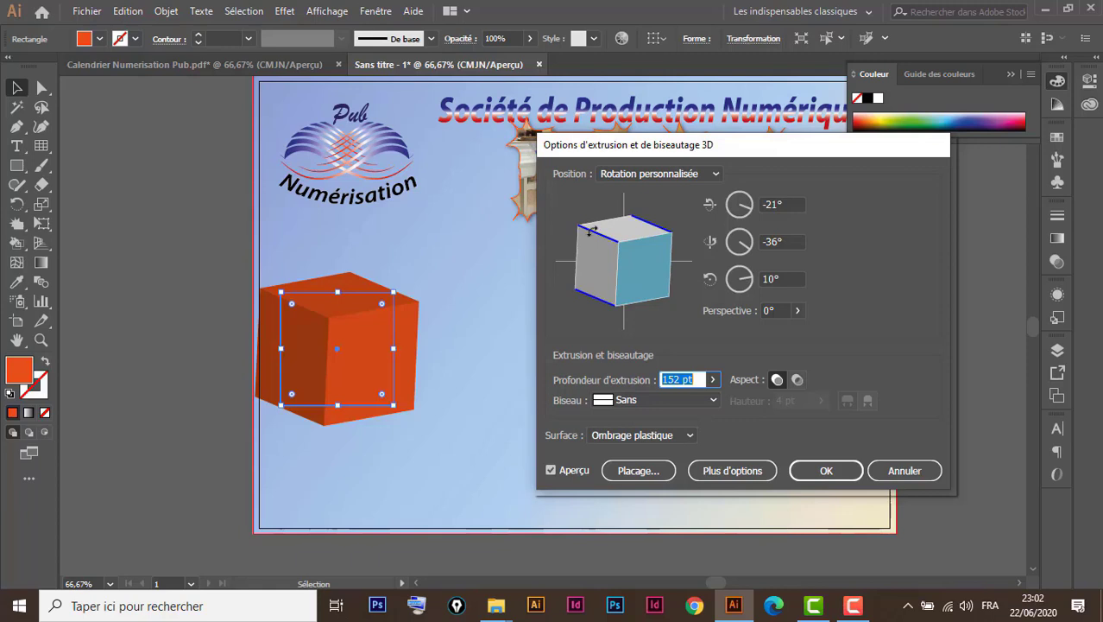
left_click_drag(592, 229, 589, 244)
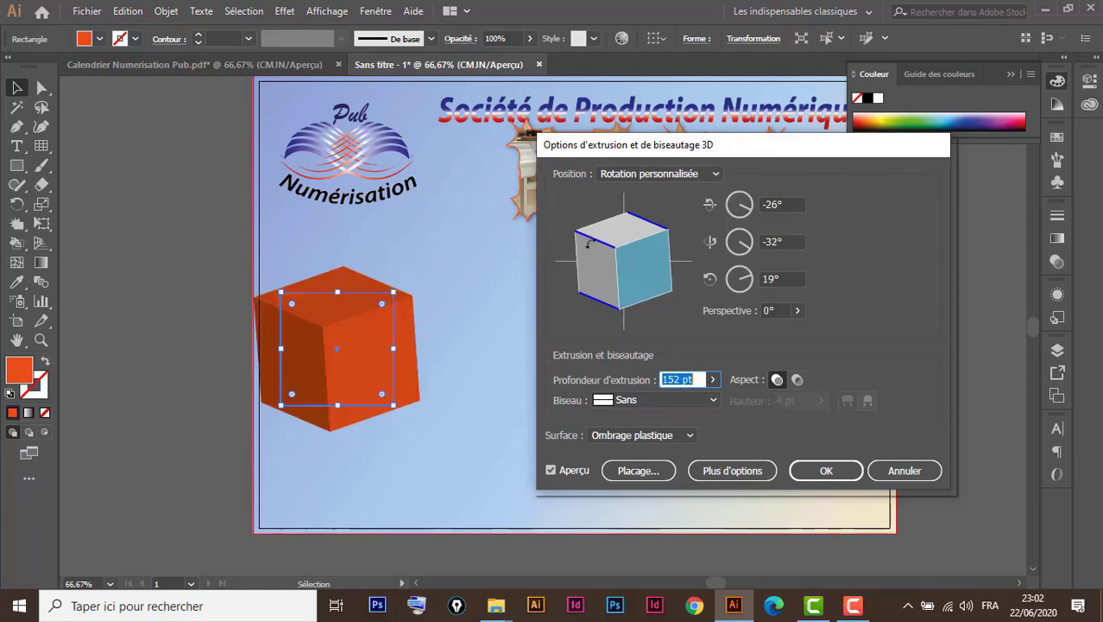
mouse_move(588, 244)
left_mouse_down()
mouse_move(604, 244)
mouse_move(601, 229)
mouse_move(633, 254)
mouse_move(631, 277)
mouse_move(641, 253)
mouse_move(604, 264)
left_mouse_up()
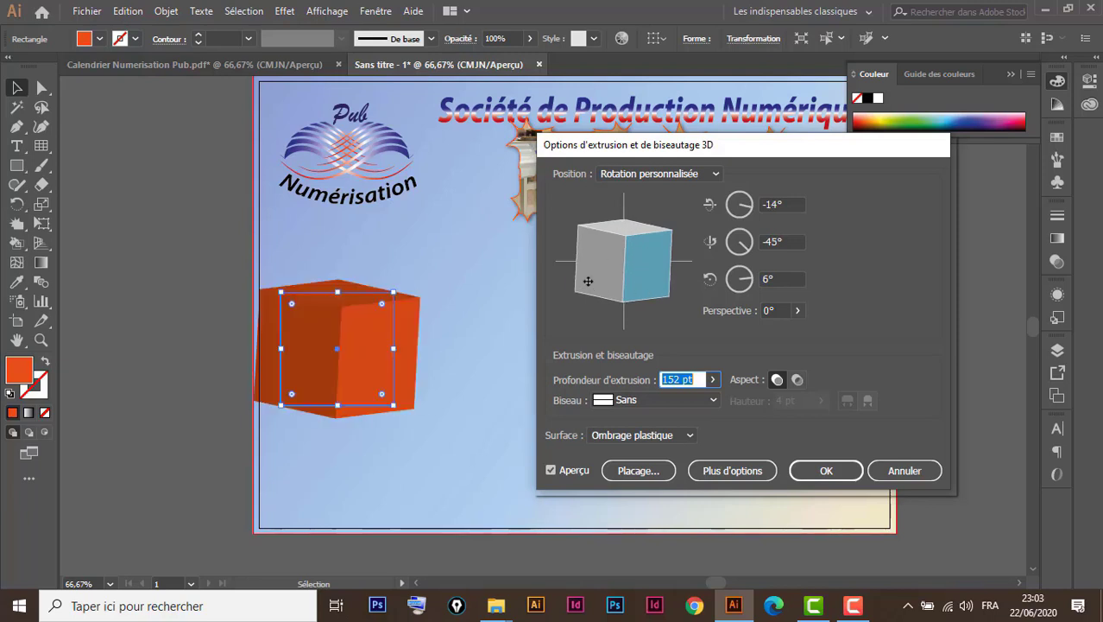
left_click_drag(655, 253, 654, 250)
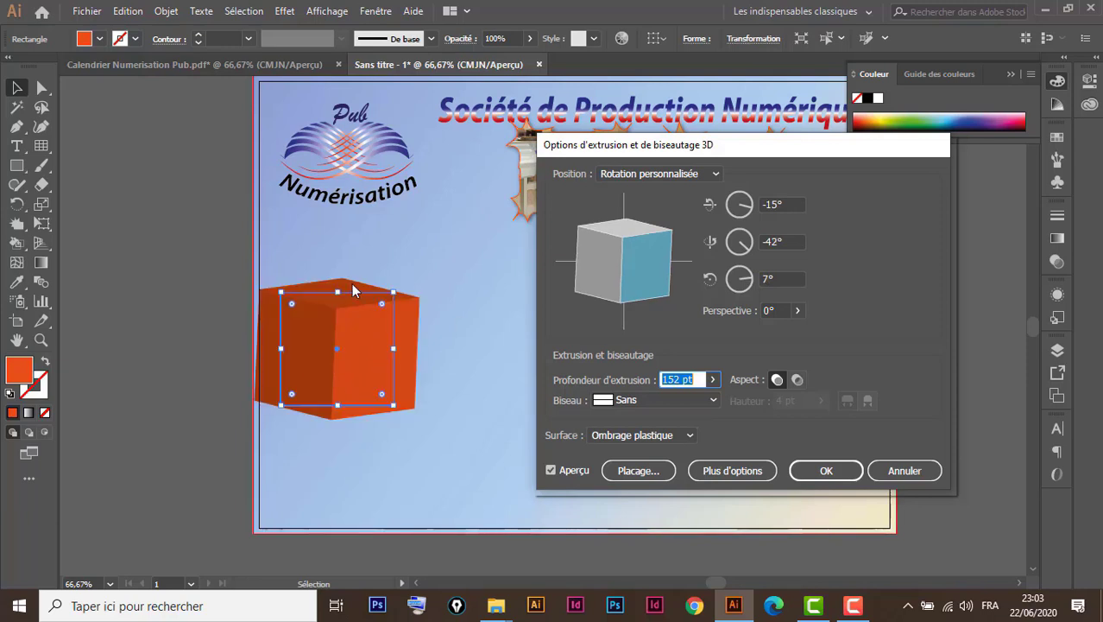
left_click(827, 473)
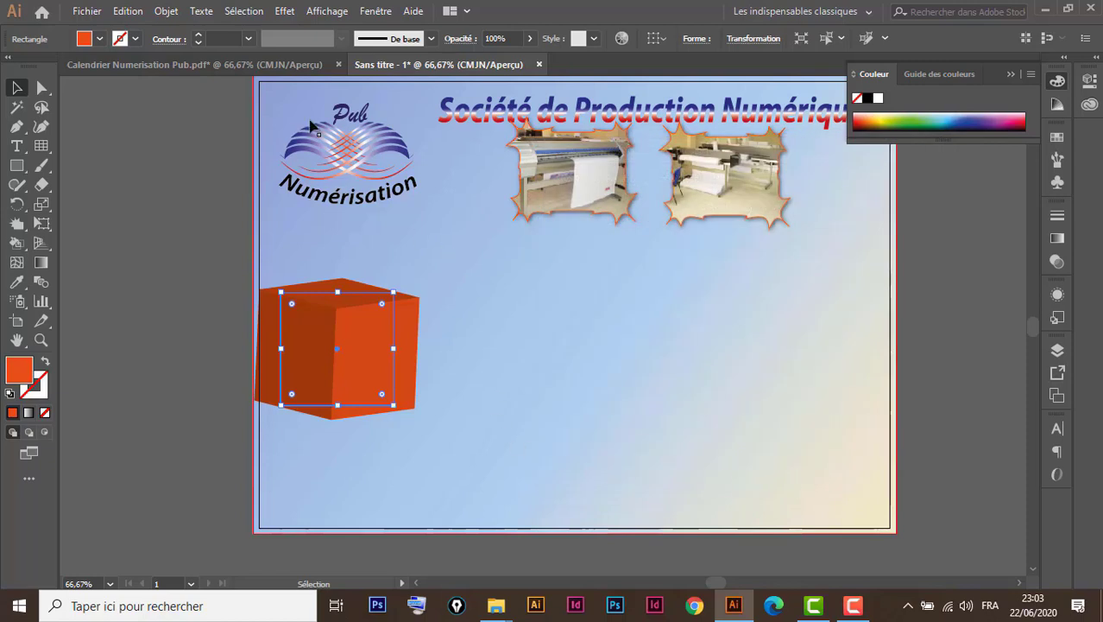
Import and place photos 450_photo_1, 450_photo_2 and 450_photo_4 on the poster.
left_click(182, 285)
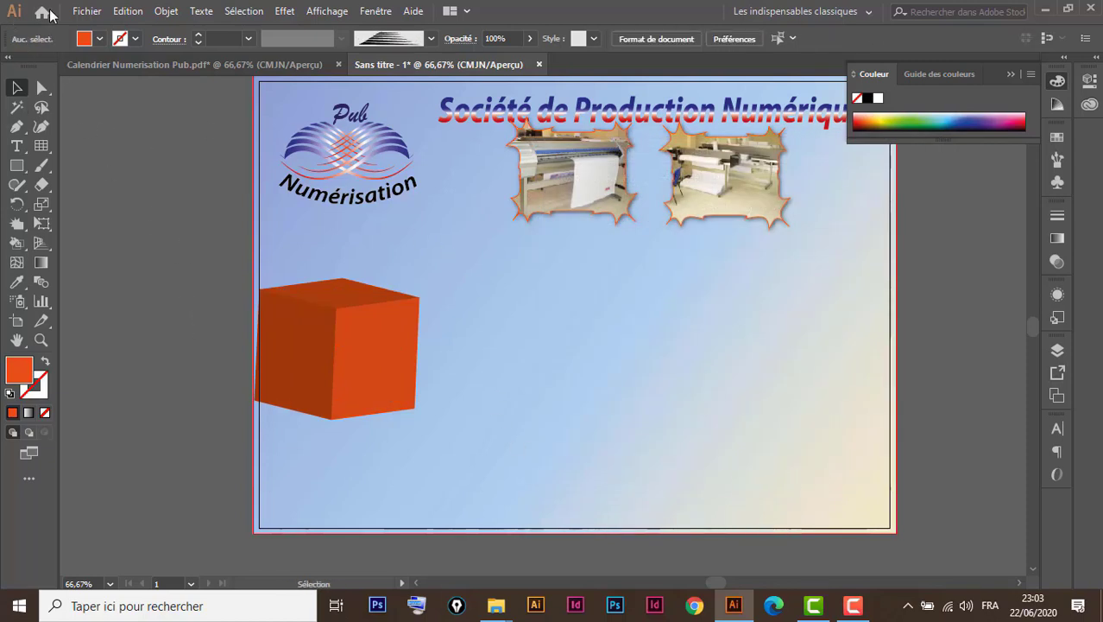
left_click(96, 17)
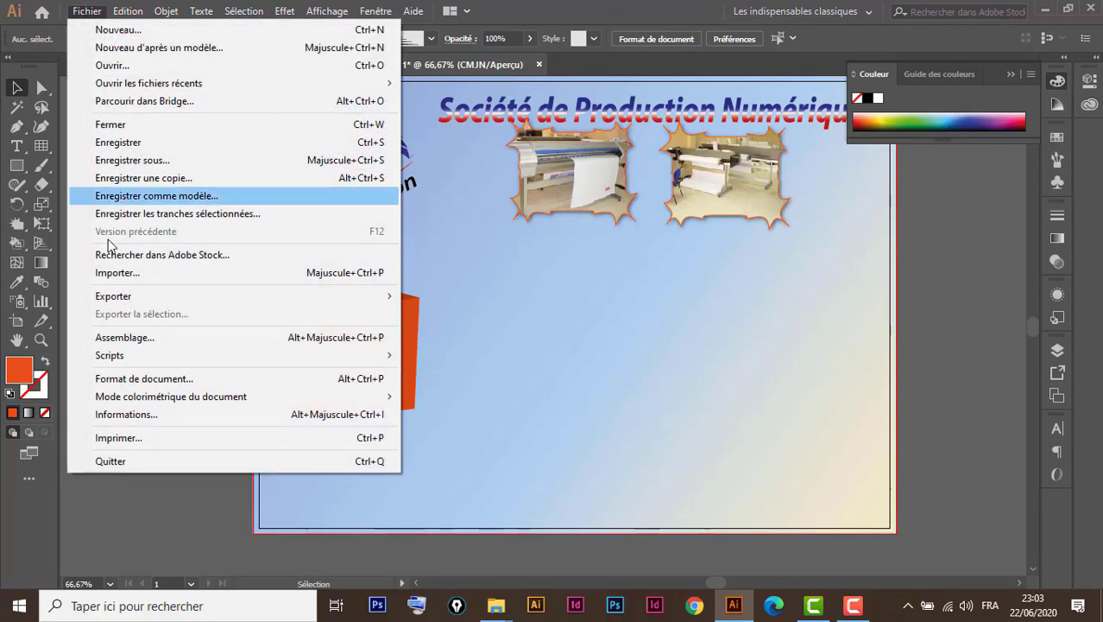
left_click(156, 273)
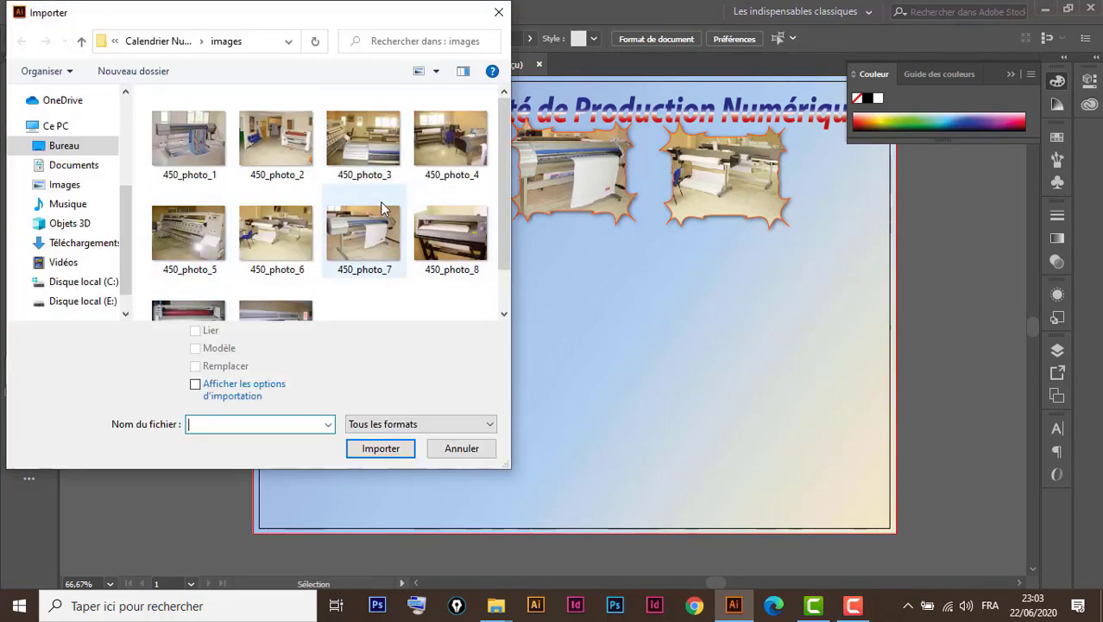
left_click(195, 151)
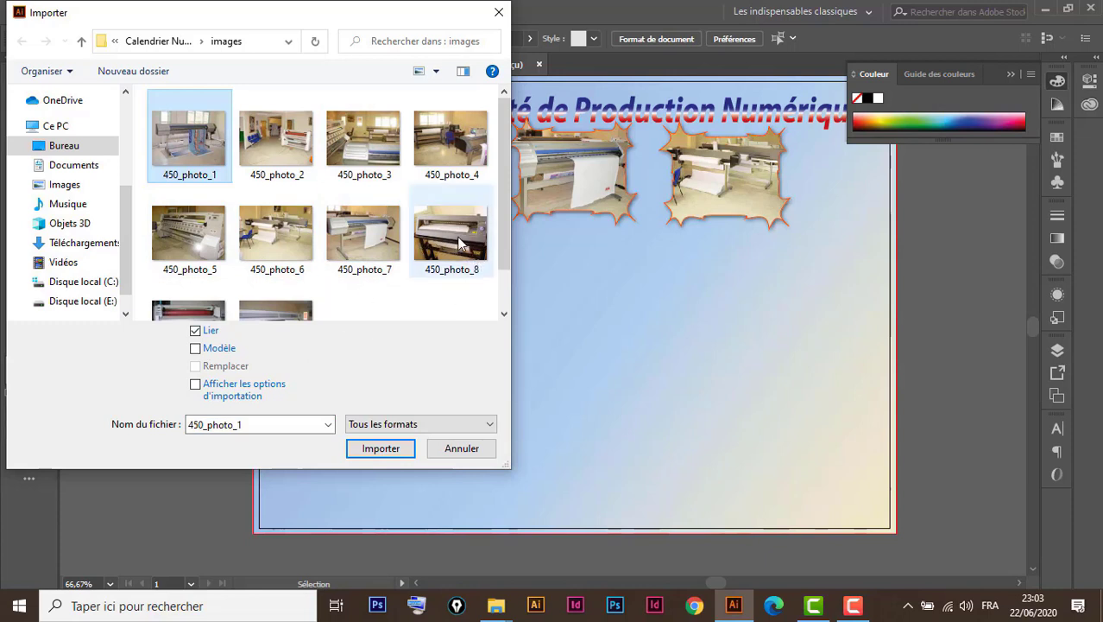
left_click(446, 147, "ctrl")
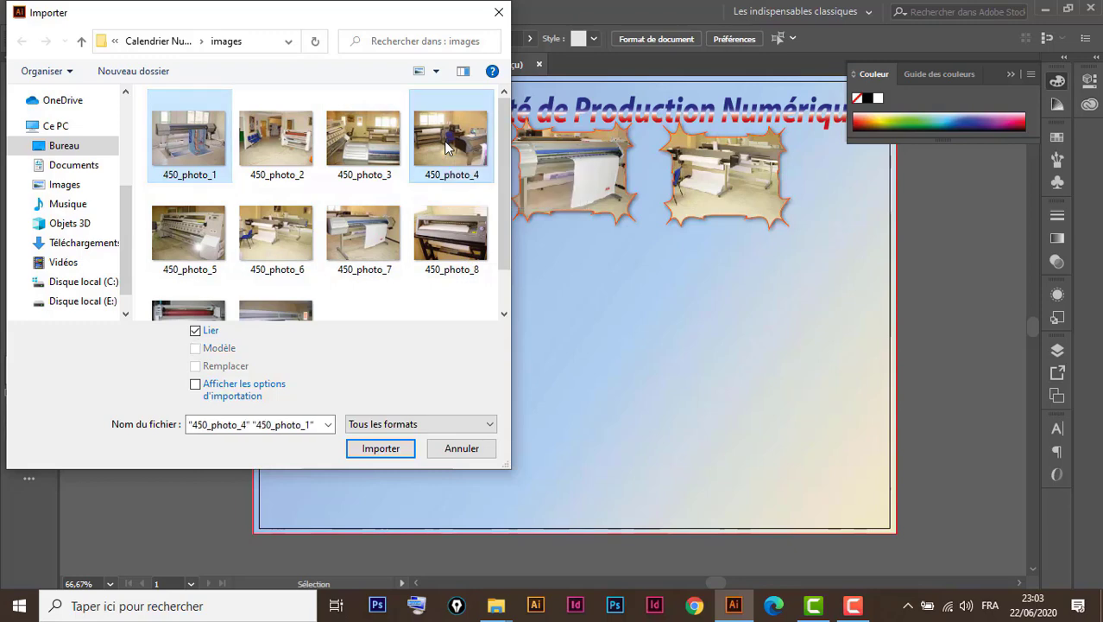
left_click(275, 146, "ctrl")
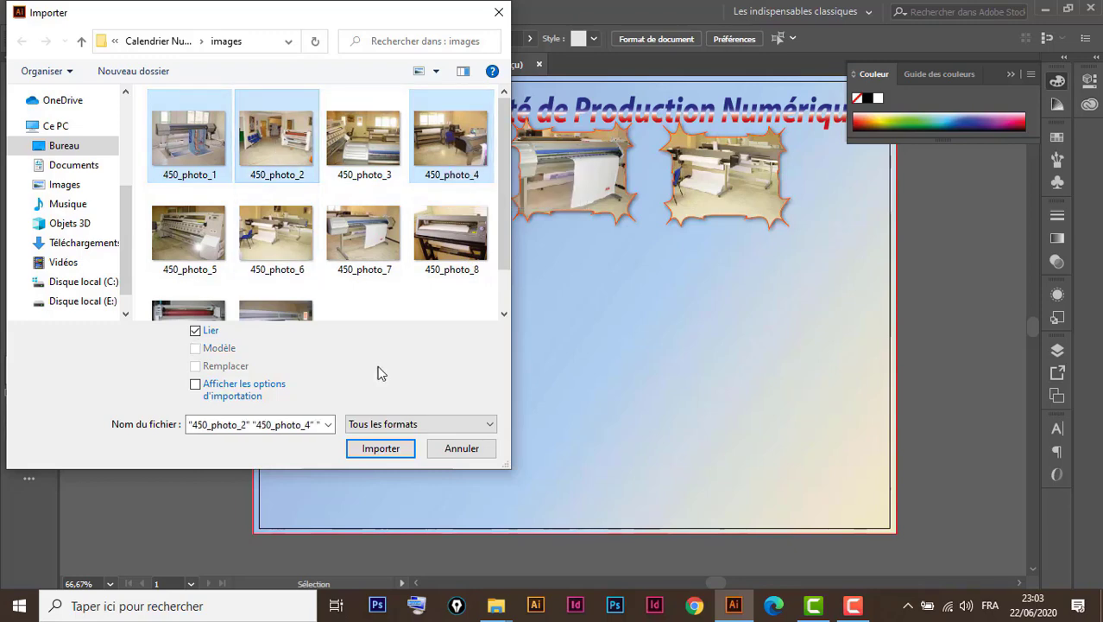
left_click(396, 451)
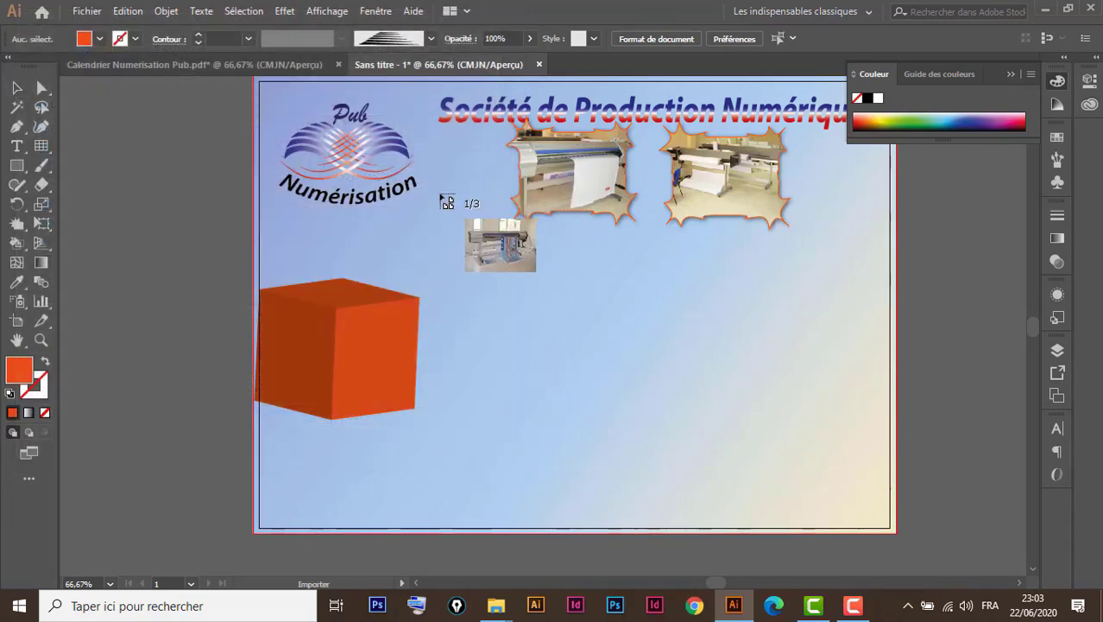
left_click(441, 194)
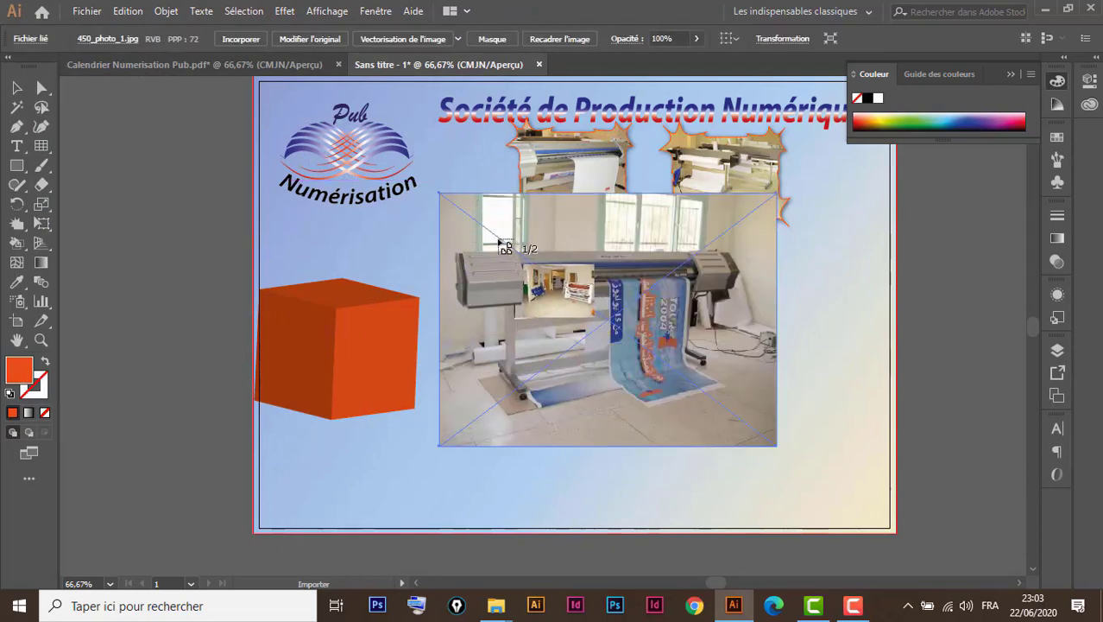
left_click(499, 269)
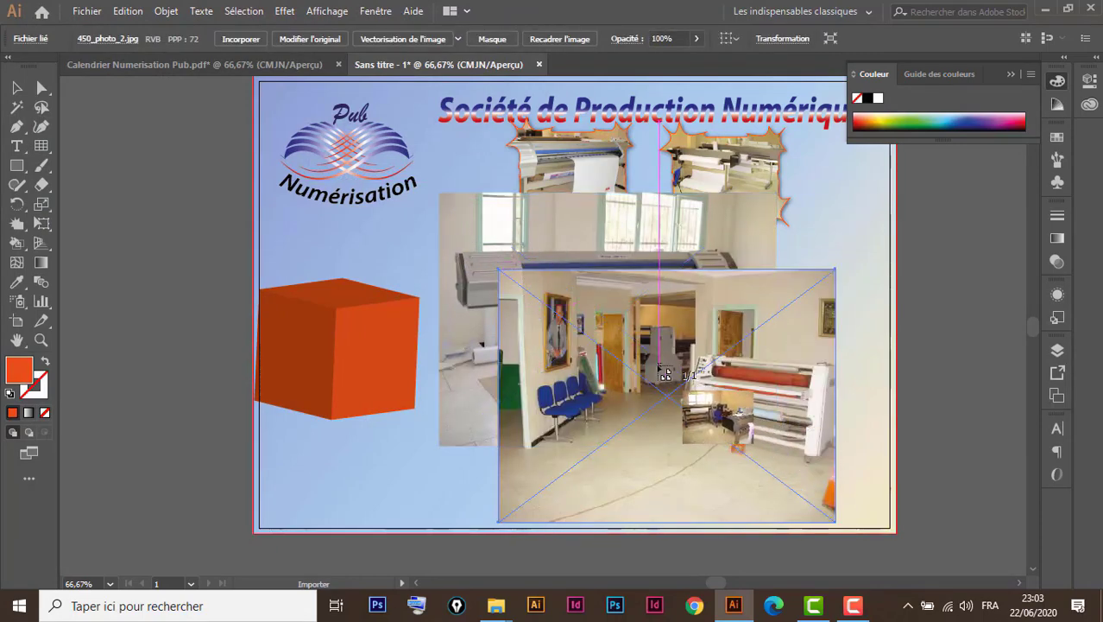
left_click(659, 364)
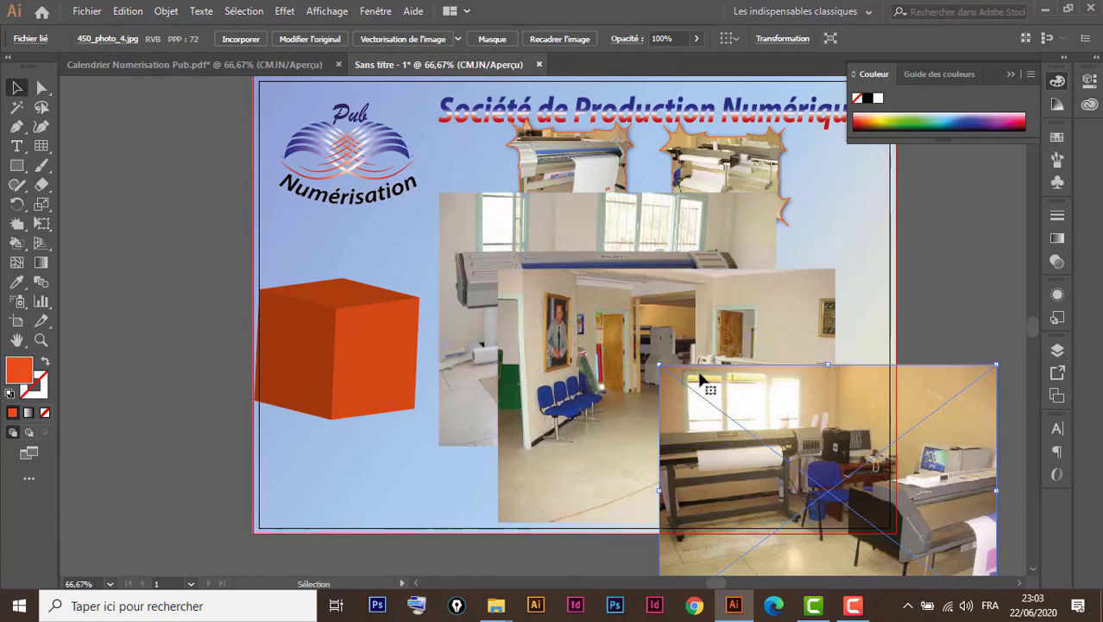
Embed the three photos, shrink them into a stack on the right side, and nudge the cube.
scroll(699, 377, "right", 5)
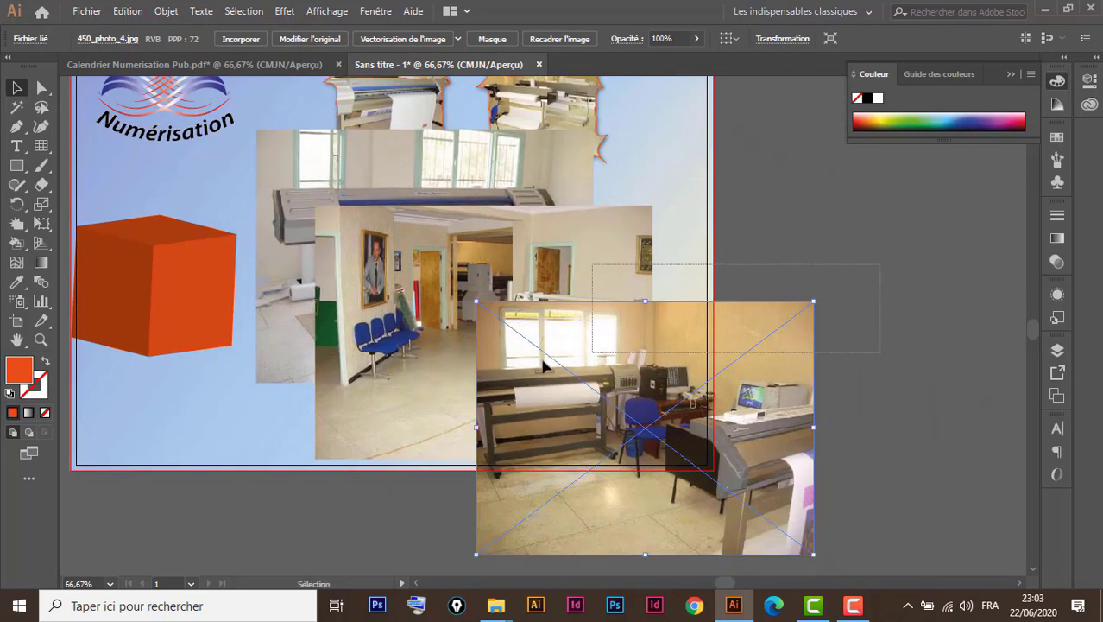
left_click(356, 384, "shift")
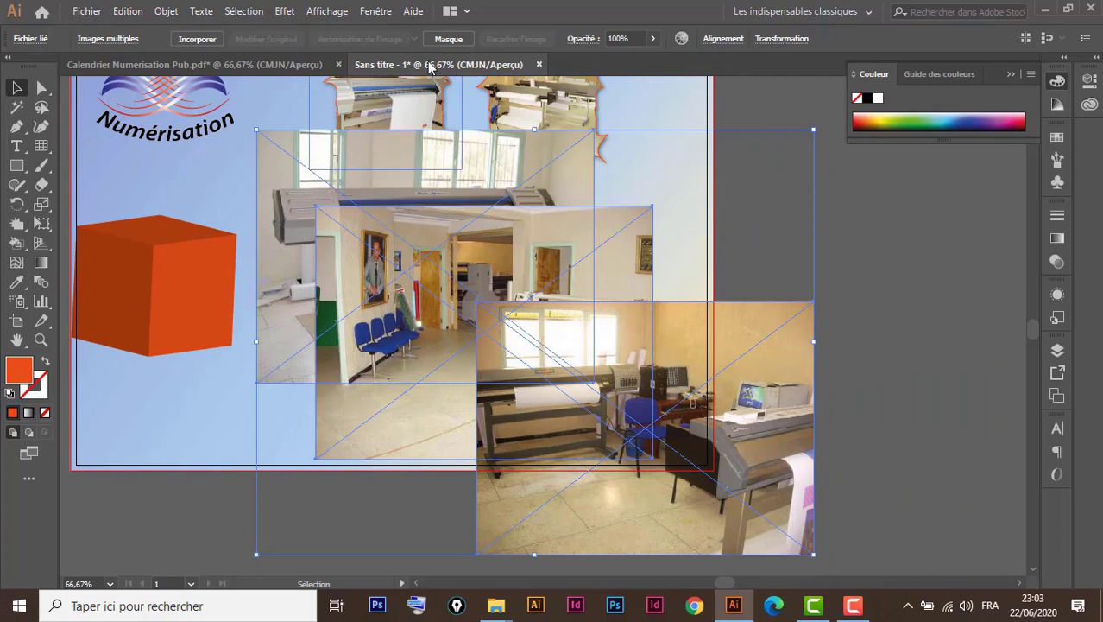
left_click(198, 39)
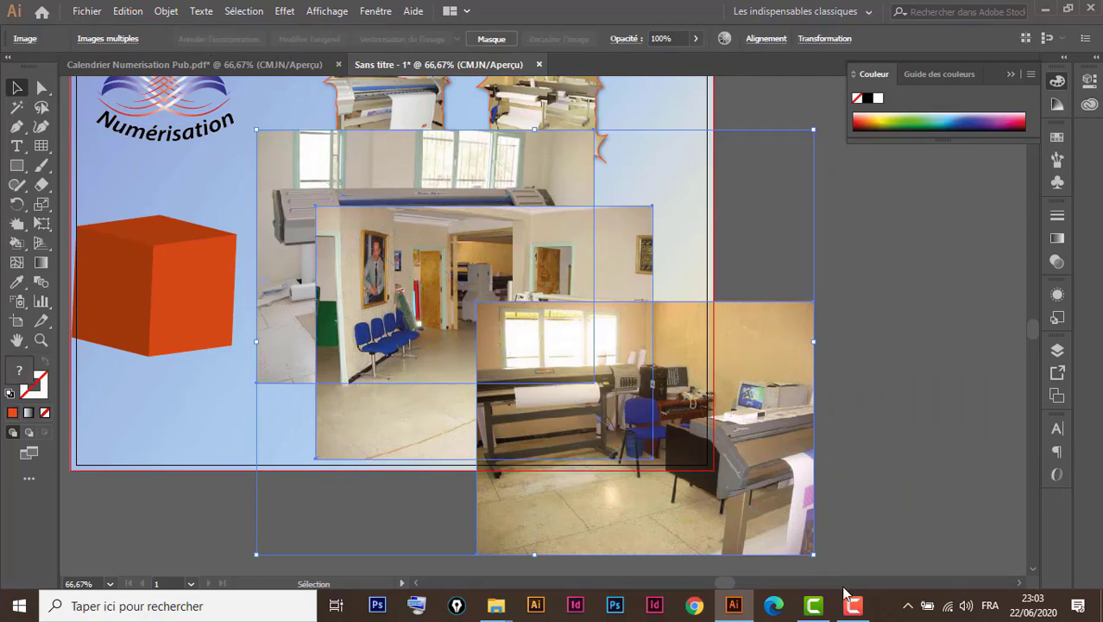
left_click_drag(813, 554, 512, 332)
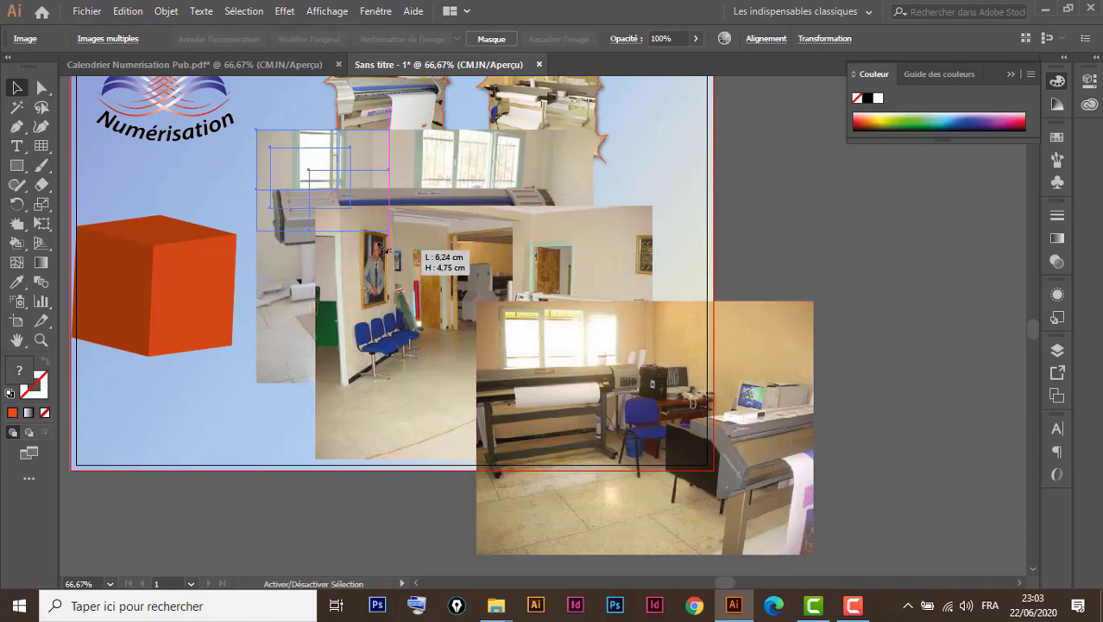
left_click_drag(512, 332, 381, 223)
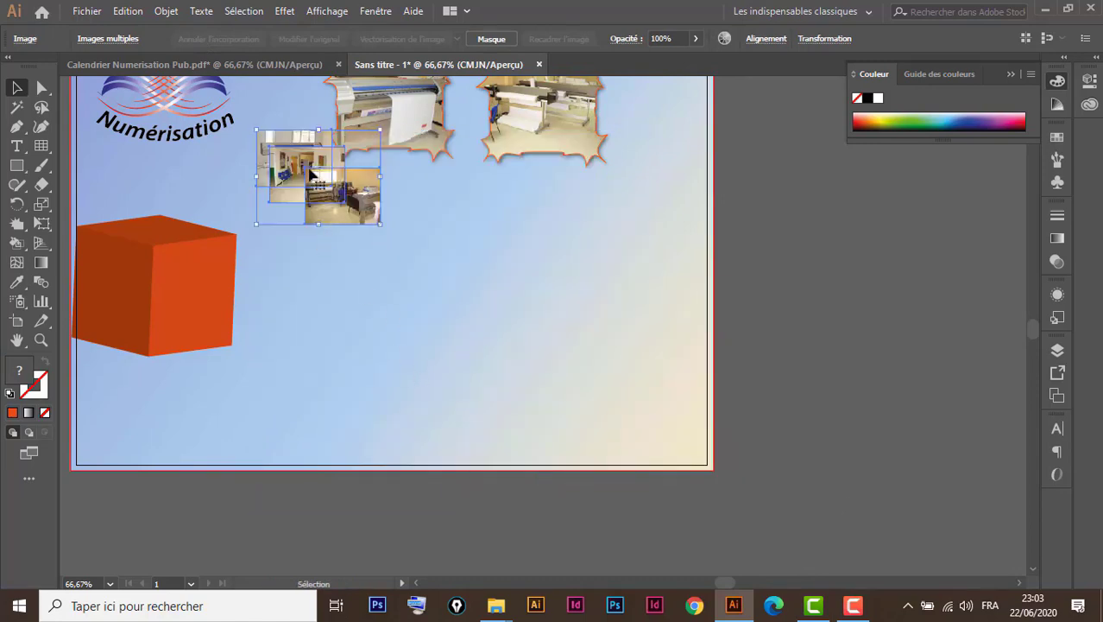
left_click_drag(309, 178, 586, 299)
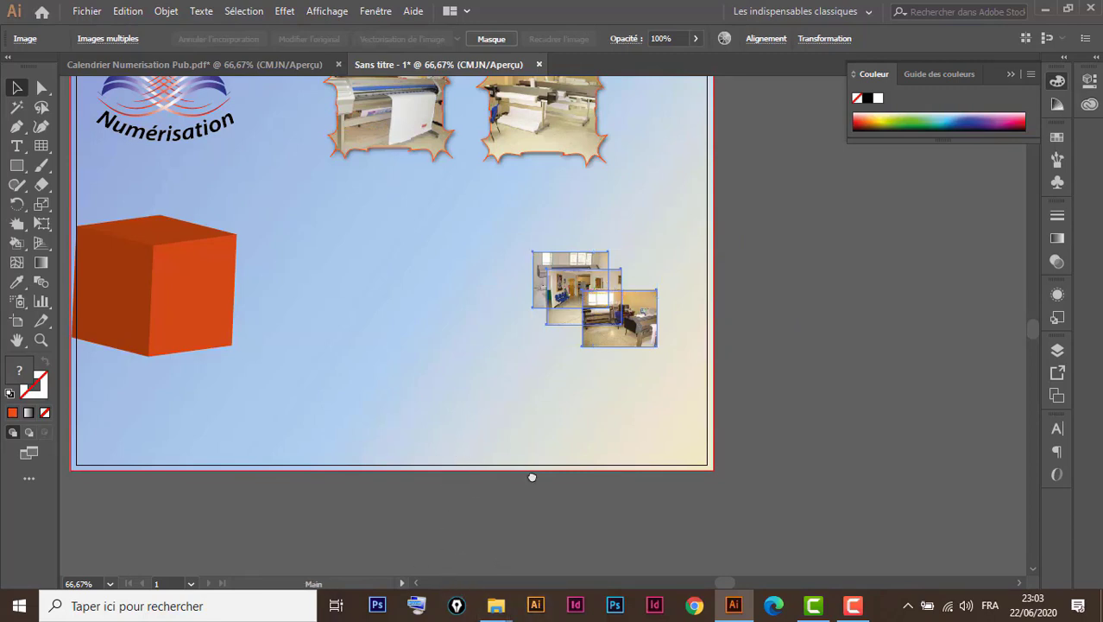
left_click_drag(452, 447, 616, 504)
left_click_drag(347, 358, 364, 342)
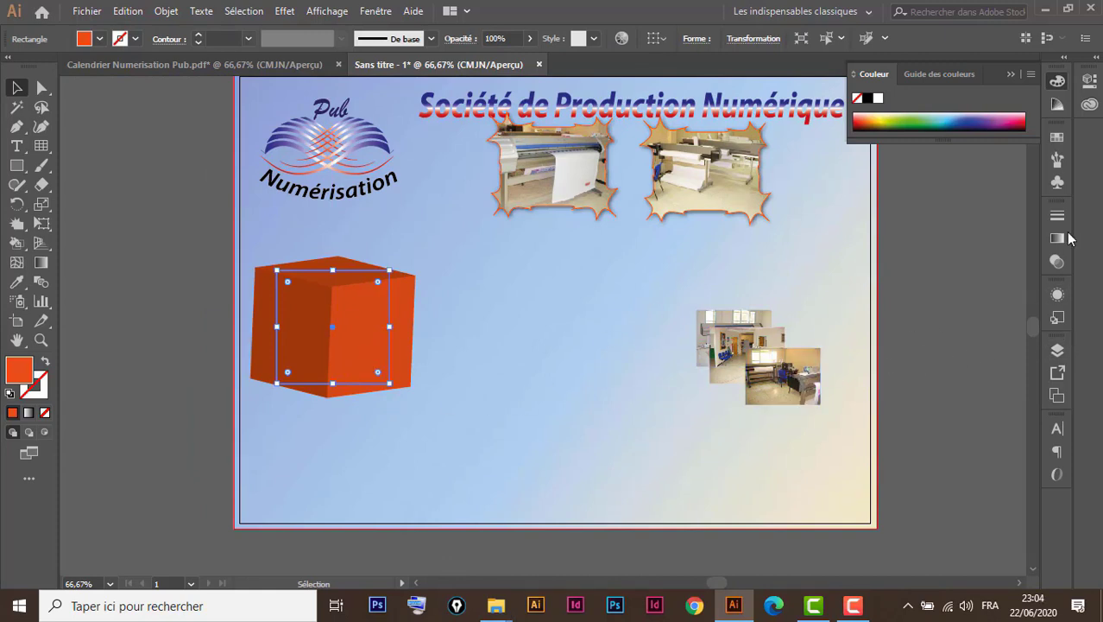
Turn the bottom-right photo into Graphique symbol 'image 1' and delete it from the artboard.
left_click(1058, 182)
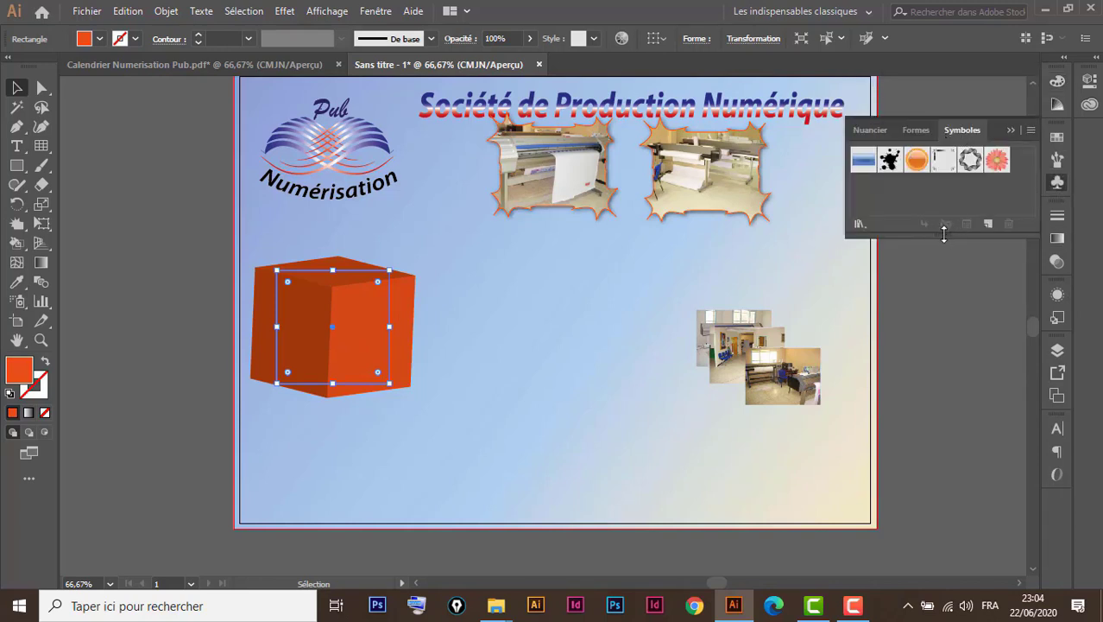
left_click_drag(944, 234, 944, 326)
left_click_drag(803, 393, 898, 222)
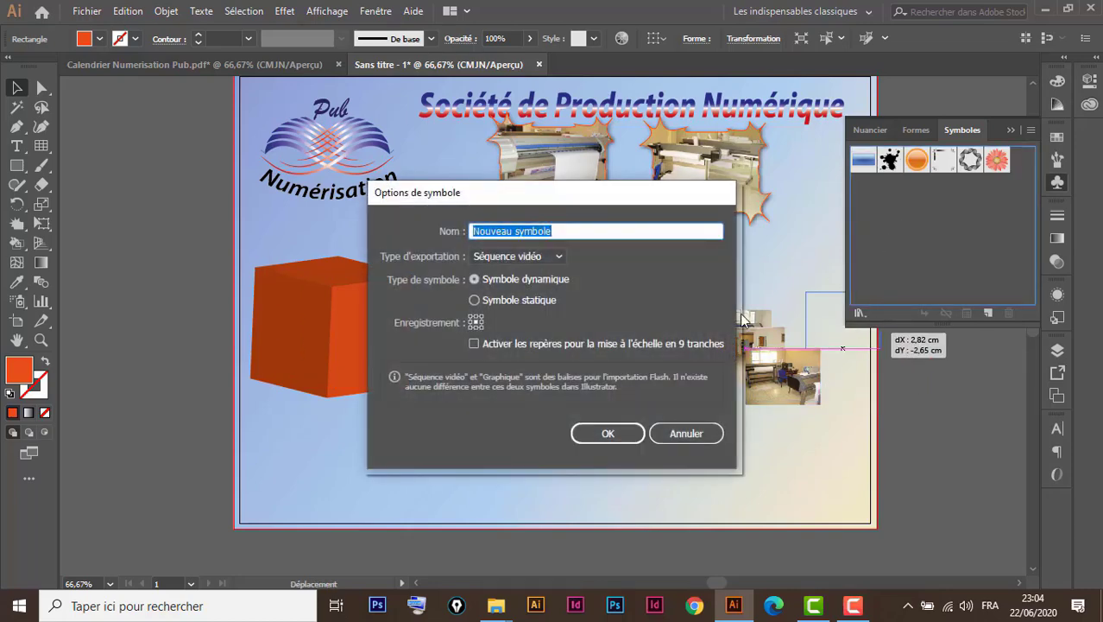
left_click(536, 255)
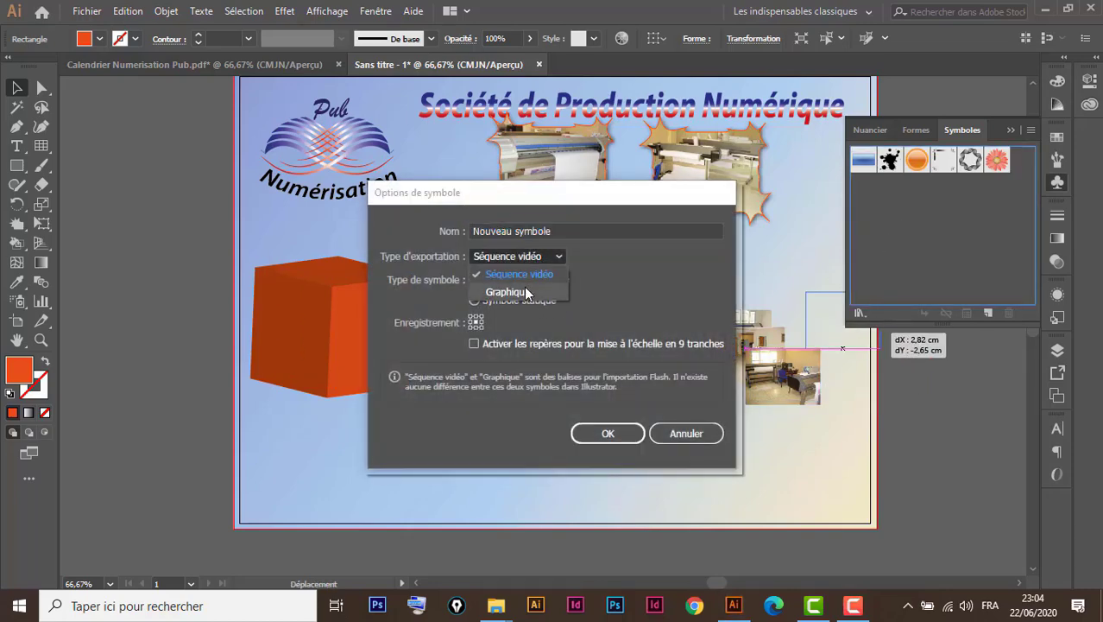
left_click(523, 292)
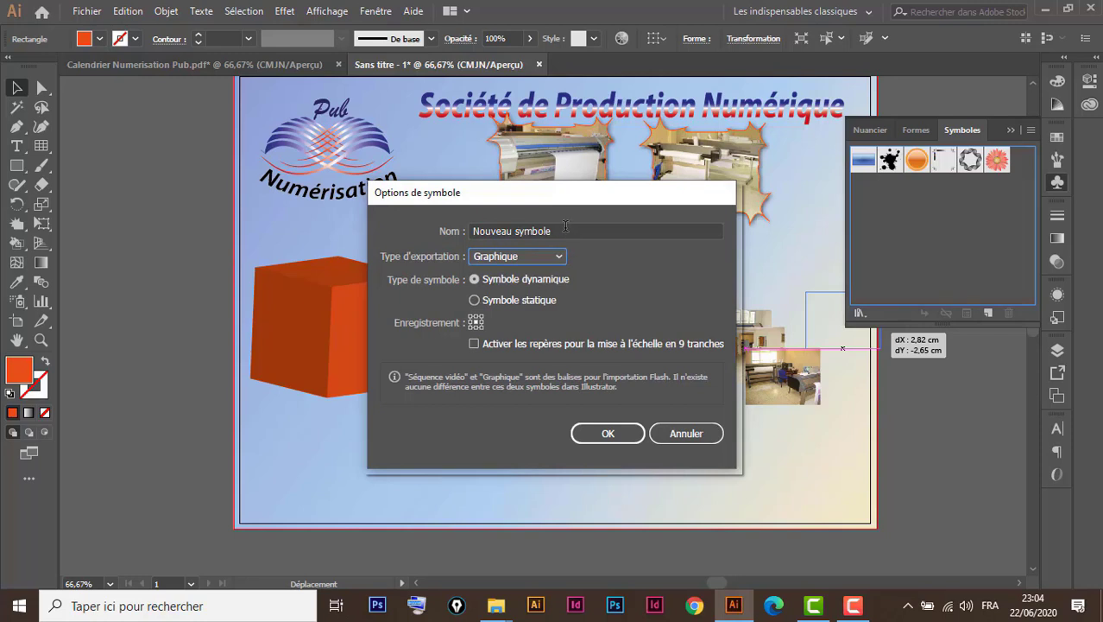
left_click_drag(563, 229, 471, 231)
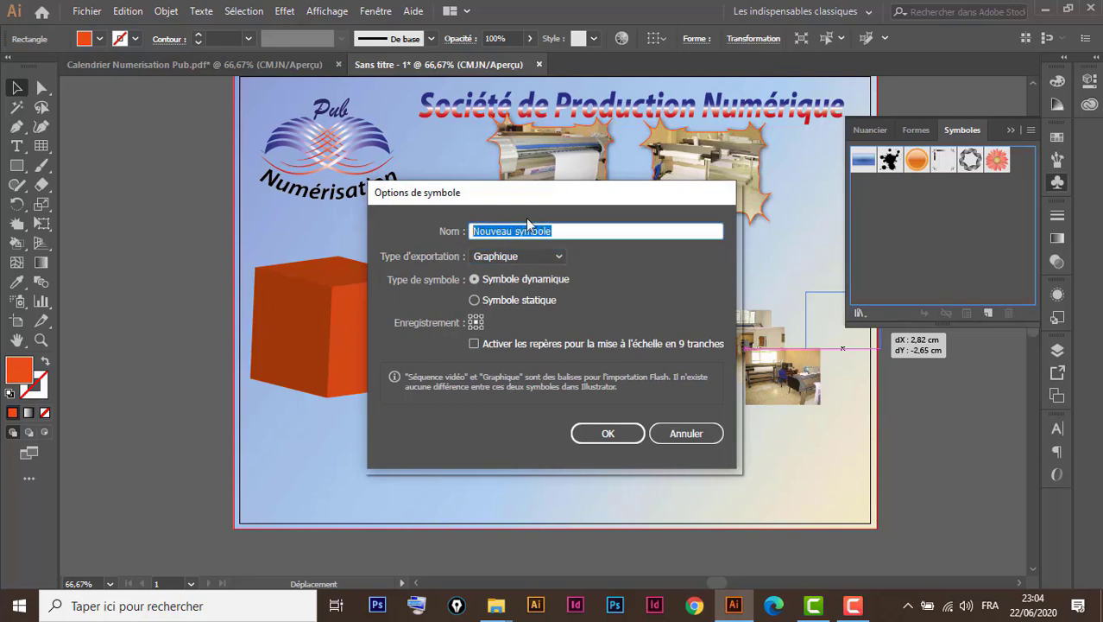
key("BackSpace")
type("age 1")
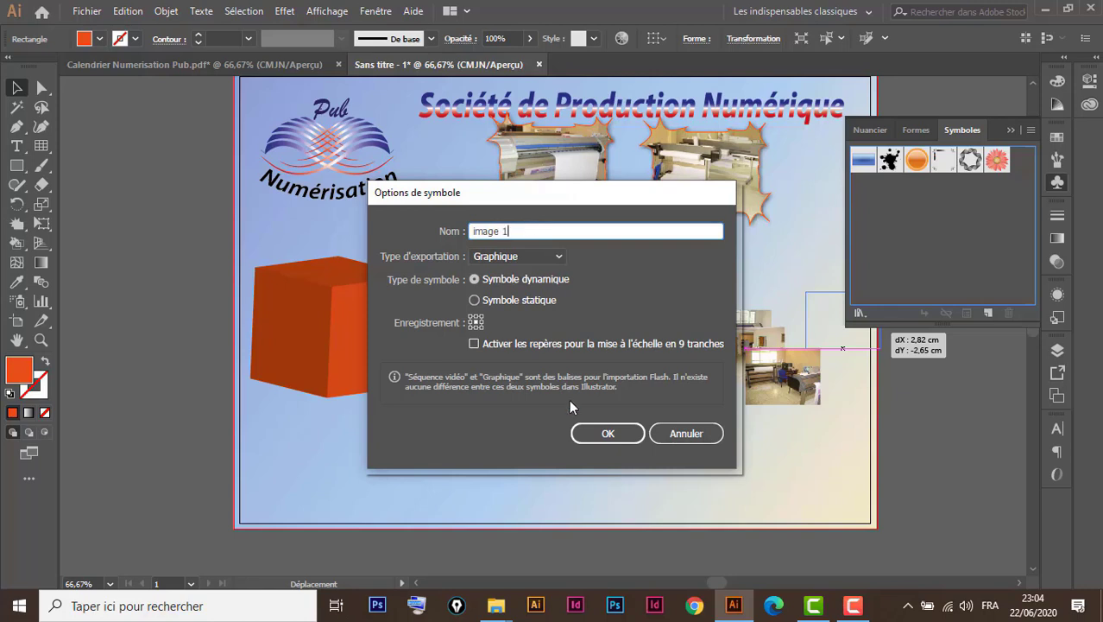
left_click(605, 433)
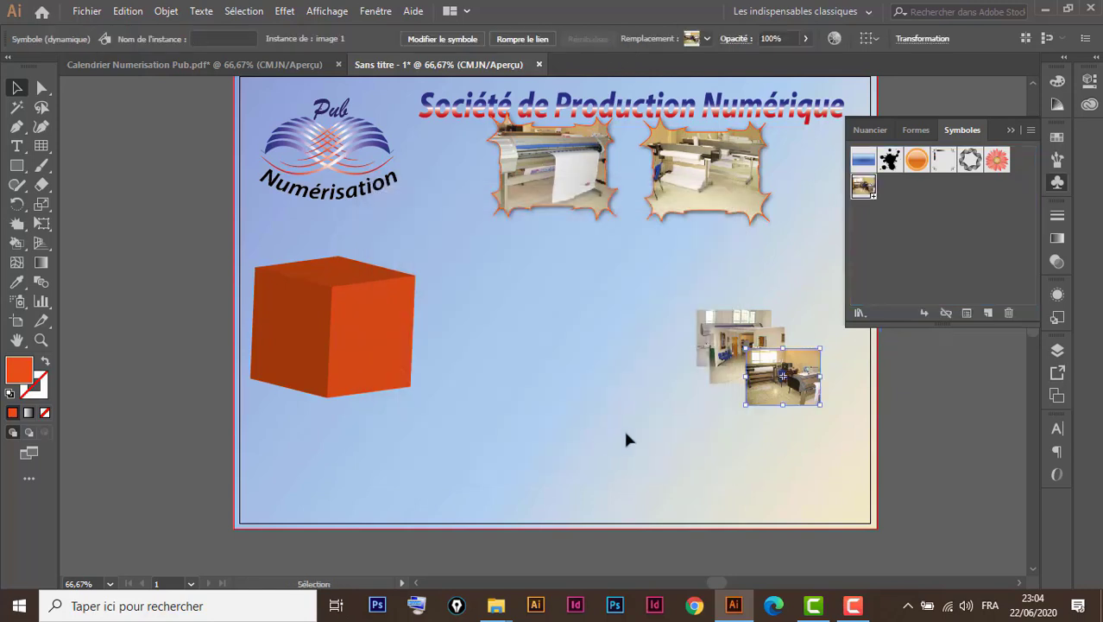
left_click_drag(784, 376, 899, 462)
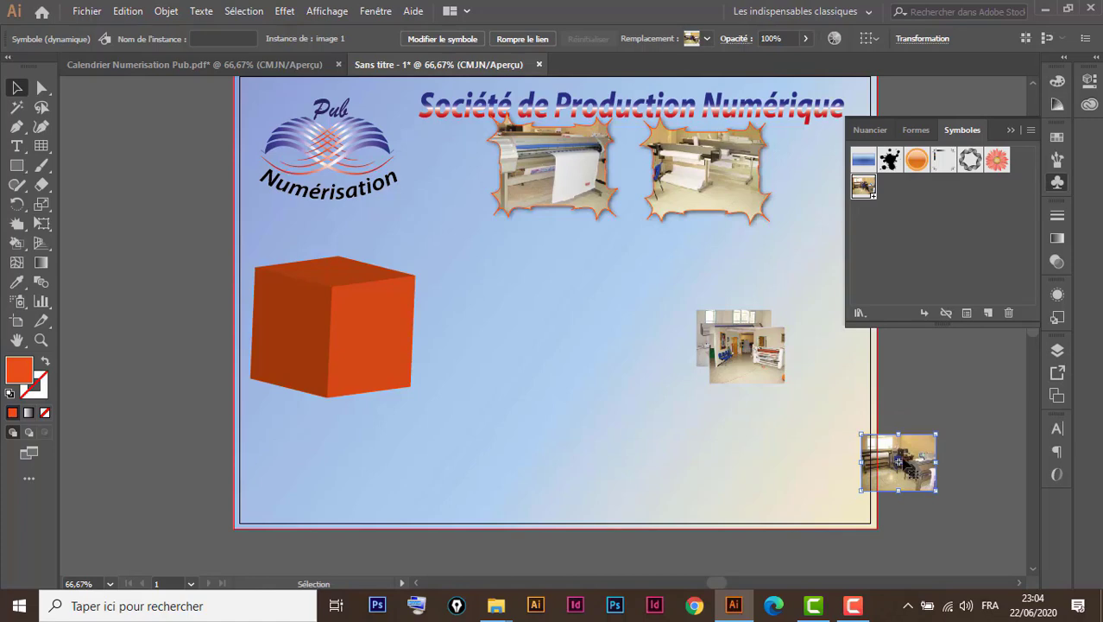
key("Delete")
Create Graphique symbol 'image 2' from the second photo and delete its instance.
left_click_drag(760, 359, 941, 232)
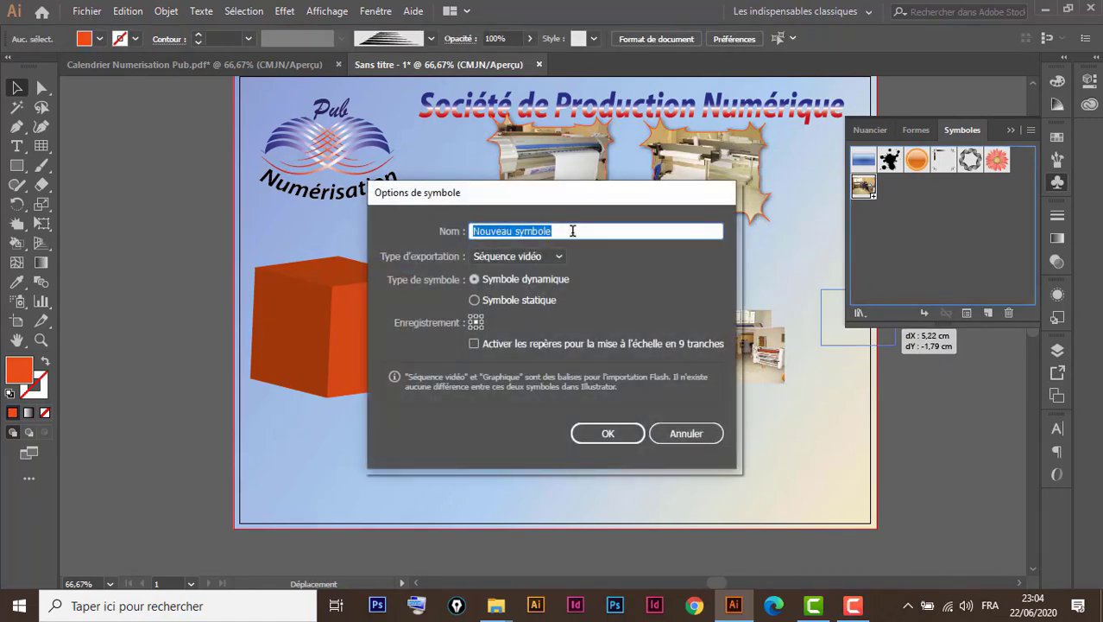
type("image 2")
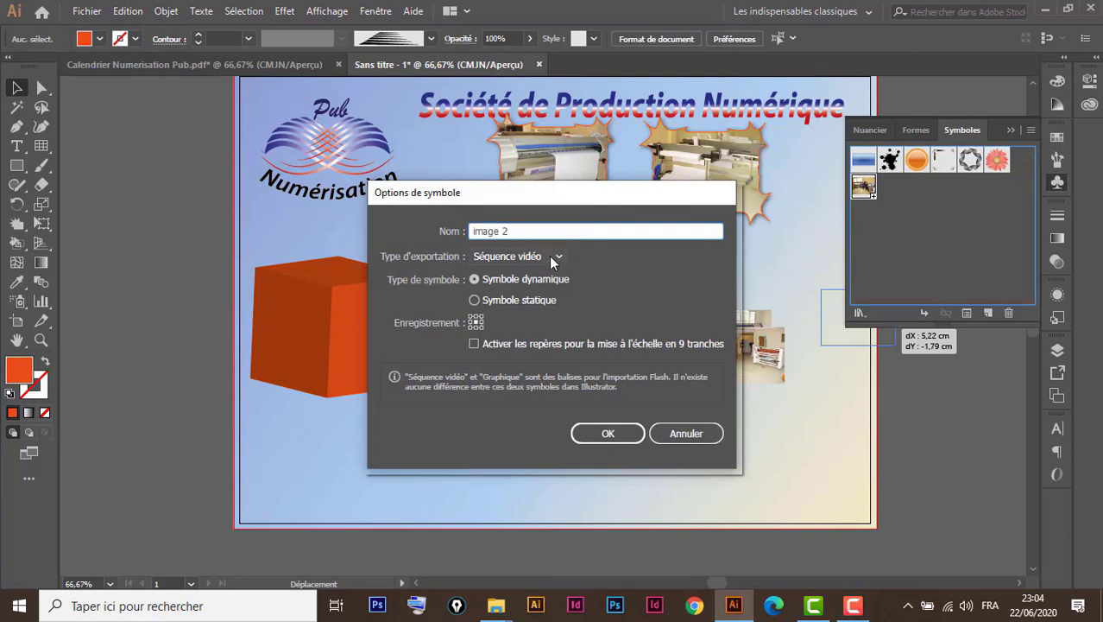
left_click(552, 256)
left_click(543, 290)
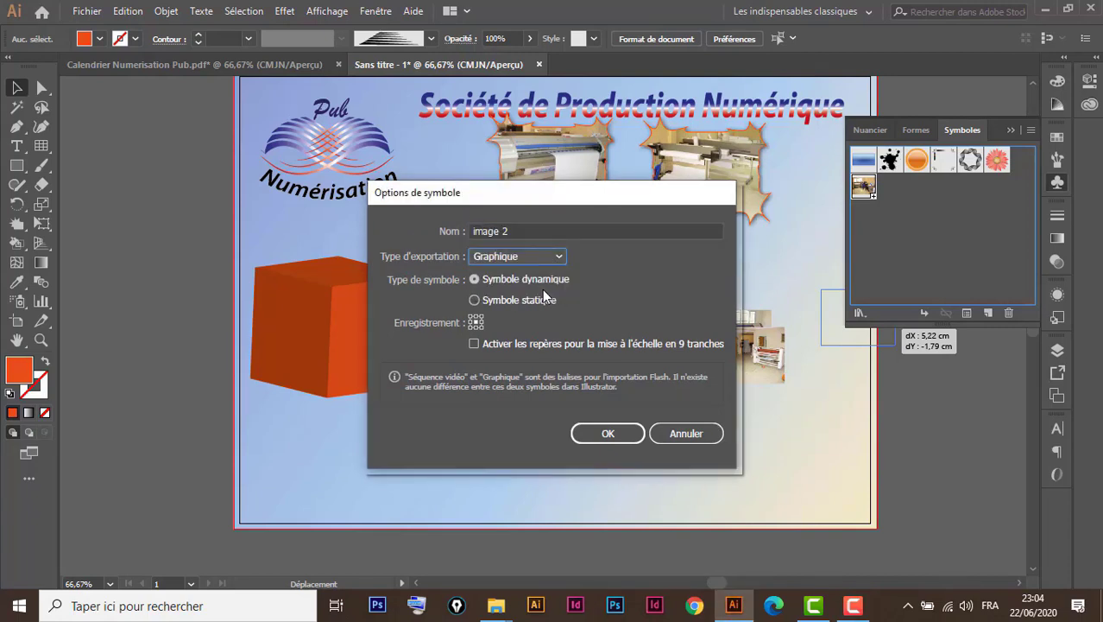
left_click(608, 434)
left_click_drag(740, 341, 898, 470)
key("Delete")
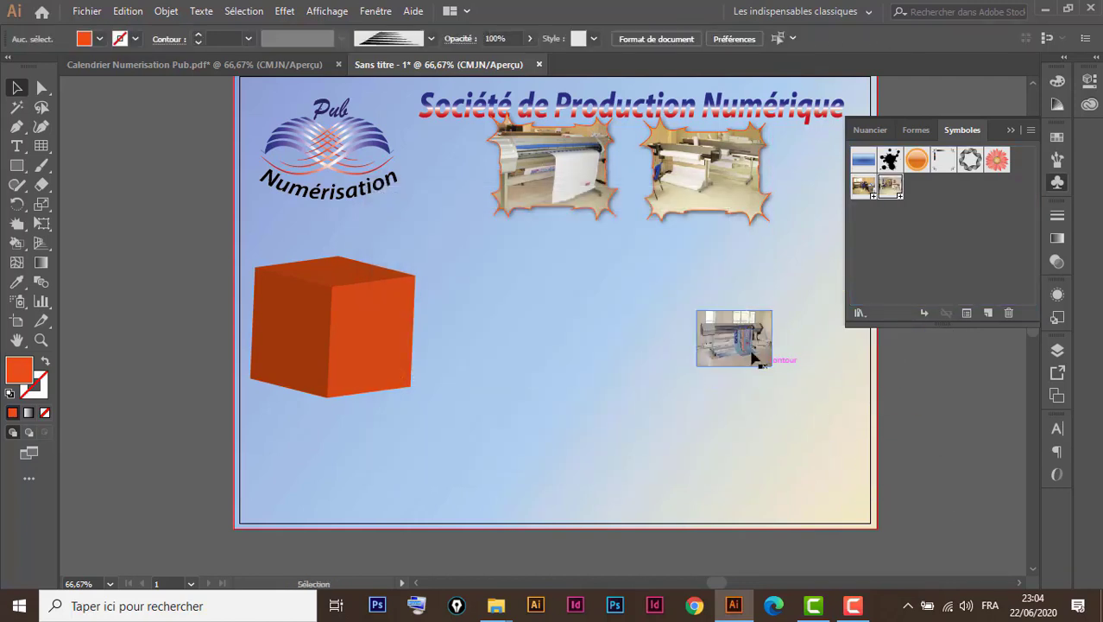
Create Graphique symbol 'image 3' from the last photo and remove it from the artboard.
left_click_drag(760, 354, 949, 248)
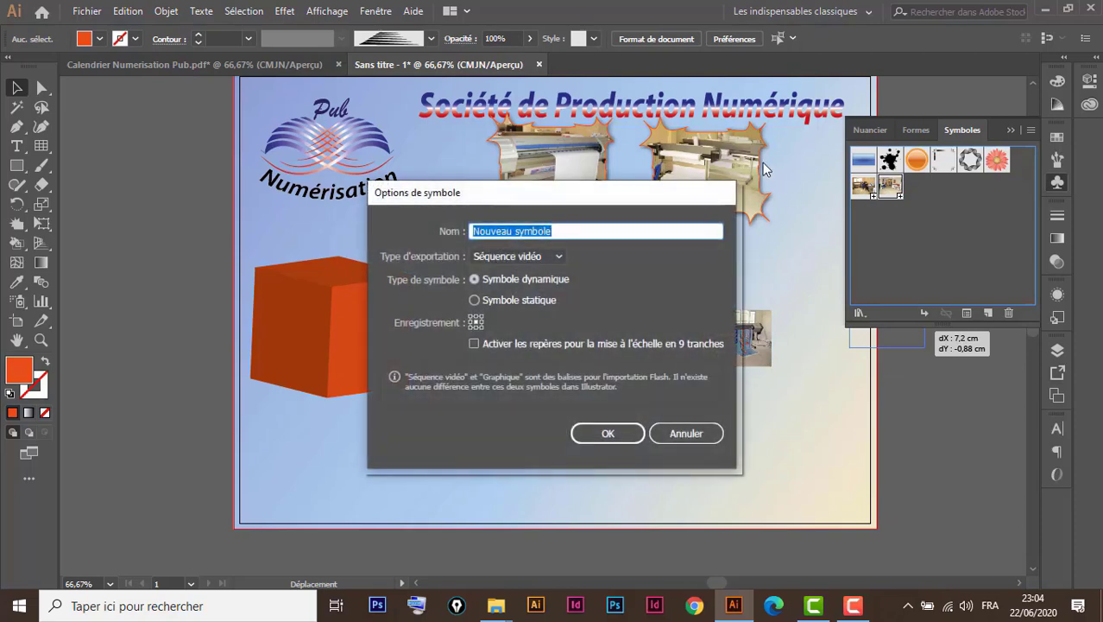
key("BackSpace")
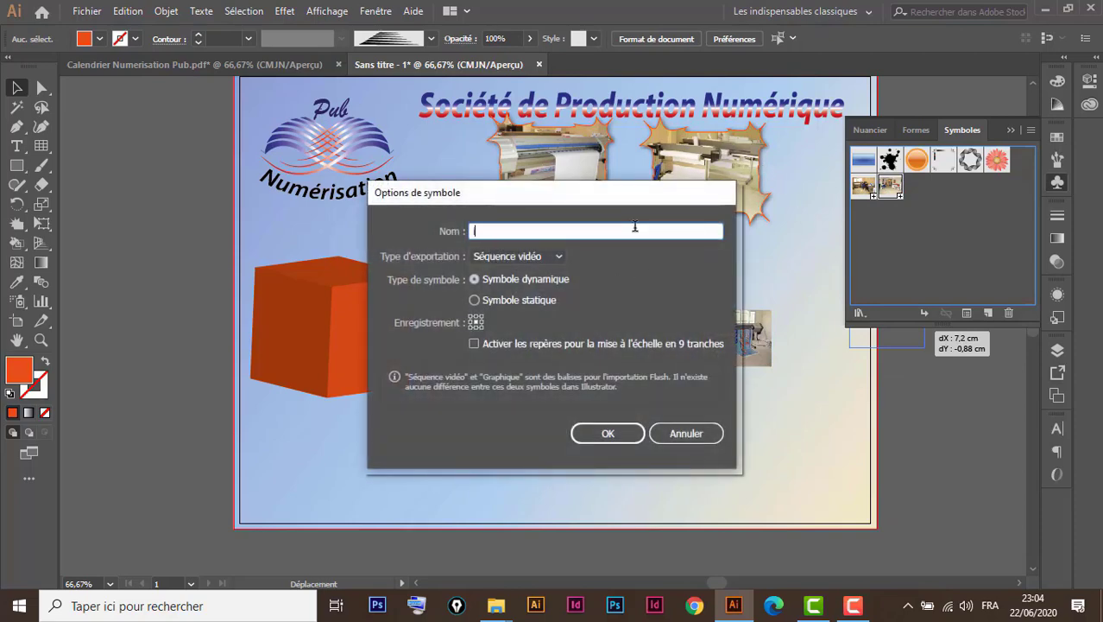
type("image 3")
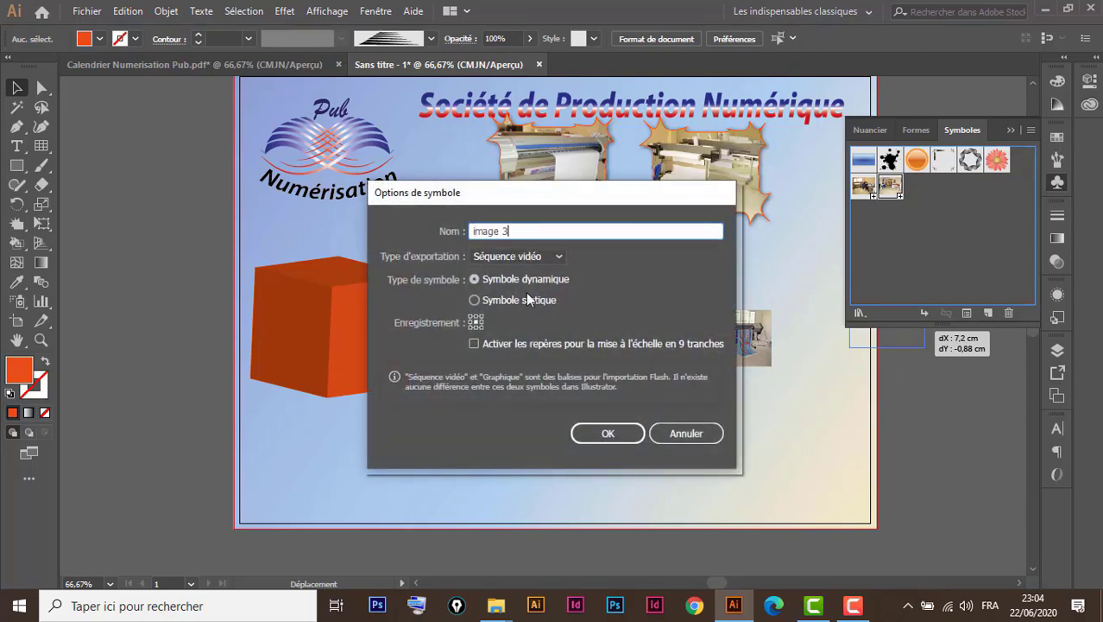
left_click(518, 256)
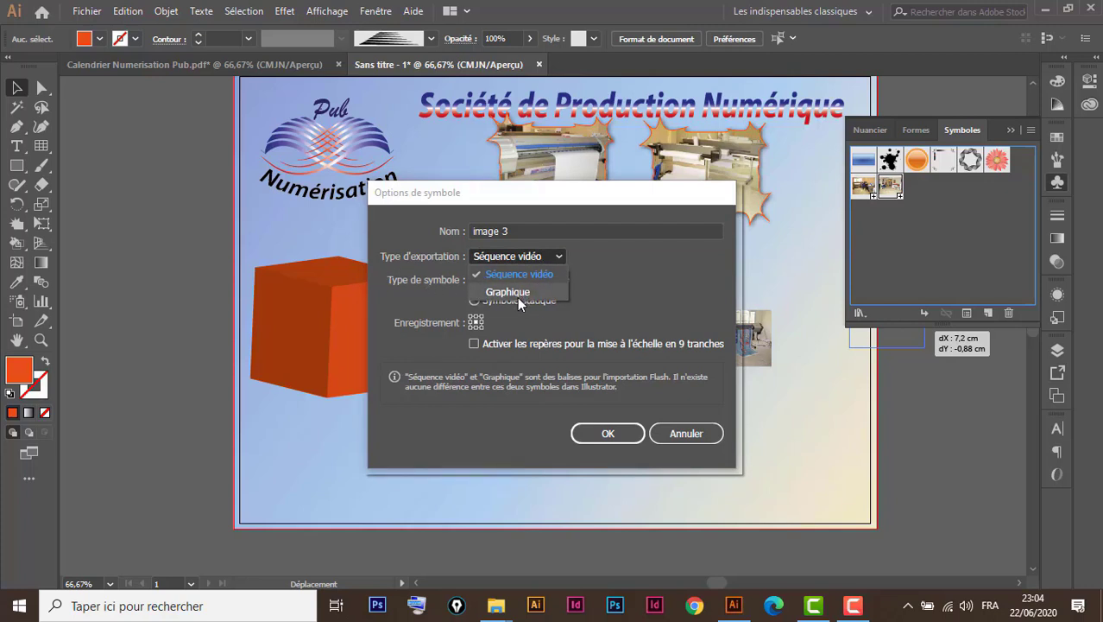
left_click(516, 292)
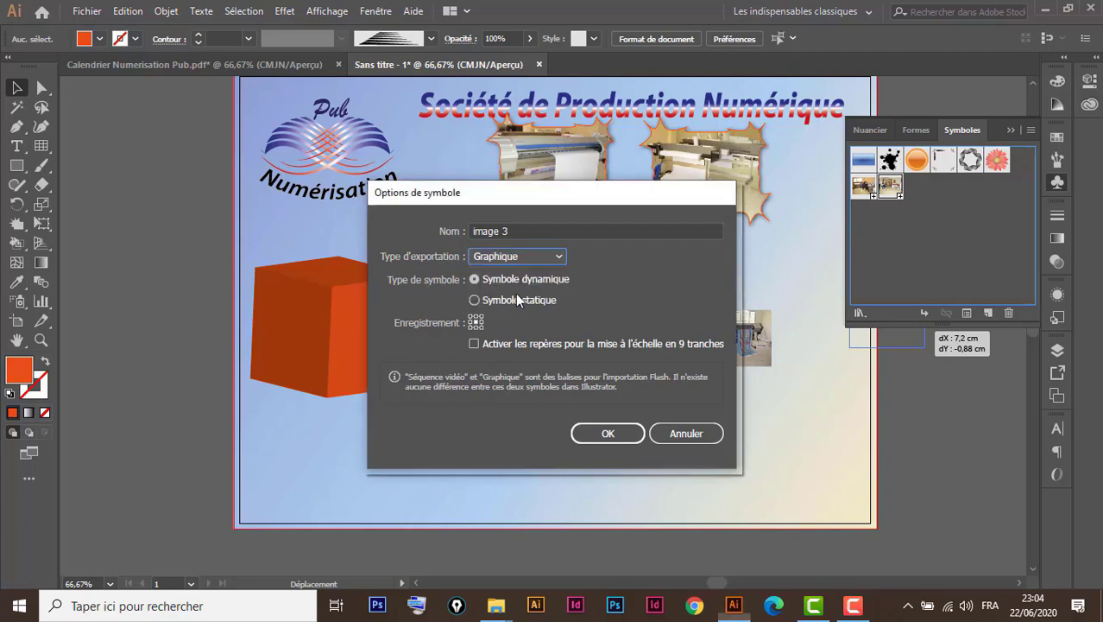
left_click(619, 434)
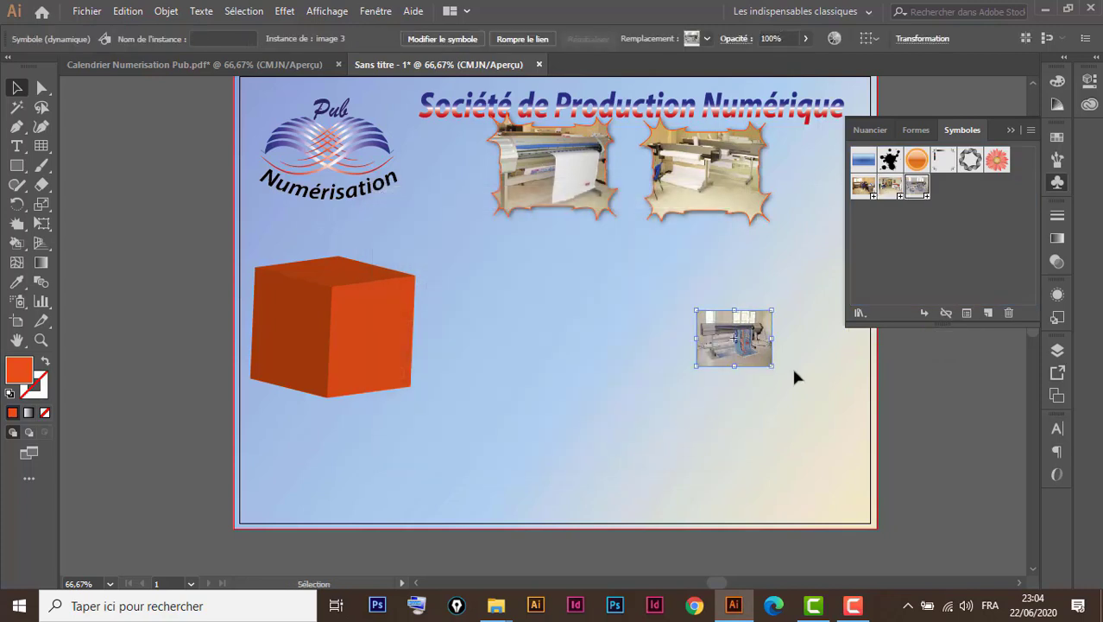
key("Delete")
left_click(373, 321)
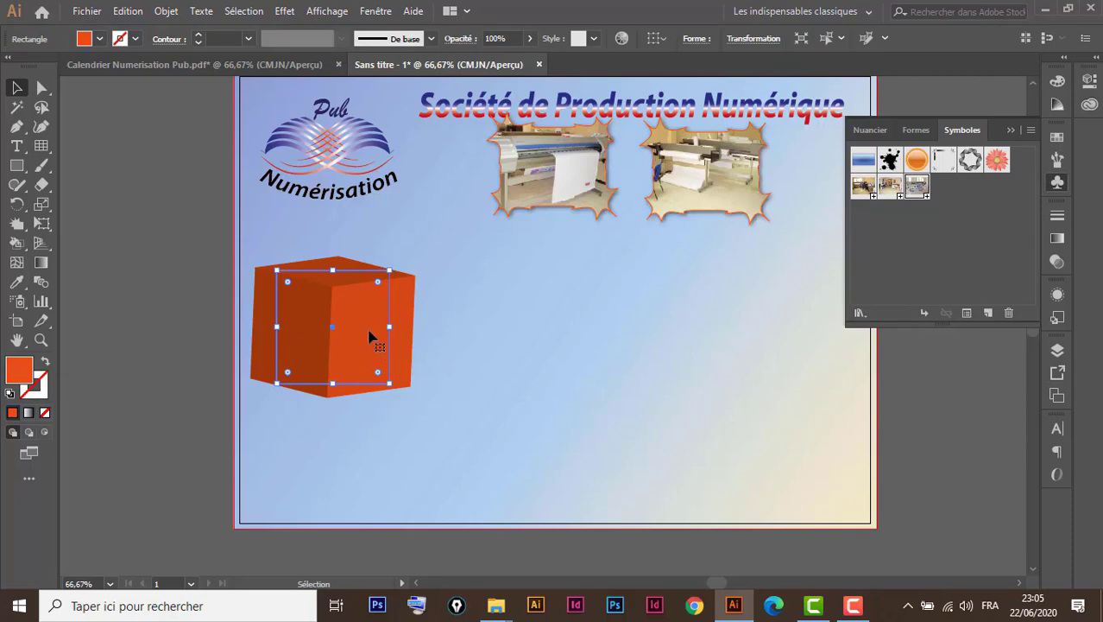
Cancel the 3D reapply warning so no second extrusion is added to the cube.
left_click(287, 12)
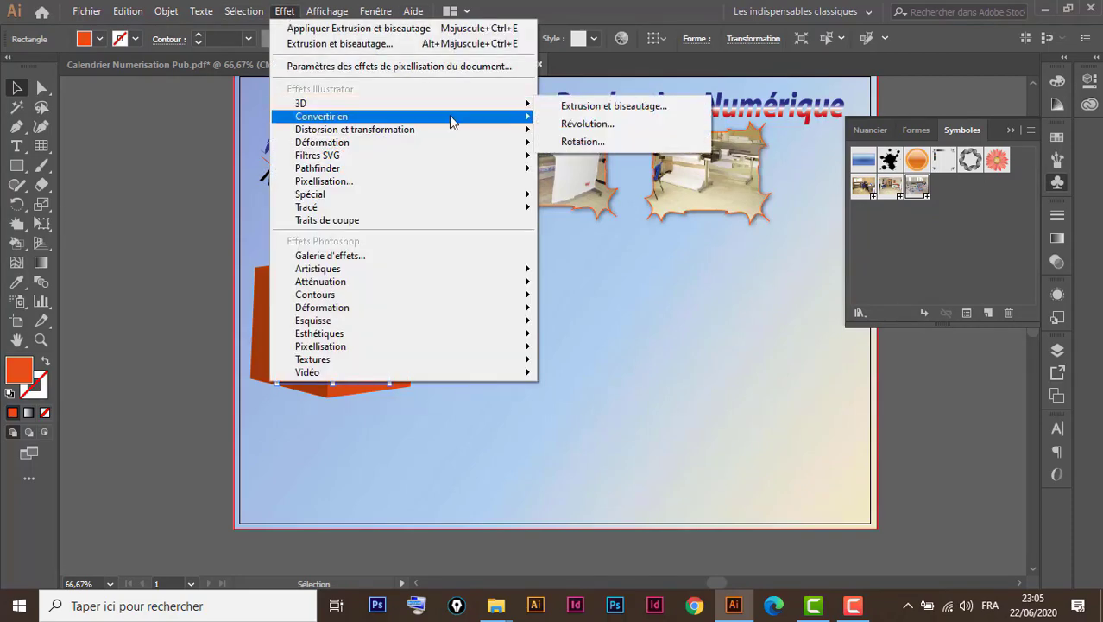
mouse_move(301, 103)
left_click(650, 107)
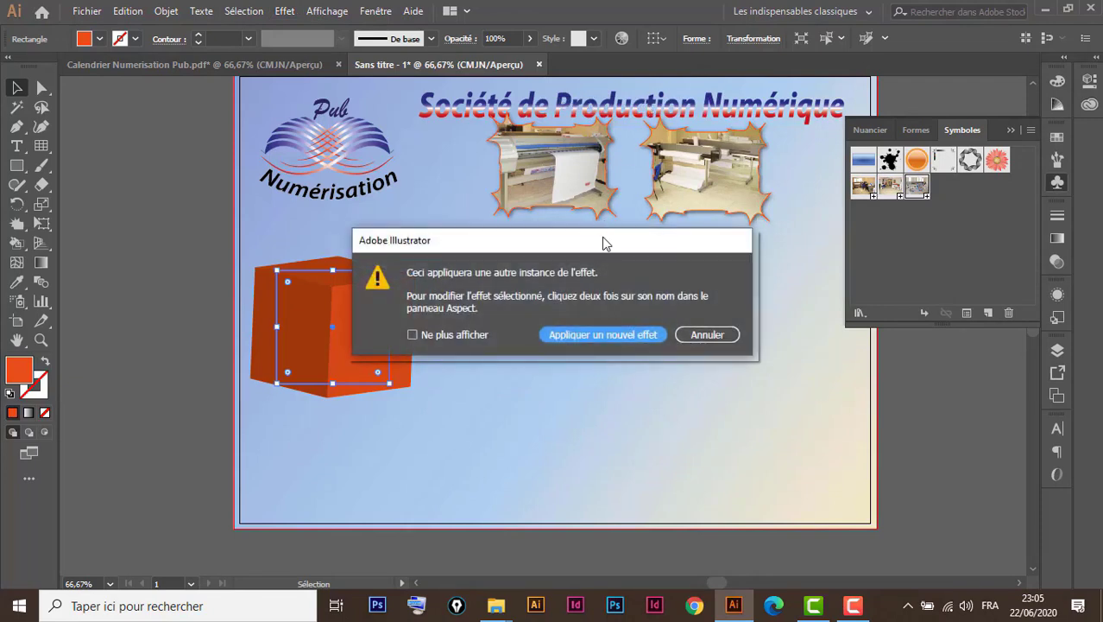
left_click_drag(603, 240, 619, 124)
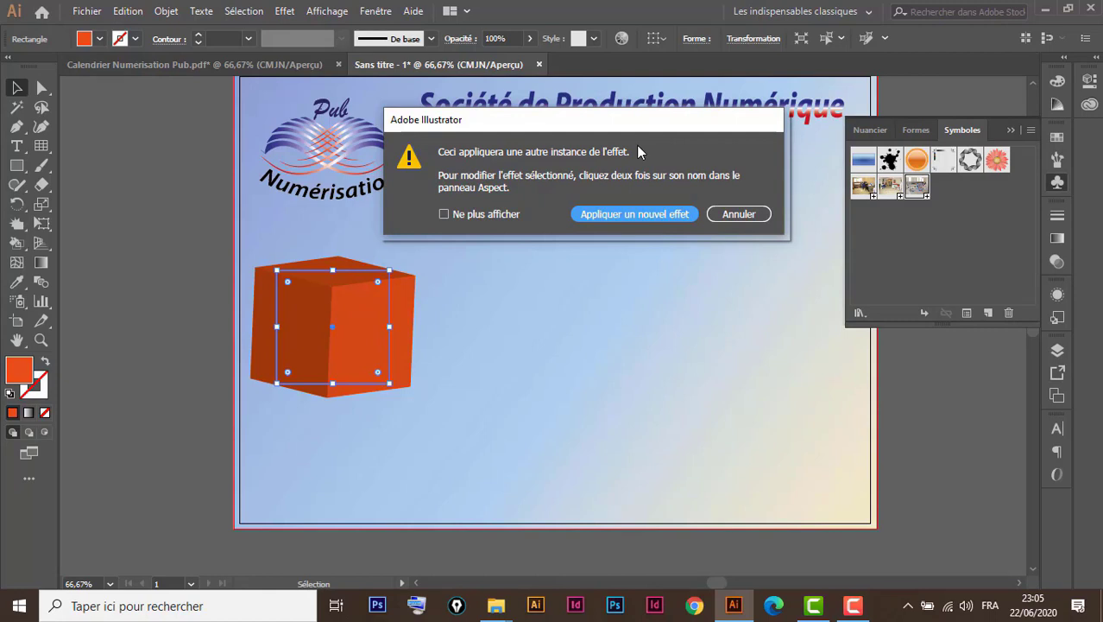
left_click(743, 214)
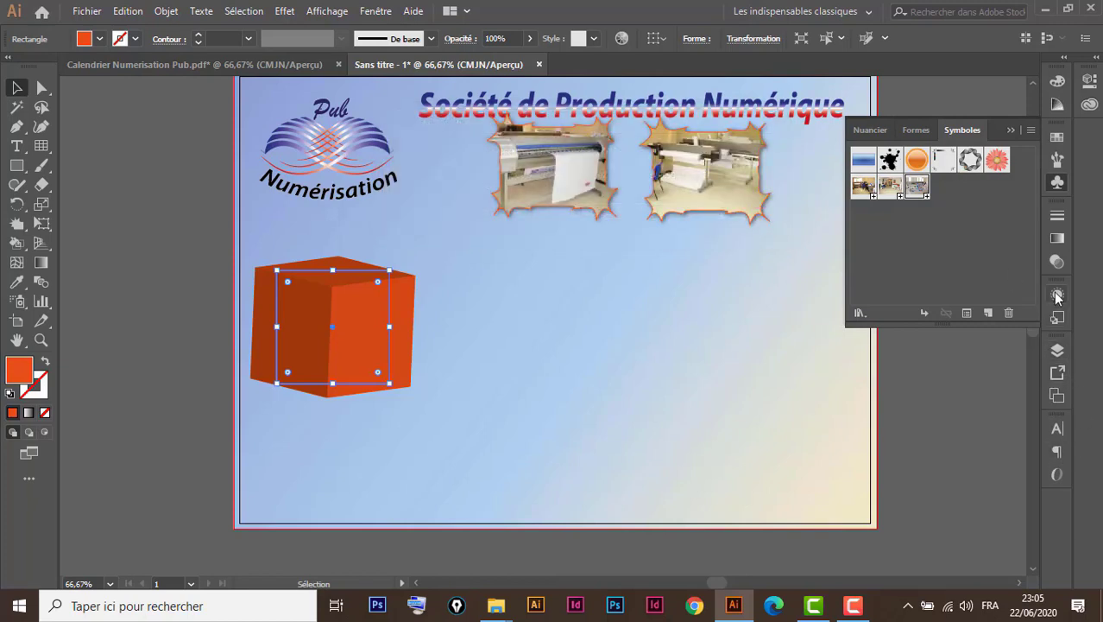
Reopen the cube's existing 3D extrusion (-15°, -42°, 7°, 152 pt) from Aspect with Aperçu on.
left_click(1057, 294)
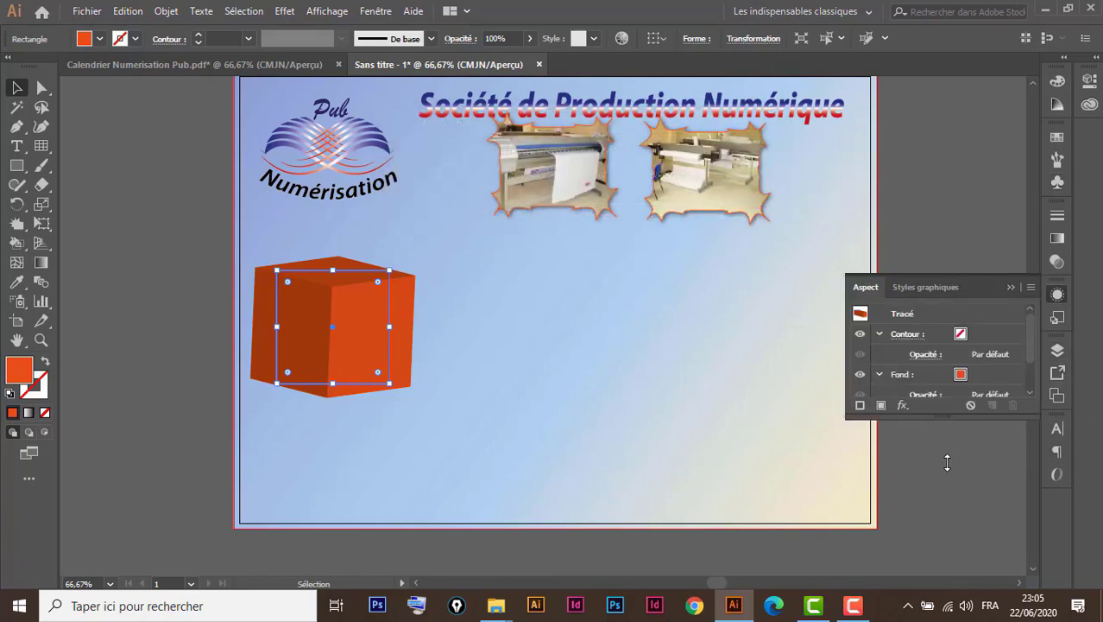
left_click_drag(945, 416, 951, 526)
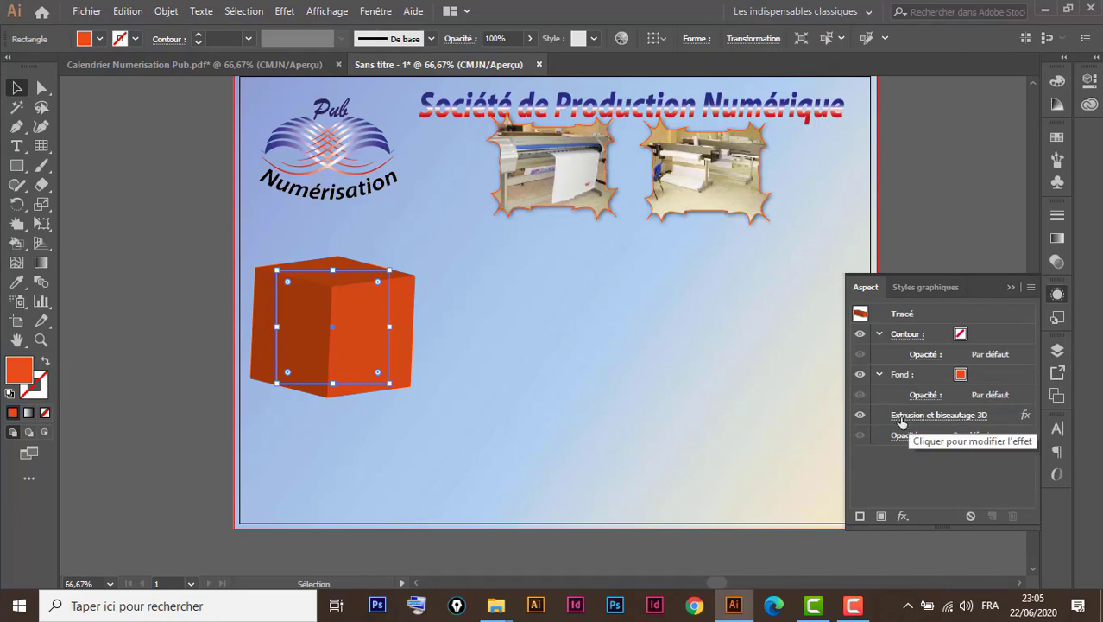
left_click(954, 414)
mouse_move(759, 155)
left_mouse_down()
mouse_move(649, 175)
mouse_move(652, 165)
left_mouse_up()
left_click(444, 488)
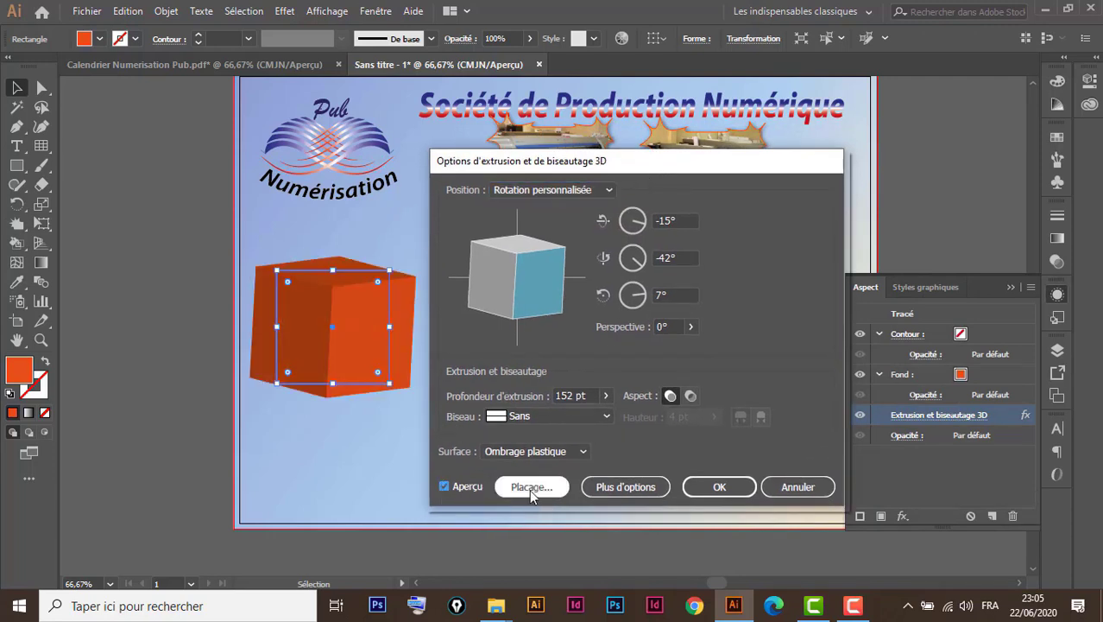
Open the Placage surface mapping options for the cube's extrusion.
left_click_drag(630, 171, 624, 132)
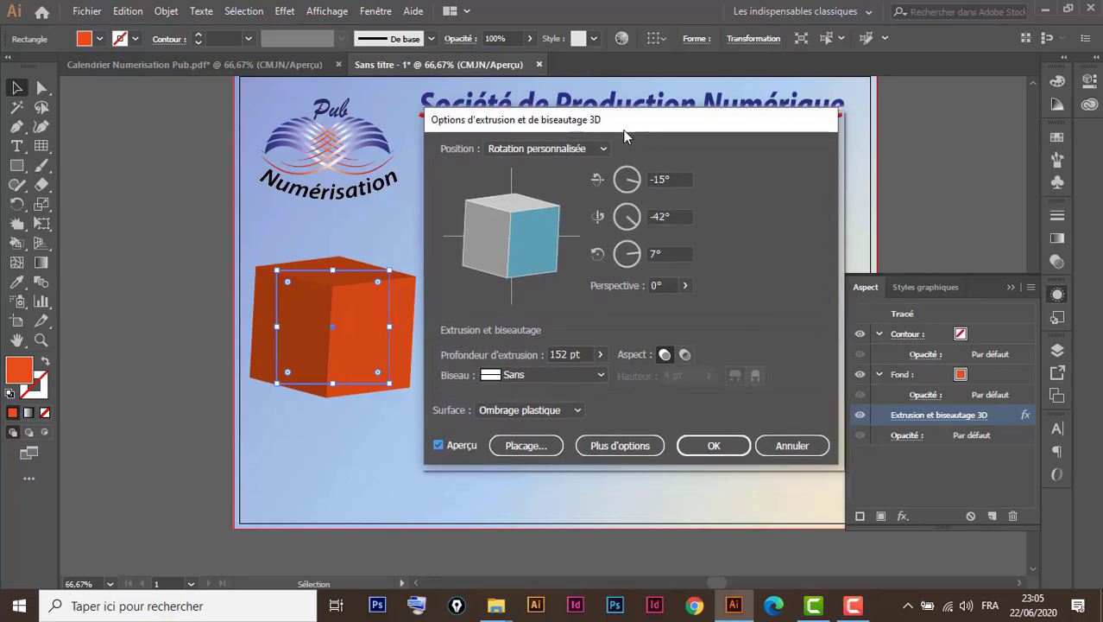
left_click(525, 446)
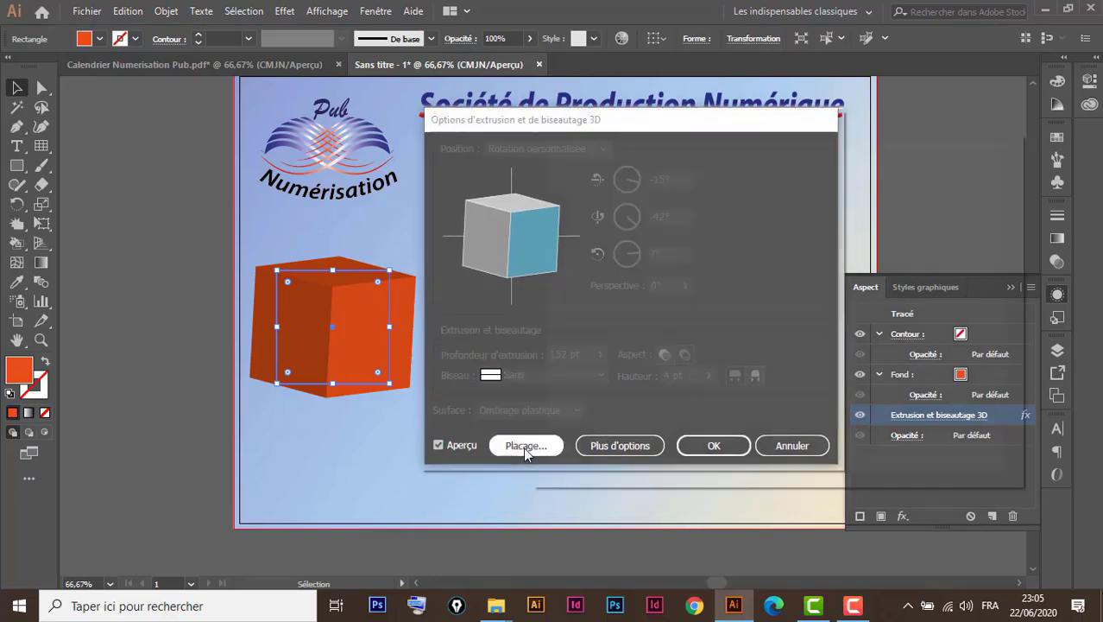
mouse_move(820, 136)
left_mouse_down()
mouse_move(776, 149)
mouse_move(704, 138)
left_mouse_up()
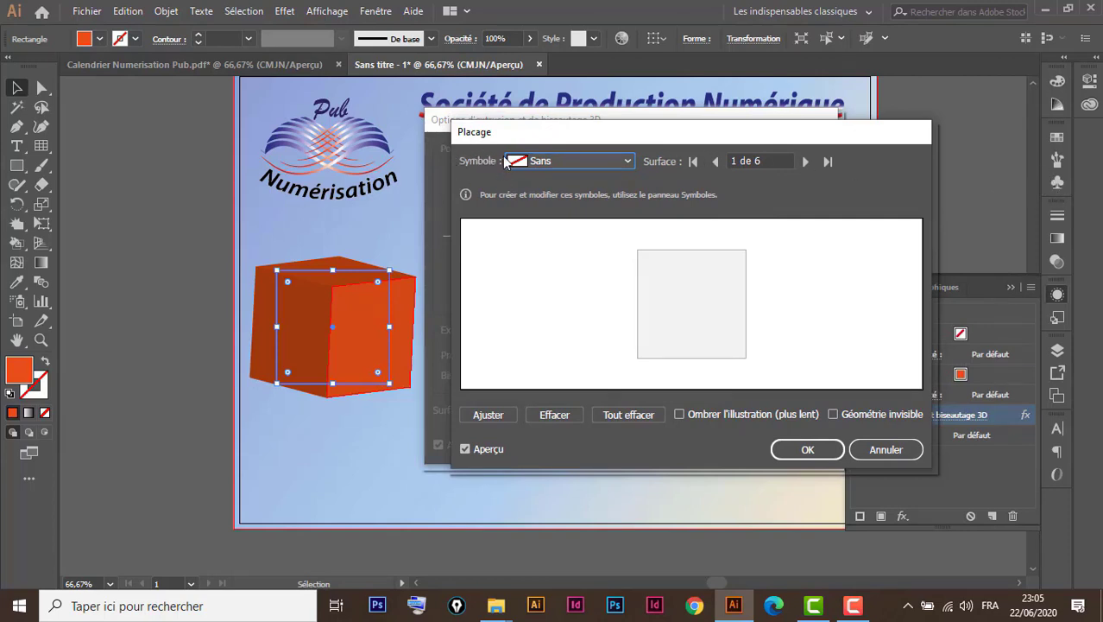
left_click(628, 162)
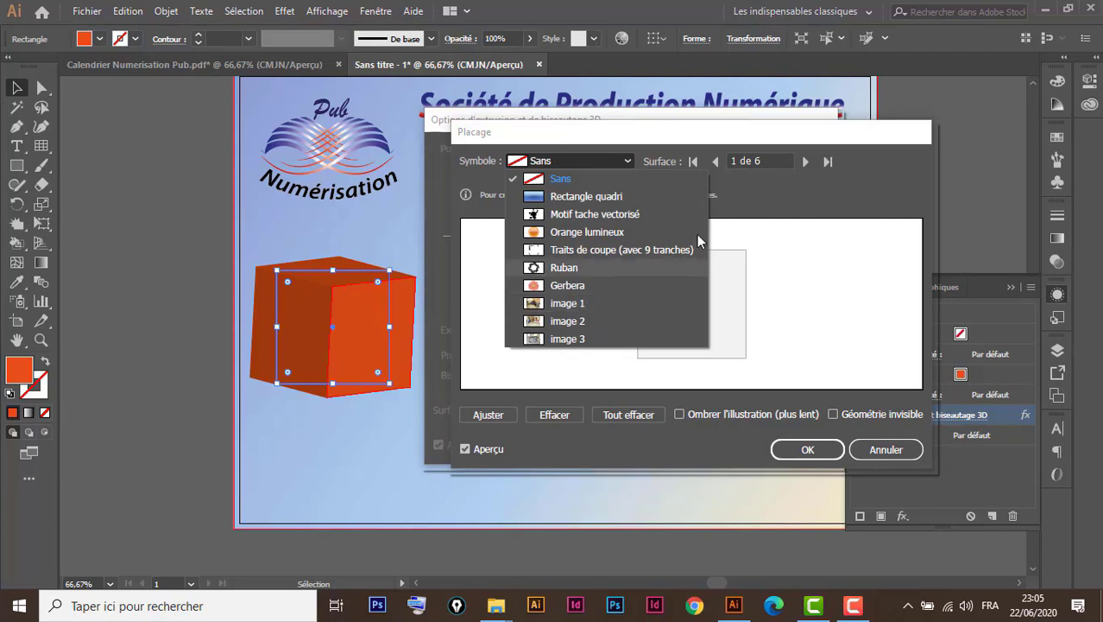
left_click(781, 226)
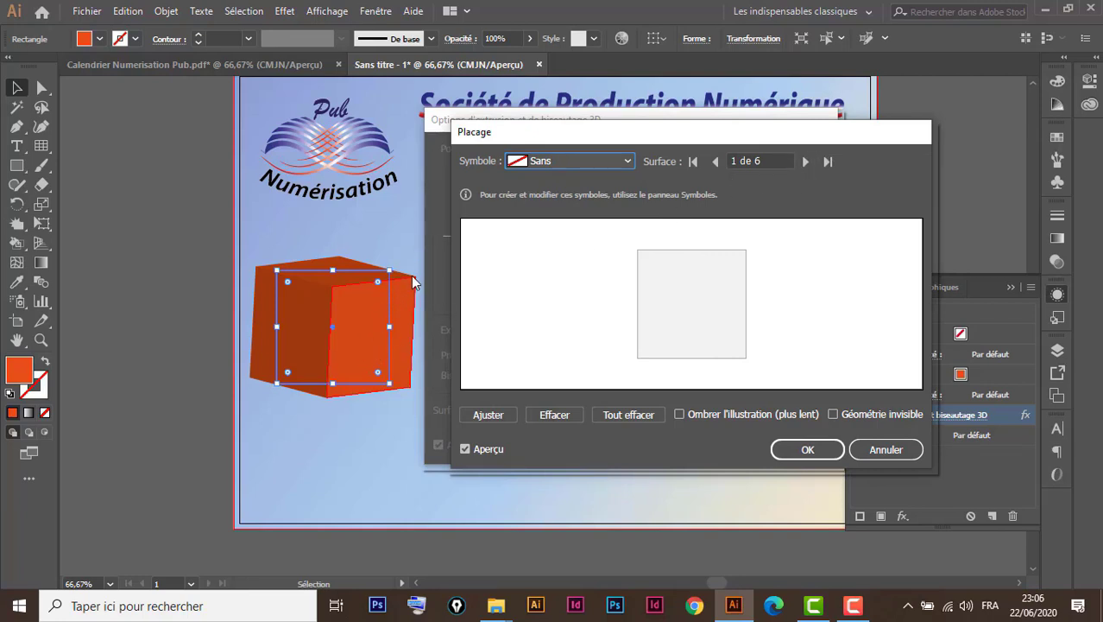
Map symbol image 1 onto surface 6 and fit it to the face.
left_click(804, 162)
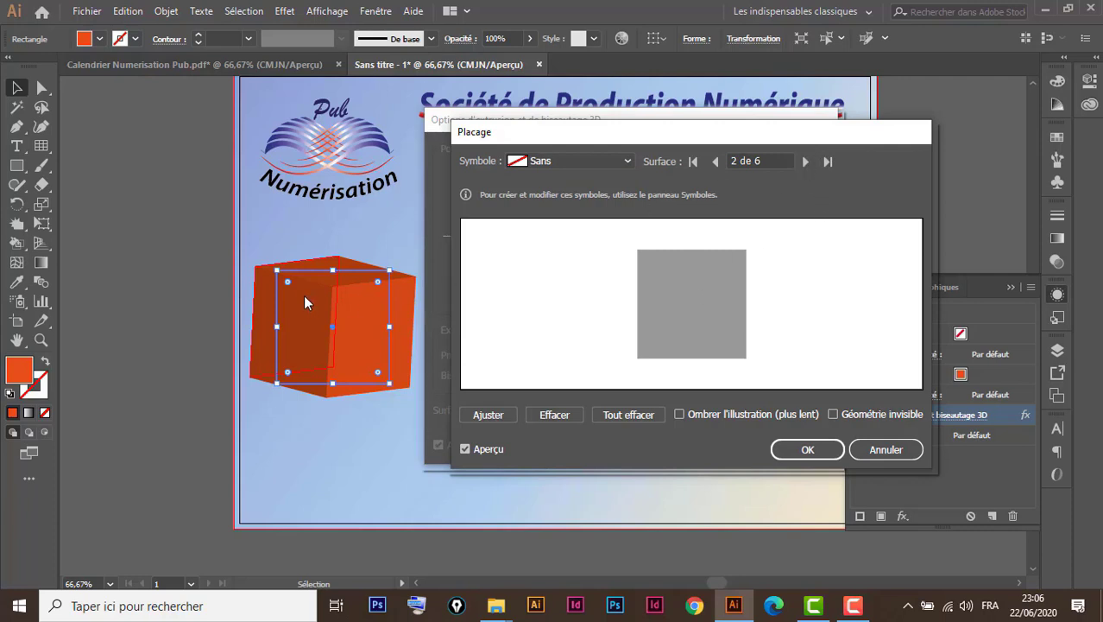
left_click(807, 162)
left_click(807, 161)
left_click(805, 163)
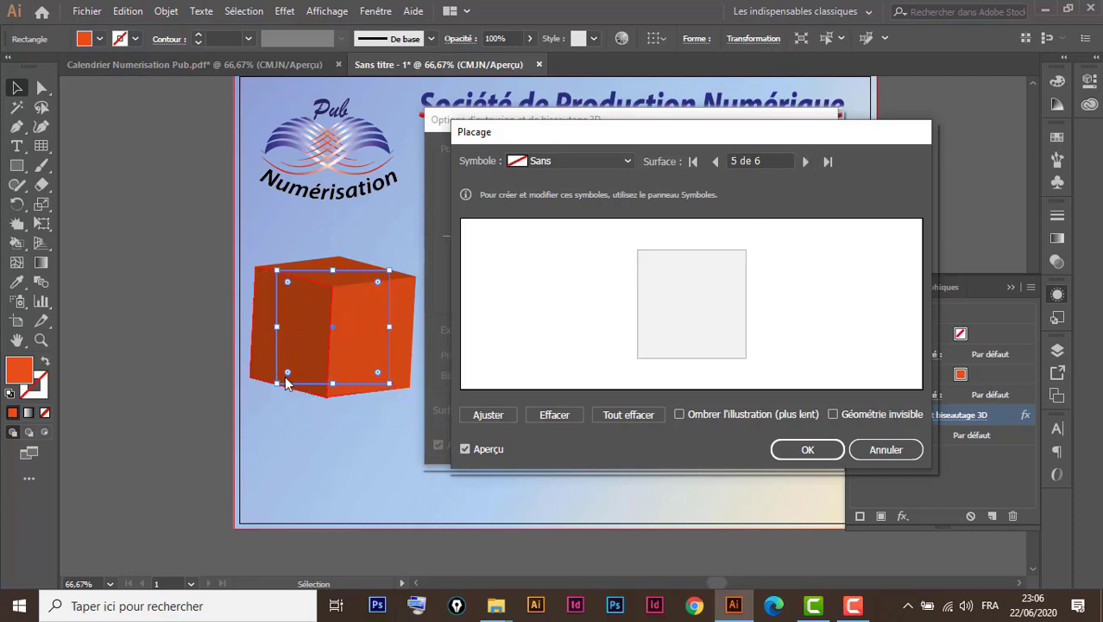
left_click(805, 162)
left_click(604, 160)
left_click(568, 306)
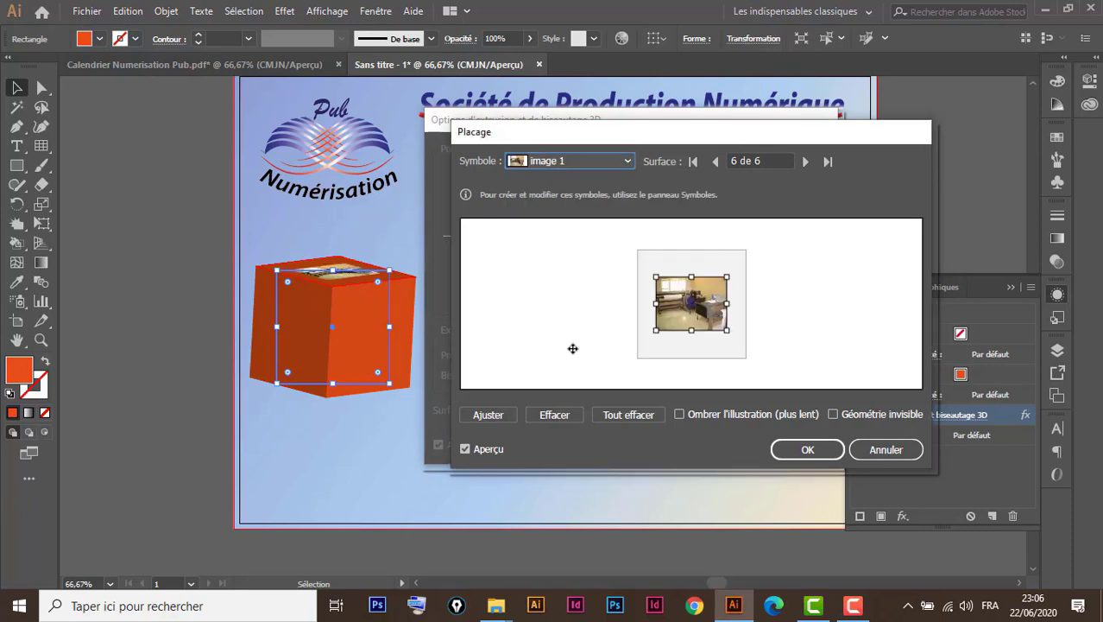
left_click(489, 414)
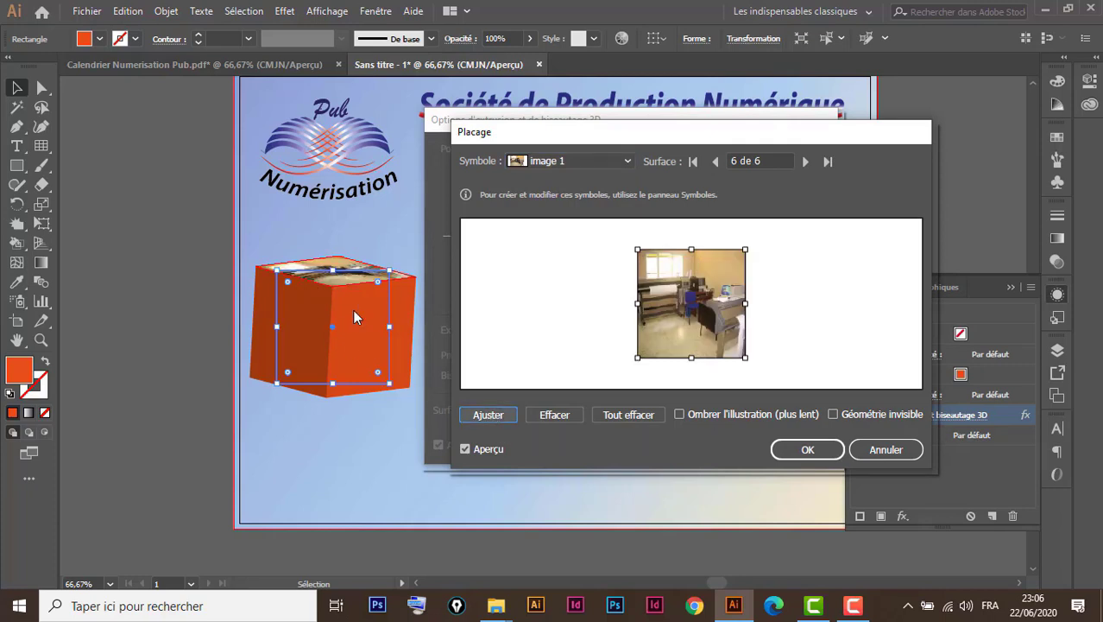
Map symbol image 2 onto surface 1 and fit it to the face.
left_click(805, 161)
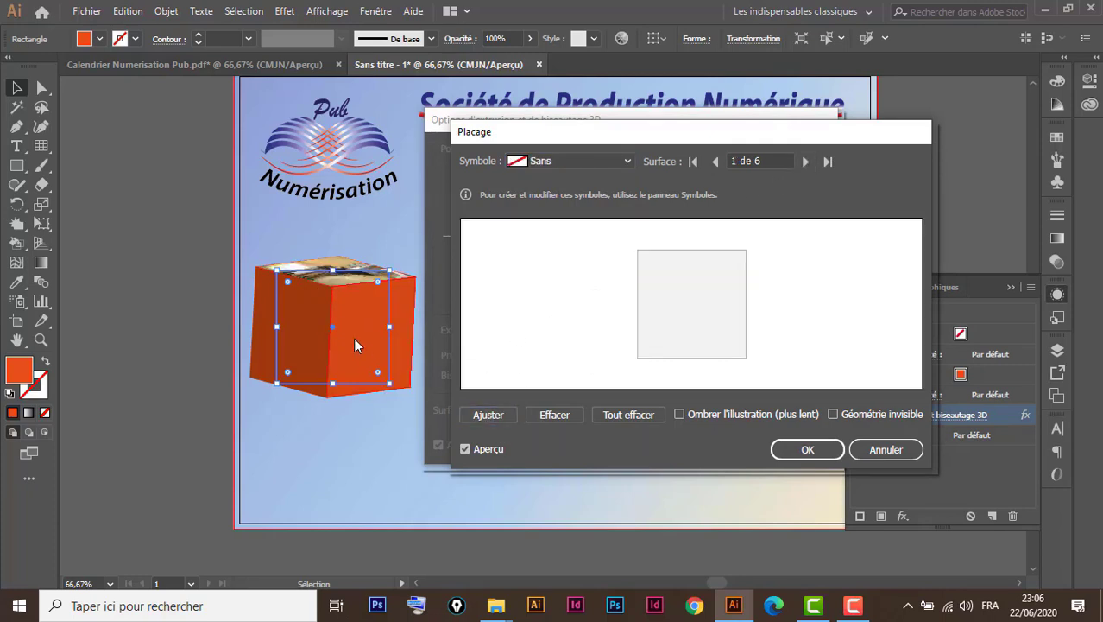
left_click(588, 160)
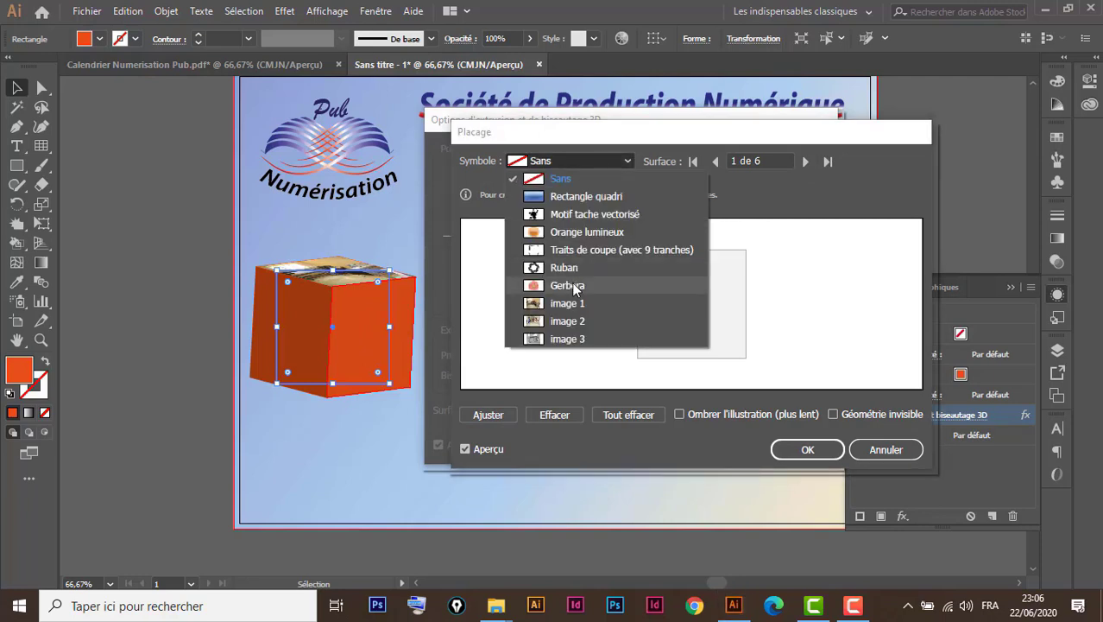
left_click(577, 326)
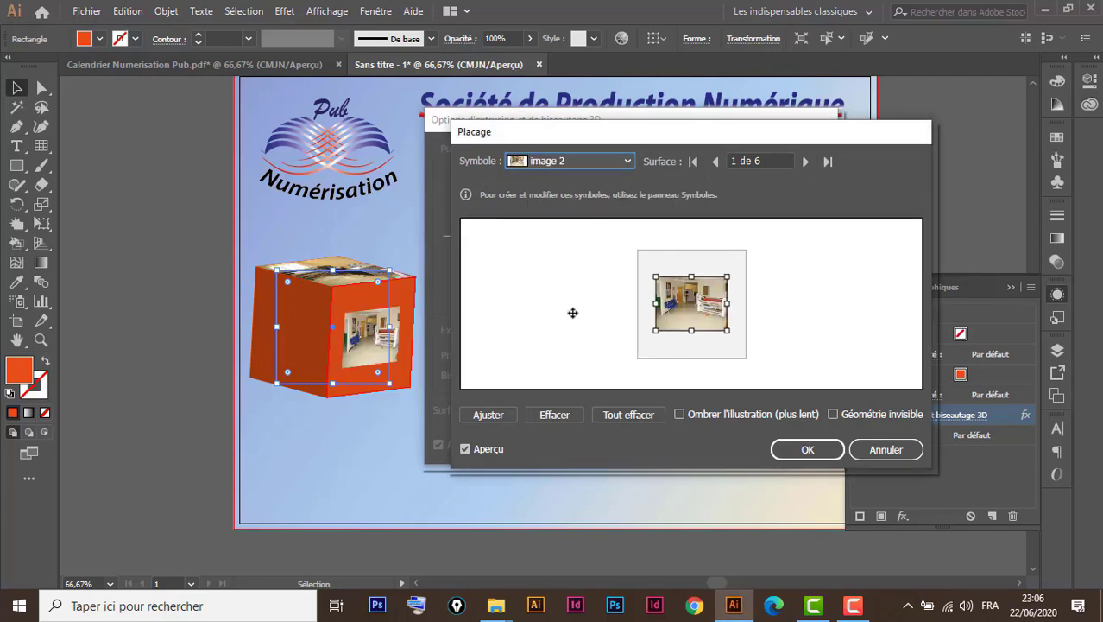
left_click(489, 414)
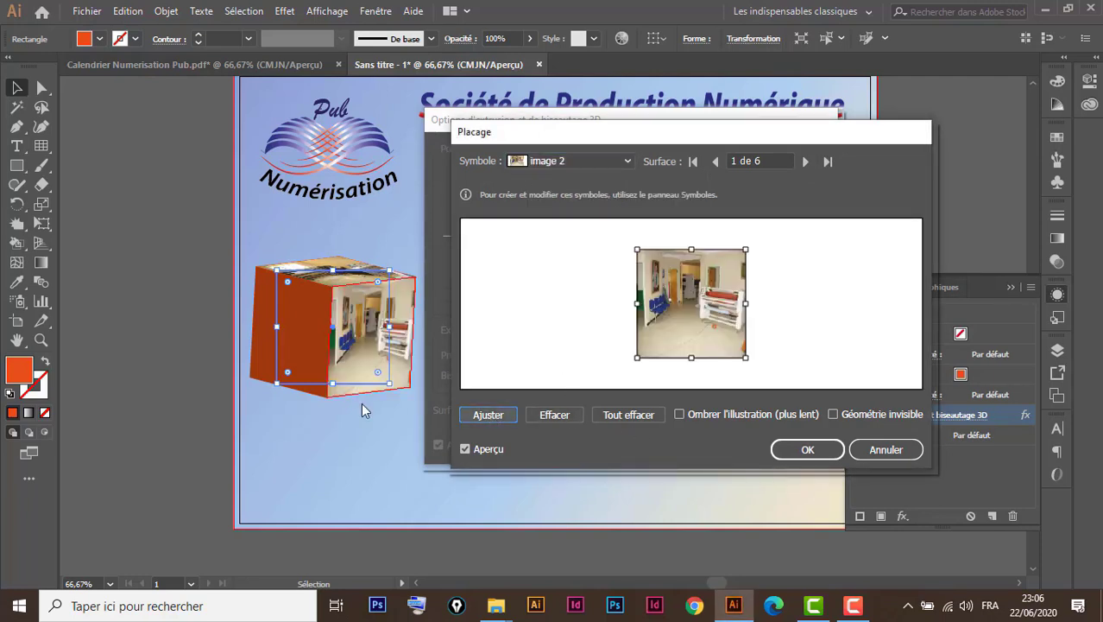
Map image 3 onto surface 5, fit and rotate it, then confirm the mapping.
left_click(806, 162)
left_click(807, 161)
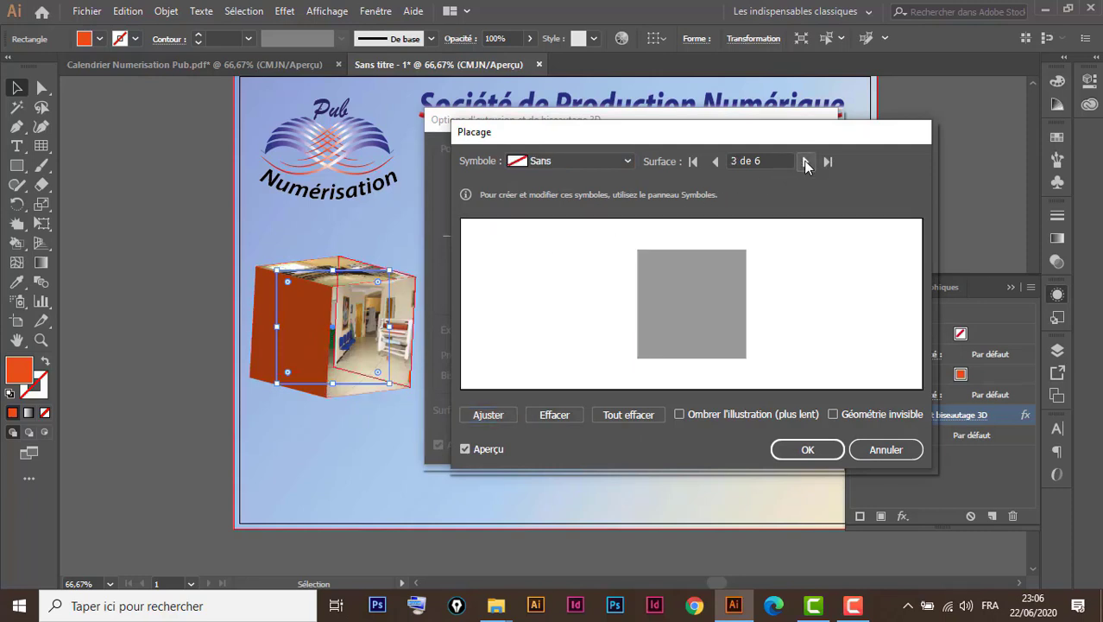
left_click(806, 161)
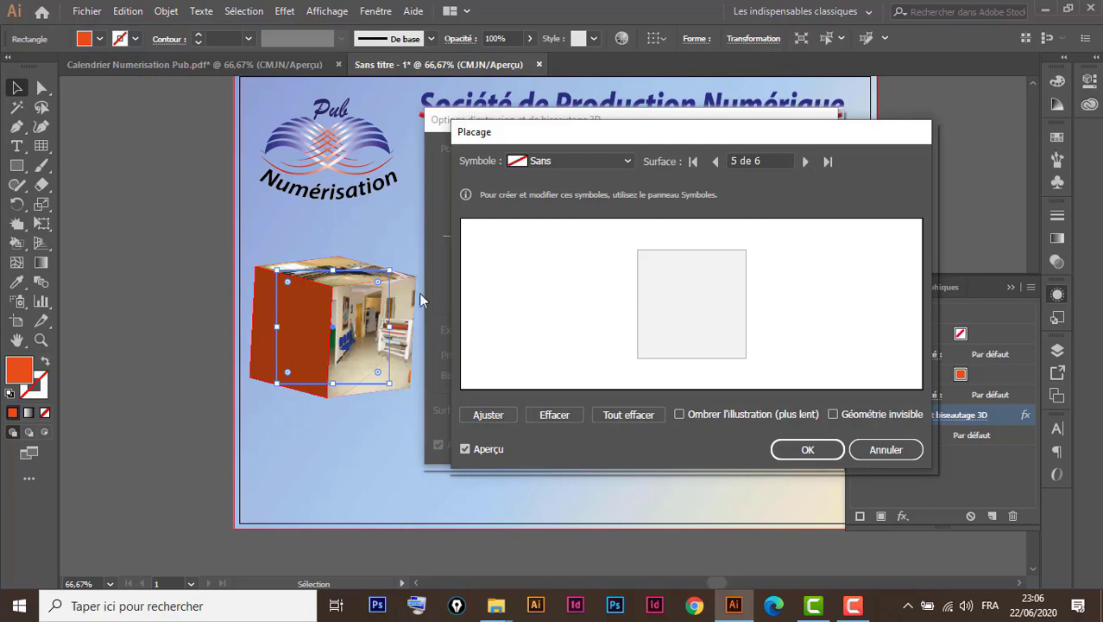
left_click(628, 161)
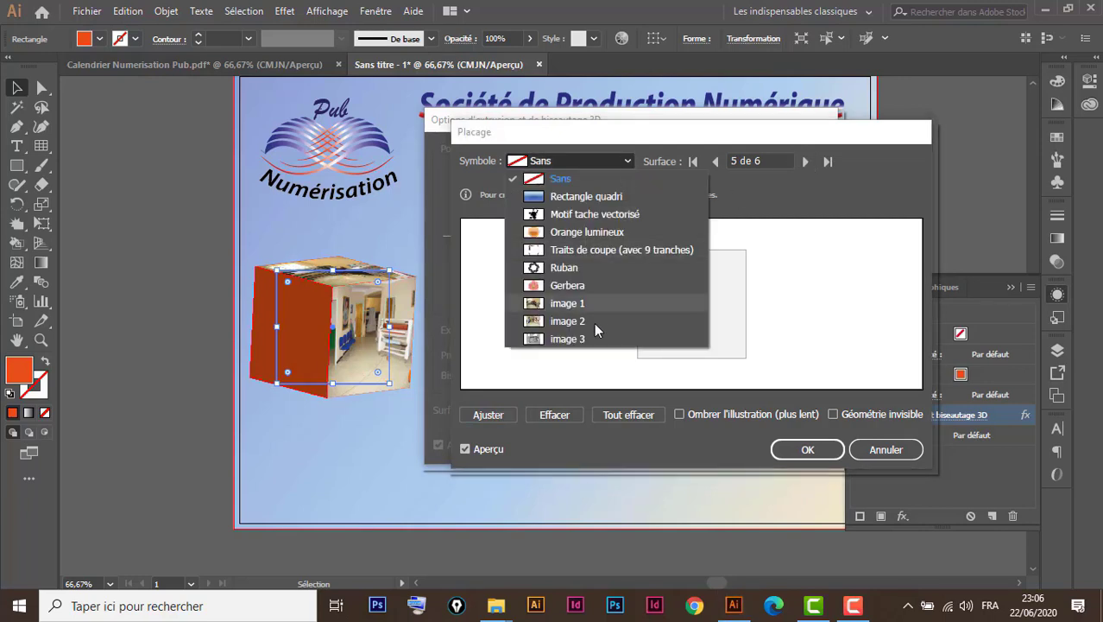
left_click(569, 344)
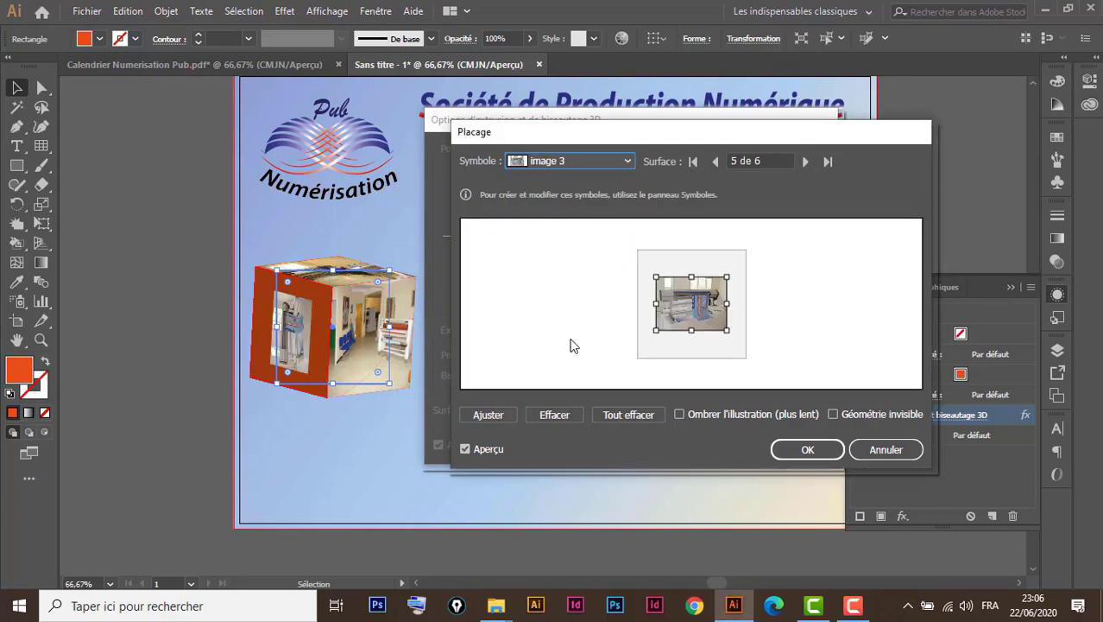
left_click(493, 414)
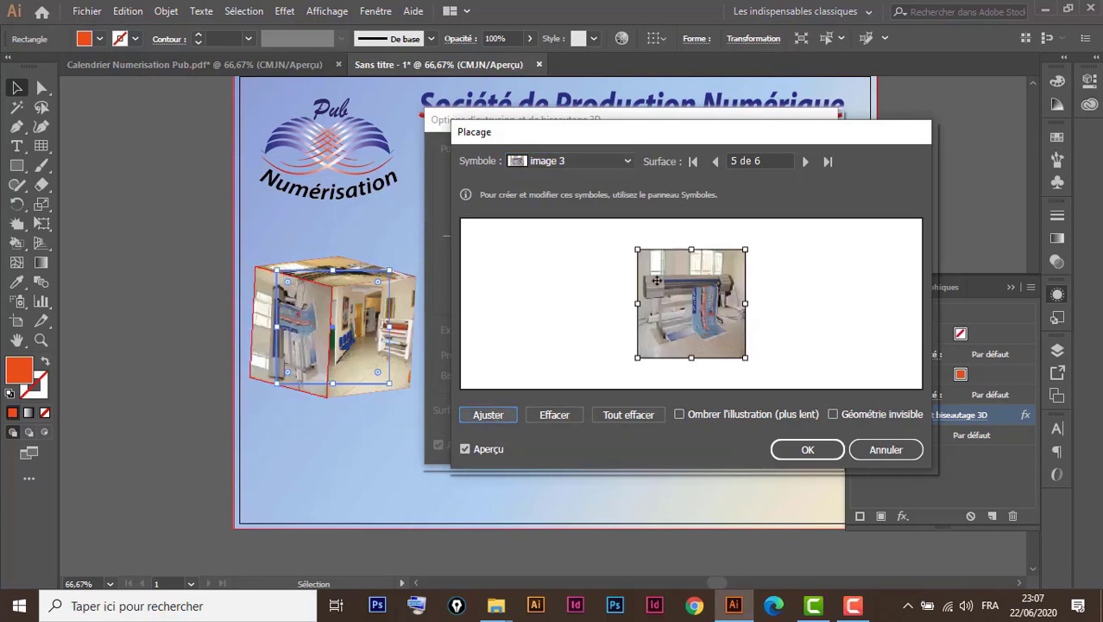
mouse_move(751, 240)
left_mouse_down()
mouse_move(778, 340)
mouse_move(768, 378)
left_mouse_up()
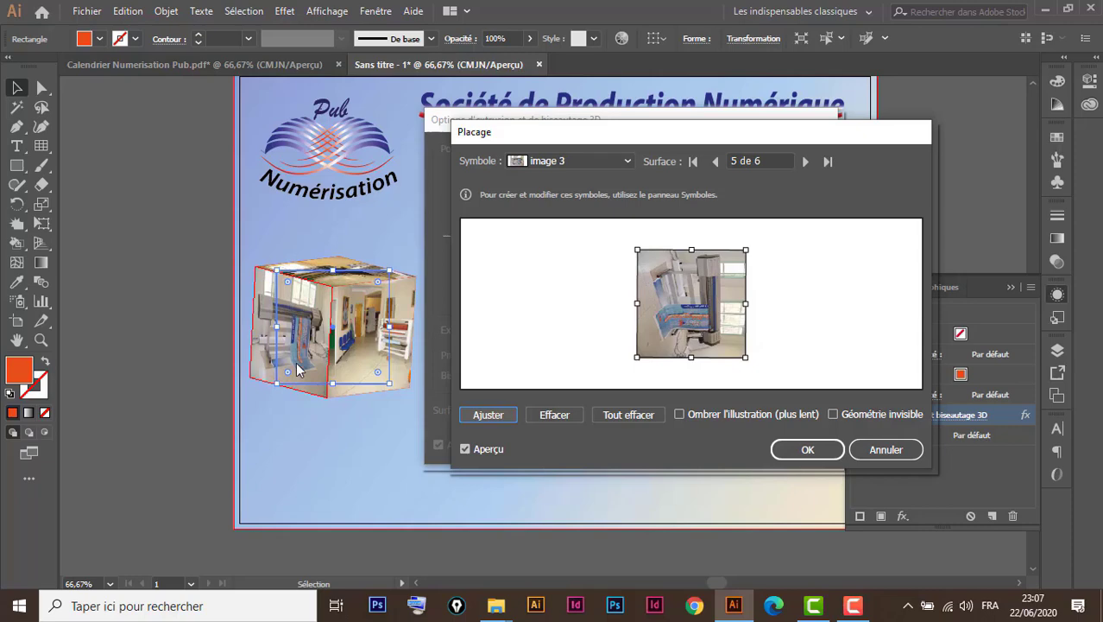
left_click(805, 454)
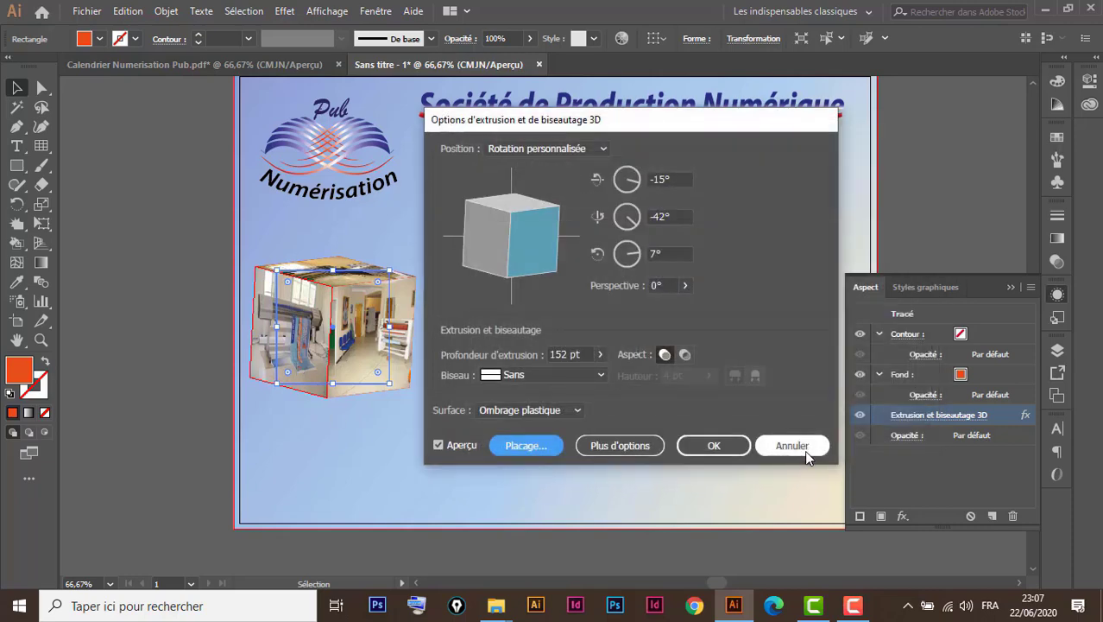
Apply the photo-mapped 3D extrusion to the cube.
left_click(714, 445)
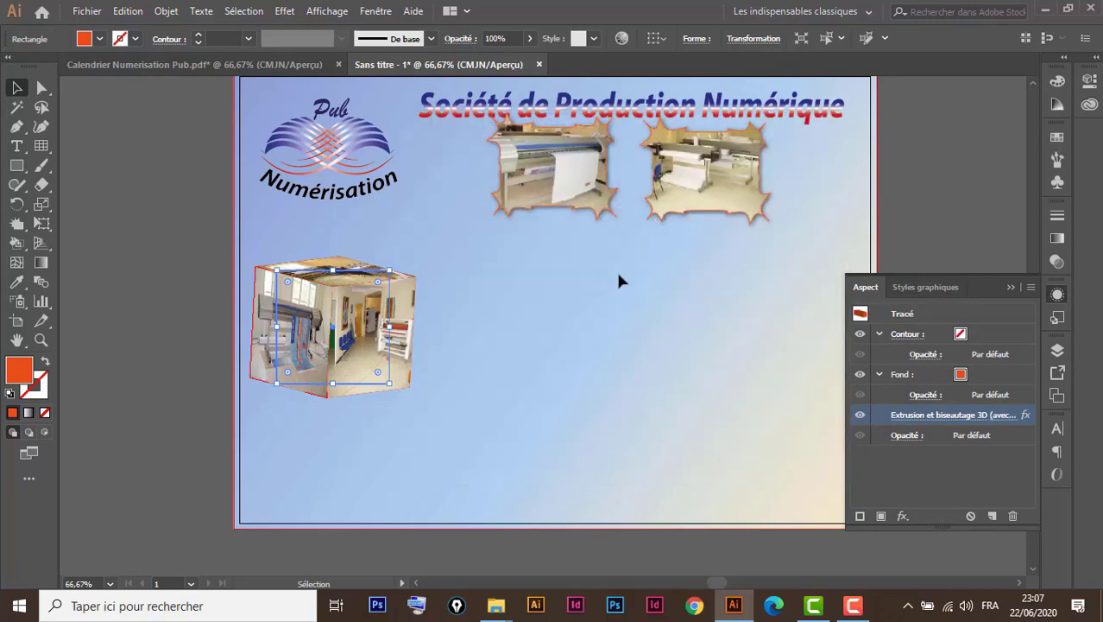
left_click(281, 65)
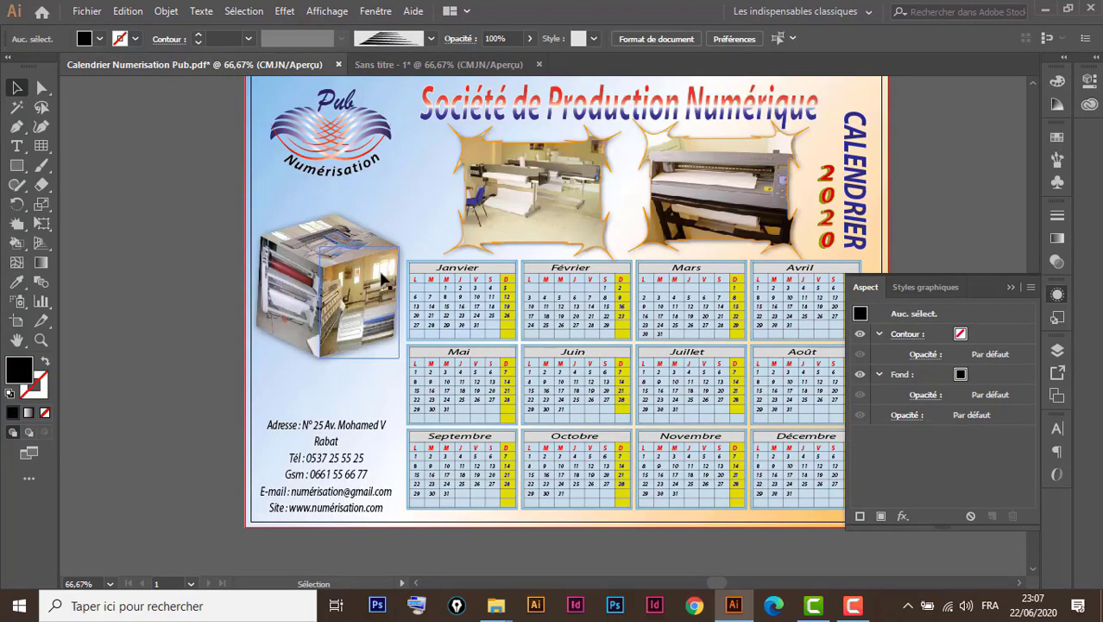
left_click(399, 68)
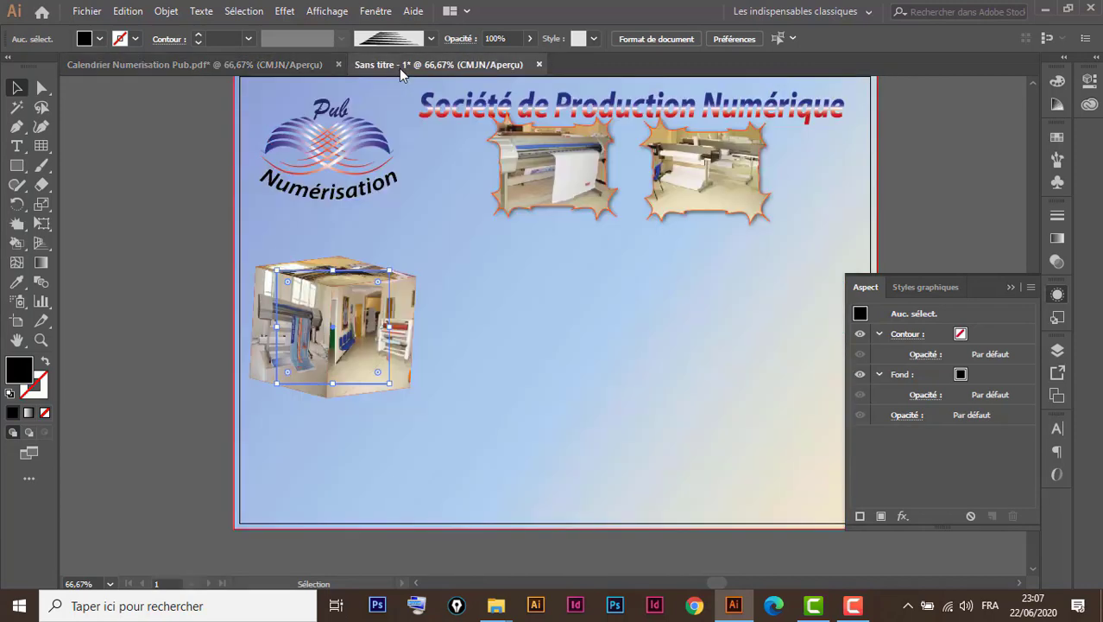
Add an Ombre portée: Produit, 75%, 0,05 cm offsets and 0,1 cm blur.
left_click(296, 11)
mouse_move(323, 181)
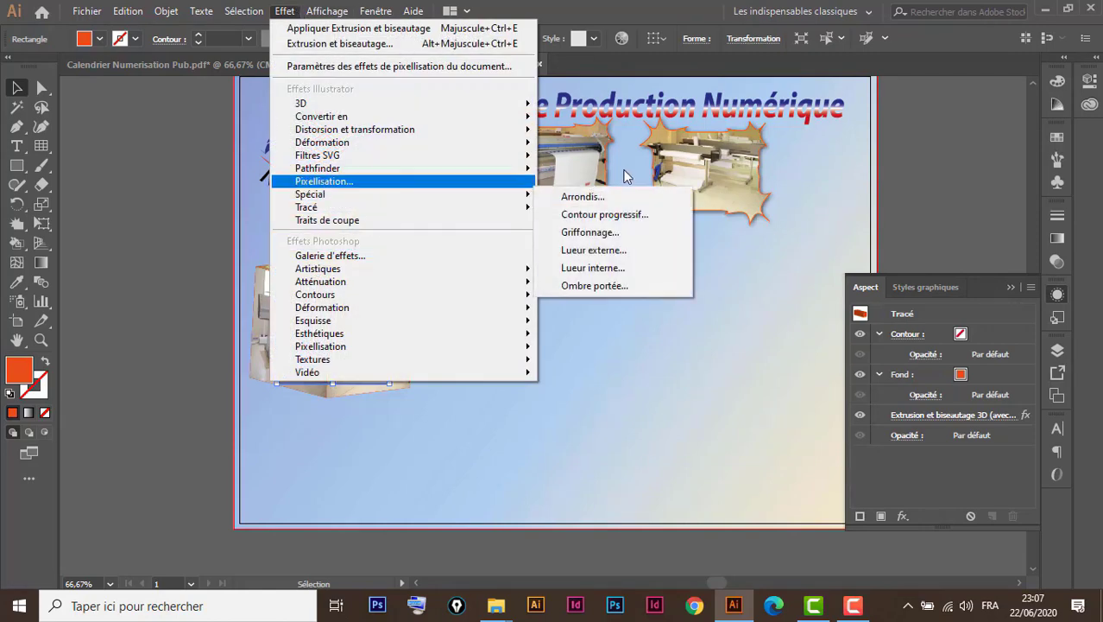
left_click(603, 284)
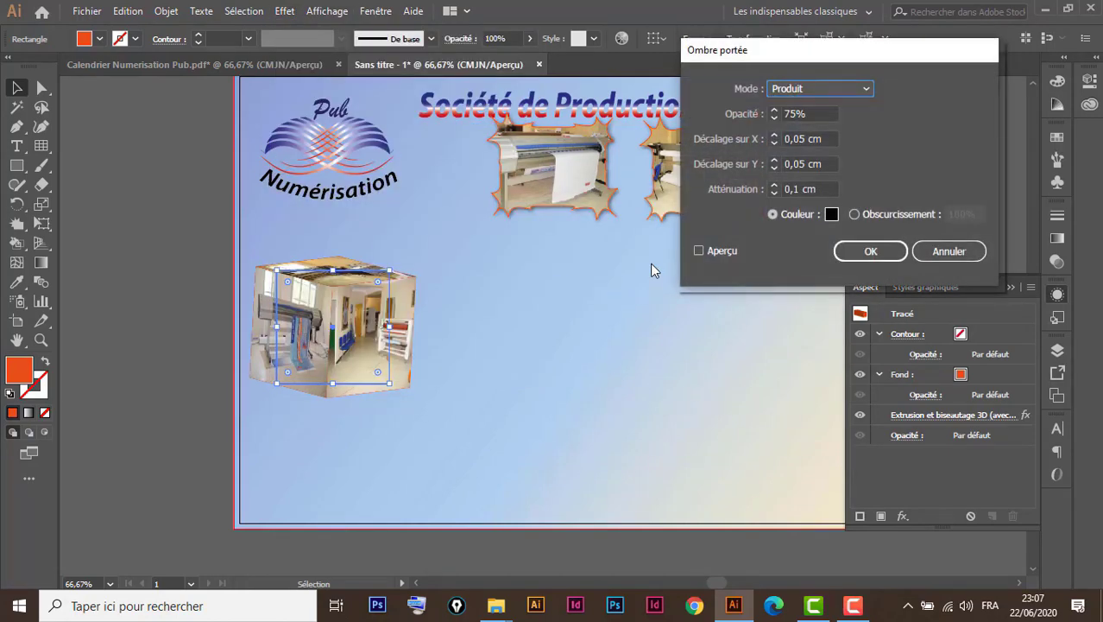
left_click(699, 251)
left_click(699, 251)
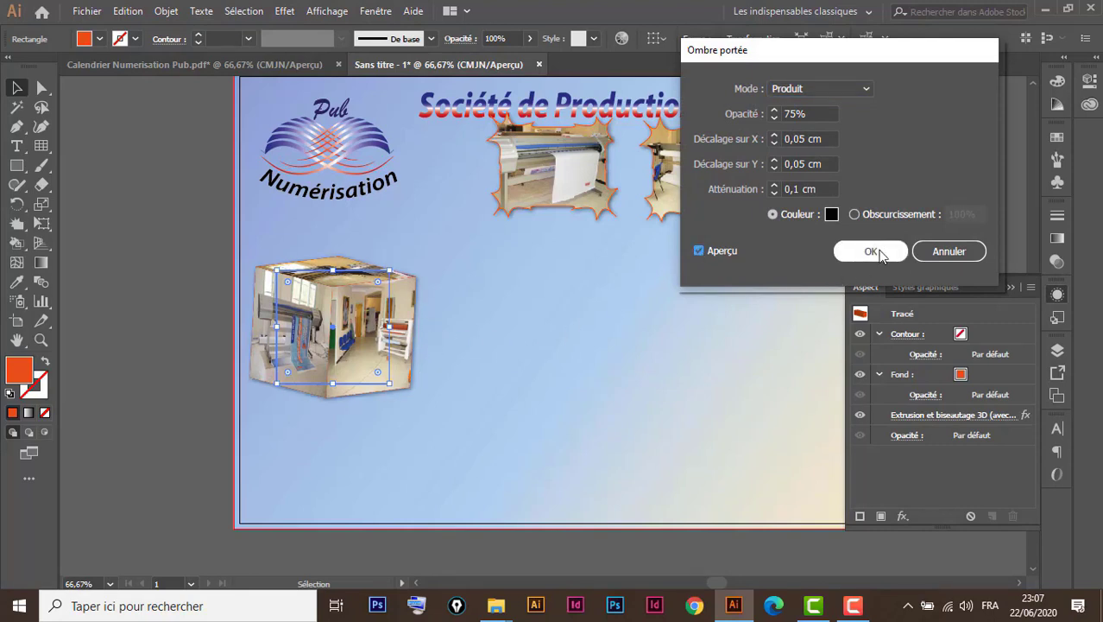
left_click(870, 251)
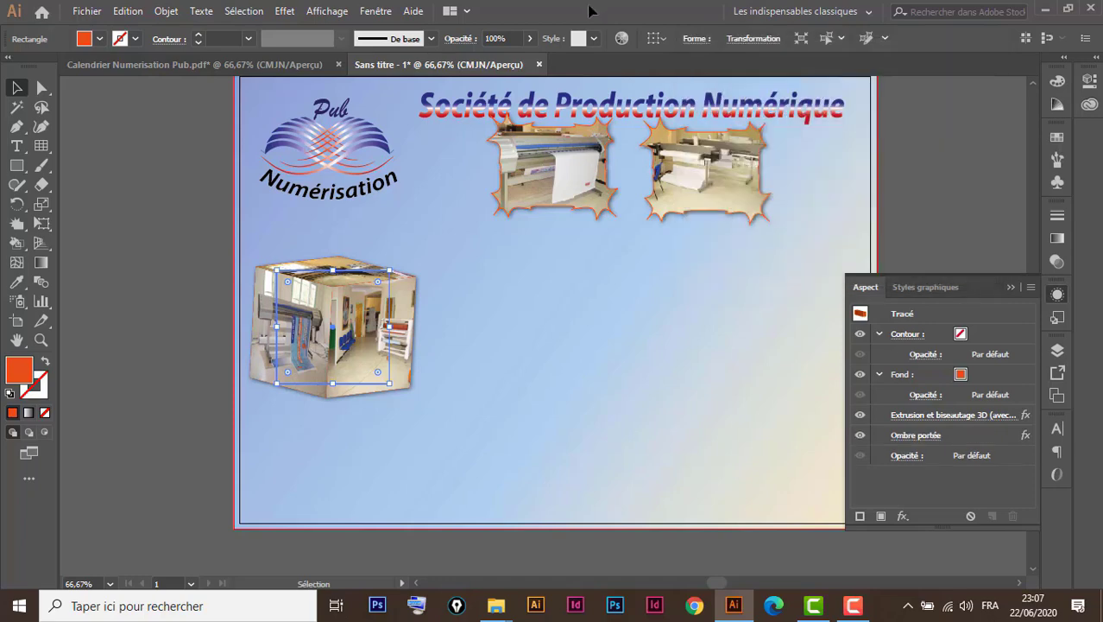
In the Calendrier file, zoom to Janvier and read its box size: 5,2507 × 3,8143 cm.
left_click(301, 65)
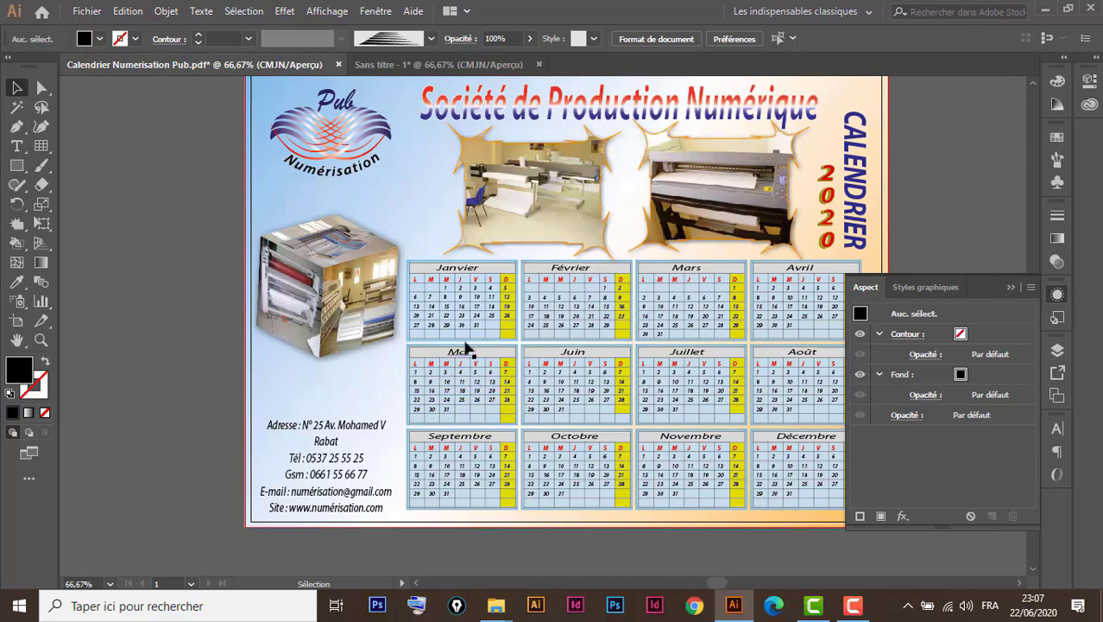
key("ctrl+space")
left_click_drag(350, 227, 578, 394)
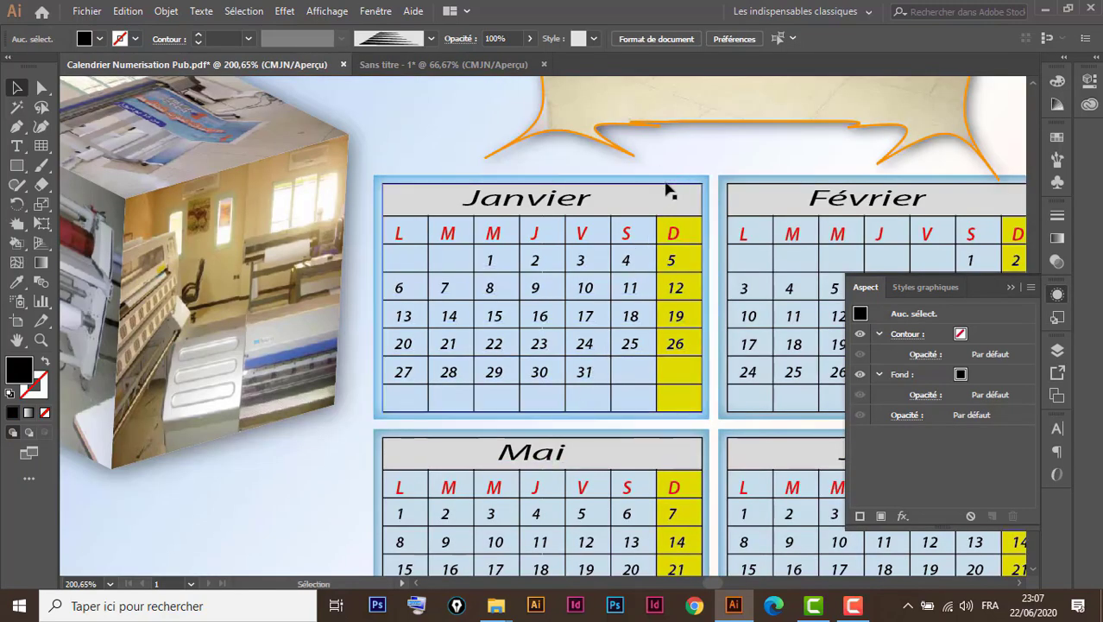
left_click(667, 183)
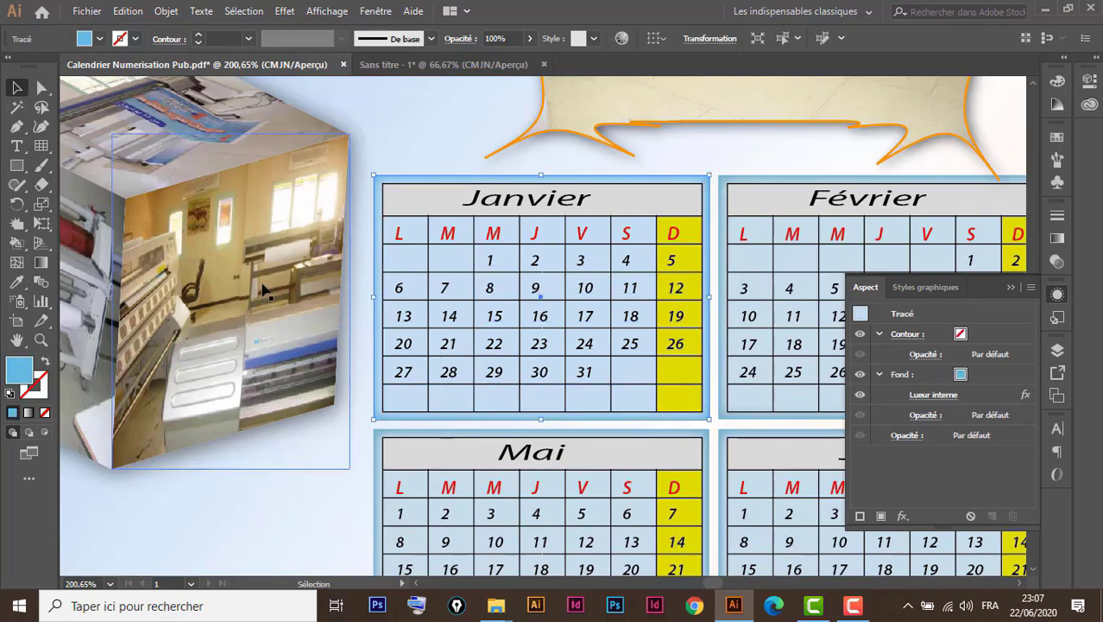
key("ctrl")
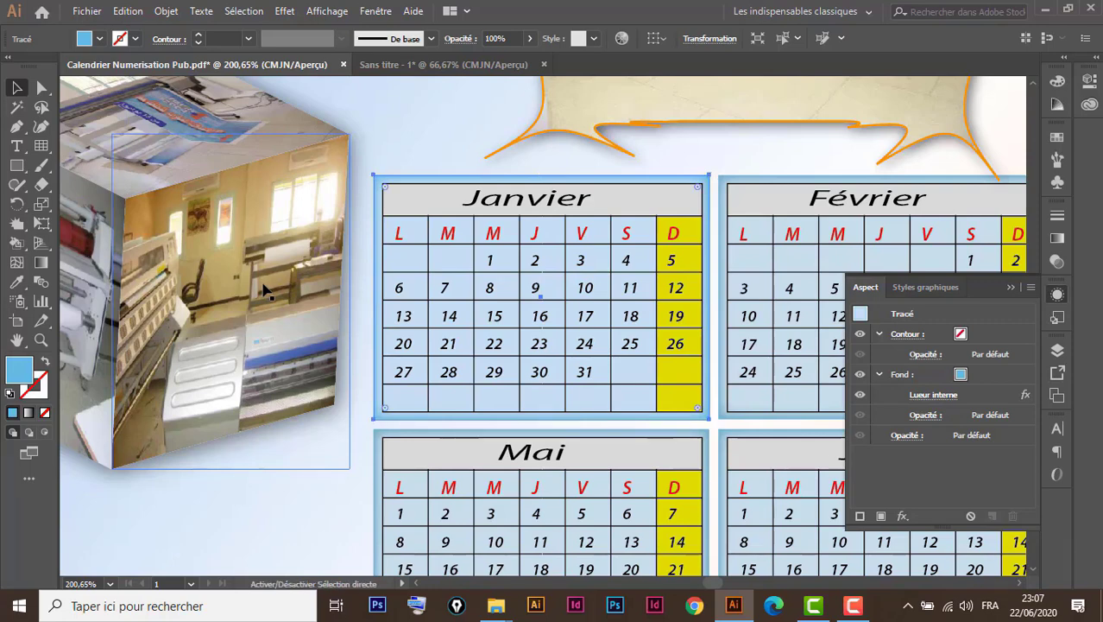
key("ctrl+shift+F9")
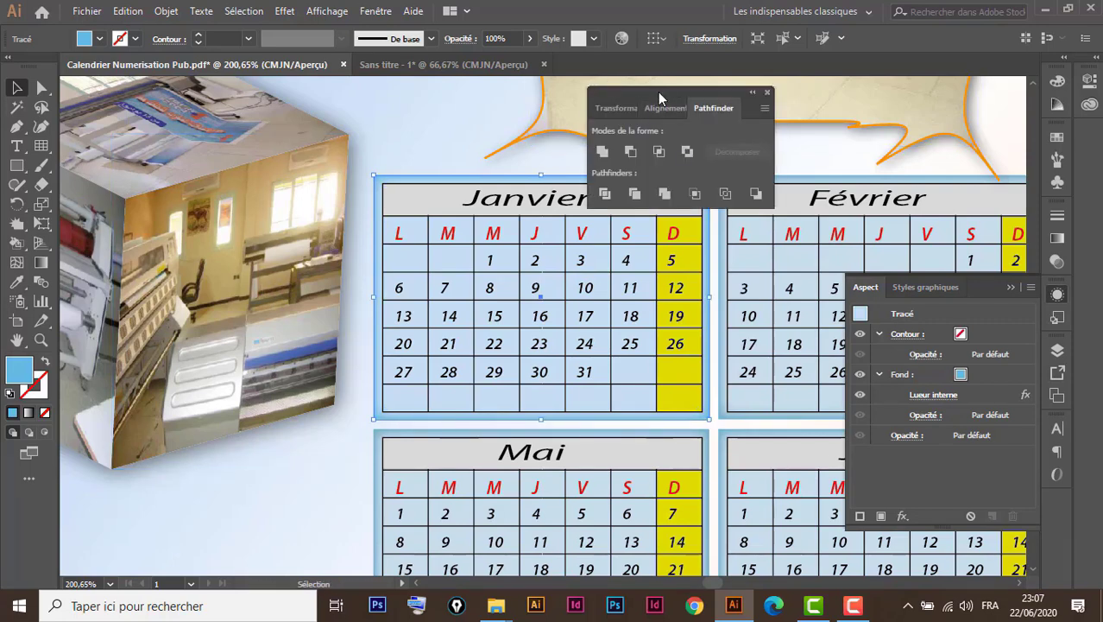
left_click_drag(658, 92, 226, 145)
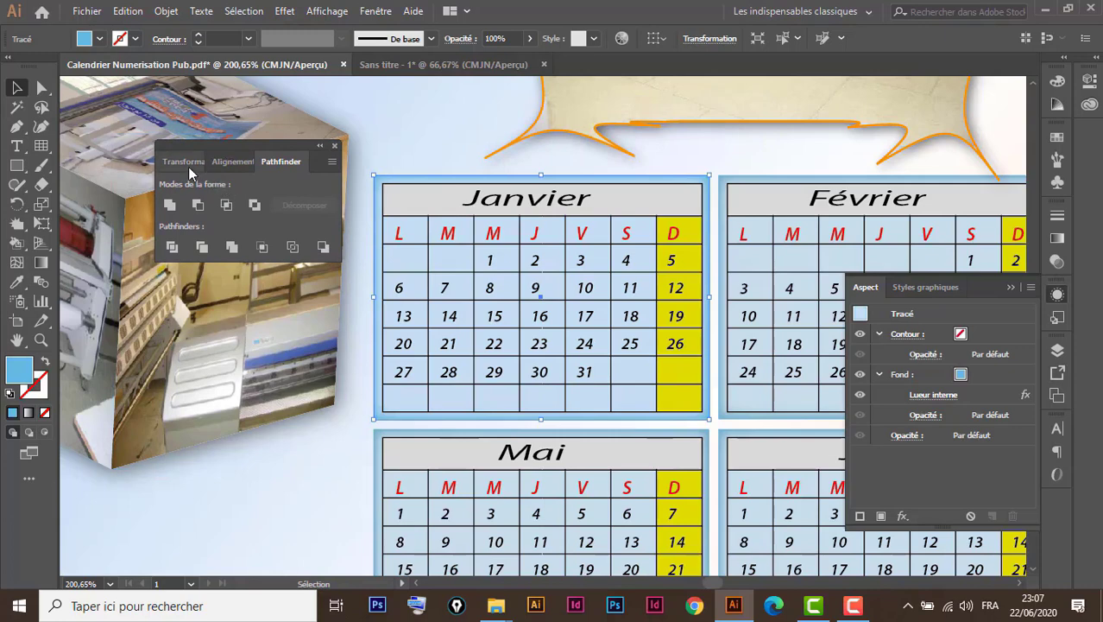
left_click(185, 162)
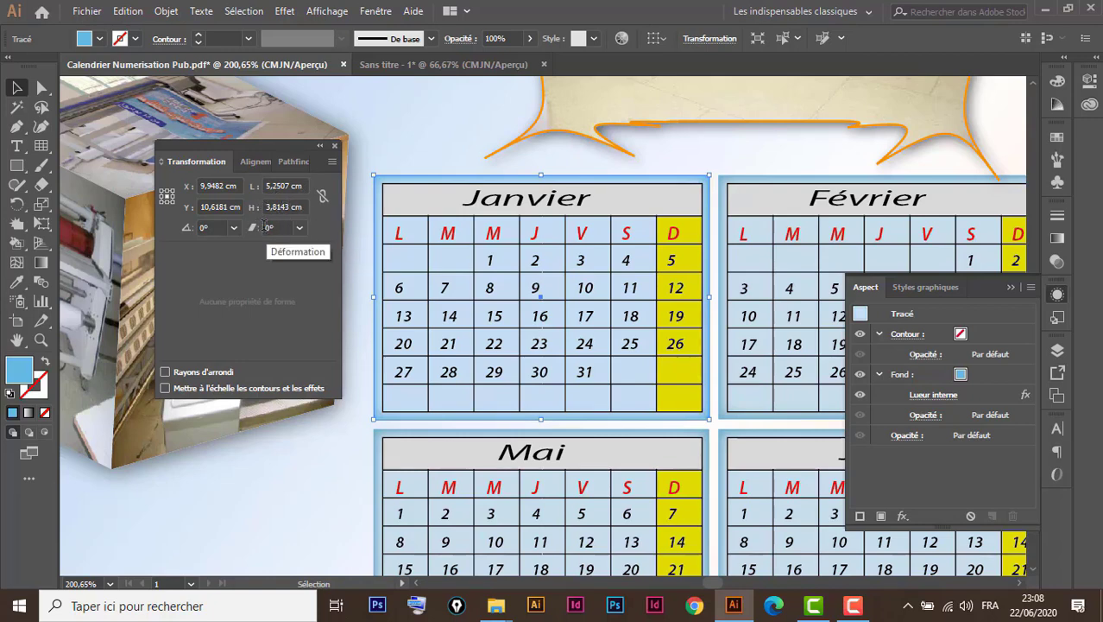
left_click(336, 147)
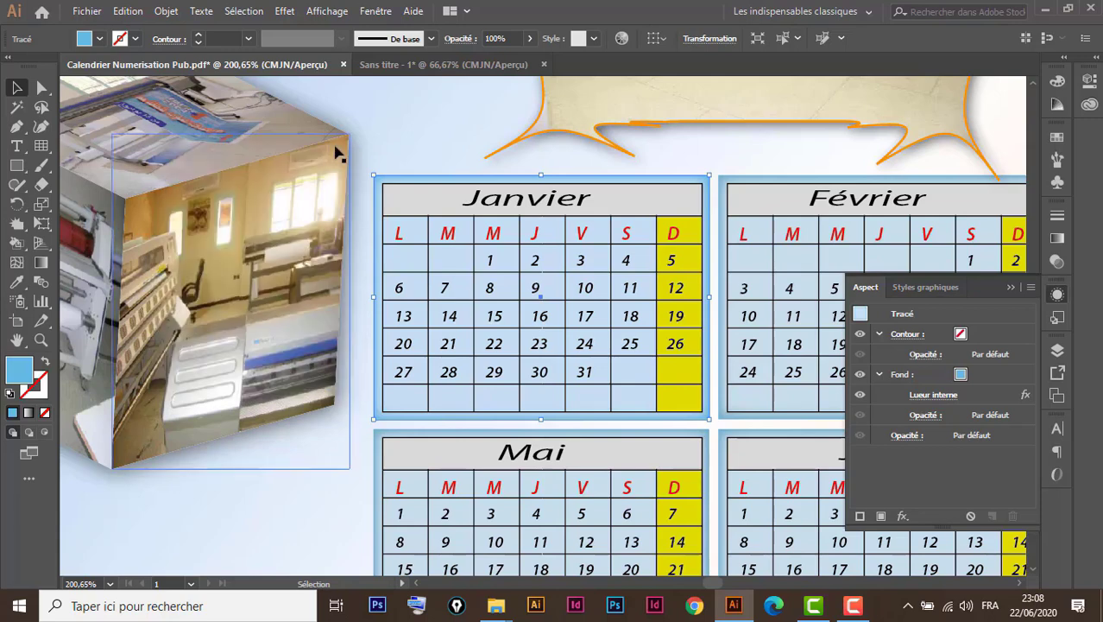
Draw a 5,2 × 3,8 cm rectangle on the poster using the Rectangle dialog.
left_click(431, 63)
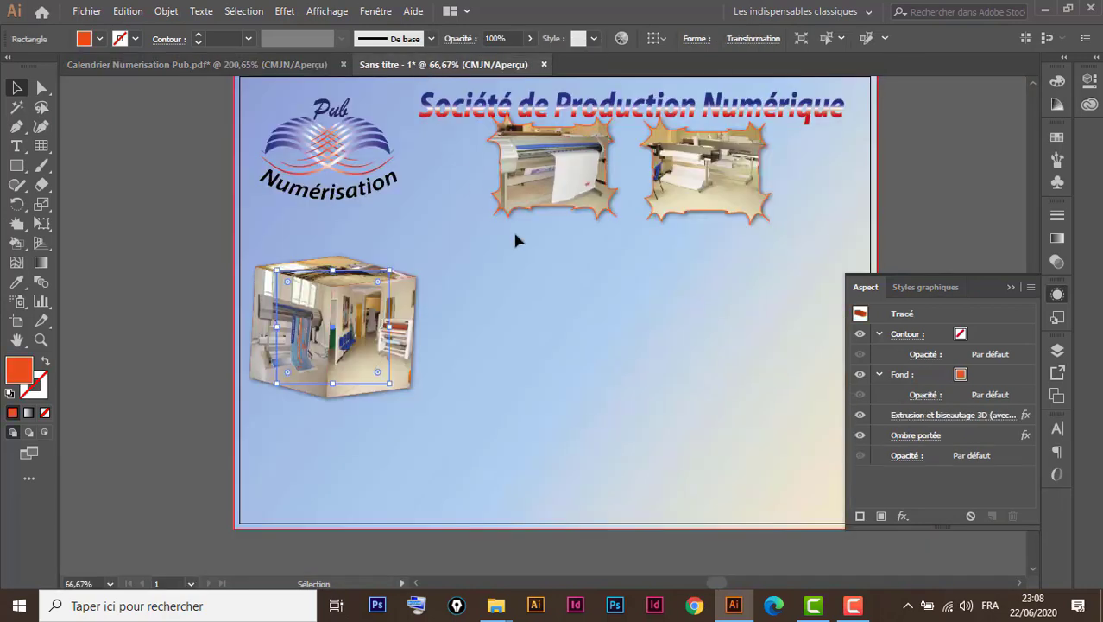
left_click(19, 168)
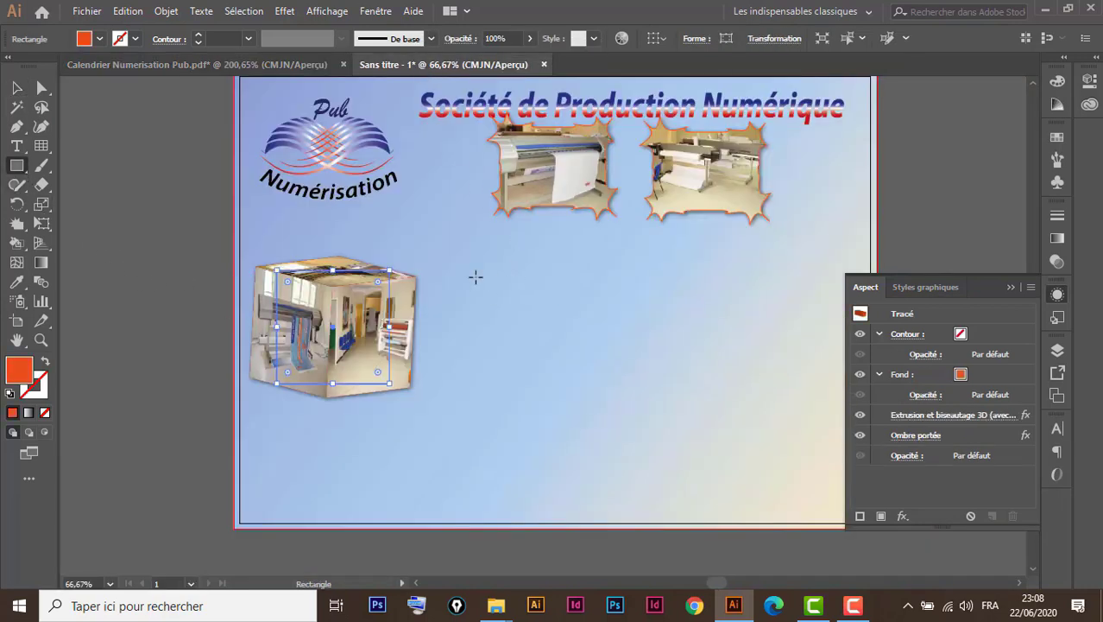
left_click(477, 278)
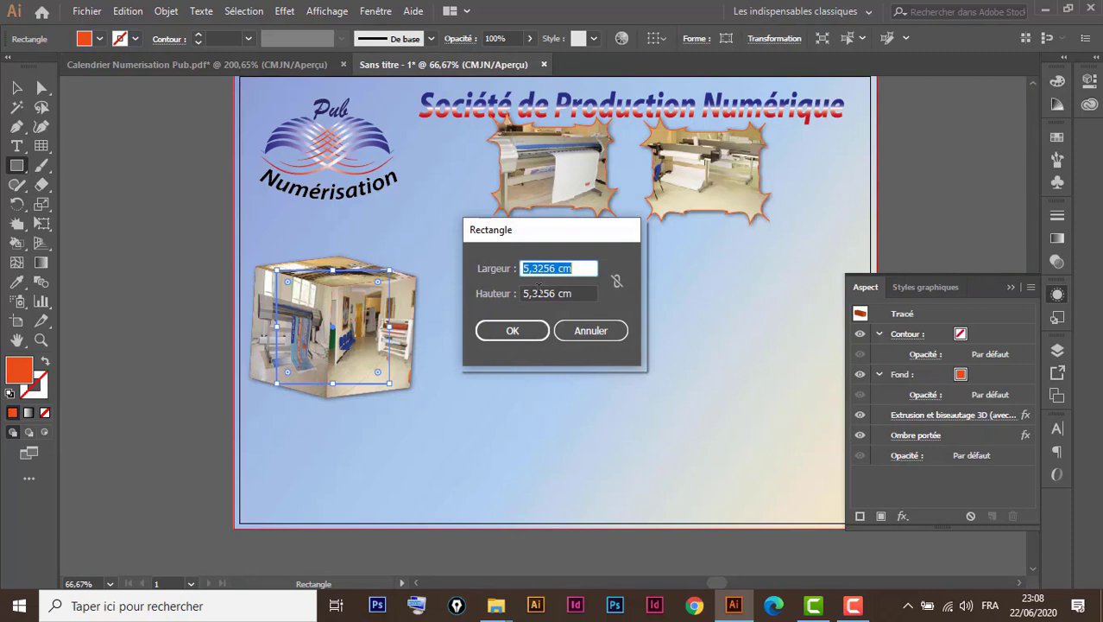
left_click(556, 267)
key("BackSpace")
key("BackSpace")
key("BackSpace")
type("2")
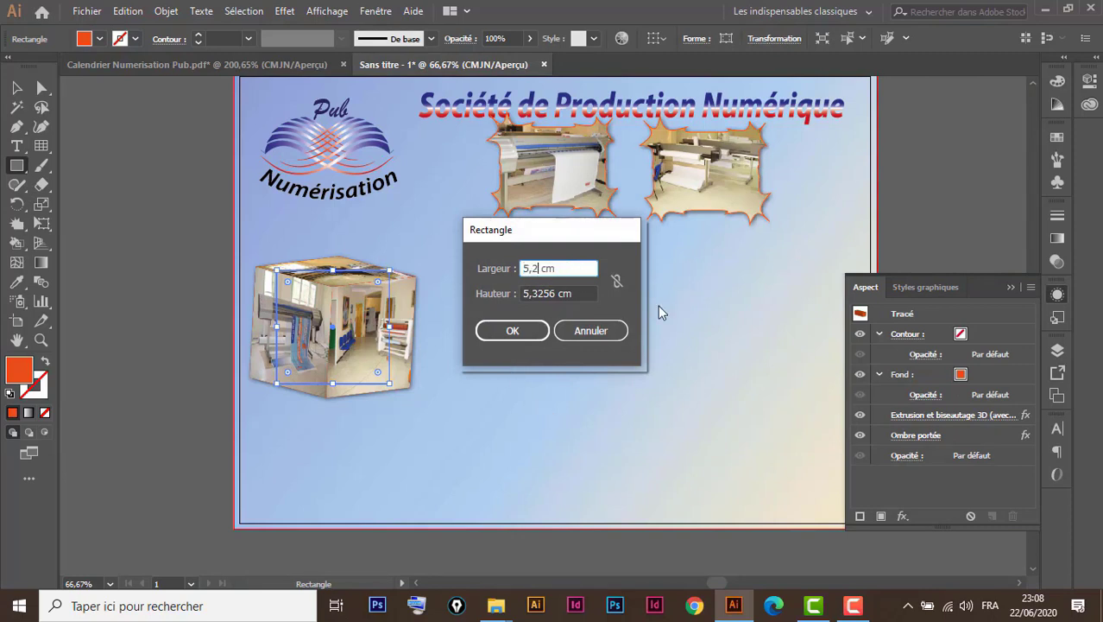
double_click(557, 292)
key("BackSpace")
type("3.8")
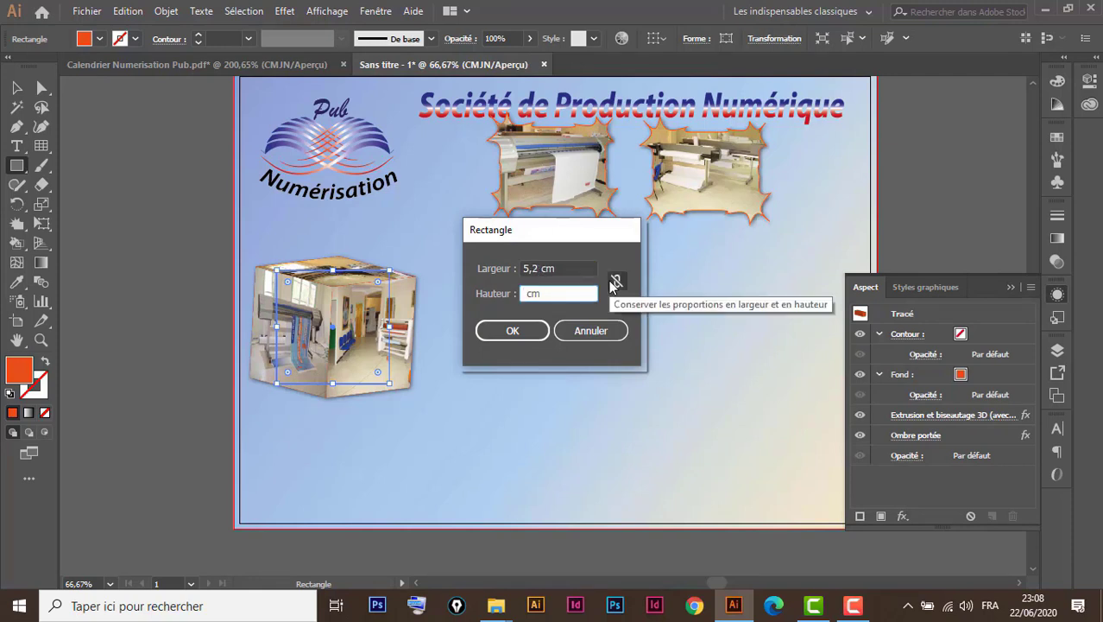
left_click(513, 330)
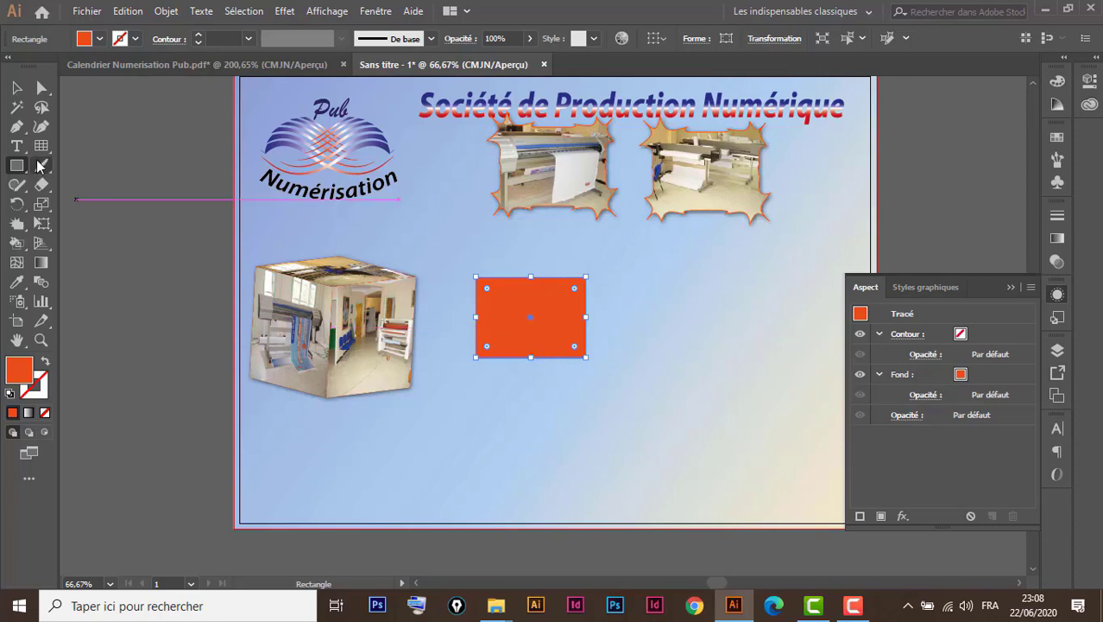
Fill the rectangle light blue, move it up-left beside the cube, and shrink the cube.
left_click(16, 90)
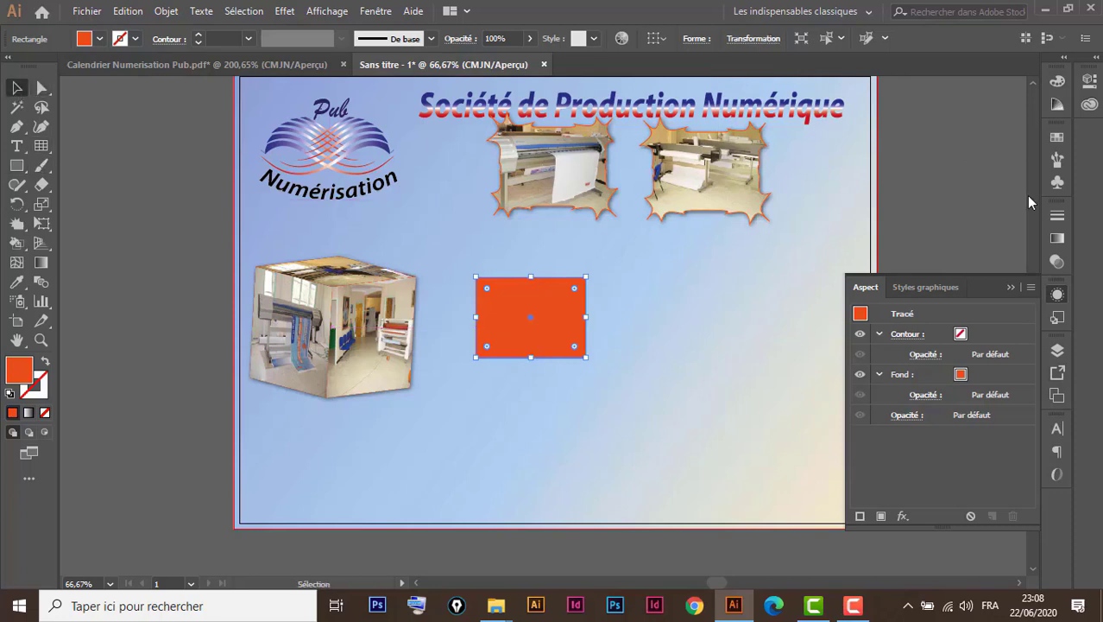
left_click(1057, 137)
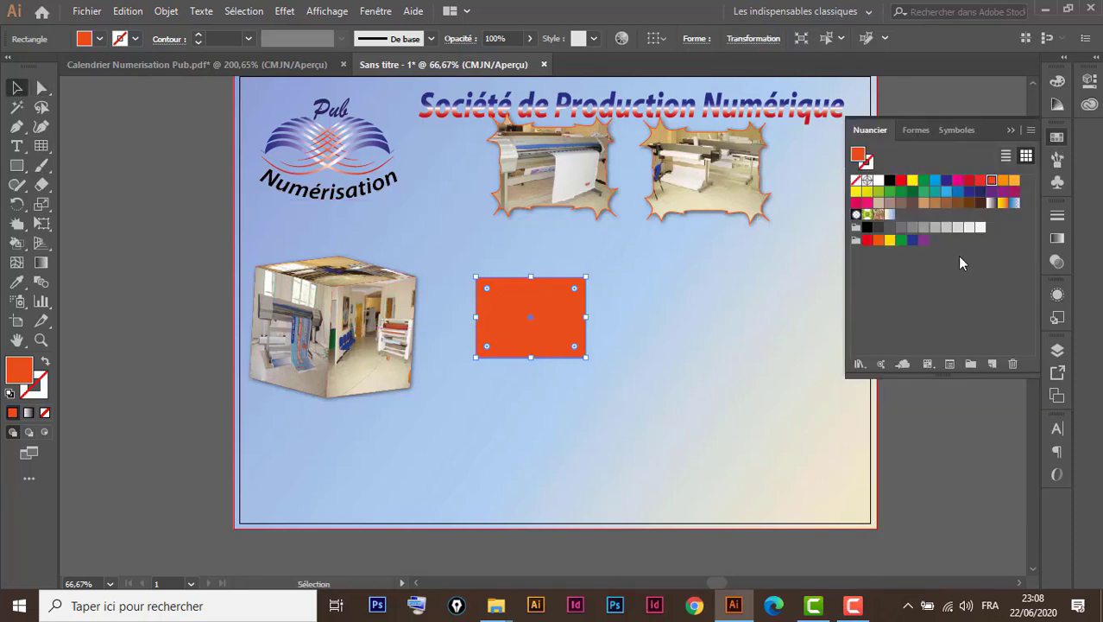
left_click(947, 191)
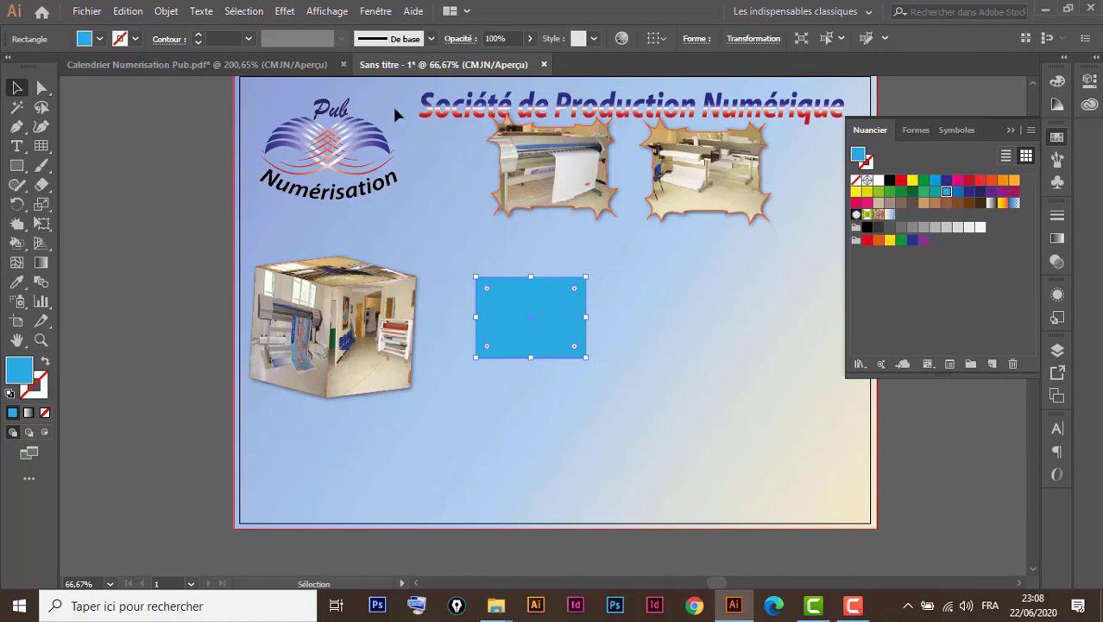
left_click(250, 64)
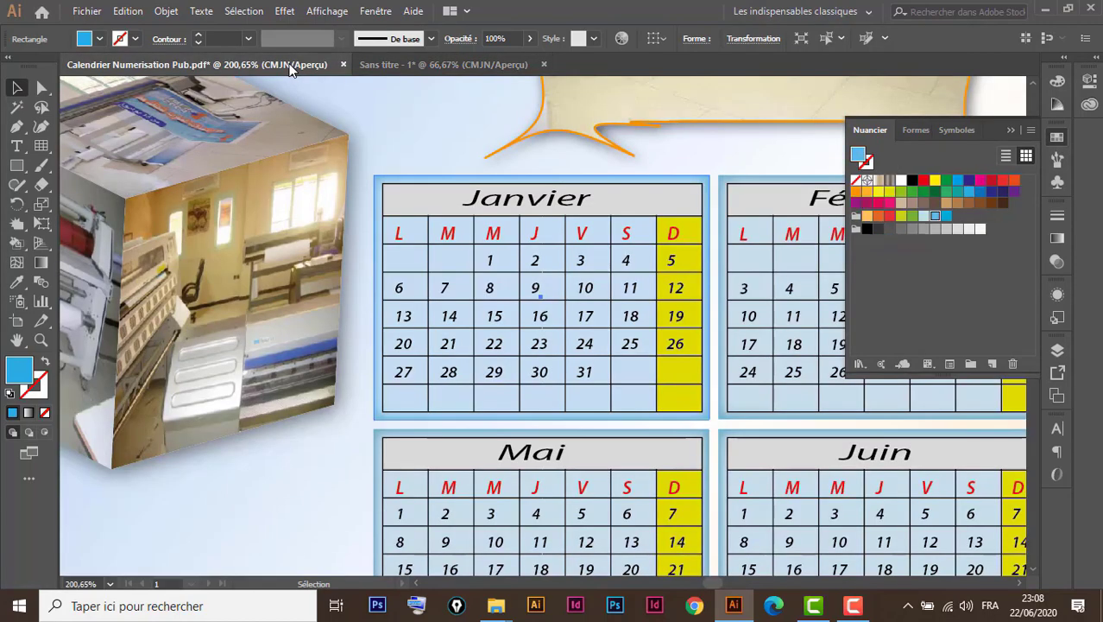
left_click(439, 63)
left_click_drag(534, 318, 502, 270)
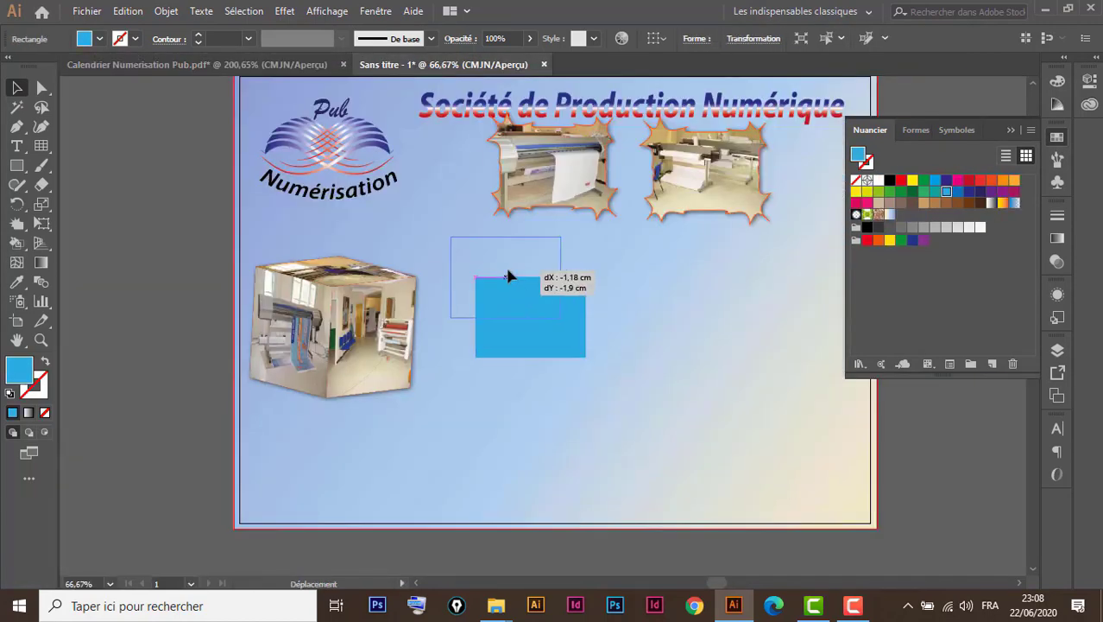
left_click(365, 343)
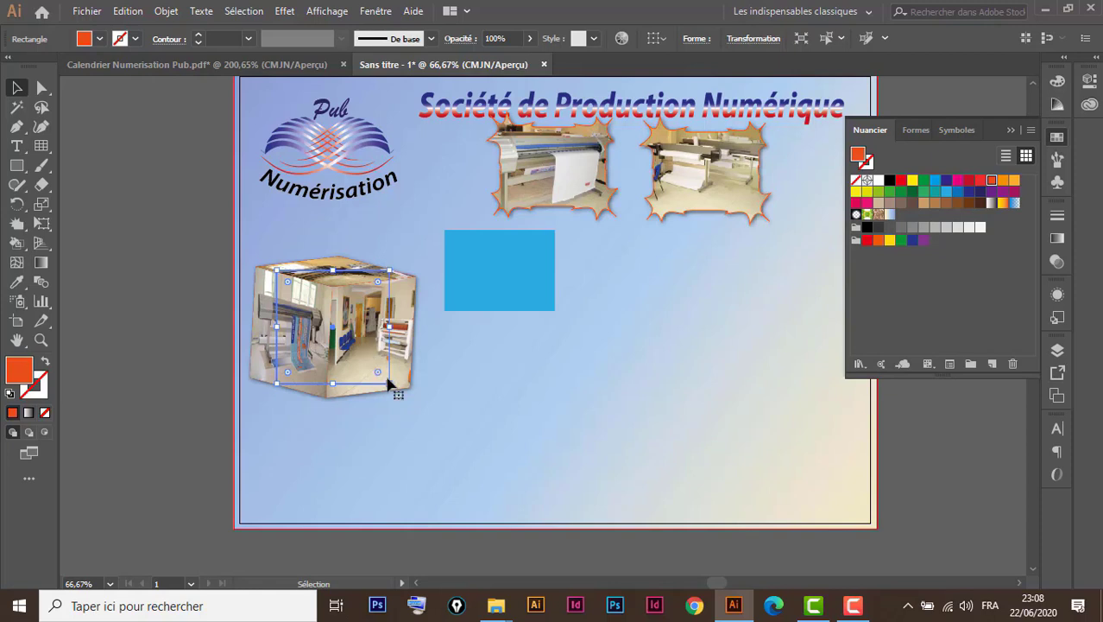
left_click_drag(390, 384, 354, 349)
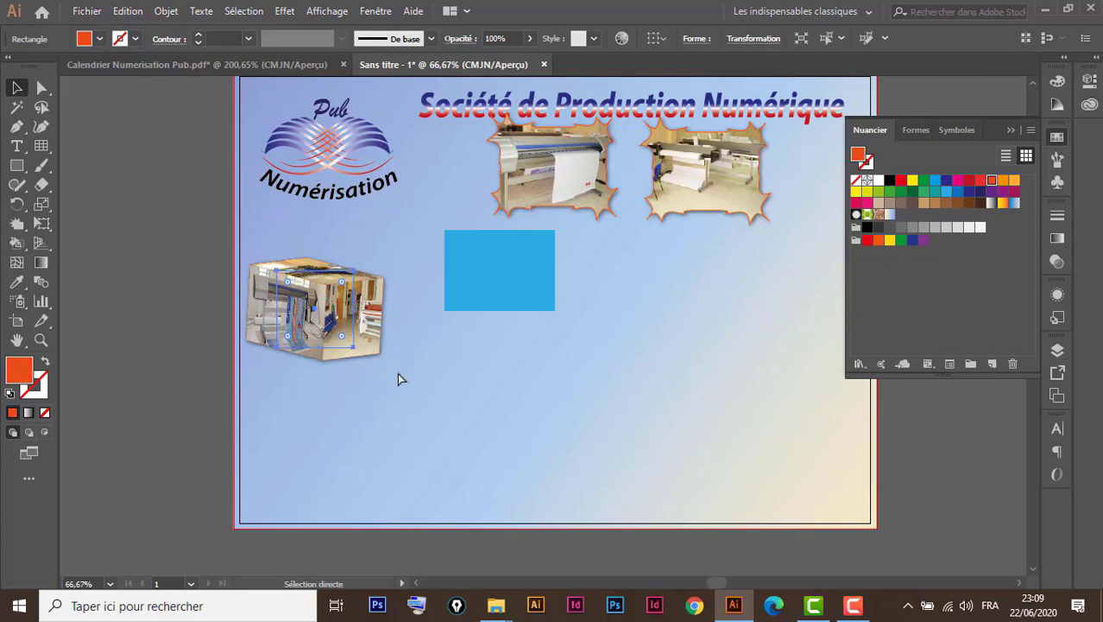
Undo the cube resize, Alt-drag a cube copy onto the left pasteboard, and show its effects in Aspect.
key("ctrl+z")
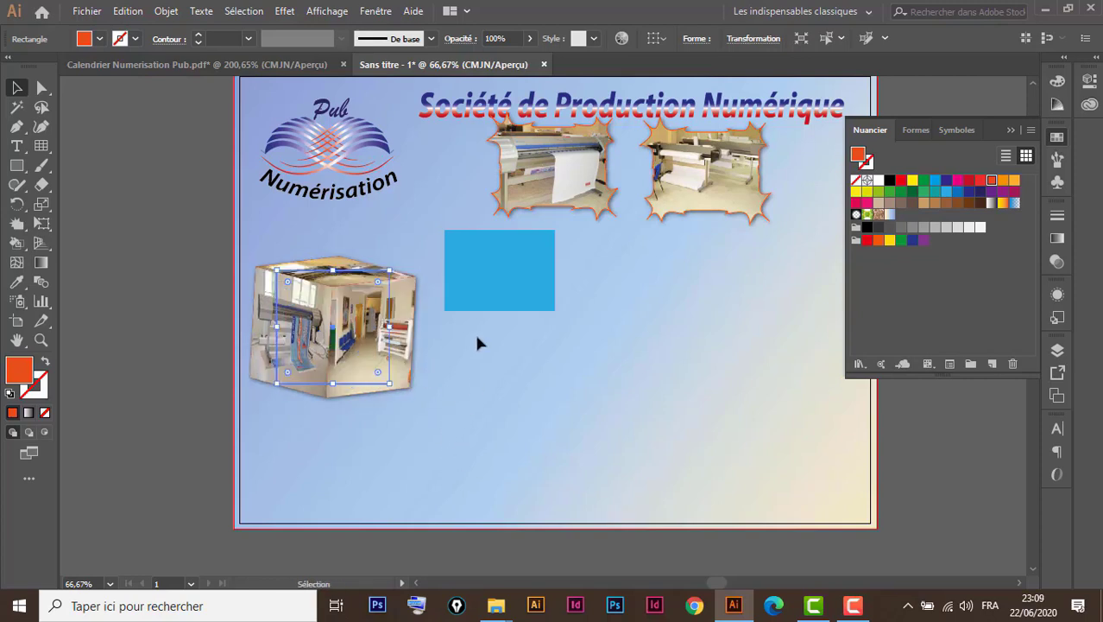
left_click_drag(419, 447, 591, 475)
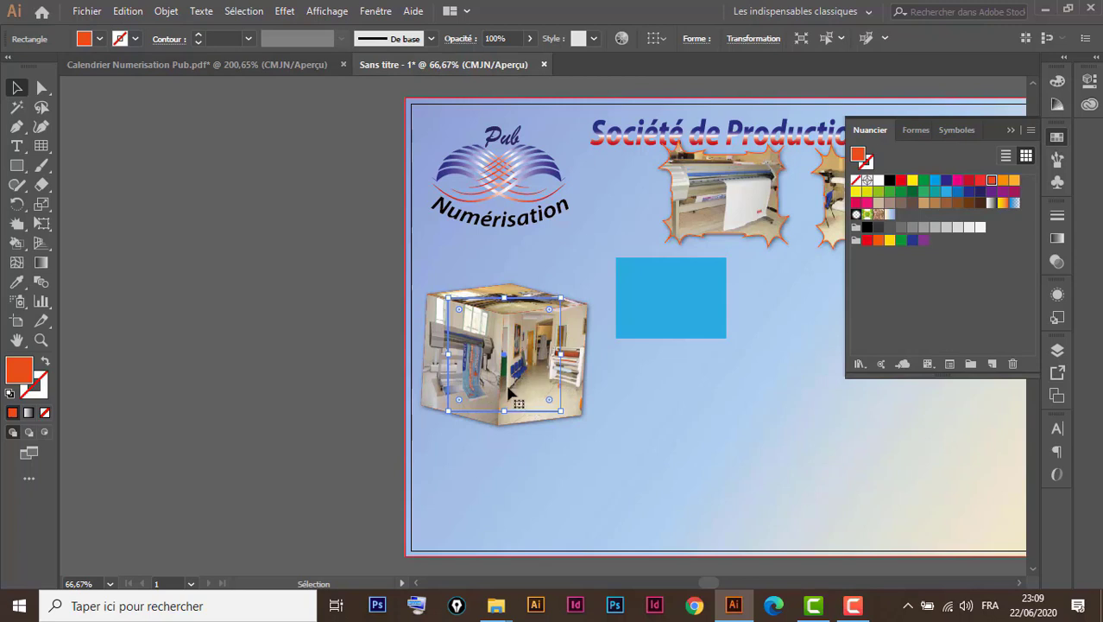
mouse_move(522, 384)
left_mouse_down()
mouse_move(421, 380)
mouse_move(191, 411)
left_mouse_up()
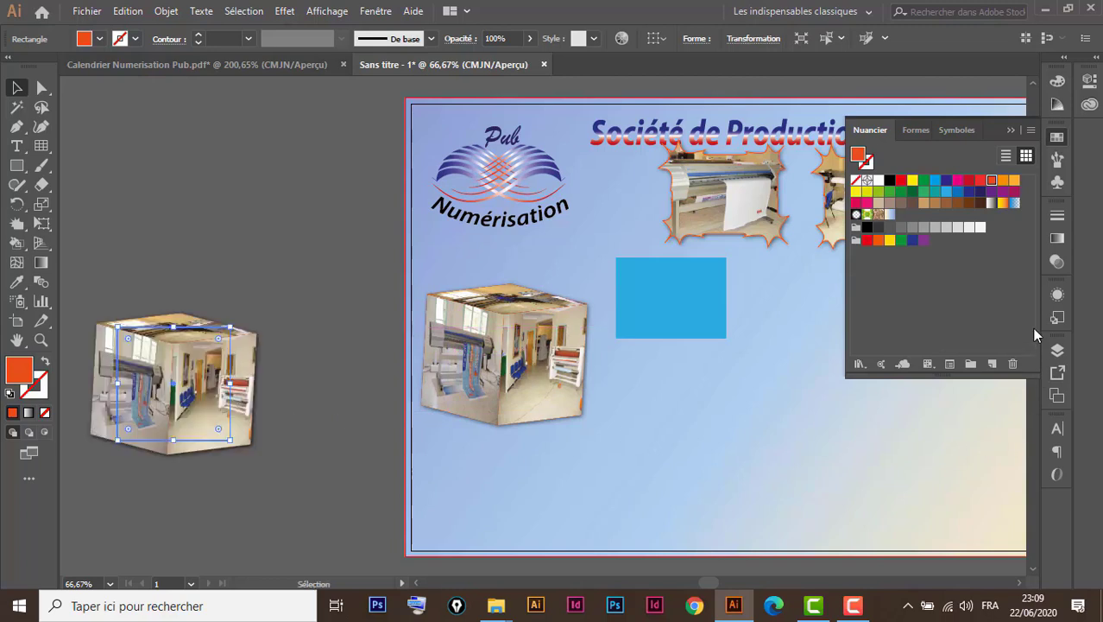
left_click(1057, 294)
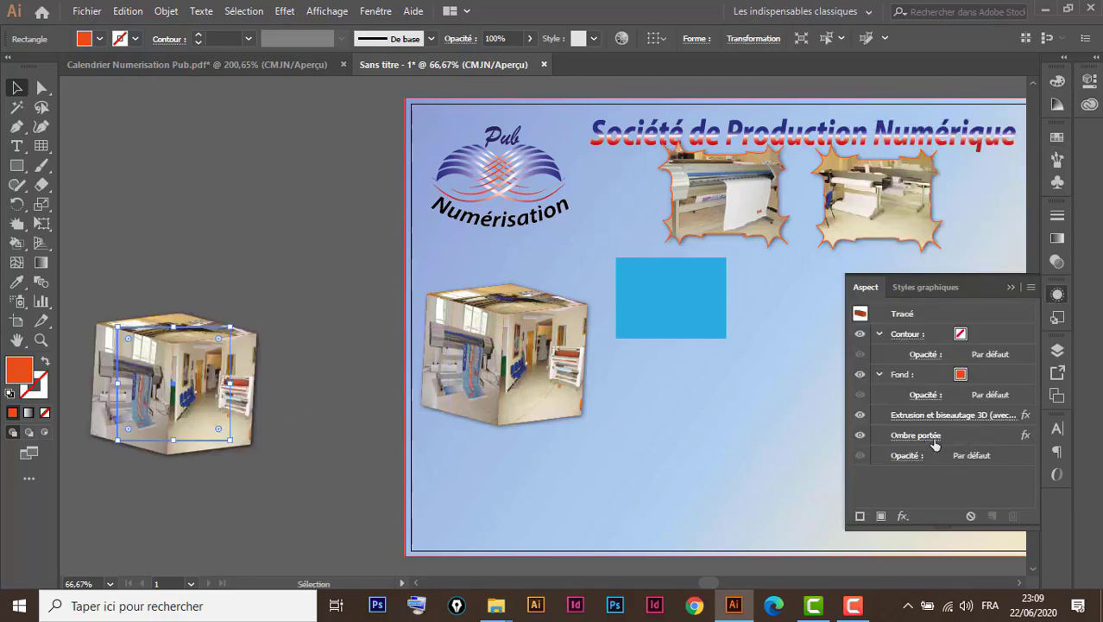
left_click(544, 369)
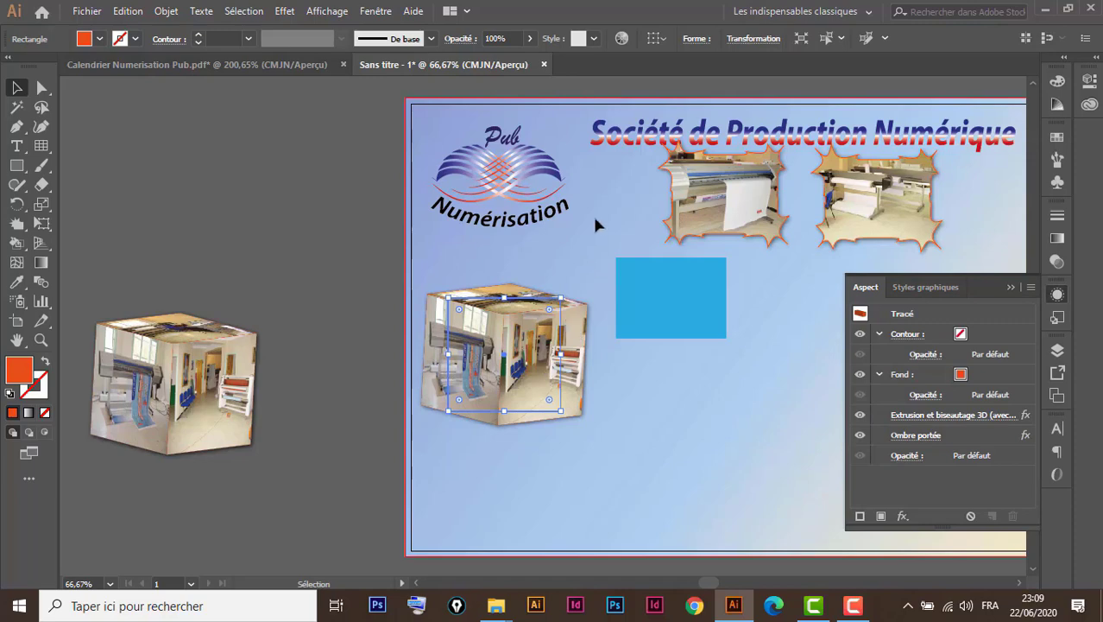
Expand the poster cube with Décomposer l'aspect and scale it to about 6.74 × 5.80 cm.
left_click(167, 11)
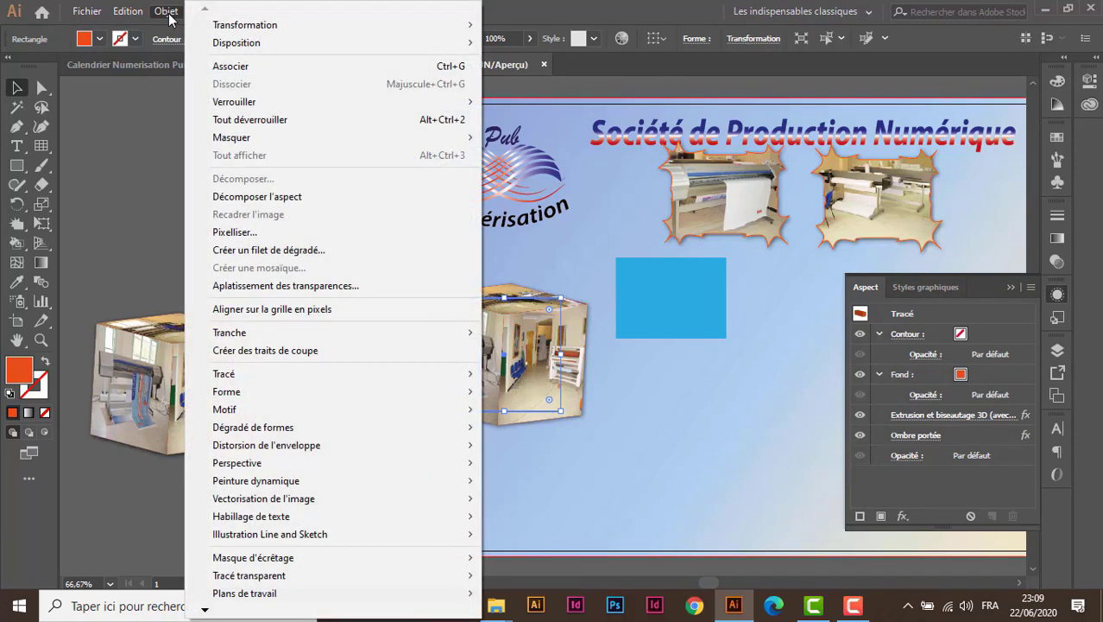
left_click(306, 198)
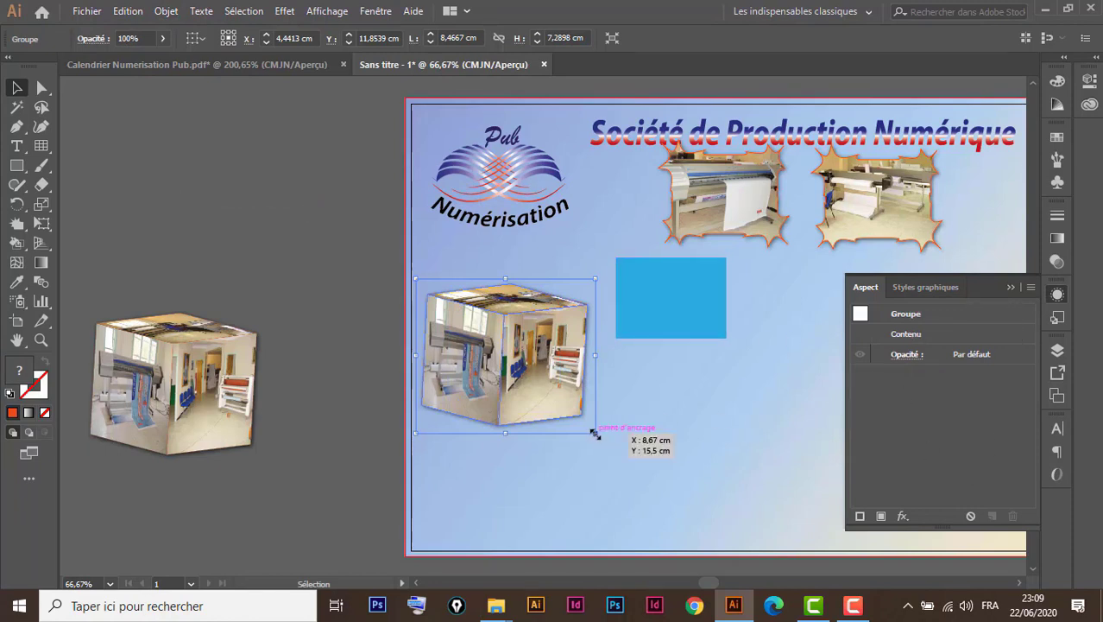
left_click_drag(595, 434, 559, 401)
left_click_drag(507, 360, 512, 380)
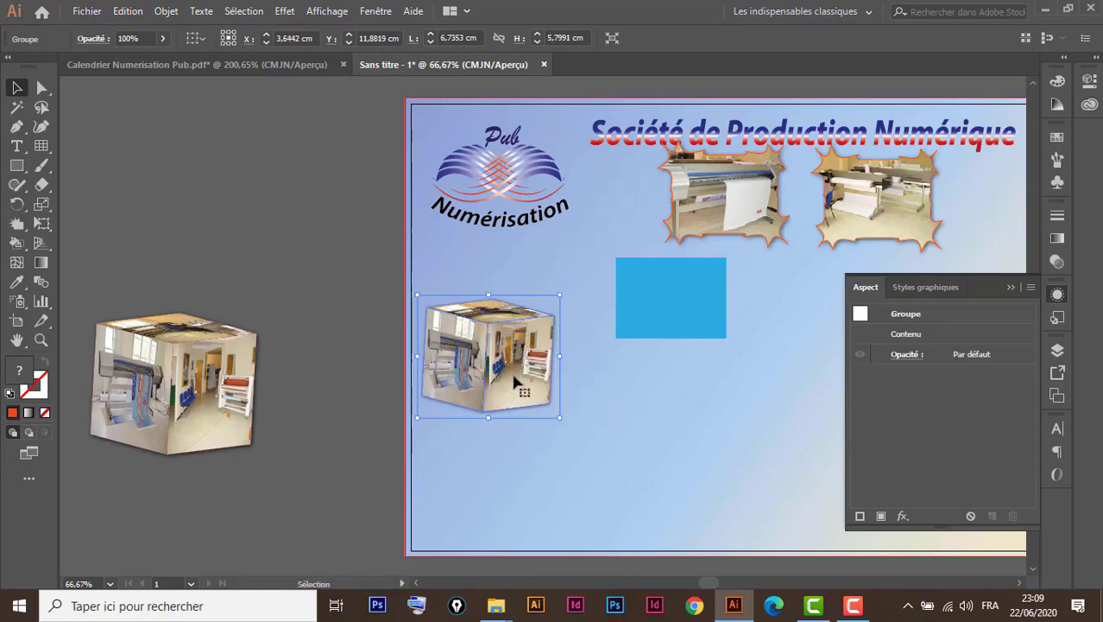
left_click(210, 395)
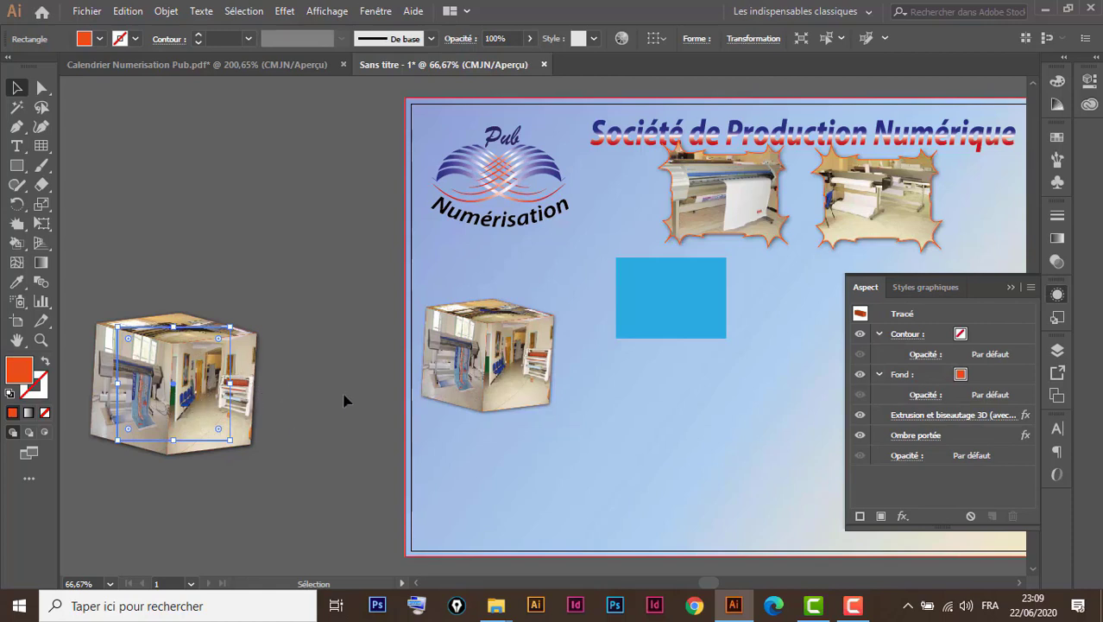
left_click(527, 375)
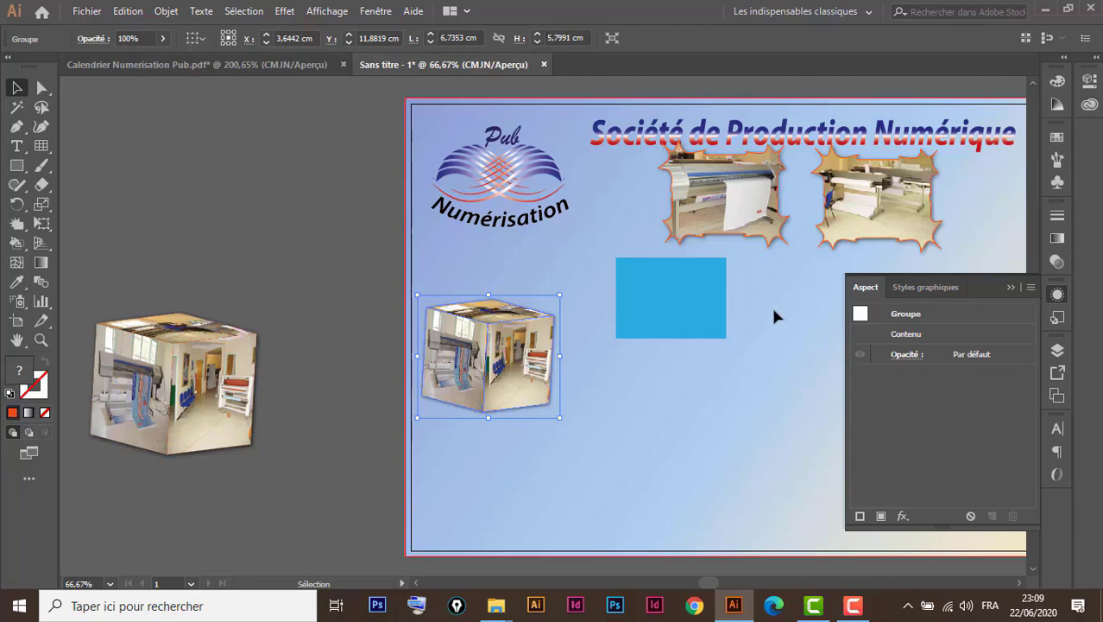
scroll(771, 304, "right", 2)
scroll(682, 319, "right", 2)
Alt-drag the blue rectangle right and repeat with Ctrl+D to form a row of four.
left_click_drag(532, 318, 503, 318)
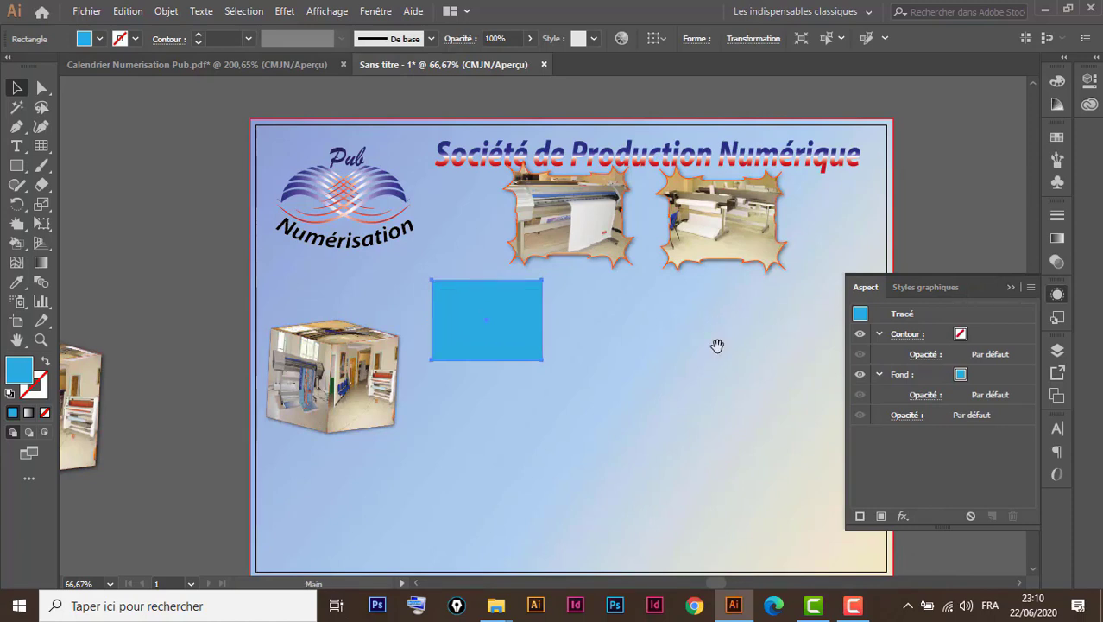
left_click_drag(714, 345, 558, 249)
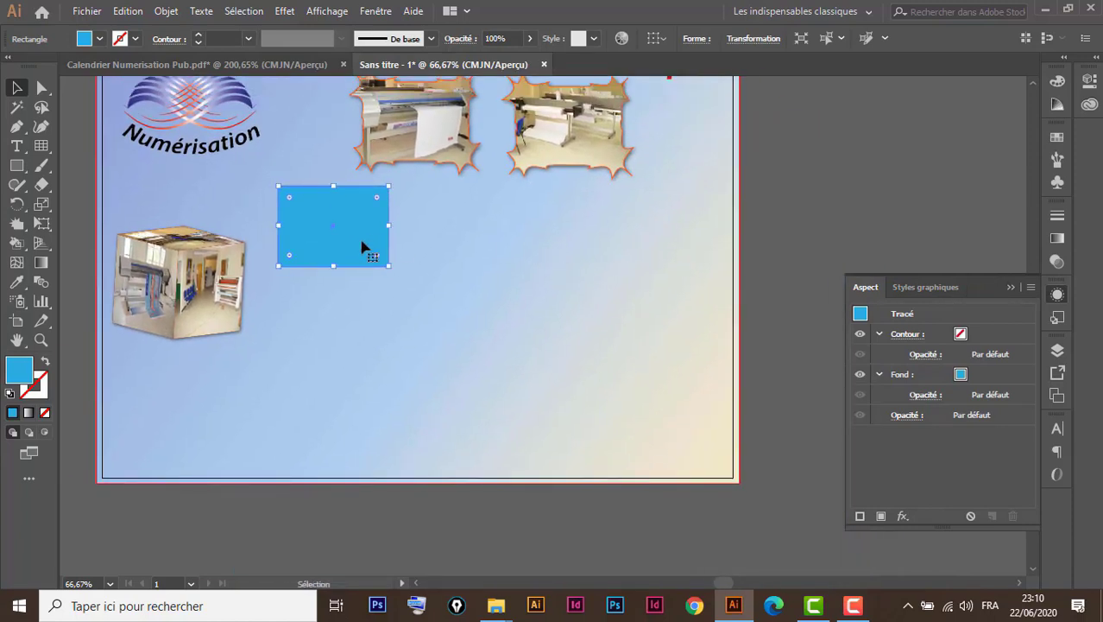
left_click_drag(363, 246, 482, 238)
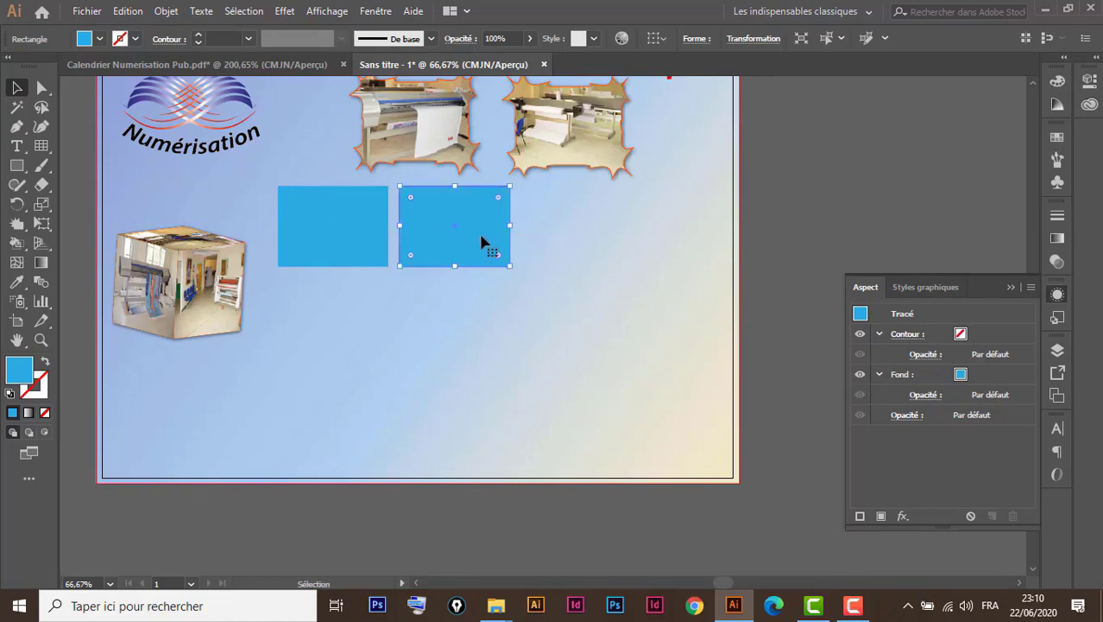
key("ctrl+d")
key("ctrl+d")
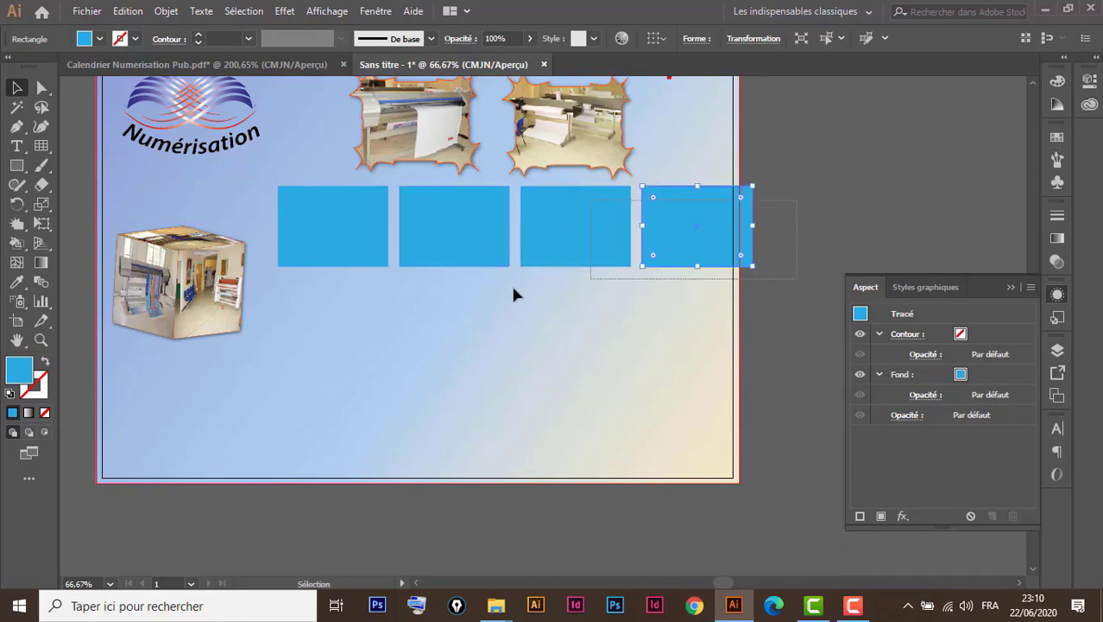
left_click_drag(742, 291, 373, 259)
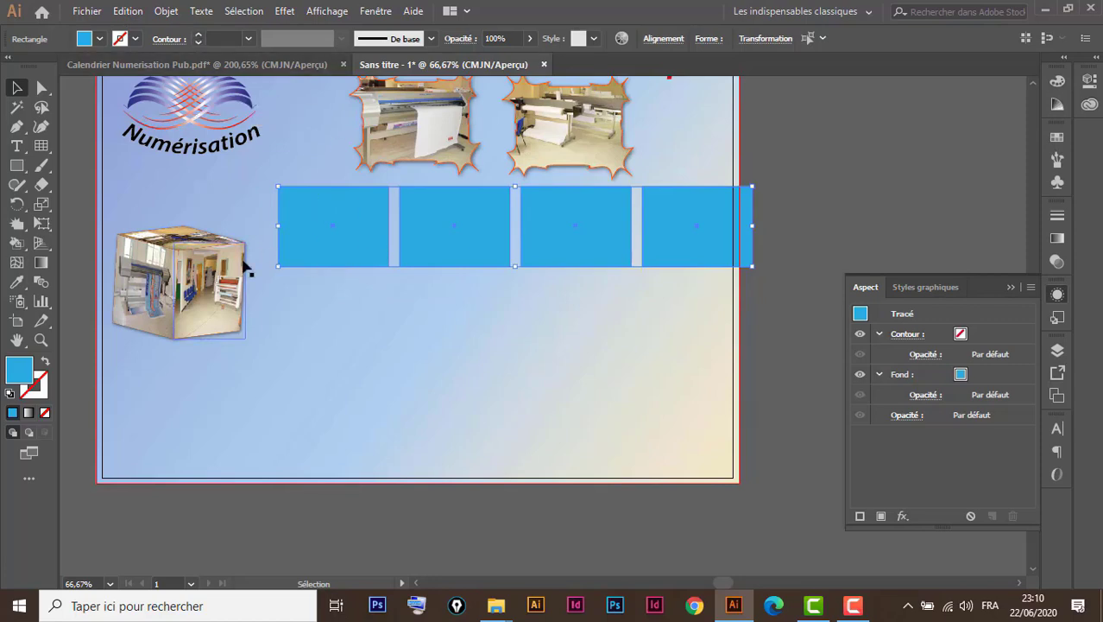
Zoom out on the Calendrier reference file to view its full twelve-month grid.
left_click(241, 65)
key("a")
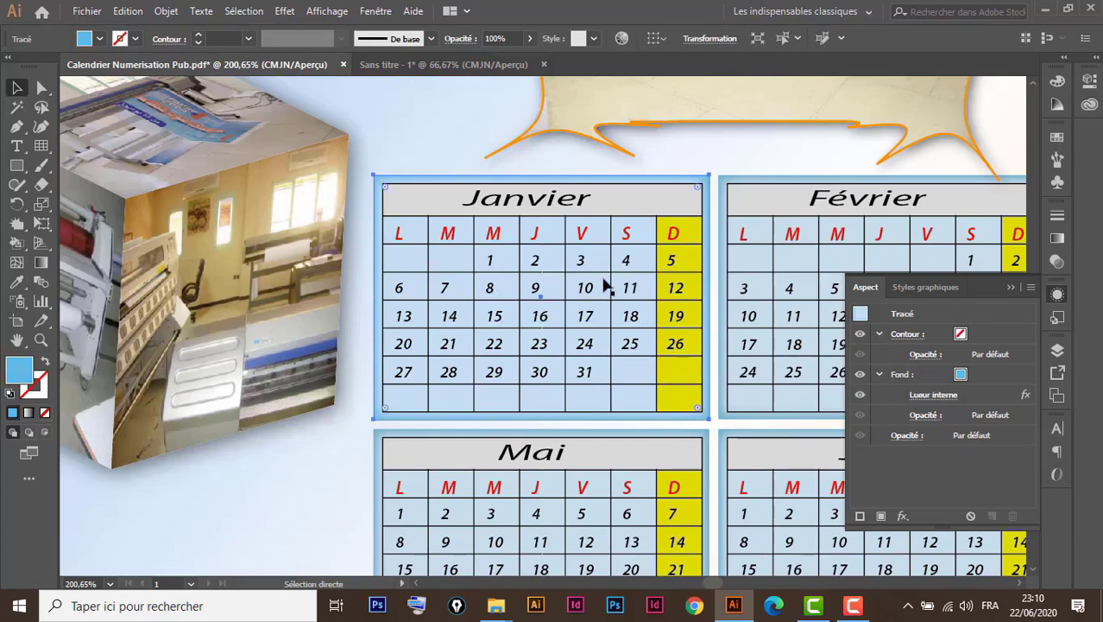
key("ctrl+minus")
key("ctrl+minus")
key("ctrl+minus")
key("ctrl+minus")
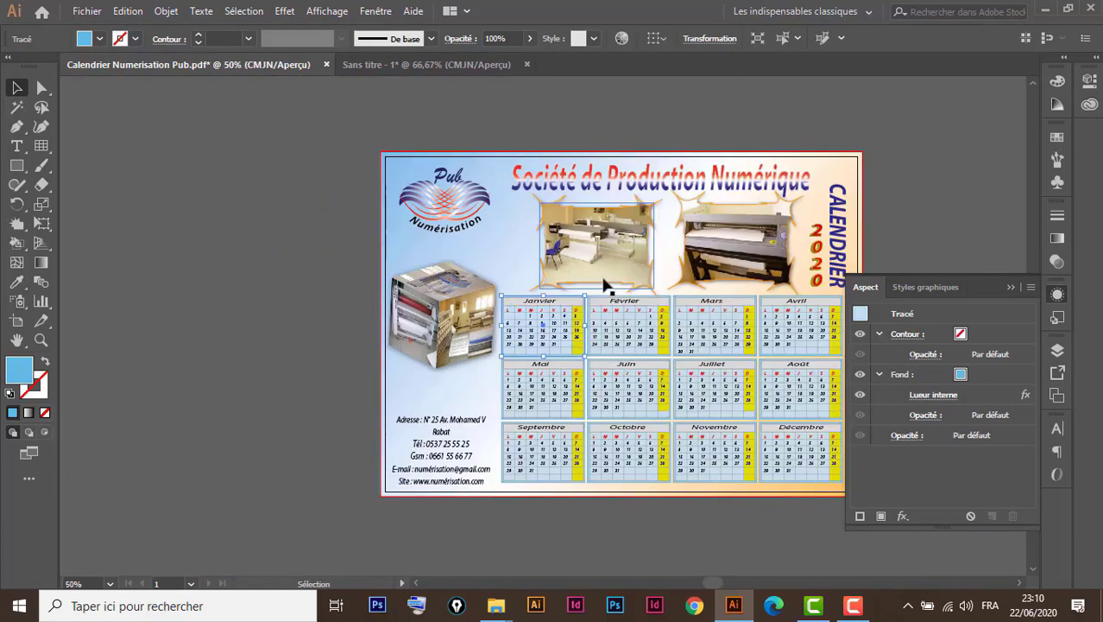
scroll(760, 346, "right", 3)
scroll(732, 300, "down", 1)
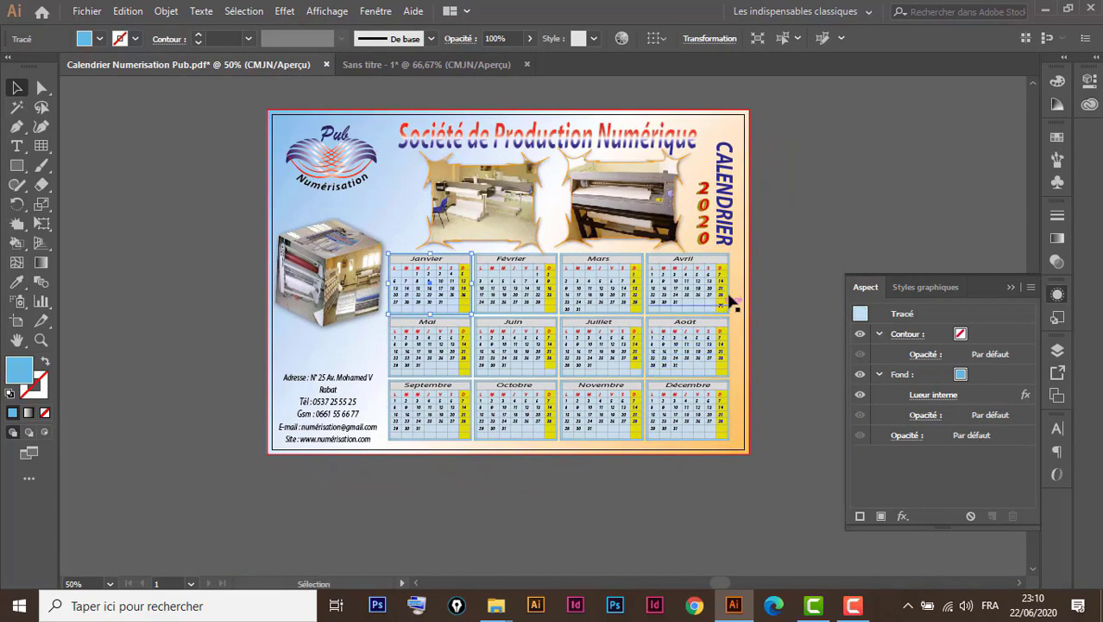
Delete three extra rectangles, nudge the cube, and copy the blue rectangle beside it.
left_click(385, 64)
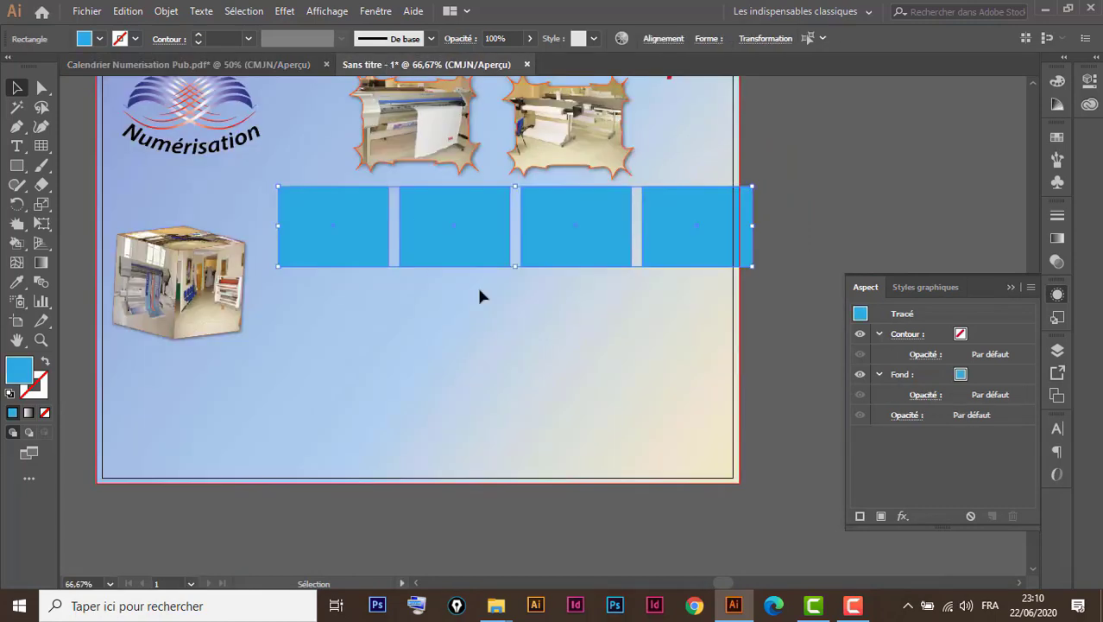
left_click_drag(741, 250, 436, 300)
key("Delete")
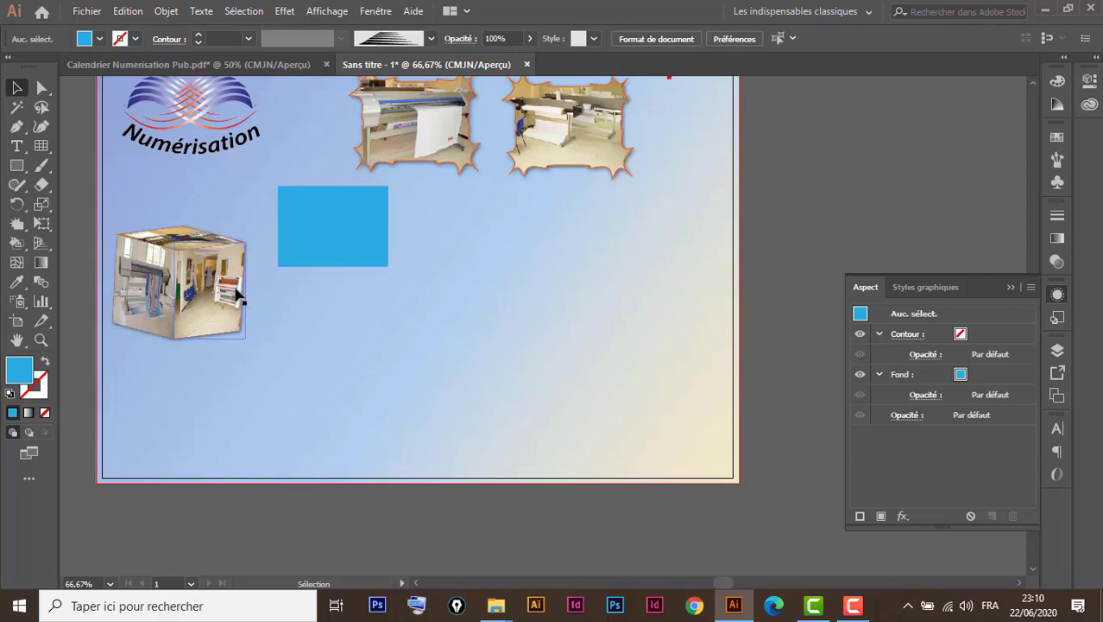
left_click_drag(222, 301, 214, 295)
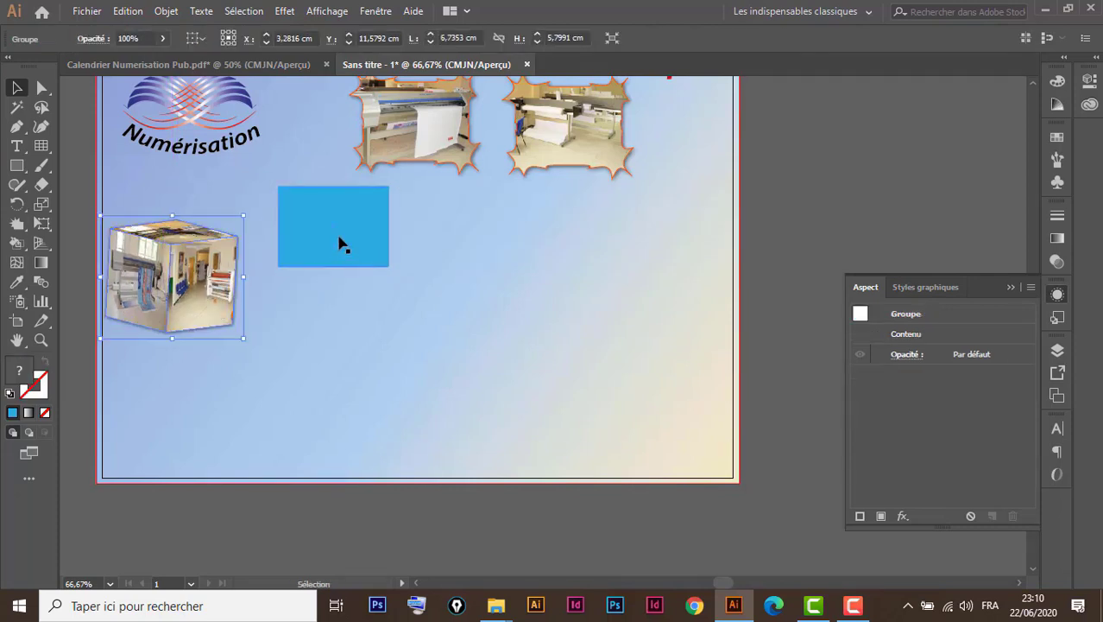
mouse_move(339, 240)
left_mouse_down()
mouse_move(302, 228)
mouse_move(413, 232)
left_mouse_up()
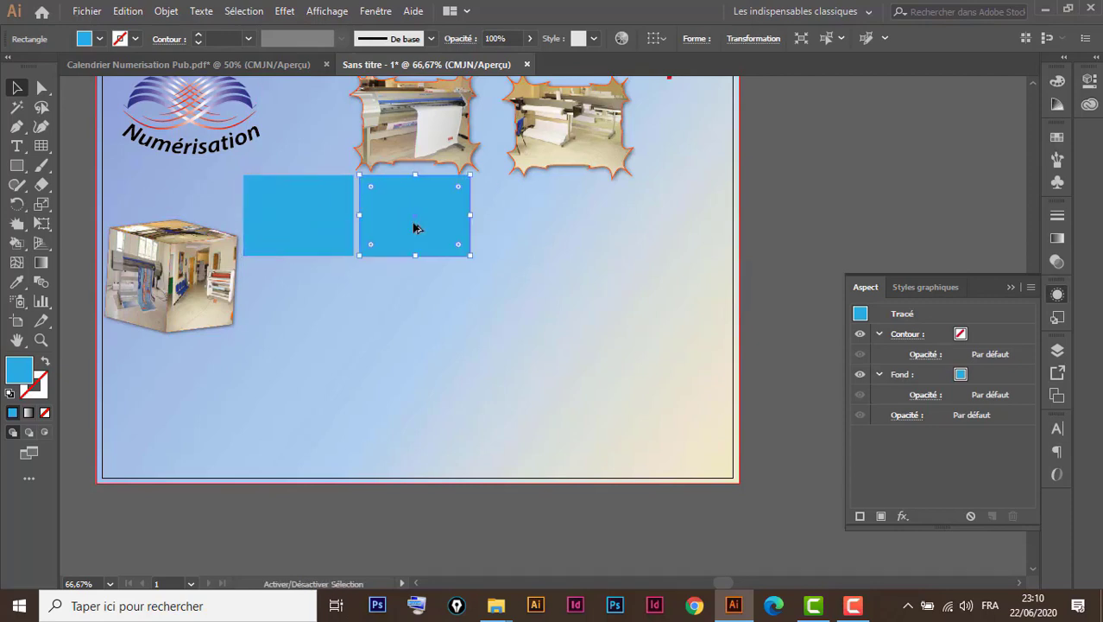
Extend the copies to a row of four, then duplicate the row twice downward.
key("ctrl+d")
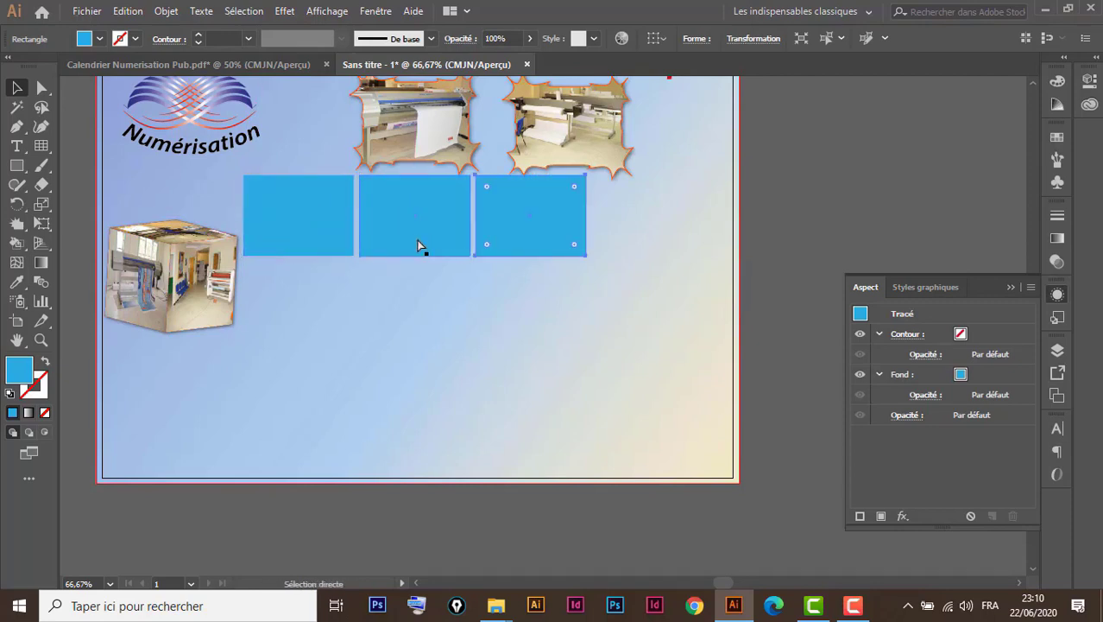
key("ctrl+d")
left_click_drag(268, 285, 630, 228)
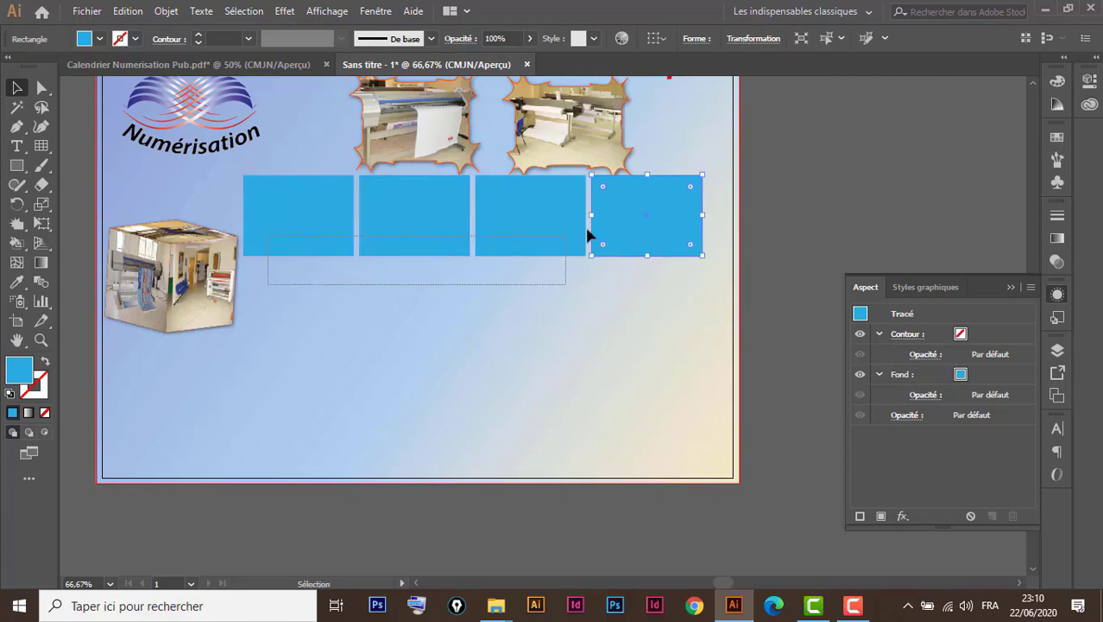
mouse_move(502, 243)
left_mouse_down()
mouse_move(508, 328)
mouse_move(506, 314)
left_mouse_up()
key("ctrl+d")
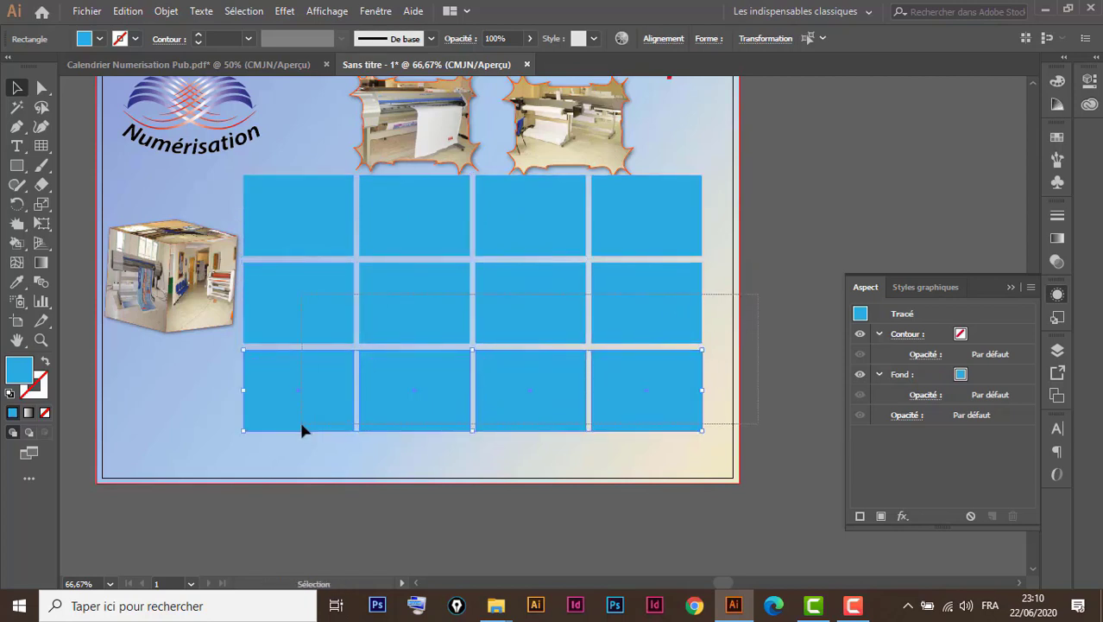
Delete the extra rows and three right rectangles, nudging the last one into place.
left_click_drag(301, 428, 321, 432)
key("Delete")
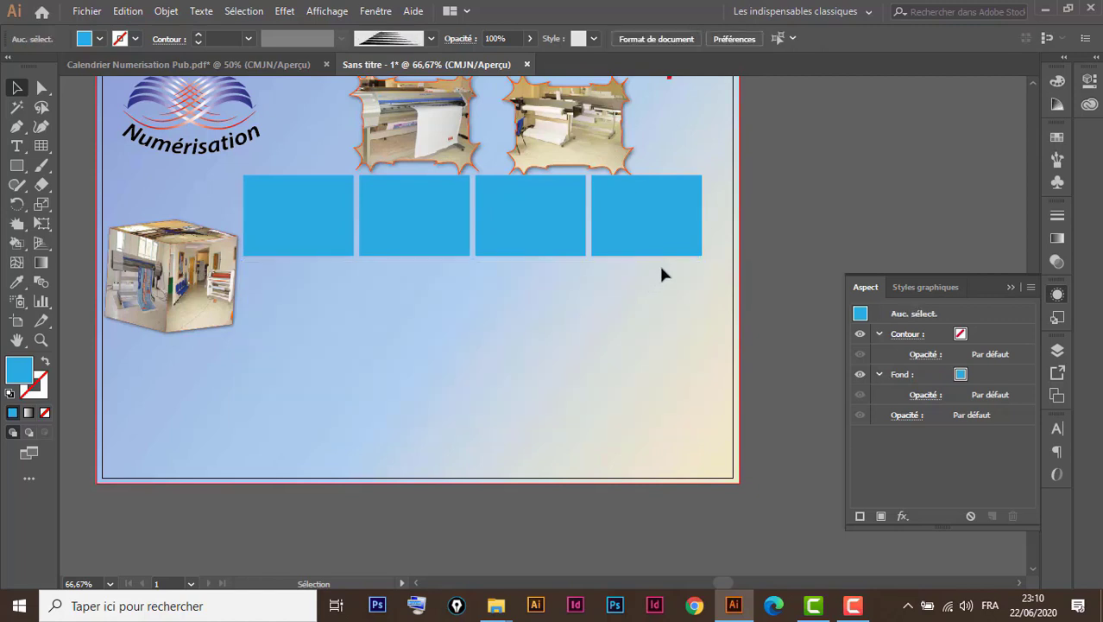
left_click_drag(739, 209, 413, 302)
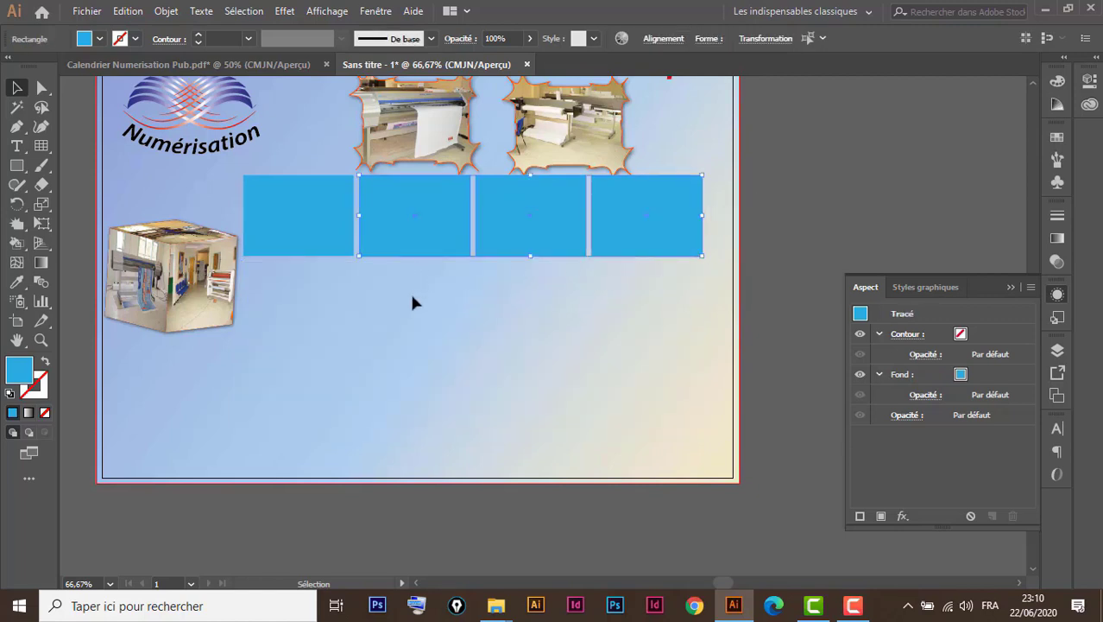
key("Delete")
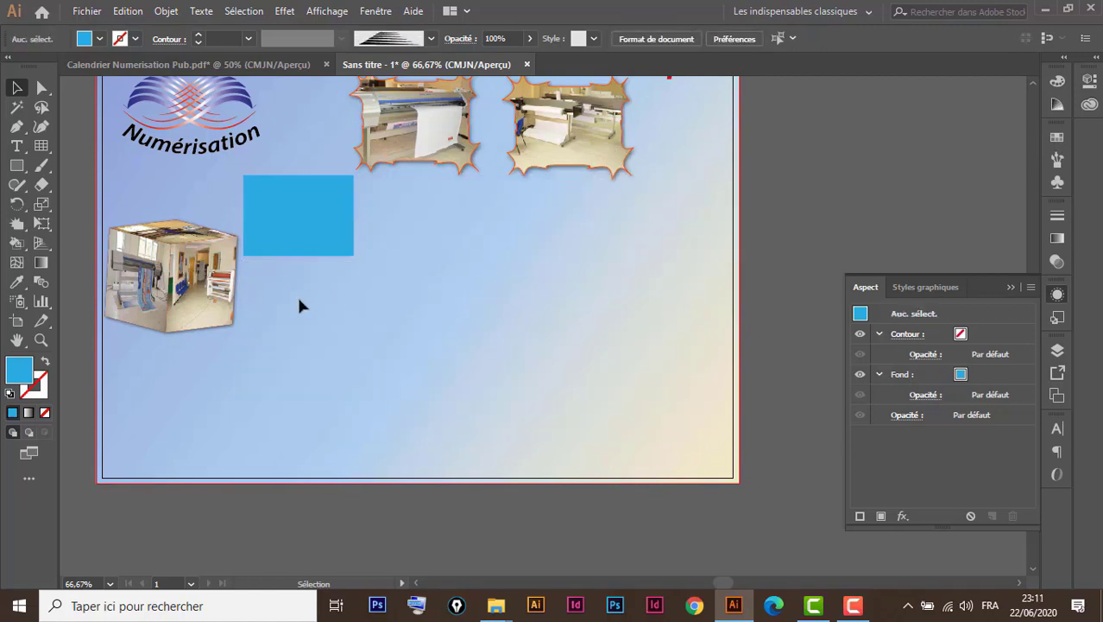
left_click_drag(312, 244, 326, 245)
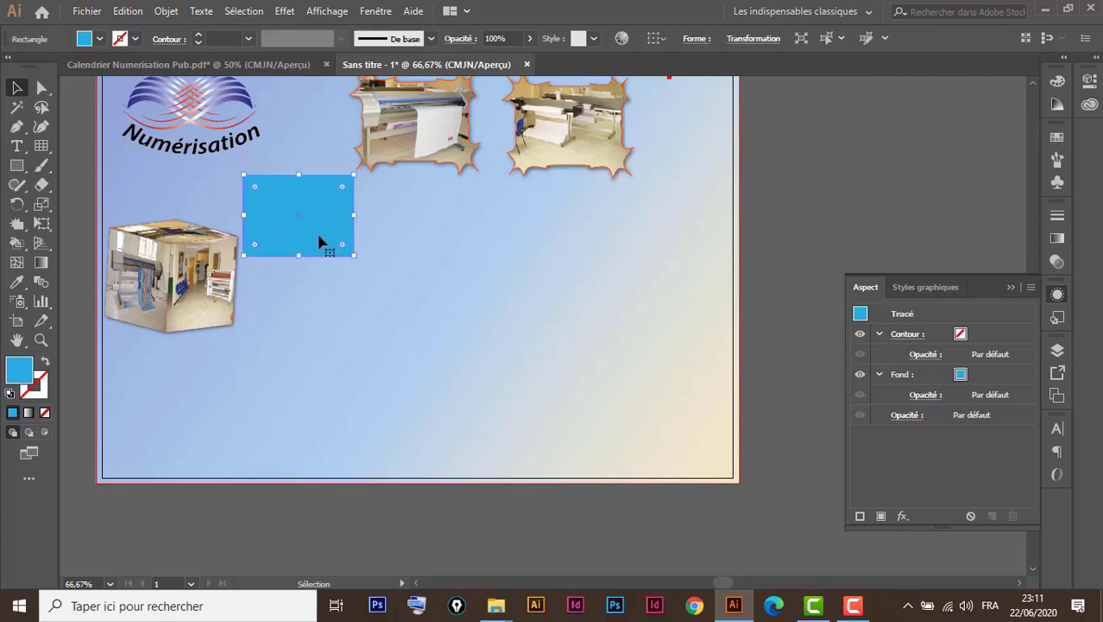
key("Right")
key("Right")
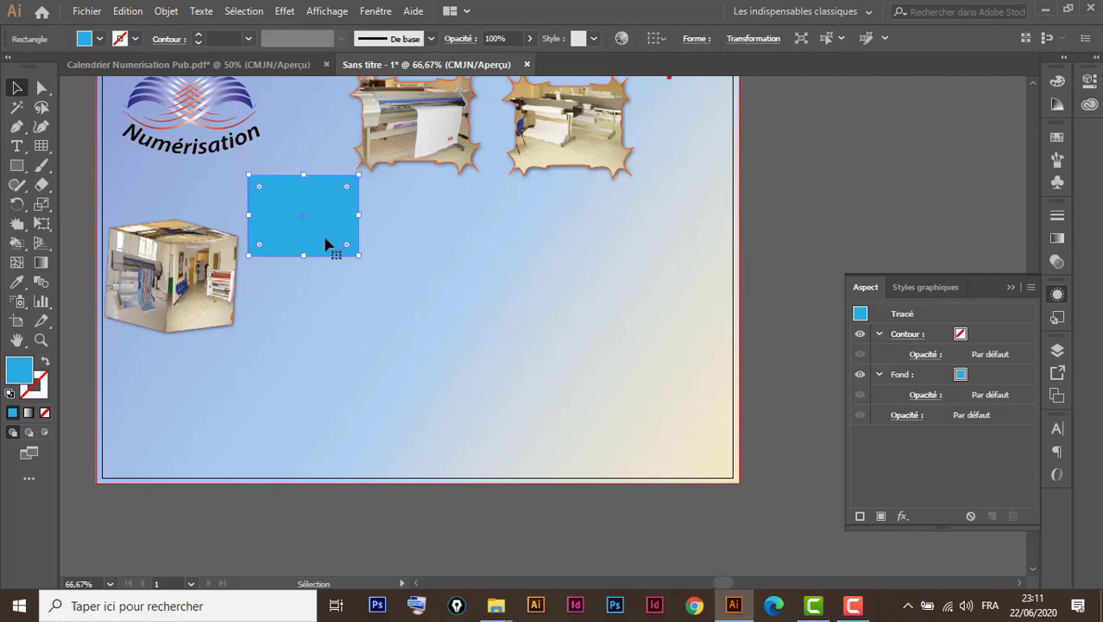
key("Down")
key("Down")
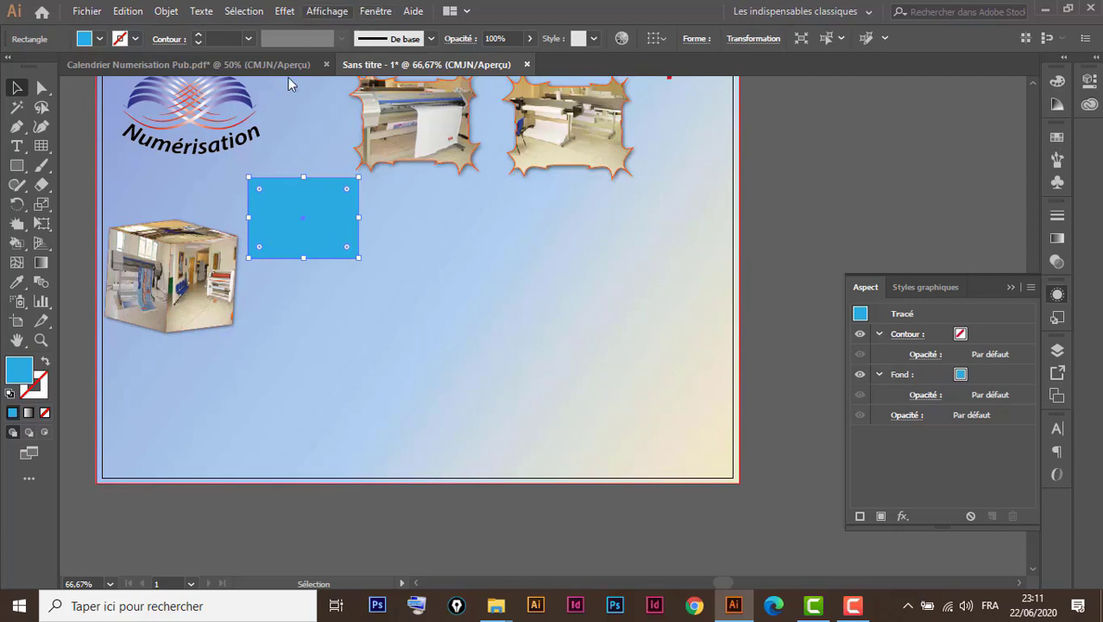
Give the blue rectangle a Superposition Lueur interne at 55% opacity and 0,18 cm.
key("z")
left_click_drag(177, 134, 475, 353)
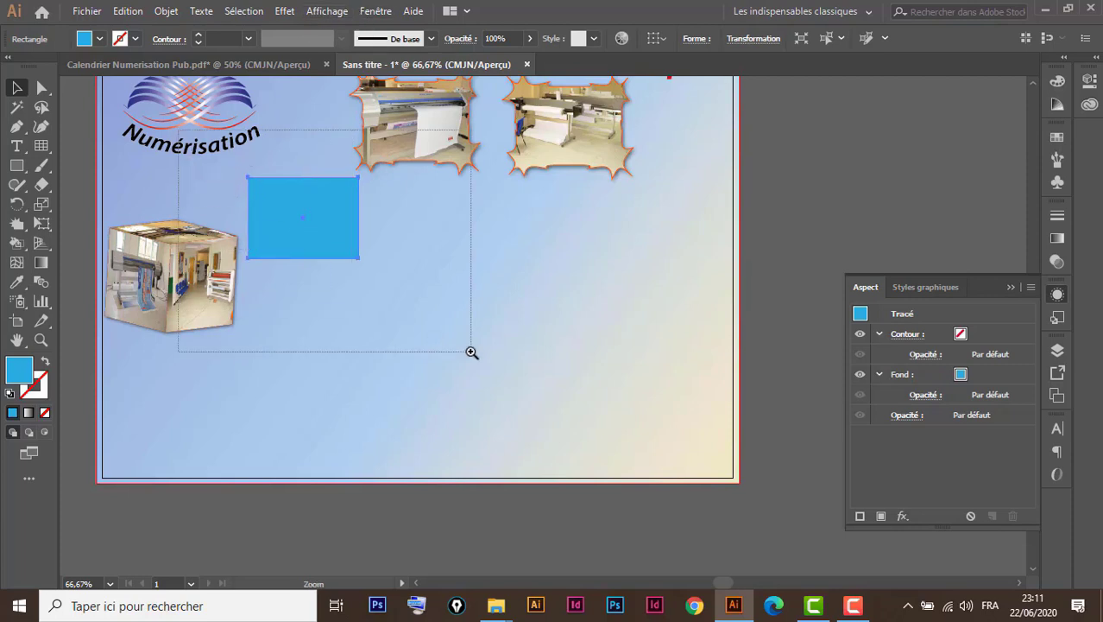
key("v")
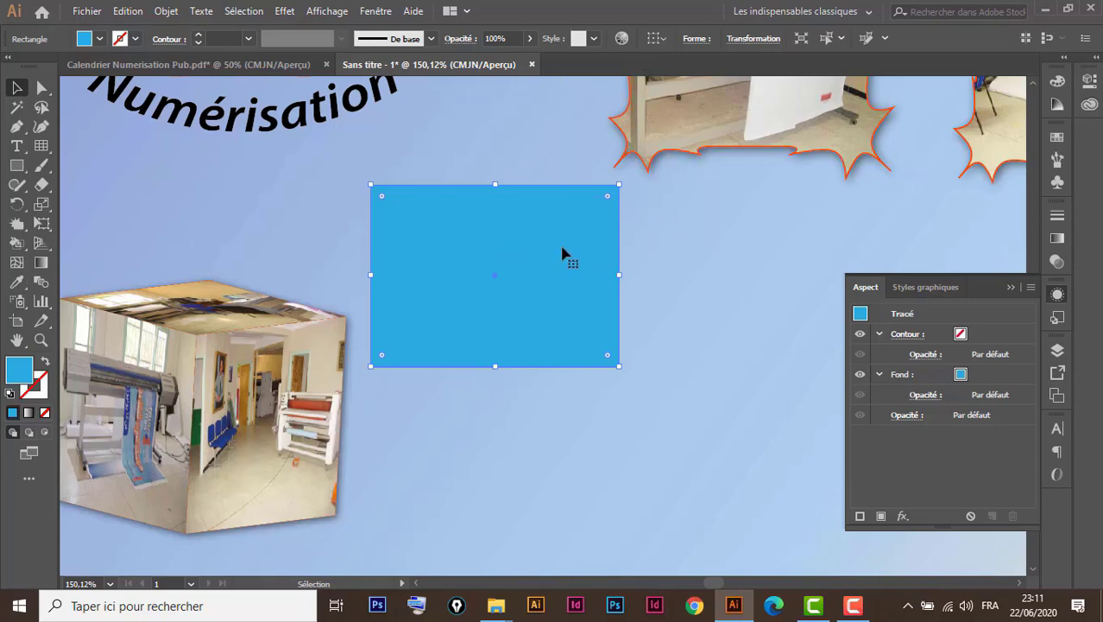
left_click(285, 11)
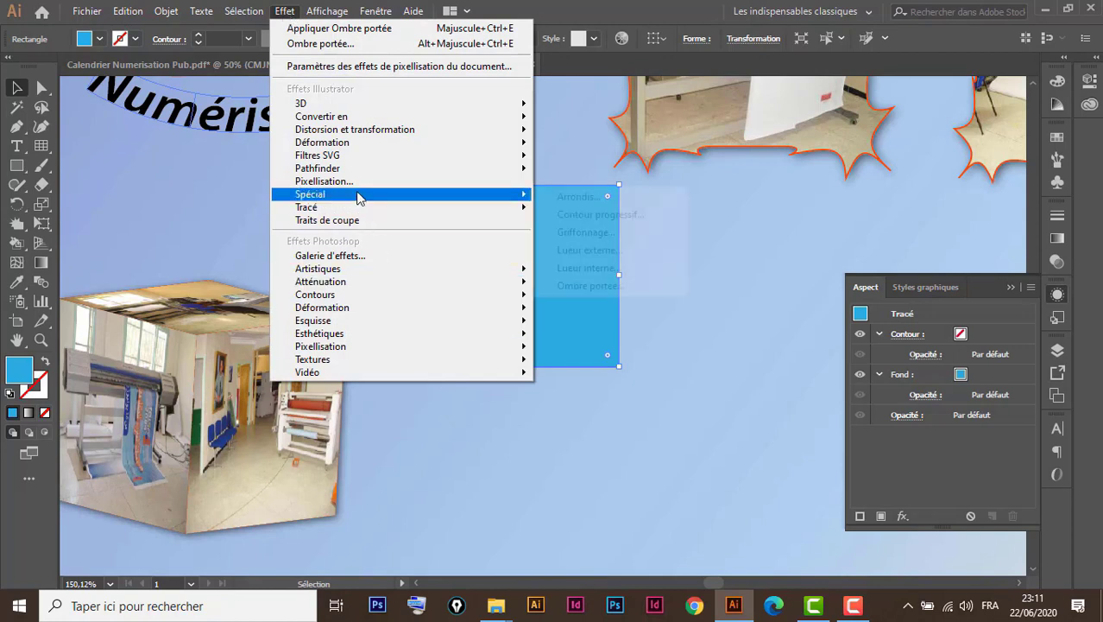
mouse_move(310, 195)
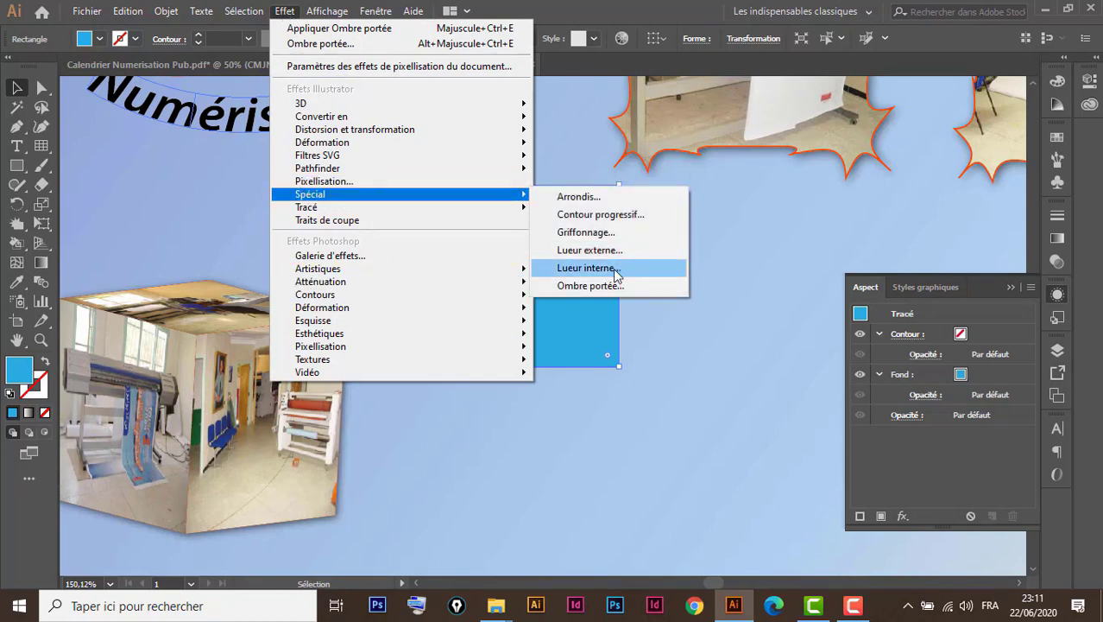
left_click(619, 271)
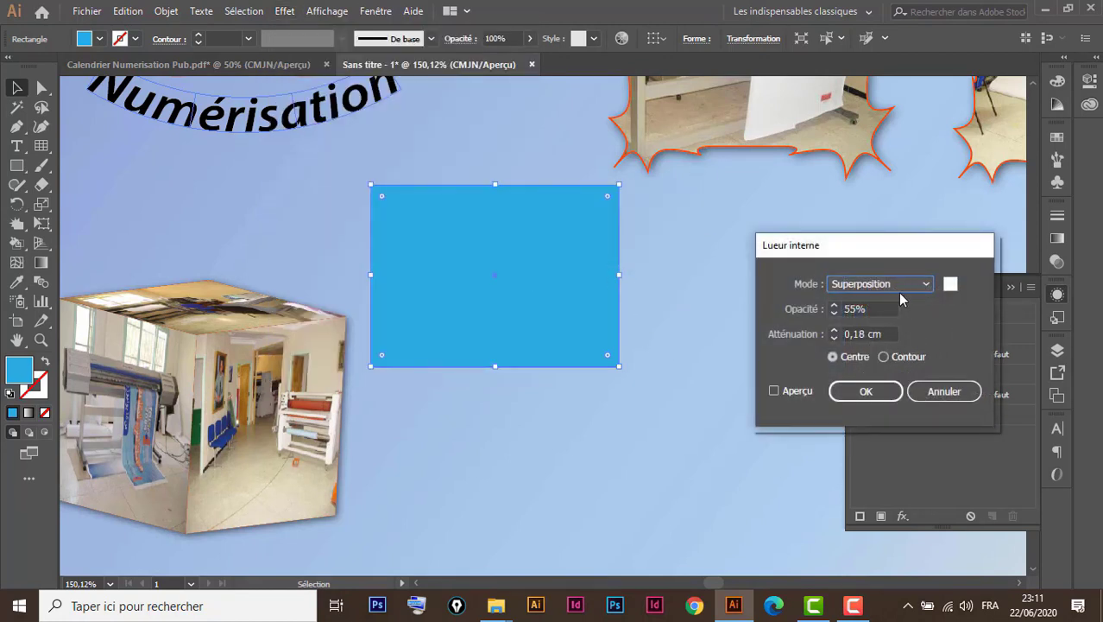
left_click(774, 391)
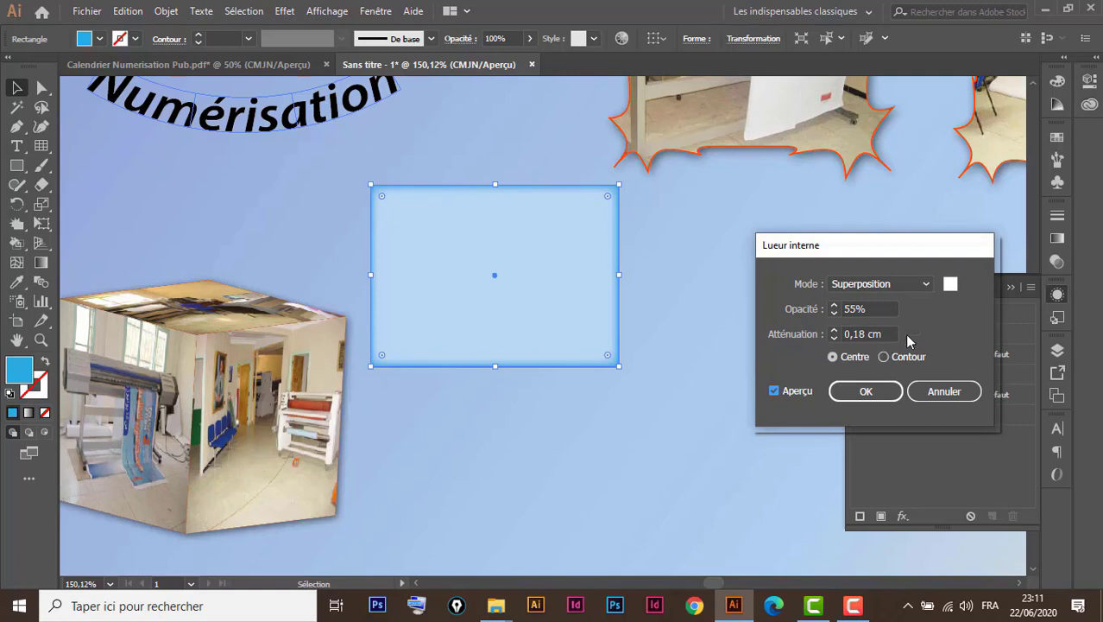
left_click(884, 391)
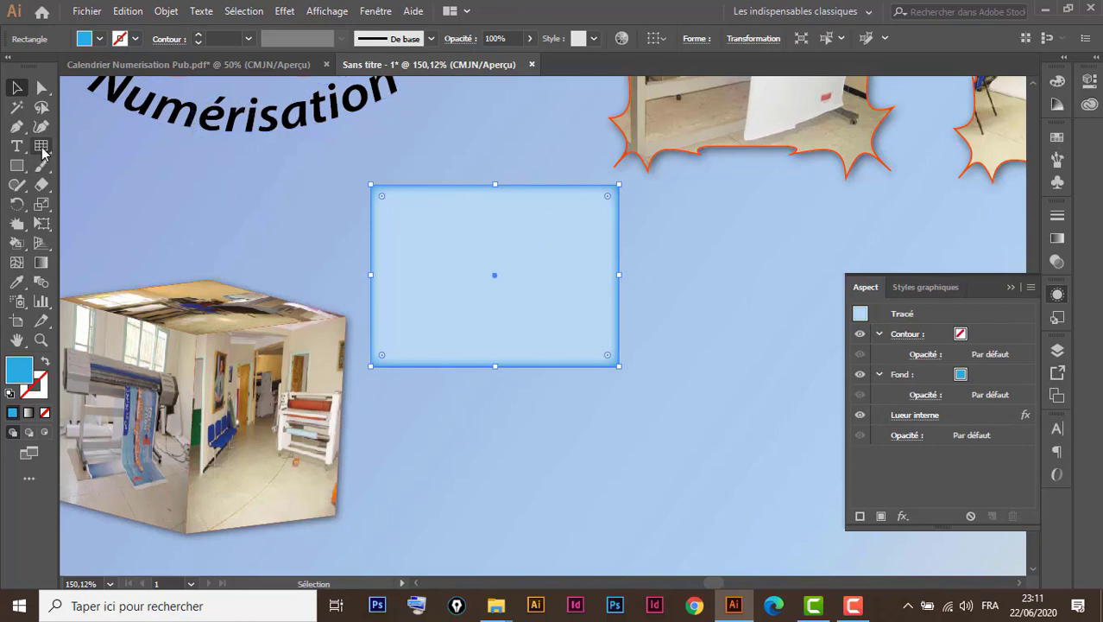
Deselect the rectangle and select the Rectangular Grid tool.
left_click_drag(43, 148, 92, 145)
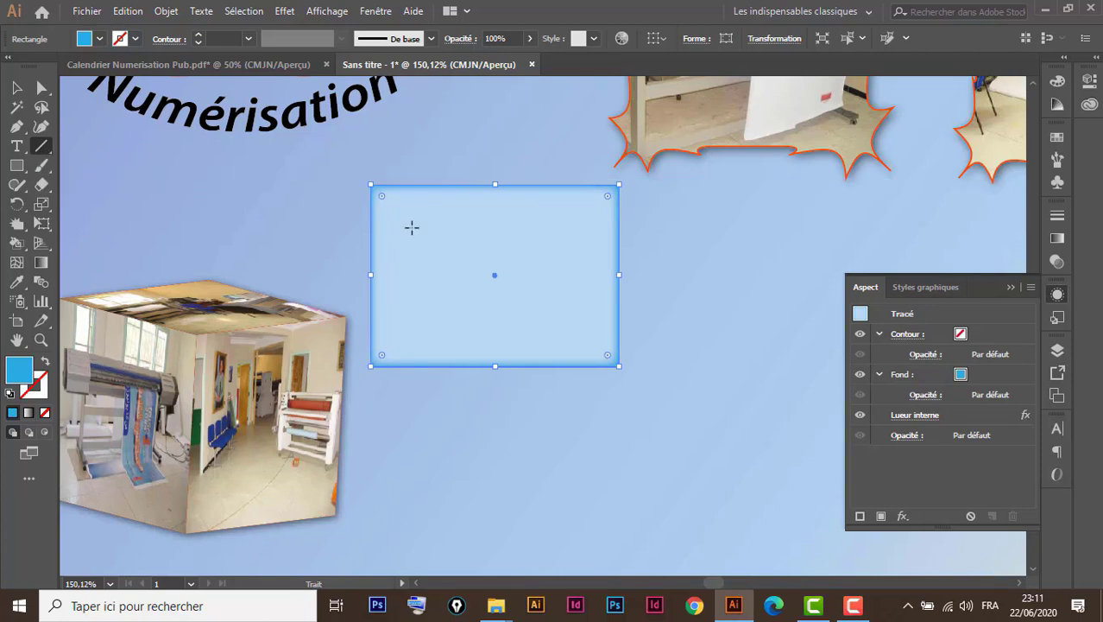
left_click(17, 88)
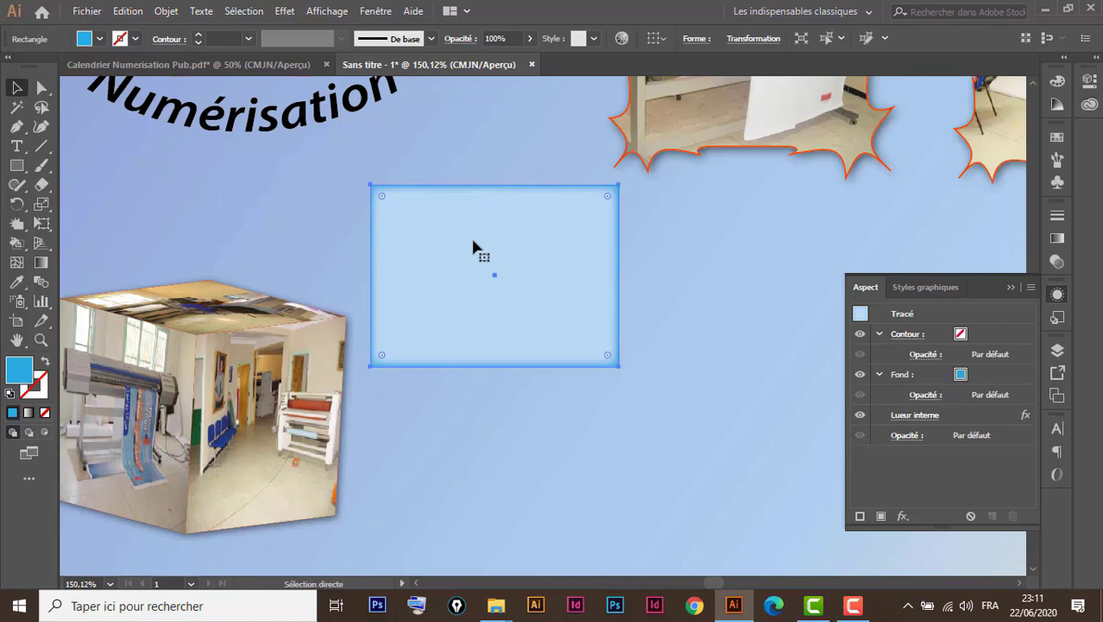
key("ctrl+shift+a")
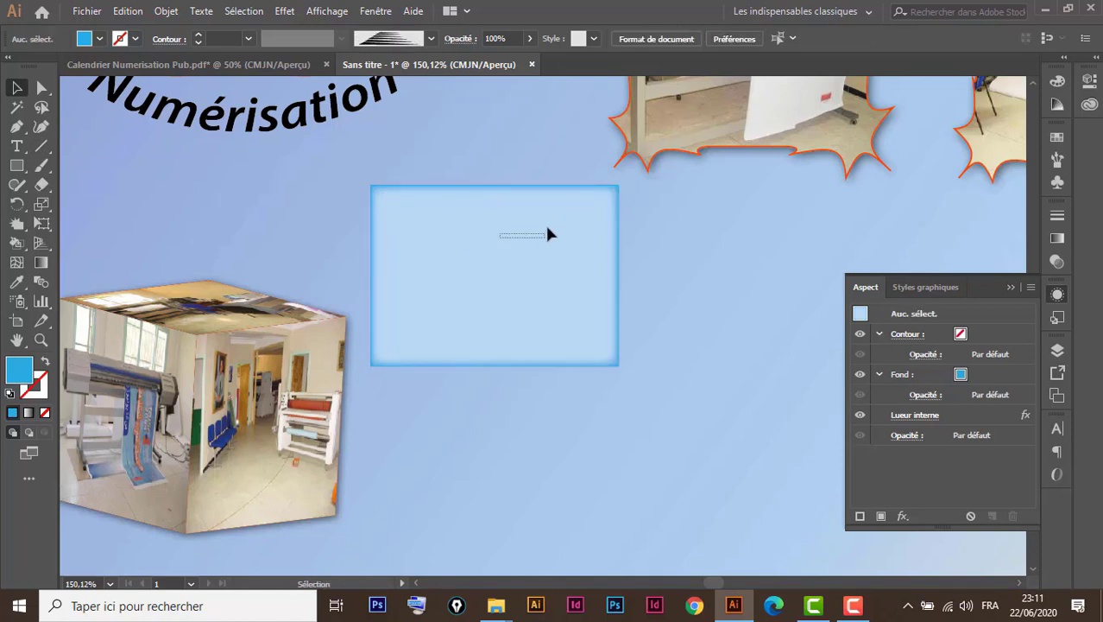
left_click(43, 148)
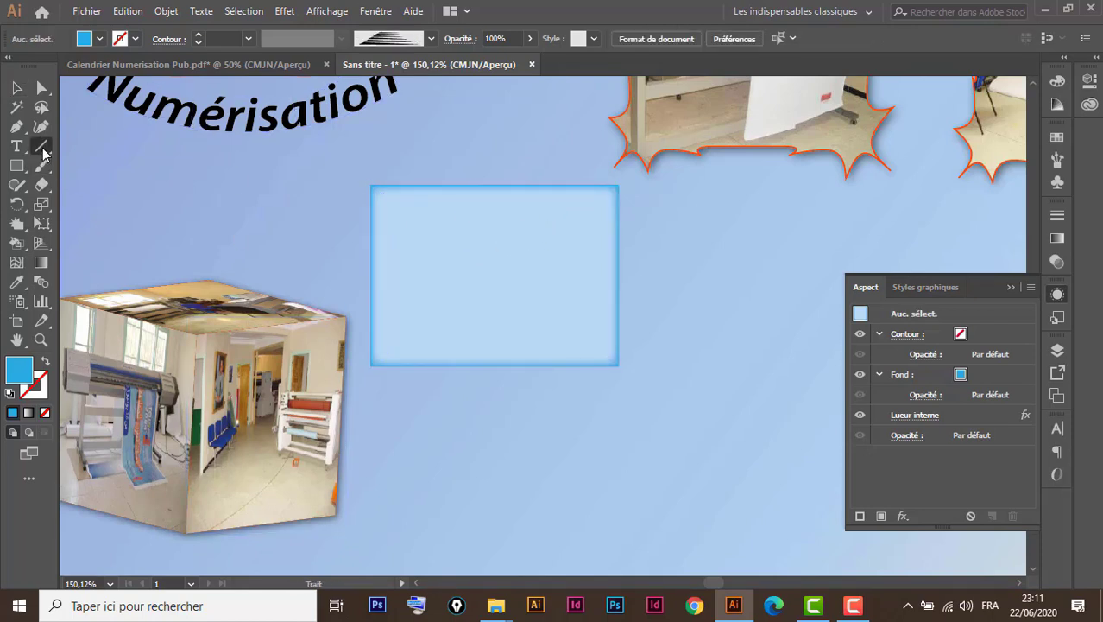
left_click_drag(45, 153, 101, 202)
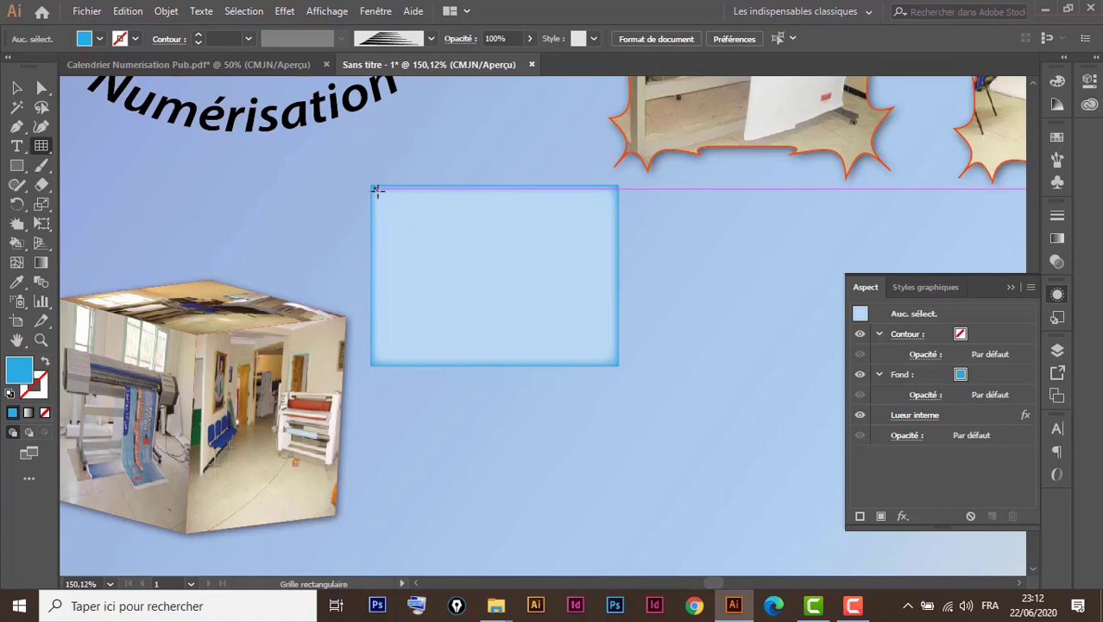
Draw a 7 × 8 rectangular grid (about 4.96 × 3.64 cm) exactly over the light-blue rectangle.
mouse_move(377, 189)
left_mouse_down()
mouse_move(522, 308)
mouse_move(612, 359)
left_mouse_up()
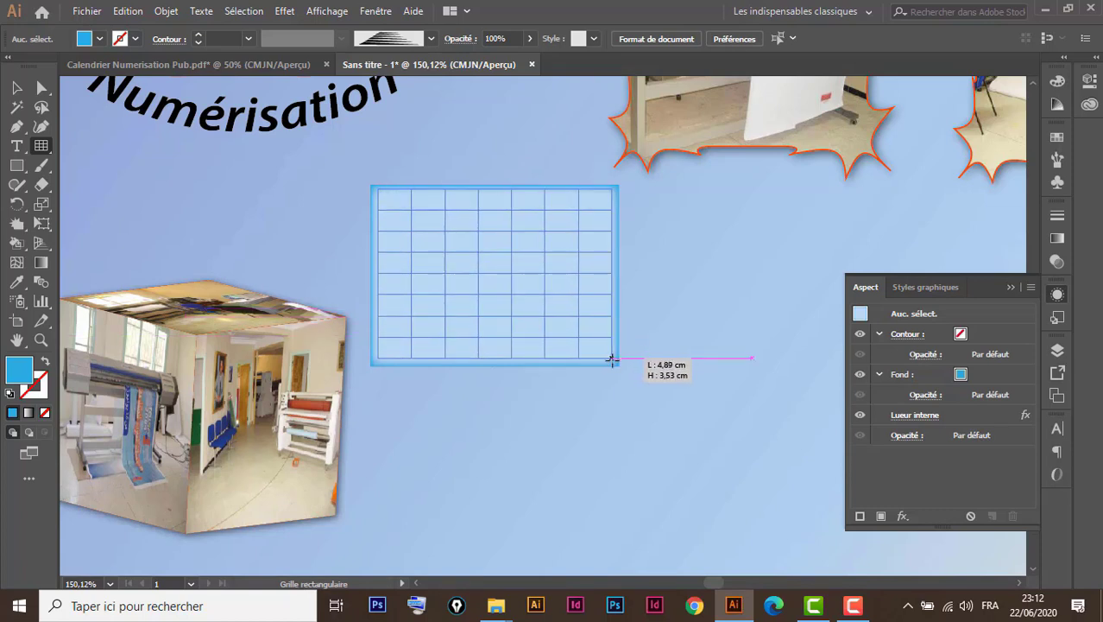
left_click_drag(612, 360, 617, 362)
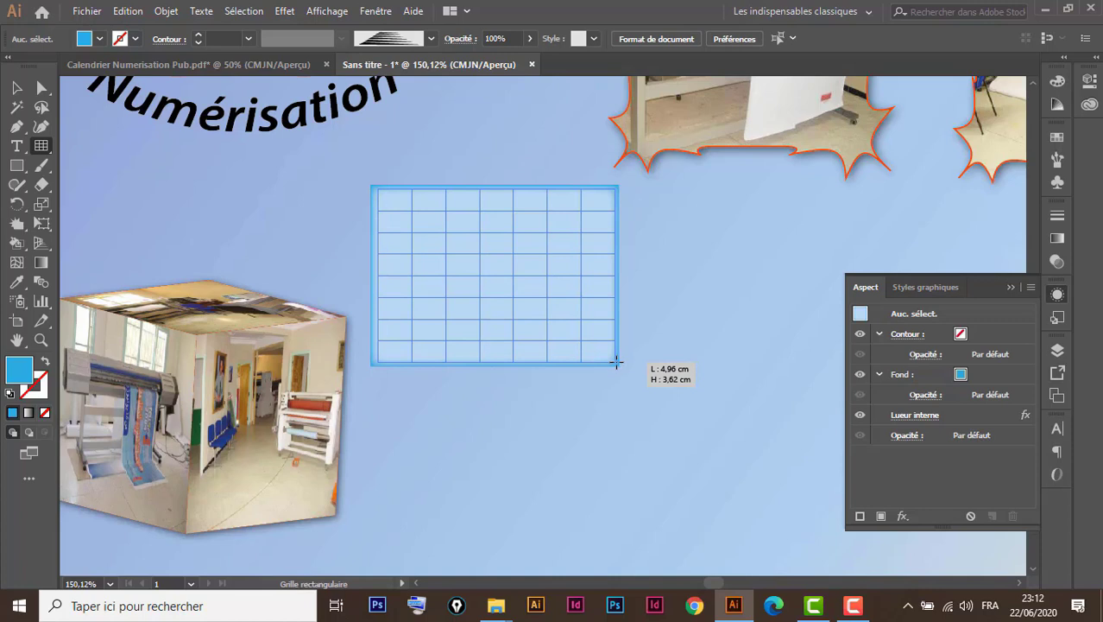
left_click_drag(616, 362, 614, 364)
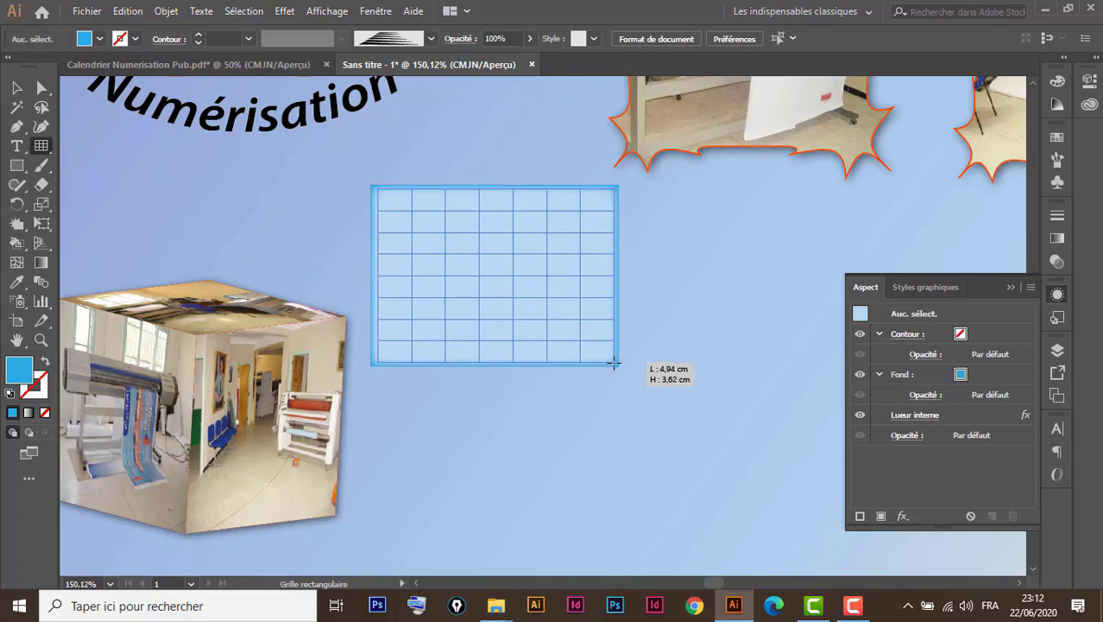
left_click_drag(614, 364, 614, 364)
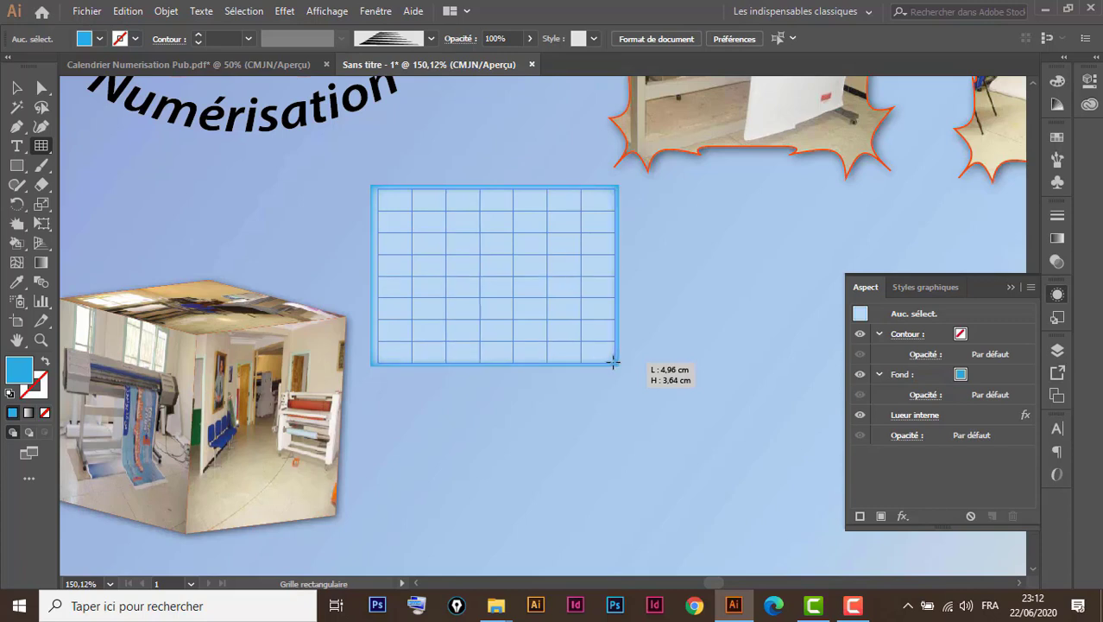
left_click_drag(614, 364, 614, 364)
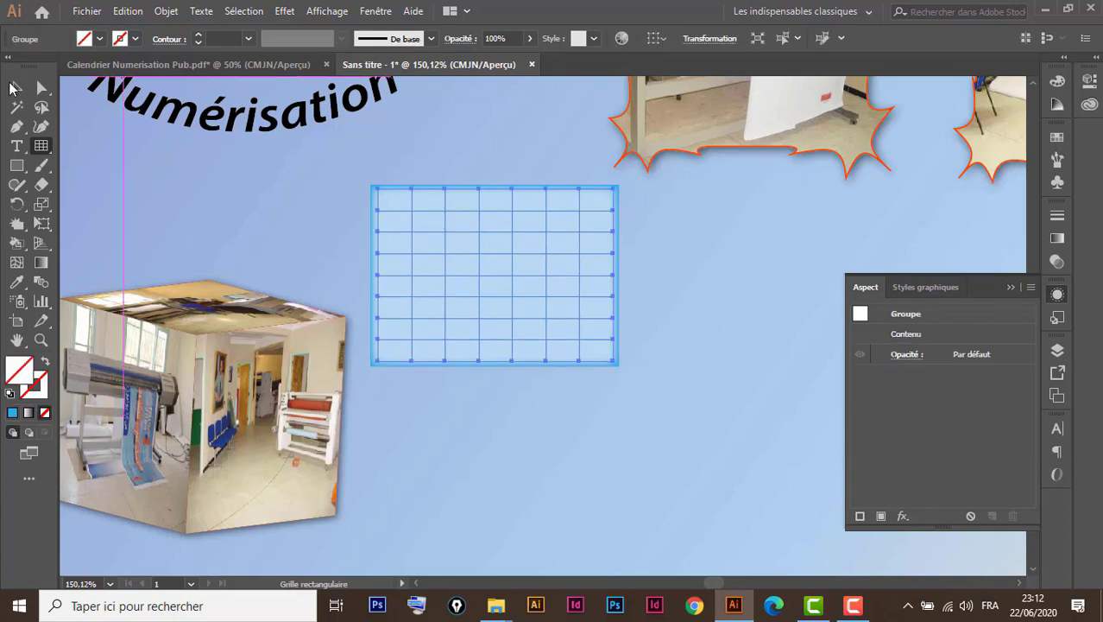
left_click(17, 87)
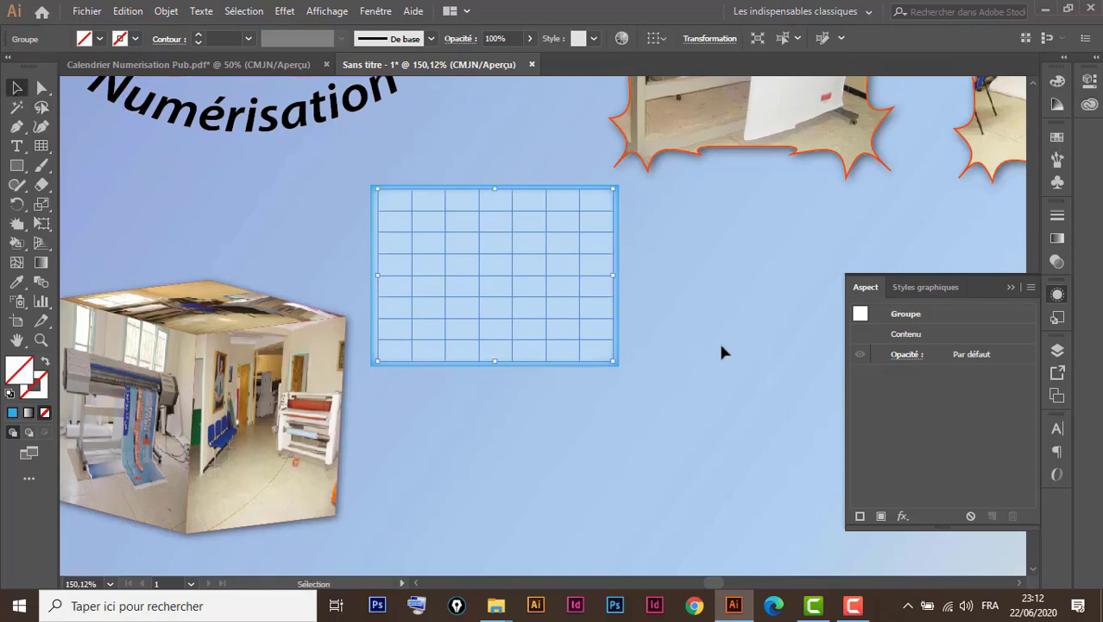
scroll(661, 479, "down", 2)
scroll(618, 413, "down", 3)
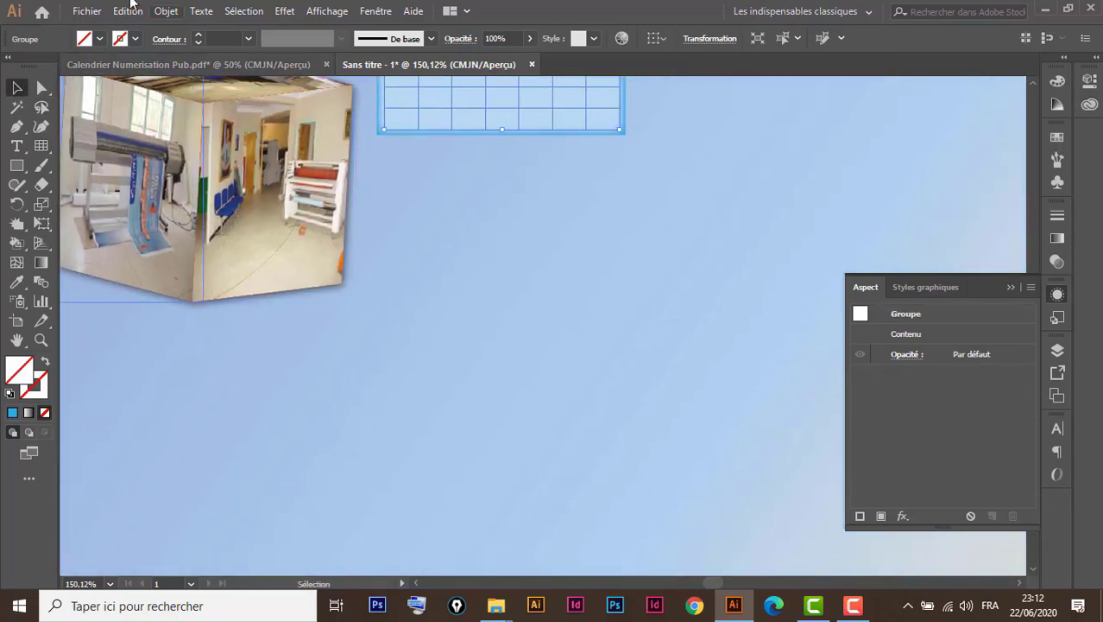
left_click(41, 145)
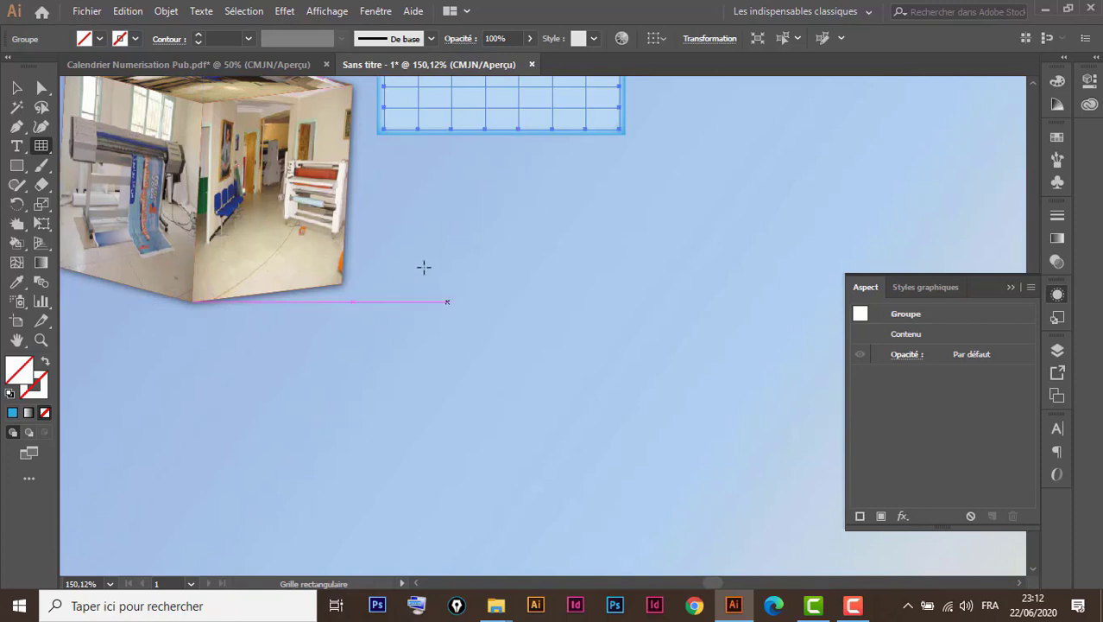
left_click_drag(384, 229, 697, 454)
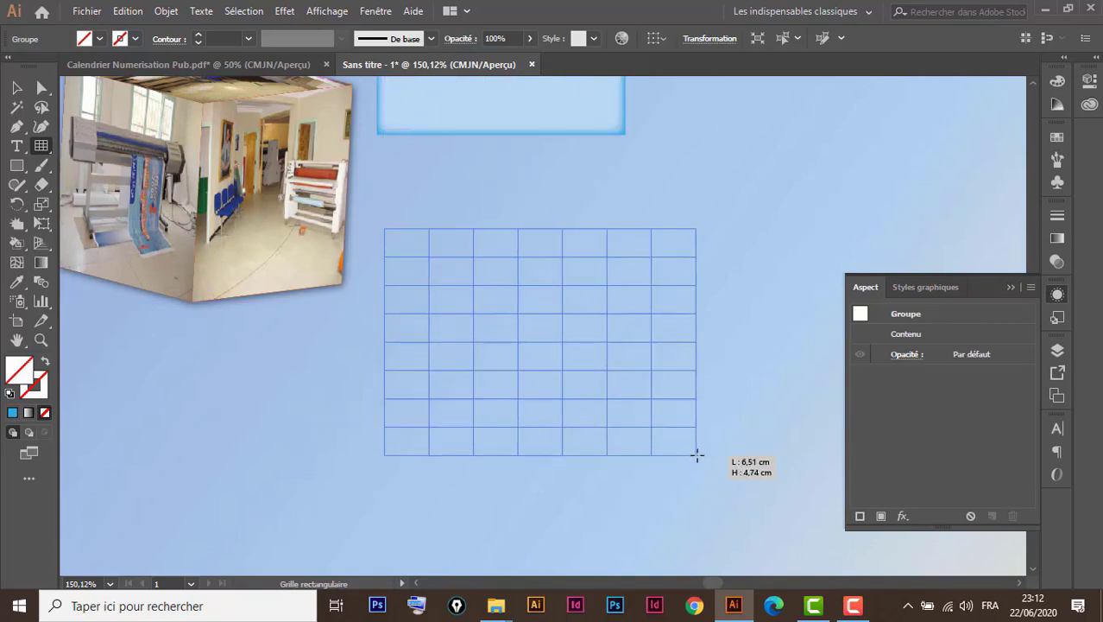
key("Right")
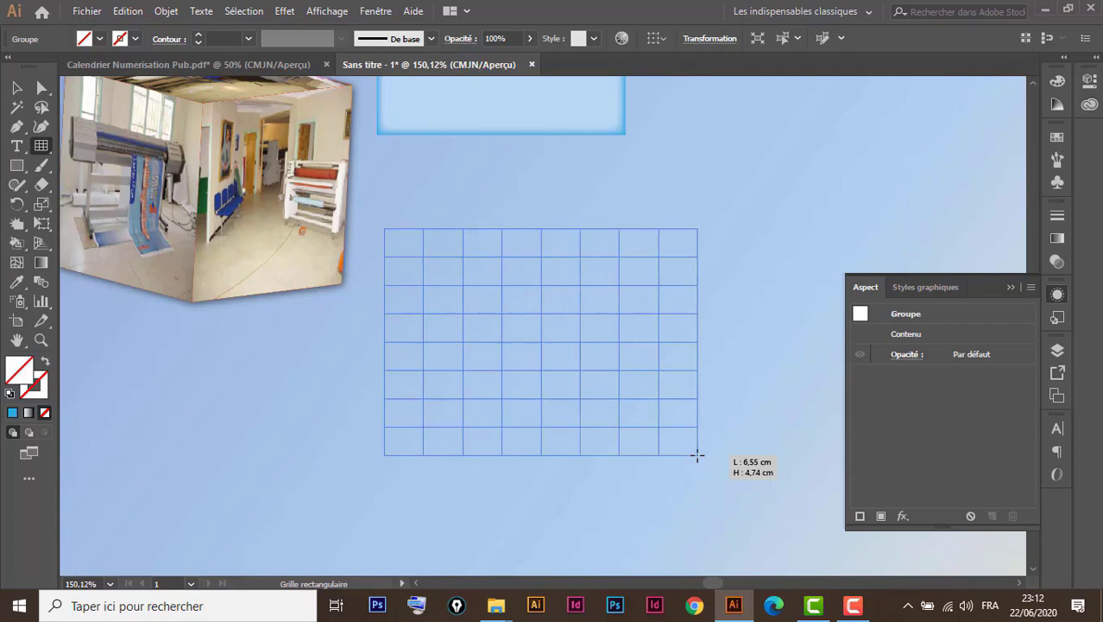
key("Right")
key("Right")
key("Right")
left_click_drag(697, 454, 698, 454)
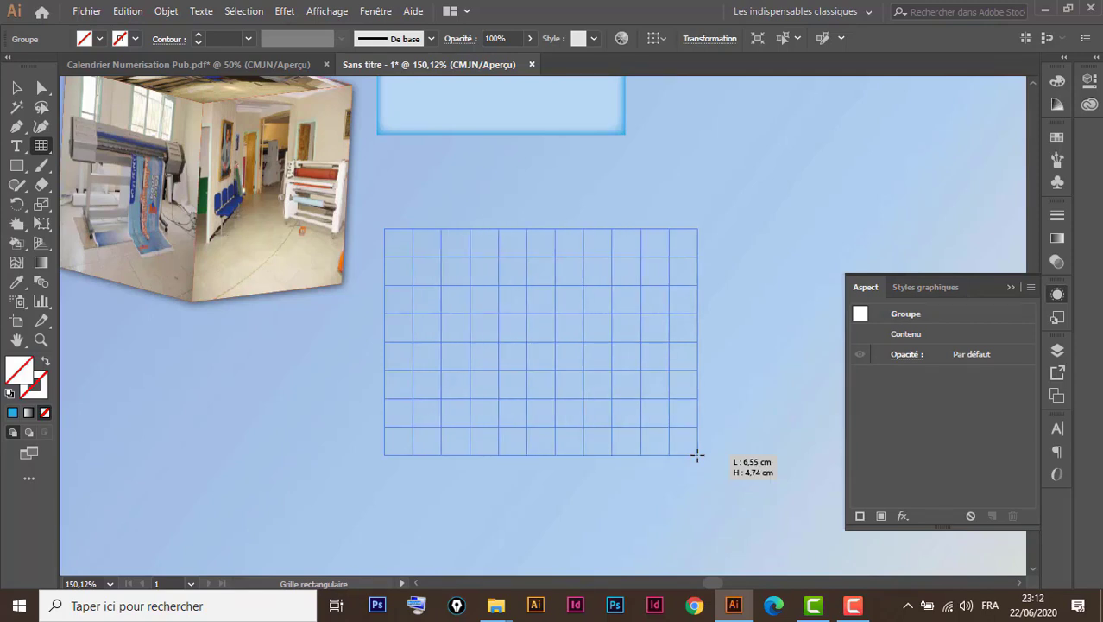
key("Left")
key("Left")
key("Left")
key("Left")
key("Left")
key("Left")
key("Left")
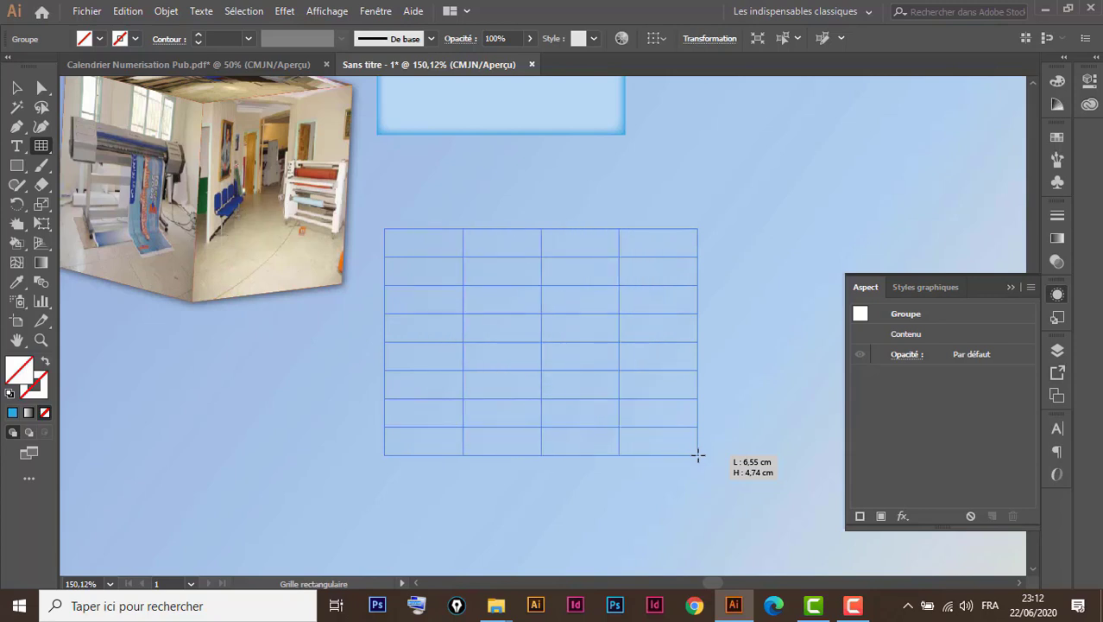
left_click_drag(699, 454, 698, 444)
key("Up")
key("Up")
key("Up")
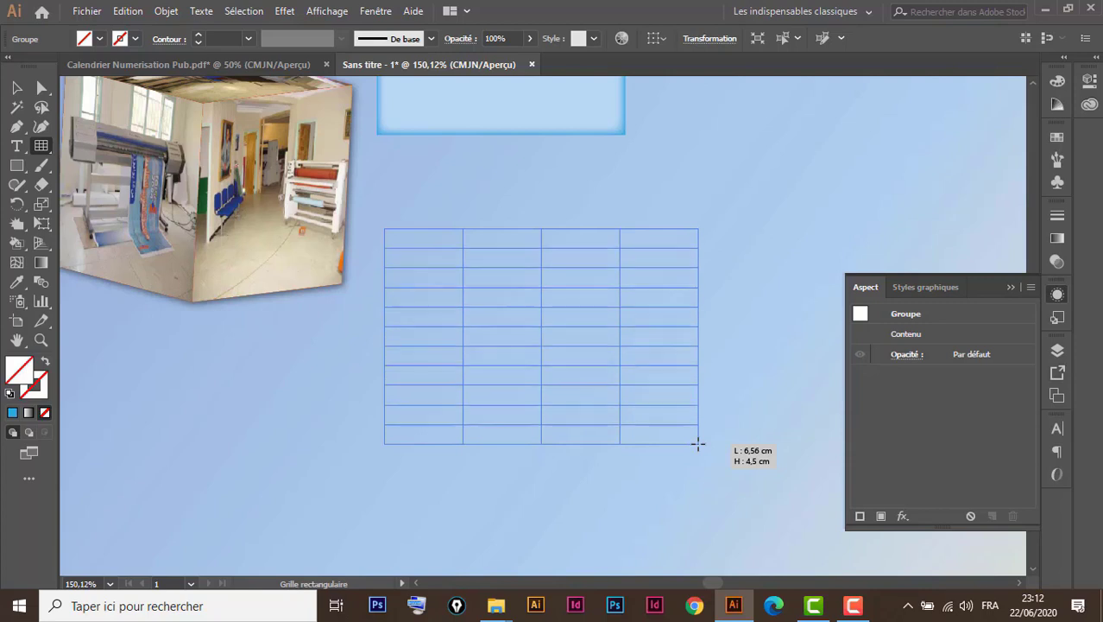
key("Up")
key("Up")
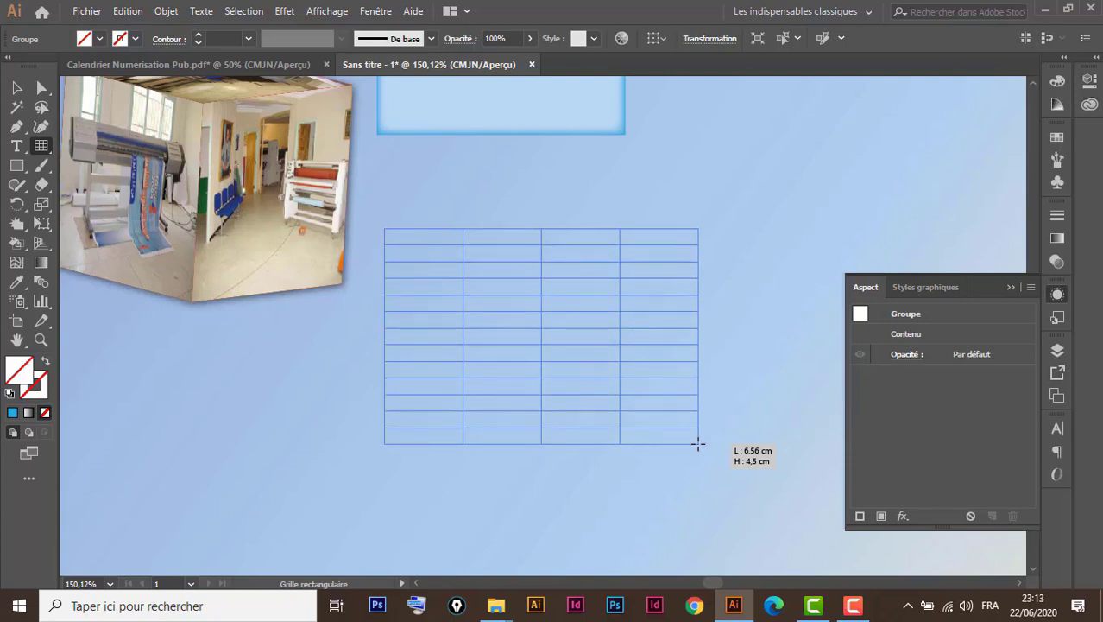
key("Down")
key("Down")
key("Down")
key("Down")
key("Down")
key("Down")
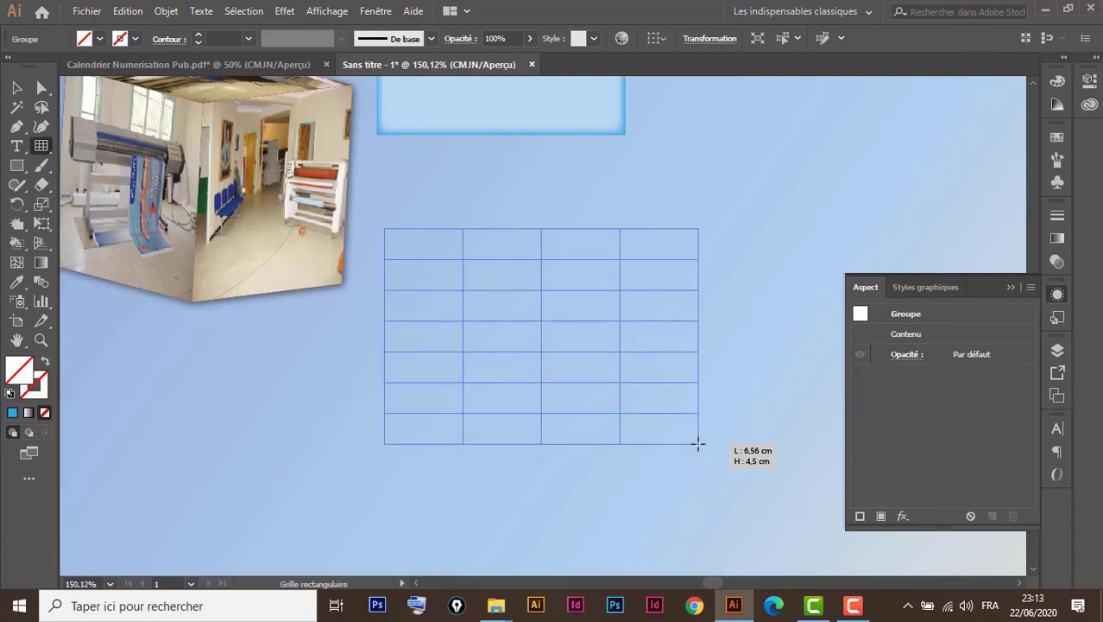
key("Down")
left_click_drag(698, 444, 699, 443)
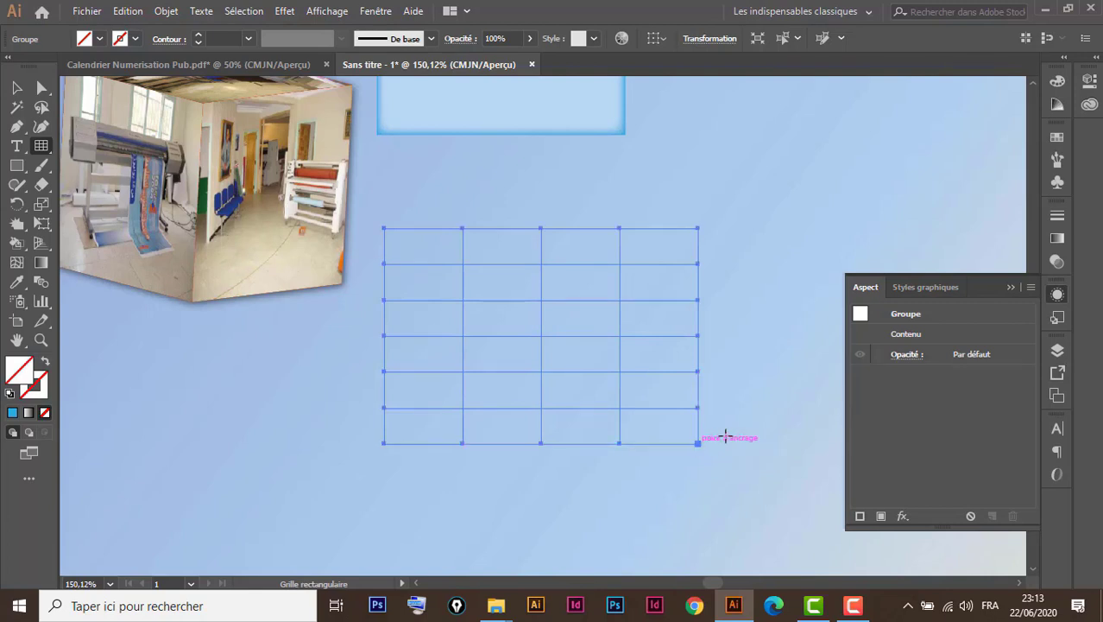
key("Delete")
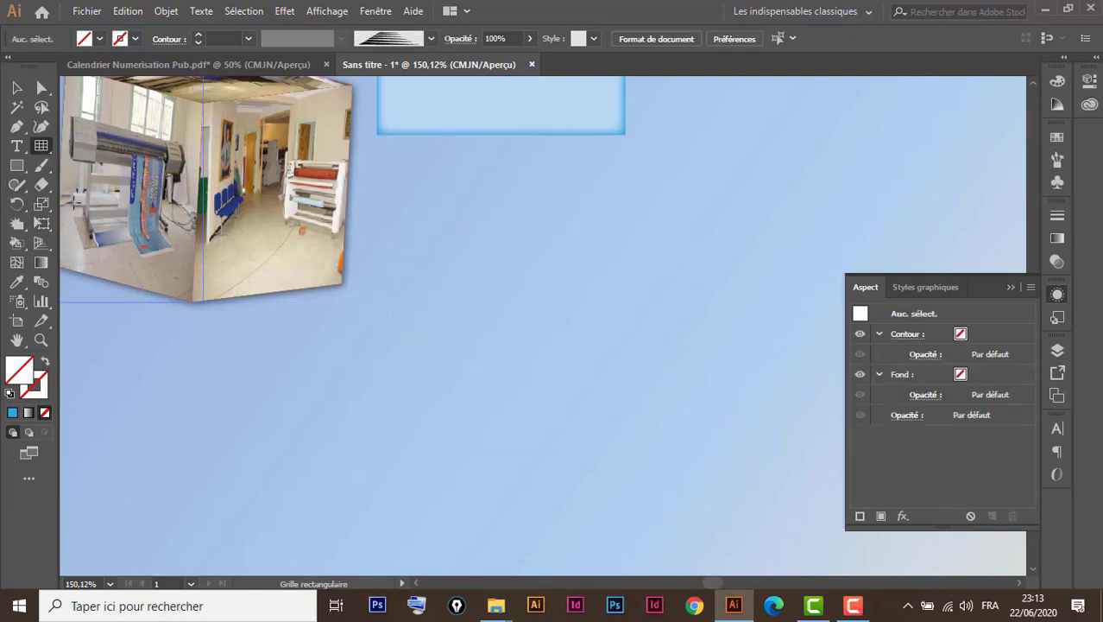
Cancel the Rectangular Grid options and select the grouped grid inside the blue month box.
left_click(446, 325)
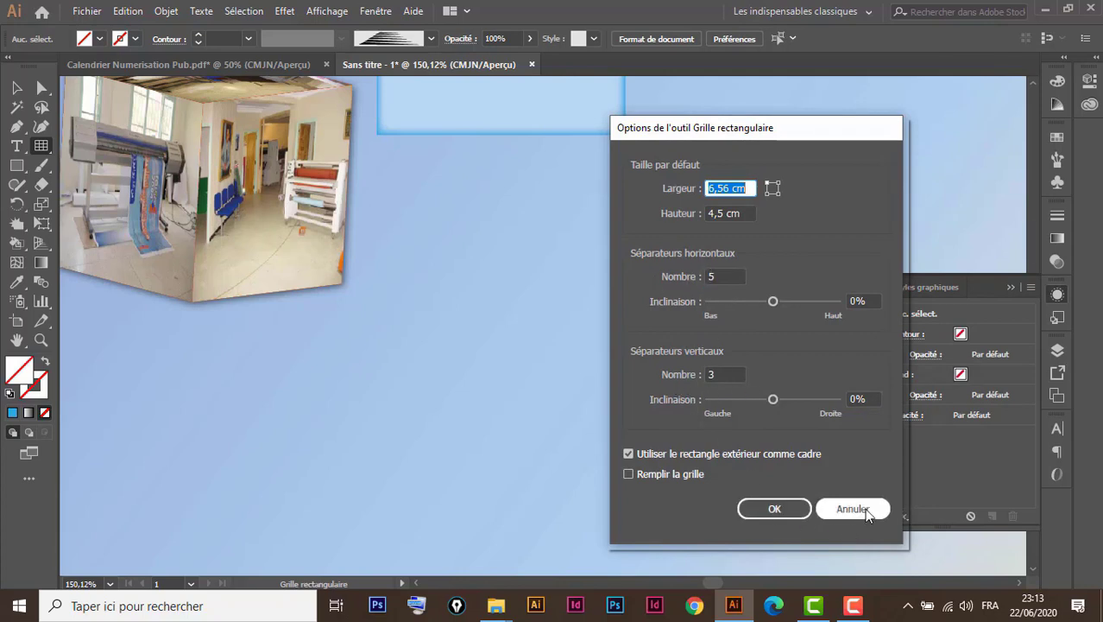
left_click(860, 511)
left_click(17, 87)
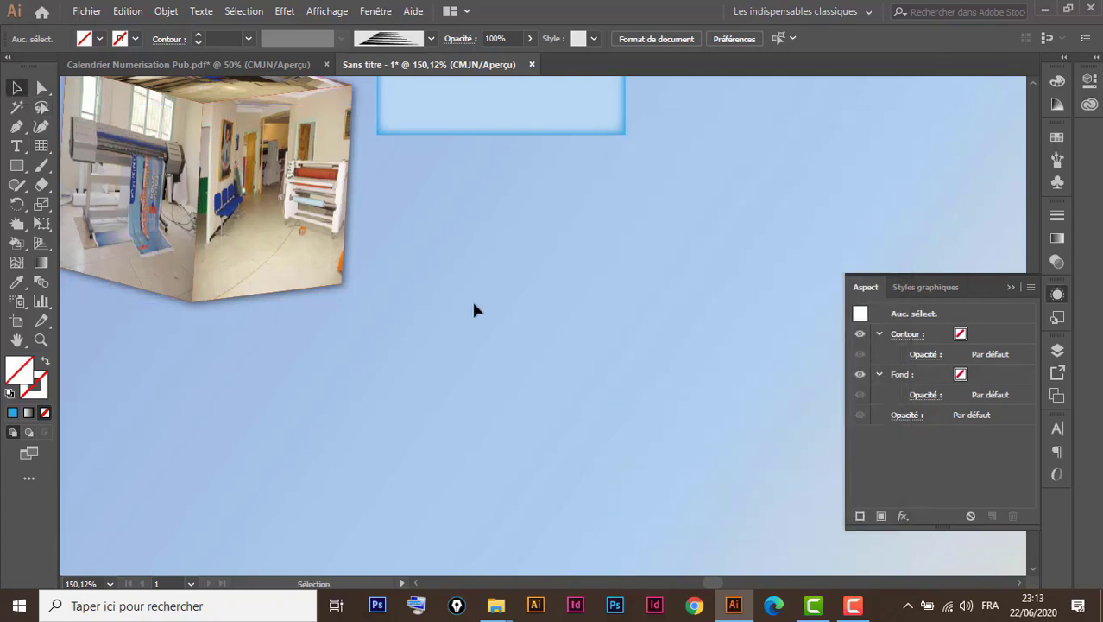
scroll(458, 293, "up", 2)
scroll(447, 290, "up", 2)
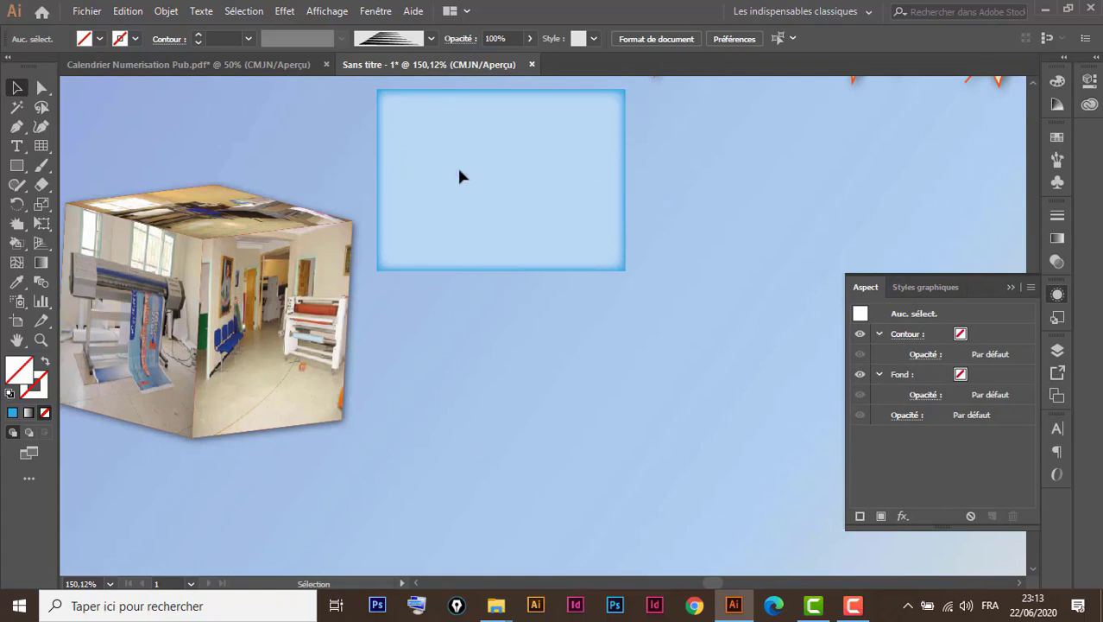
left_click(417, 102)
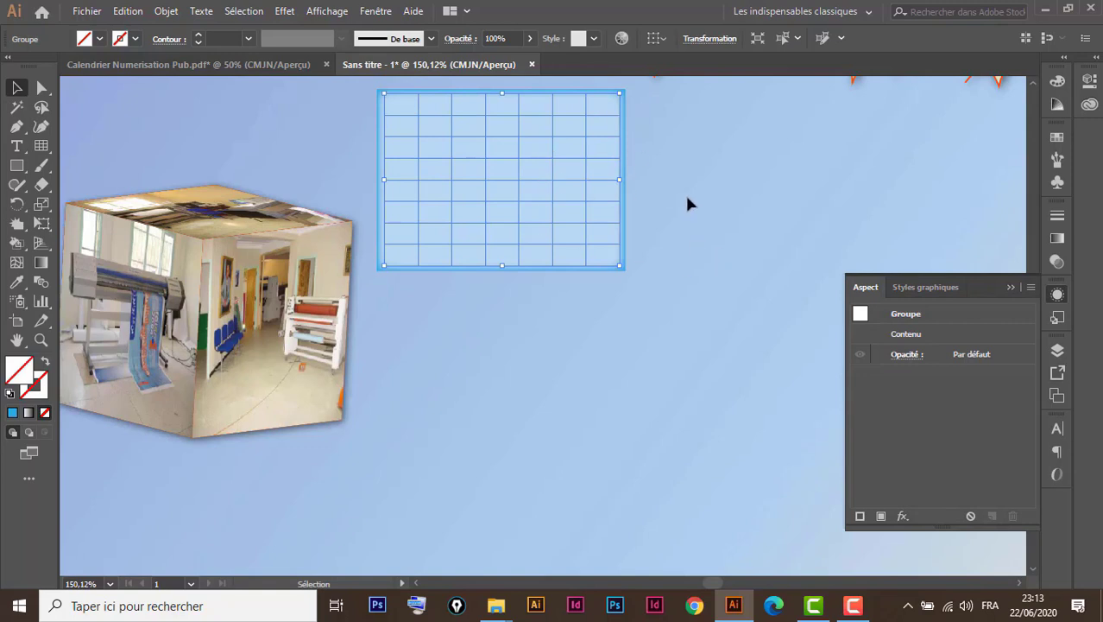
scroll(691, 259, "up", 1)
scroll(686, 294, "up", 2)
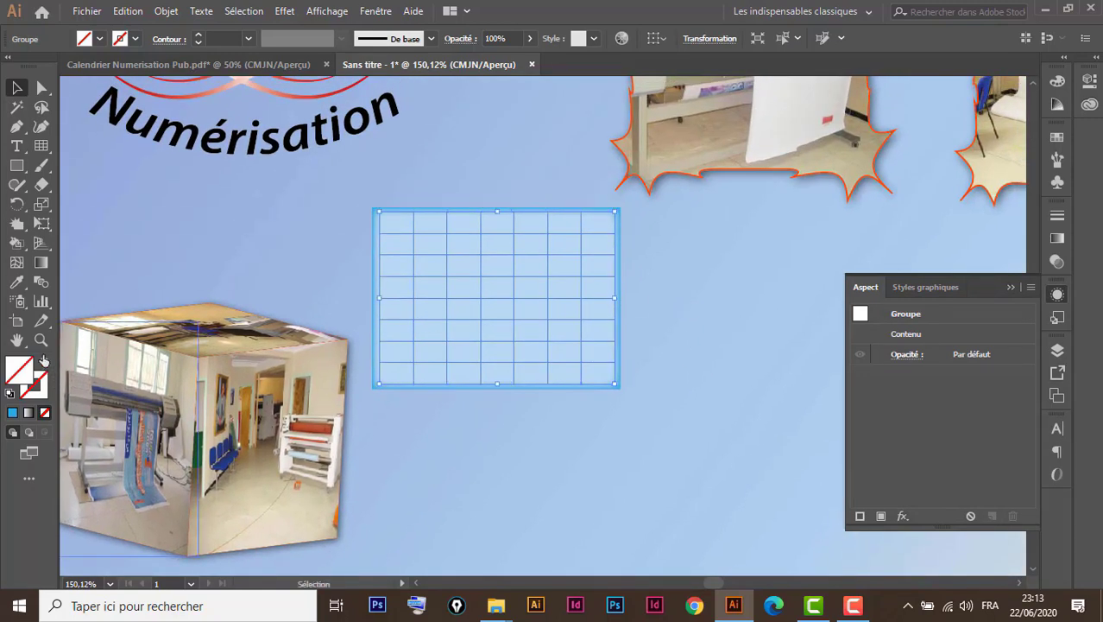
Give the grid default colours with no fill and a 0,25 pt black stroke.
left_click(10, 395)
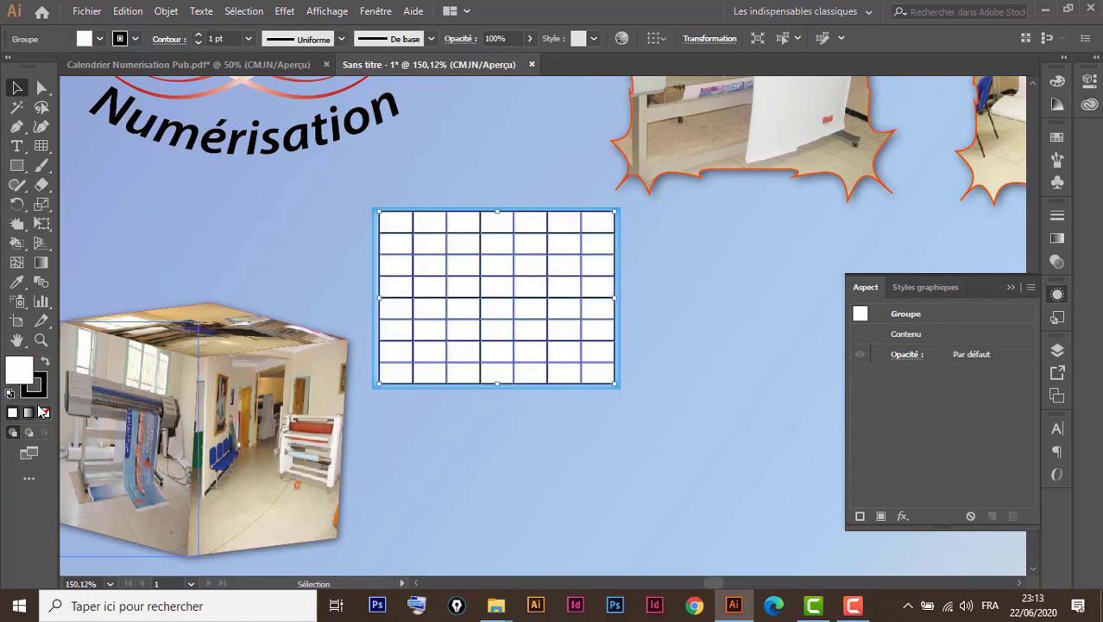
left_click(44, 411)
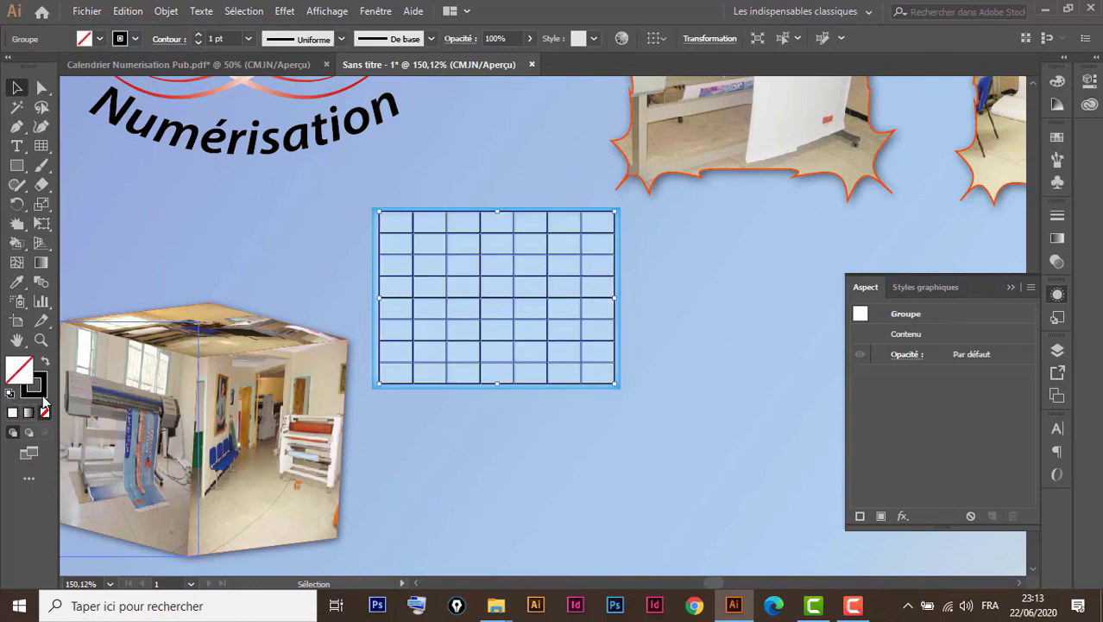
left_click(40, 393)
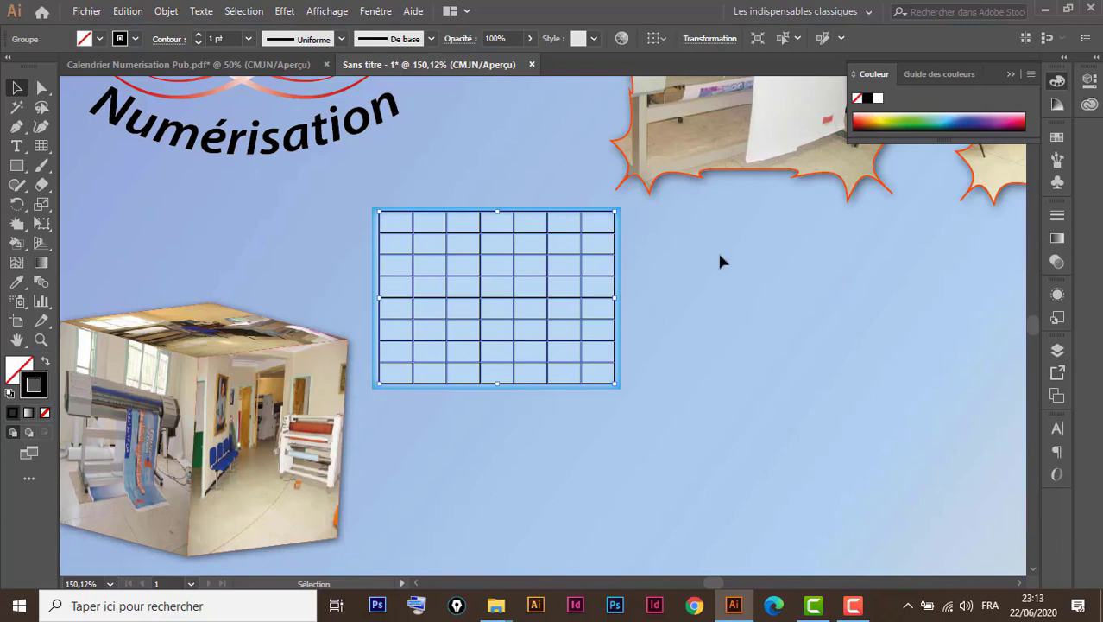
left_click(1057, 215)
left_click(955, 233)
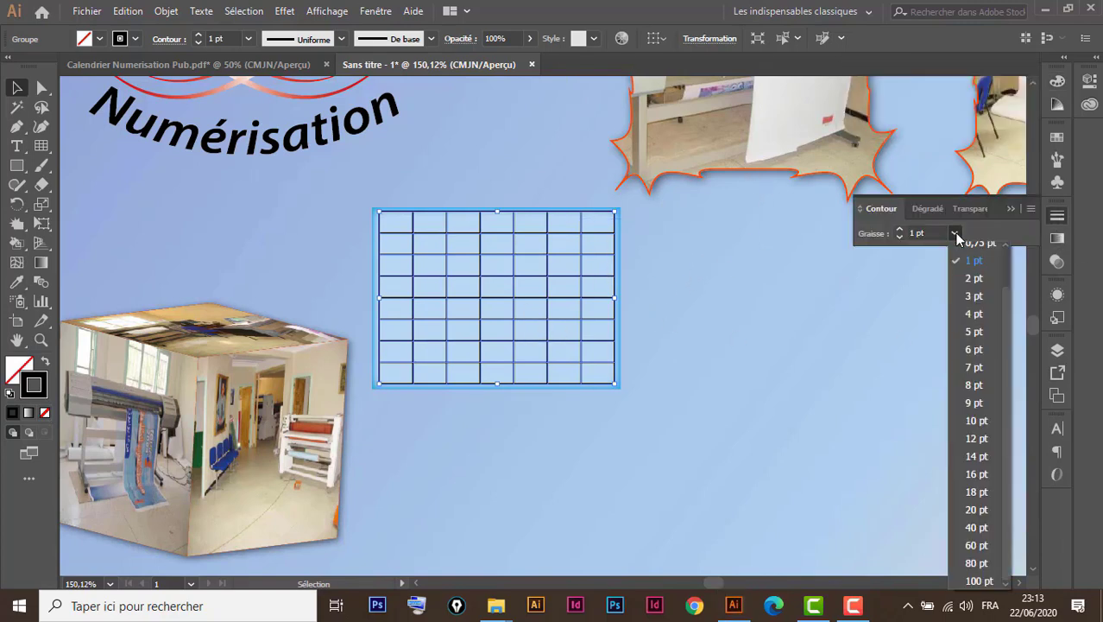
left_click_drag(1008, 298, 999, 254)
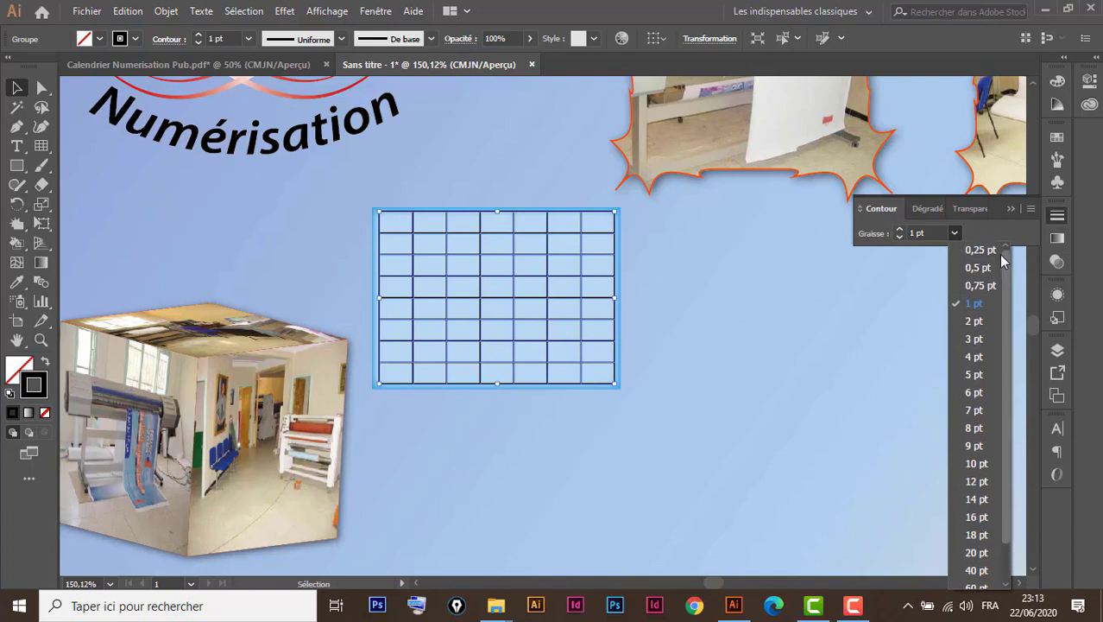
left_click(981, 250)
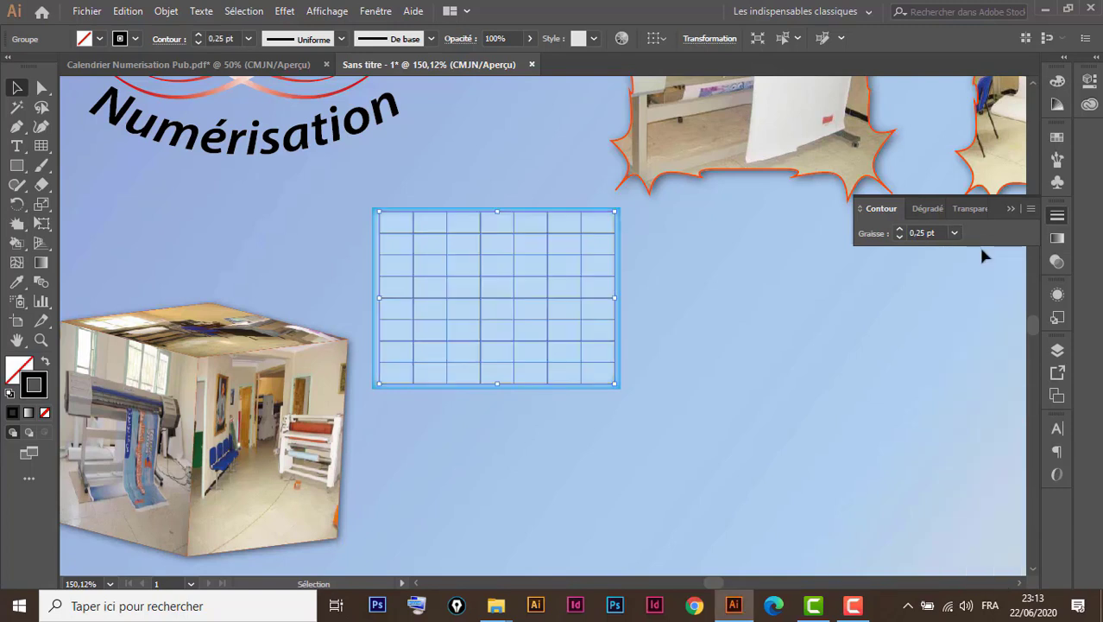
Deselect the grid and zoom in until it fills the view.
left_click(746, 329)
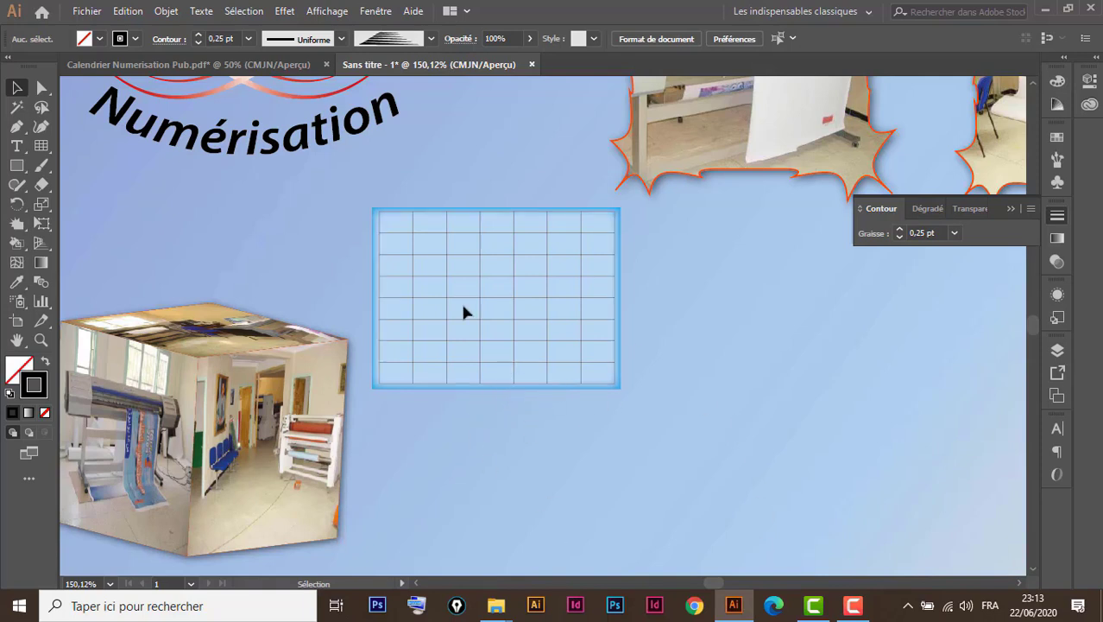
key("ctrl+space")
left_click_drag(344, 185, 655, 426)
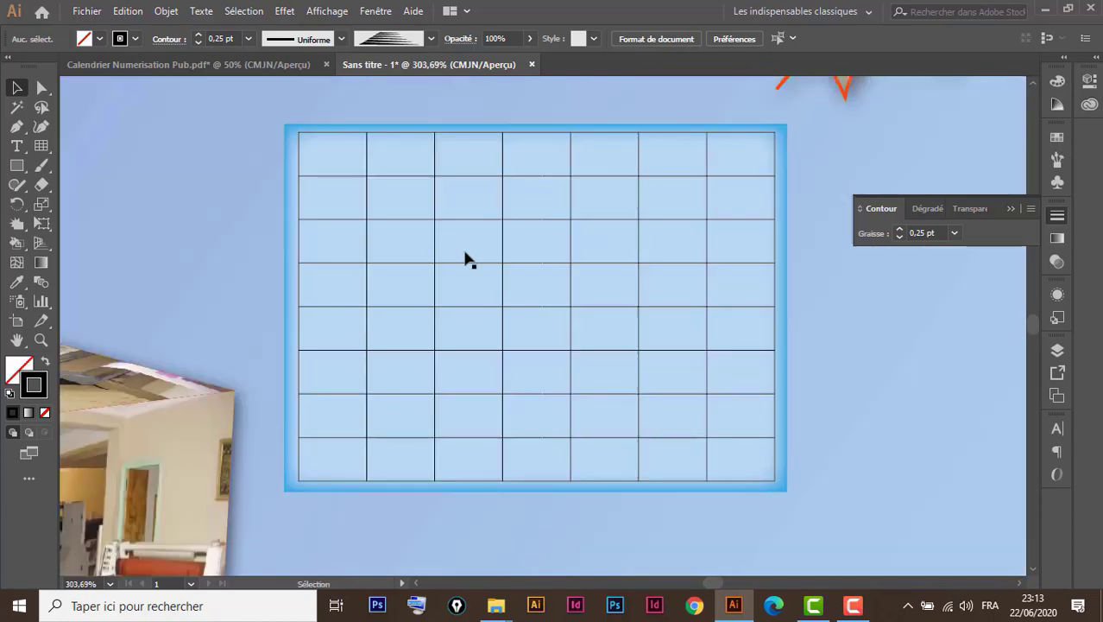
left_click(234, 67)
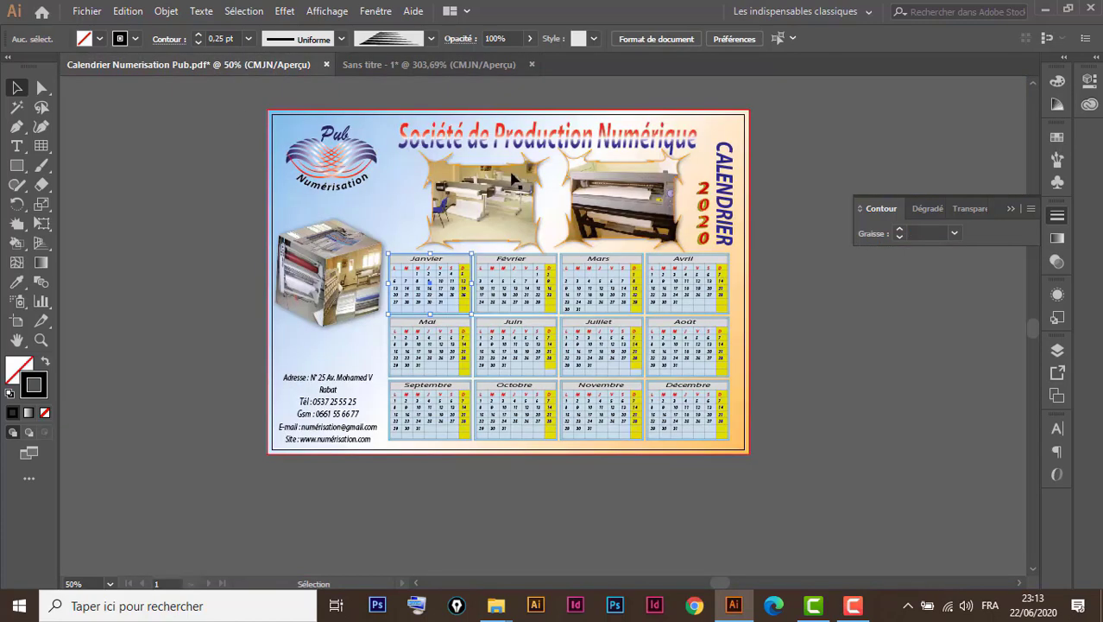
key("ctrl+space")
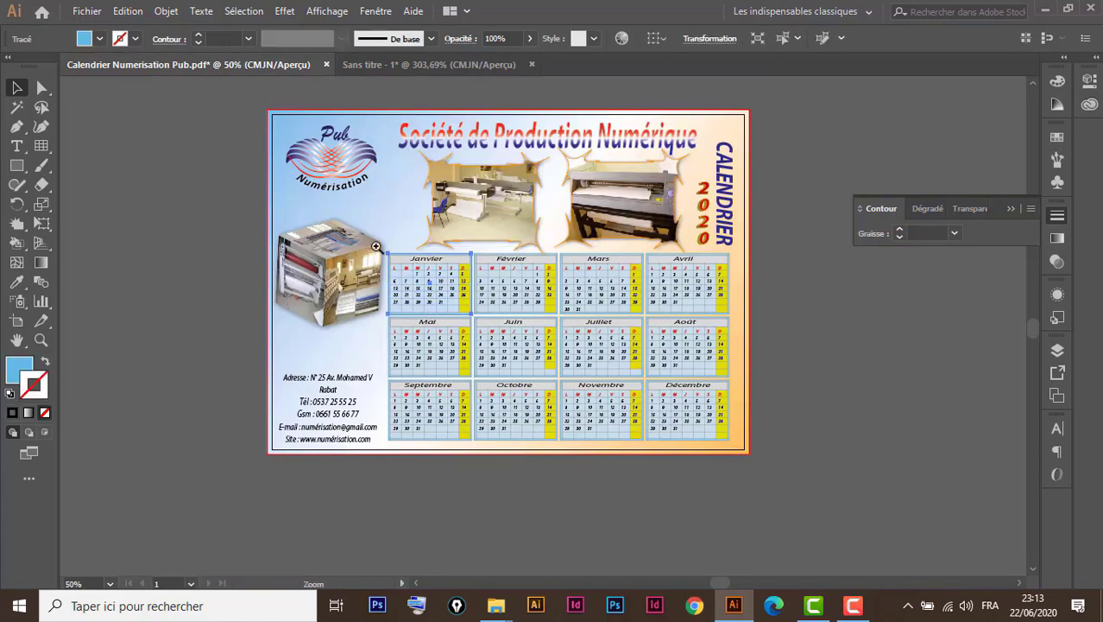
left_click_drag(376, 247, 476, 318)
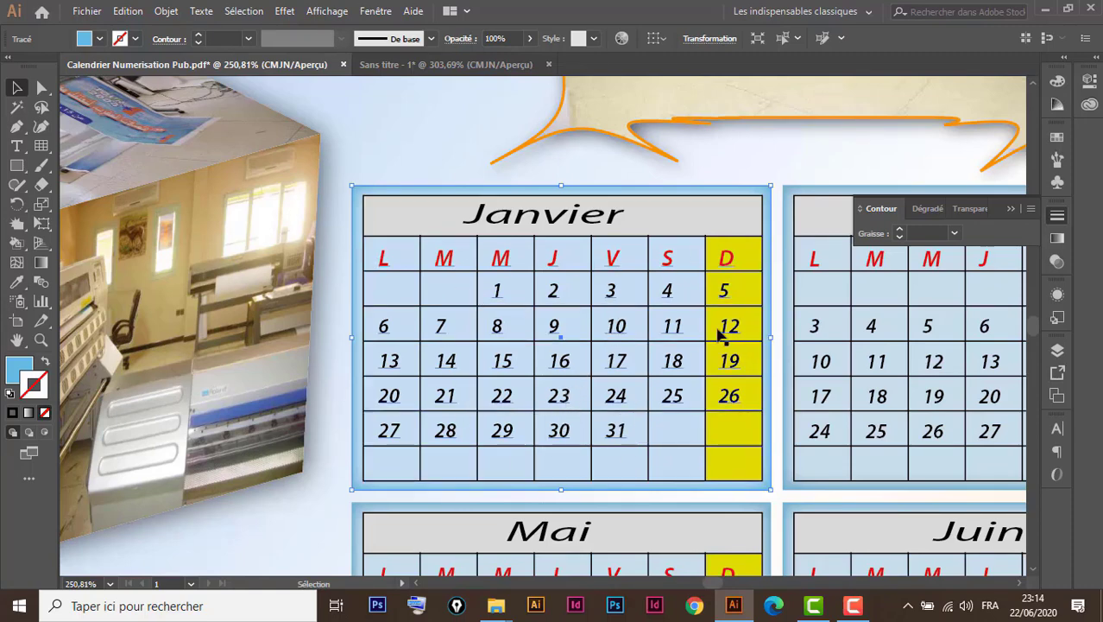
left_click(412, 70)
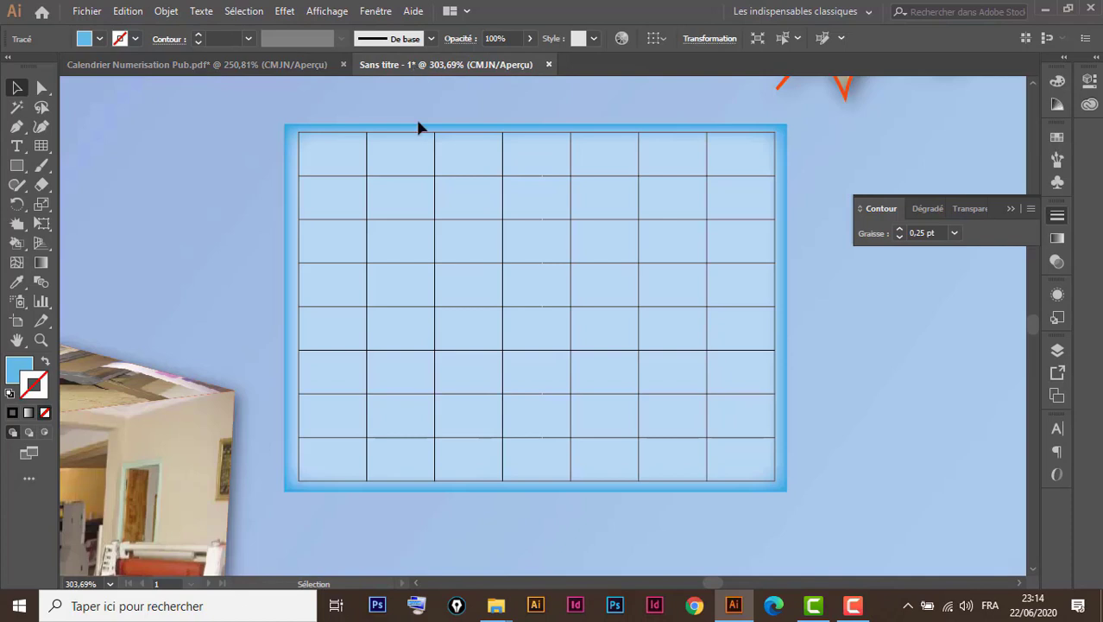
left_click(367, 161)
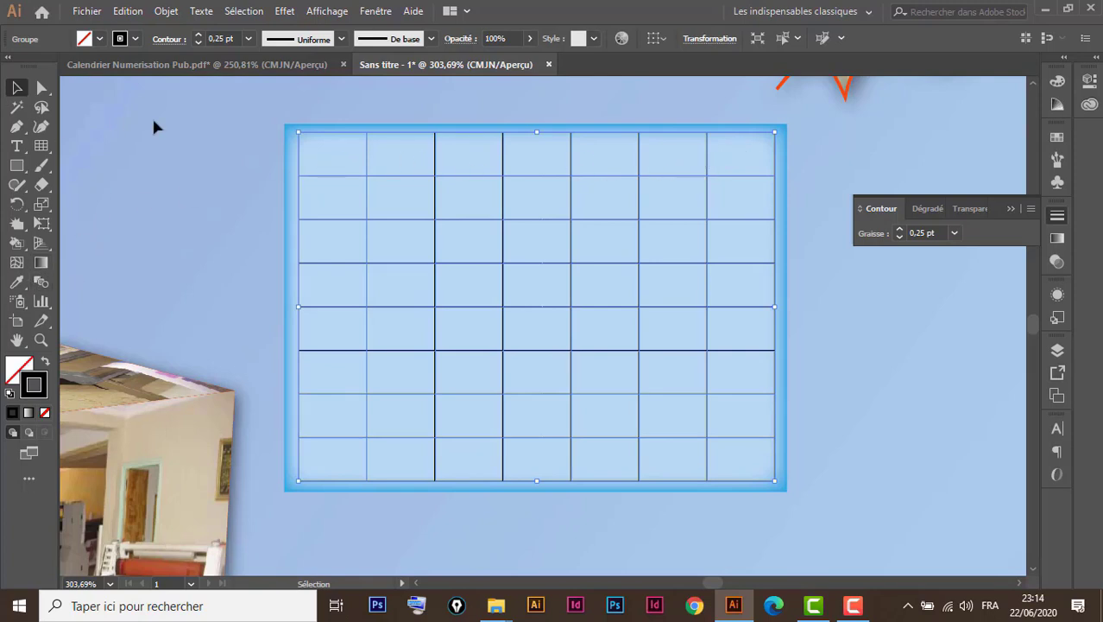
Merge the grid's top-row cells into one wide header cell using the Shape Builder tool.
left_click(18, 243)
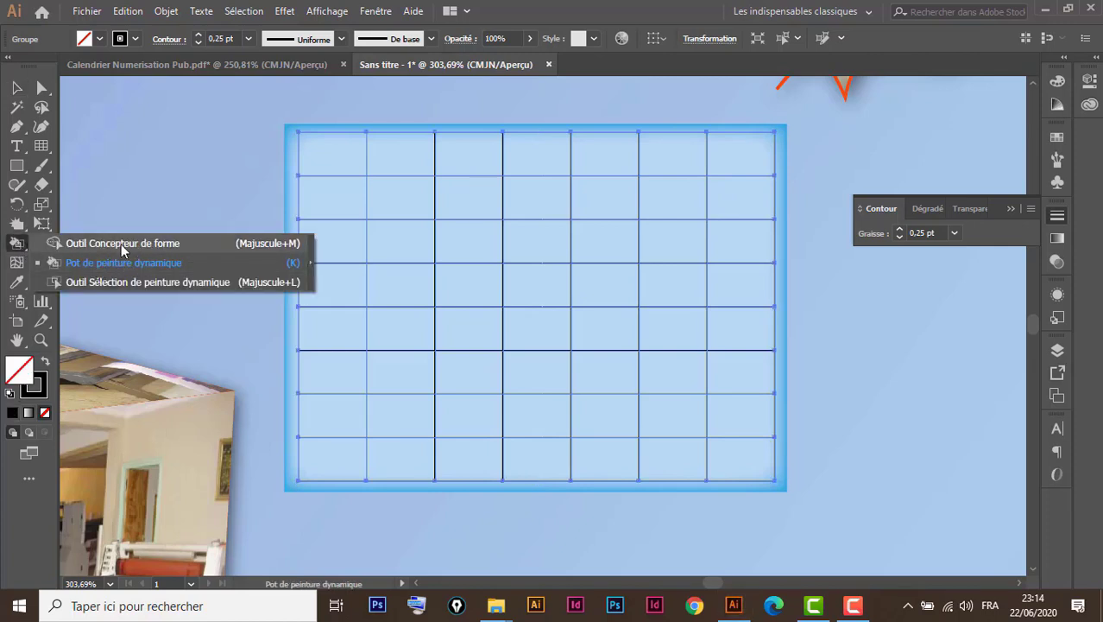
left_click(121, 245)
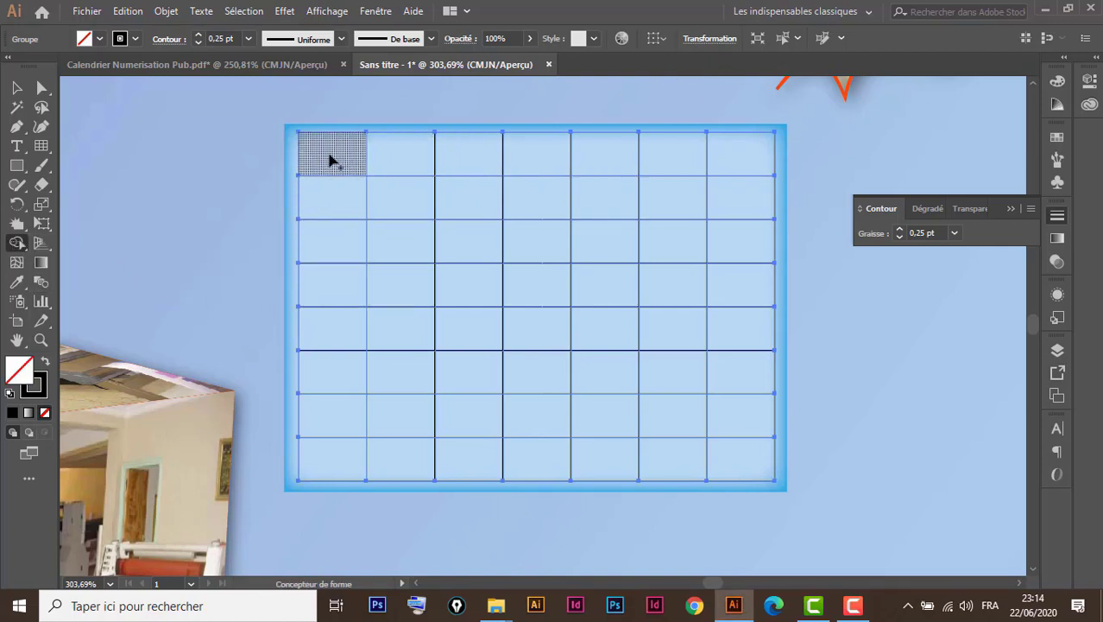
left_click_drag(331, 159, 734, 160)
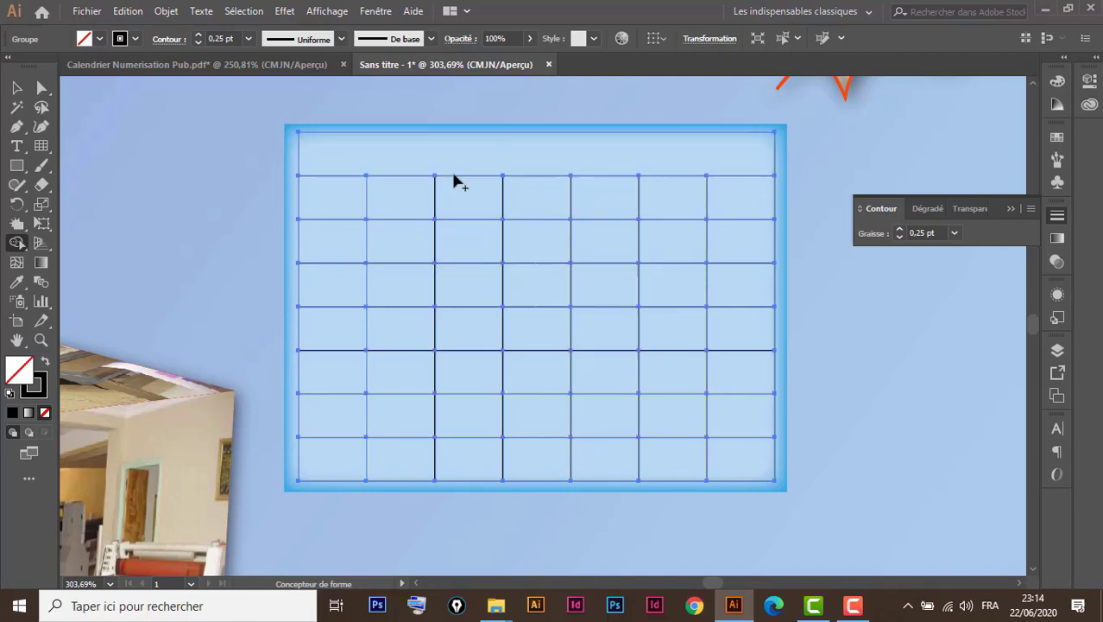
left_click(16, 87)
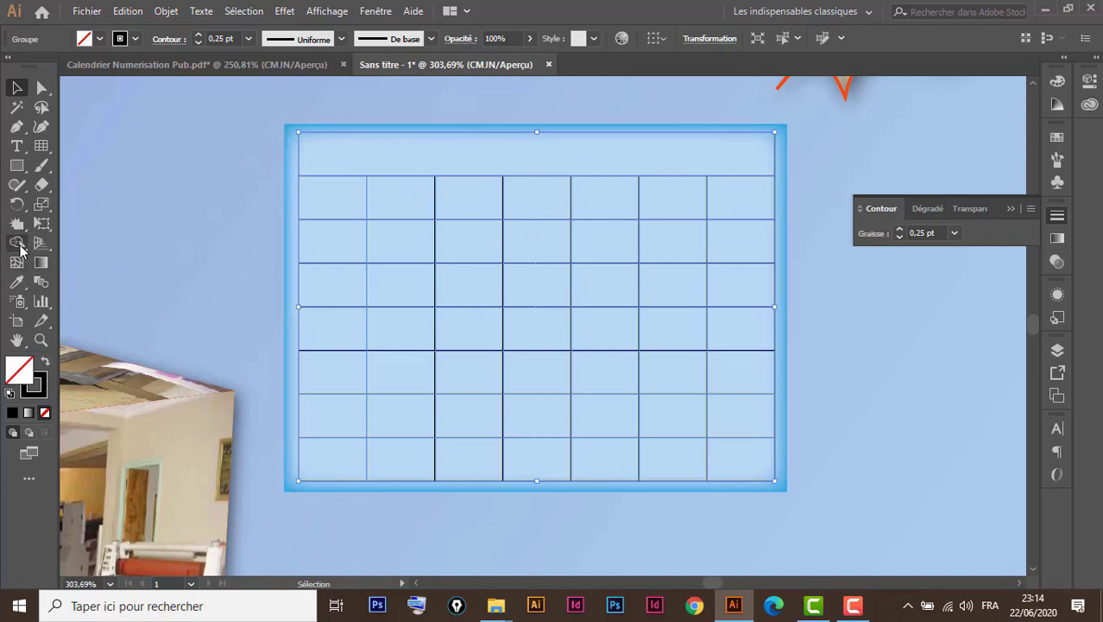
Paint the grid's top row light grey with the Live Paint Bucket.
left_click_drag(19, 245, 80, 270)
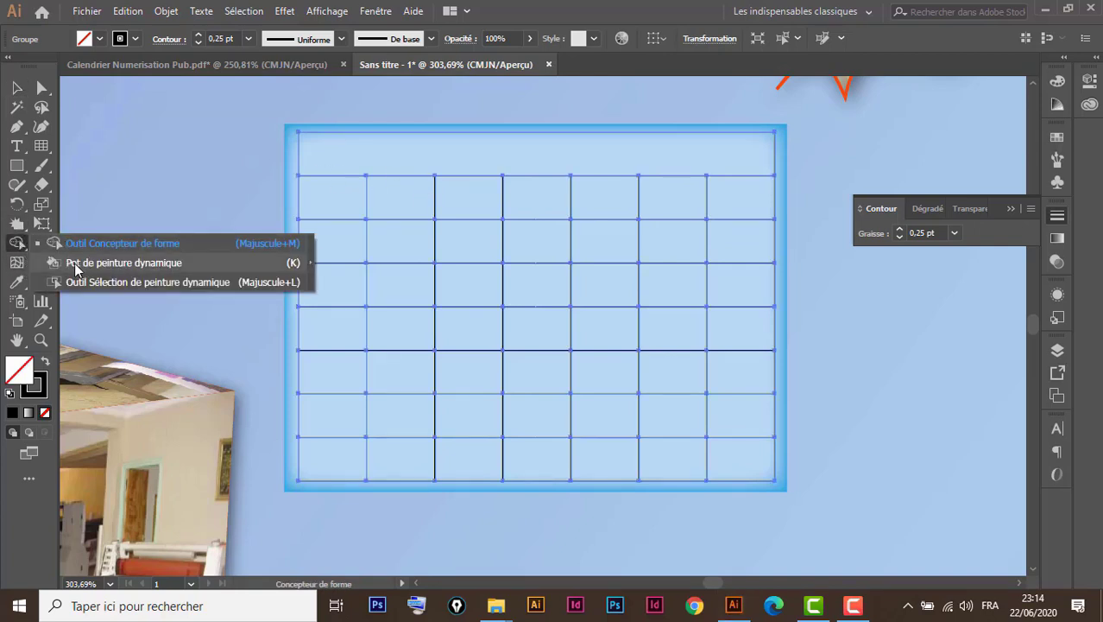
left_click(156, 265)
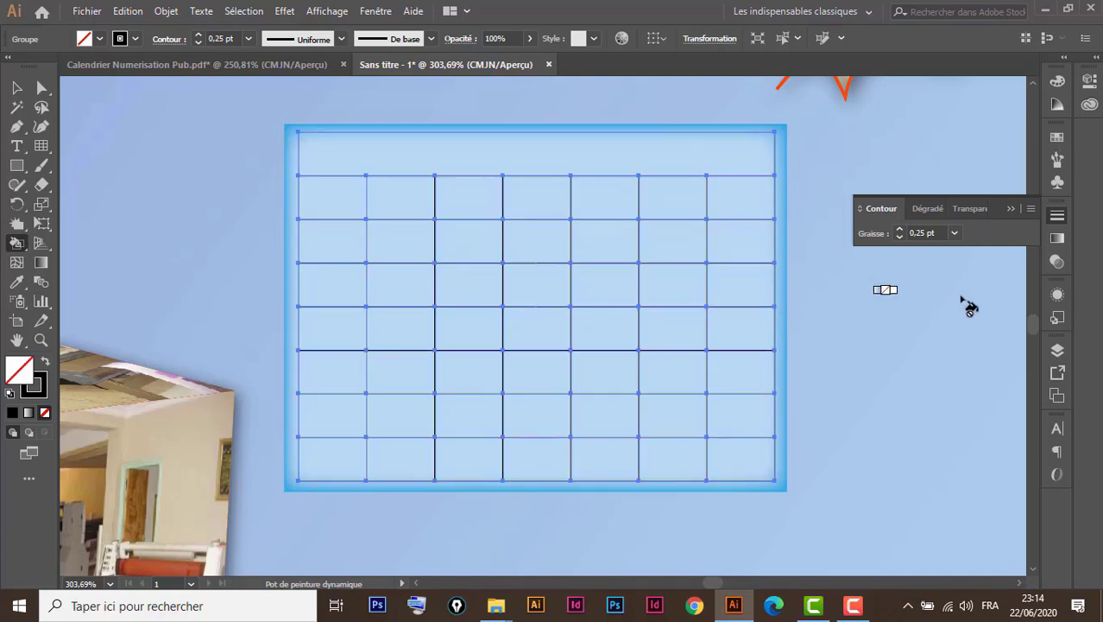
left_click(1059, 138)
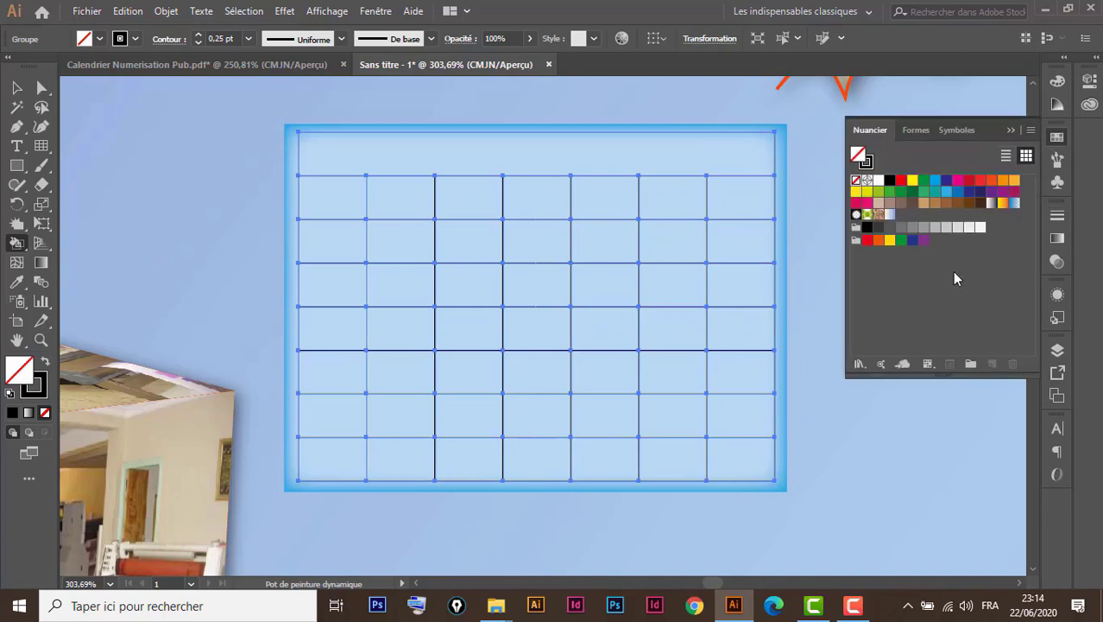
left_click(957, 229)
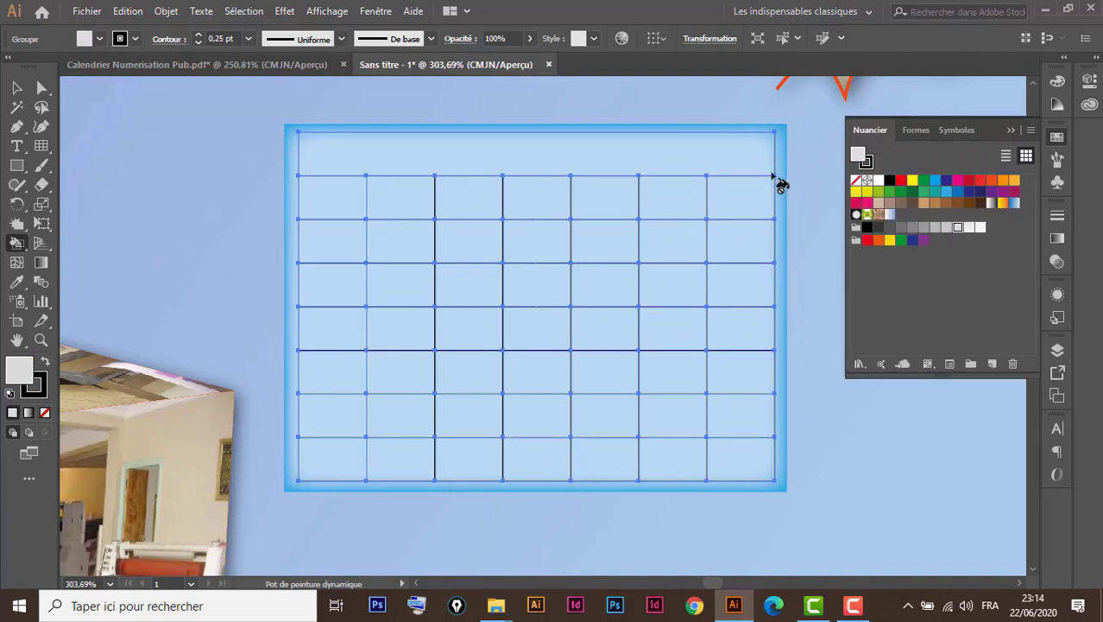
left_click(622, 163)
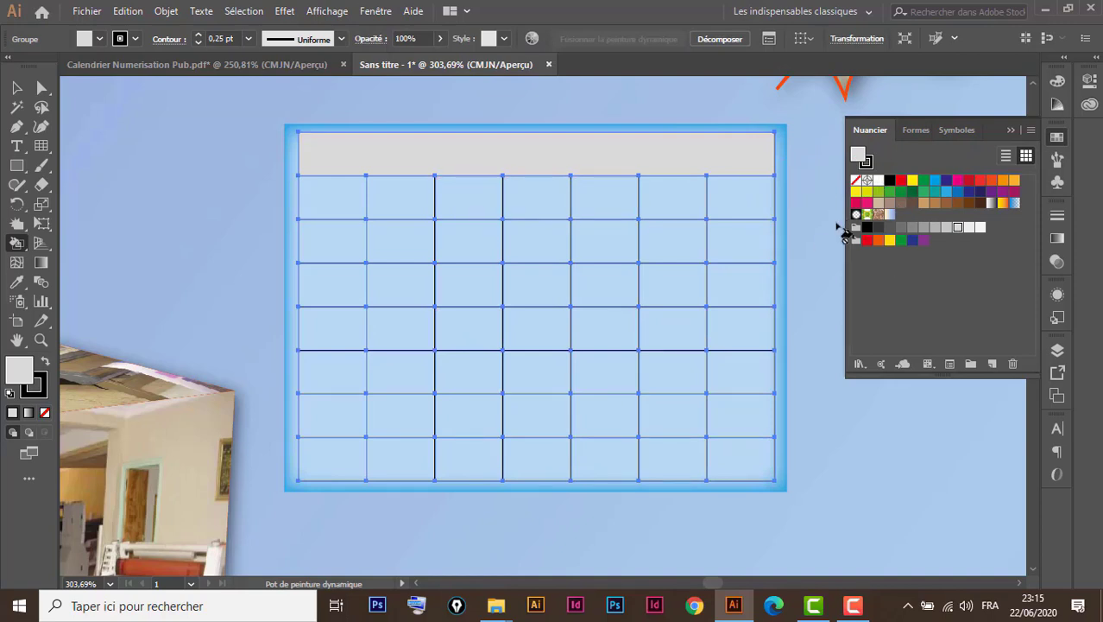
Paint the rightmost column of cells yellow and undo two magenta test fills.
left_click(868, 192)
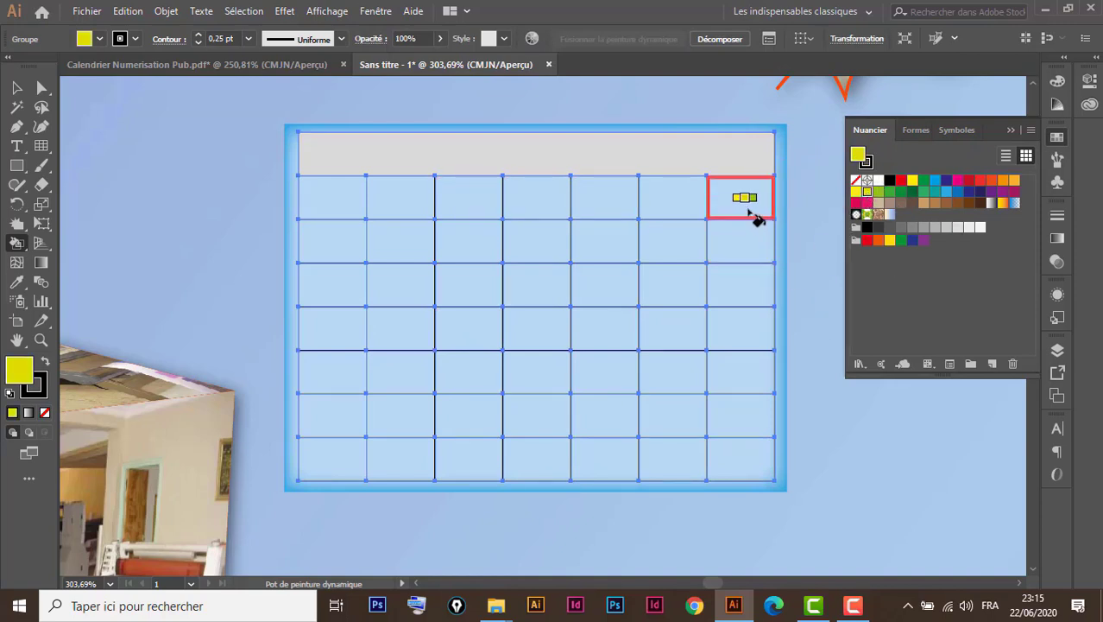
left_click_drag(754, 214, 741, 456)
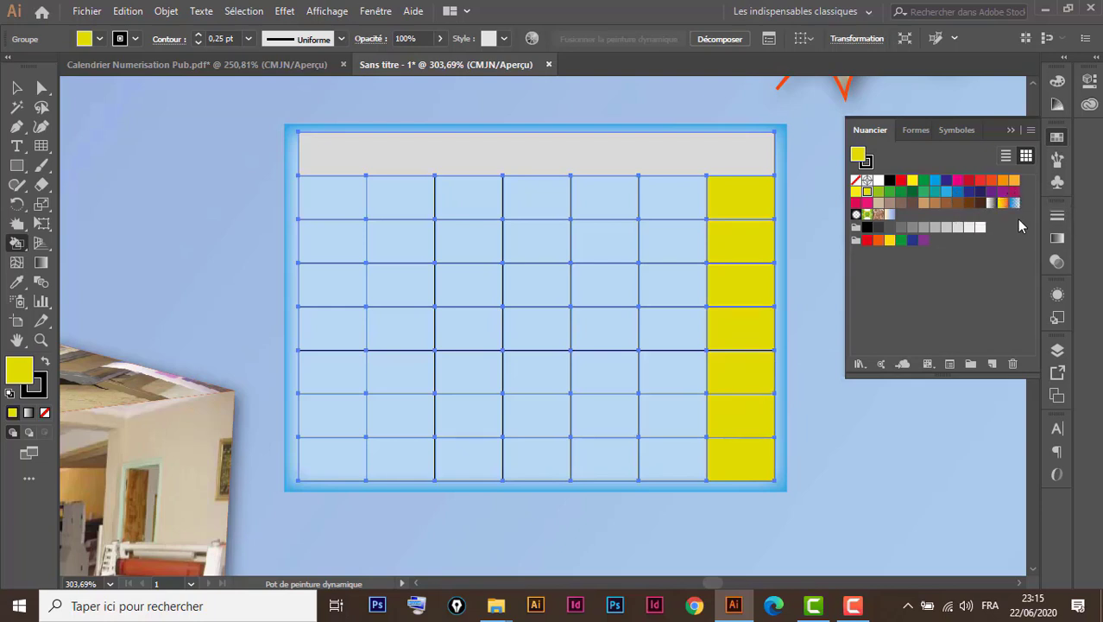
left_click(1014, 193)
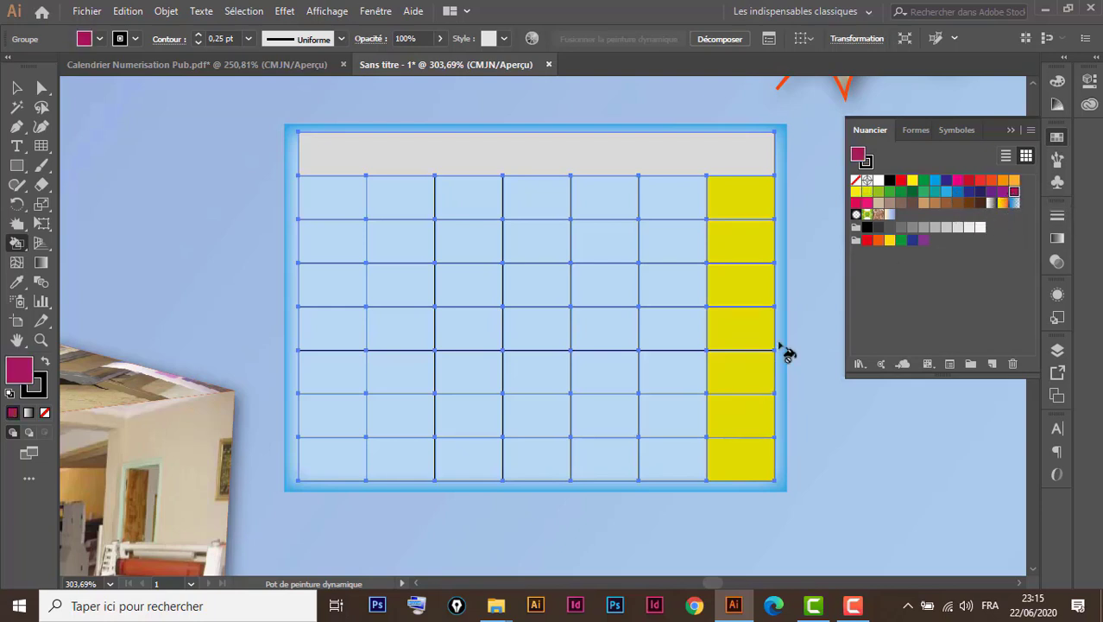
left_click(466, 371)
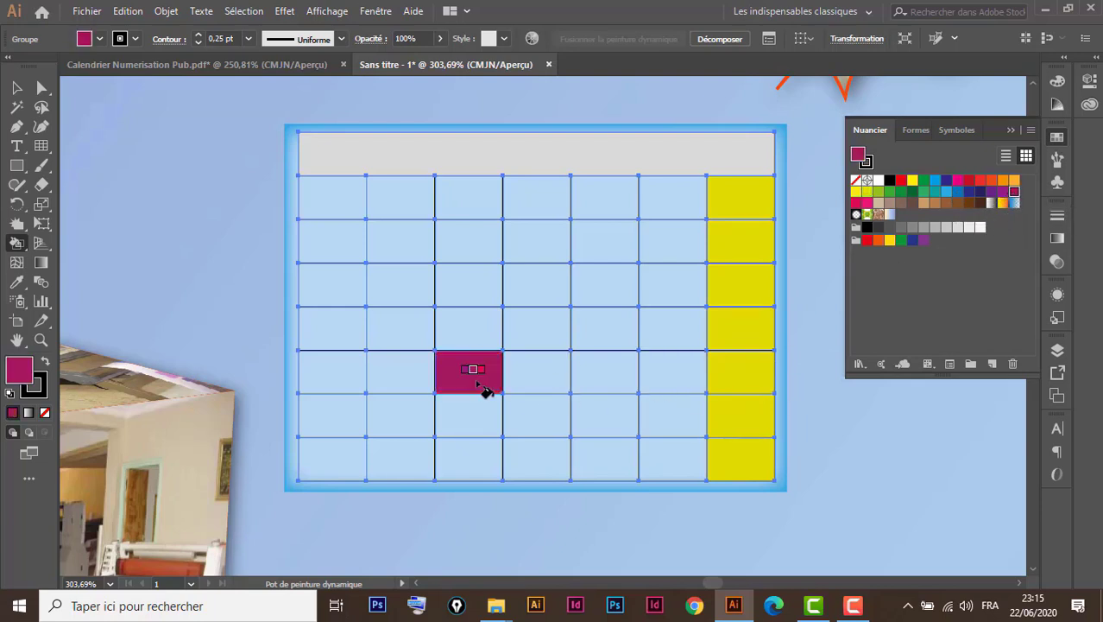
left_click(395, 241)
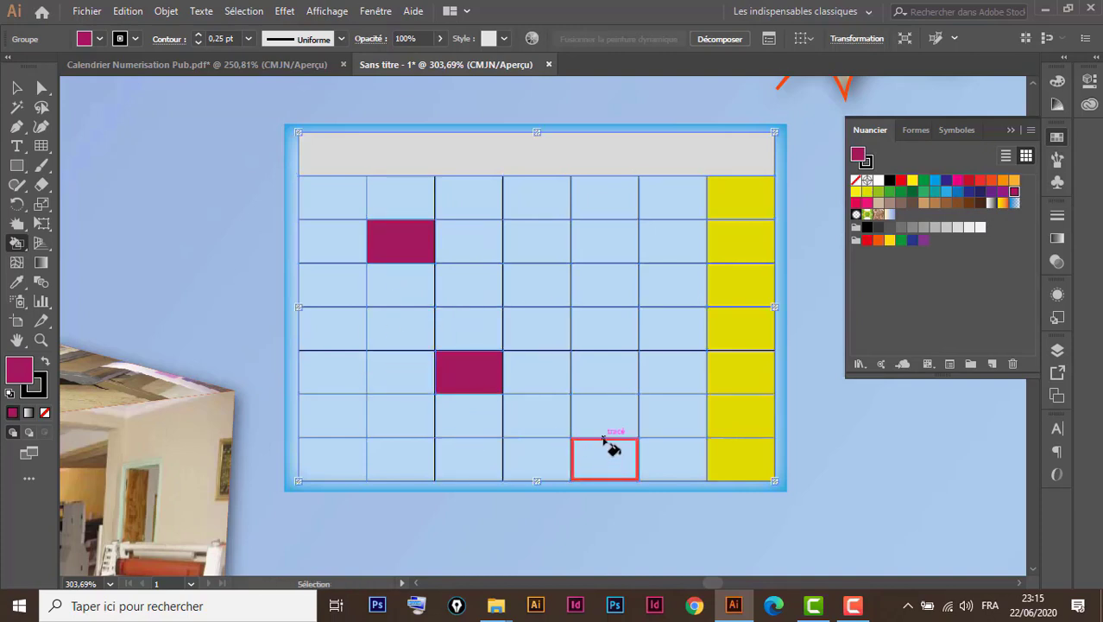
key("ctrl+z")
key("ctrl+z")
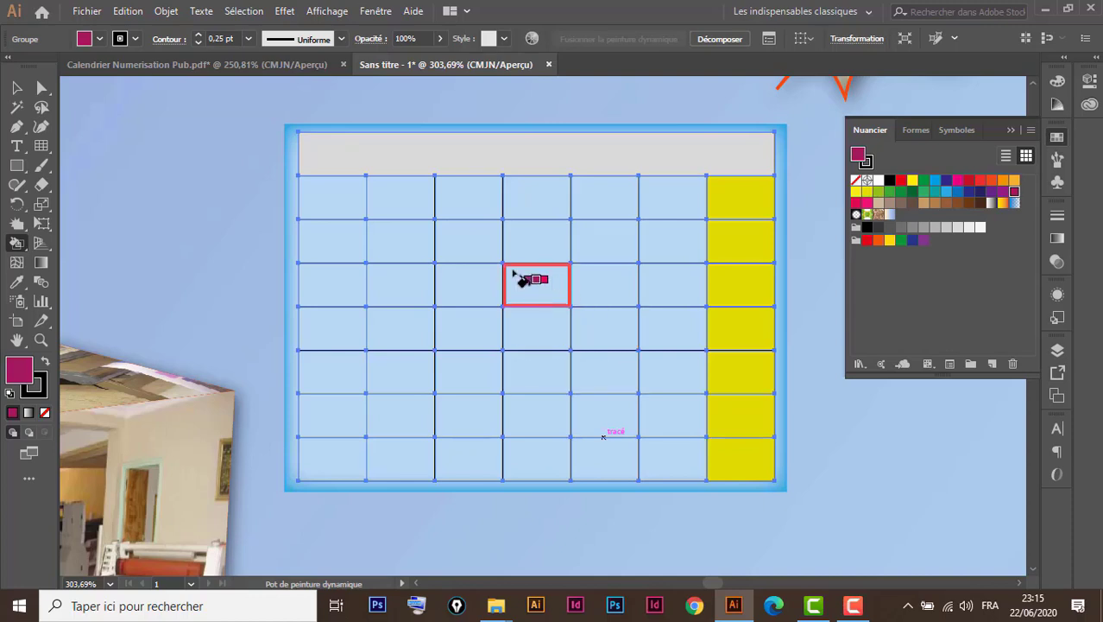
left_click(16, 89)
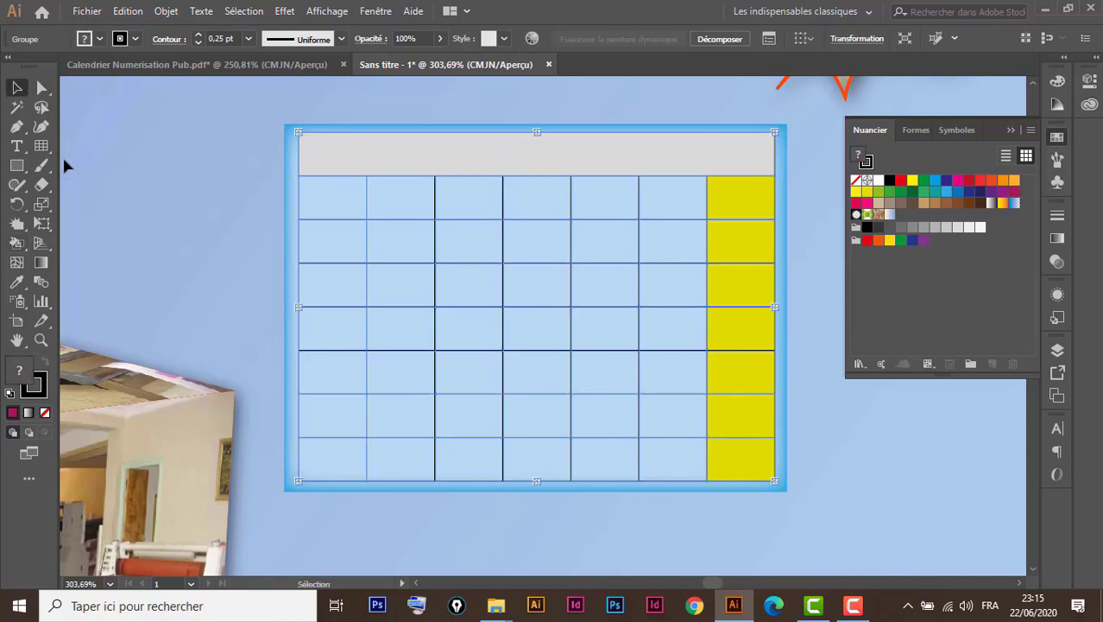
Type 'Janvier', shrink it, and move it into the grey header row.
left_click(18, 147)
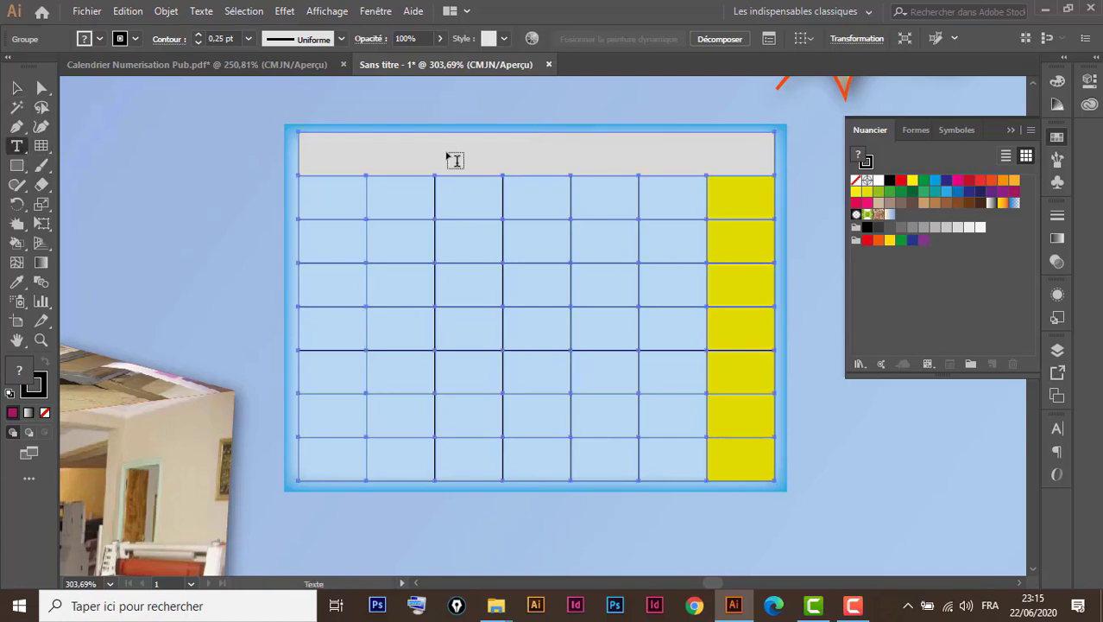
left_click(432, 110)
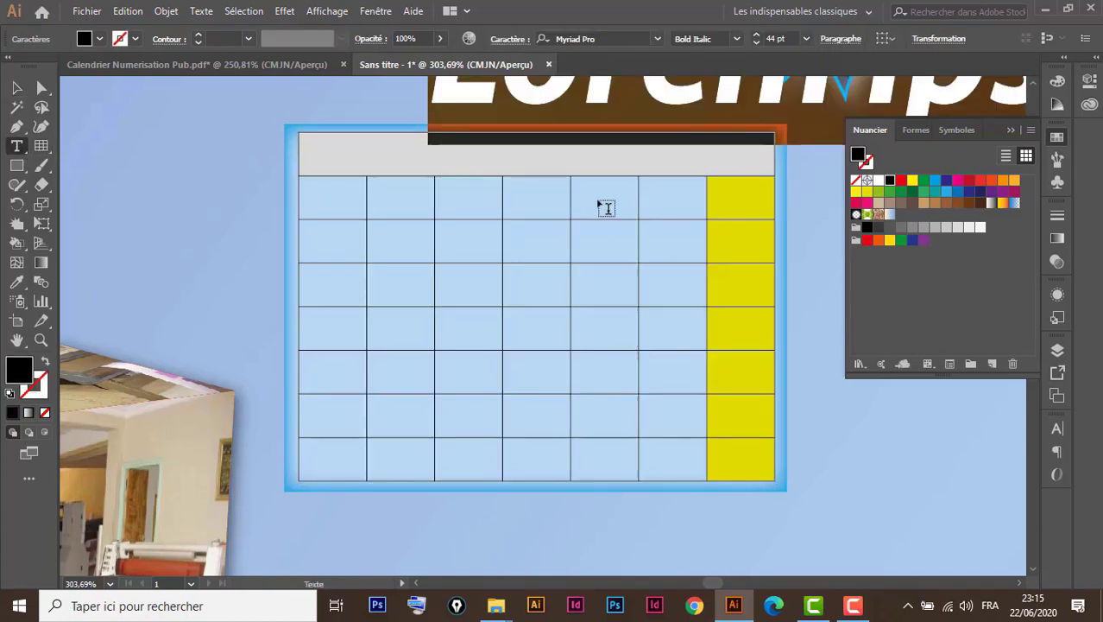
key("ctrl+1")
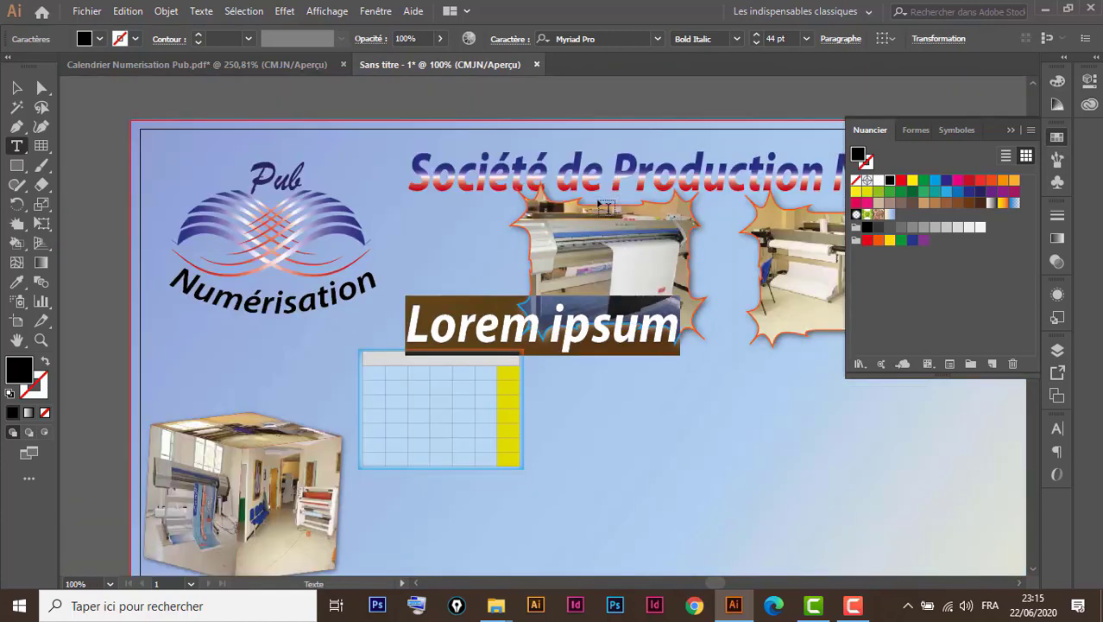
type("Janvier")
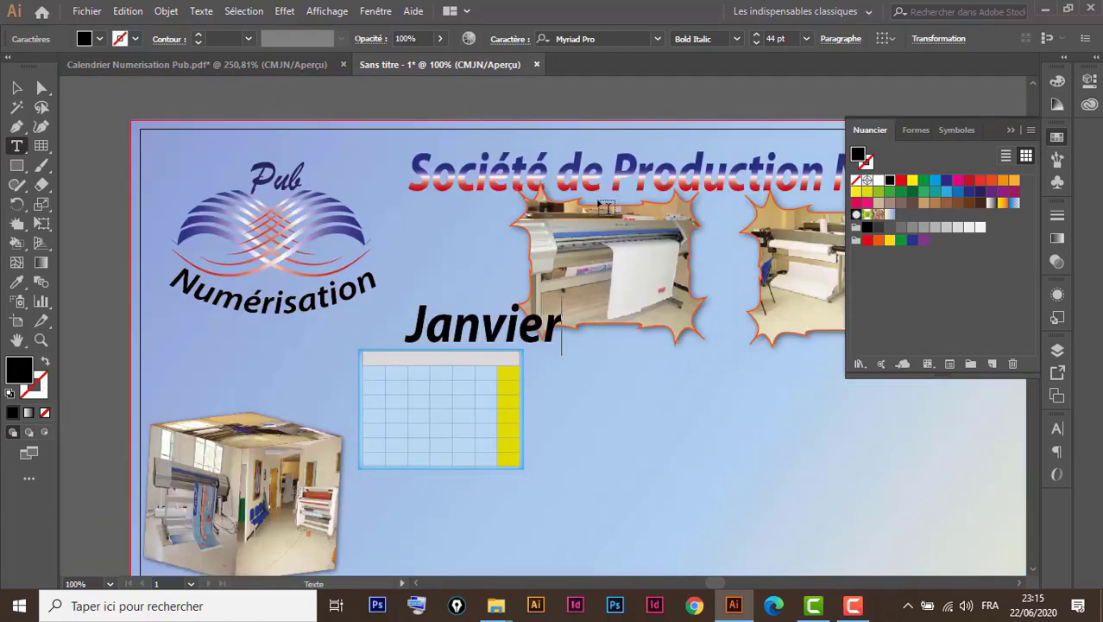
left_click(17, 88)
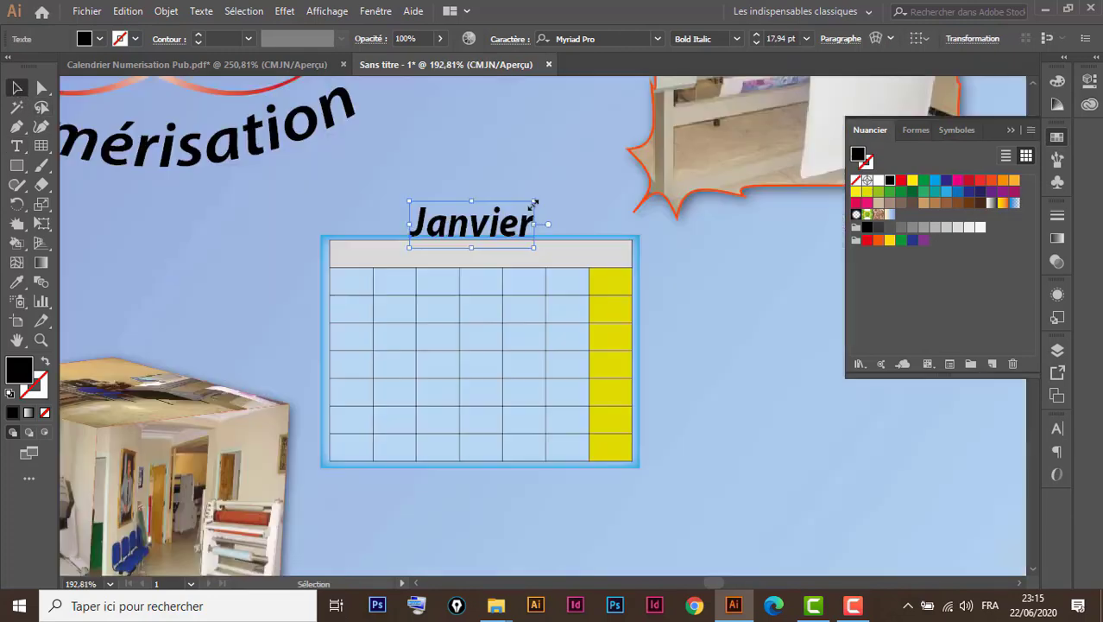
left_click_drag(525, 217, 514, 214)
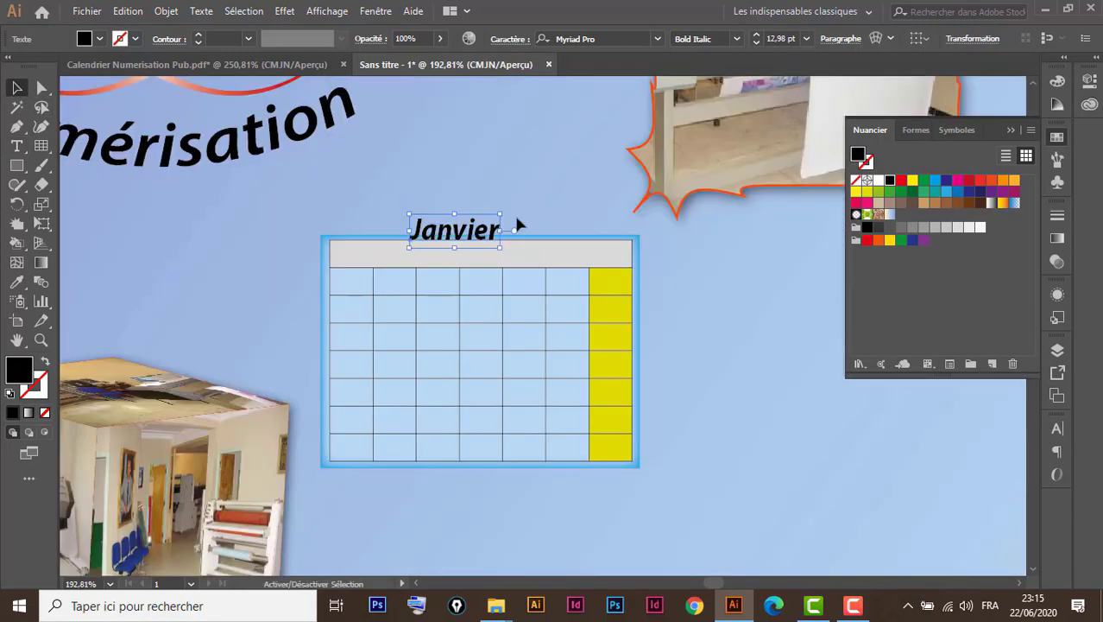
left_click_drag(460, 239, 475, 261)
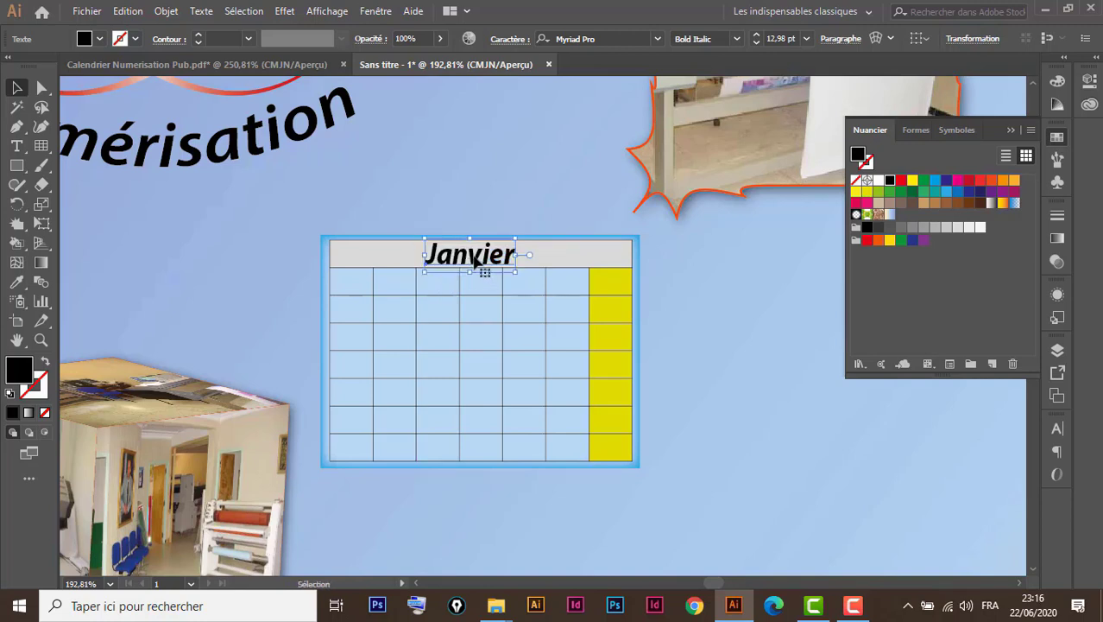
Set Janvier's font to Lucida Calligraphy Italic, after trying Monotype Corsiva, and nudge its placement.
left_click(657, 38)
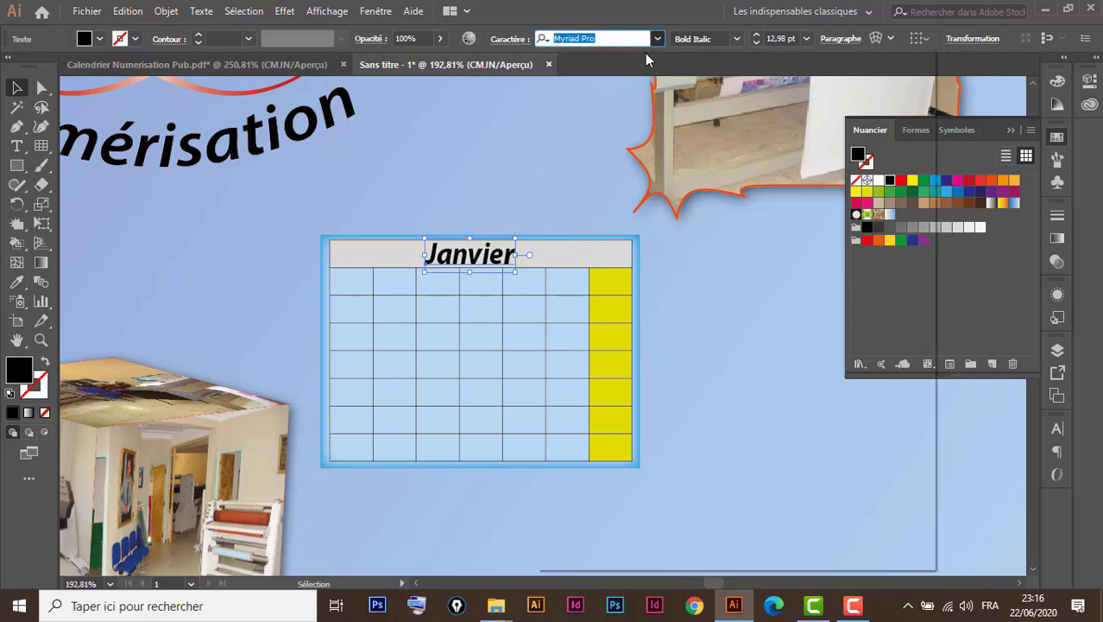
type("mi")
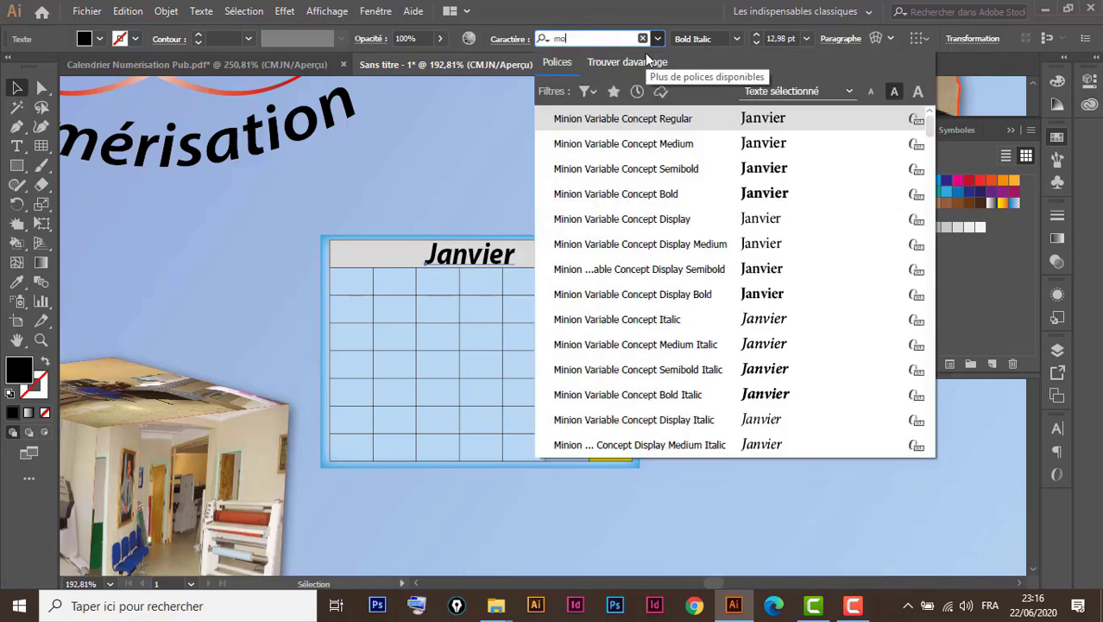
type("no")
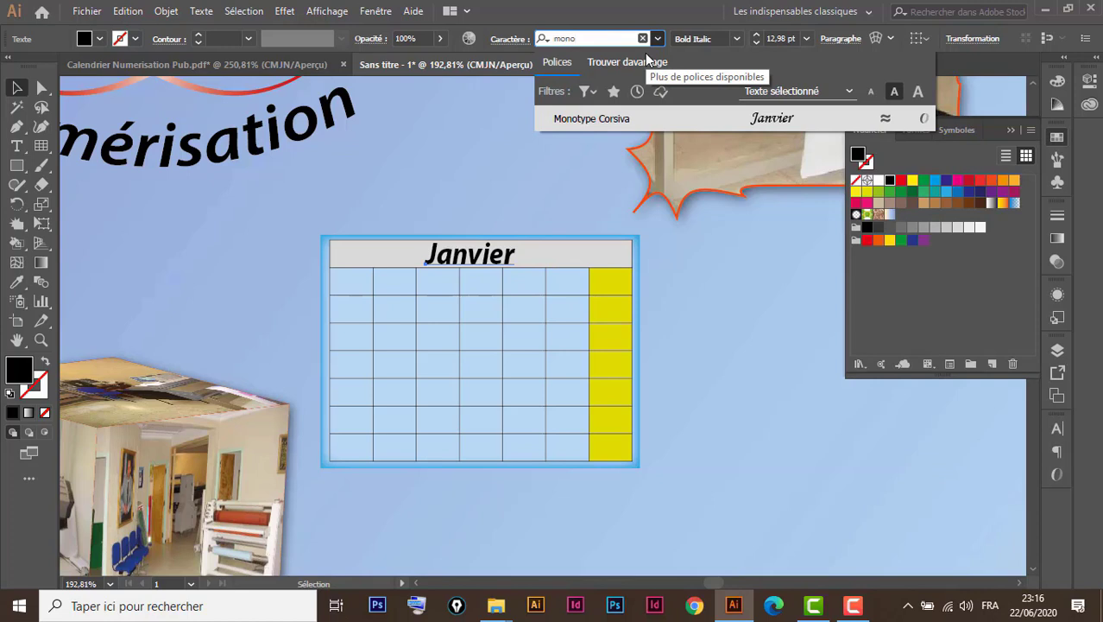
key("Return")
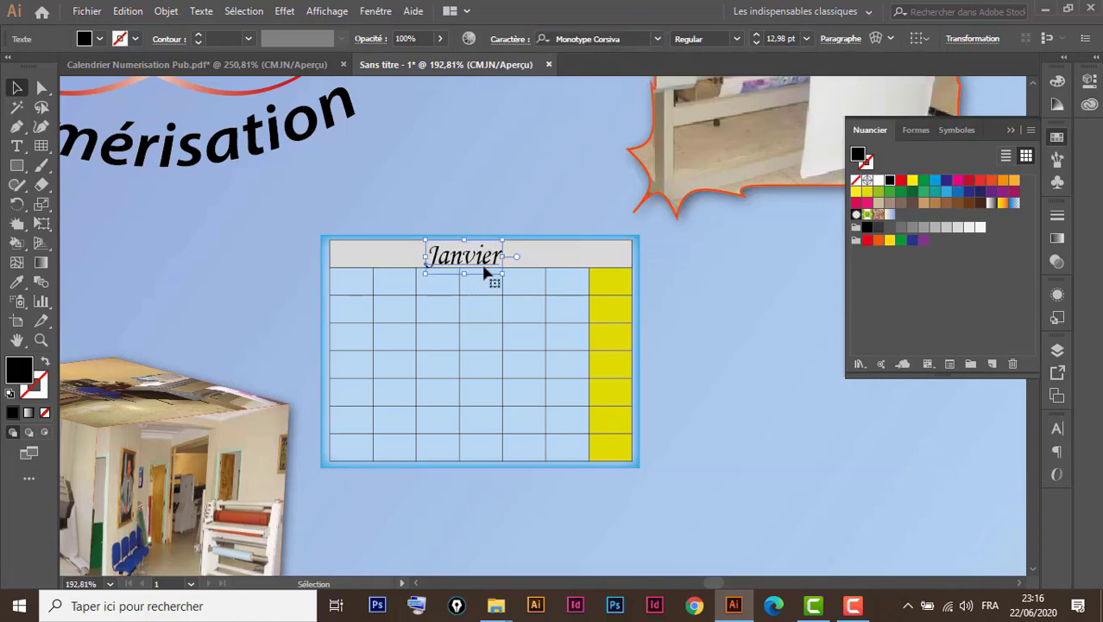
left_click(624, 38)
type("l")
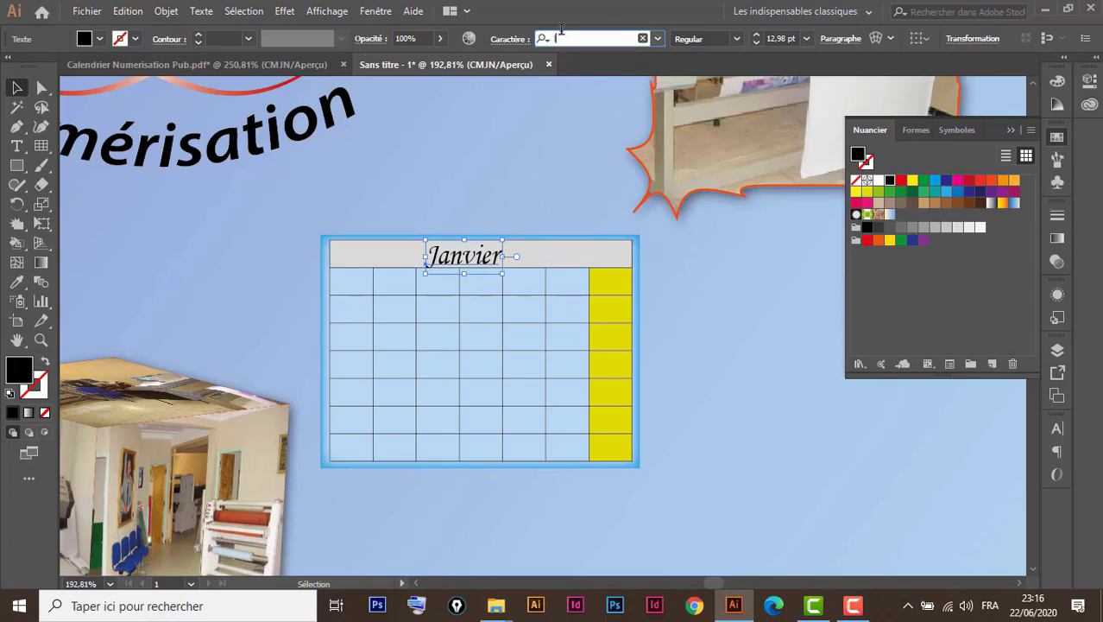
type("ucida")
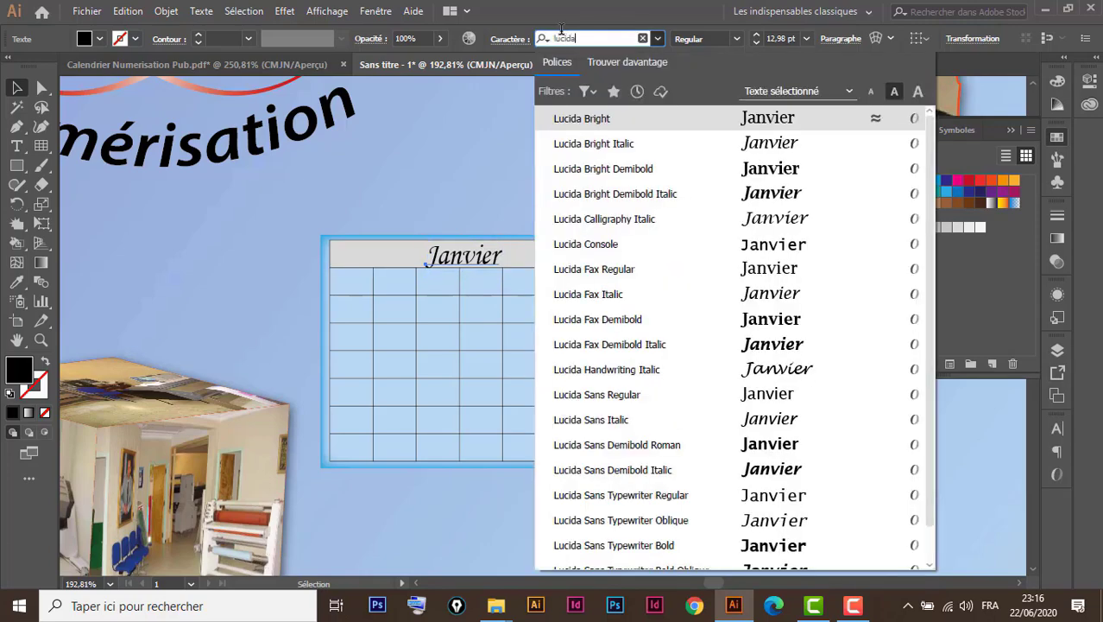
left_click(637, 225)
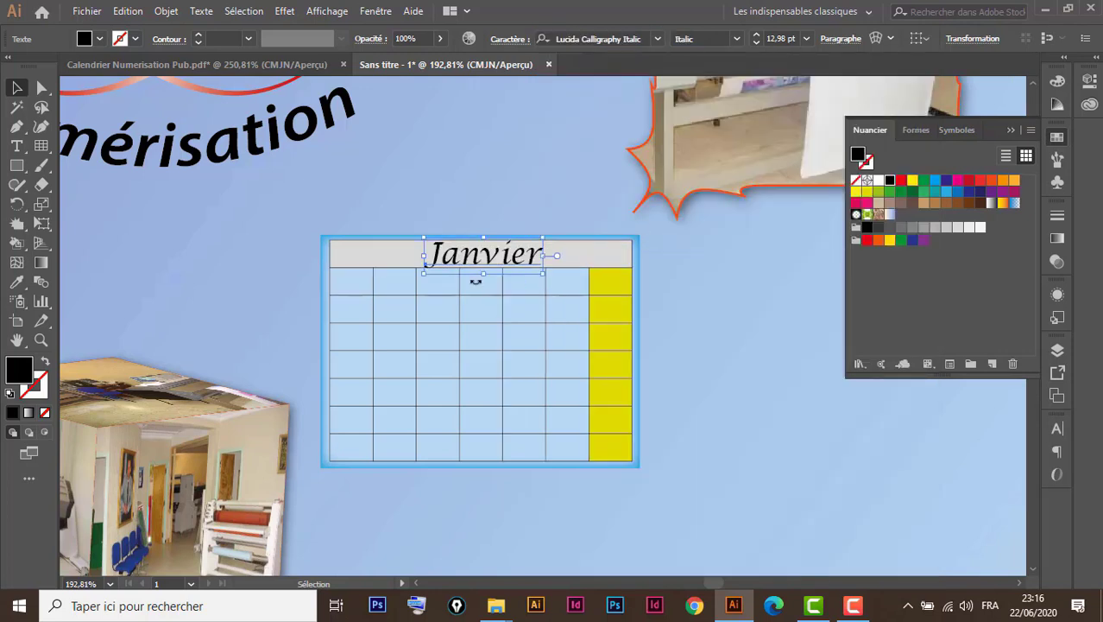
left_click_drag(484, 274, 482, 263)
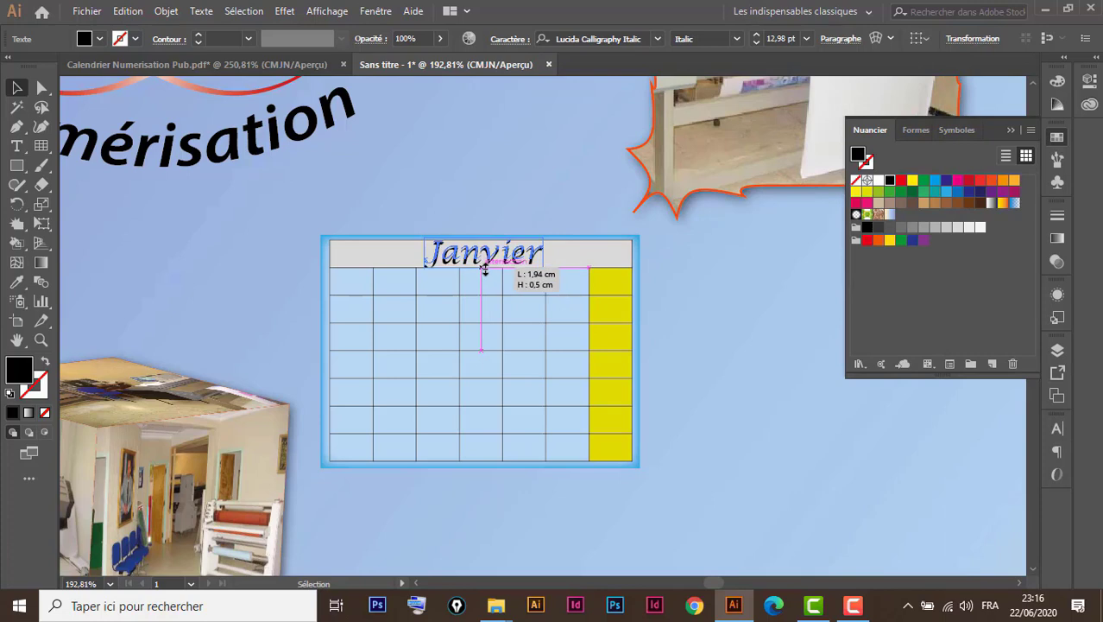
left_click(427, 317)
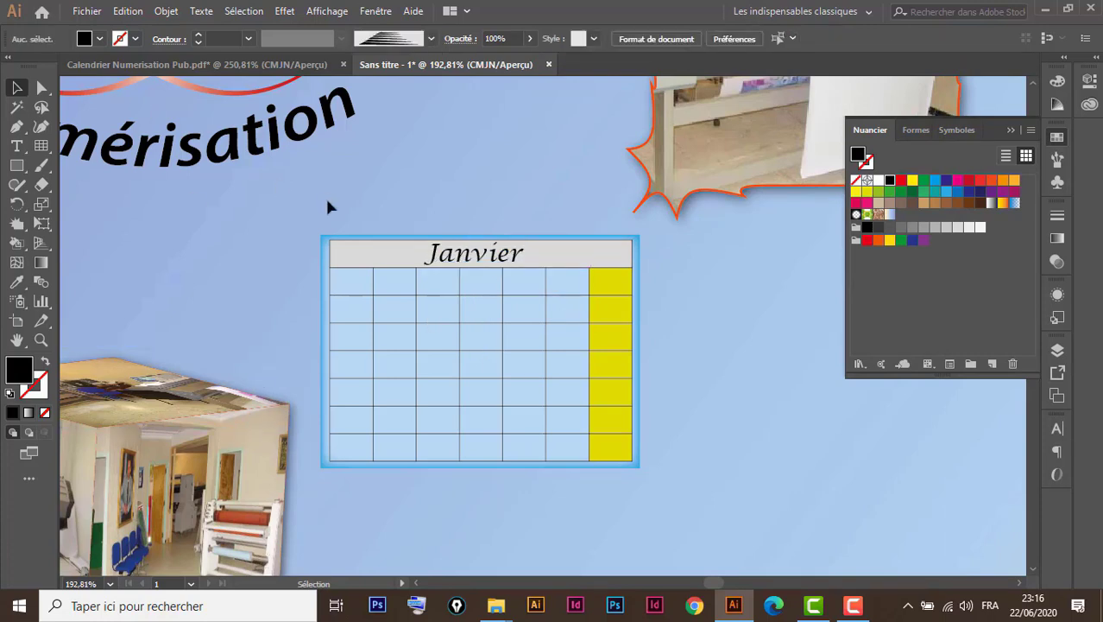
Delete a trial text area drawn over the January cells, then bring up the Character panel.
left_click(18, 147)
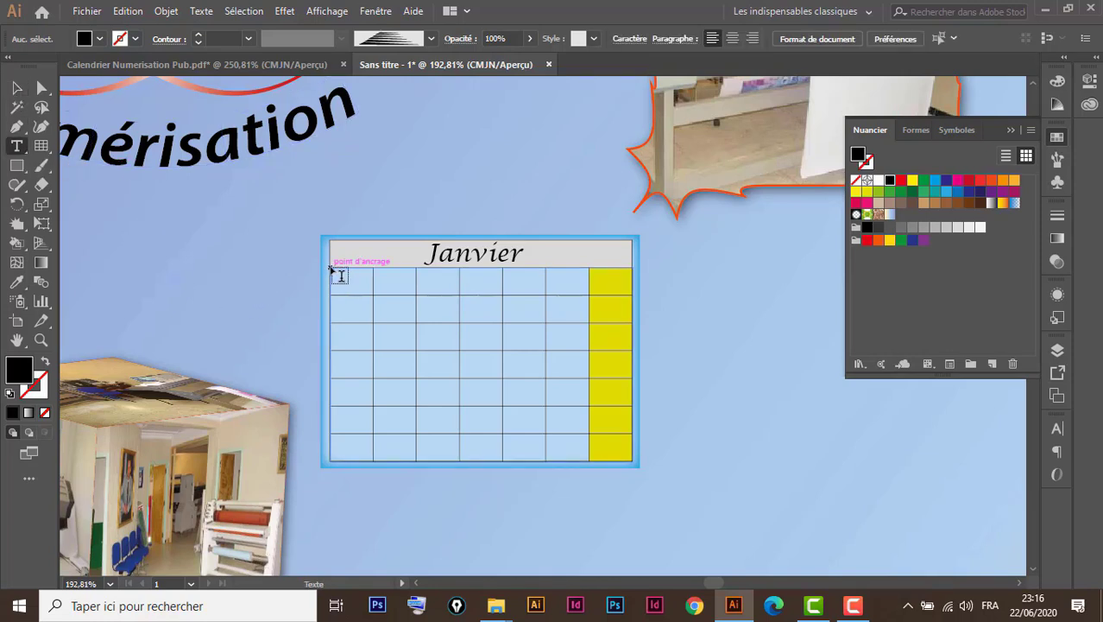
left_click_drag(332, 270, 632, 460)
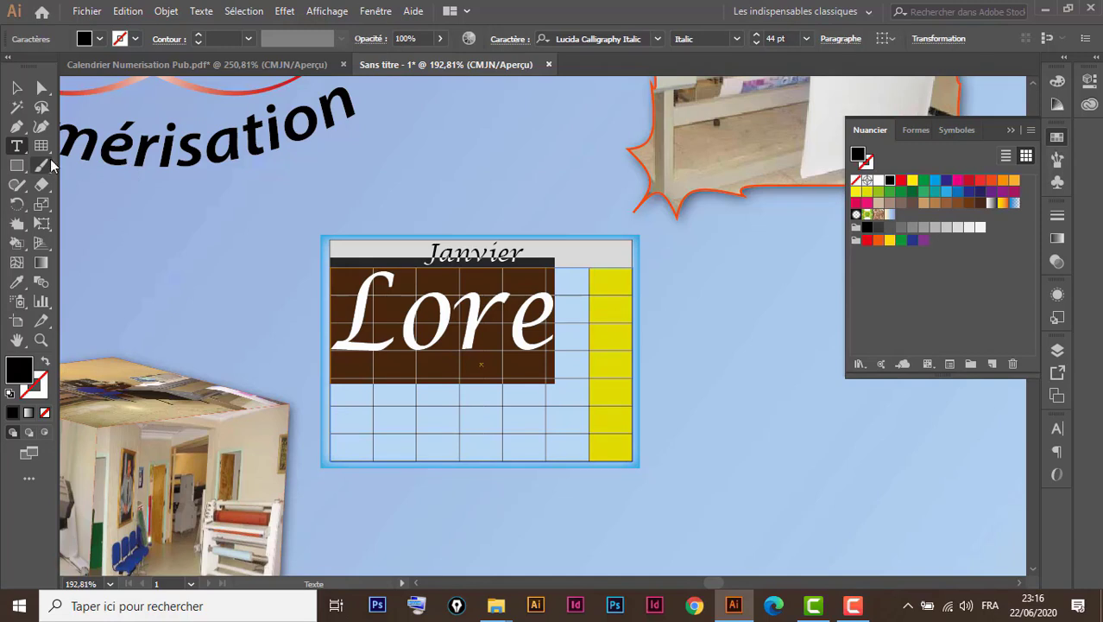
left_click(16, 87)
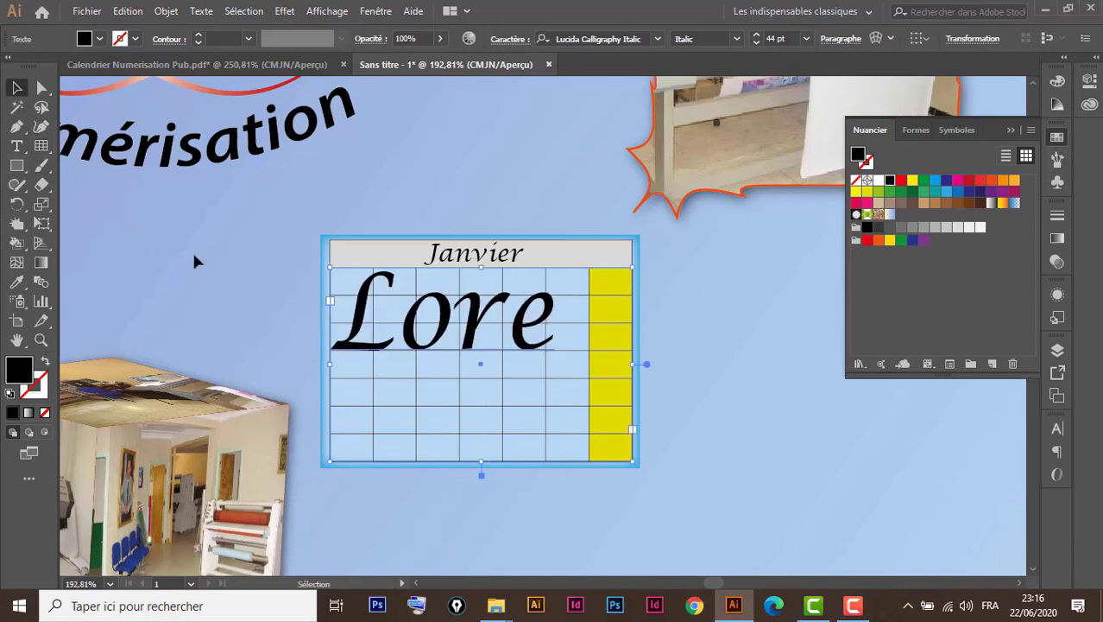
key("Delete")
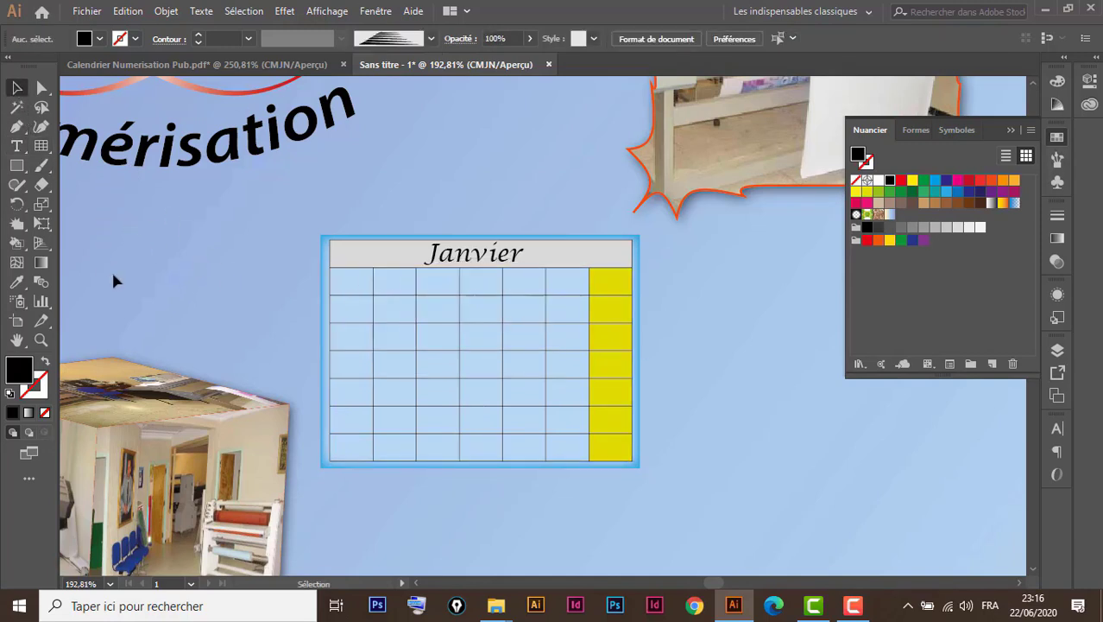
left_click(1057, 429)
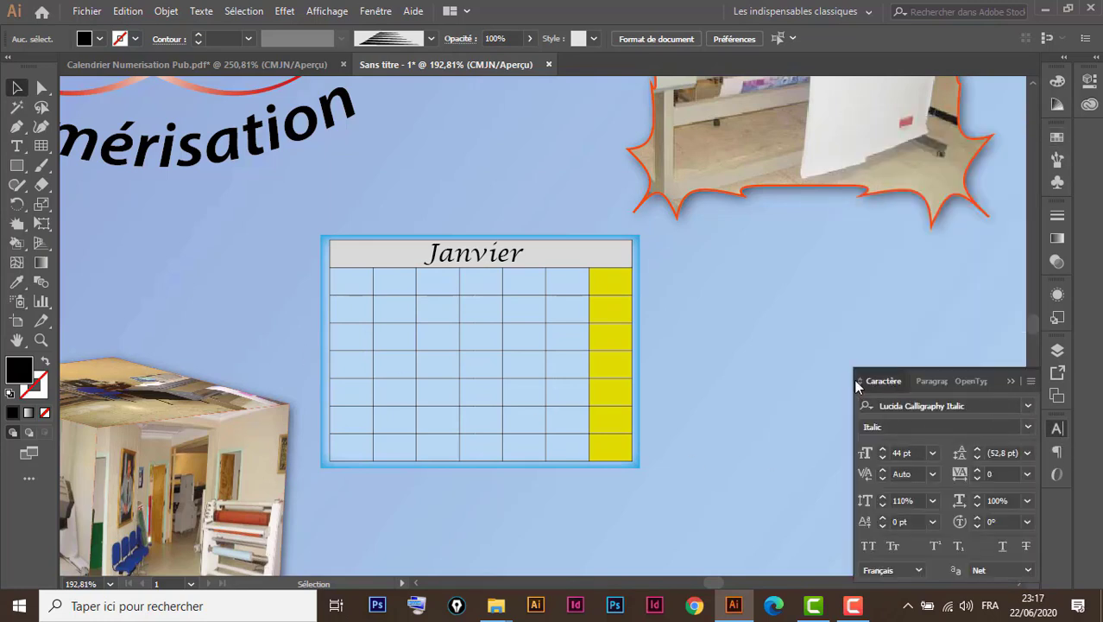
Float and reset the Character panel, setting 8 pt size and 90% vertical and horizontal scale.
mouse_move(888, 382)
left_mouse_down()
mouse_move(639, 215)
mouse_move(781, 226)
left_mouse_up()
left_click(1008, 423)
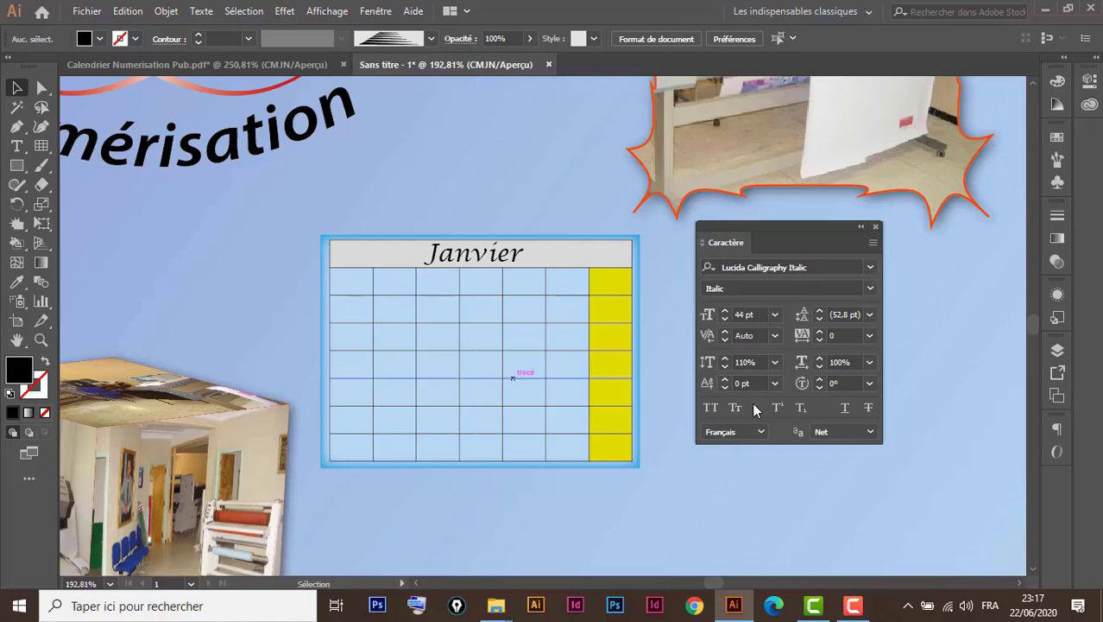
left_click(873, 242)
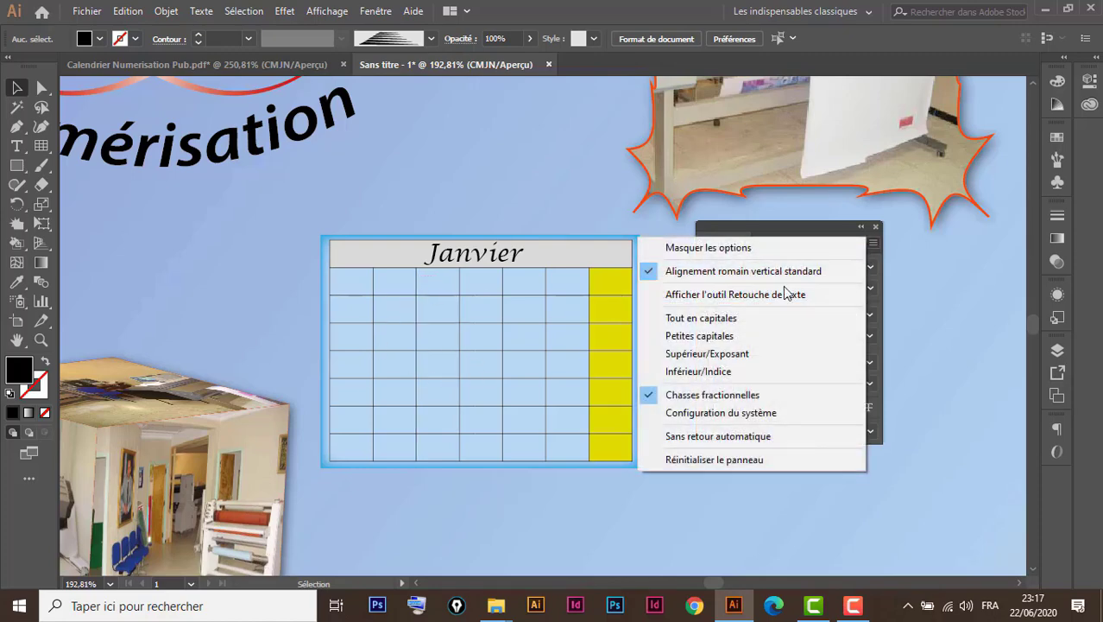
left_click(741, 460)
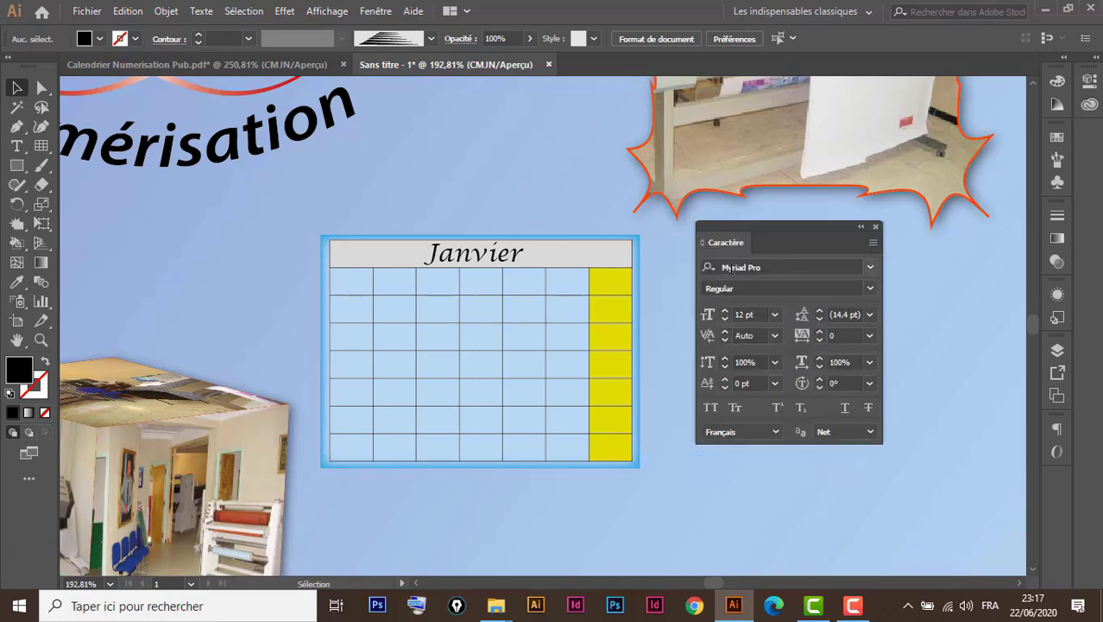
left_click(774, 320)
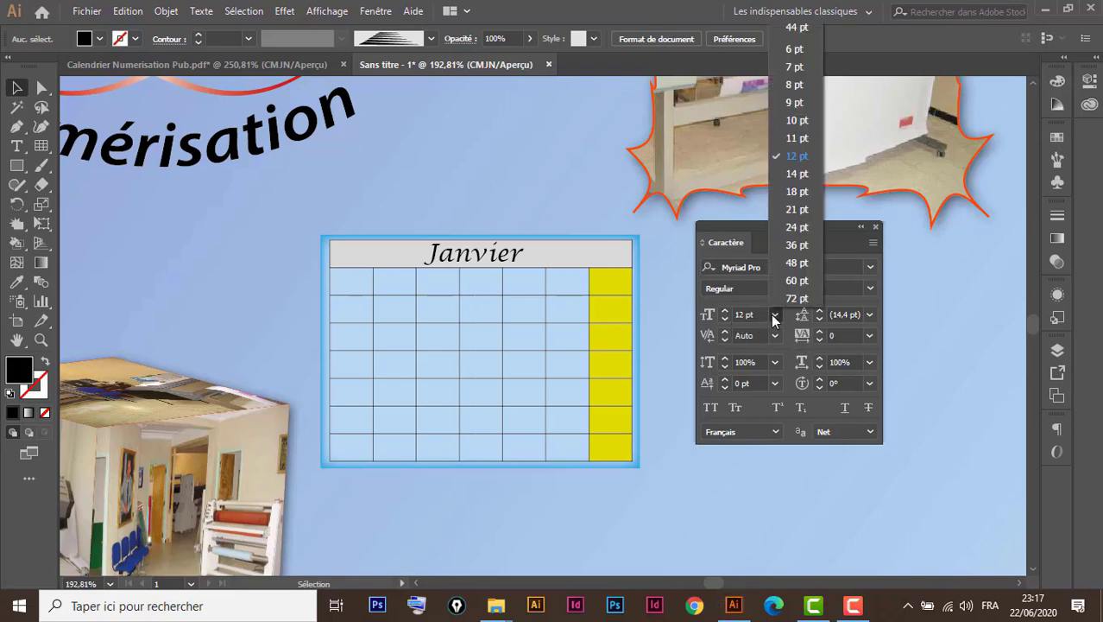
left_click(794, 84)
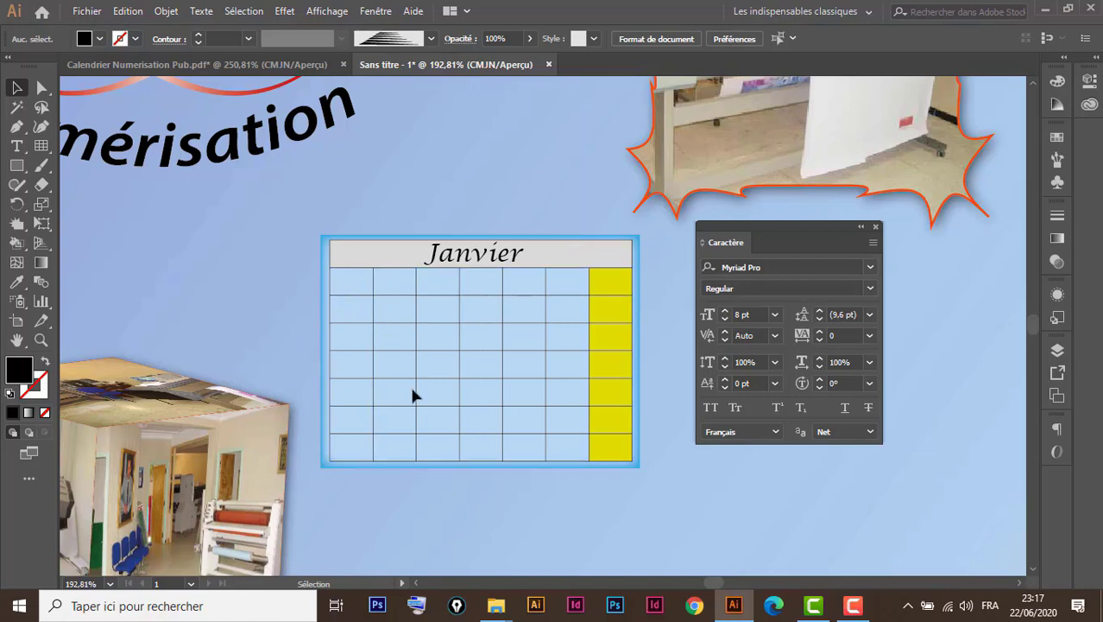
left_click(775, 362)
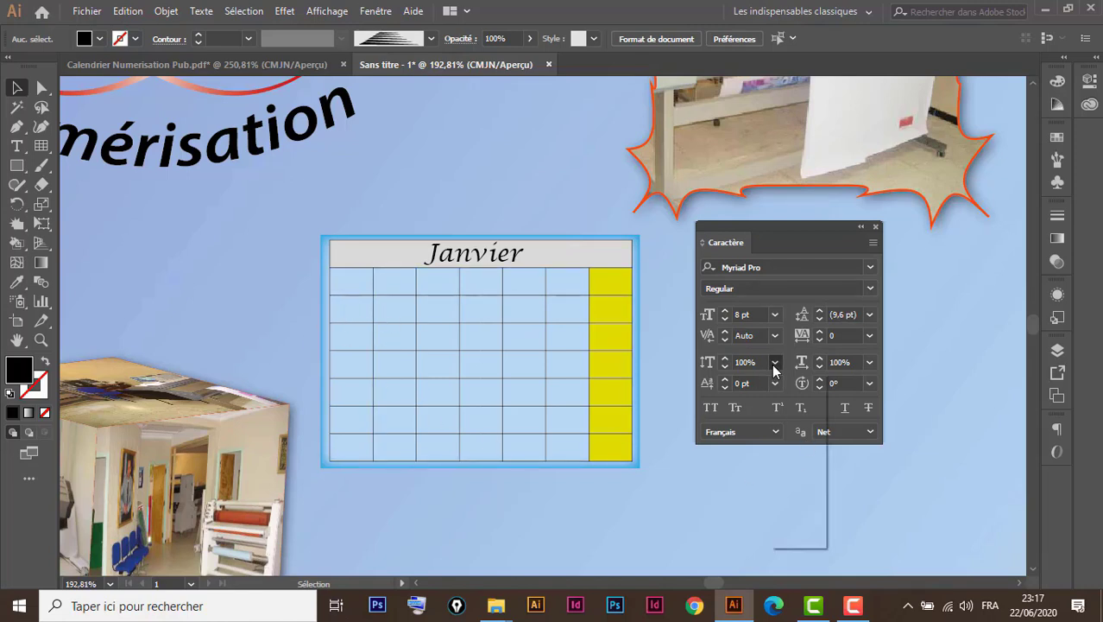
left_click(798, 431)
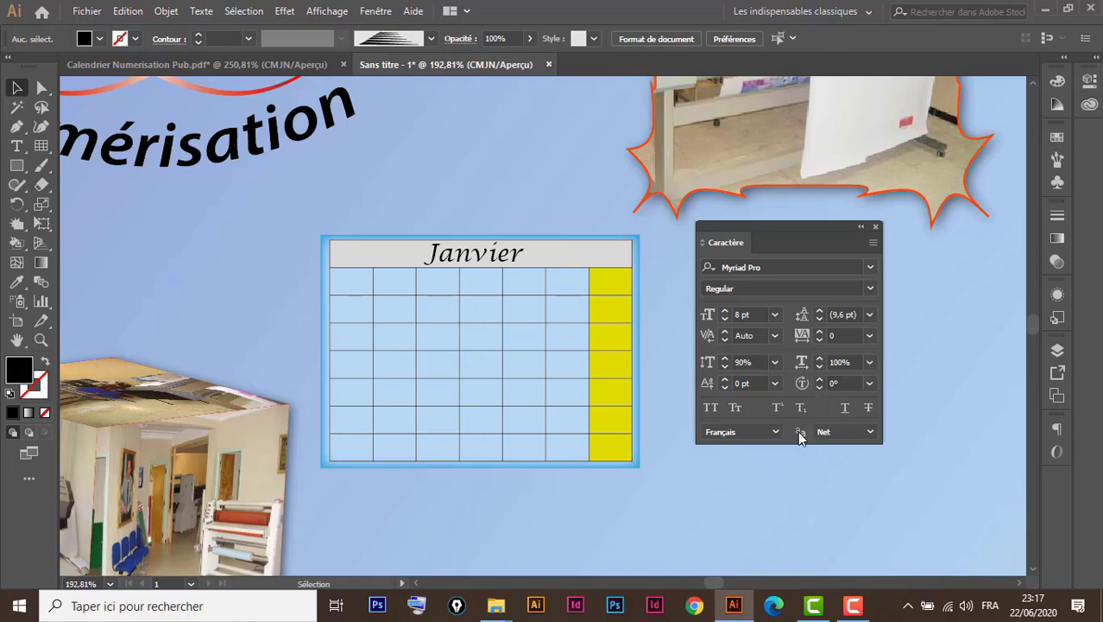
left_click(871, 364)
left_click(896, 434)
left_click_drag(798, 235, 924, 261)
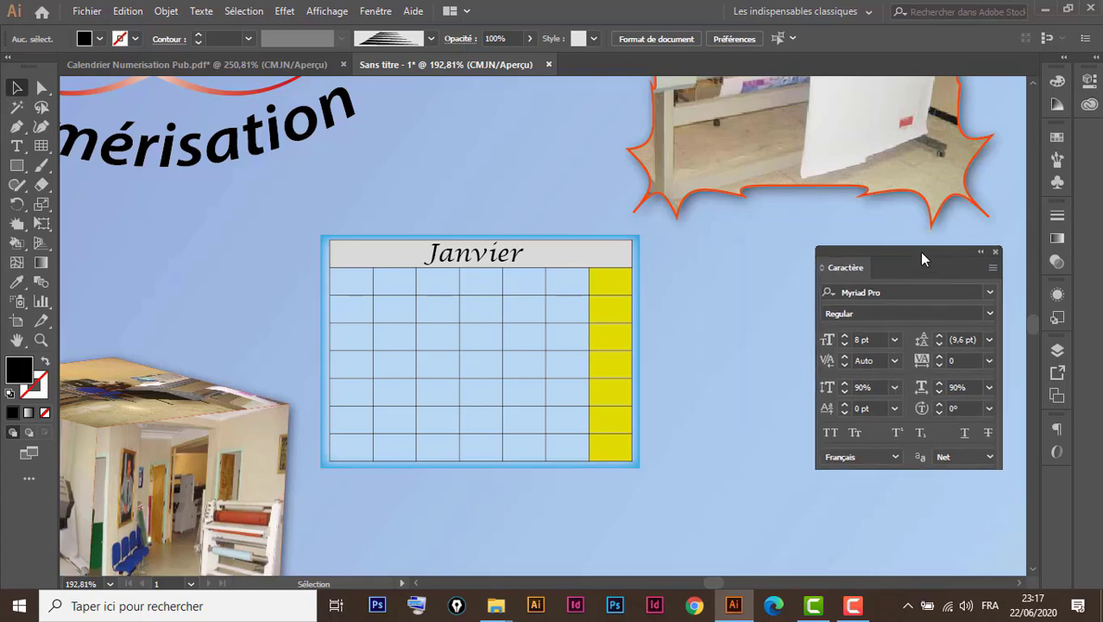
Draw a text area over the January grid and select its placeholder text.
left_click(15, 146)
left_click_drag(332, 269, 632, 458)
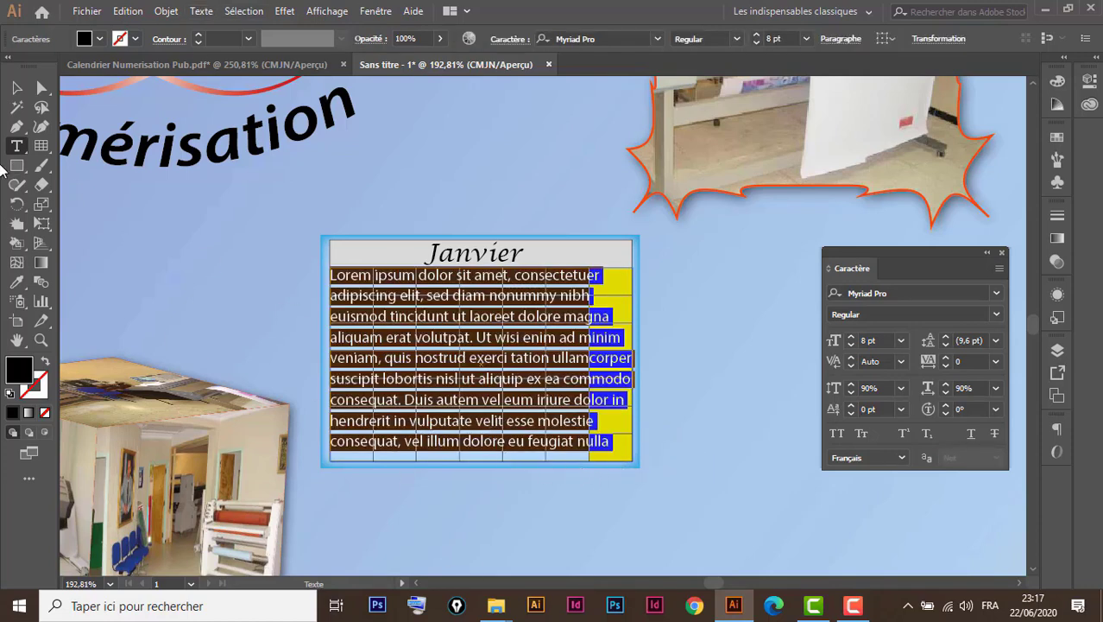
left_click(17, 87)
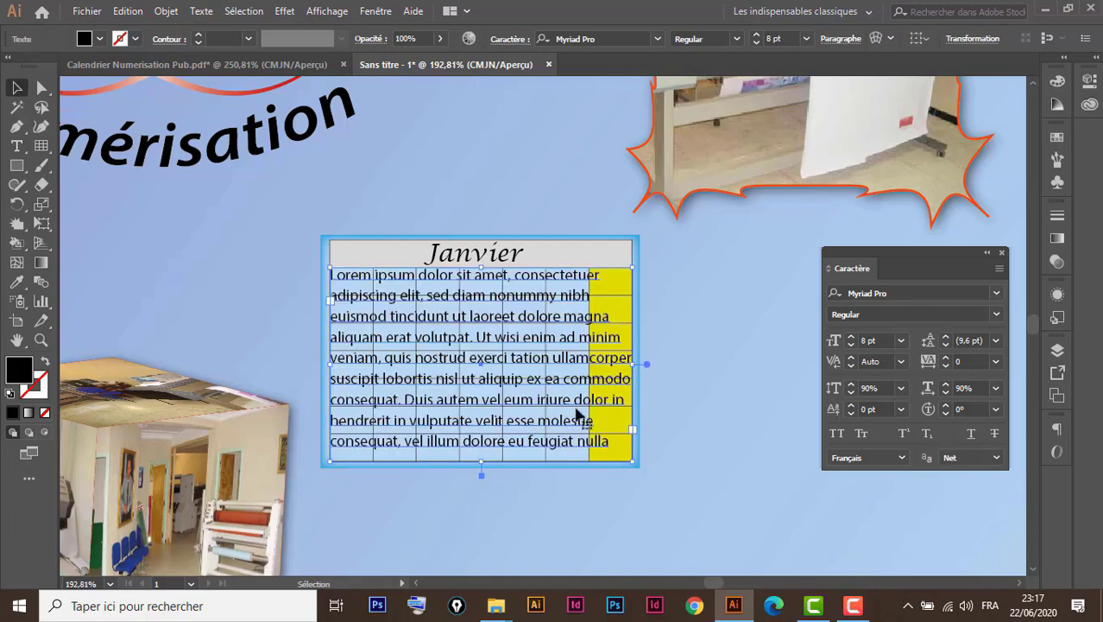
left_click_drag(678, 384, 543, 361)
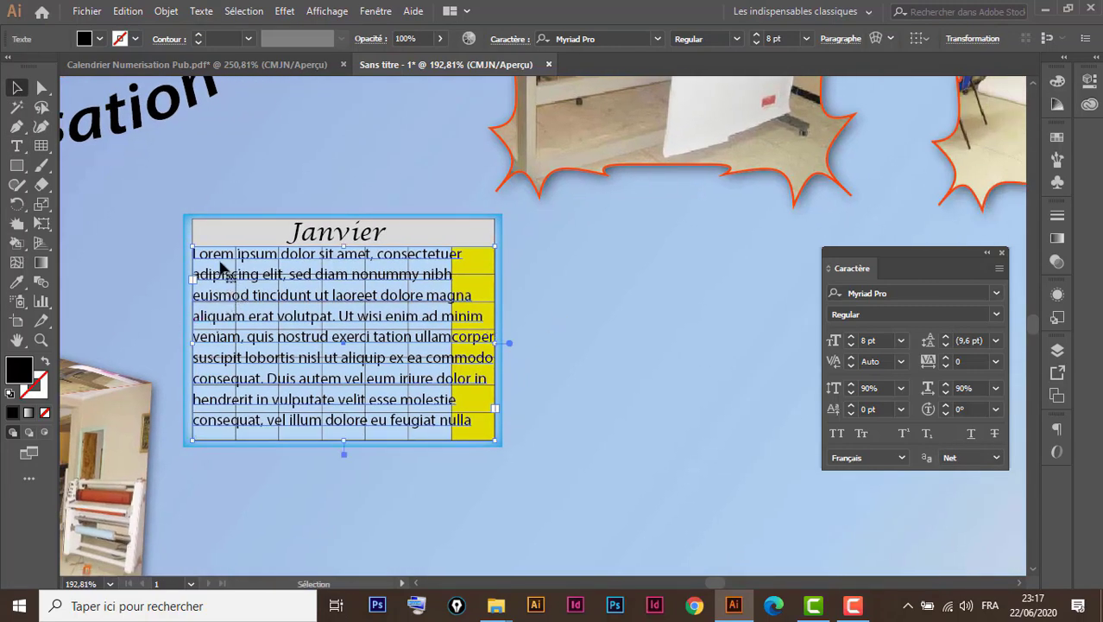
double_click(208, 254)
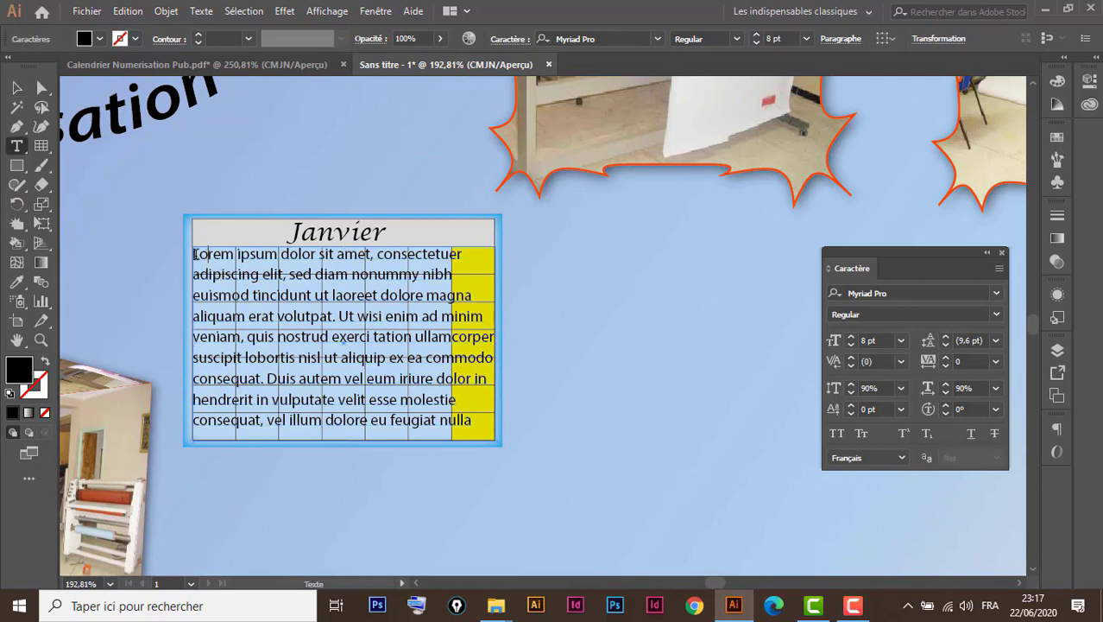
mouse_move(196, 254)
left_mouse_down()
mouse_move(345, 295)
mouse_move(479, 434)
left_mouse_up()
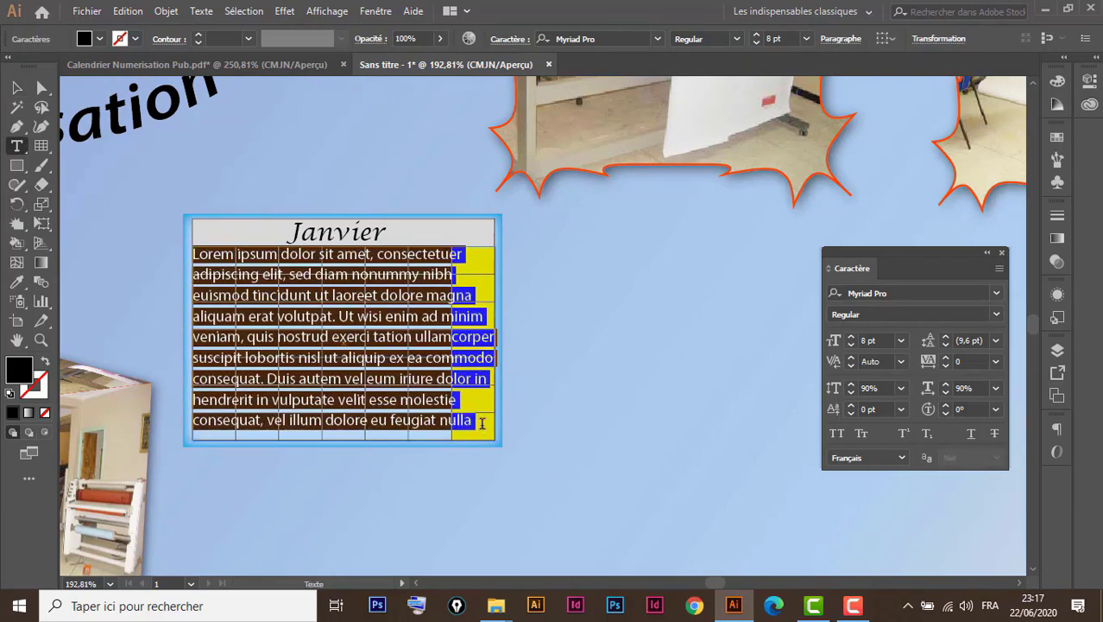
Delete the selected placeholder text and select the January text frame.
key("Delete")
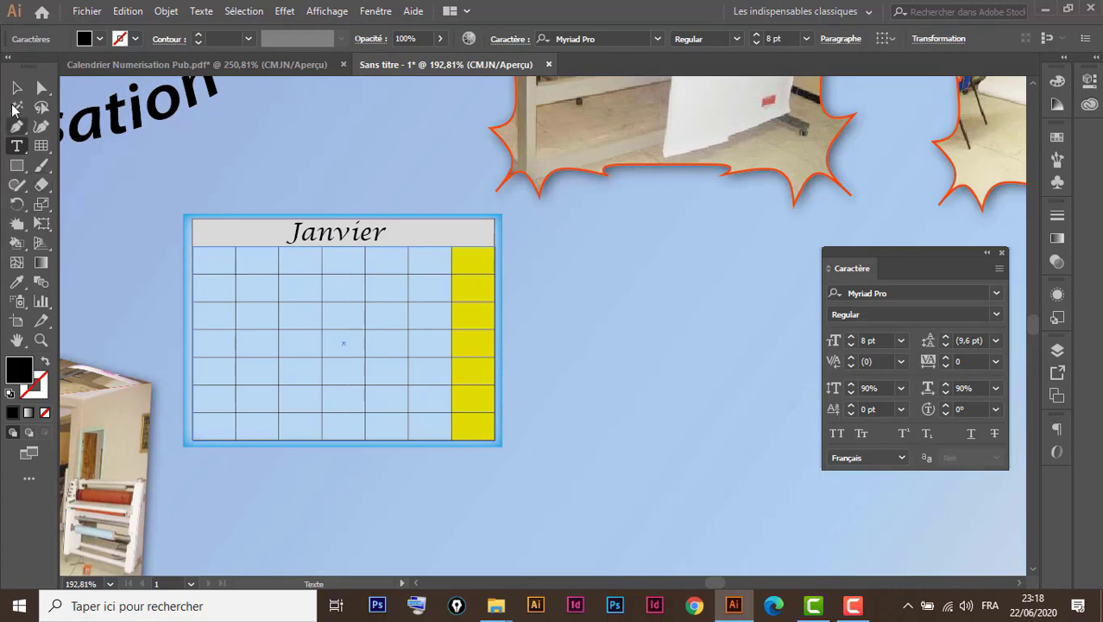
left_click(16, 87)
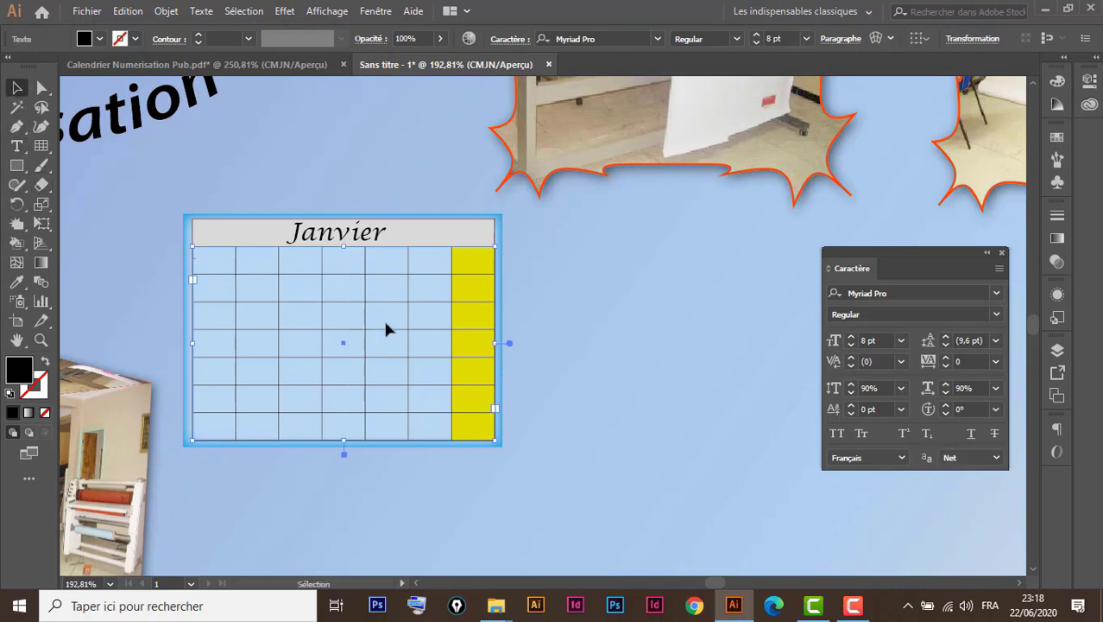
left_click(265, 279)
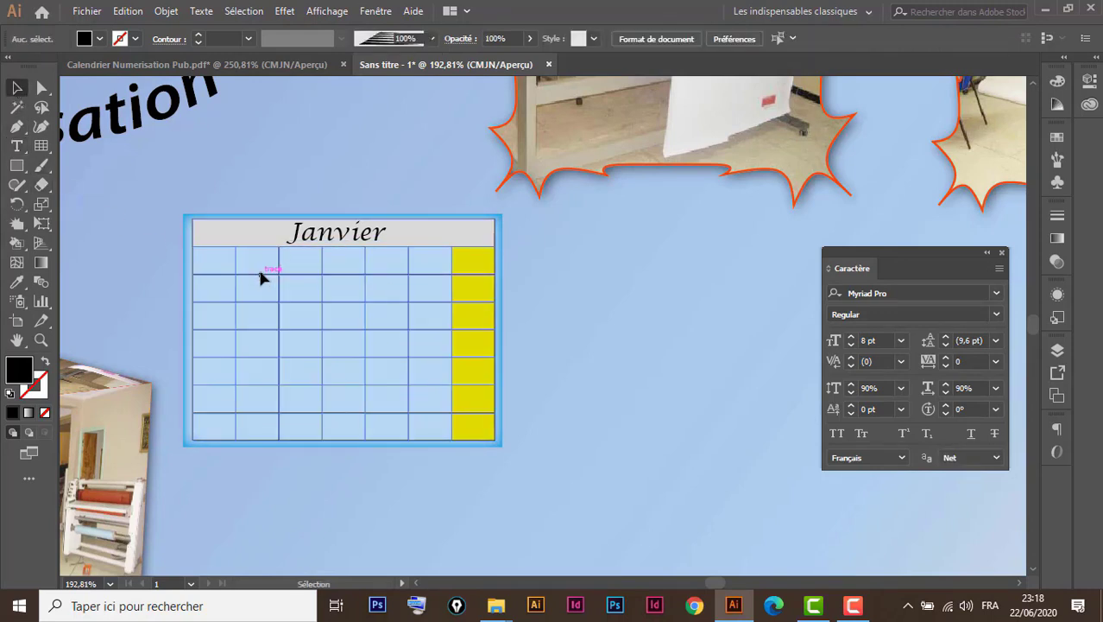
left_click(261, 278)
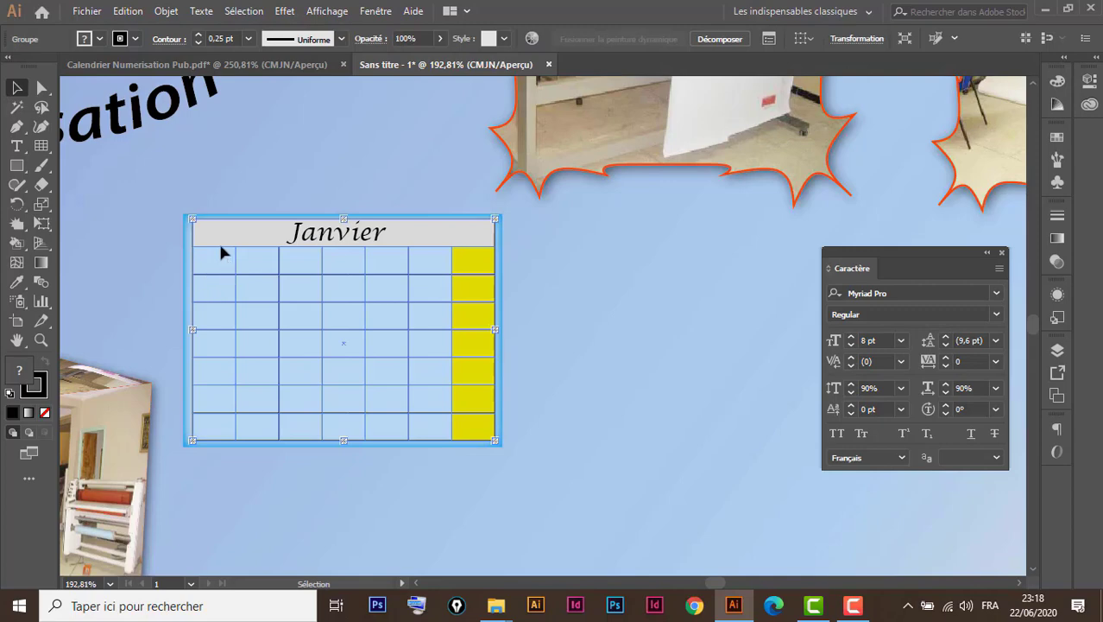
left_click(217, 273)
In Area Type Options with preview on, set 7 rows with a 0 cm row gutter.
left_click(201, 11)
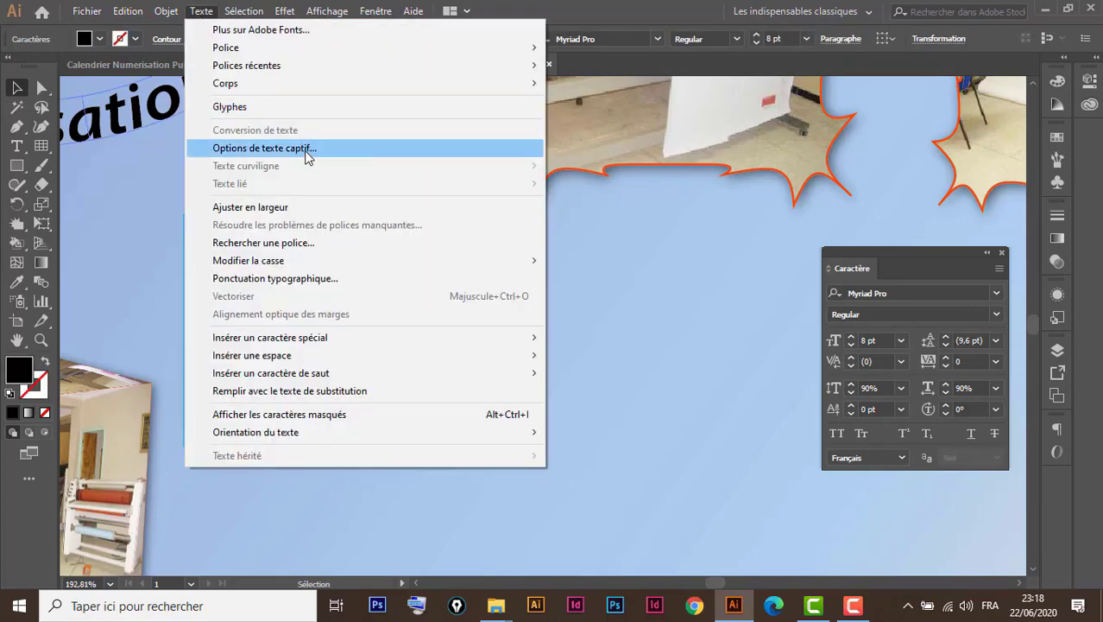
left_click(304, 148)
left_click_drag(922, 104, 771, 138)
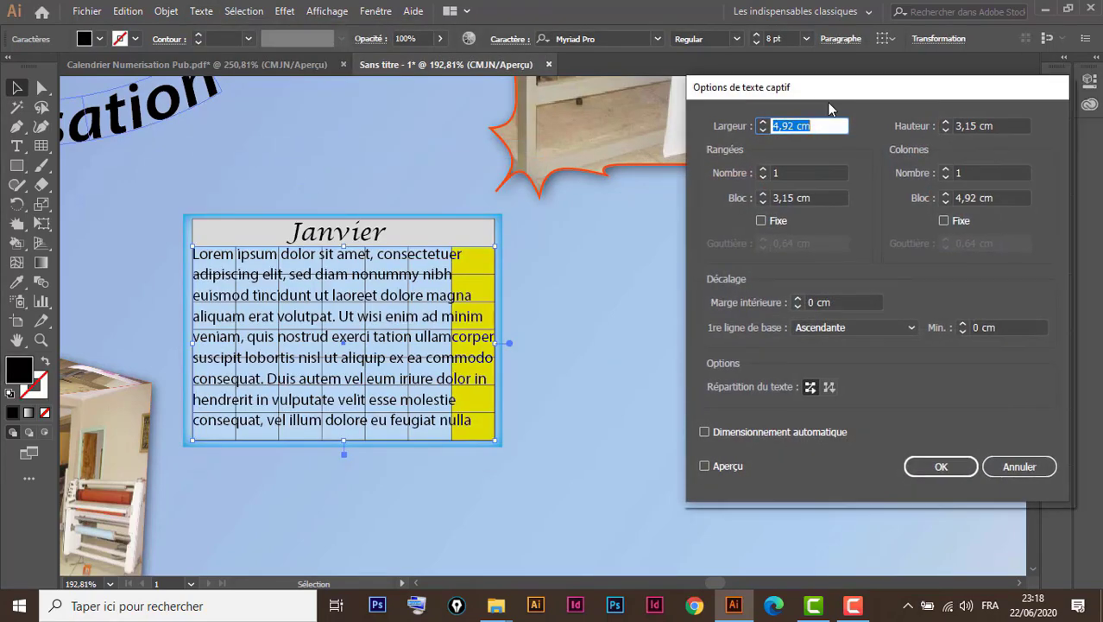
left_click(575, 494)
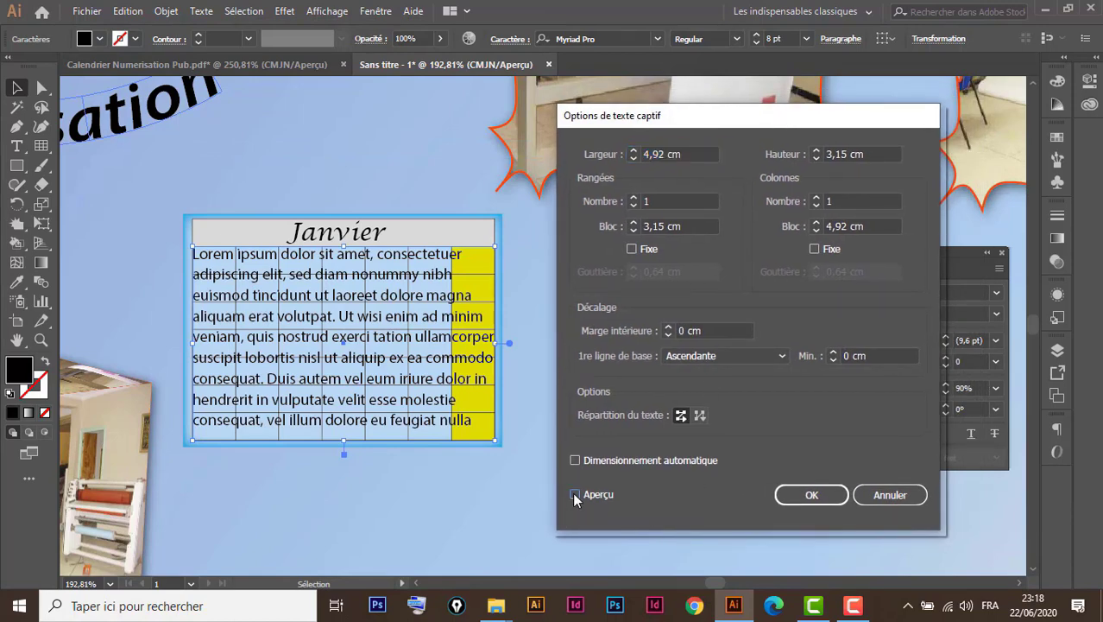
left_click(634, 197)
left_click(634, 197)
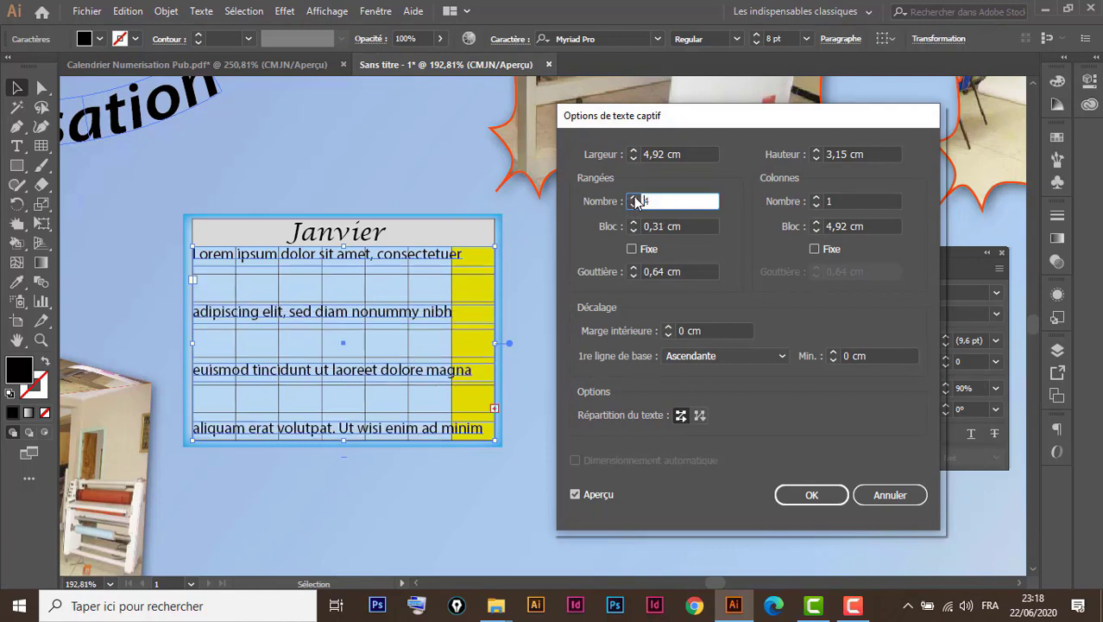
left_click(634, 198)
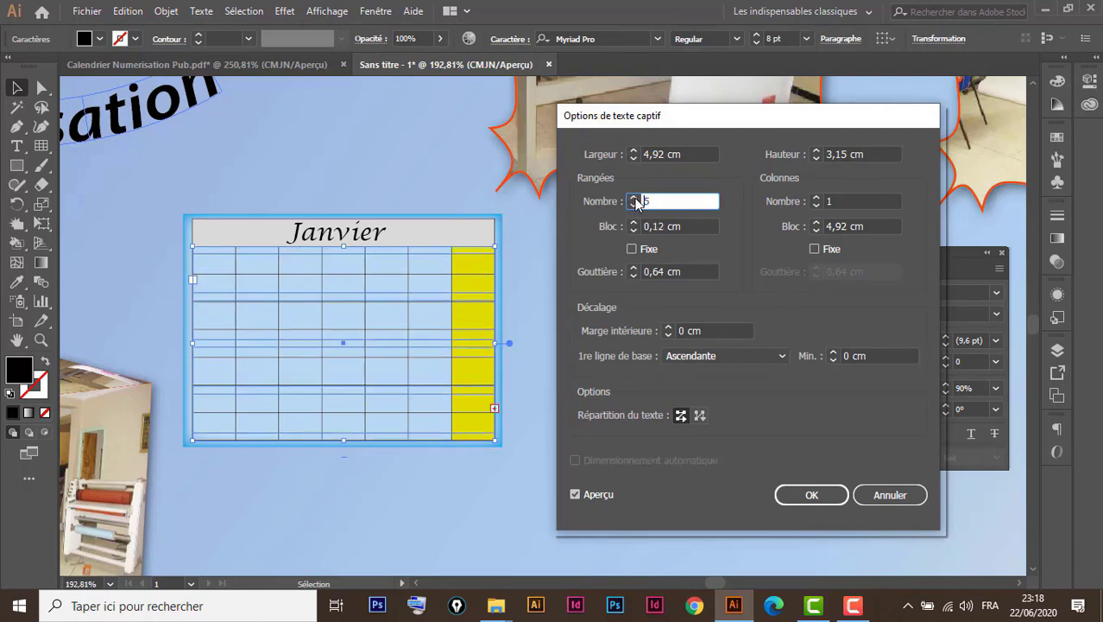
left_click(634, 197)
left_click(634, 198)
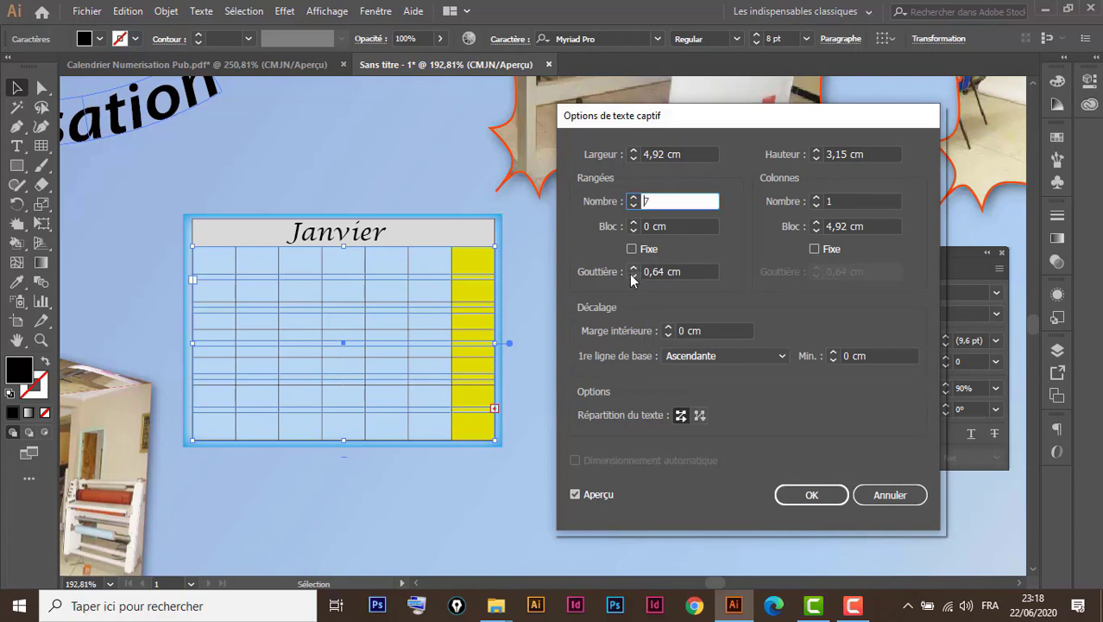
left_click(634, 275)
left_click(633, 274)
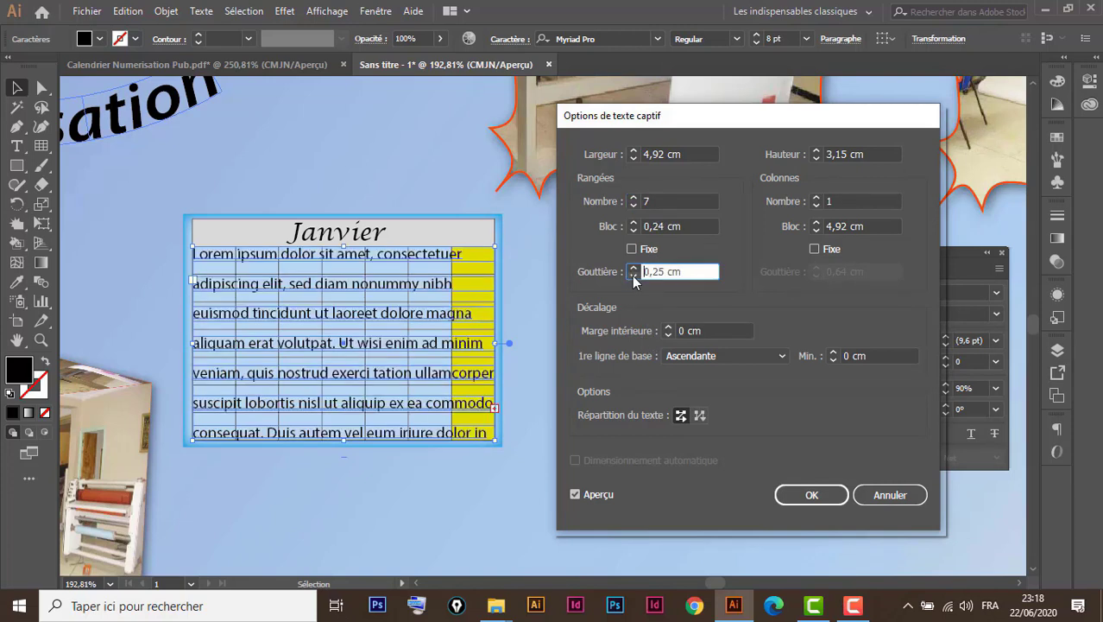
left_click(633, 275)
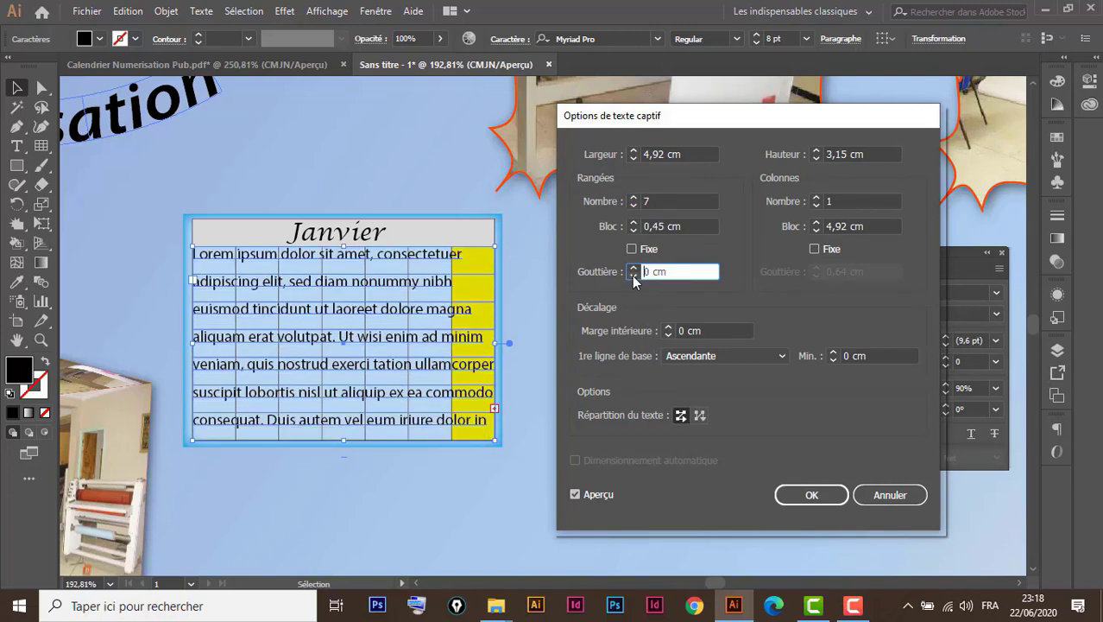
Set 7 columns with a 0 cm column gutter and apply the area type options.
left_click(816, 197)
left_click(816, 196)
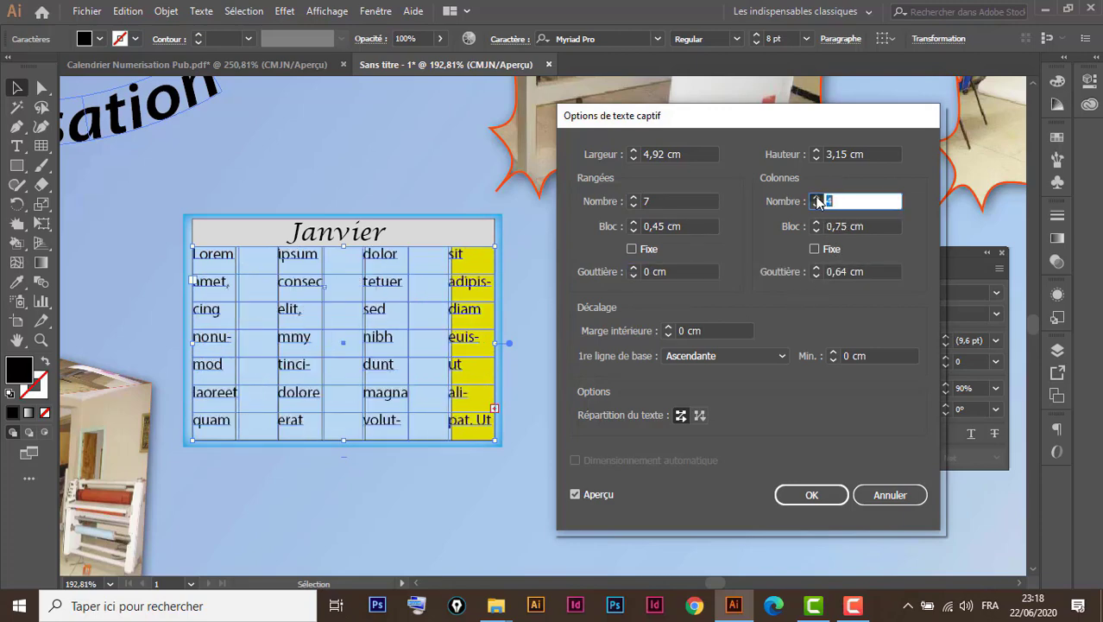
left_click(816, 196)
type("7")
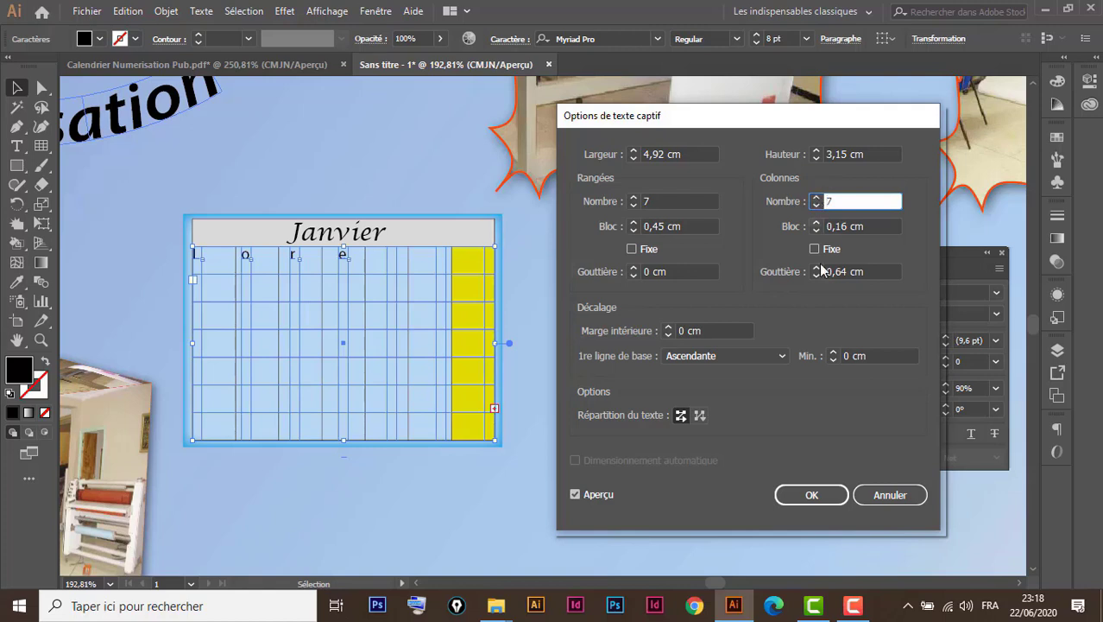
left_click(815, 276)
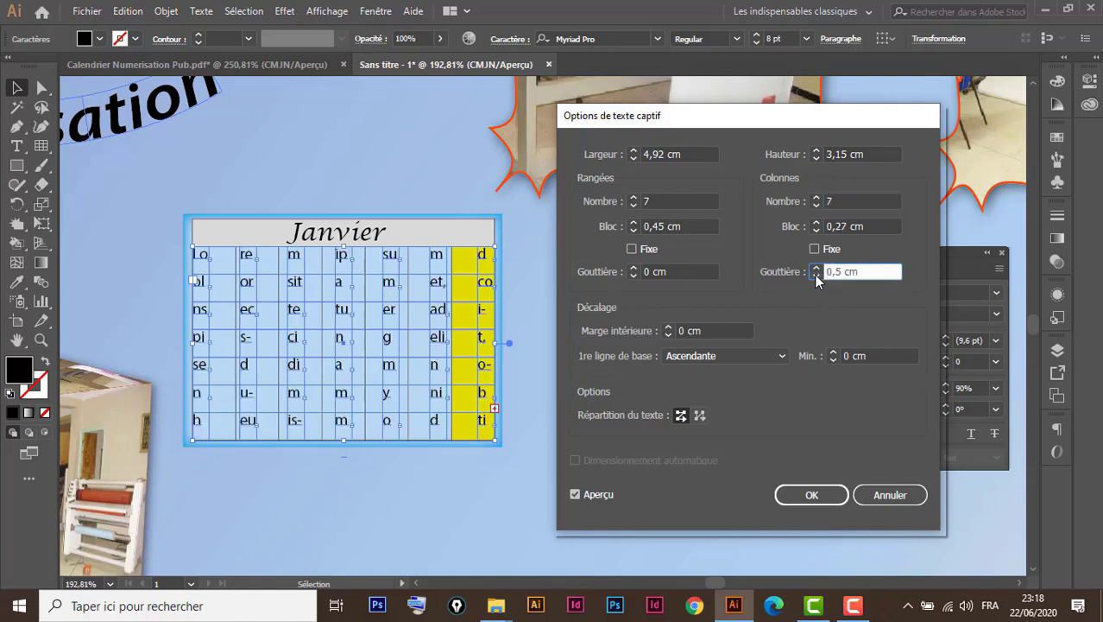
left_click(816, 275)
left_click(815, 274)
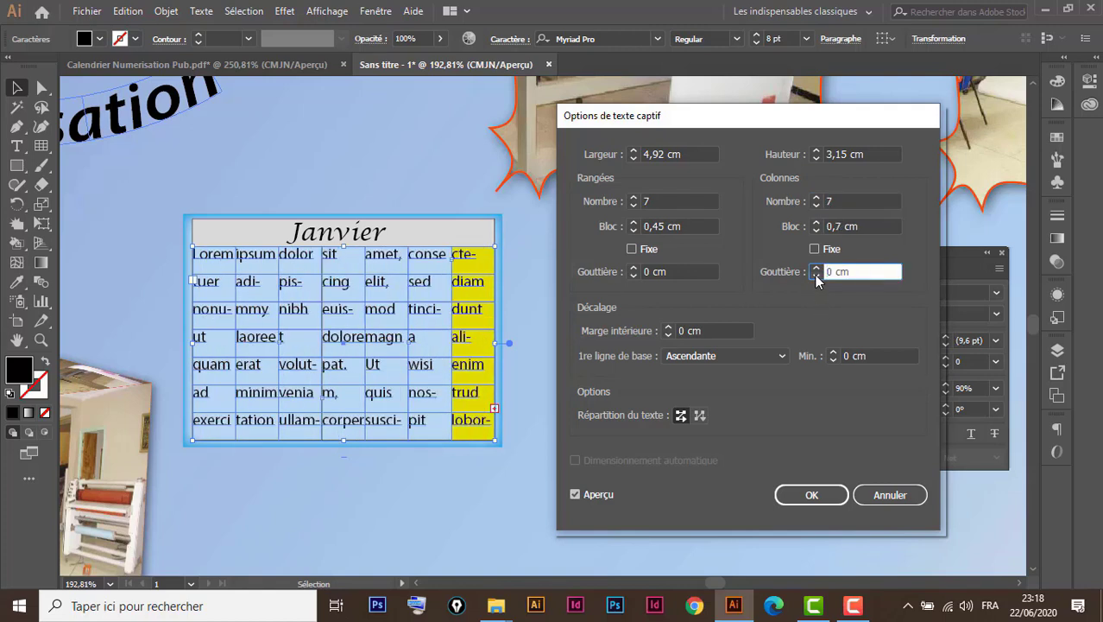
left_click(812, 496)
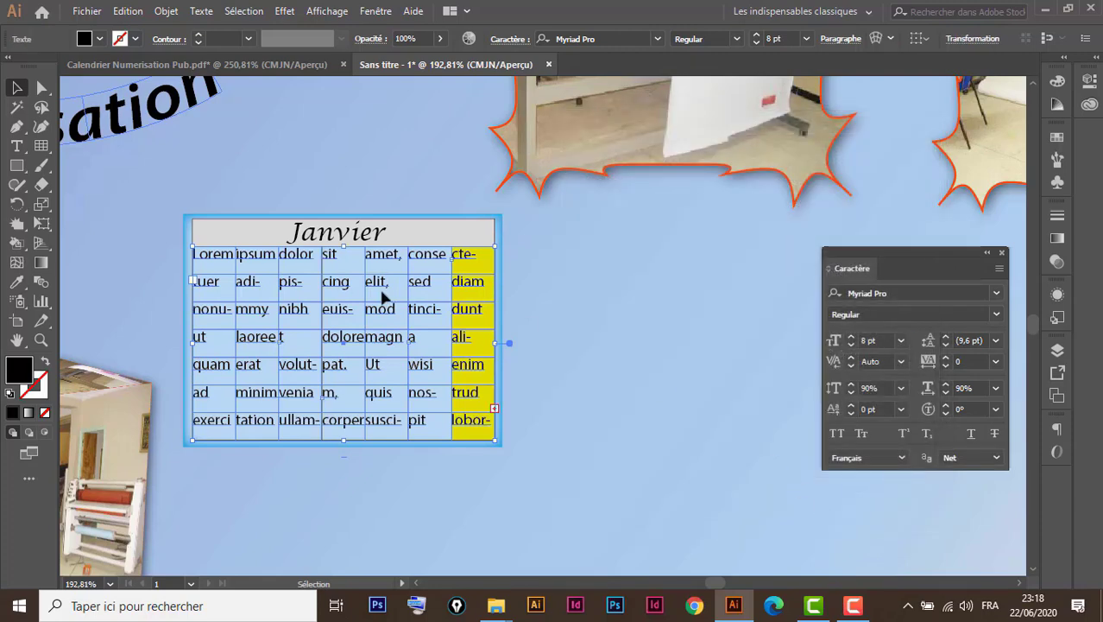
Clear the placeholder text and enter weekday initials L M M J V S D and dates 1–31.
double_click(231, 261)
key("ctrl+a")
key("Delete")
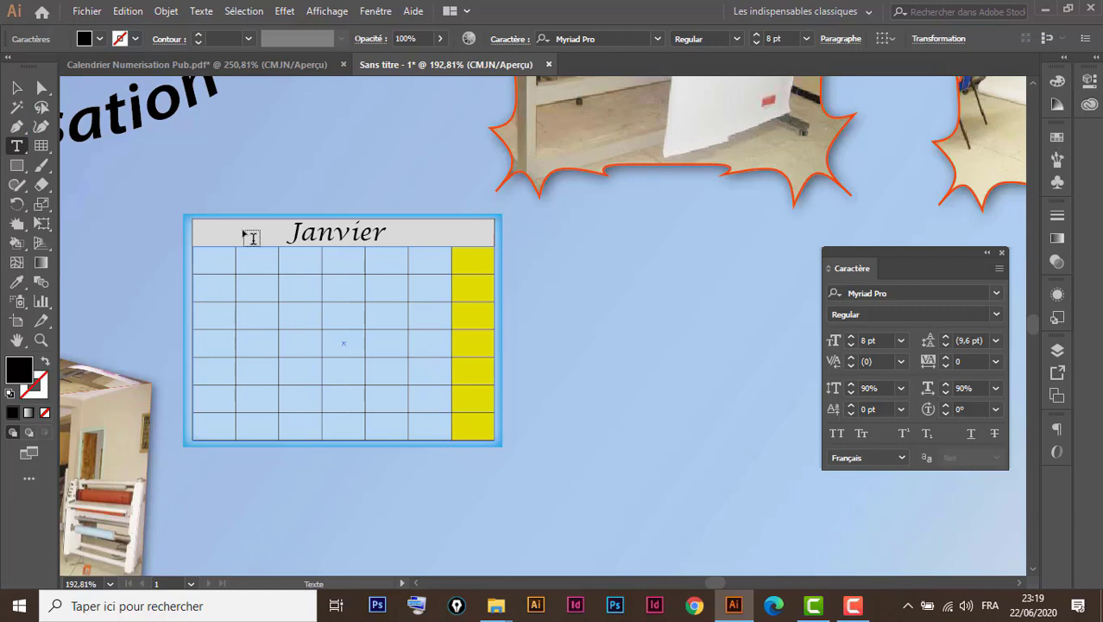
left_click(16, 87)
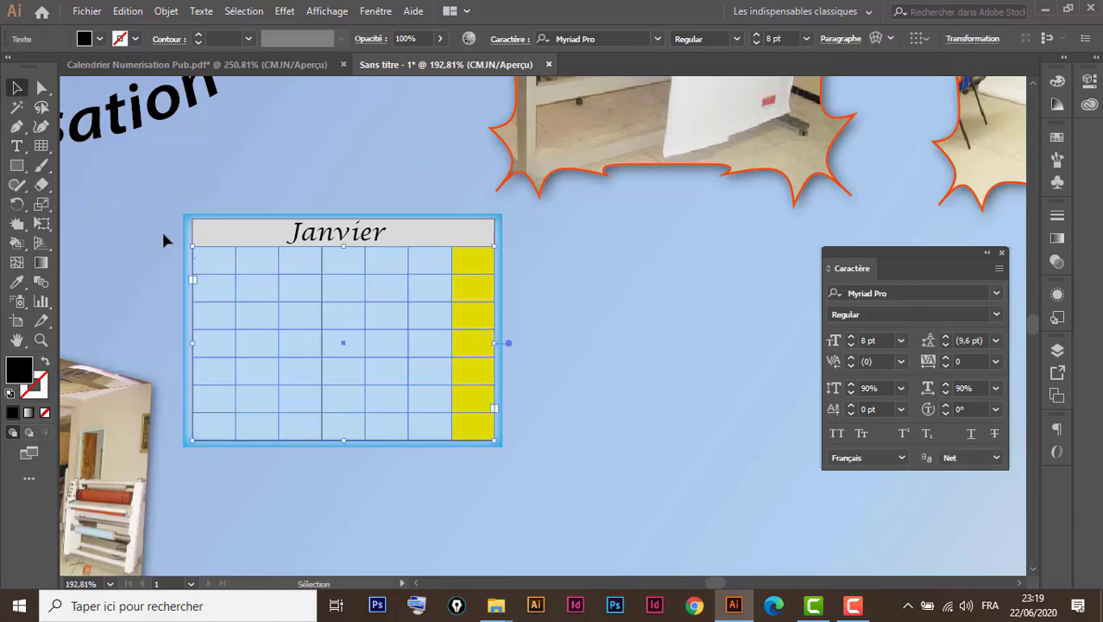
key("t")
left_click(211, 265)
type("L")
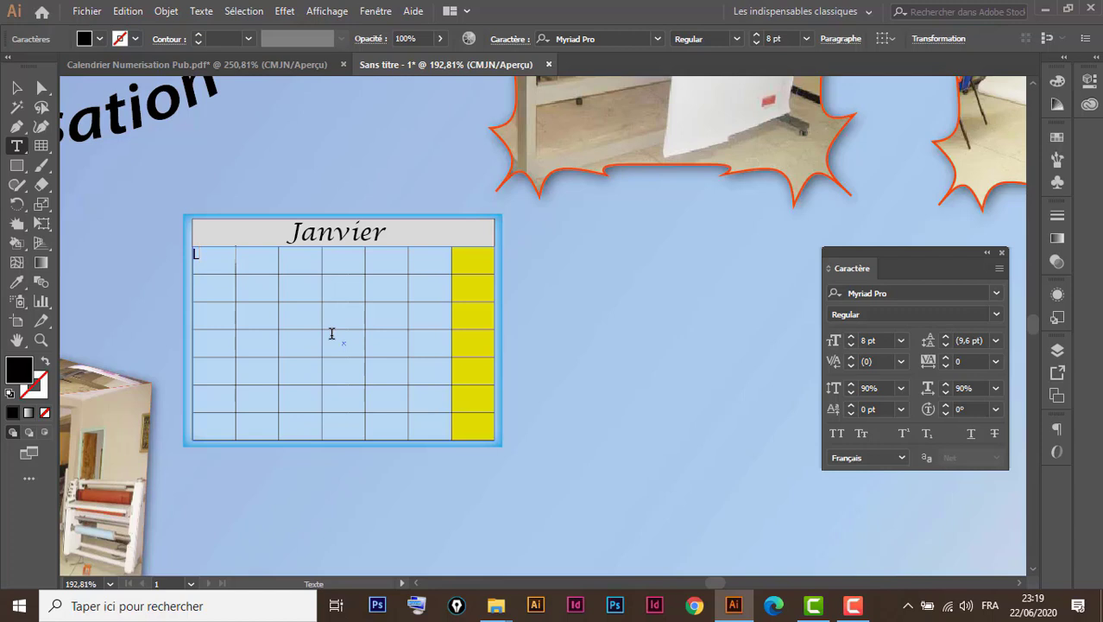
type("MM")
type("V")
type("D")
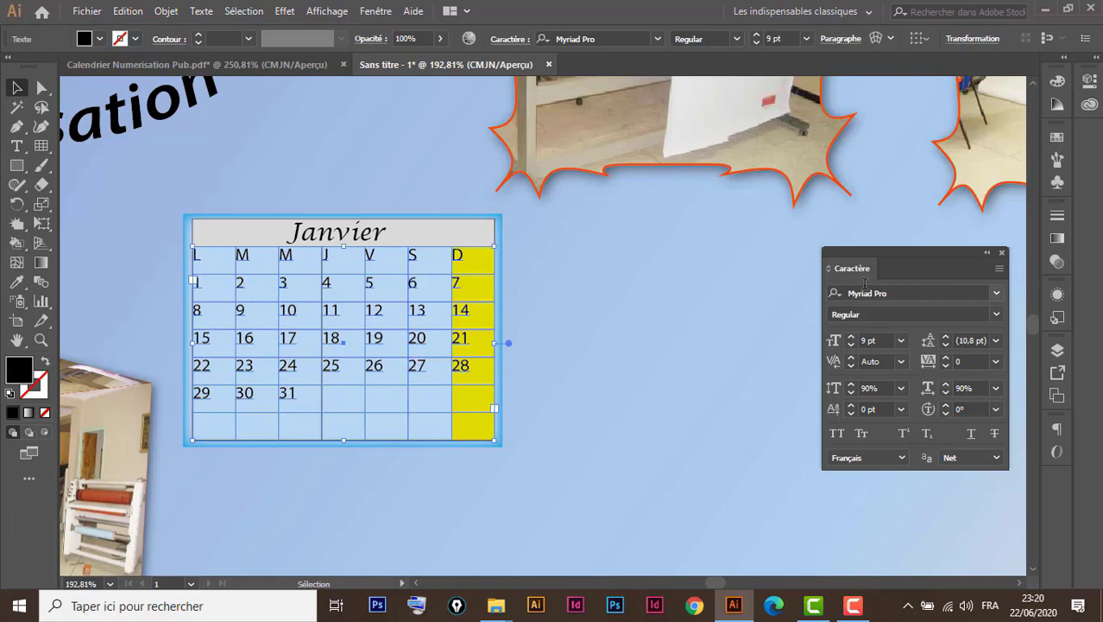
Float the Paragraph panel beside the Character panel and give the calendar text a 6 pt left indent.
left_click(1057, 429)
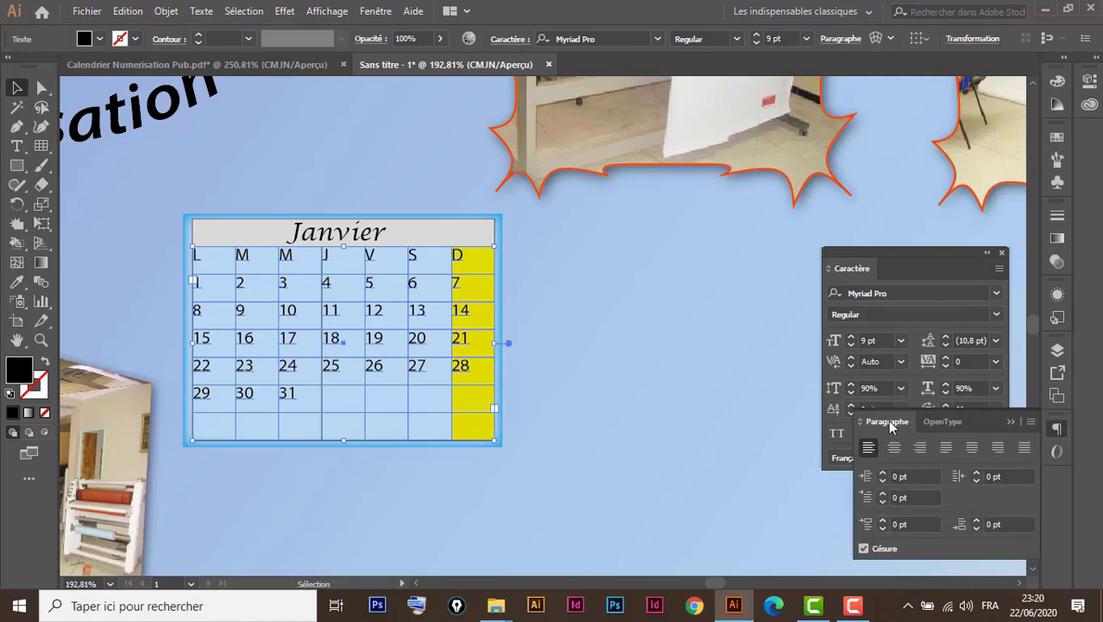
left_click_drag(887, 421, 621, 235)
left_click(941, 422)
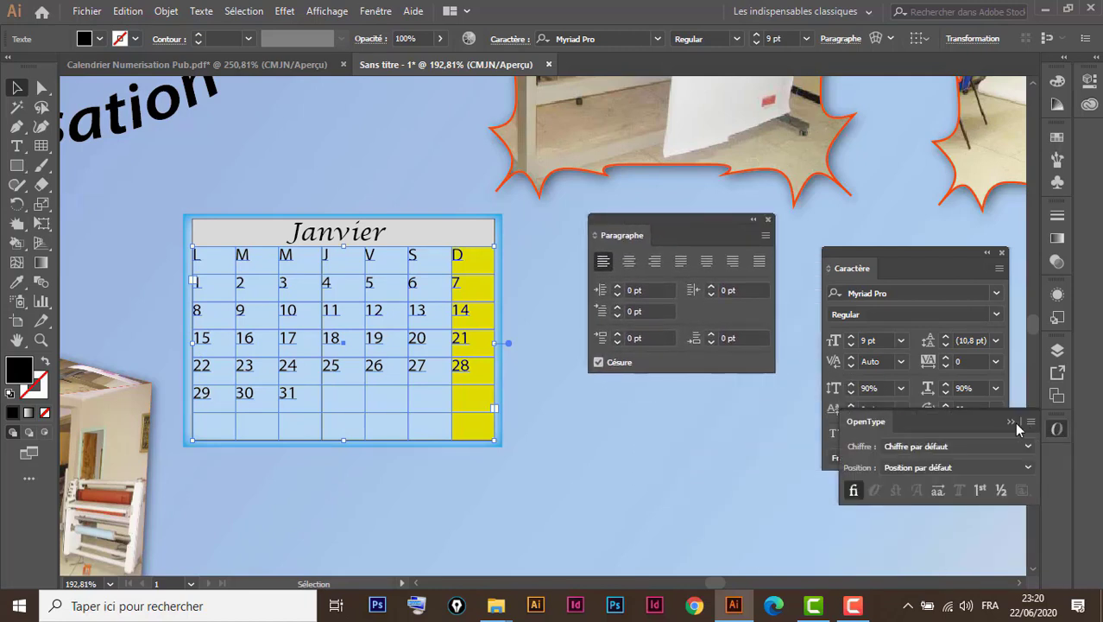
left_click(1012, 421)
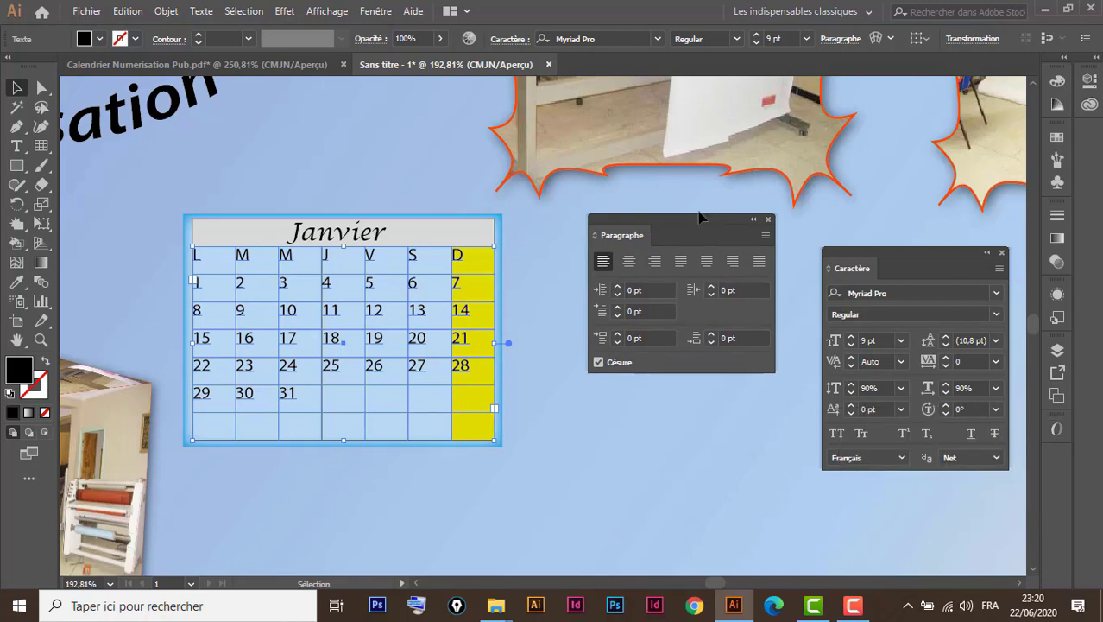
left_click_drag(680, 221, 660, 237)
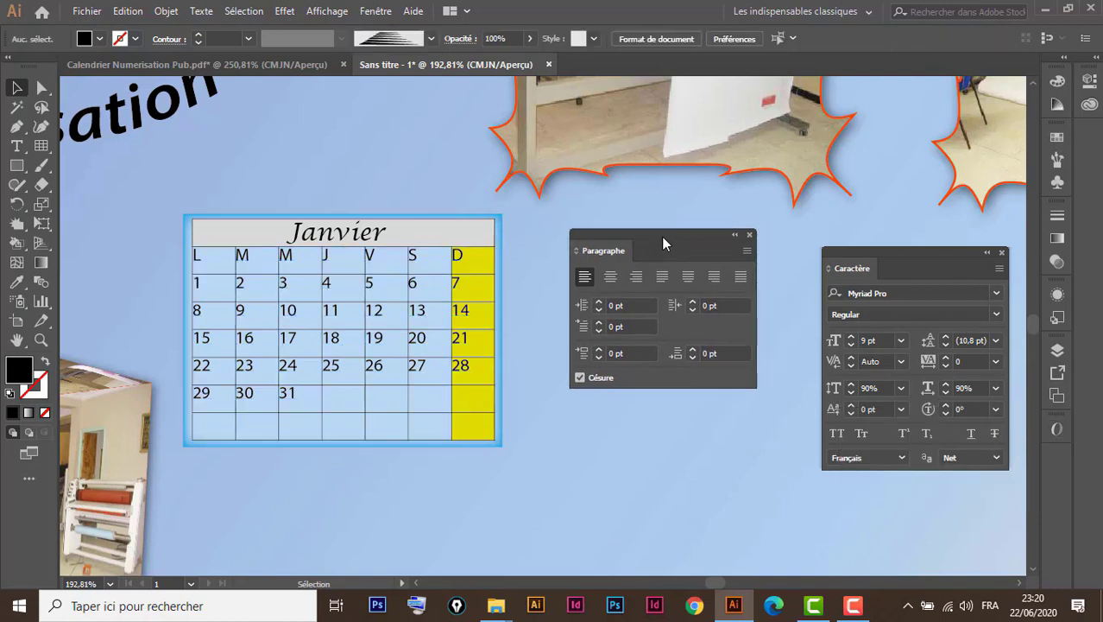
left_click(331, 288)
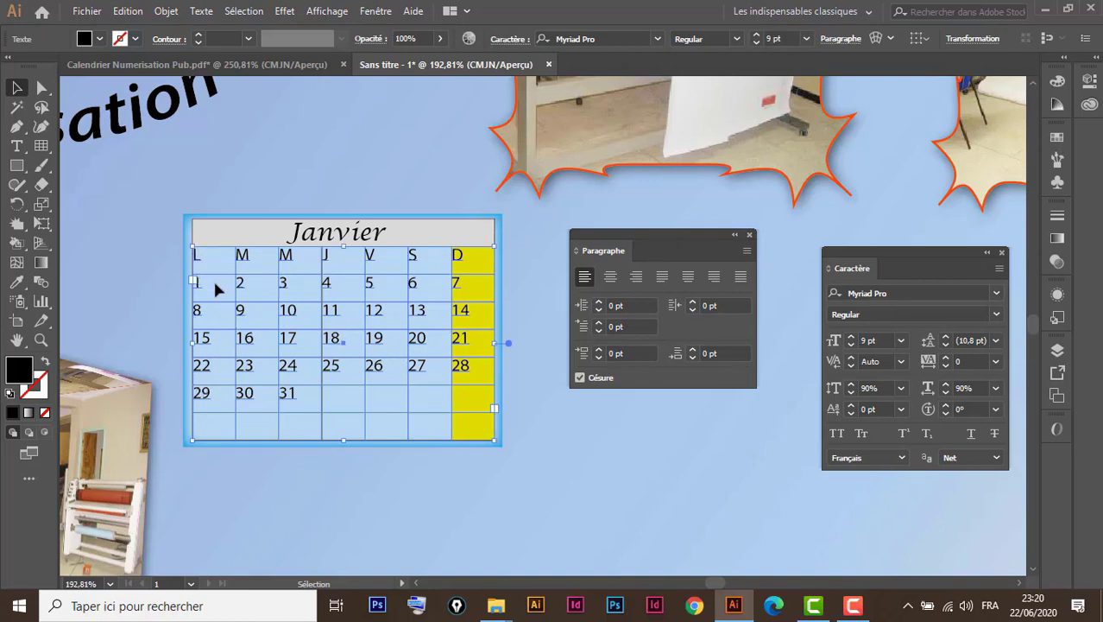
left_click(600, 302)
left_click(599, 301)
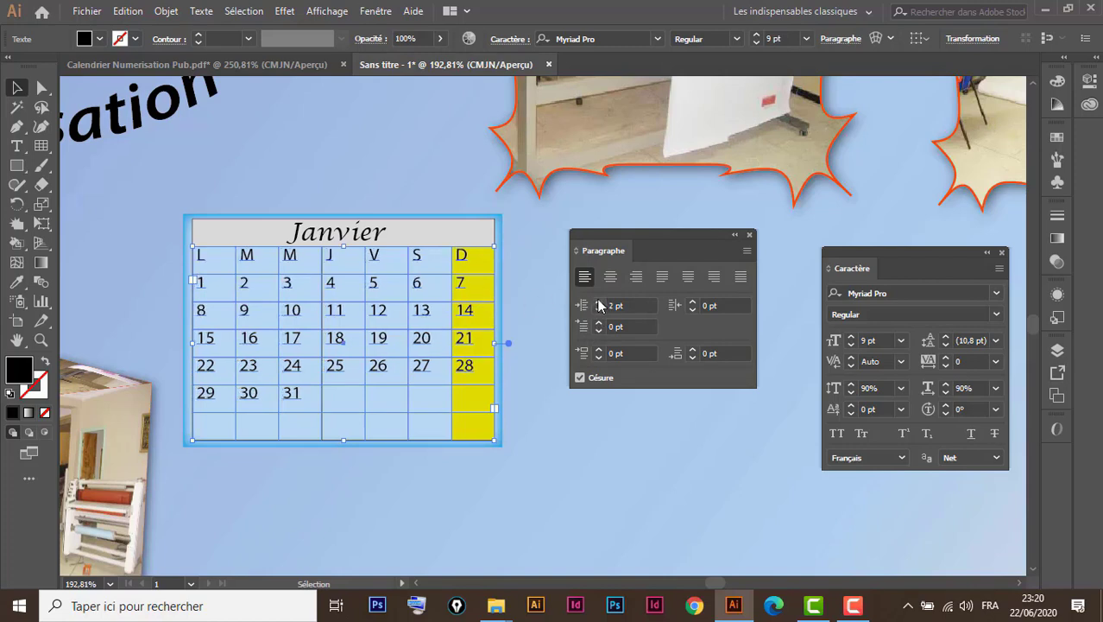
left_click(600, 302)
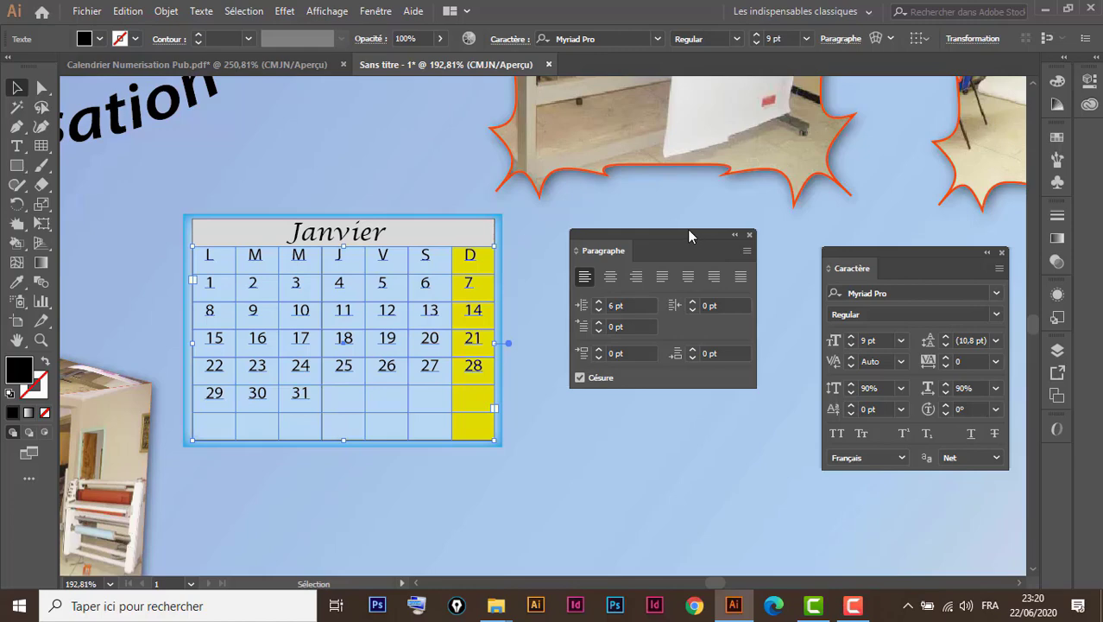
left_click_drag(697, 233, 762, 253)
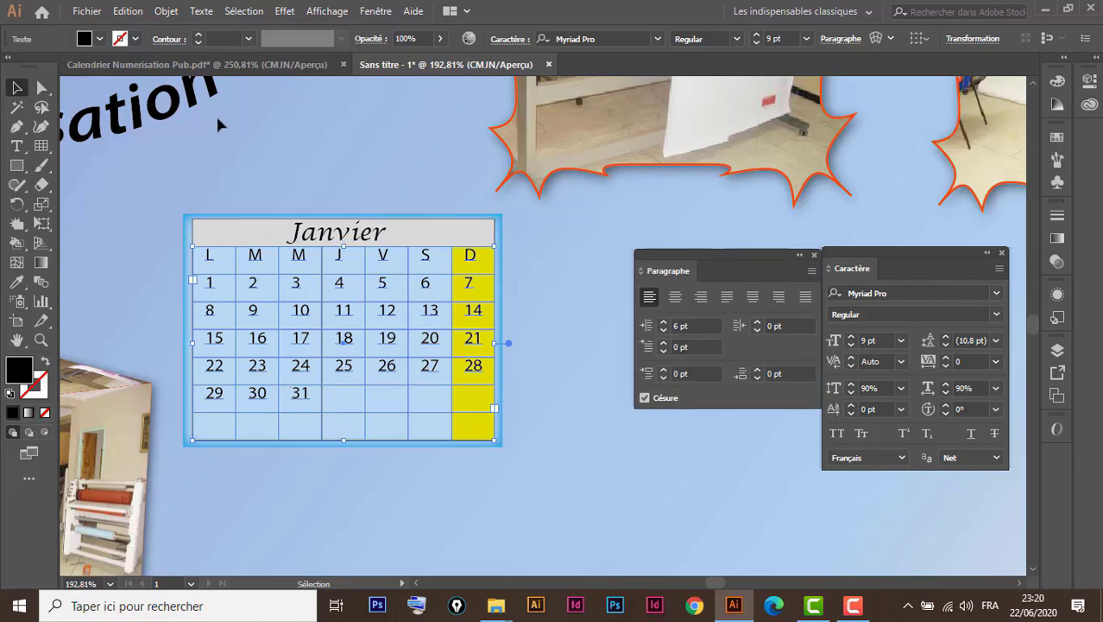
Set the area text's first baseline to Interligne, after briefly trying Hauteur de la zone Em.
left_click(206, 12)
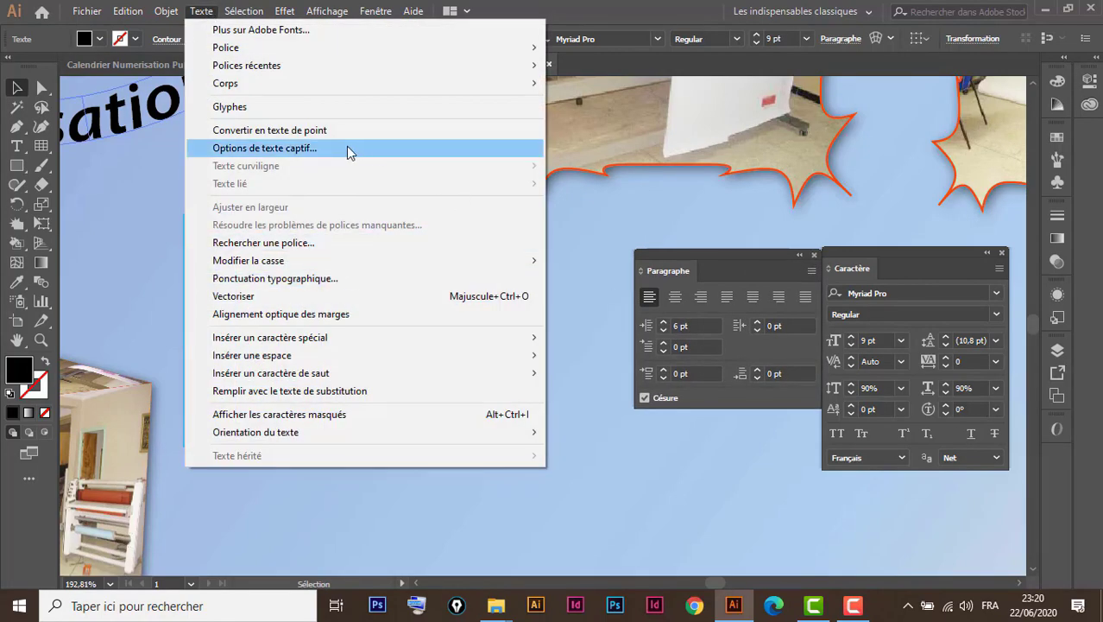
left_click(306, 148)
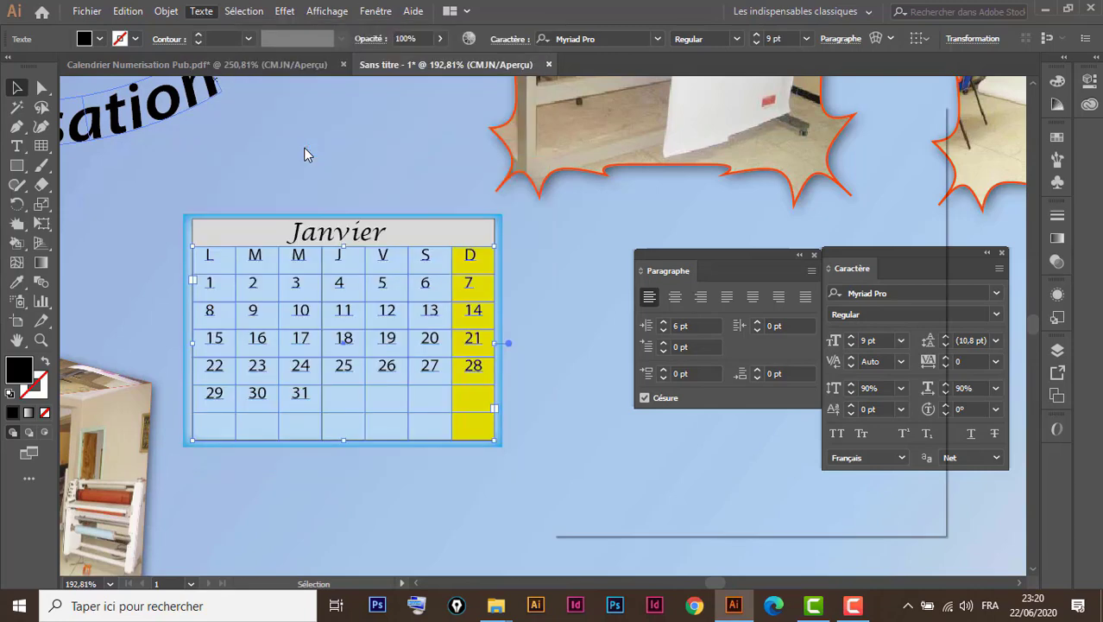
left_click(763, 356)
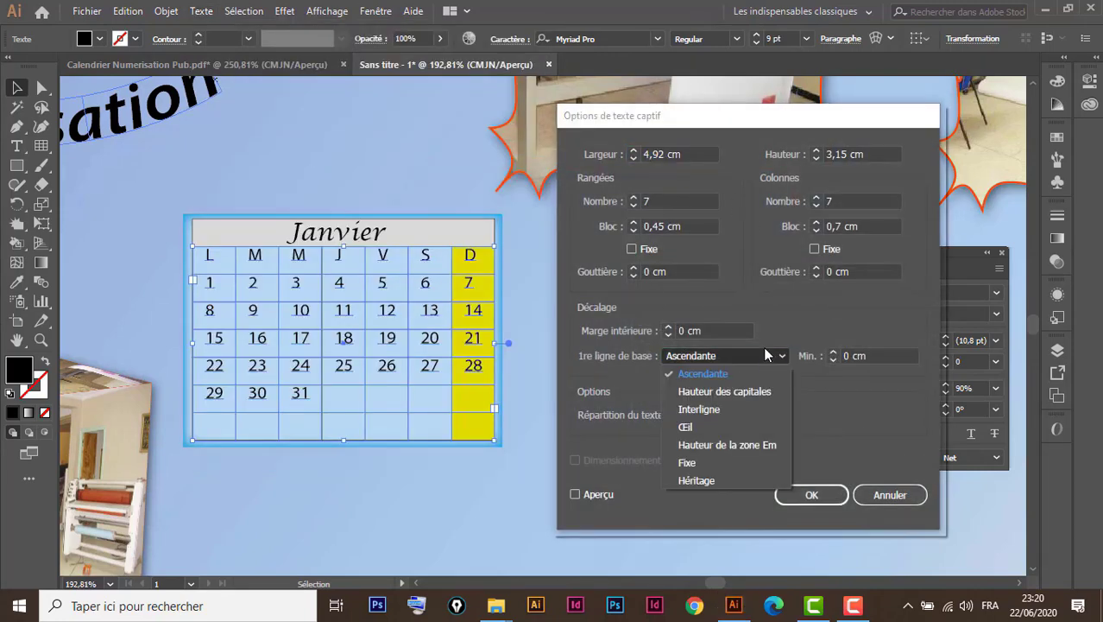
left_click(725, 407)
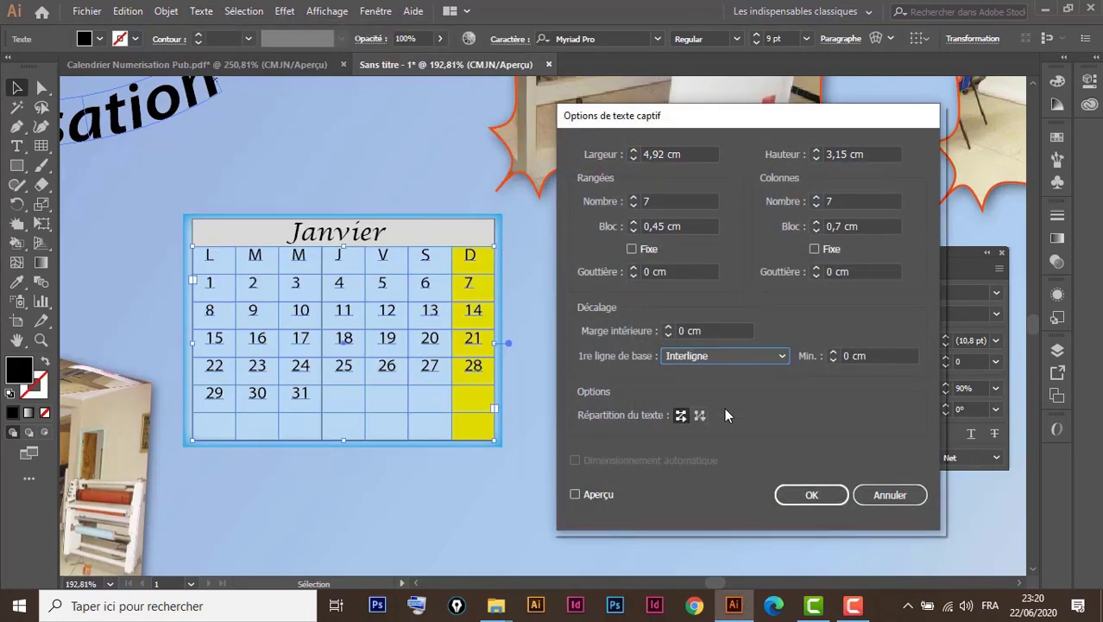
left_click(575, 495)
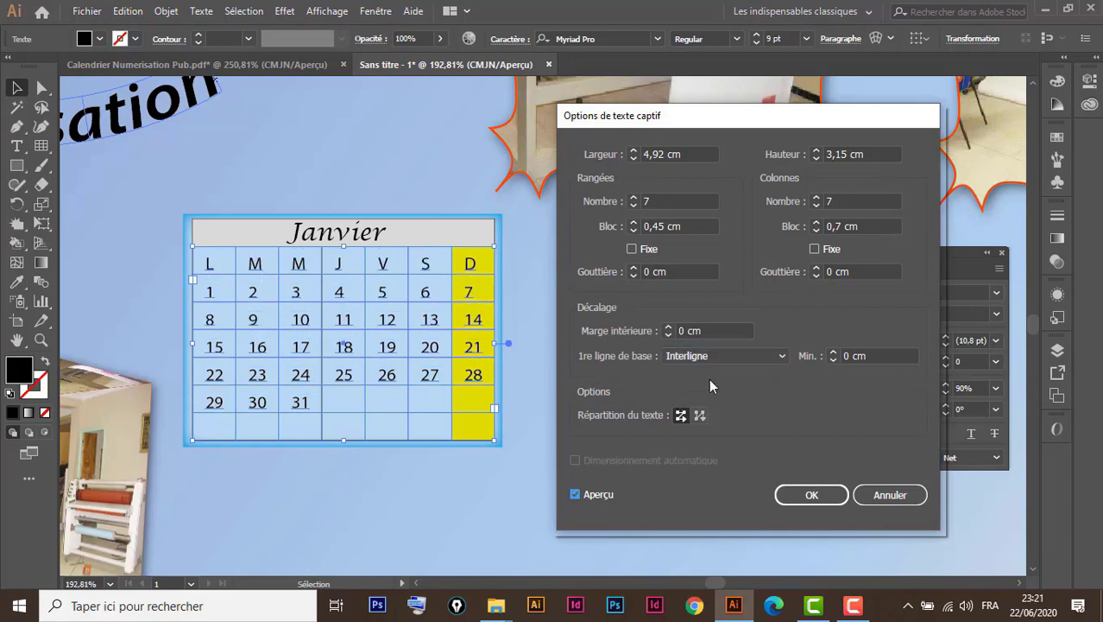
left_click(730, 356)
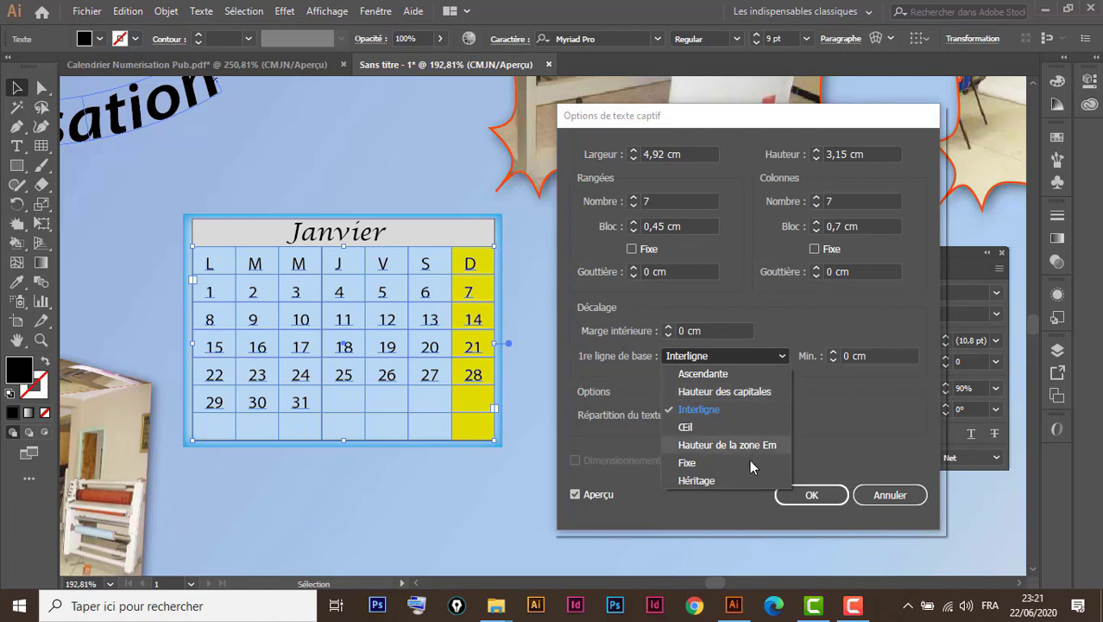
left_click(730, 444)
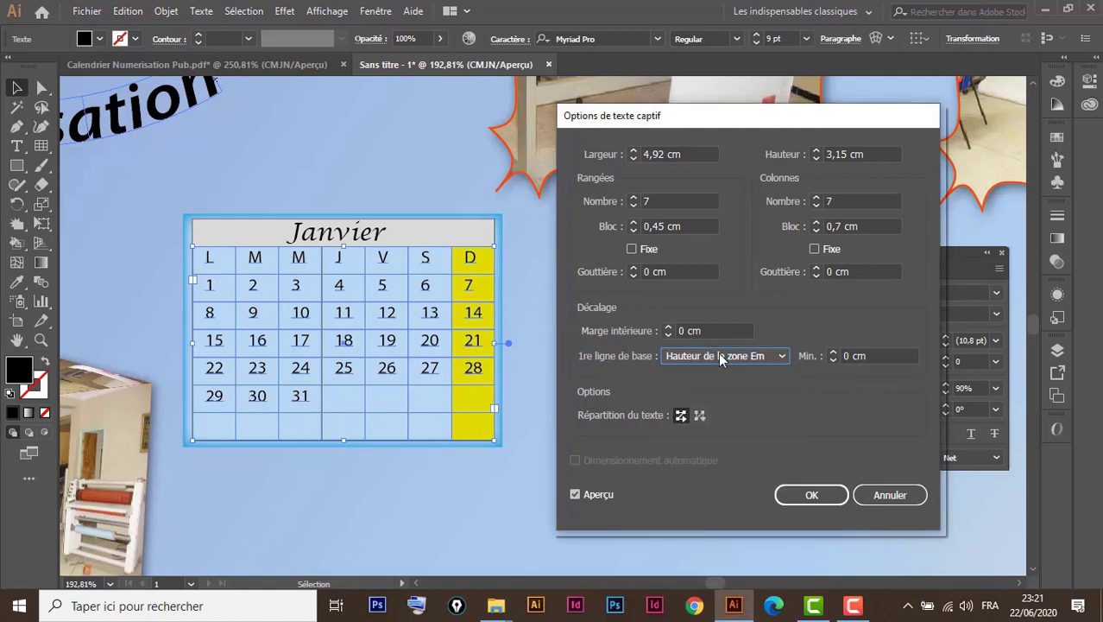
left_click(734, 357)
left_click(713, 408)
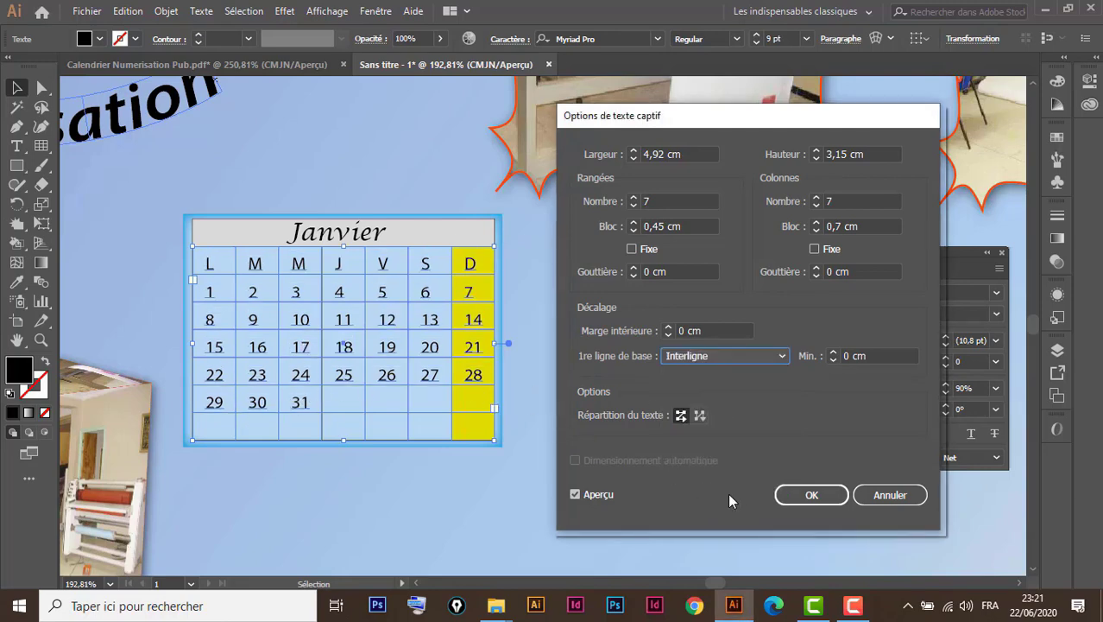
left_click(813, 496)
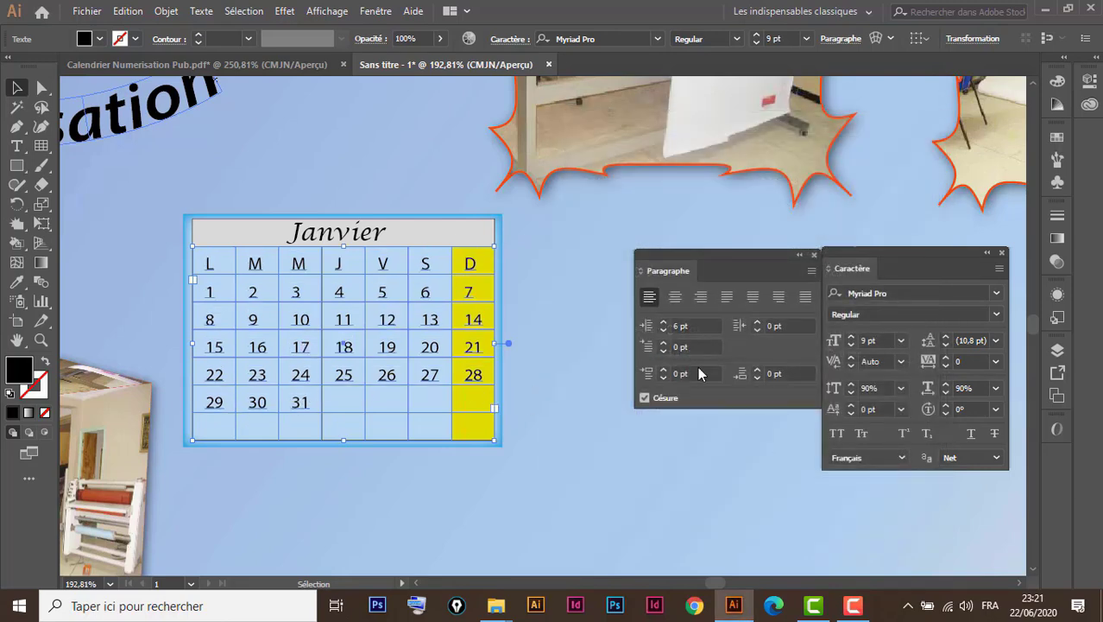
Make the weekday header L to D Semibold Italic and red, then close the swatches panel.
double_click(261, 270)
left_click_drag(208, 266, 493, 259)
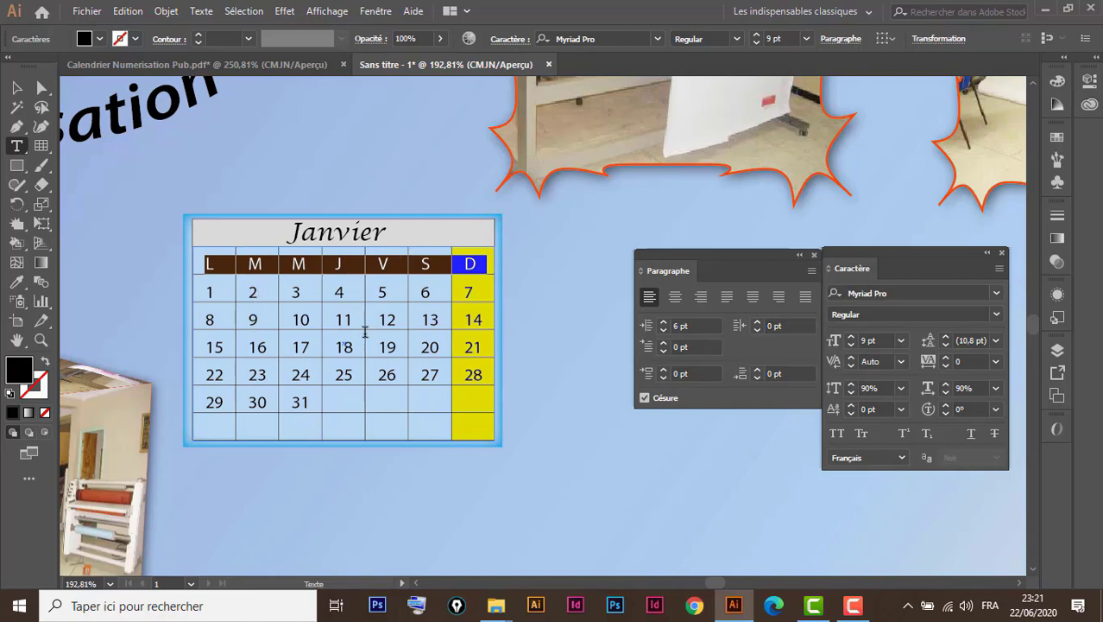
left_click(735, 40)
left_click(721, 181)
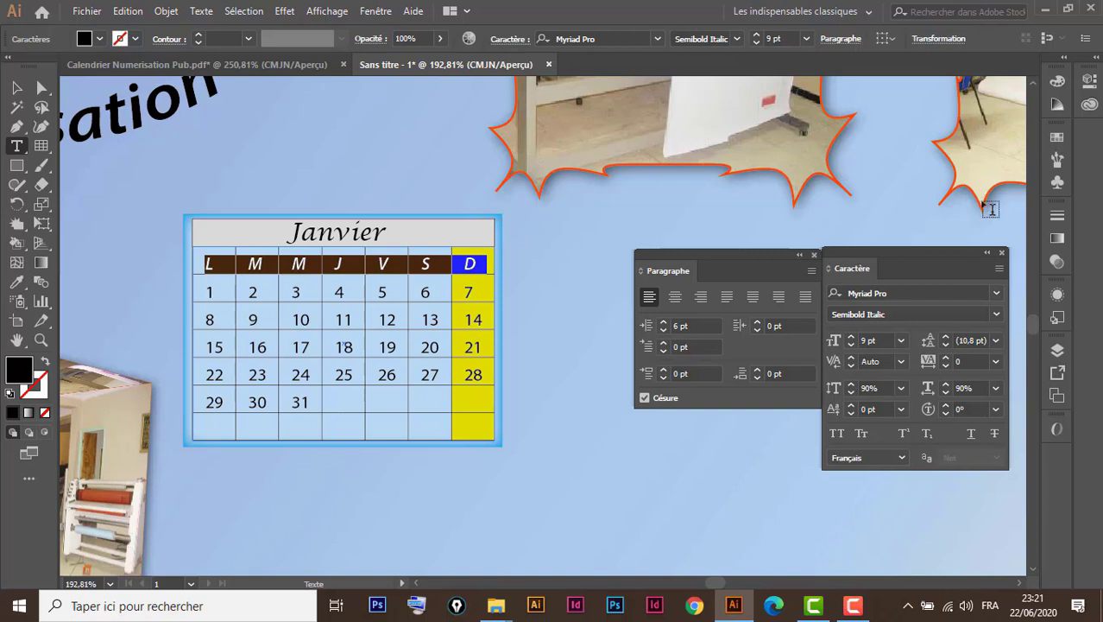
left_click(1058, 138)
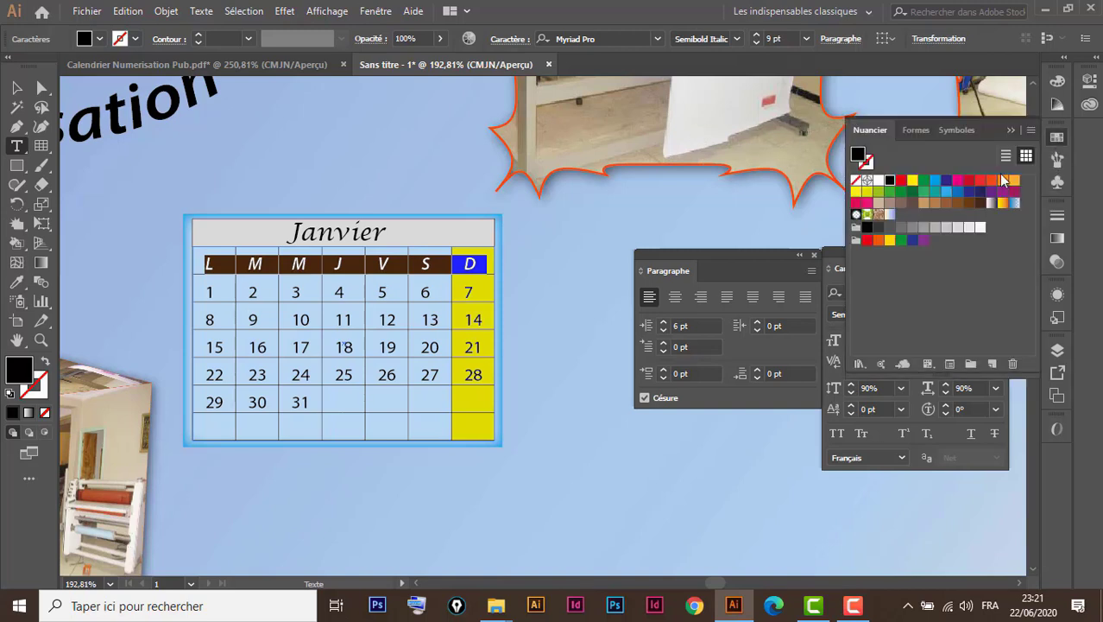
left_click(970, 182)
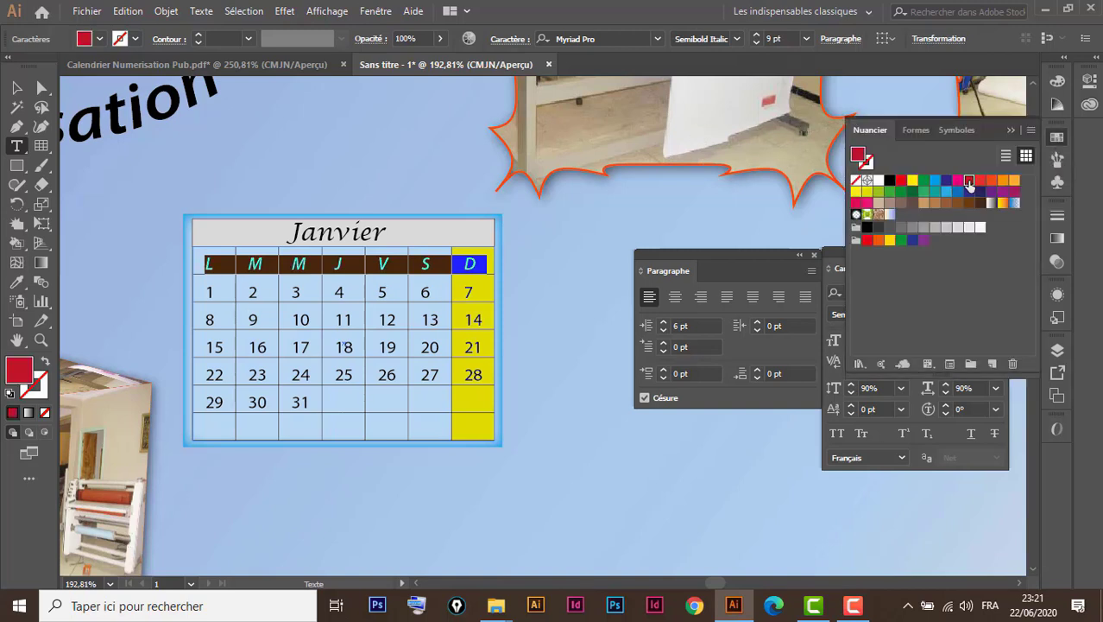
left_click(17, 89)
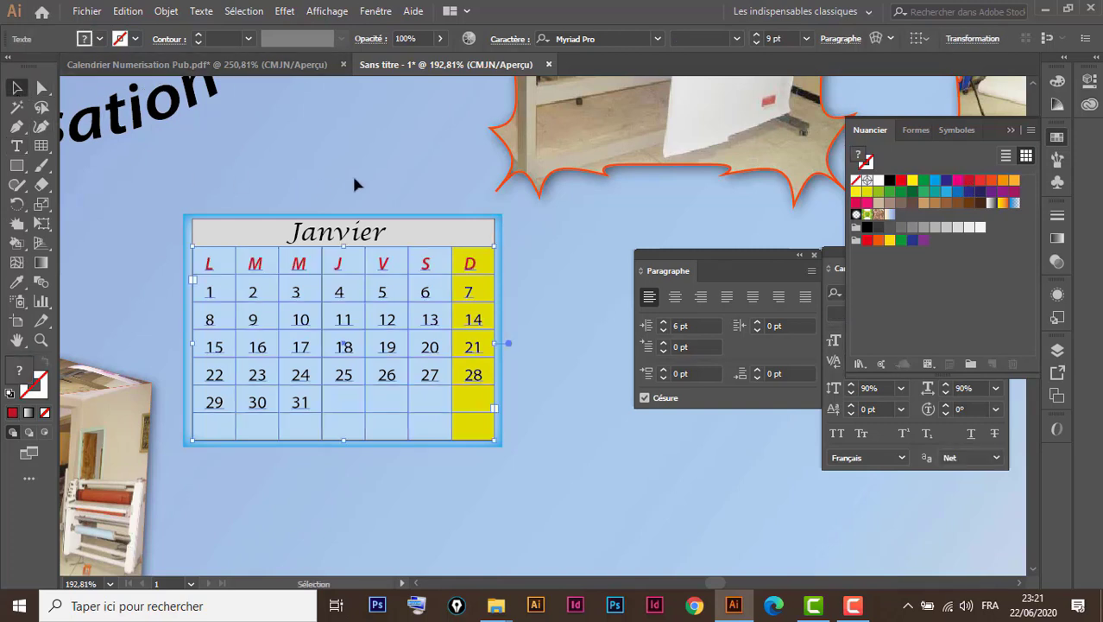
left_click(570, 349)
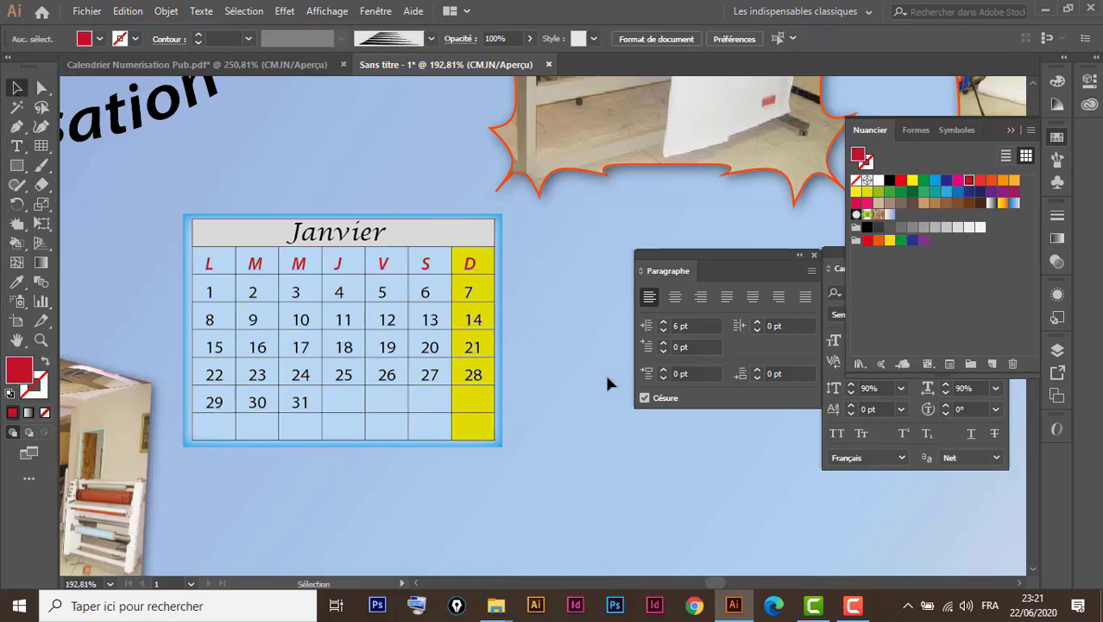
key("ctrl+1")
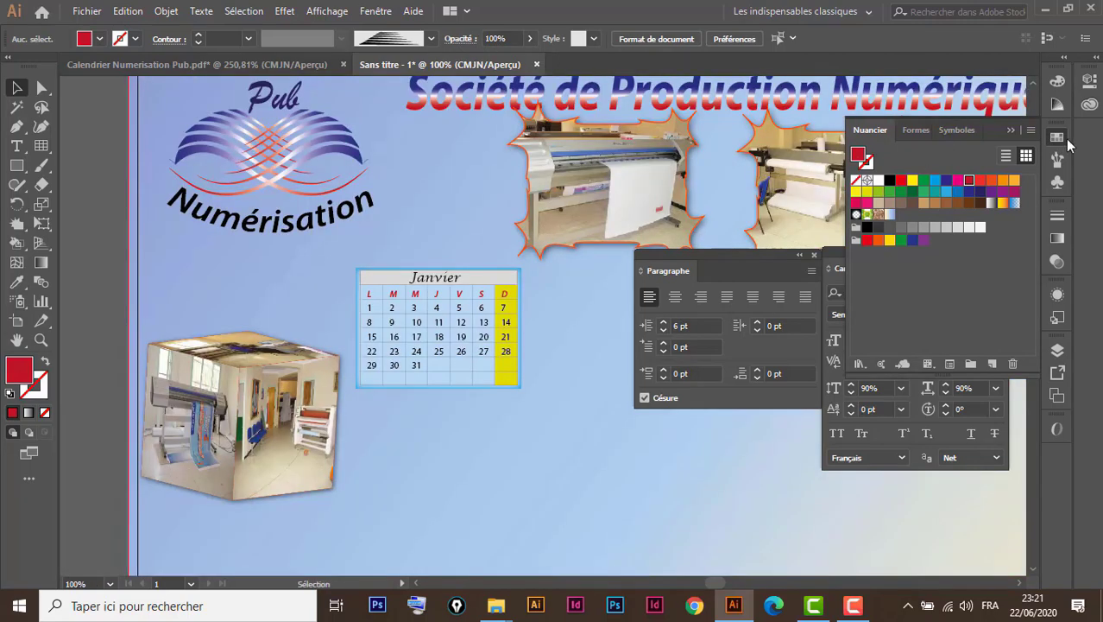
left_click(1011, 130)
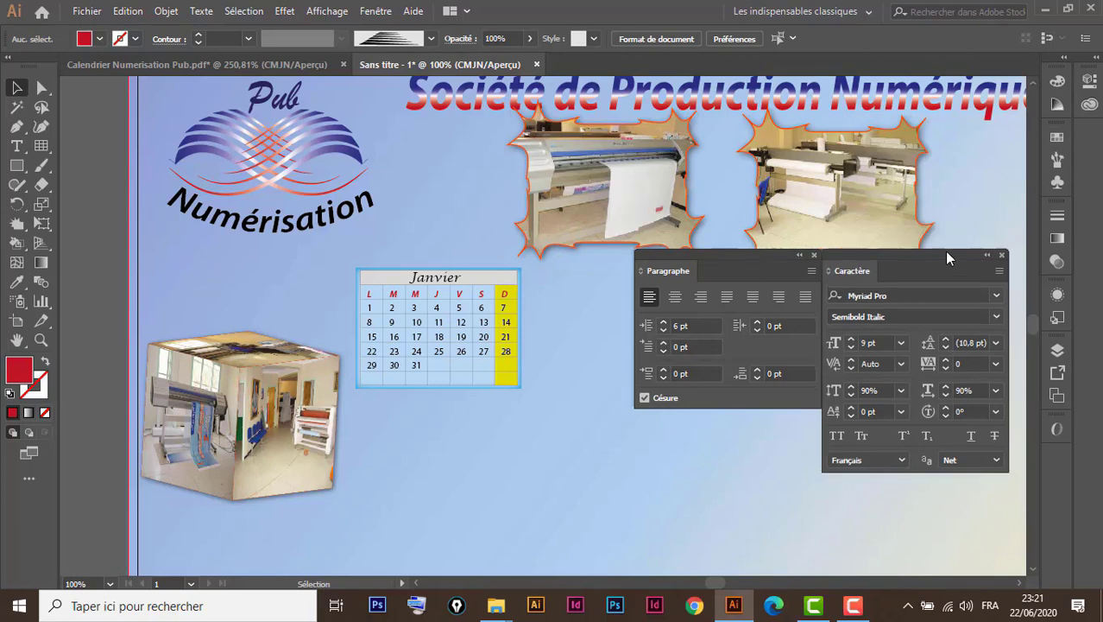
Dock the Character and Paragraph panels on the right and zoom out to the whole artboard.
left_click_drag(946, 252, 1047, 444)
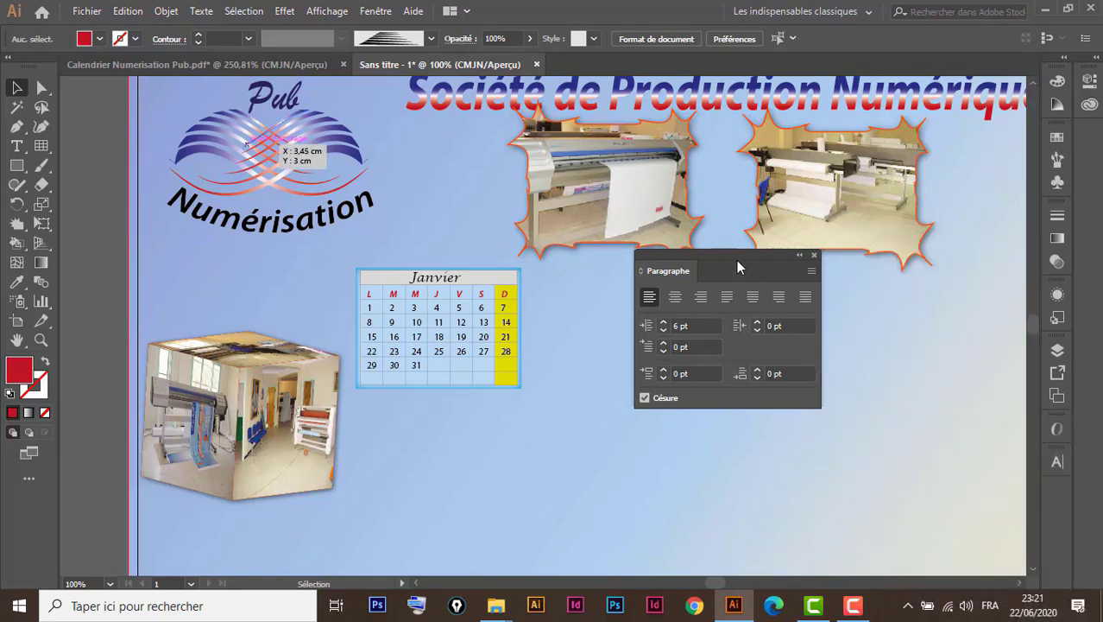
left_click_drag(738, 257, 1037, 492)
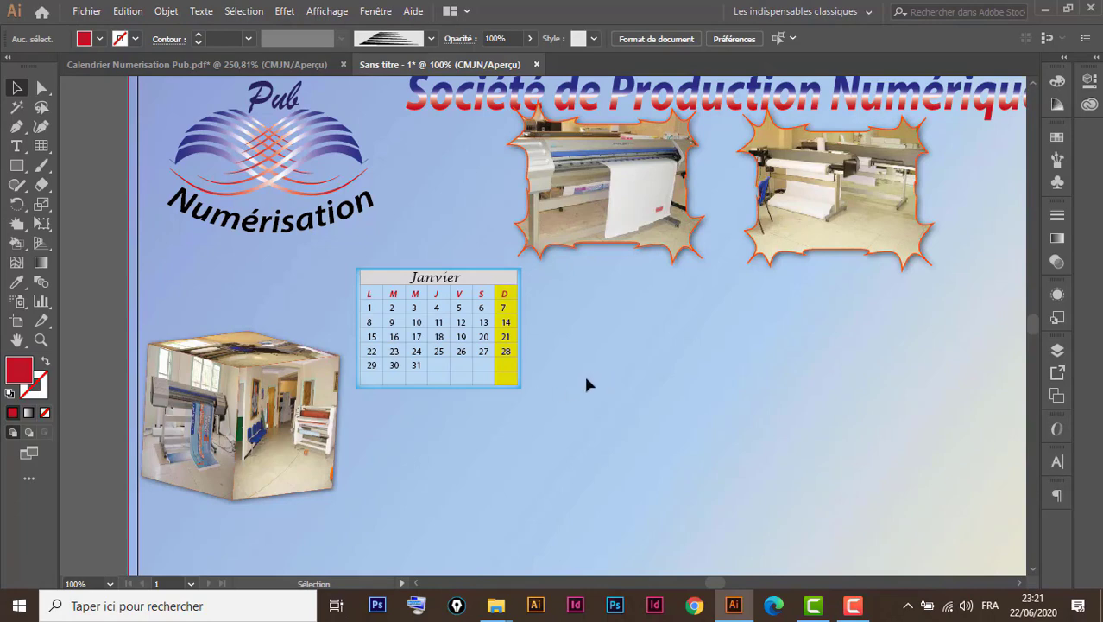
key("ctrl+minus")
key("ctrl+minus")
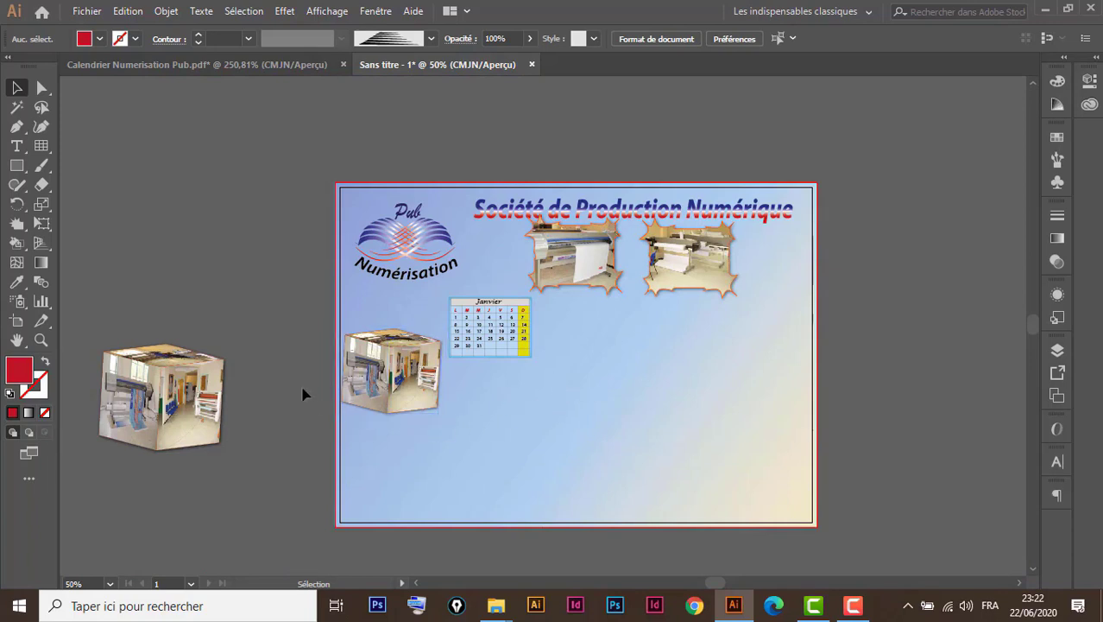
Check the poster's background, logo, title and photo objects, then zoom into the calendar area.
key("ctrl+a")
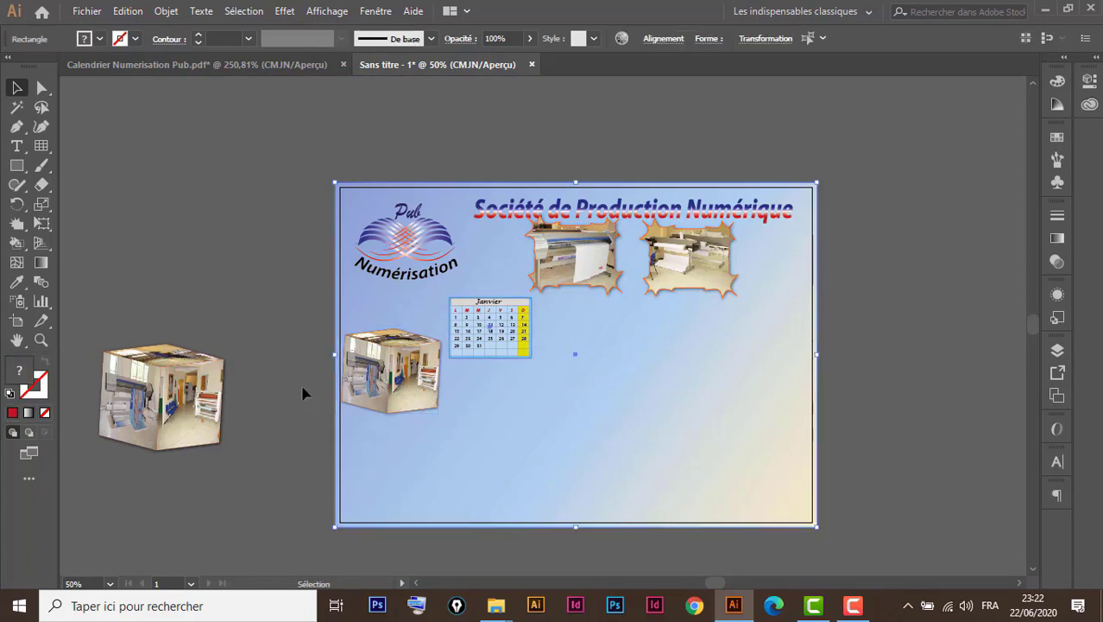
left_click(199, 240)
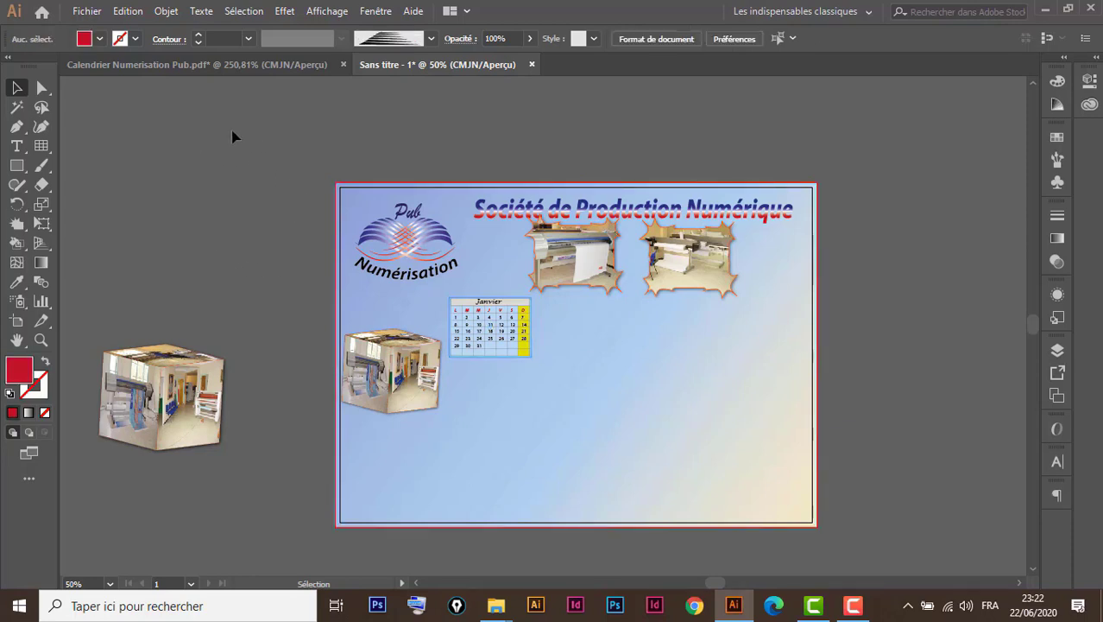
left_click_drag(233, 137, 803, 261)
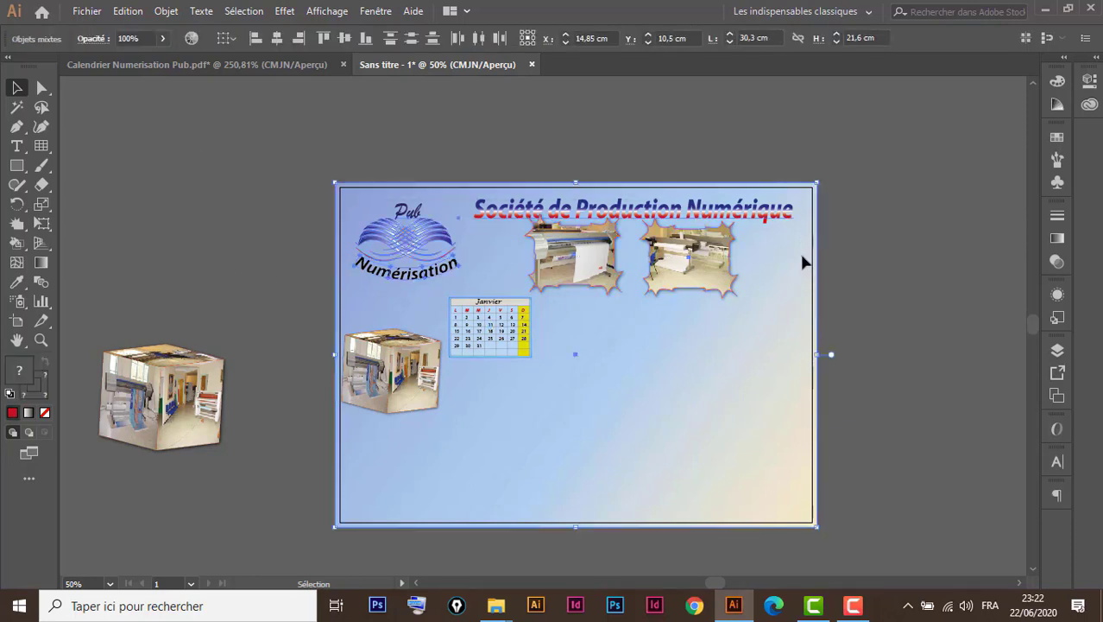
key("ctrl+shift+a")
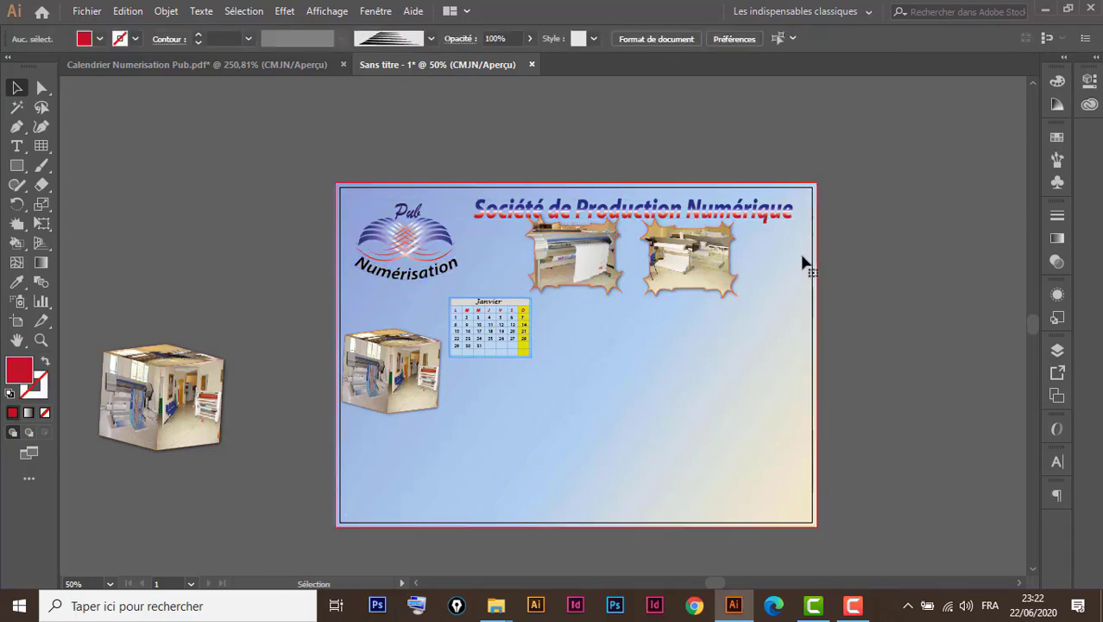
left_click_drag(408, 437, 406, 440)
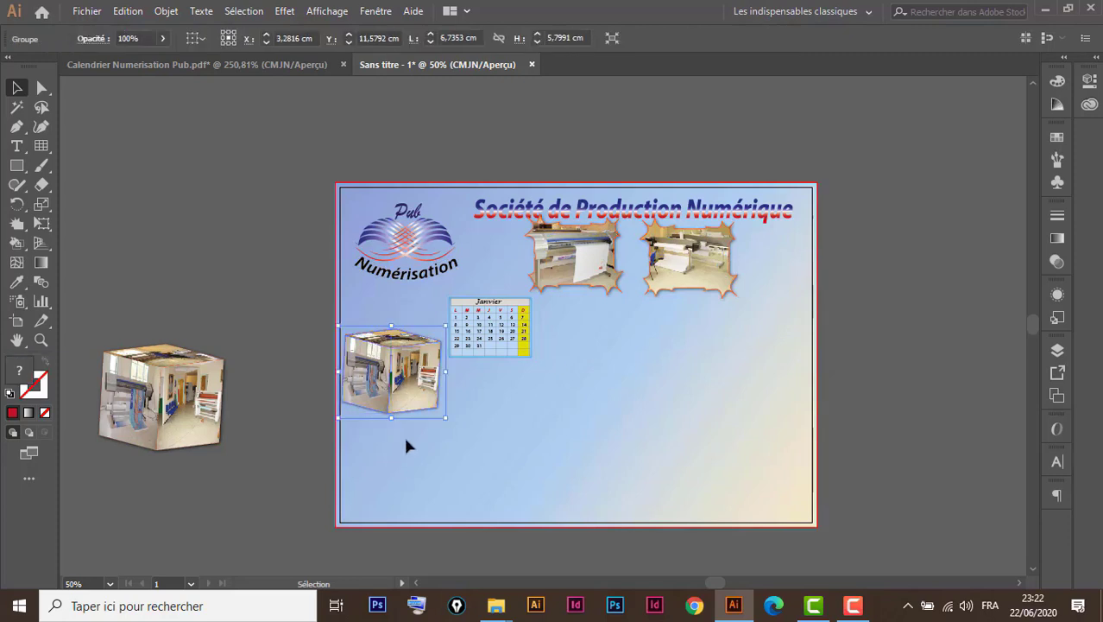
left_click(406, 444)
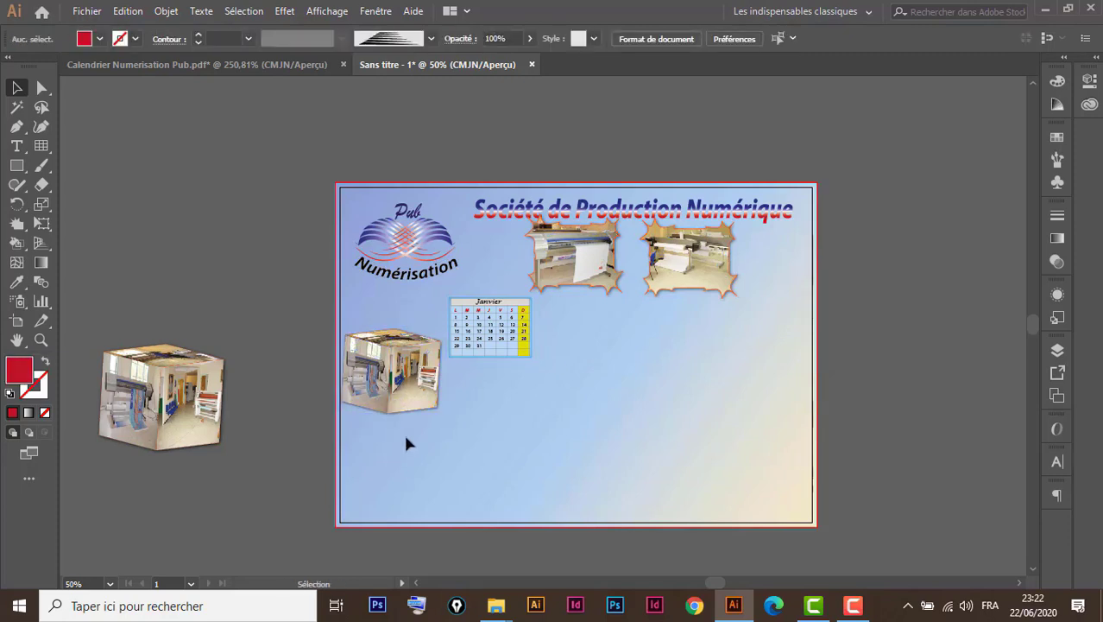
key("ctrl+space")
left_click_drag(842, 269, 380, 559)
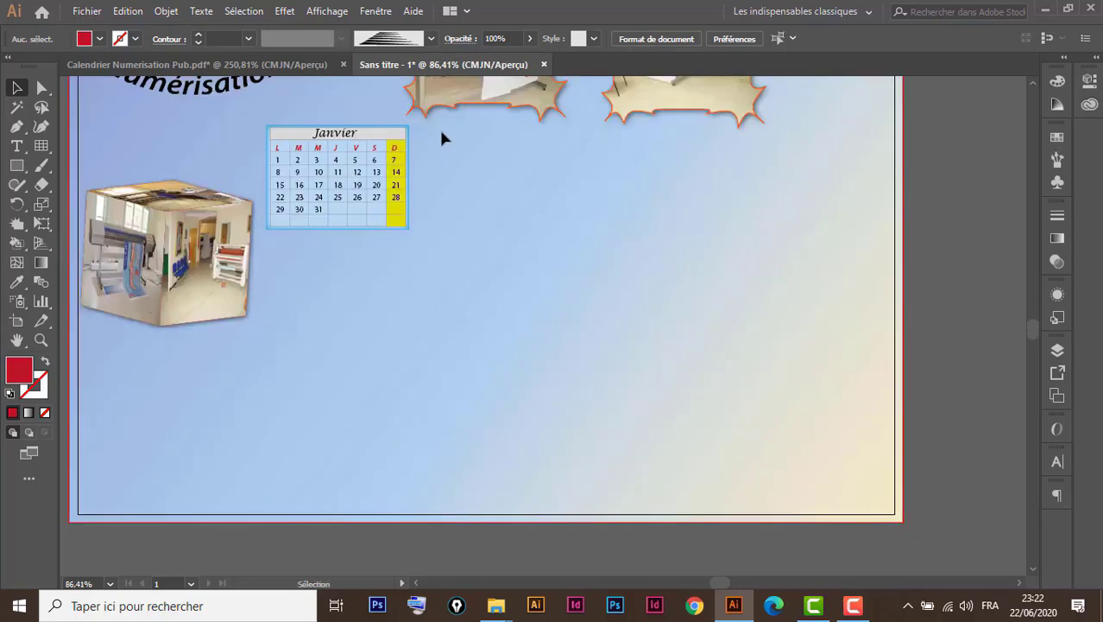
Duplicate the Janvier calendar into a row of four copies.
left_click_drag(441, 132, 301, 214)
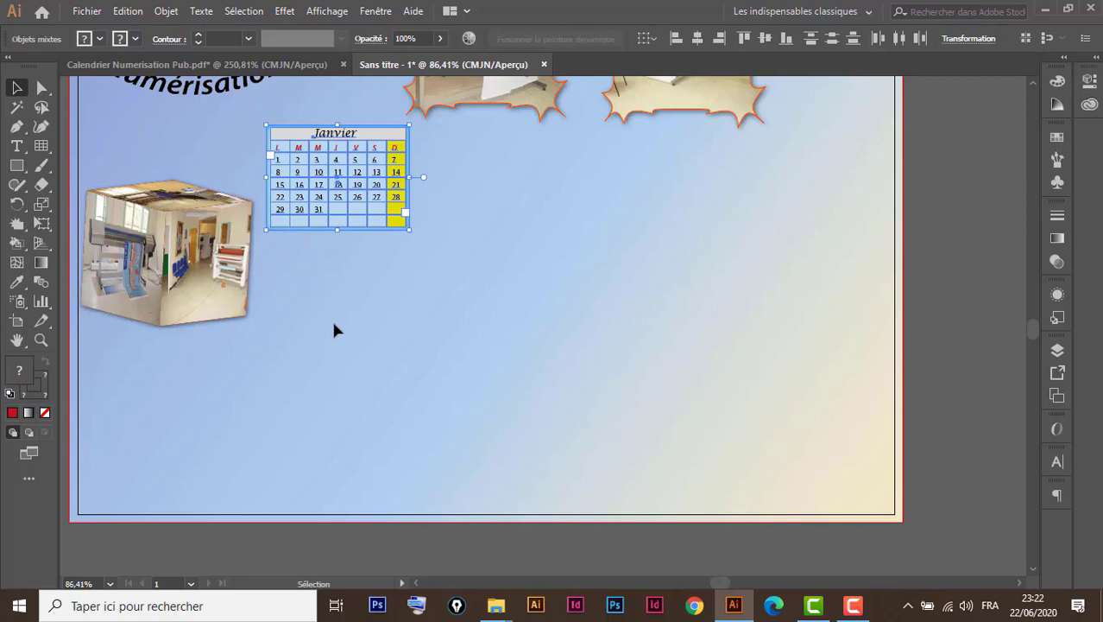
left_click_drag(336, 197, 485, 202)
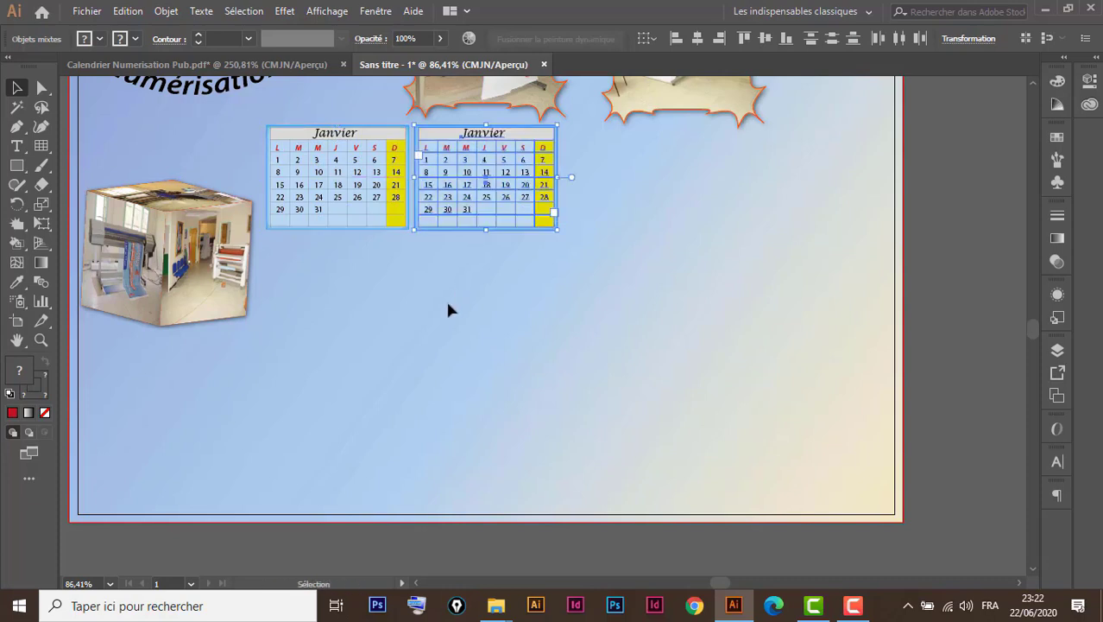
key("a")
key("ctrl+d")
key("ctrl+d")
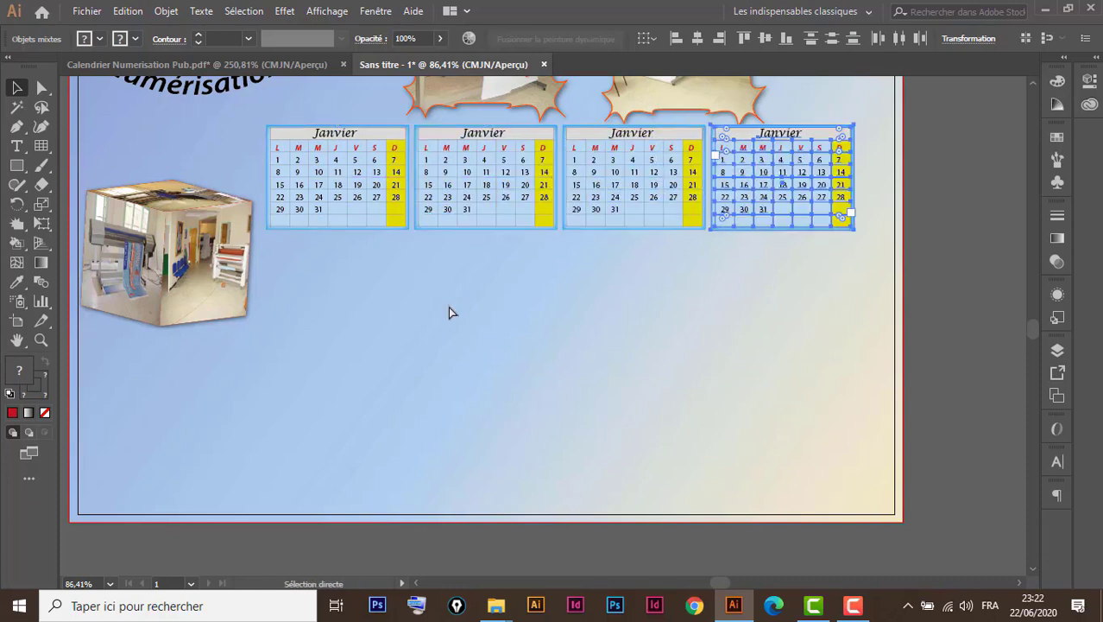
key("v")
Copy the row down twice to form a 4×3 grid, then view the Calendrier Numerisation Pub.pdf reference.
left_click_drag(293, 297, 803, 140)
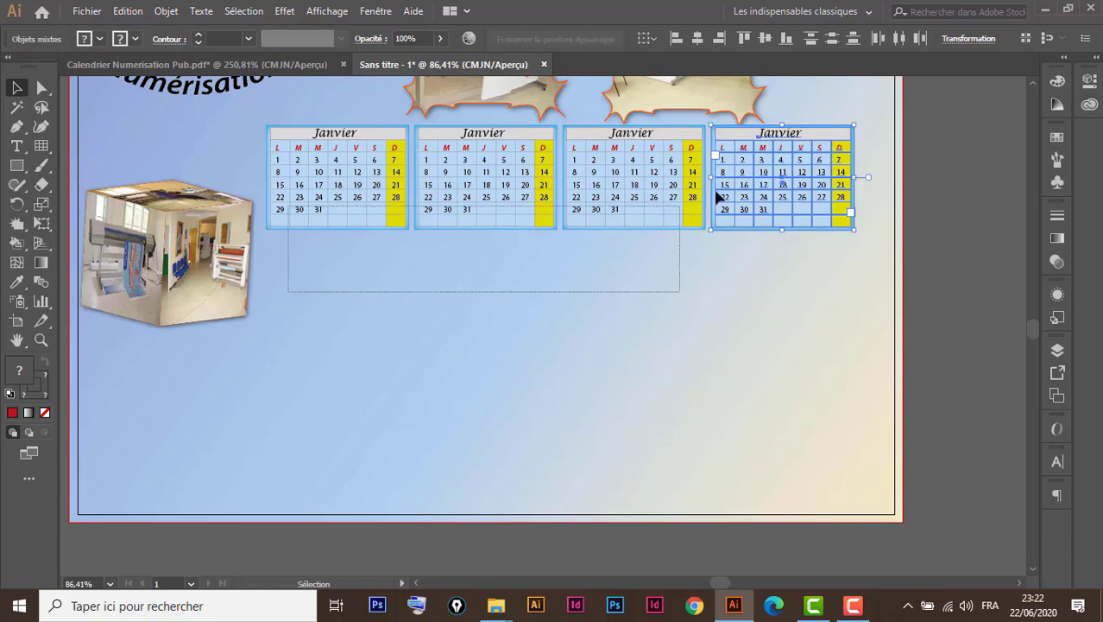
left_click_drag(630, 138, 630, 249)
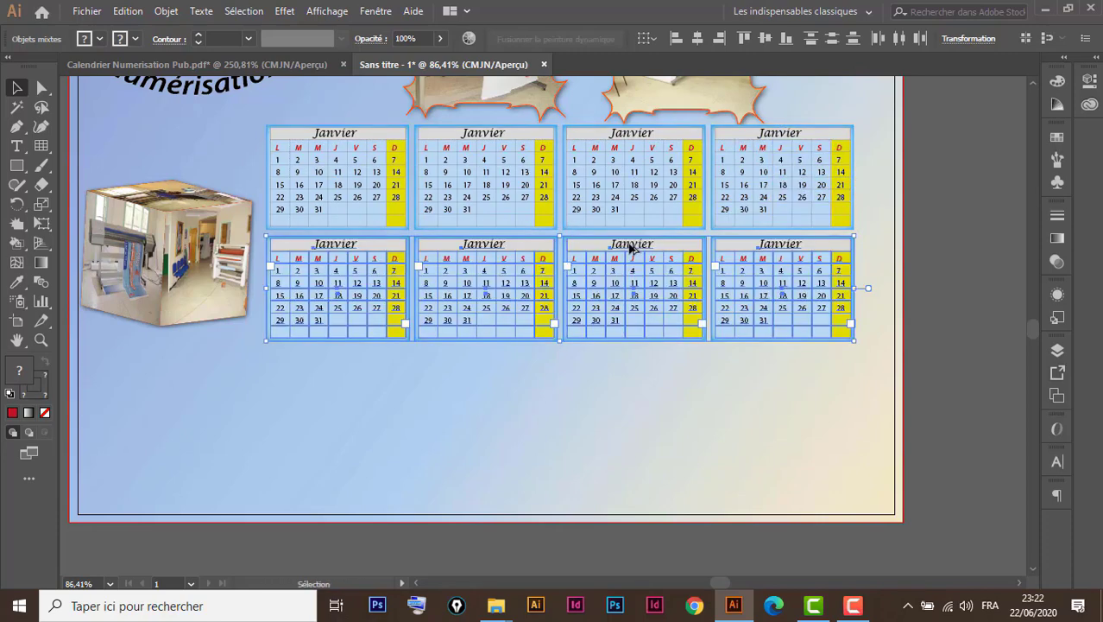
key("ctrl+d")
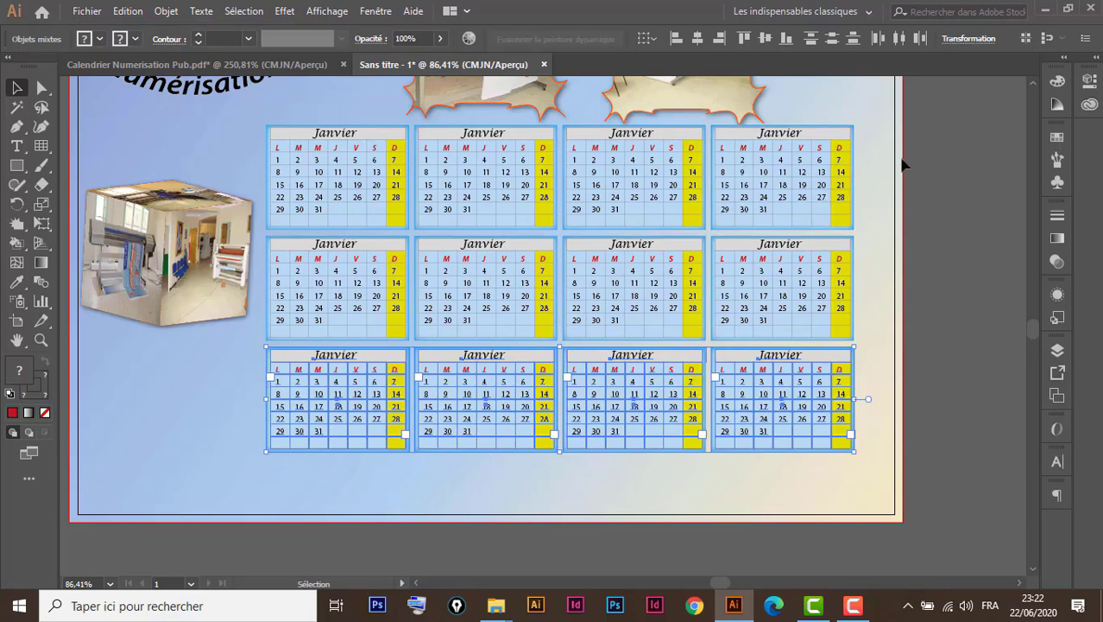
left_click(298, 67)
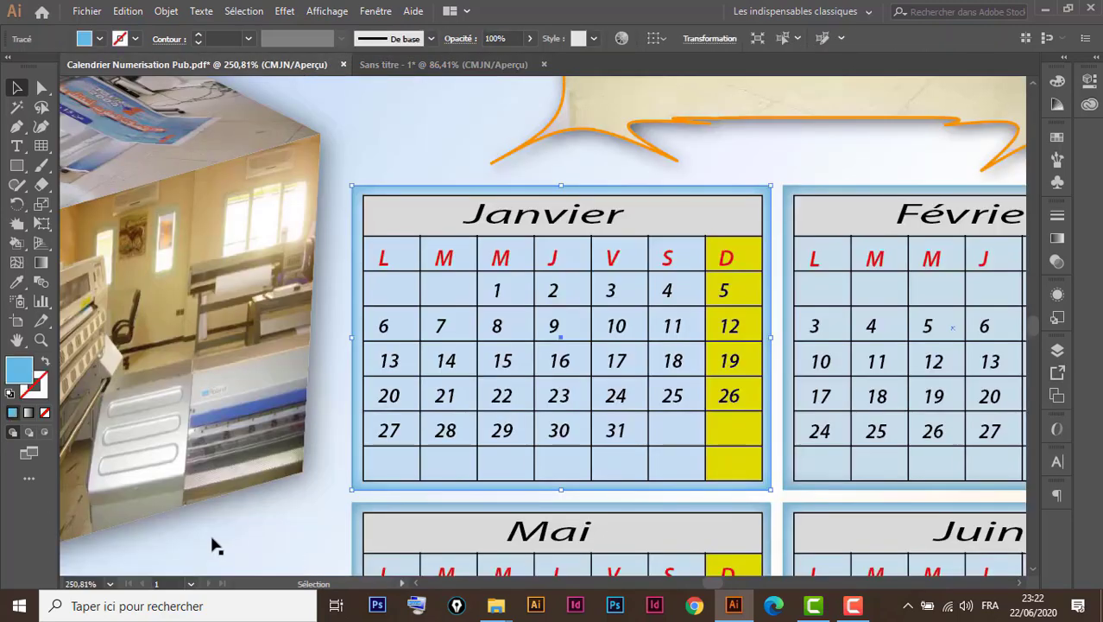
Zoom out on the finished reference calendar and return to the working document.
key("ctrl+minus")
key("ctrl+minus")
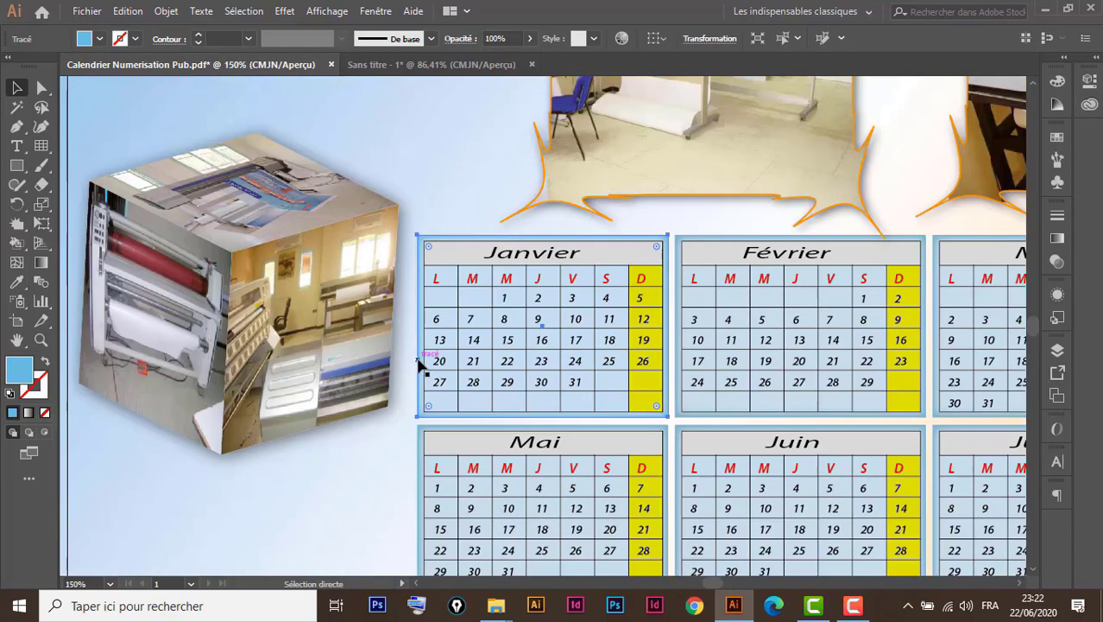
key("ctrl+minus")
key("ctrl+minus")
key("ctrl+minus")
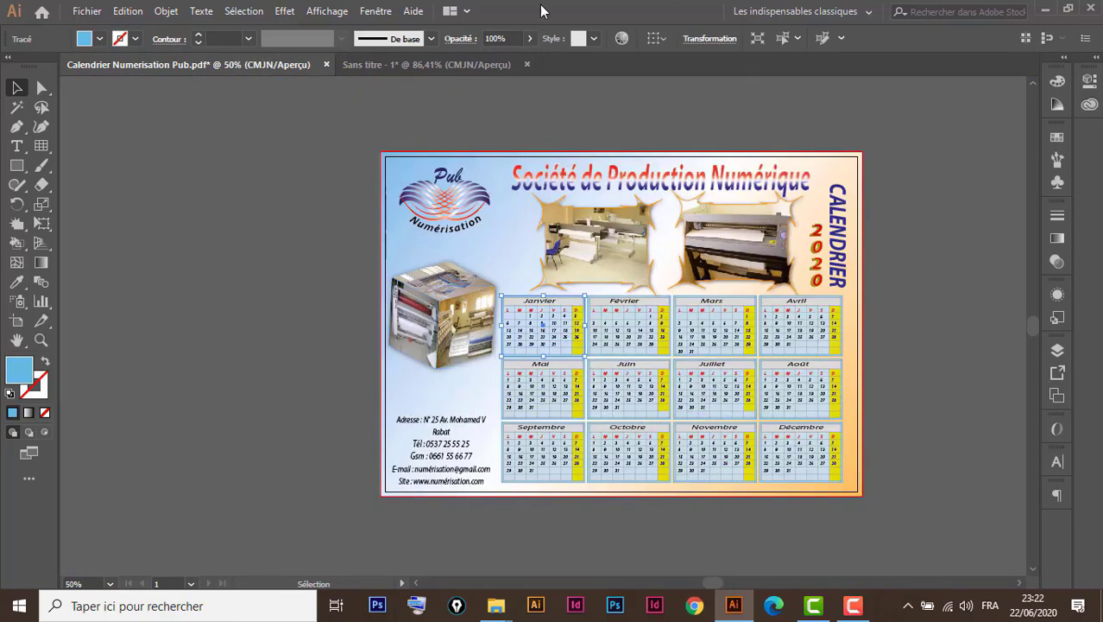
left_click(446, 60)
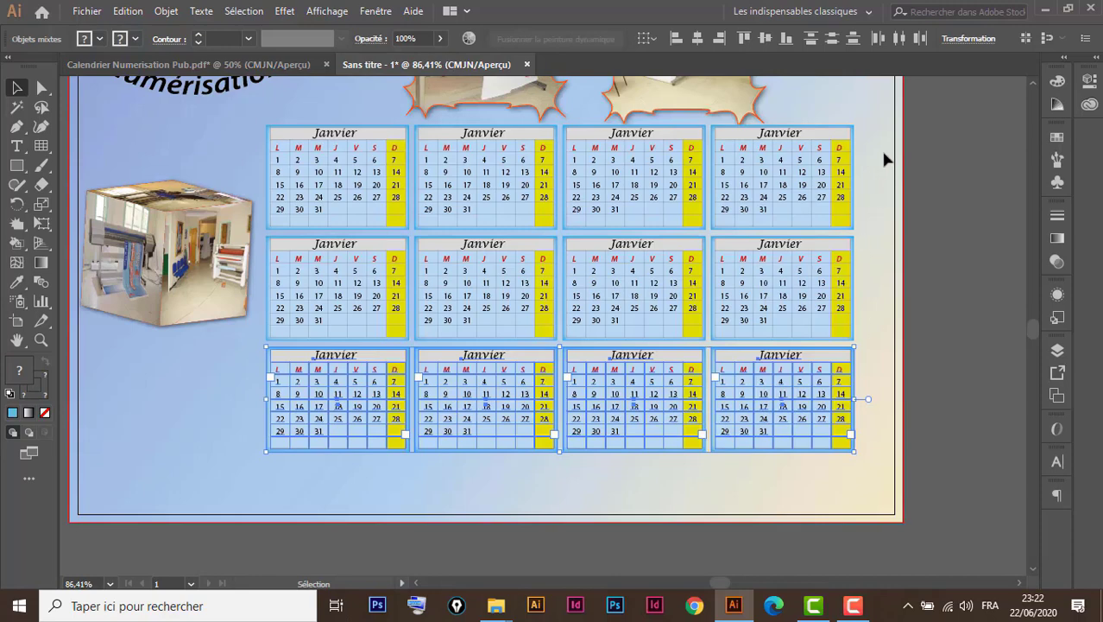
Nudge the twelve-calendar grid down three Shift+Down steps and deselect it.
left_click_drag(902, 119, 273, 481)
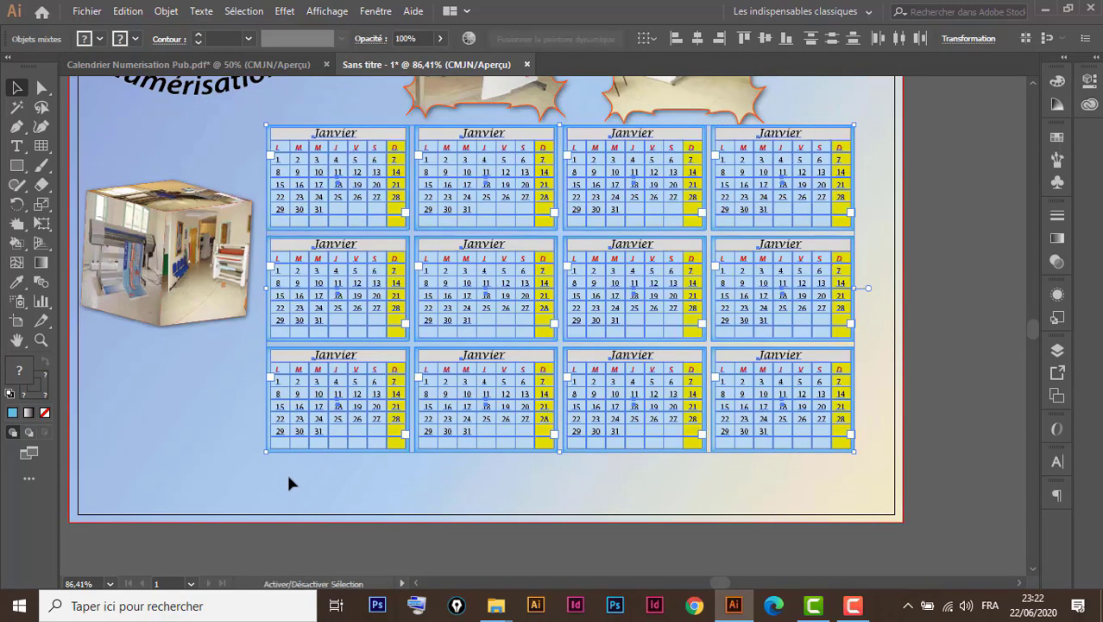
key("shift+Down")
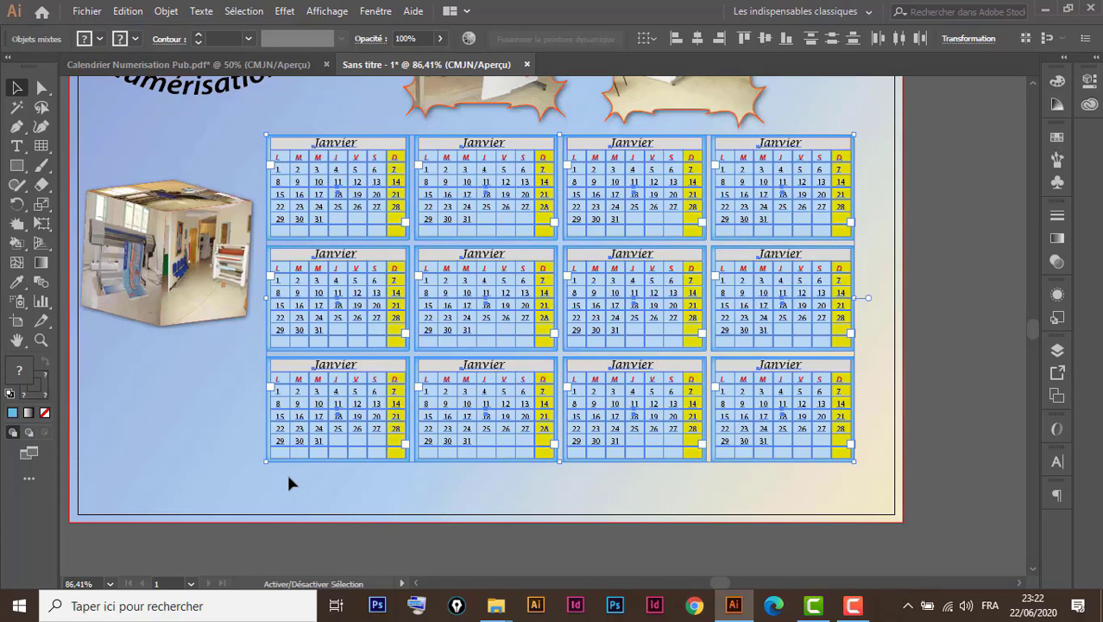
key("shift+Down")
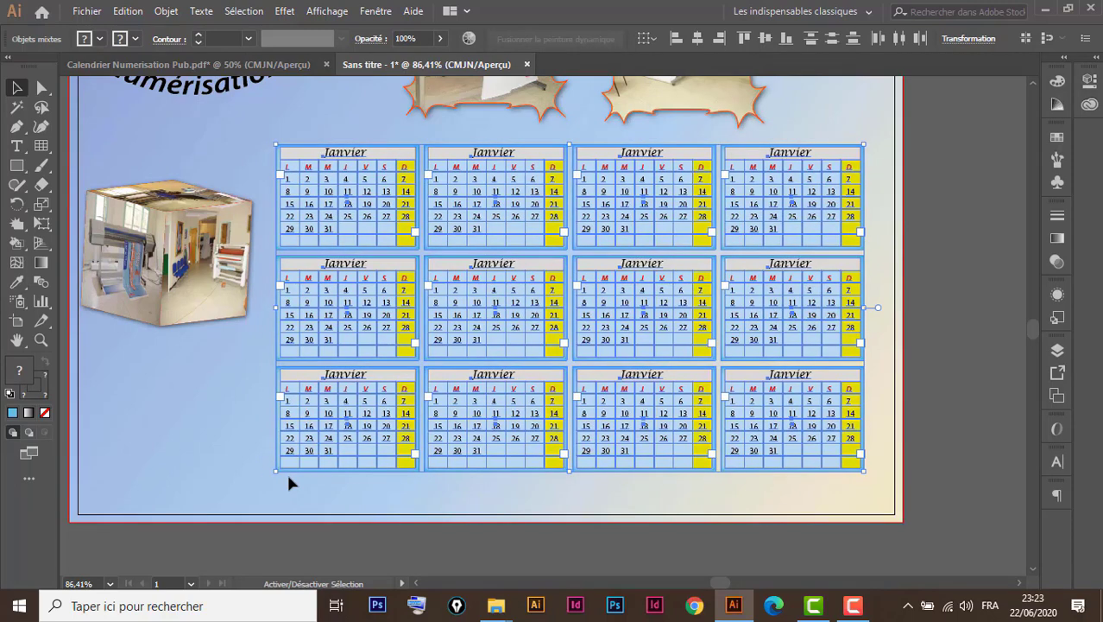
key("shift+Down")
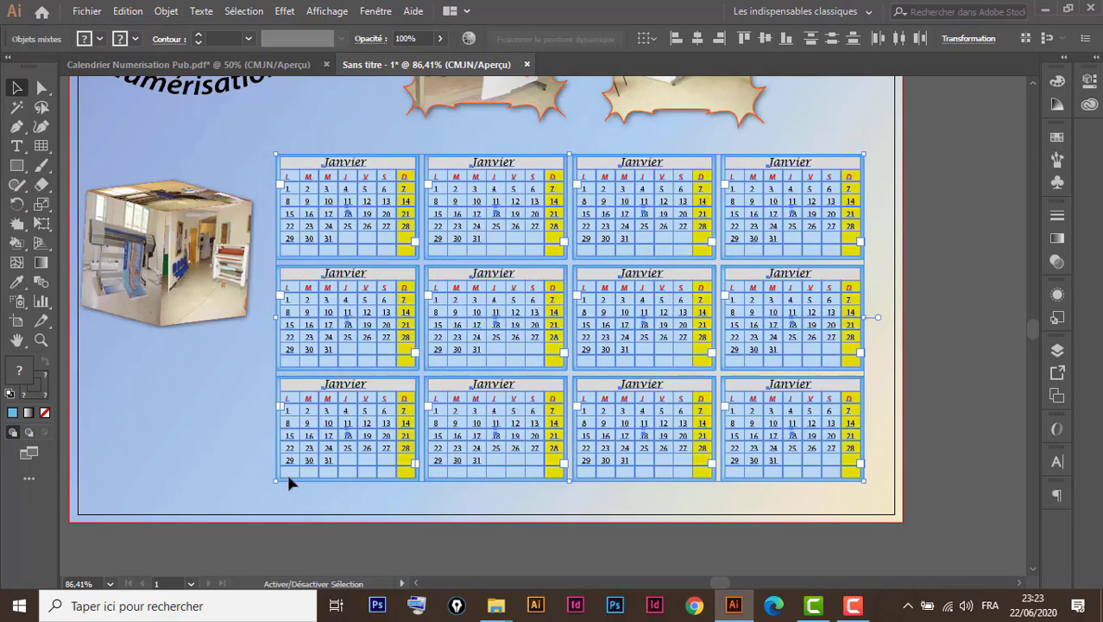
left_click(186, 272)
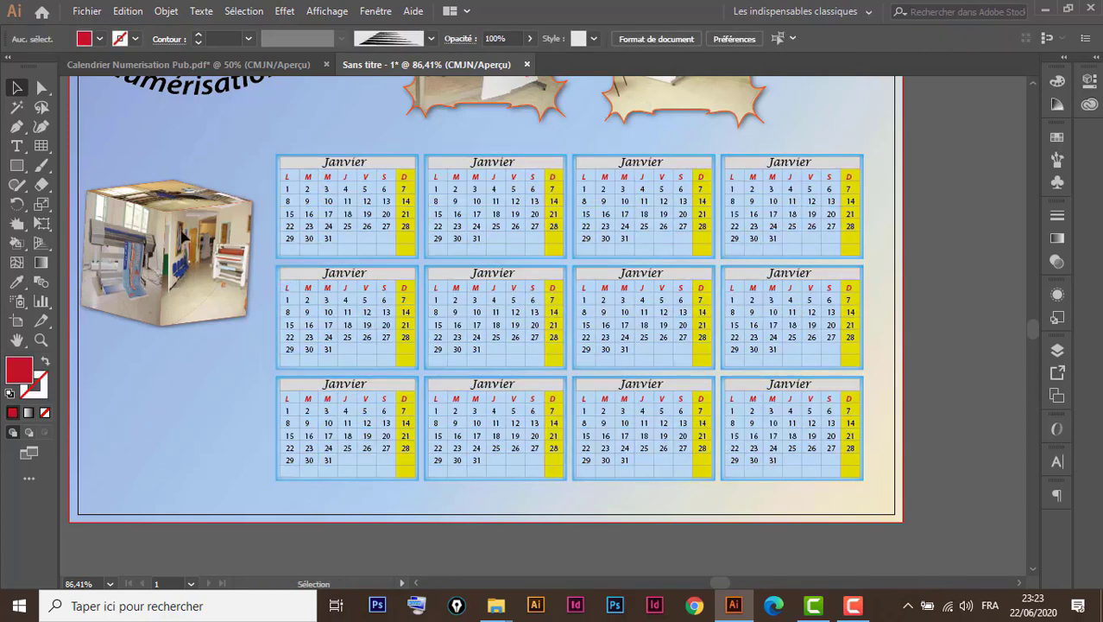
key("ctrl+minus")
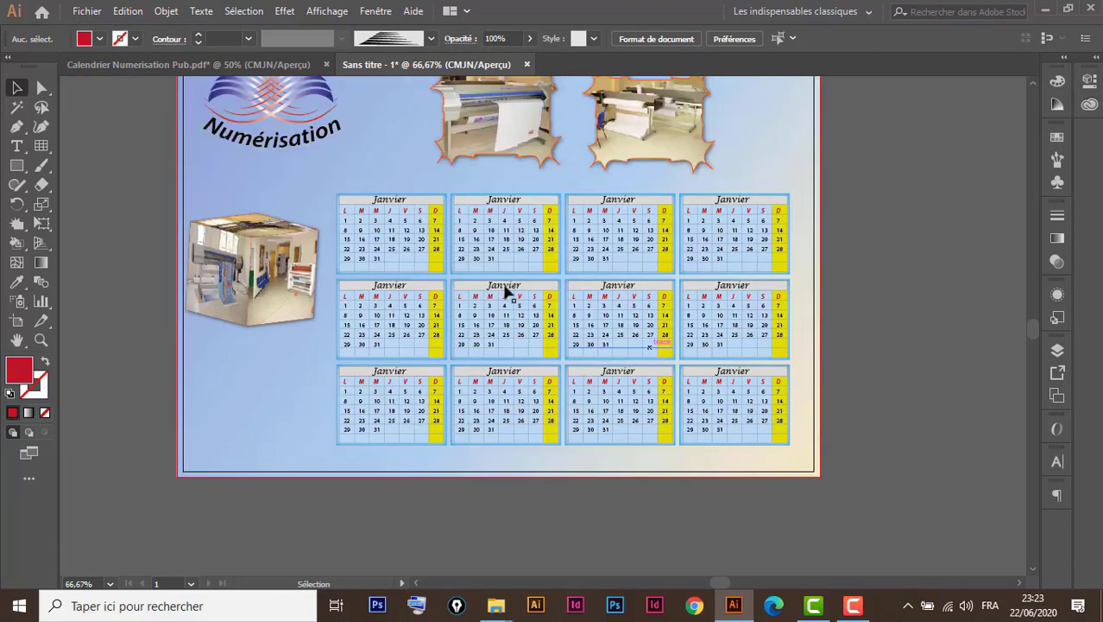
left_click_drag(303, 178, 498, 313)
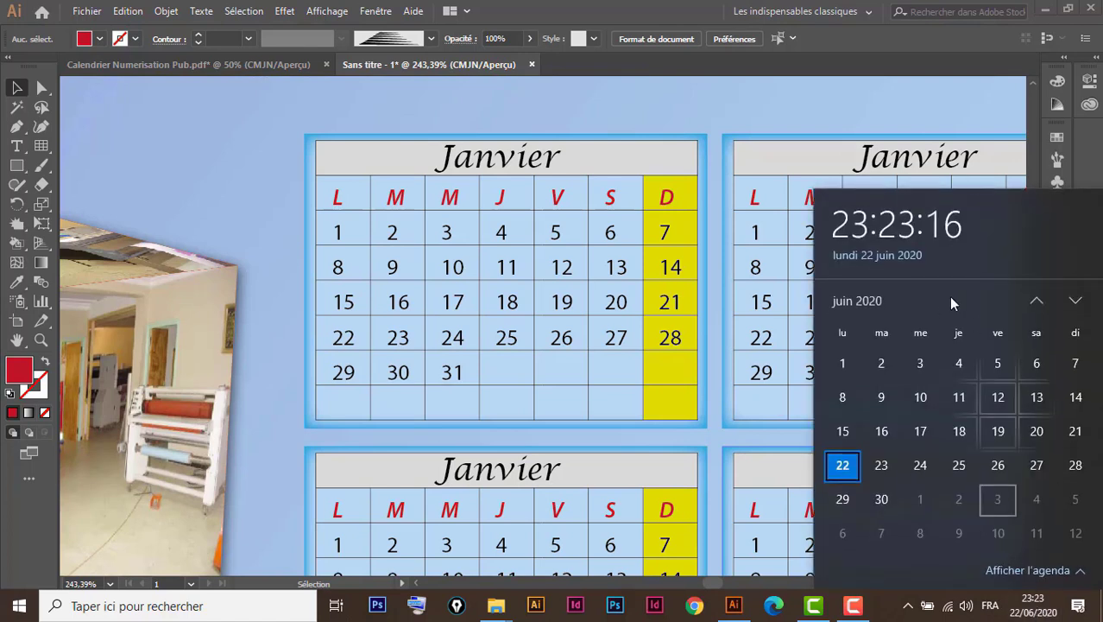
left_click(1036, 302)
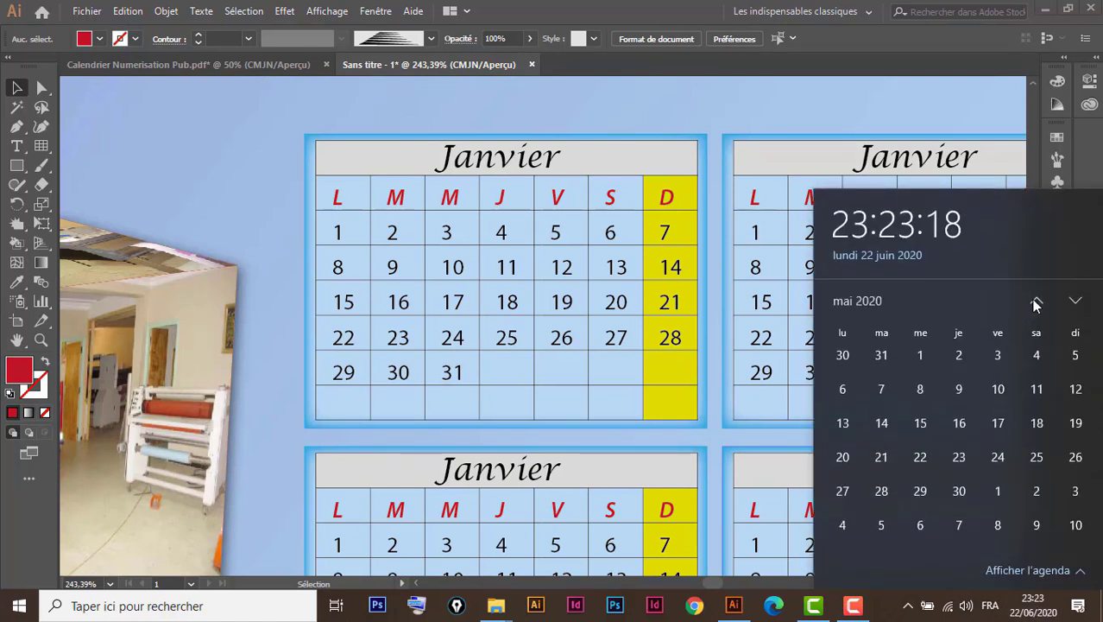
left_click(1036, 301)
left_click(1037, 302)
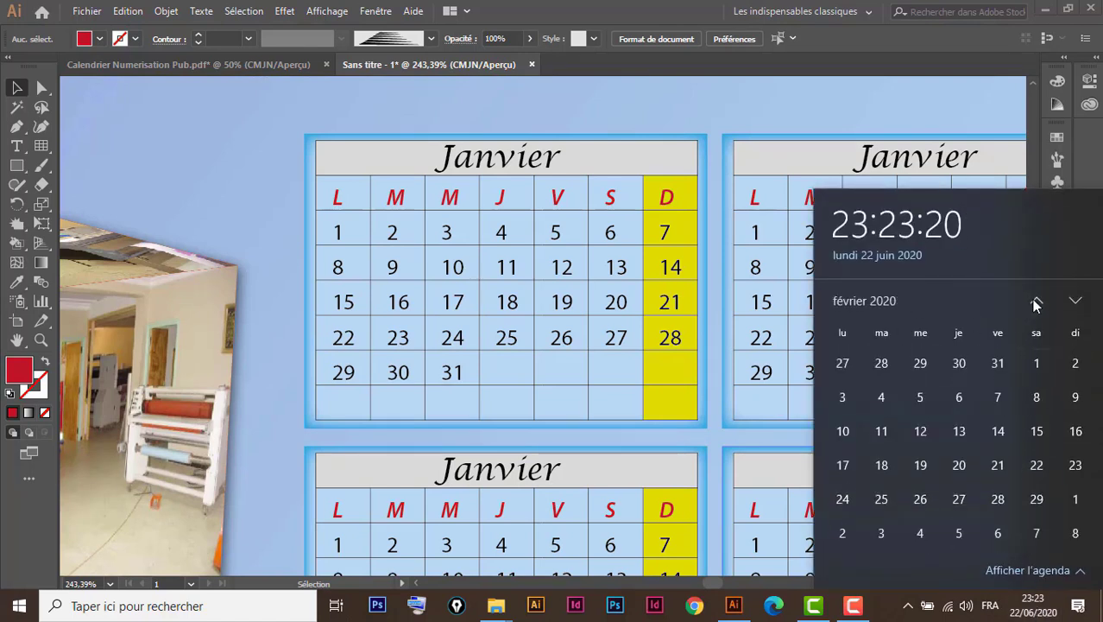
left_click(1036, 301)
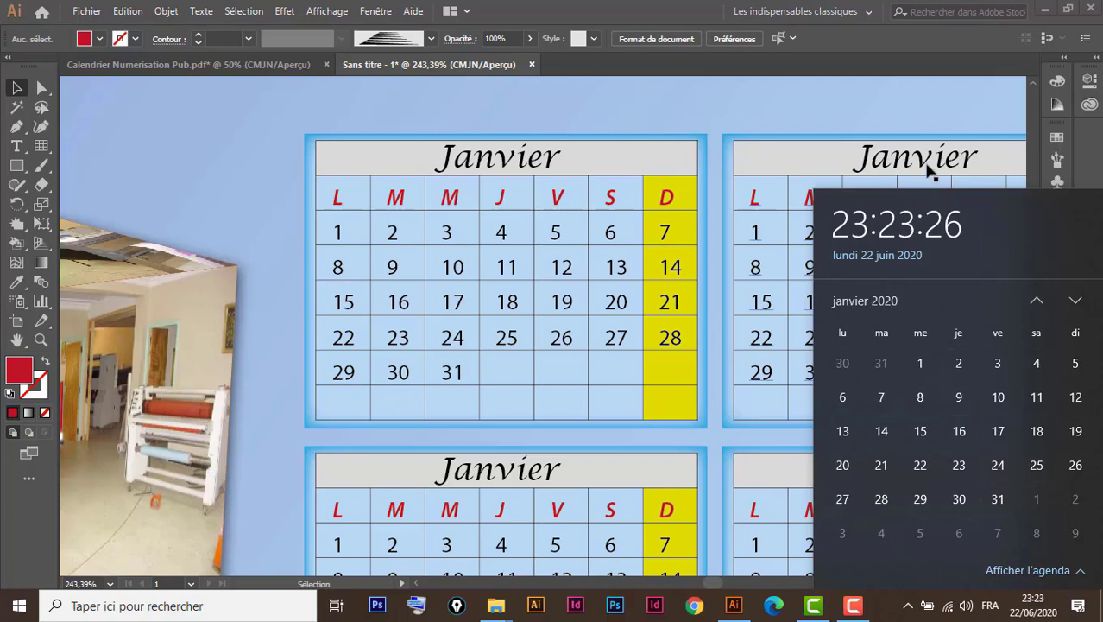
left_click(801, 175)
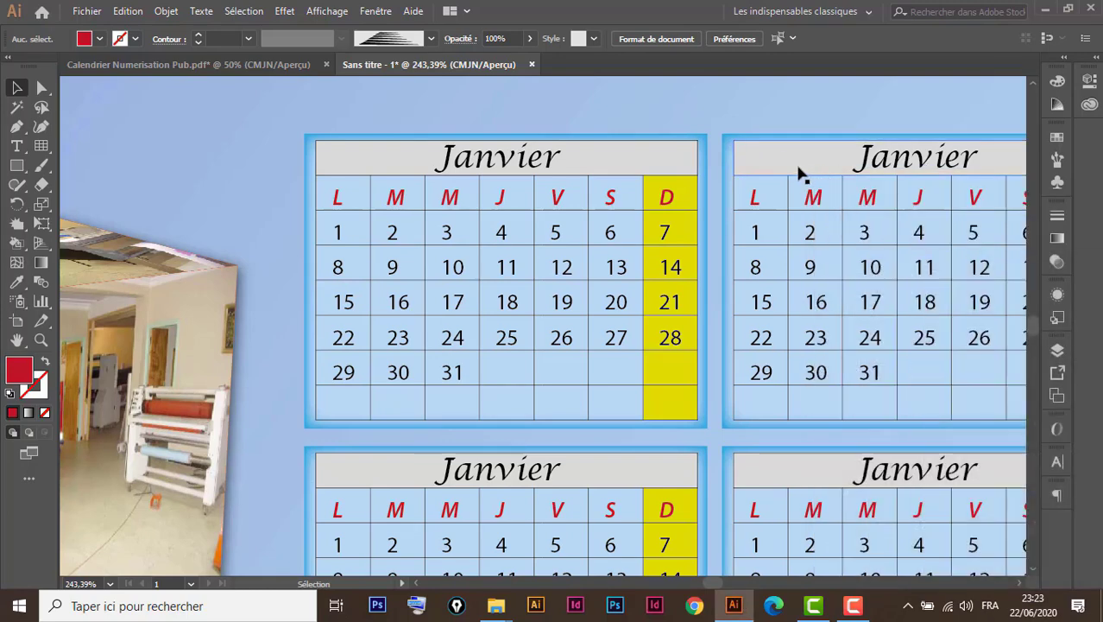
Tab the first calendar's dates so January 1st falls on Wednesday.
left_click(339, 242)
double_click(337, 233)
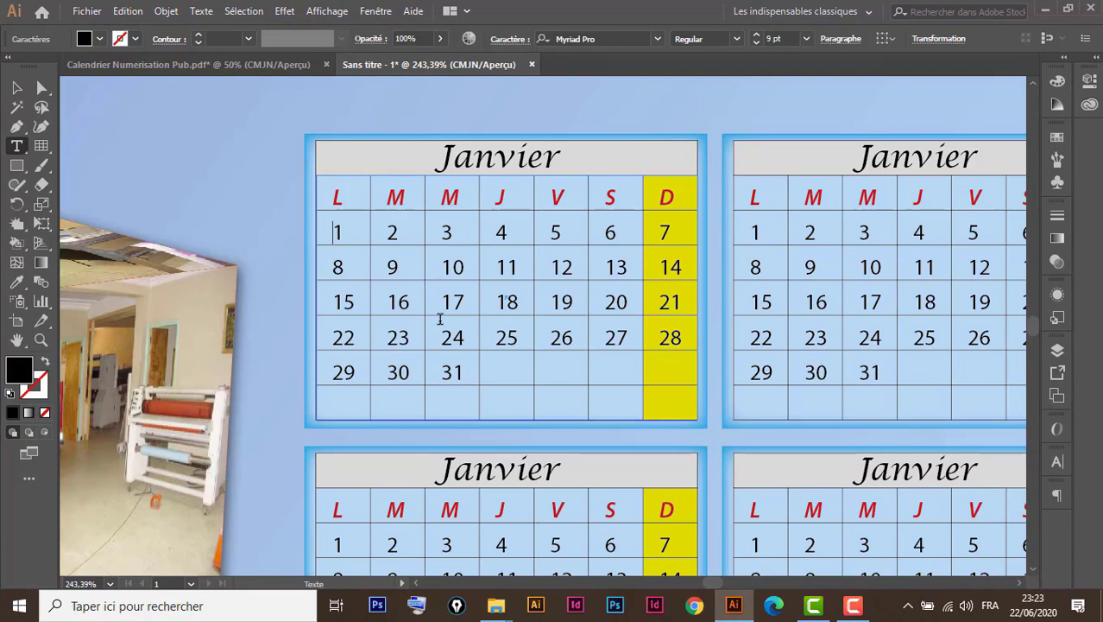
key("Tab")
key("Tab")
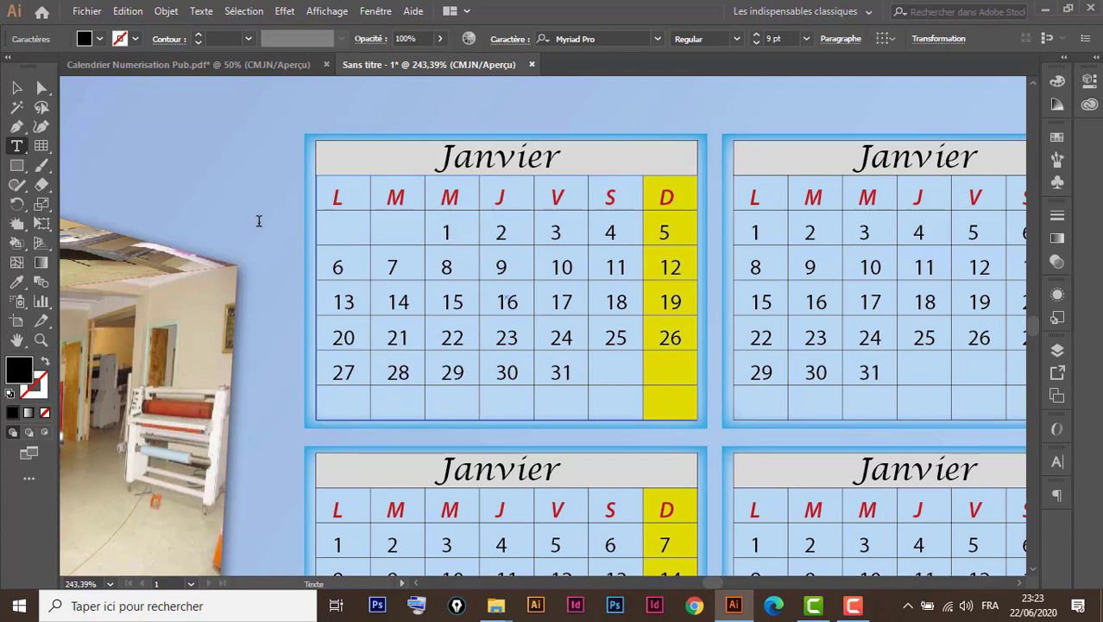
left_click(17, 87)
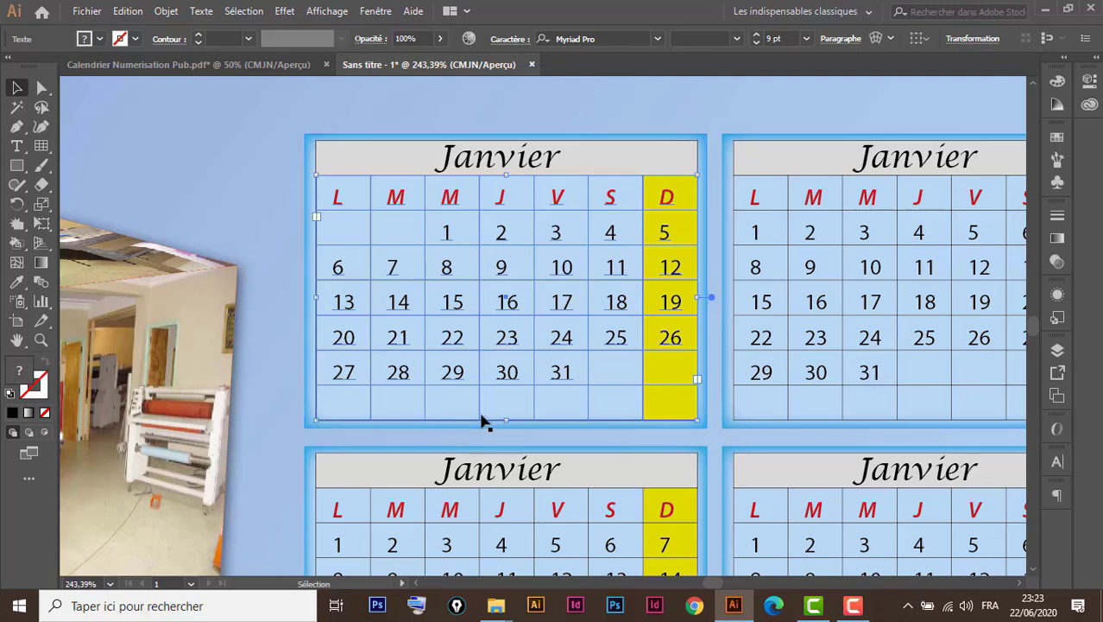
left_click_drag(889, 398, 604, 401)
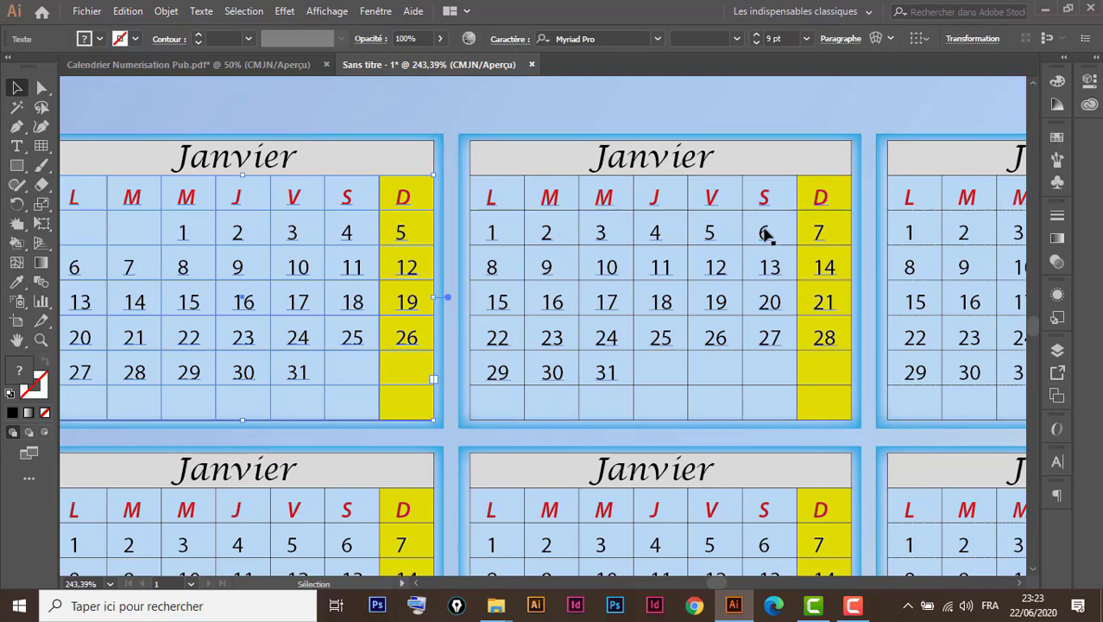
Retitle the second calendar 'Février'.
double_click(665, 164)
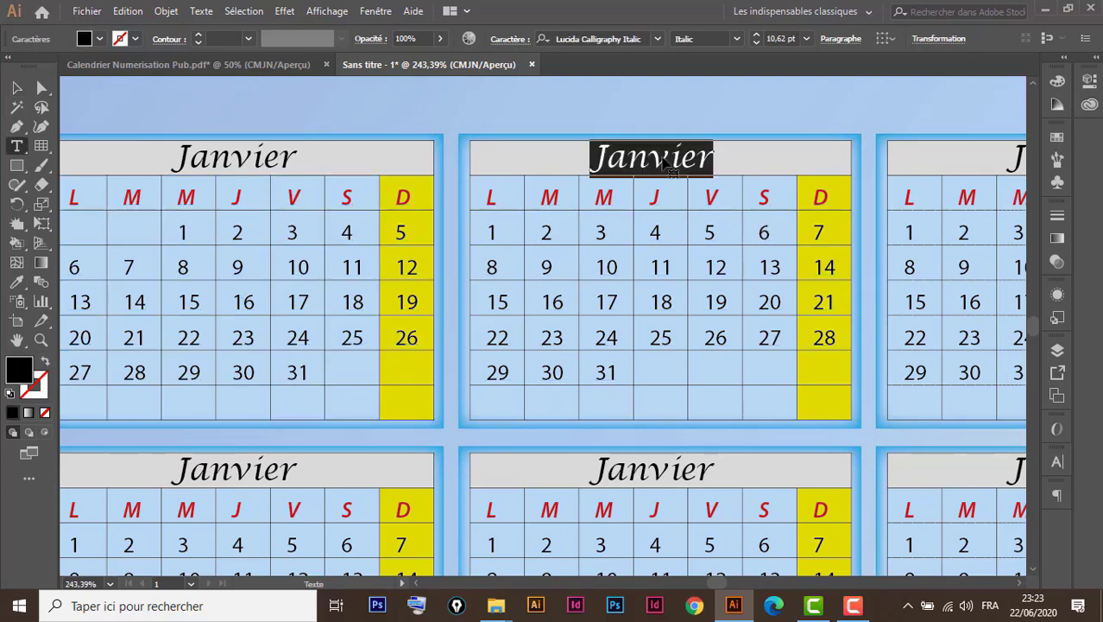
type("F")
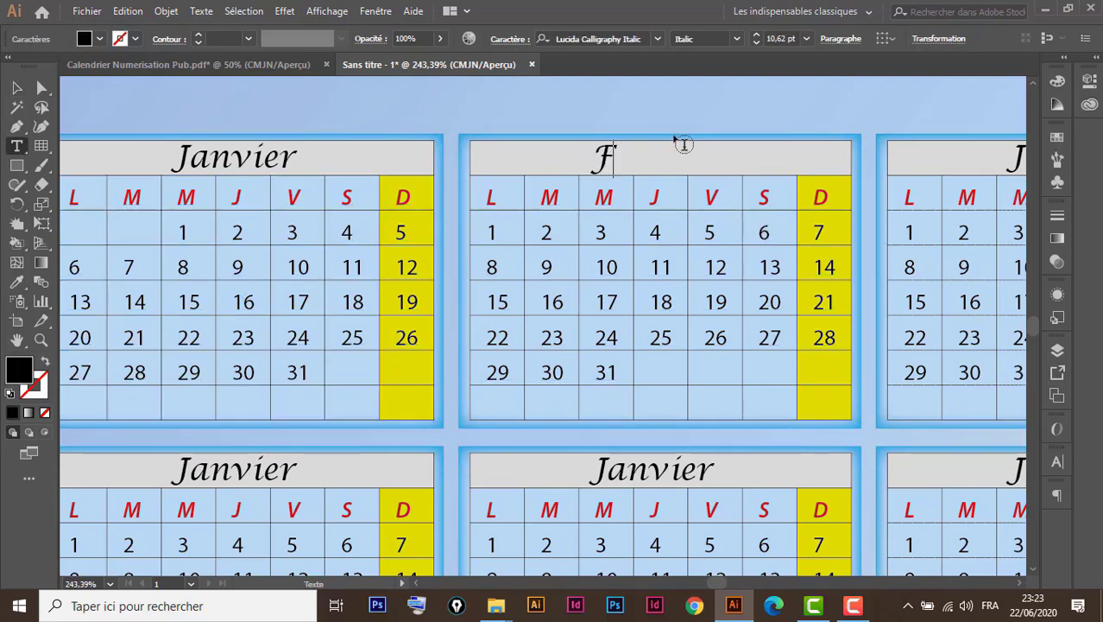
type("évrie")
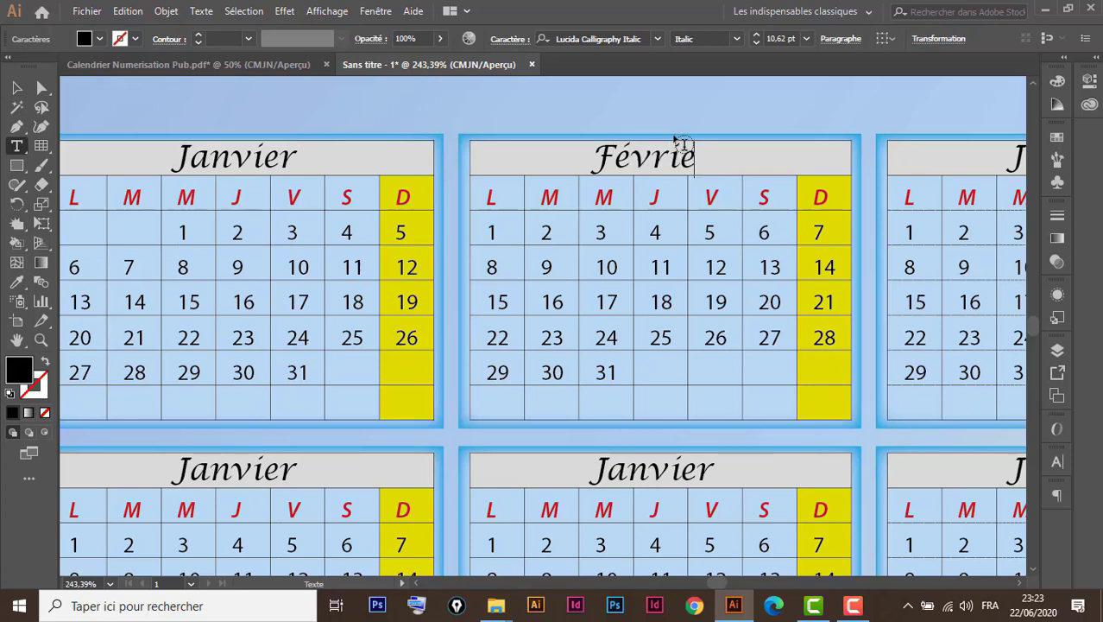
type("r")
left_click(16, 87)
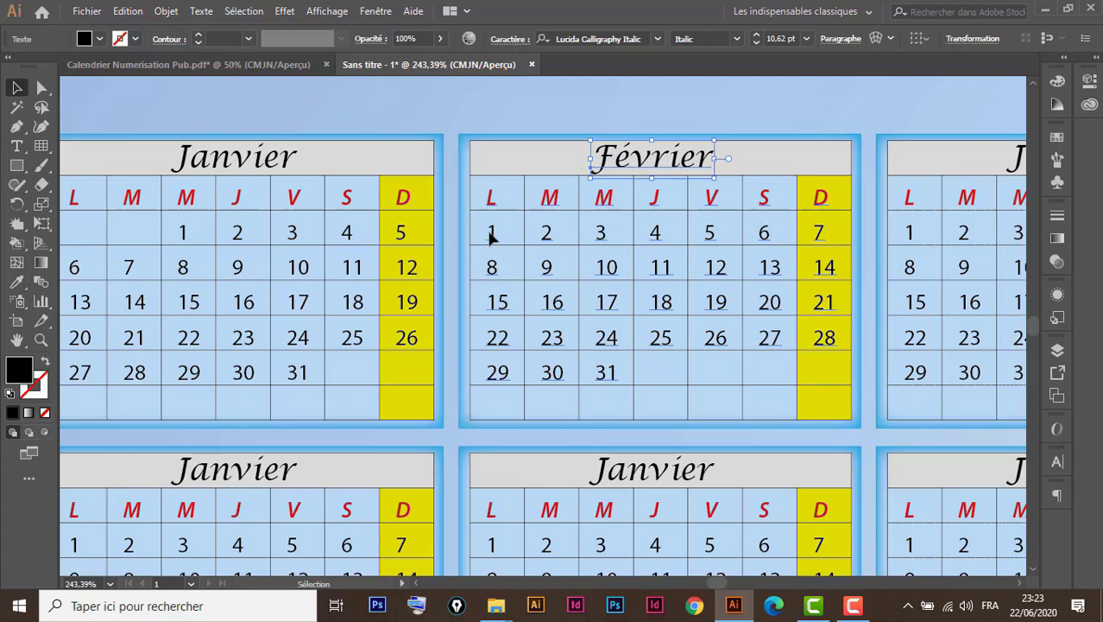
Tab the Février dates twice so the 1st falls on Saturday, ending at 29.
key("t")
key("Tab")
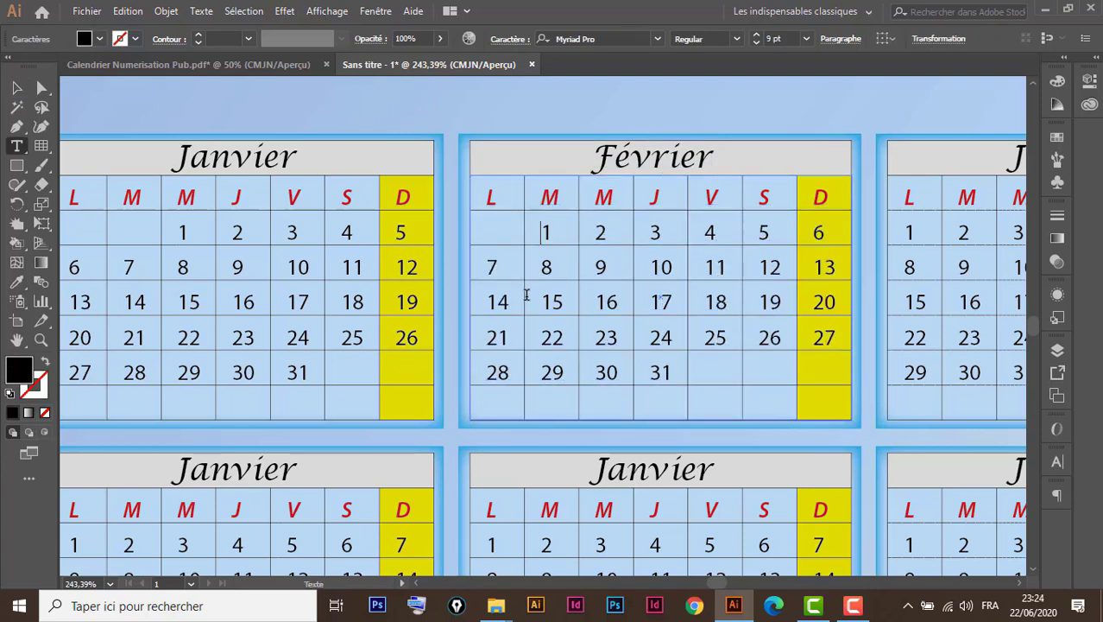
key("Tab")
key("Tab")
key("Tab")
key("Tab")
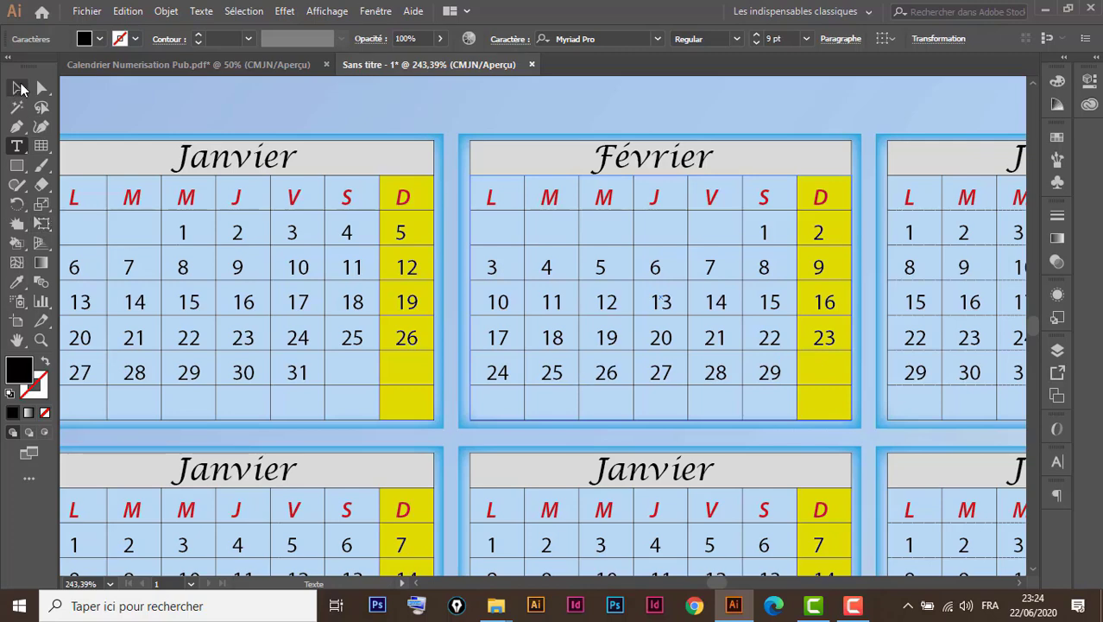
left_click(16, 87)
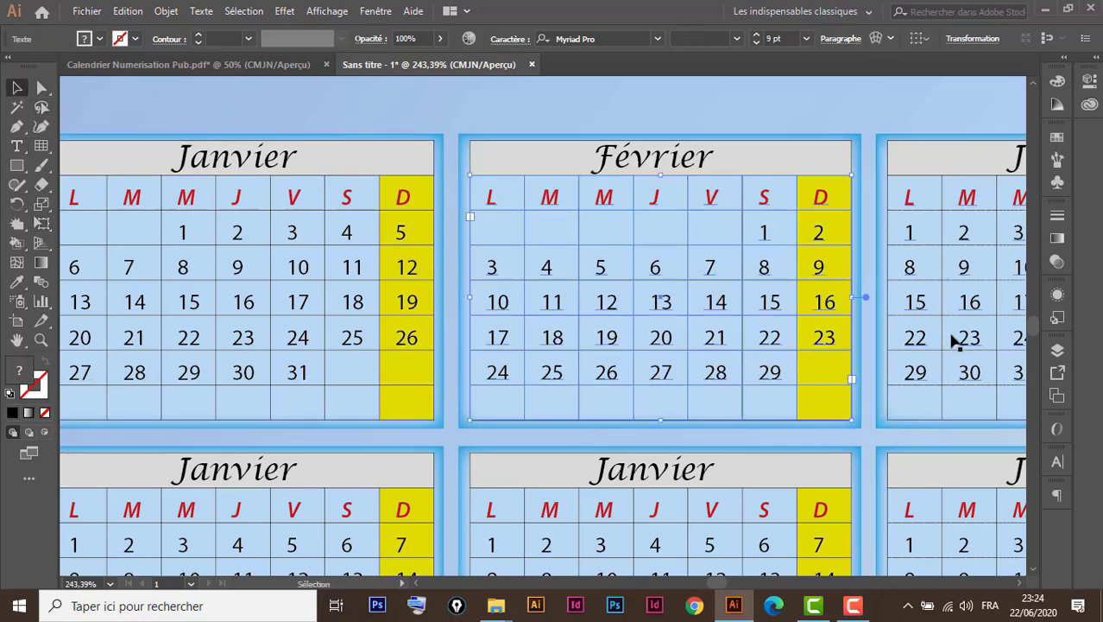
Pan to the third calendar and replace its Janvier title with 'Mars'.
left_click_drag(953, 337, 523, 331)
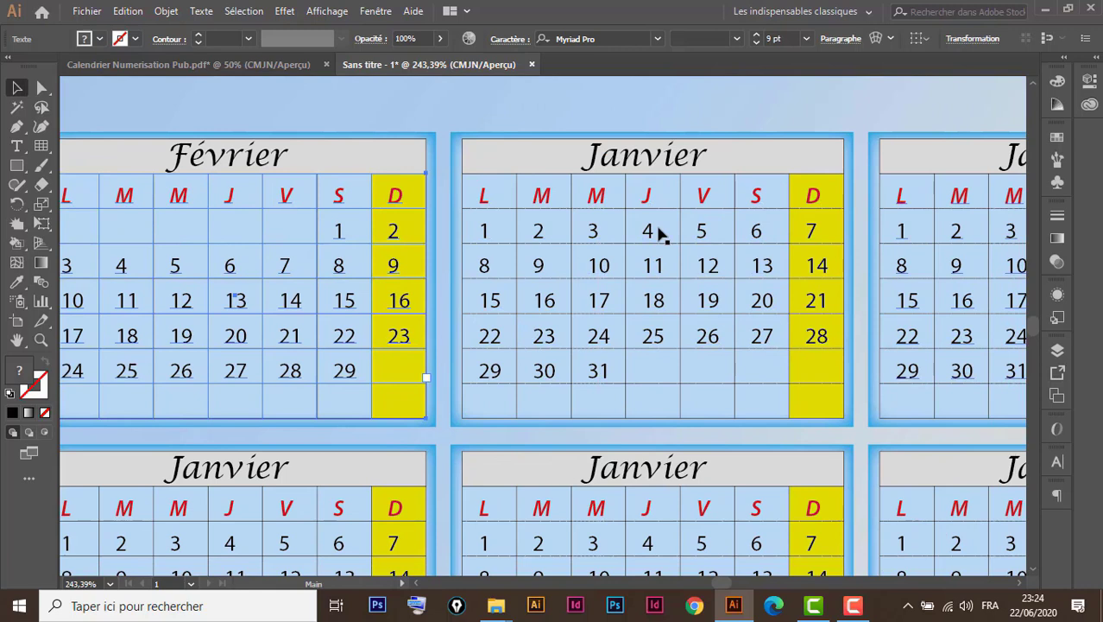
double_click(658, 158)
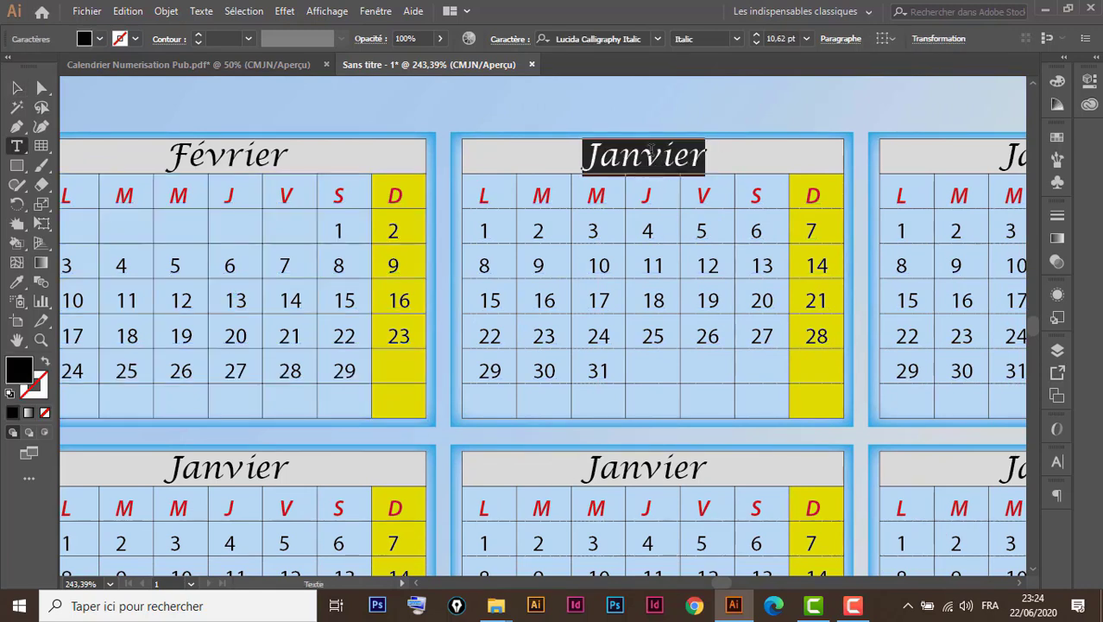
type("Mars")
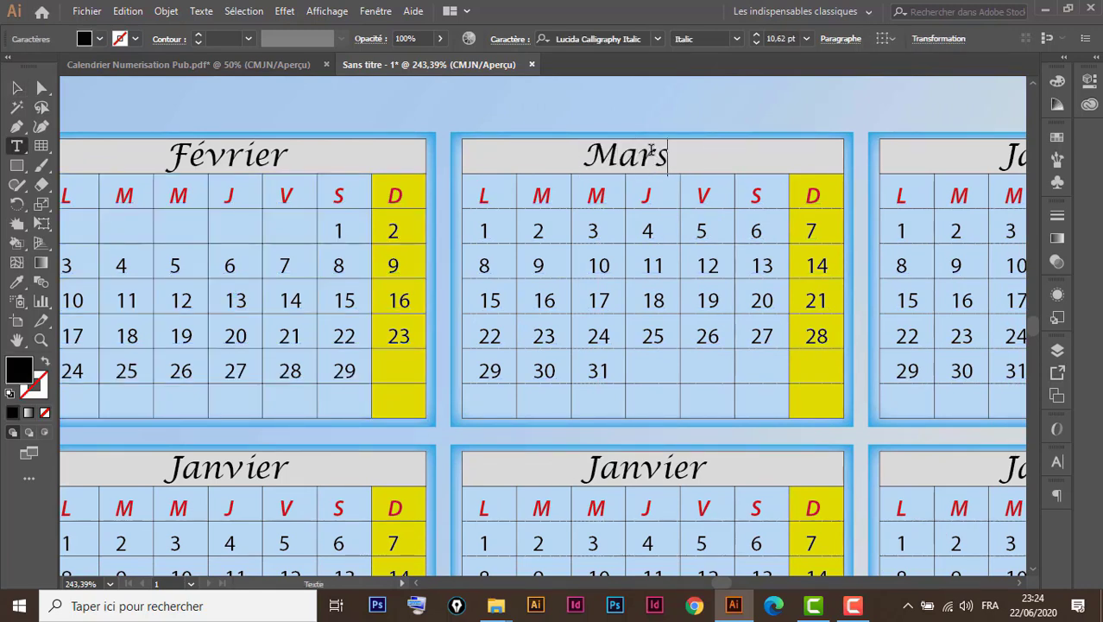
left_click(15, 89)
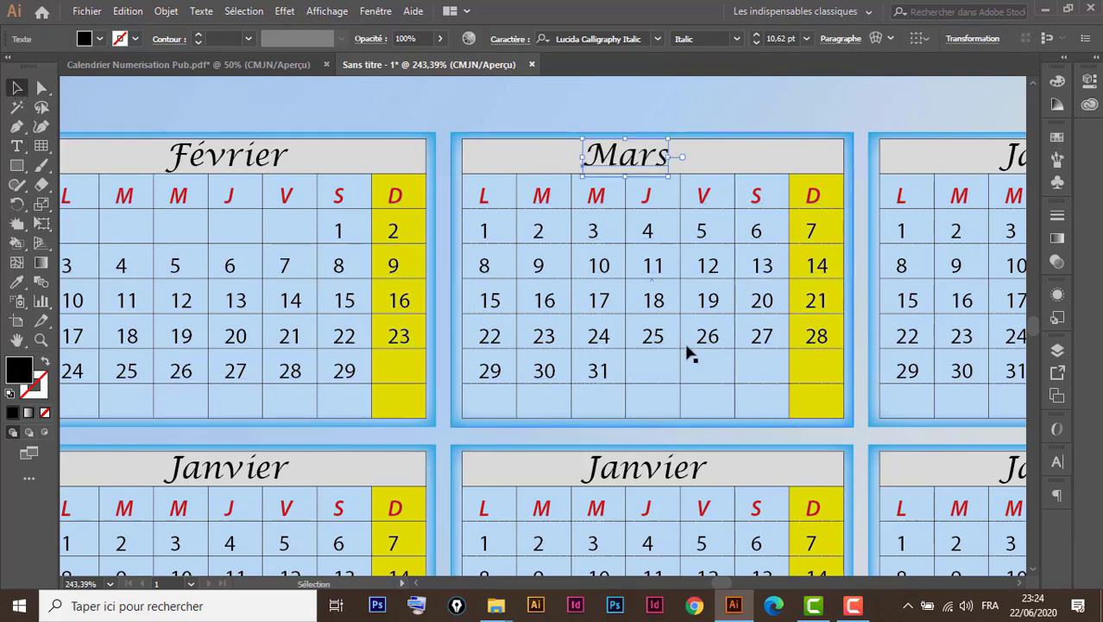
Check March 2020 in the system calendar.
left_click(1029, 603)
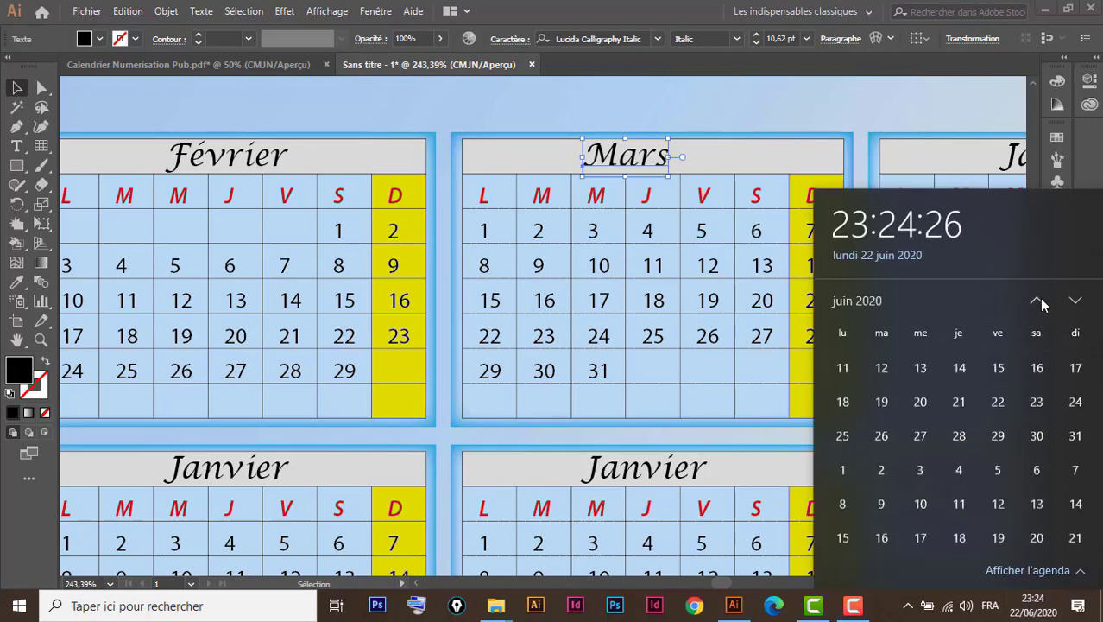
left_click(1037, 300)
left_click(1037, 301)
left_click(1037, 301)
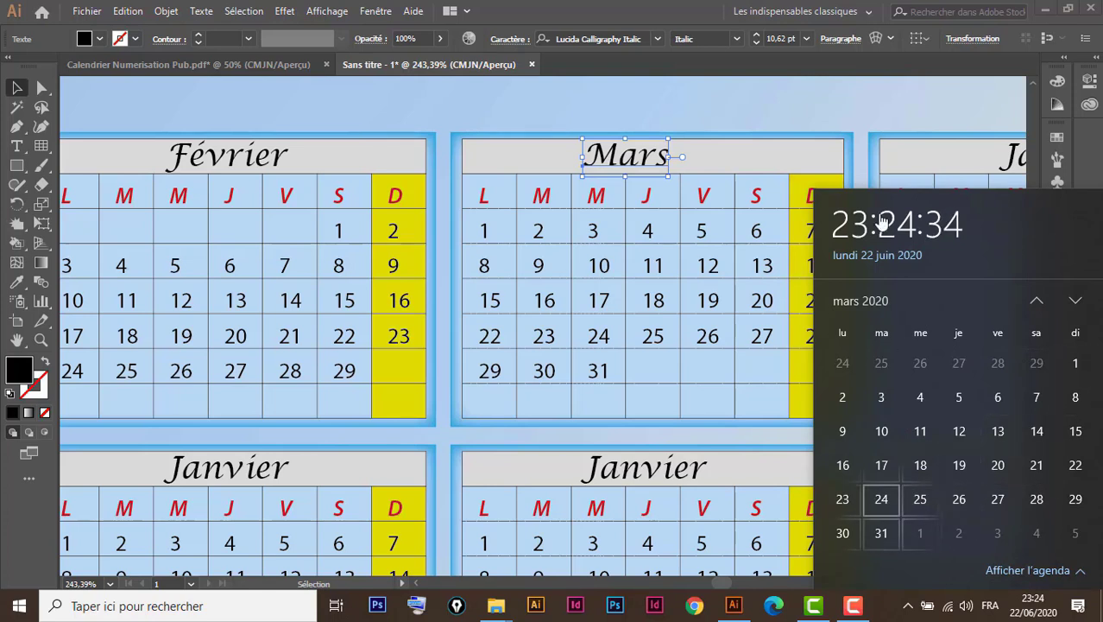
left_click(799, 108)
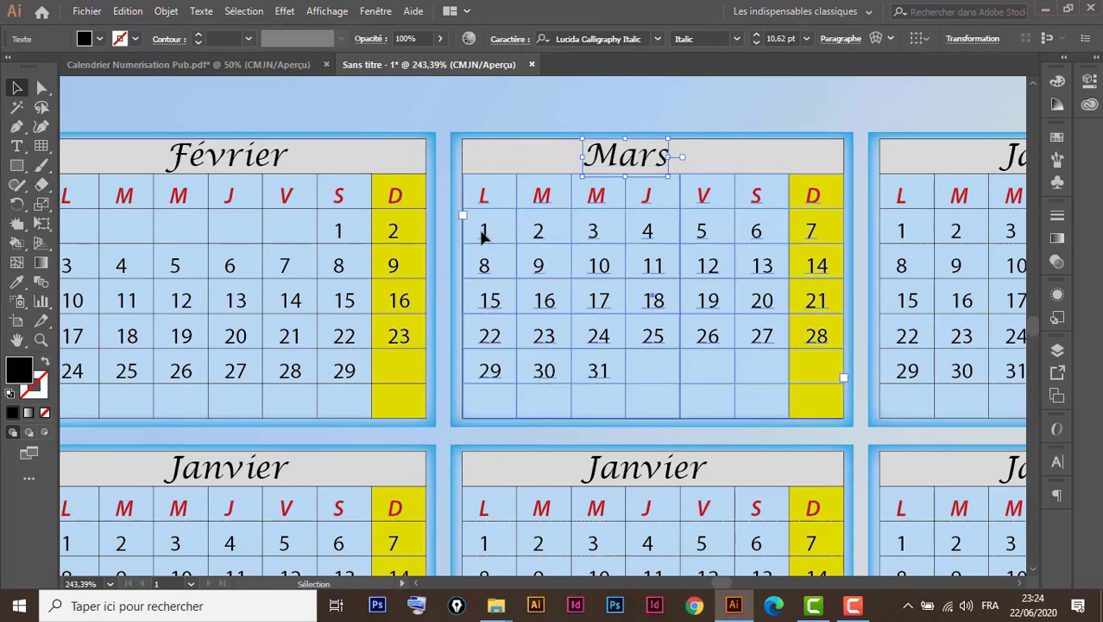
Tab the Mars dates twice so March 1st falls on Sunday.
key("t")
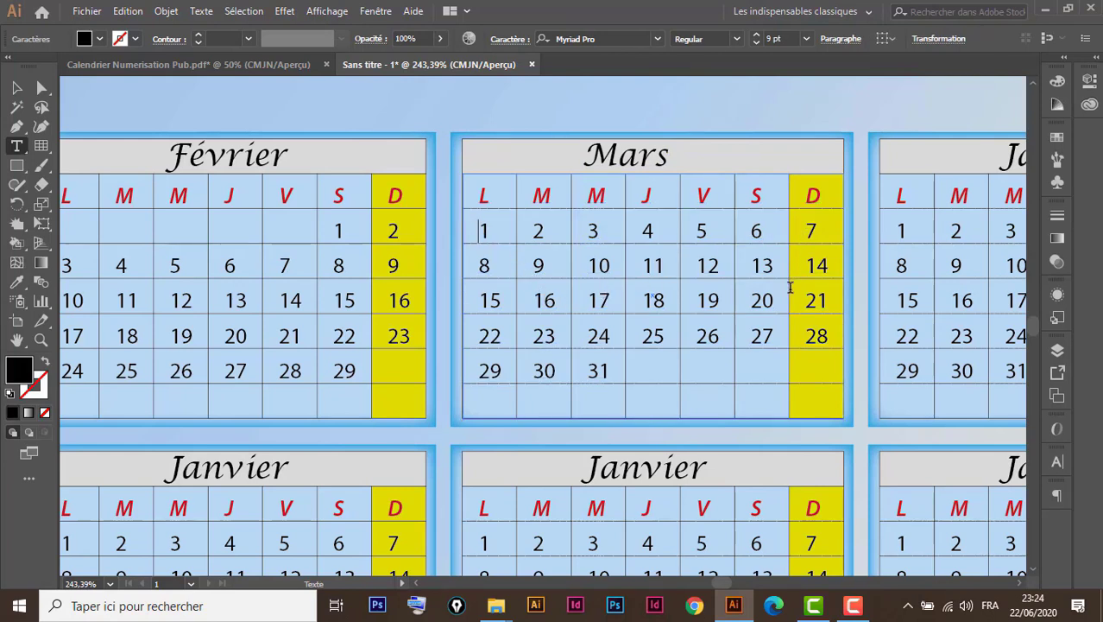
key("Tab")
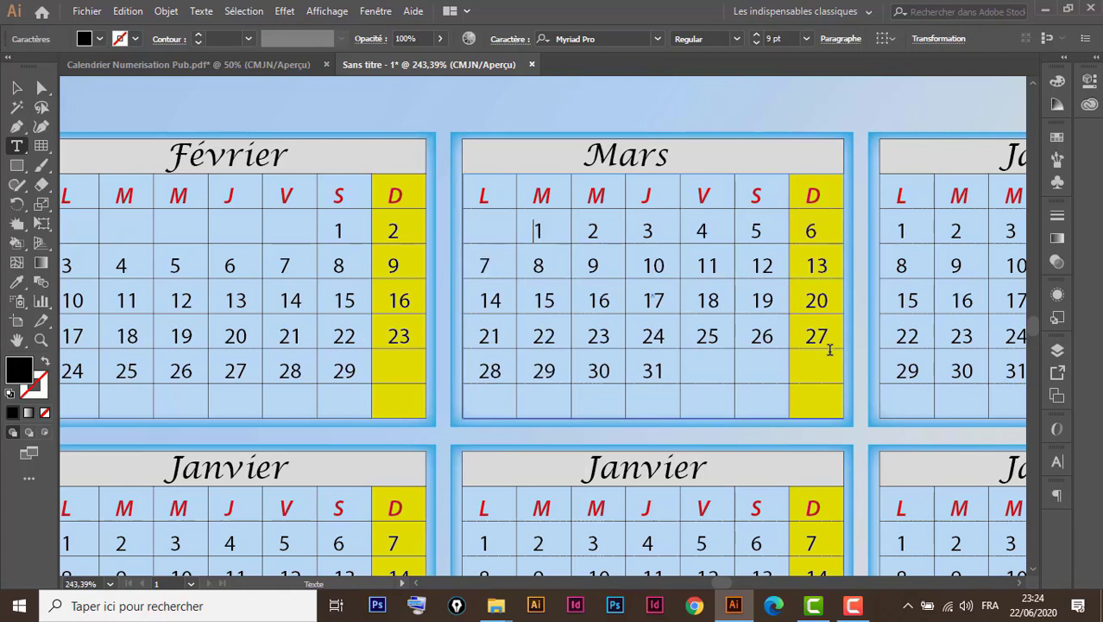
key("Tab")
key("Tab")
key("Tab")
key("Tab")
key("Tab")
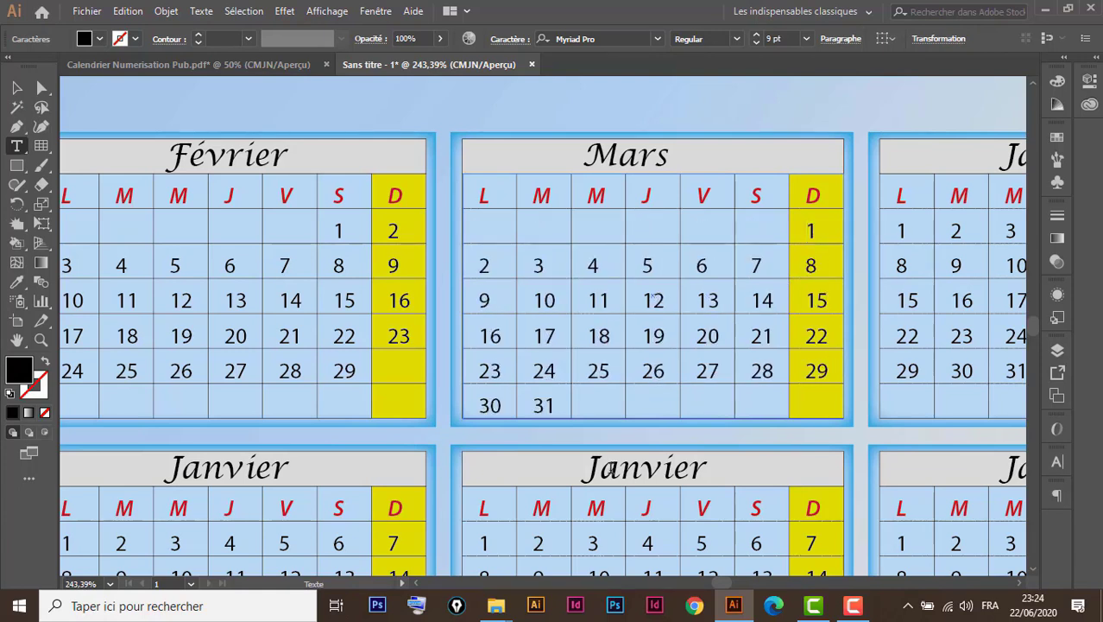
key("Escape")
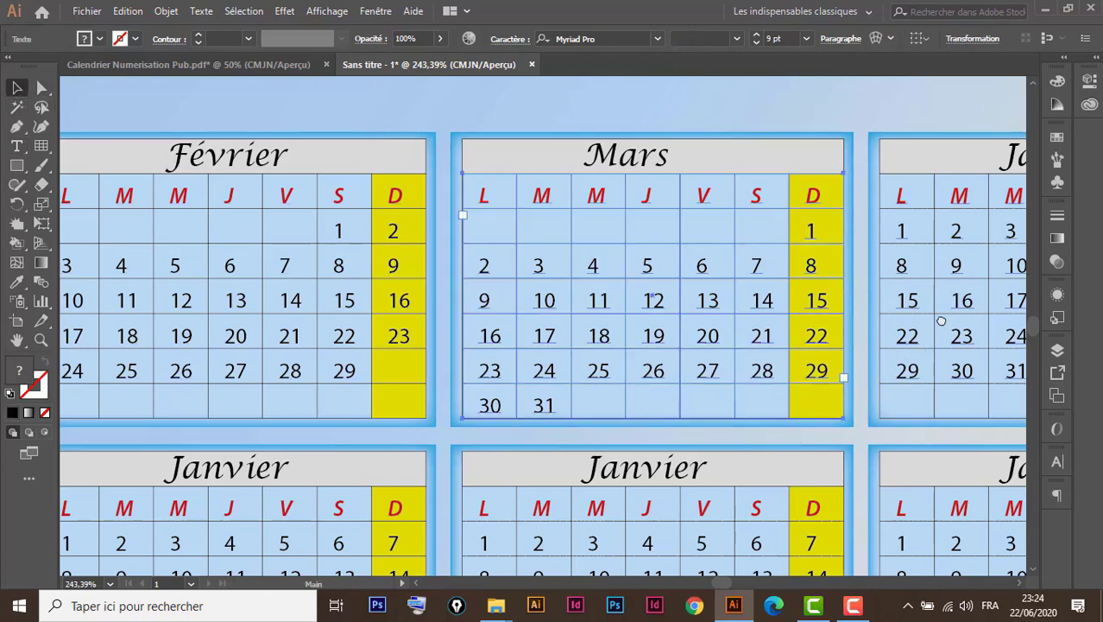
scroll(938, 319, "right", 5)
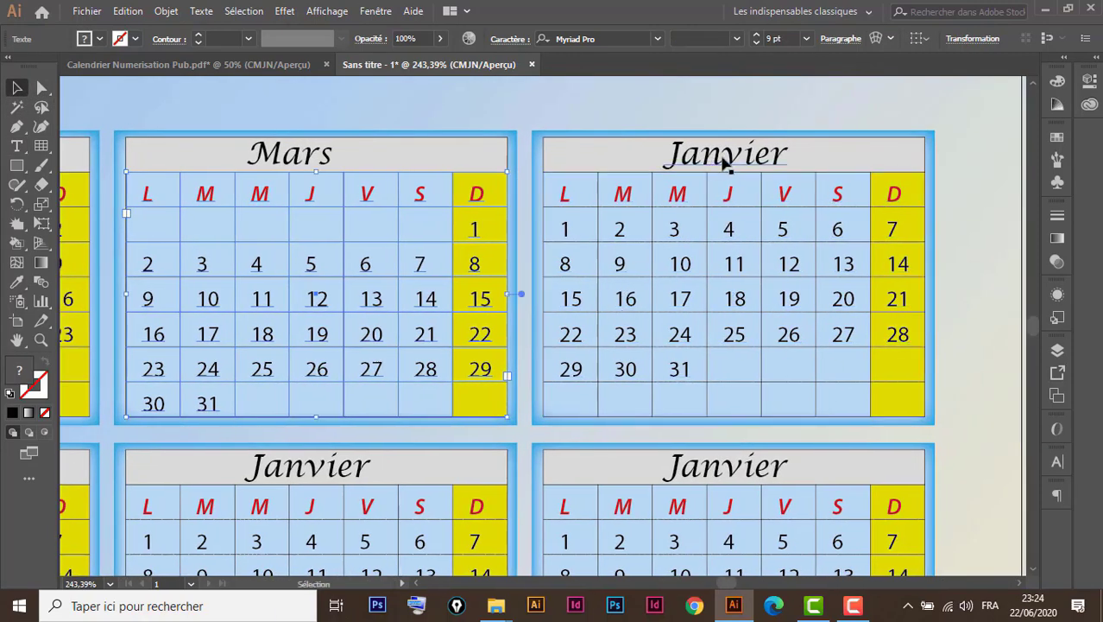
Retitle the fourth calendar 'Avril' and nudge the title into place.
double_click(725, 164)
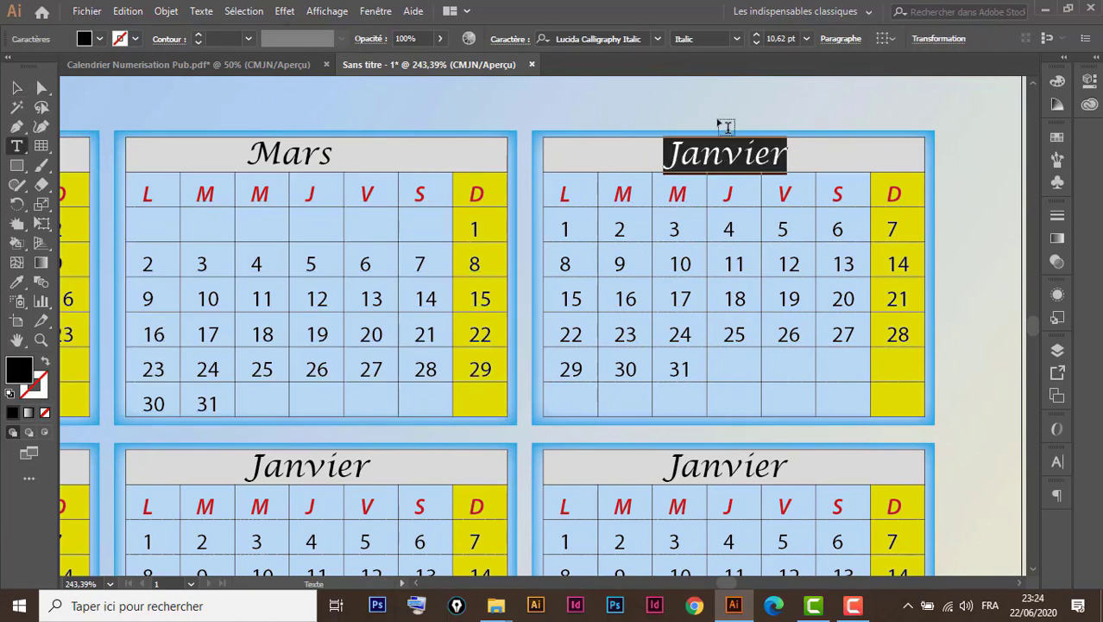
type("Avril")
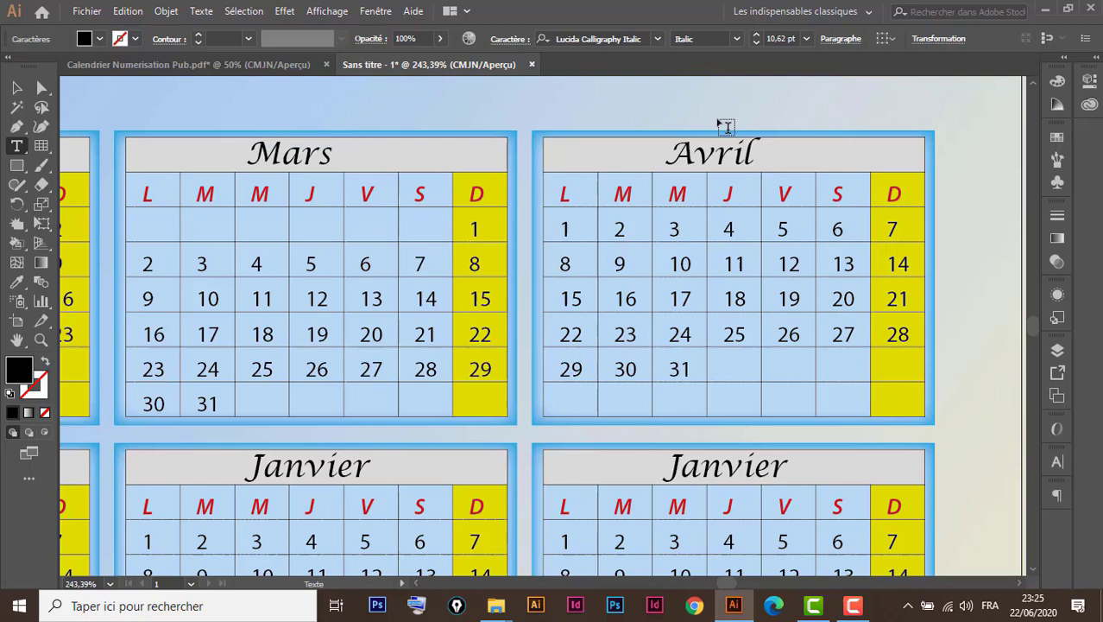
key("Escape")
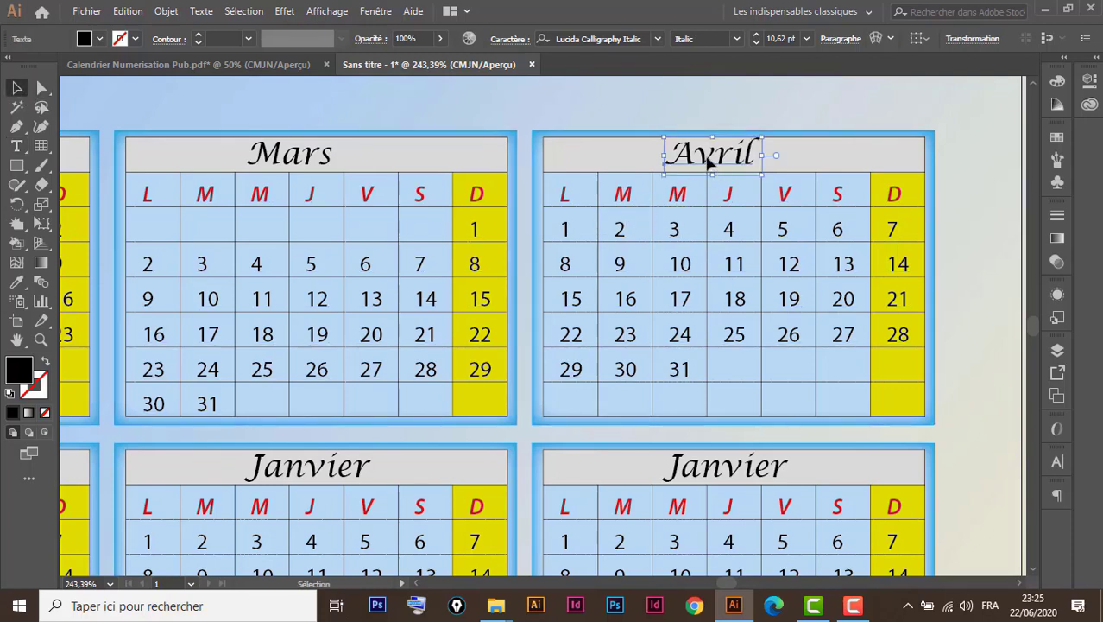
key("Down")
key("Down")
key("Right")
key("Right")
key("Right")
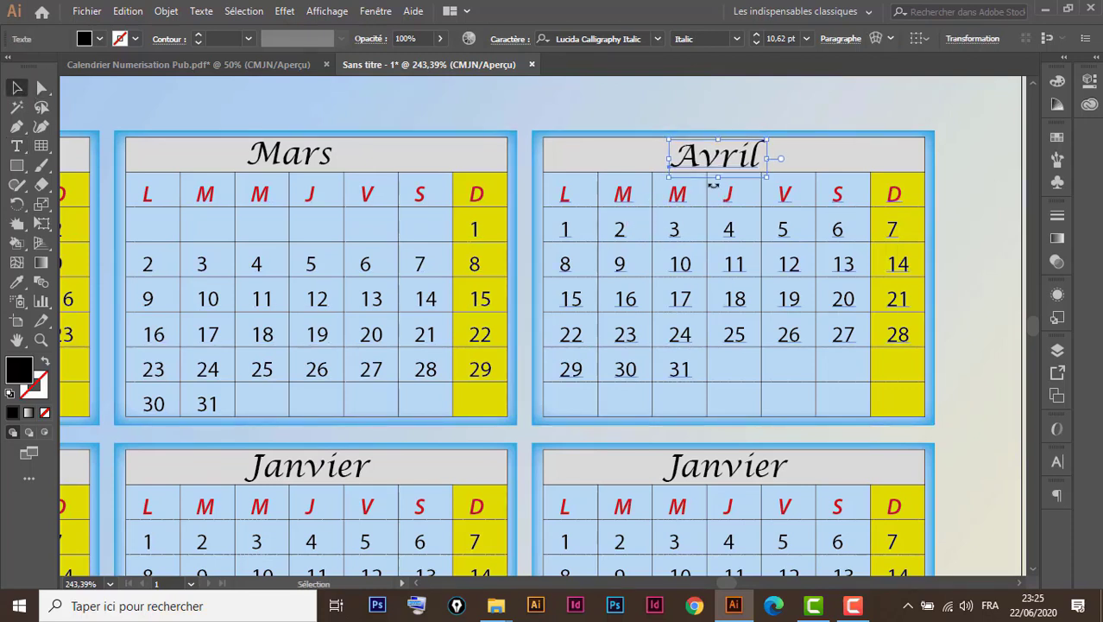
key("Down")
key("Up")
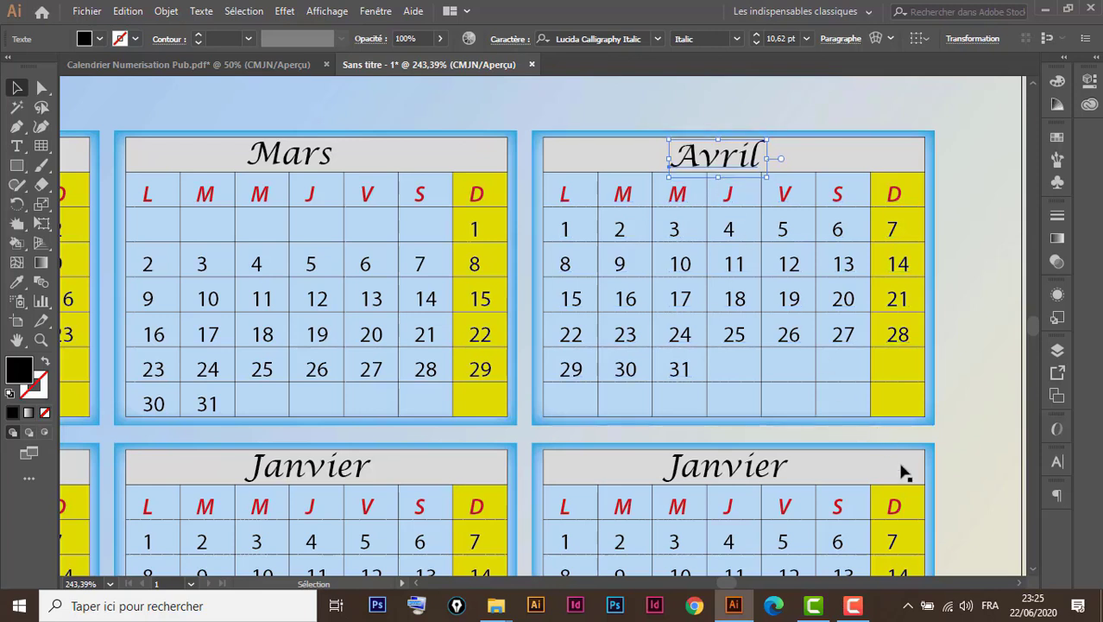
Look up April 2020 and tab the Avril dates so the 1st falls on Wednesday.
left_click(1033, 605)
left_click(1036, 300)
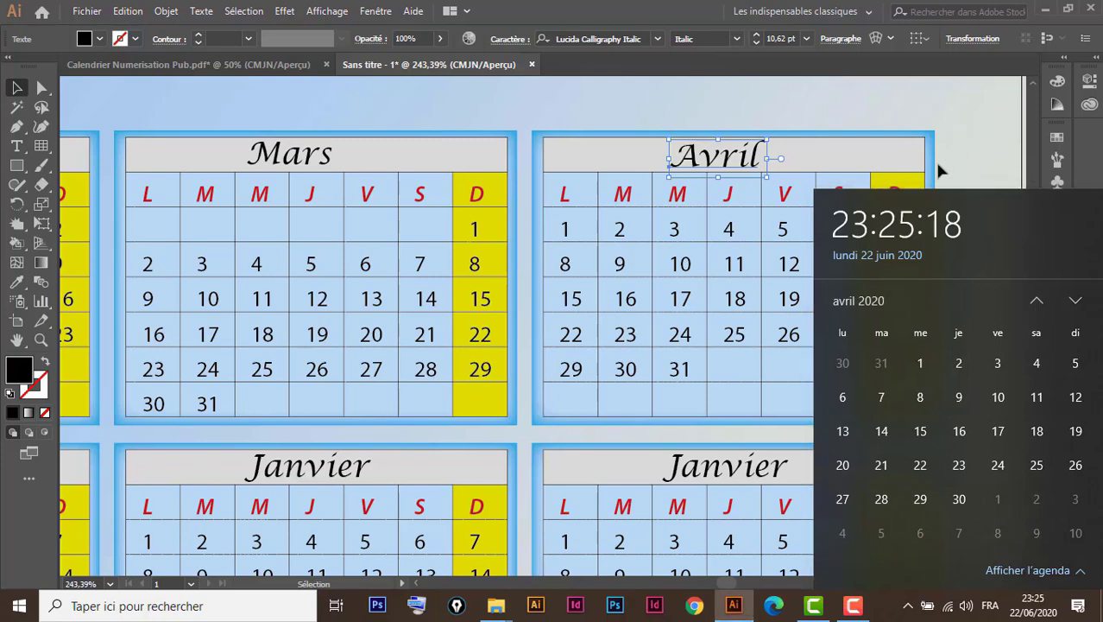
left_click(571, 251)
key("t")
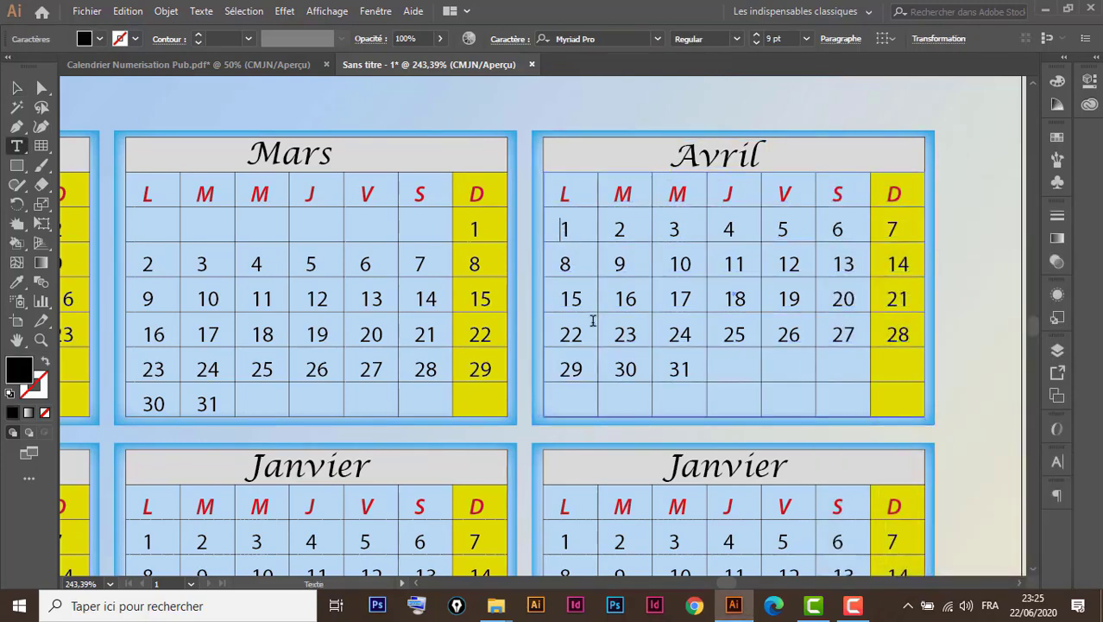
key("Tab")
key("Tab")
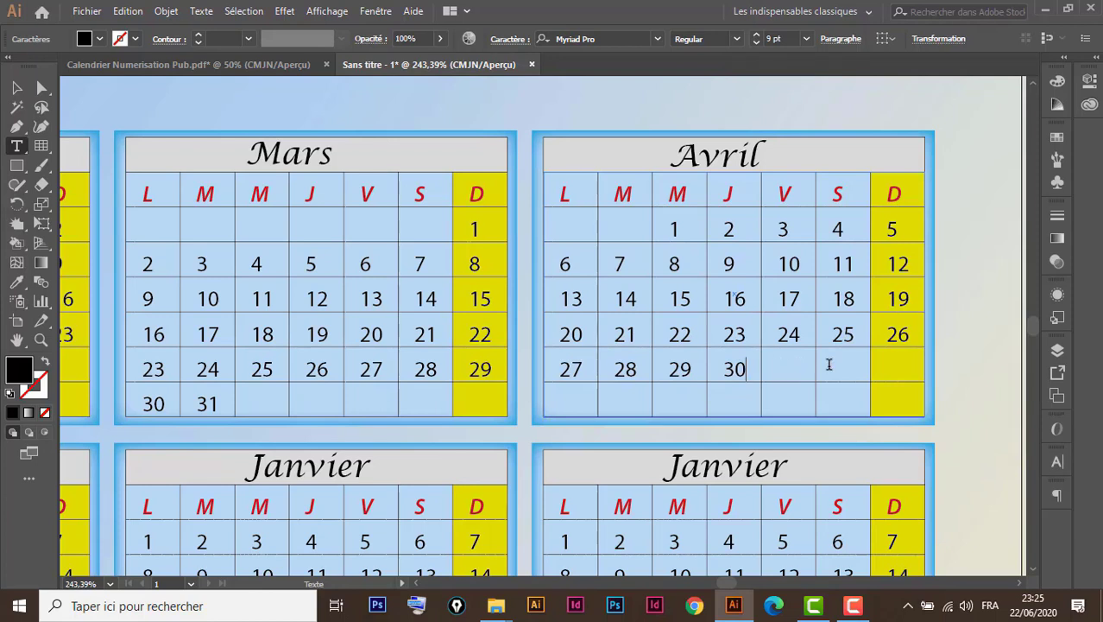
key("Escape")
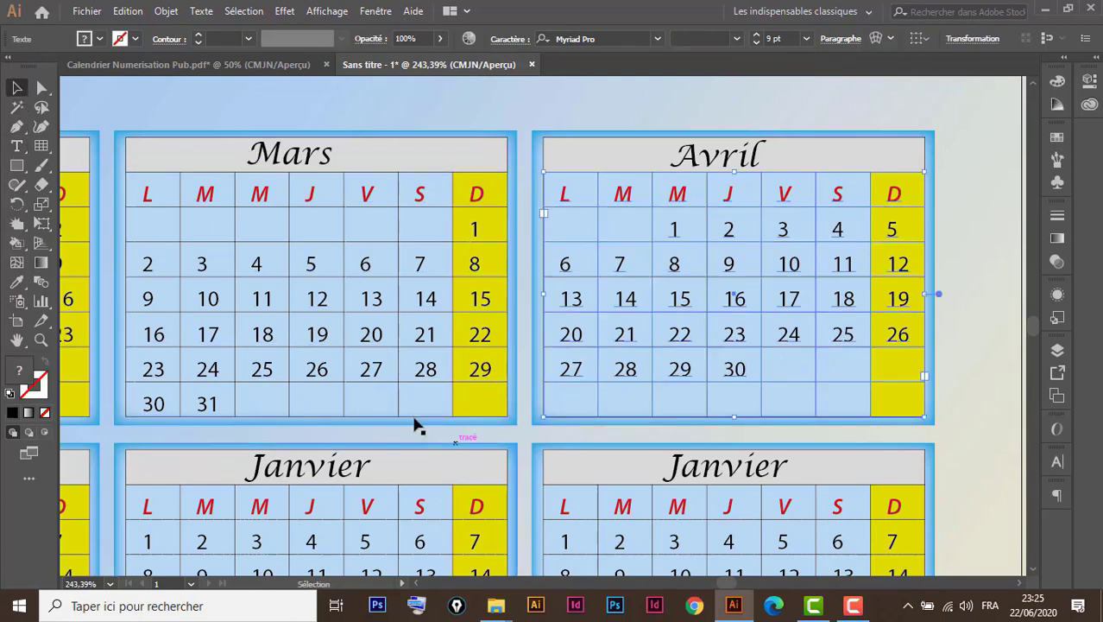
mouse_move(415, 425)
left_mouse_down()
mouse_move(577, 354)
mouse_move(321, 277)
left_mouse_up()
Tab the Mai dates twice so May 1st falls on Friday.
key("t")
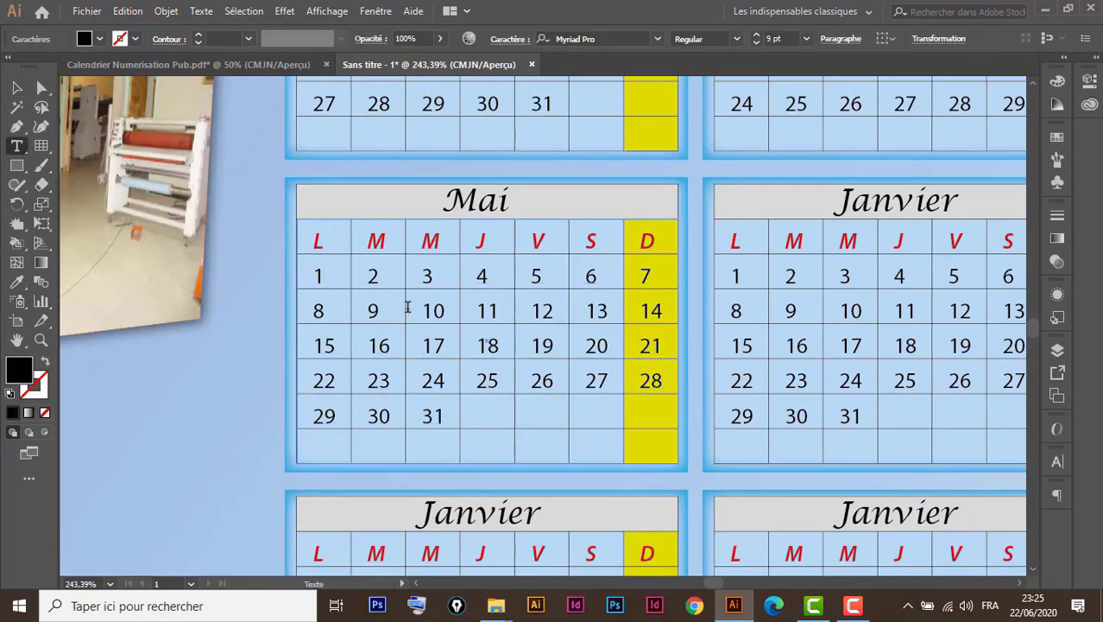
key("Tab")
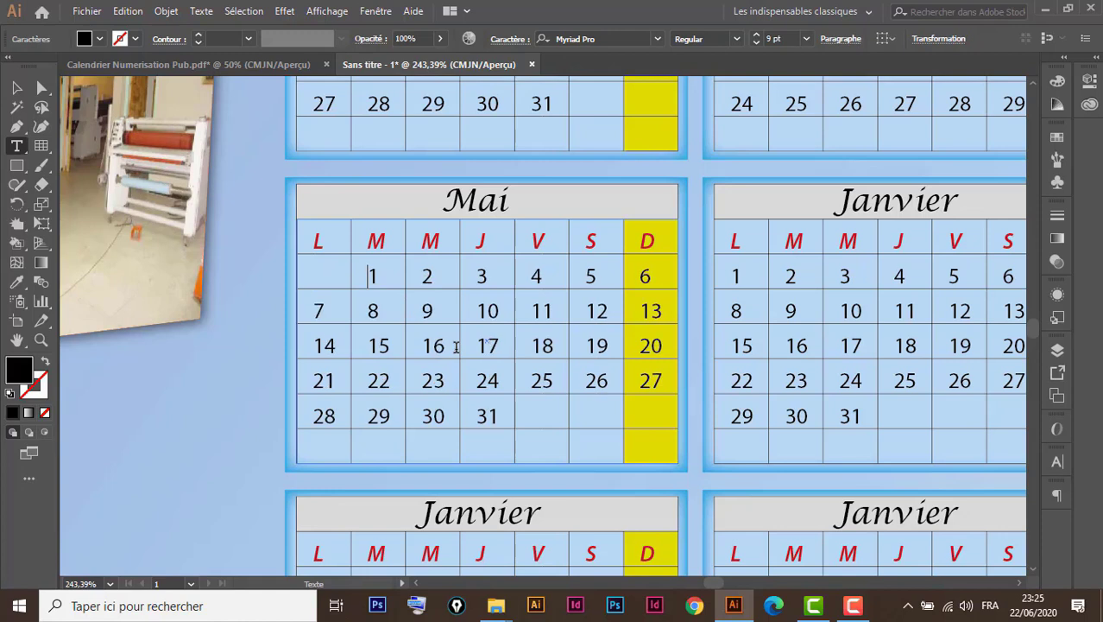
key("Tab")
key("Tab")
key("Tab")
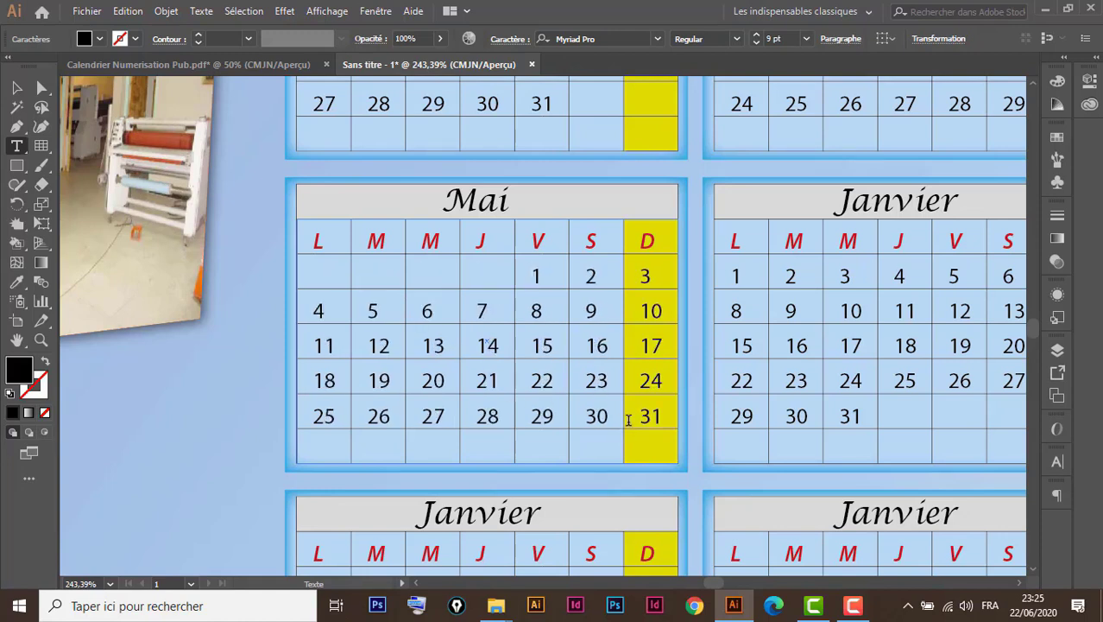
left_click(17, 87)
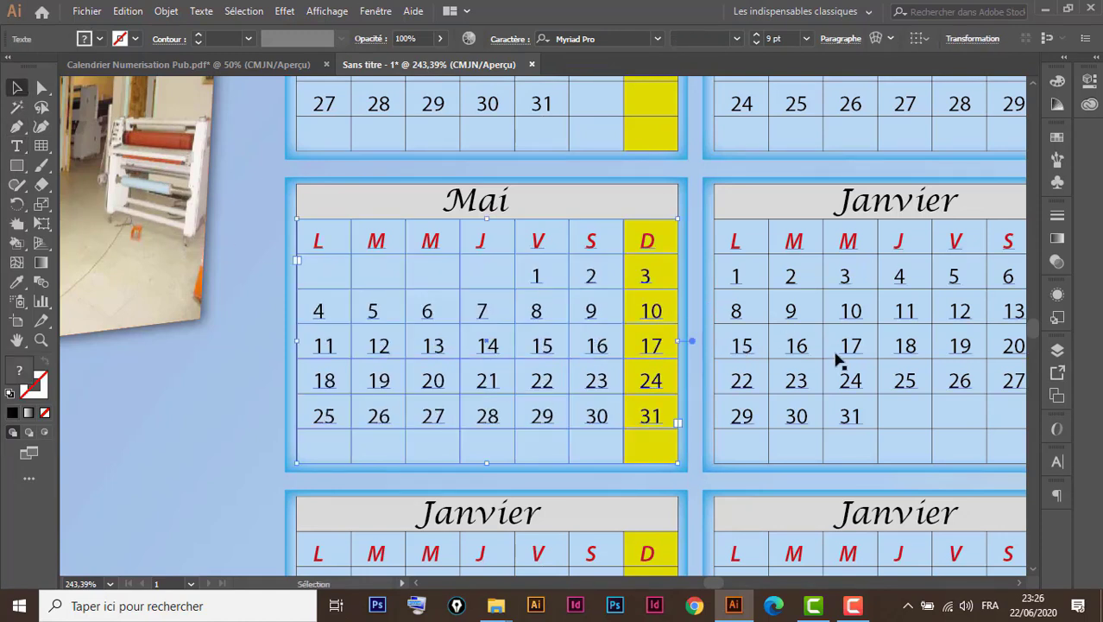
Tab the Juillet dates so July 1st falls on Wednesday.
left_click_drag(912, 366, 663, 93)
key("t")
left_click(538, 314)
key("Tab")
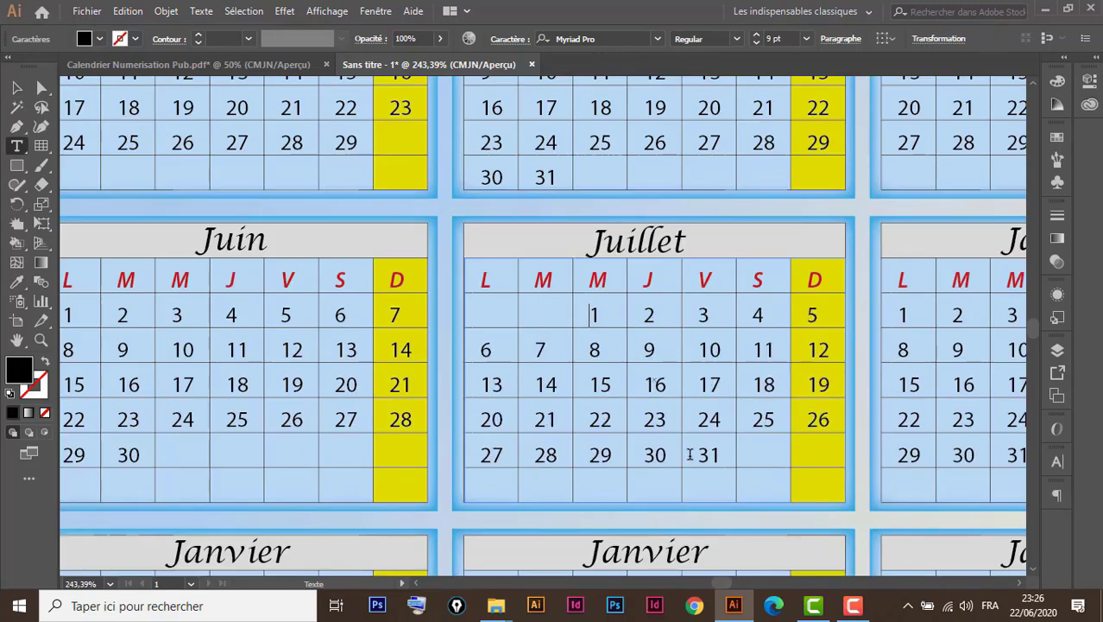
left_click(16, 87)
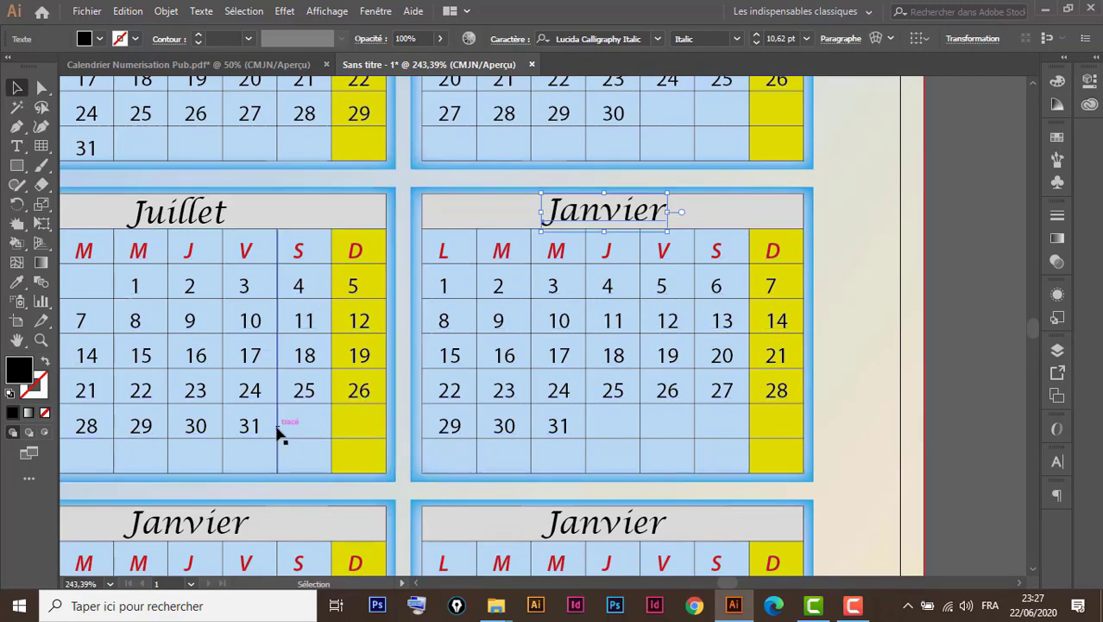
Paste the contact address block onto the empty lower-left artboard and nudge it up.
mouse_move(240, 433)
left_mouse_down()
mouse_move(673, 361)
mouse_move(797, 325)
left_mouse_up()
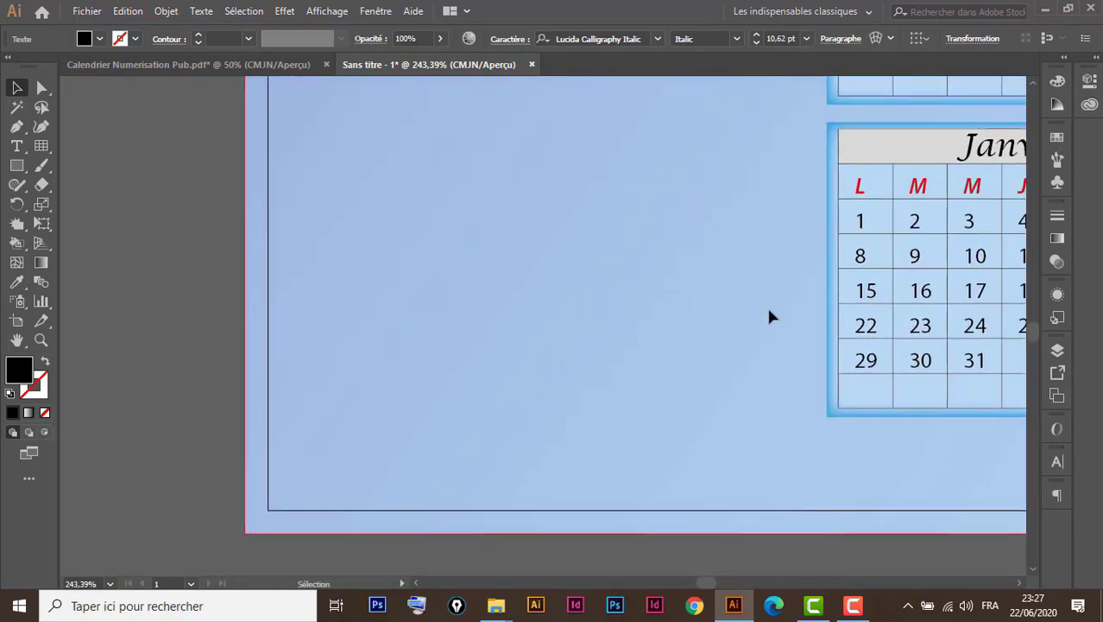
key("ctrl+v")
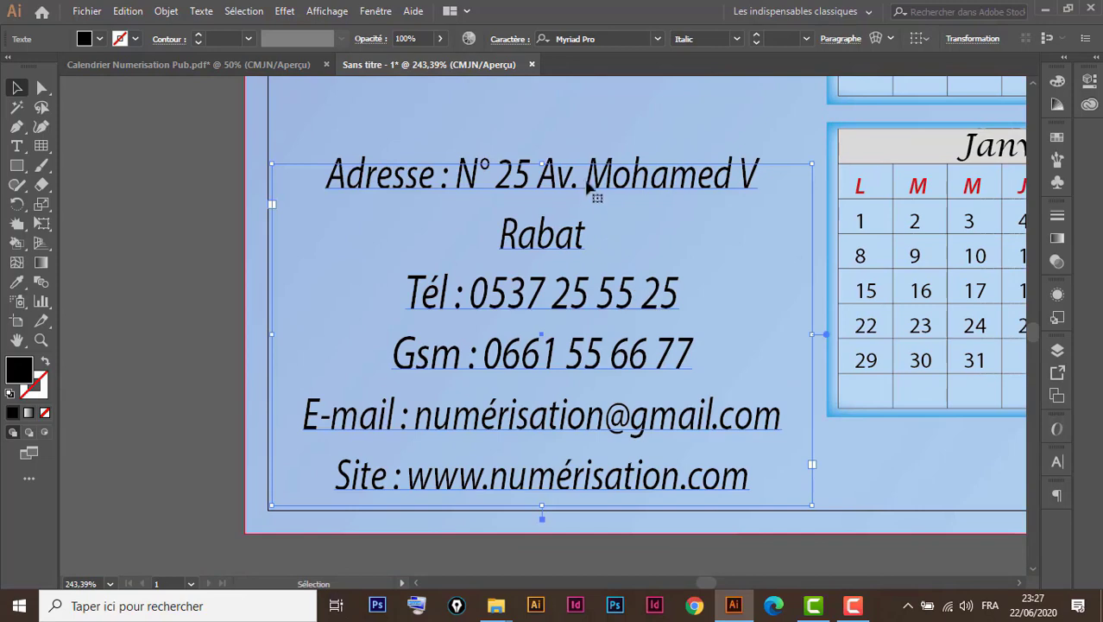
left_click_drag(587, 186, 580, 136)
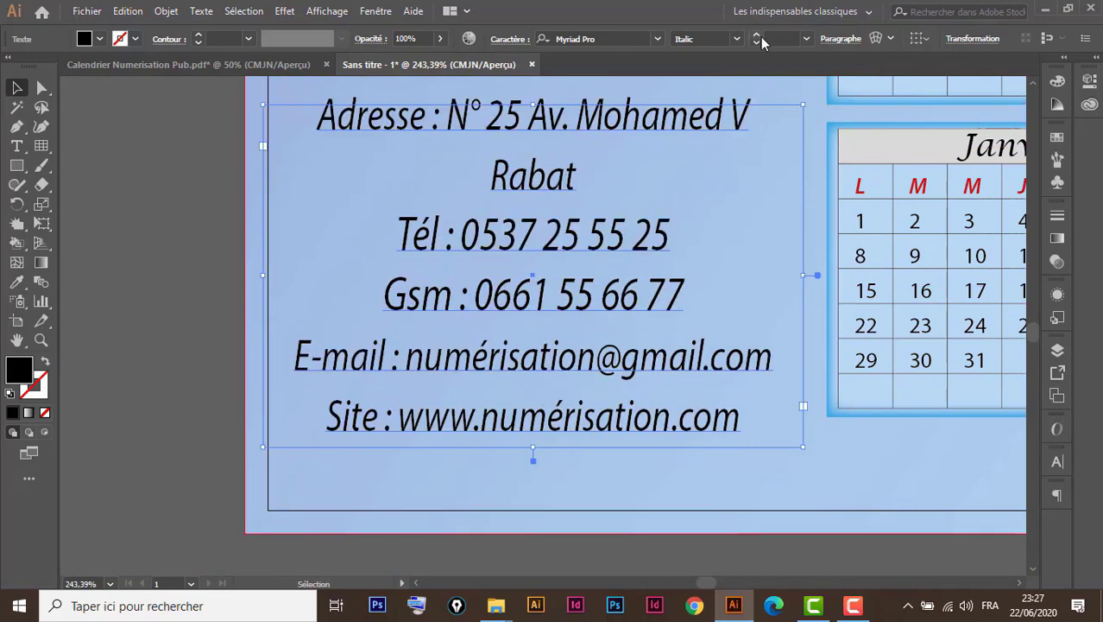
Retitle the calendar after Juillet as 'Août'.
key("ctrl+minus")
key("ctrl+minus")
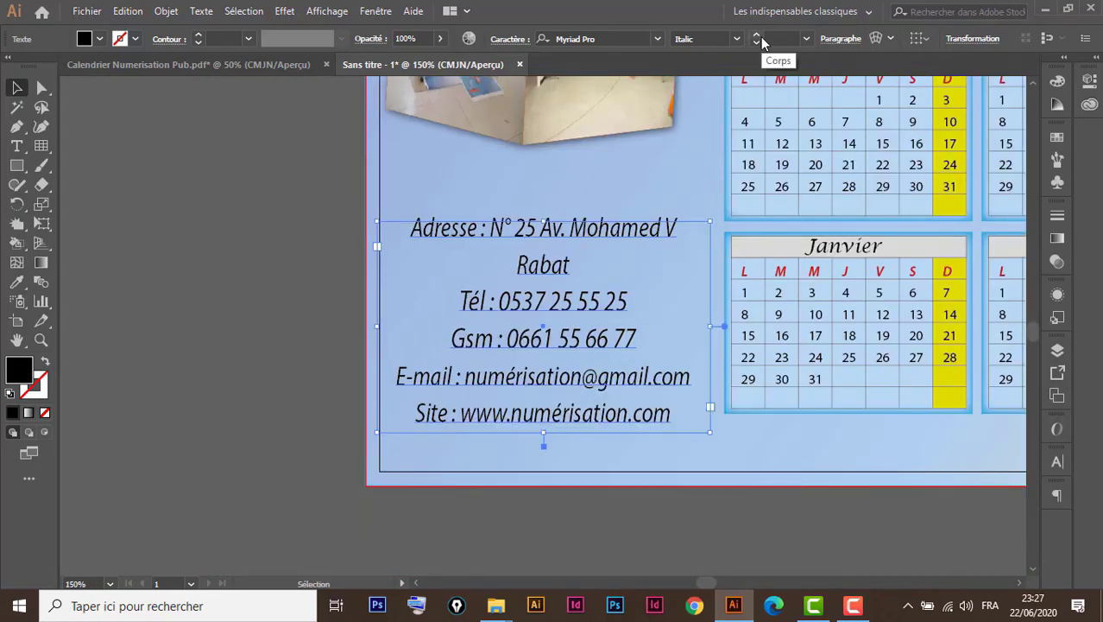
left_click_drag(954, 138, 449, 237)
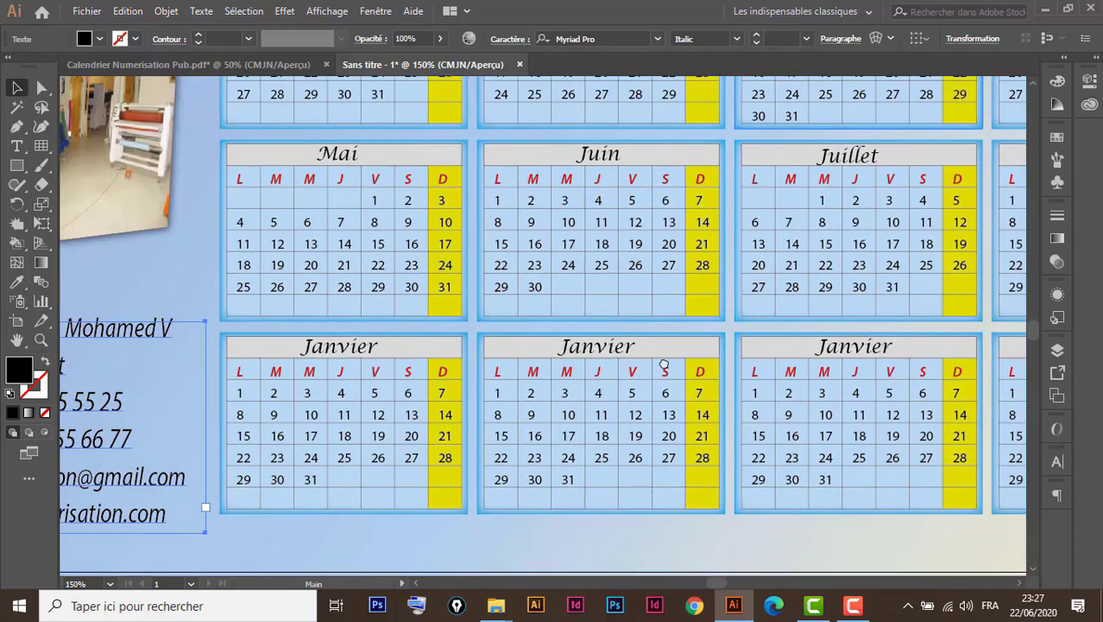
left_click_drag(1019, 336, 580, 365)
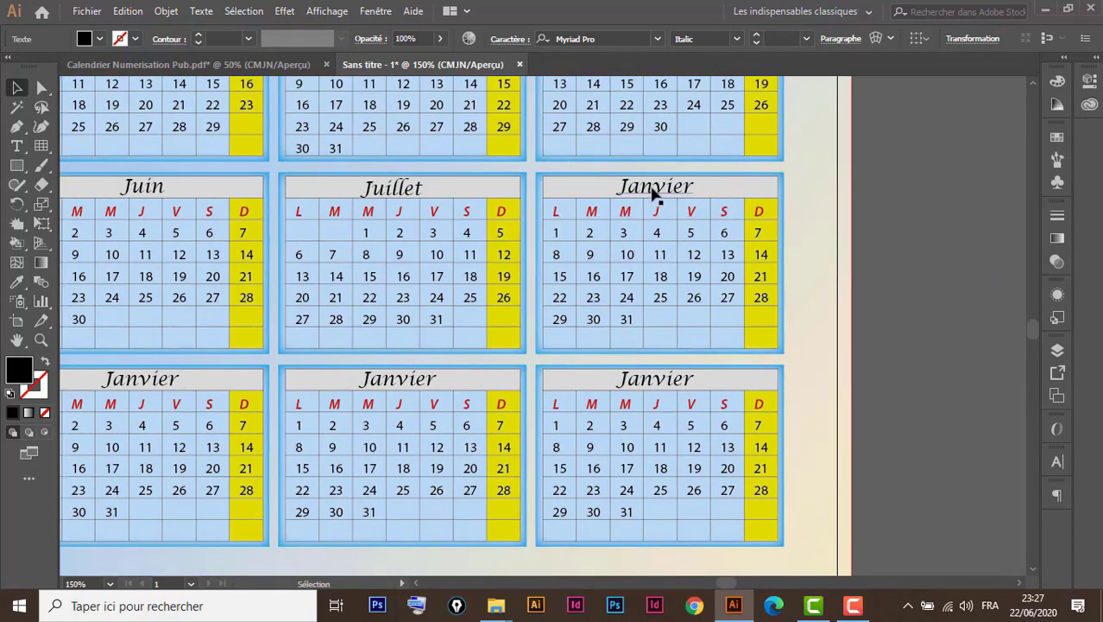
double_click(657, 189)
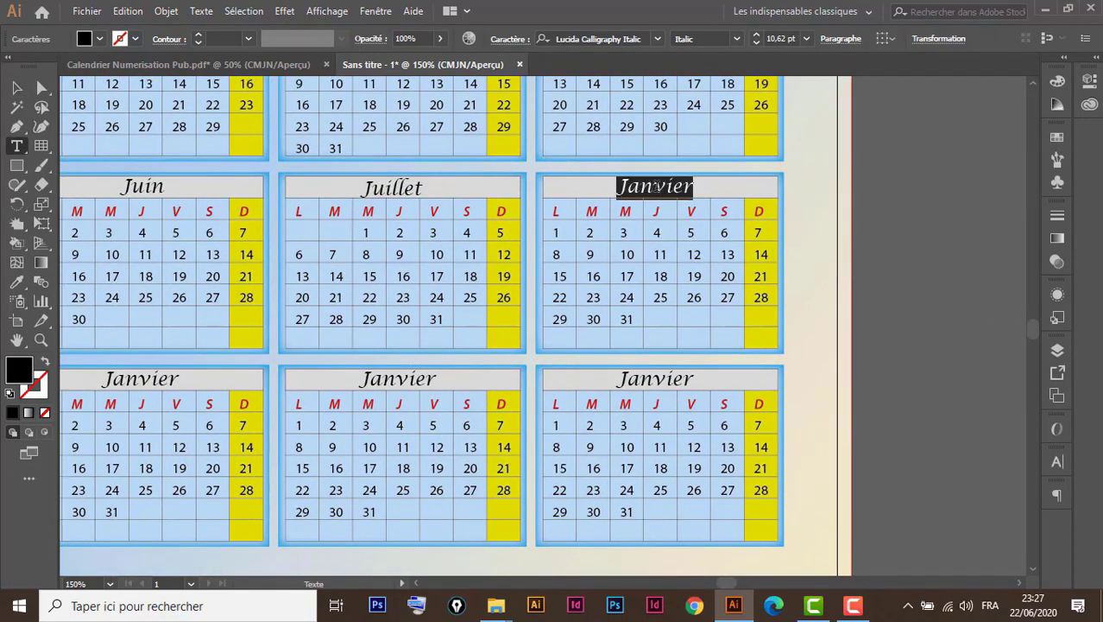
type("A")
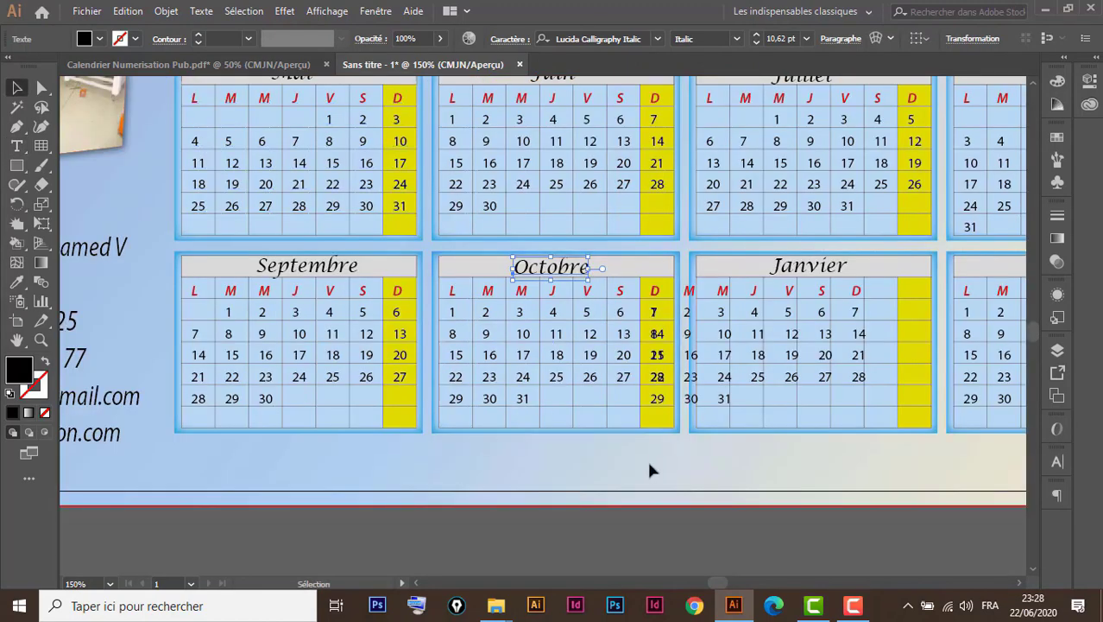
Page the system calendar forward to October 2020 to check dates.
left_click(1035, 605)
left_click(1075, 301)
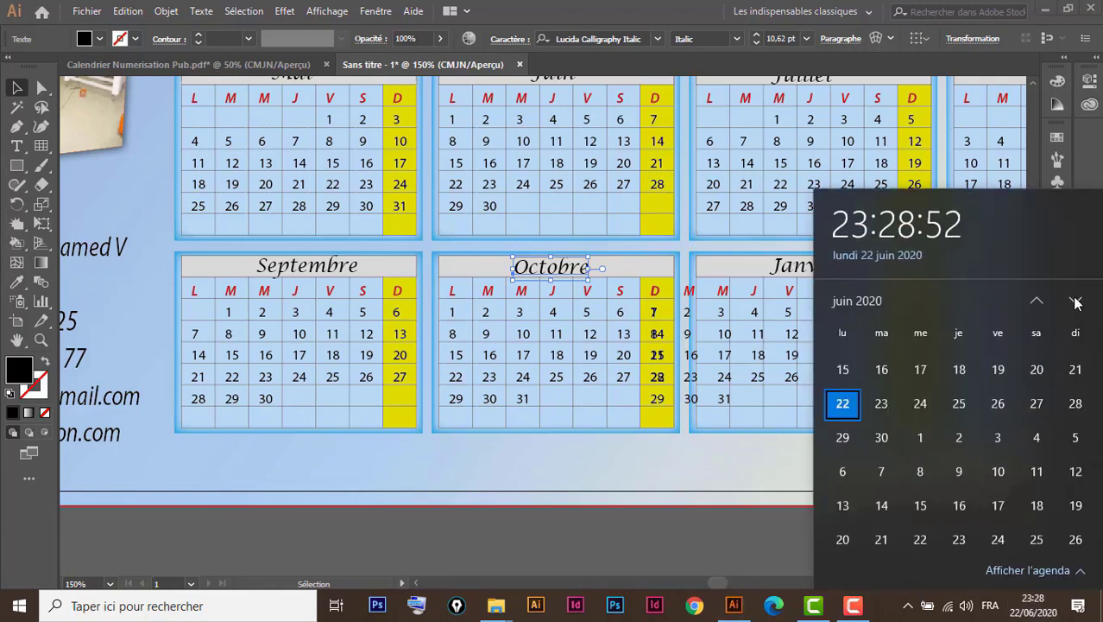
left_click(1076, 300)
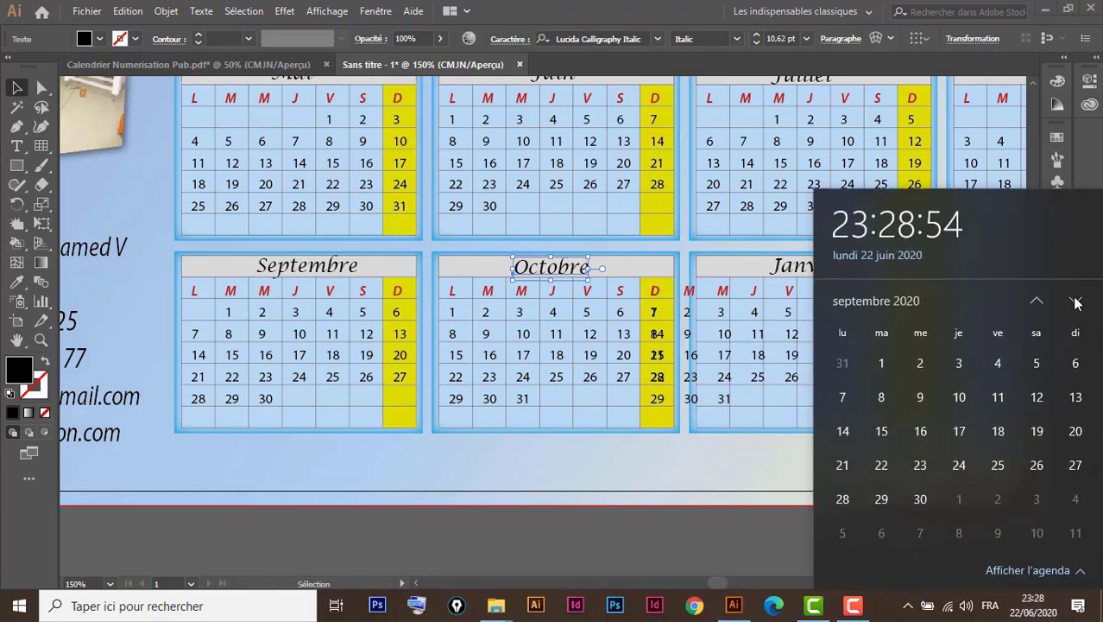
left_click(1076, 300)
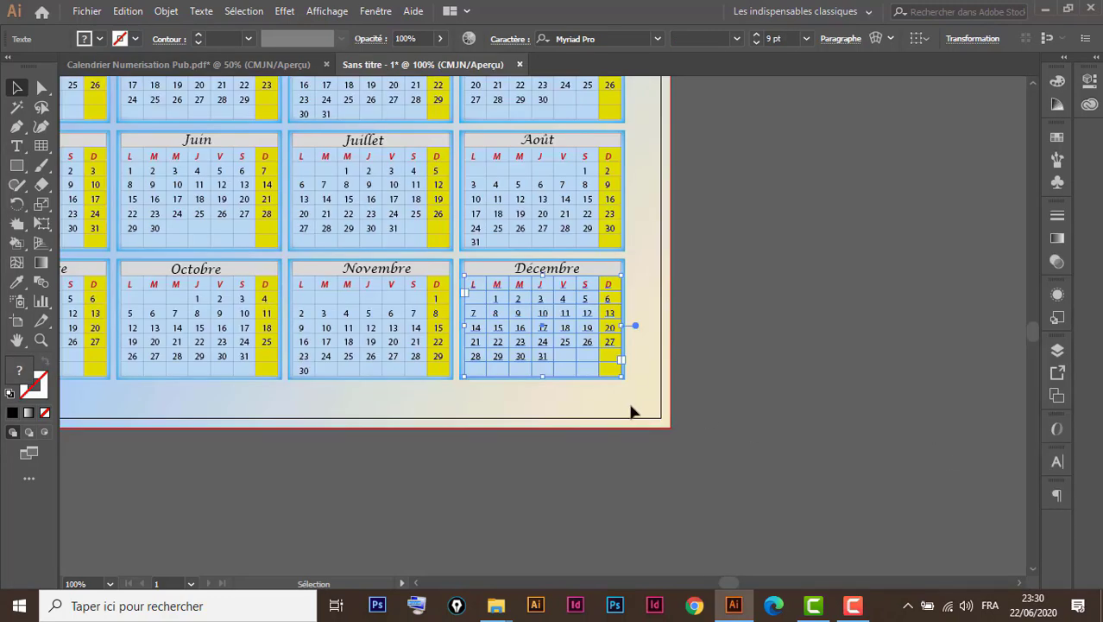
Zoom out to show the whole calendar page and select all artwork.
left_click_drag(533, 420, 871, 524)
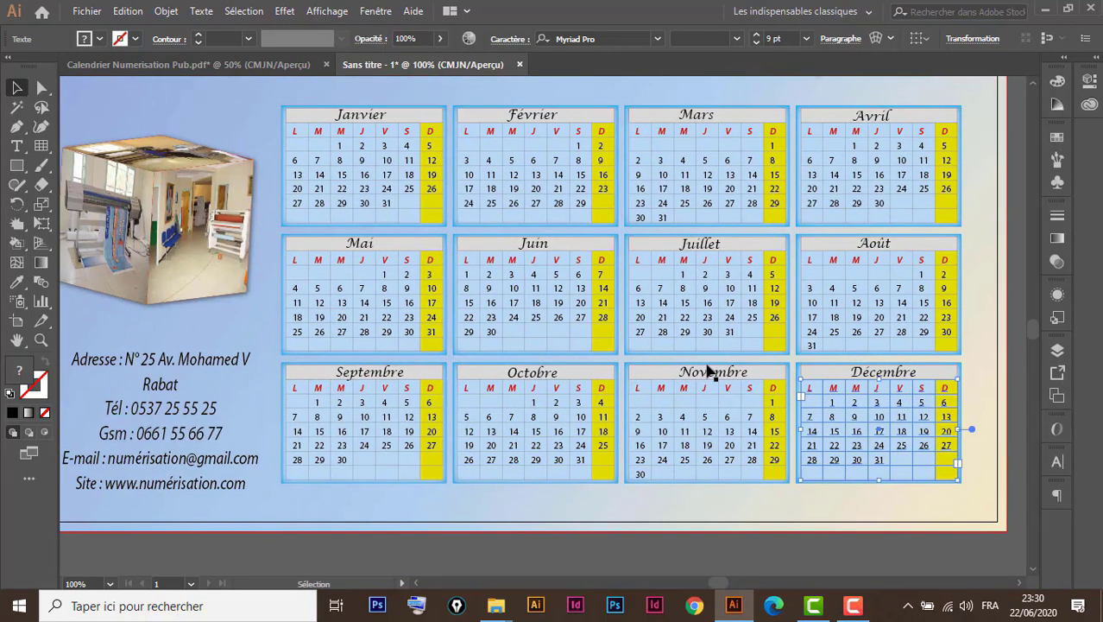
key("ctrl+minus")
key("ctrl+minus")
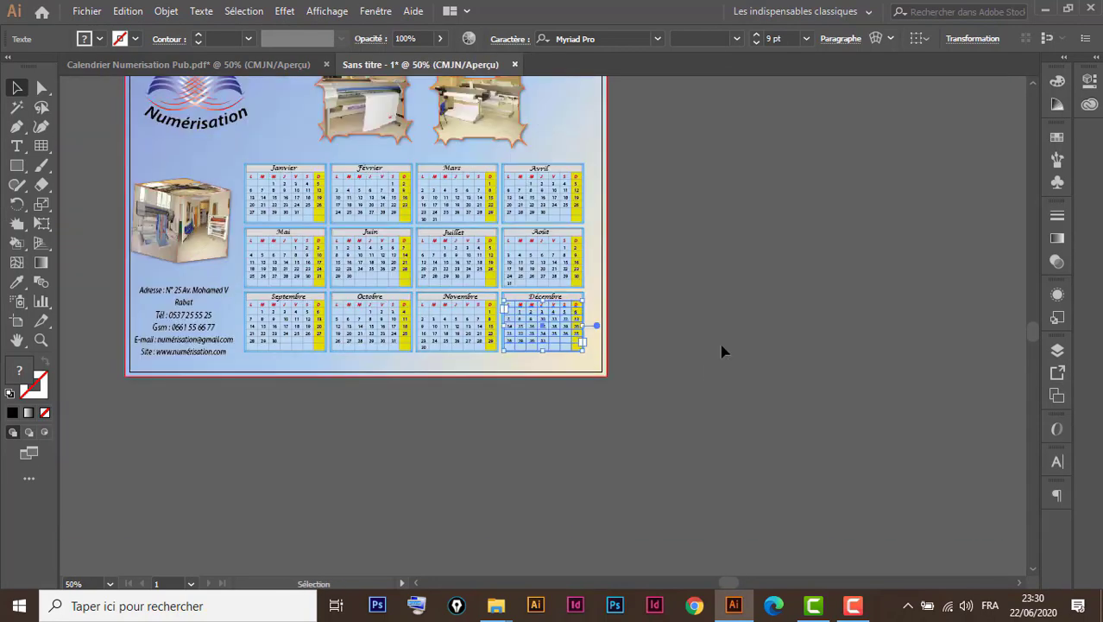
left_click_drag(703, 274, 826, 393)
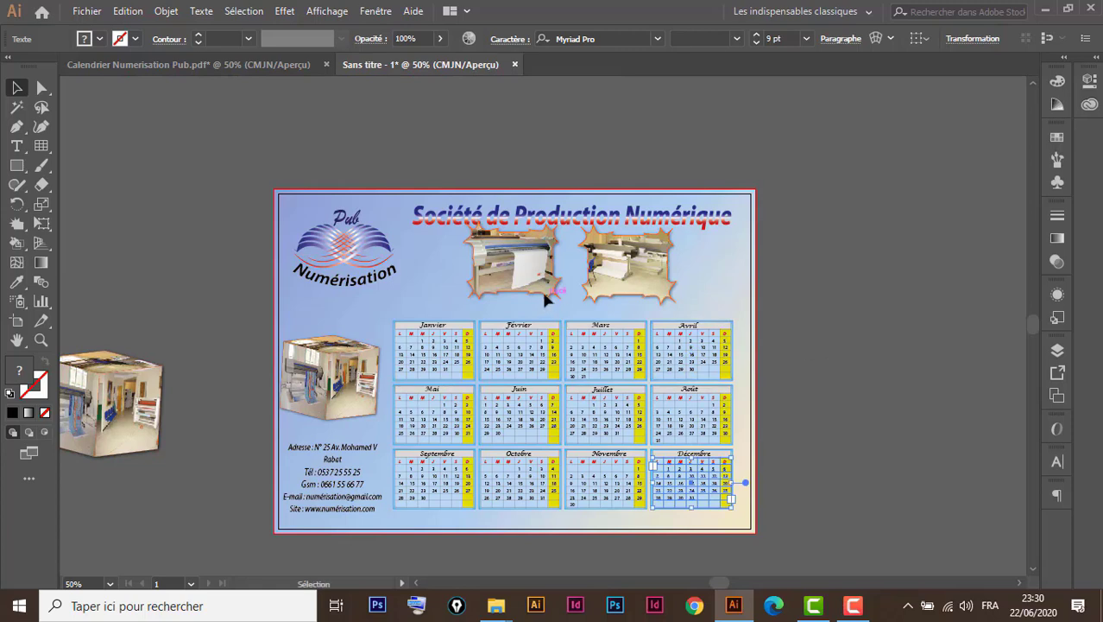
left_click(860, 179)
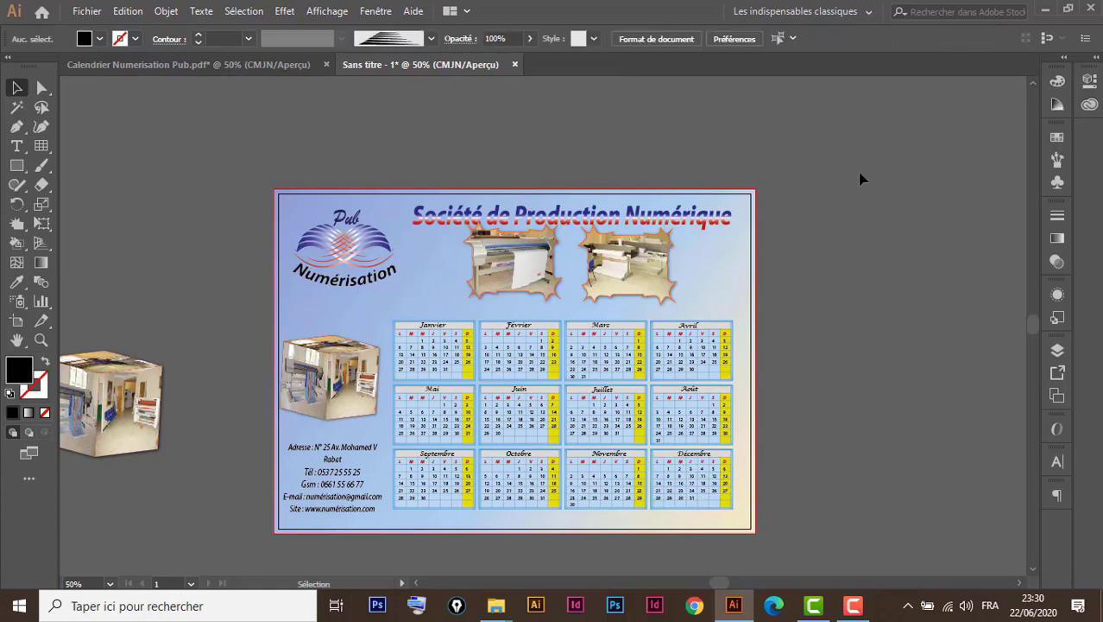
key("ctrl")
key("ctrl+a")
Move the cube photo group slightly to the right.
left_click(827, 227)
left_click(380, 382)
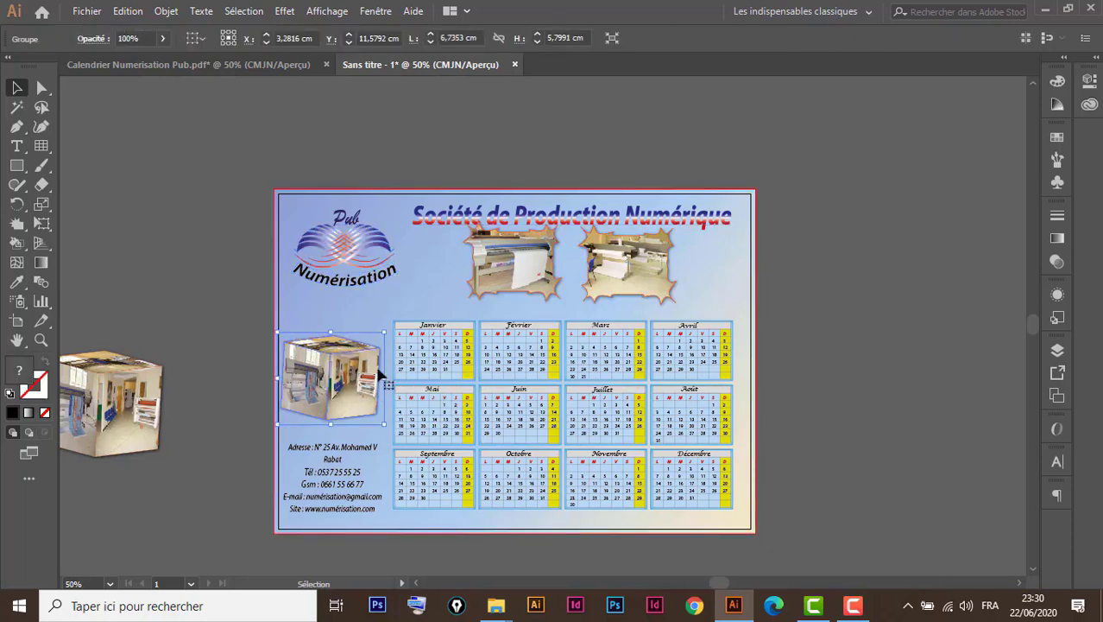
left_click_drag(382, 375, 384, 374)
key("Right")
key("Right")
key("Right")
key("Right")
key("Right")
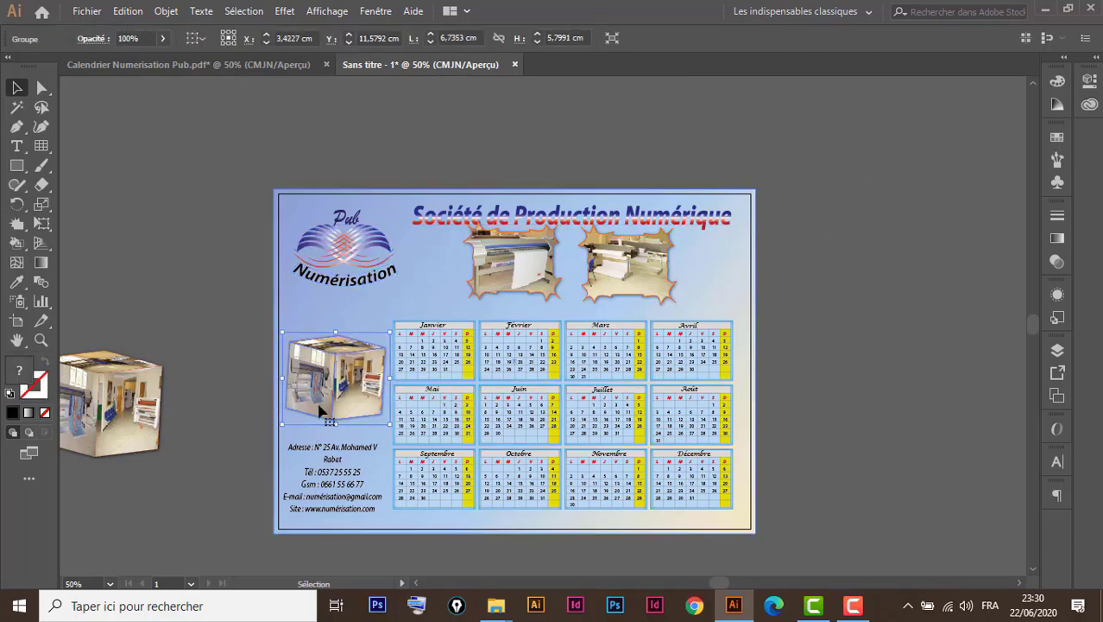
key("Right")
key("Right")
key("Right")
Nudge the contact address text right and up, then clear the selection.
left_click(334, 461)
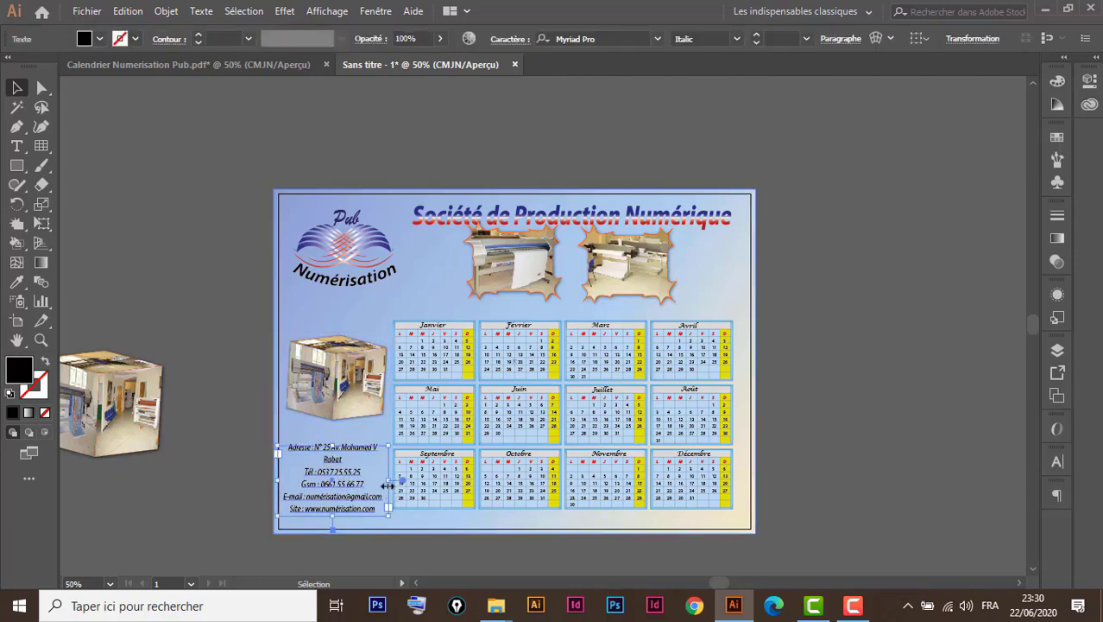
key("Right")
key("Right")
key("Right")
key("Right")
key("Right")
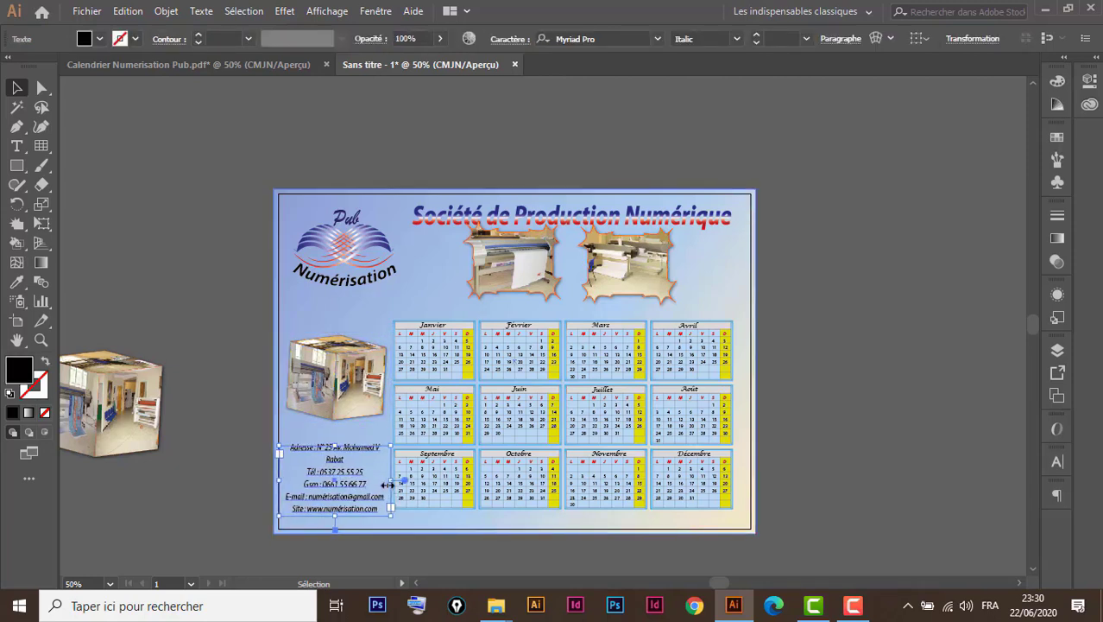
key("Up")
key("Up")
key("Up")
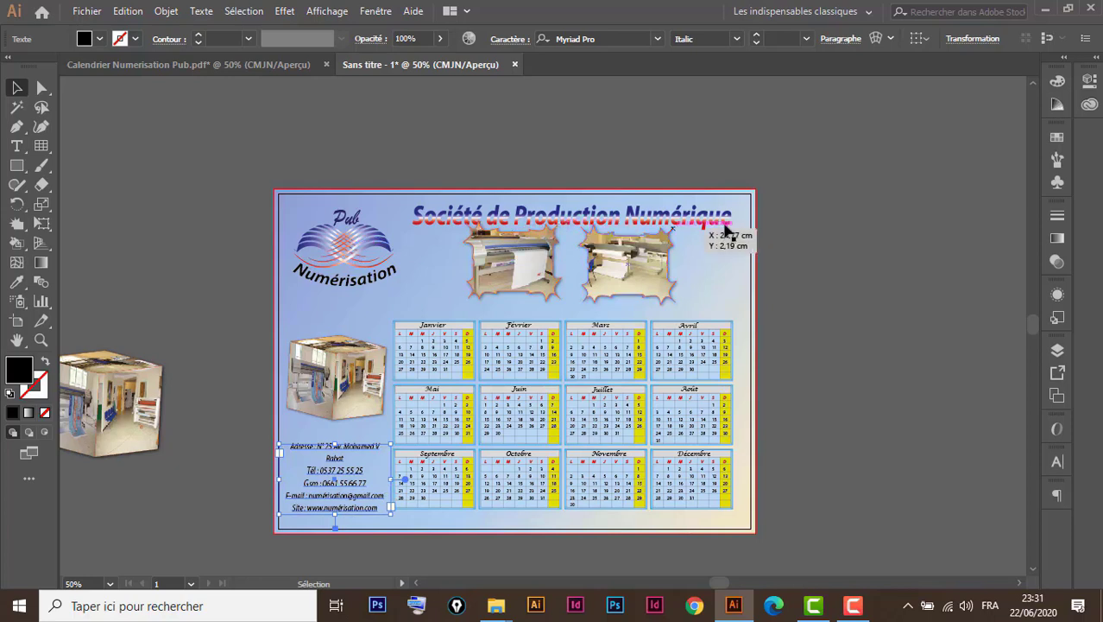
left_click(666, 264)
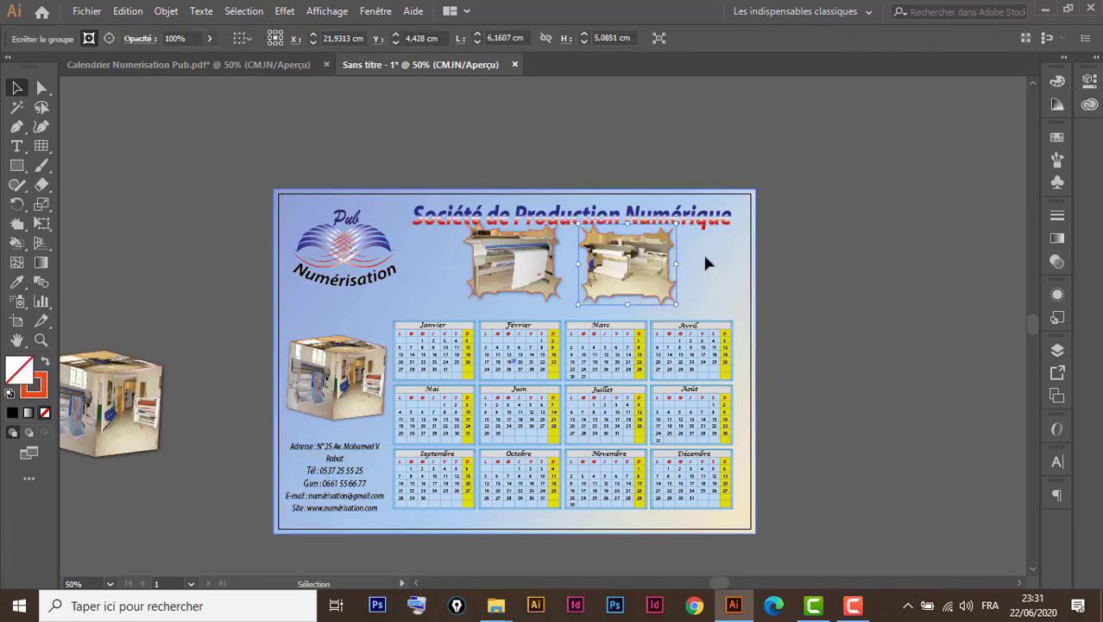
left_click(705, 261)
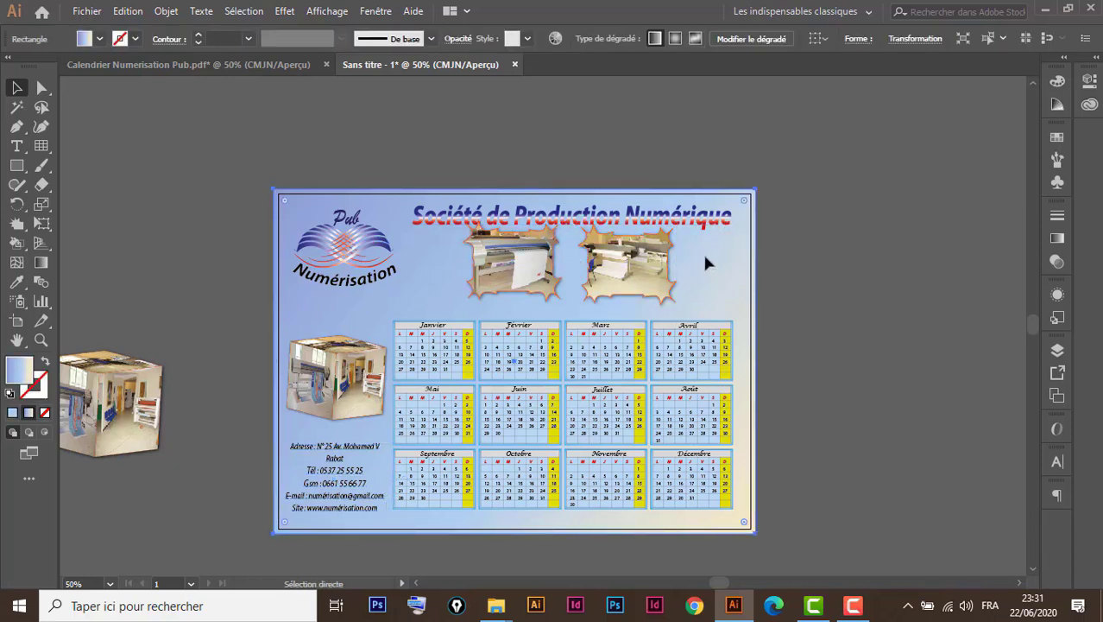
key("ctrl+shift+a")
Lower both printer photos and resize the title to about 20.05 × 1.88 cm.
left_click_drag(639, 291, 500, 304)
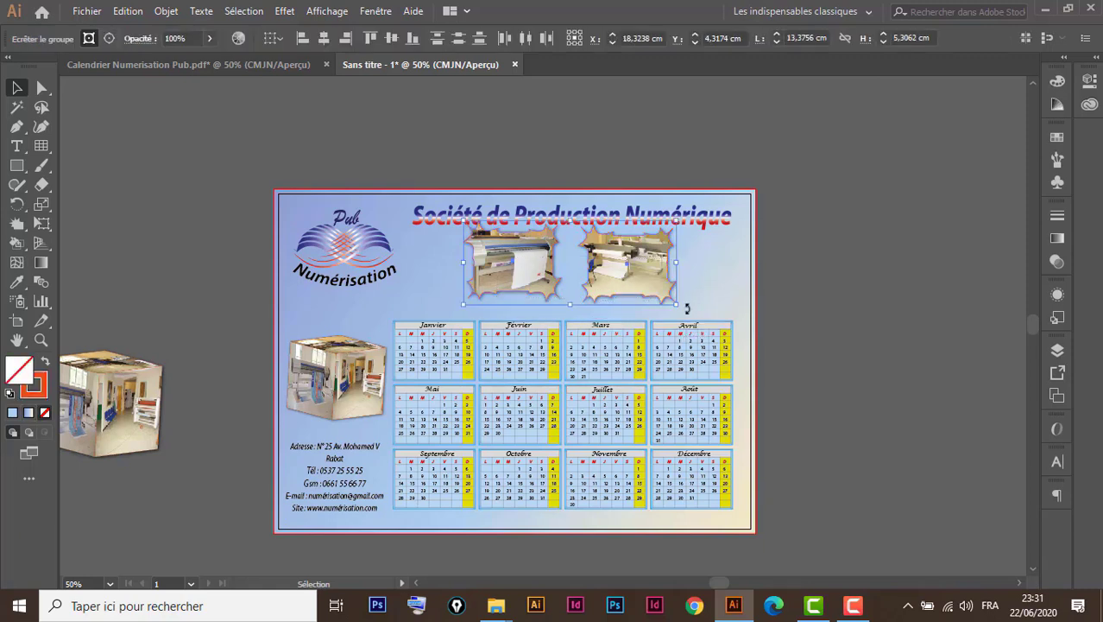
key("shift+Down")
key("shift+Down")
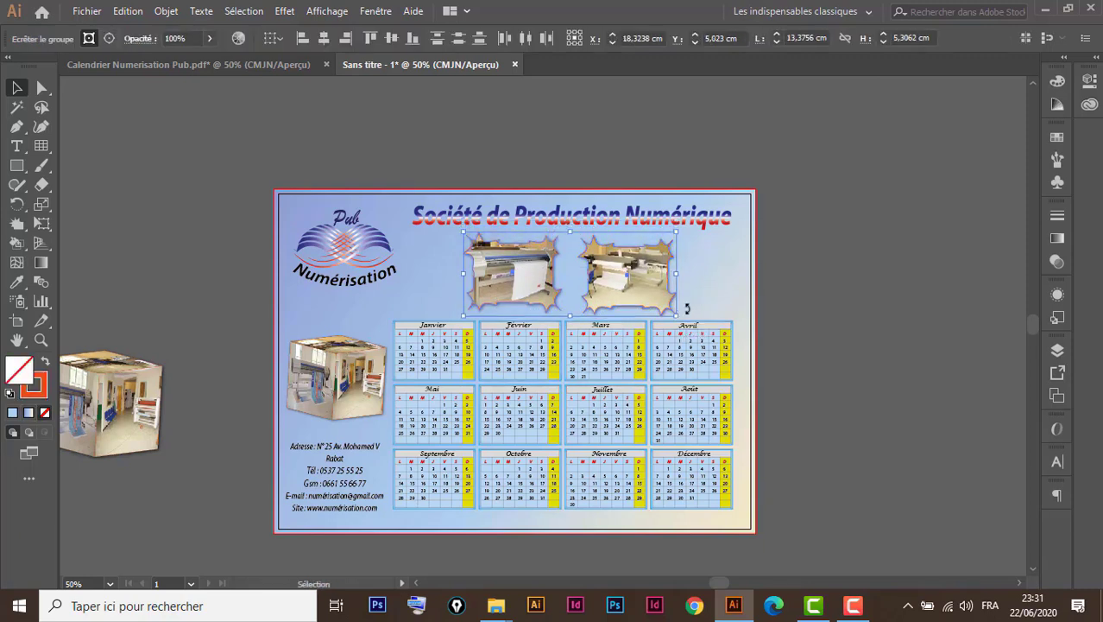
left_click(706, 215)
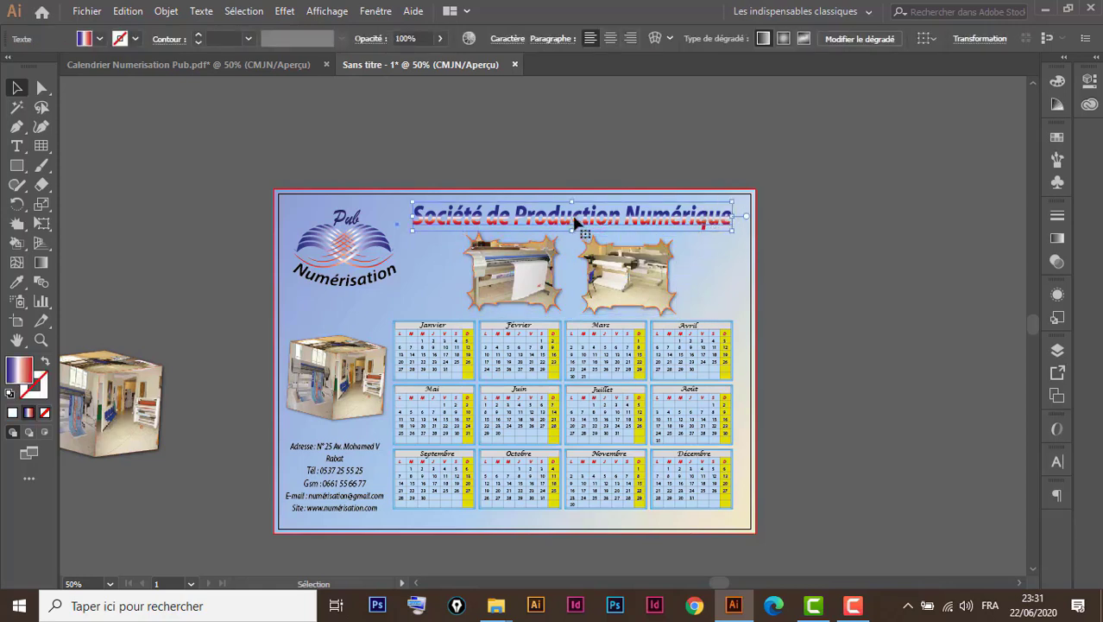
left_click_drag(572, 229, 572, 235)
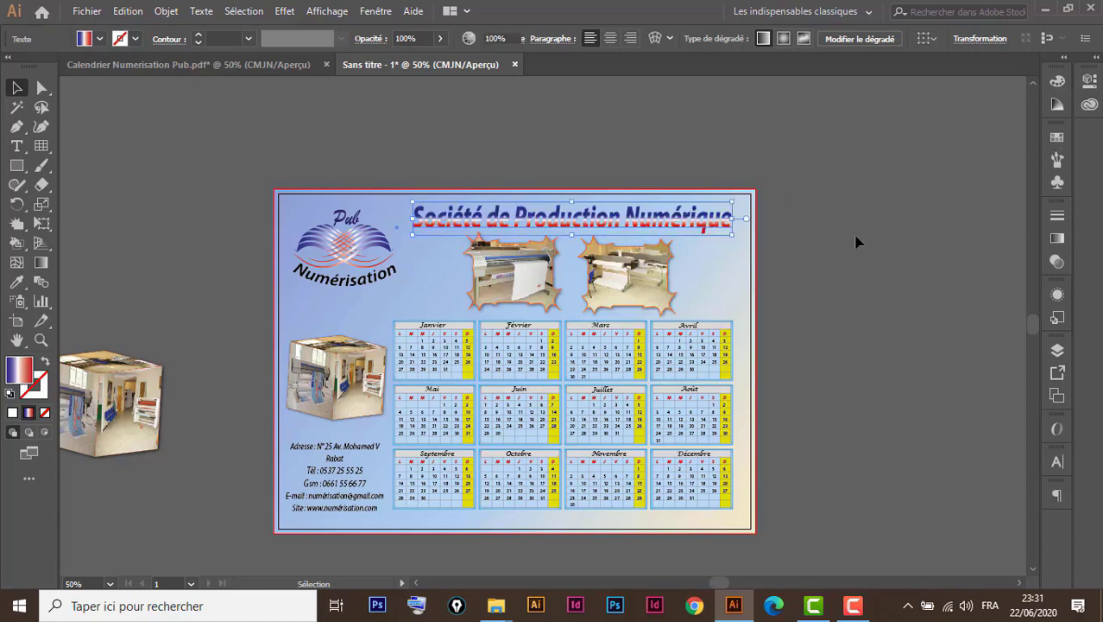
Move the shape beneath the spare cube photo upward.
left_click(797, 258)
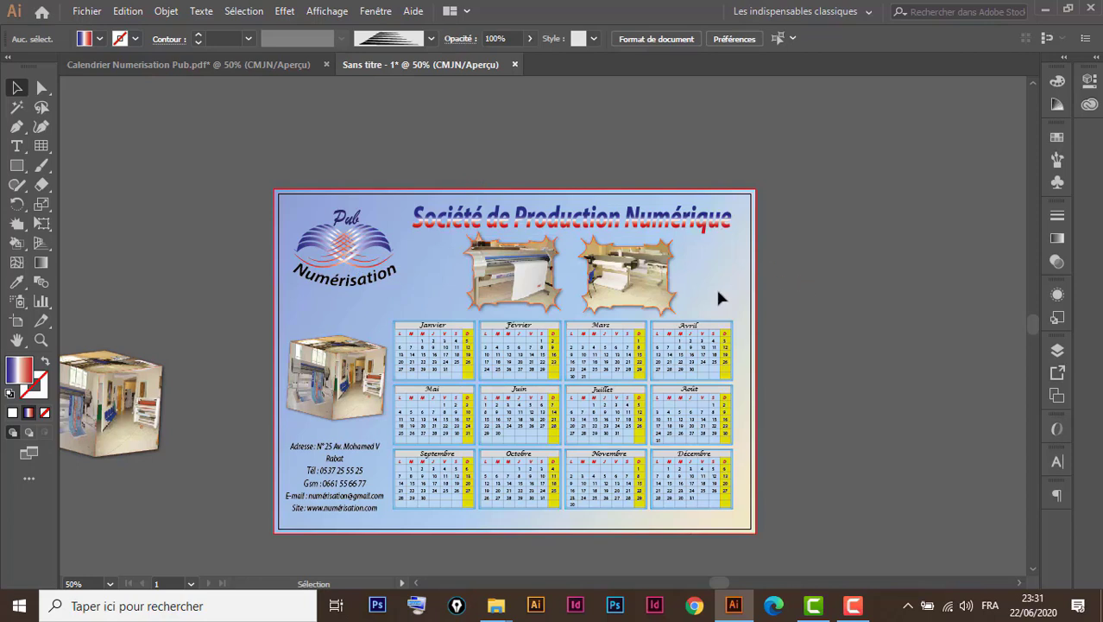
left_click_drag(129, 421, 124, 316)
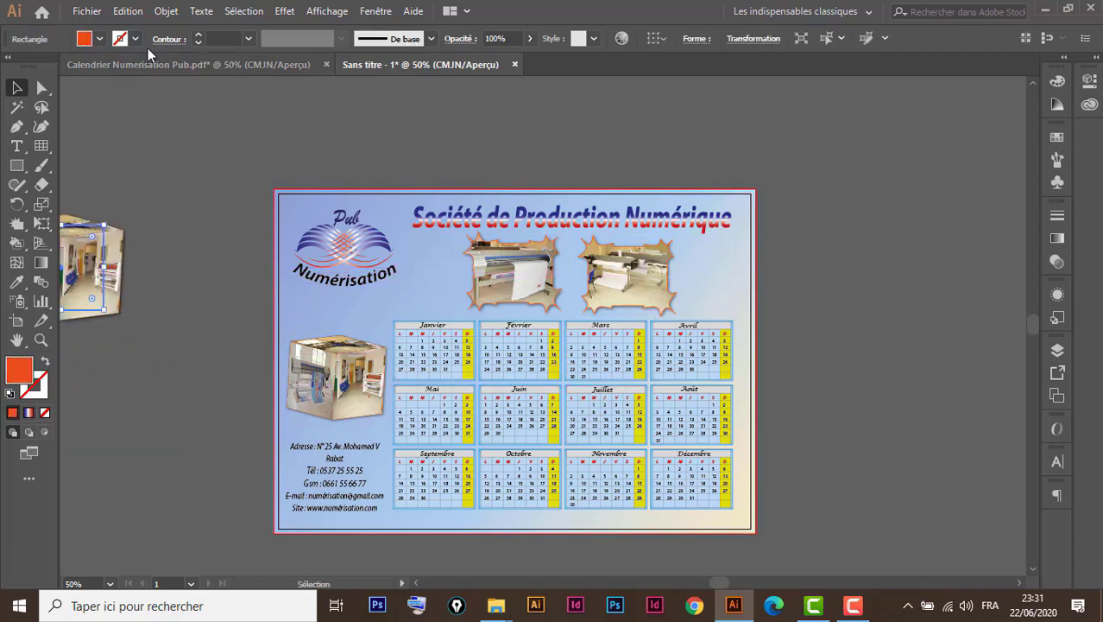
left_click(89, 12)
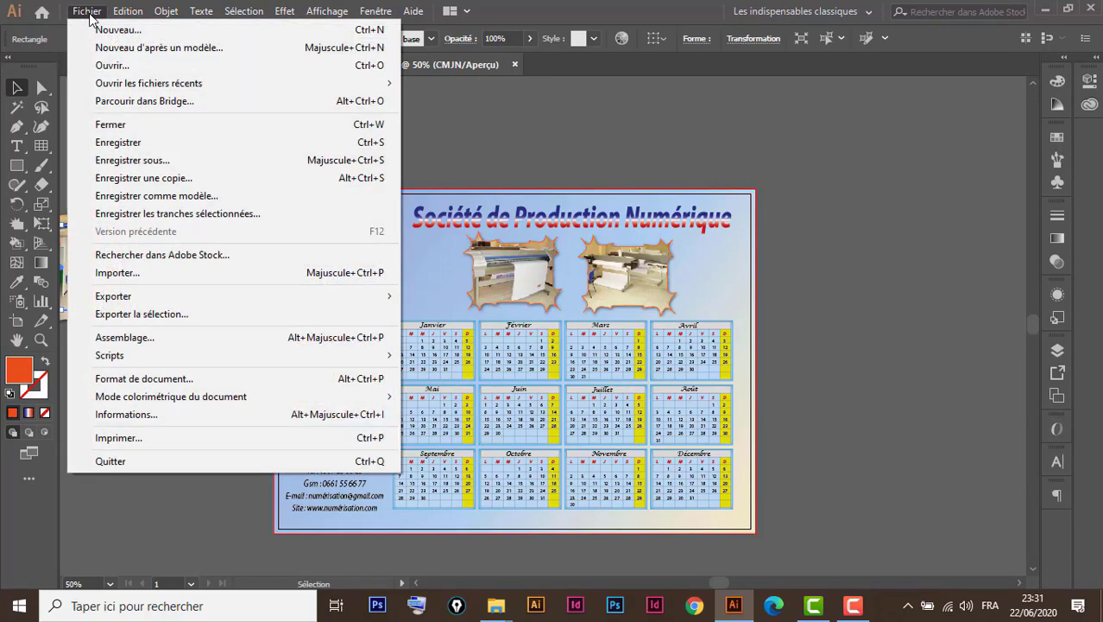
Save the calendar as calendrier 2020.ai with the default Illustrator options, then reopen Save As.
left_click(169, 164)
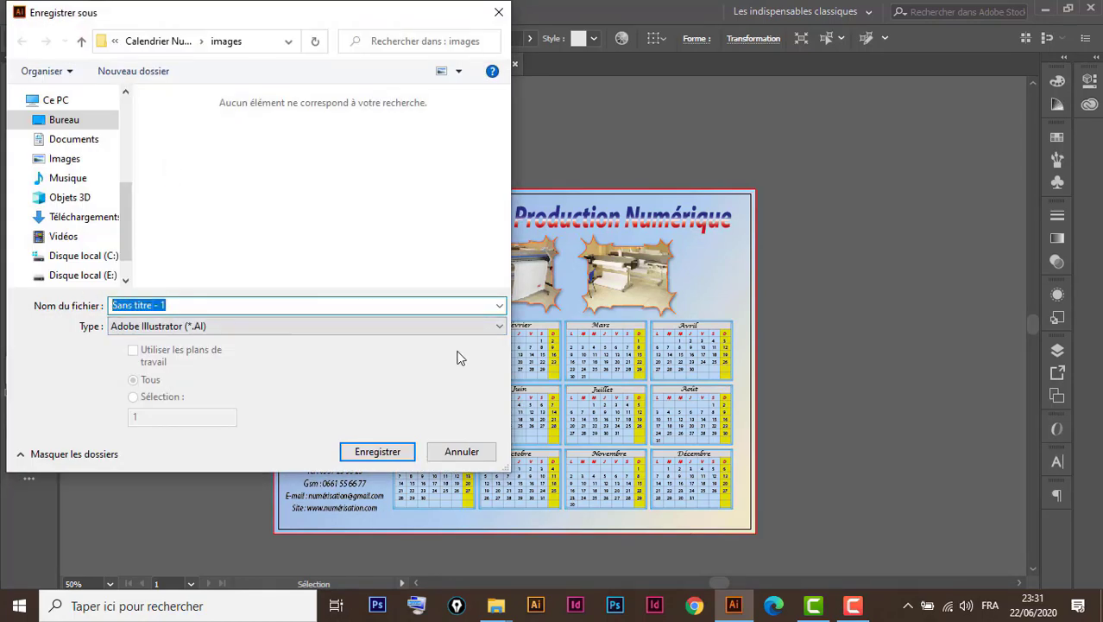
type("calendrier 2020")
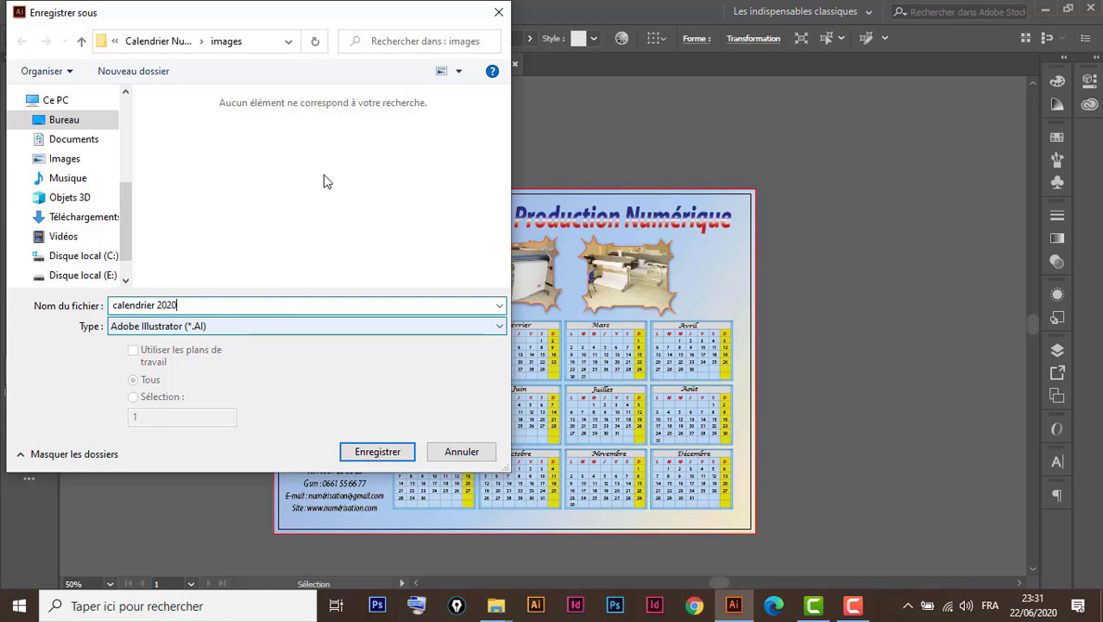
left_click(380, 452)
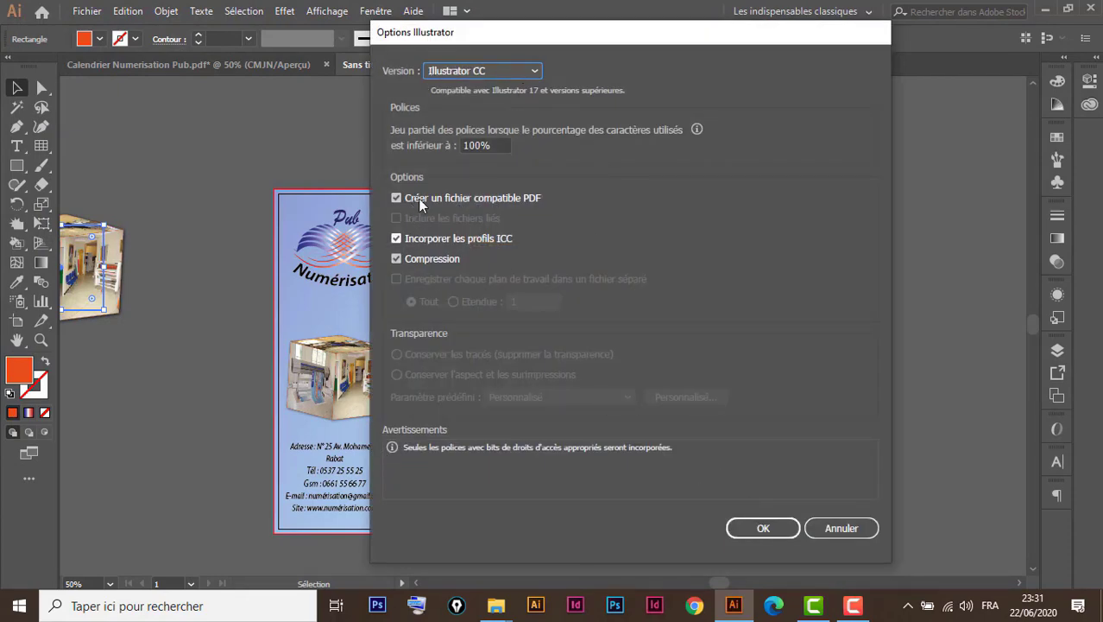
left_click(763, 528)
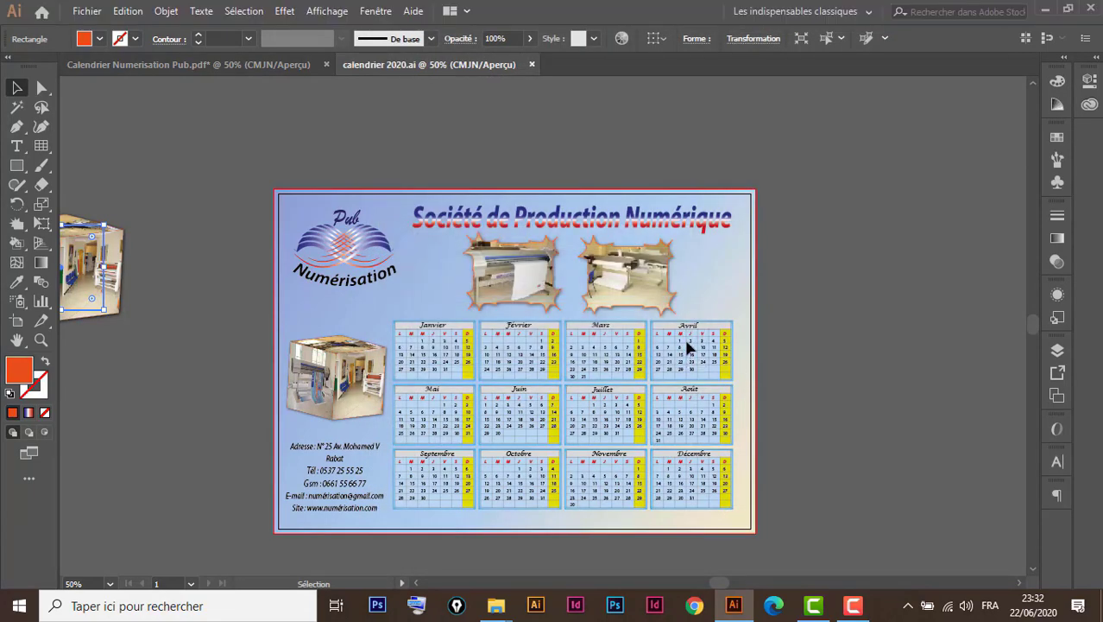
key("ctrl+shift+s")
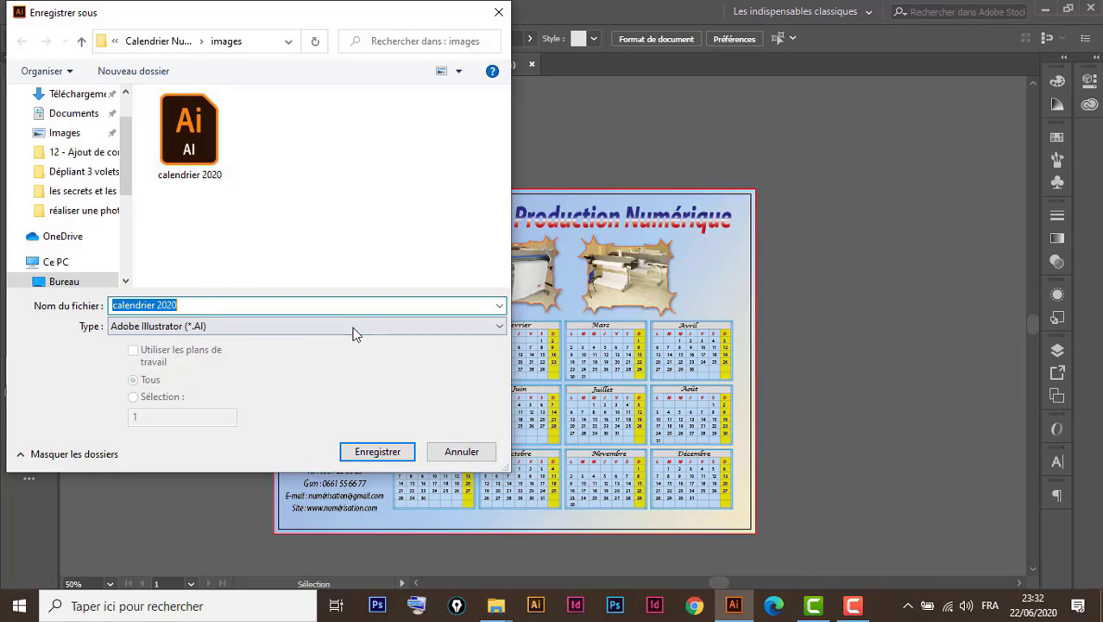
Choose PDF as the save format for calendrier 2020.
left_click(352, 327)
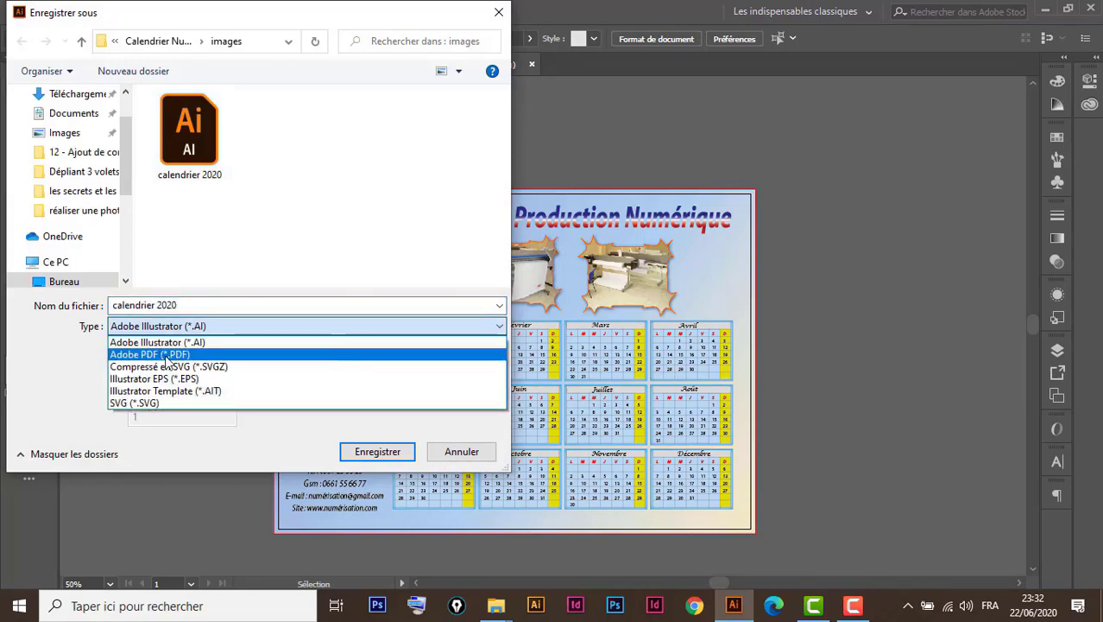
left_click(167, 355)
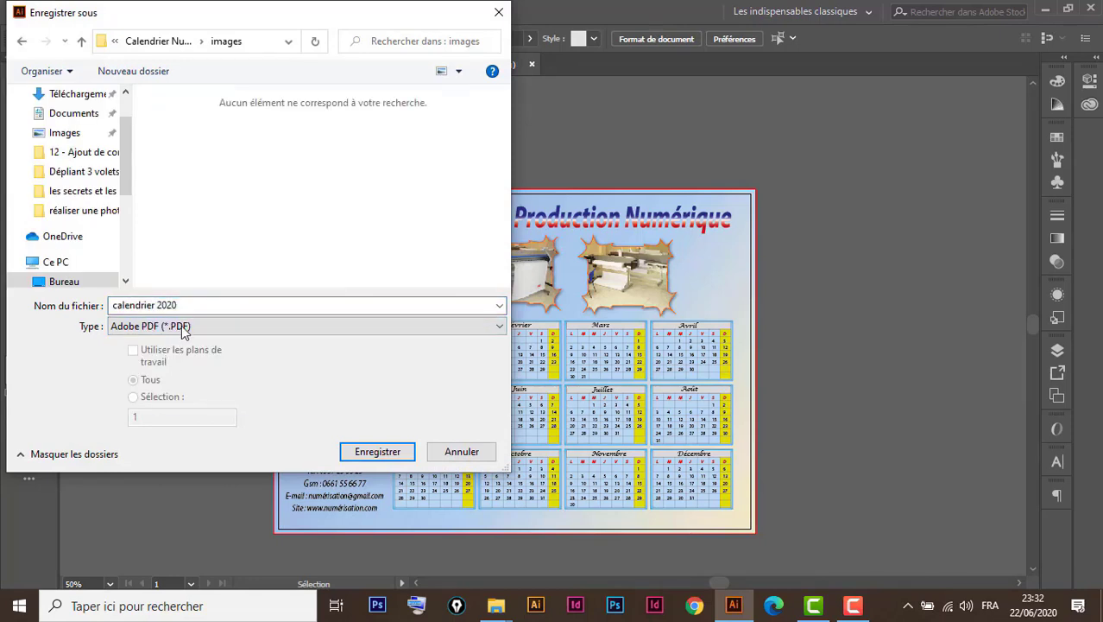
left_click(386, 455)
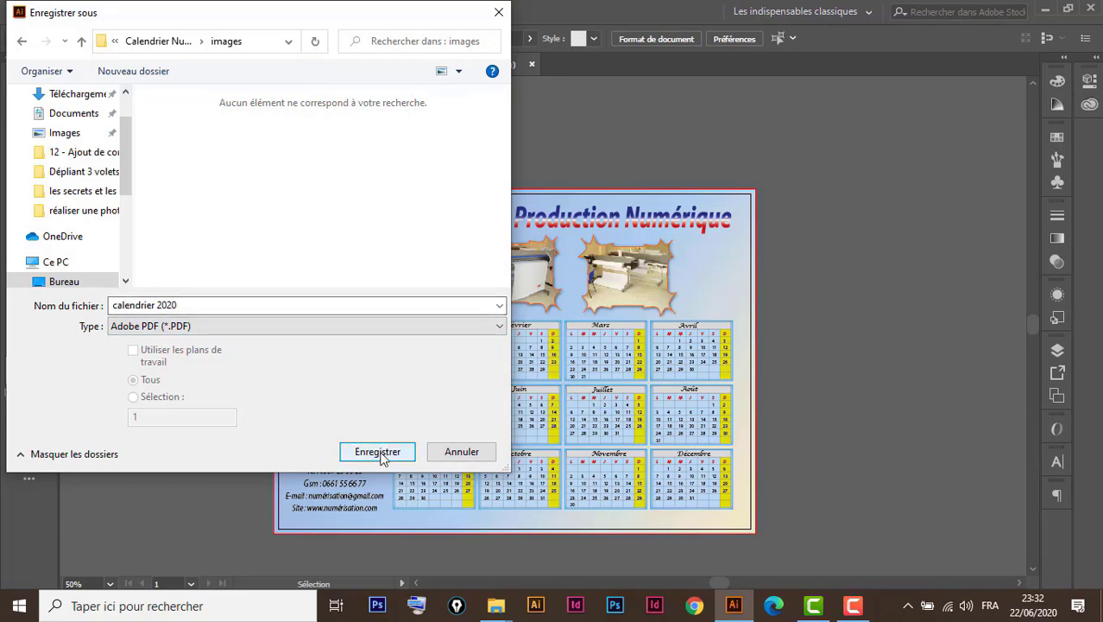
left_click(379, 452)
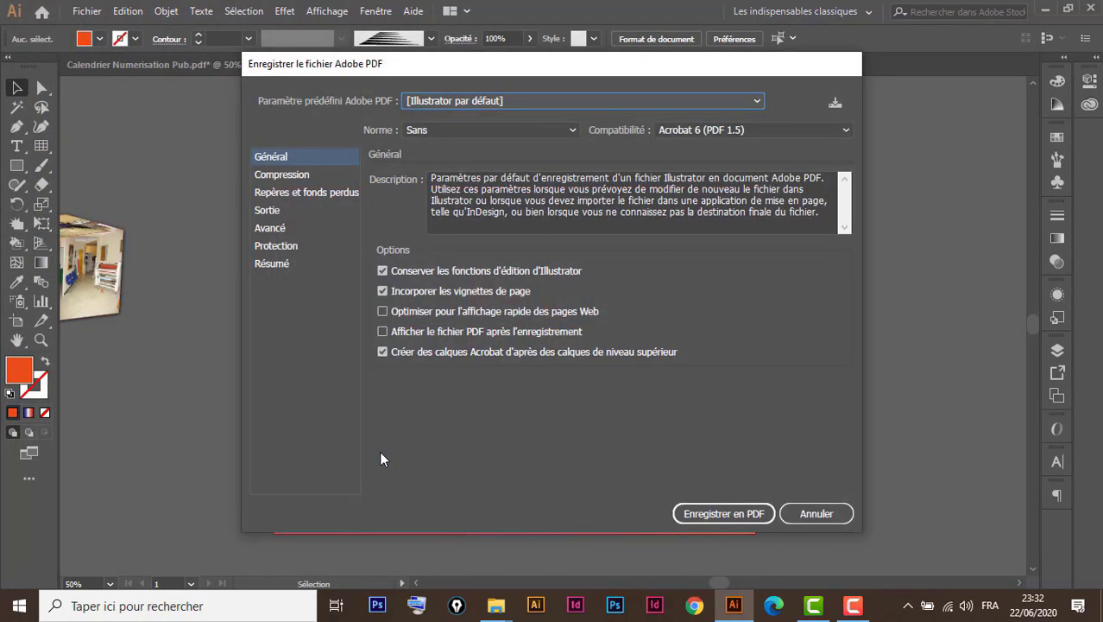
Save the PDF with Qualité supérieure preset and Acrobat 8 (PDF 1.7) compatibility, then open it.
left_click(601, 102)
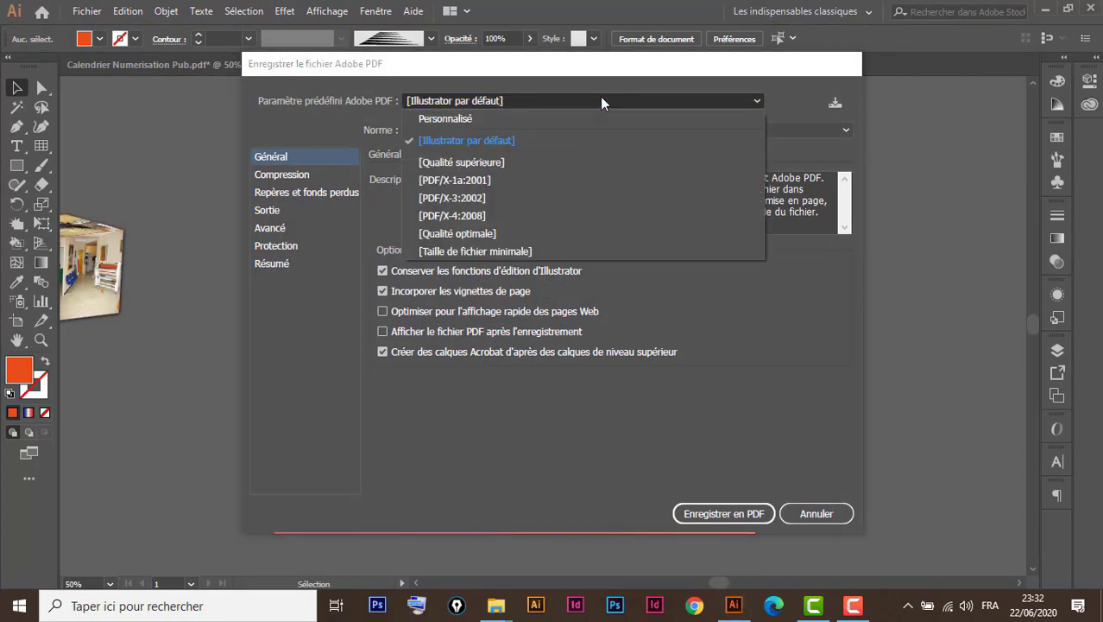
left_click(488, 162)
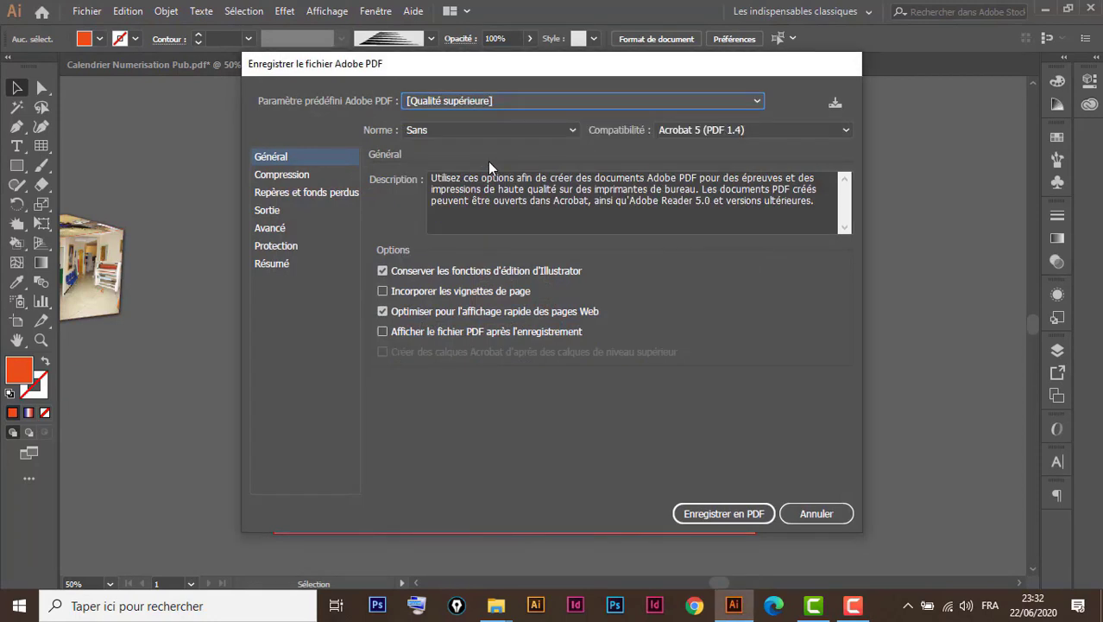
left_click(775, 128)
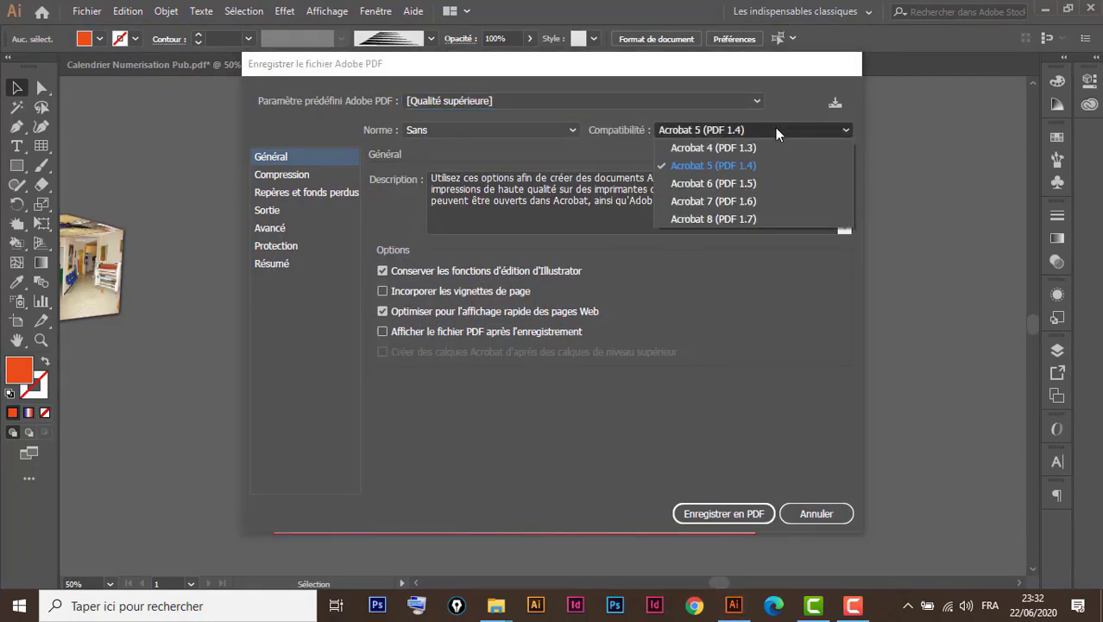
left_click(741, 220)
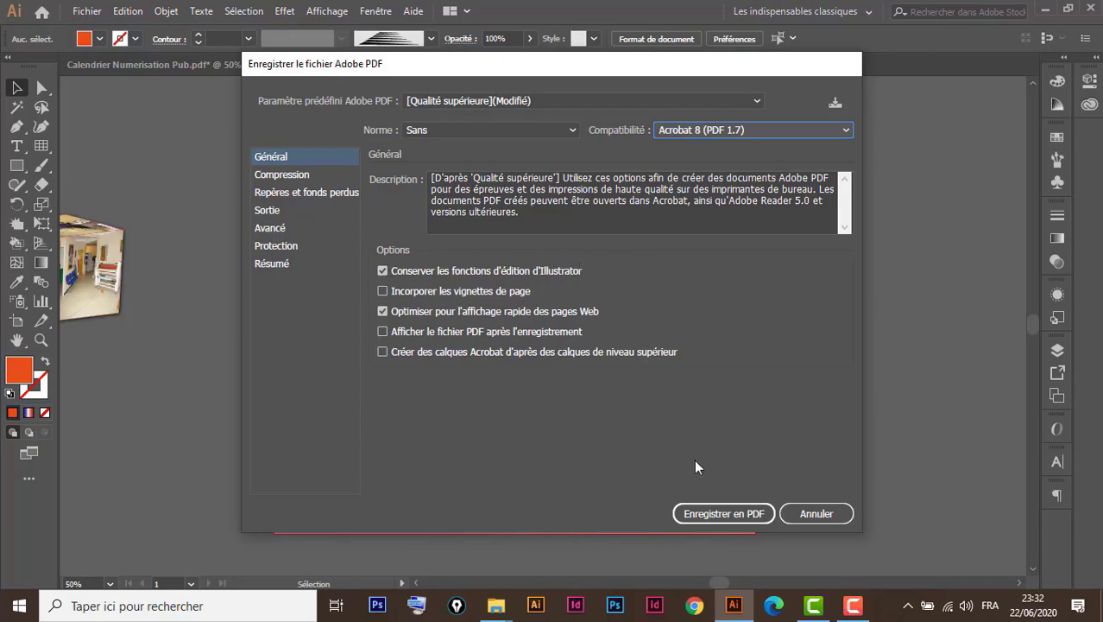
left_click(723, 514)
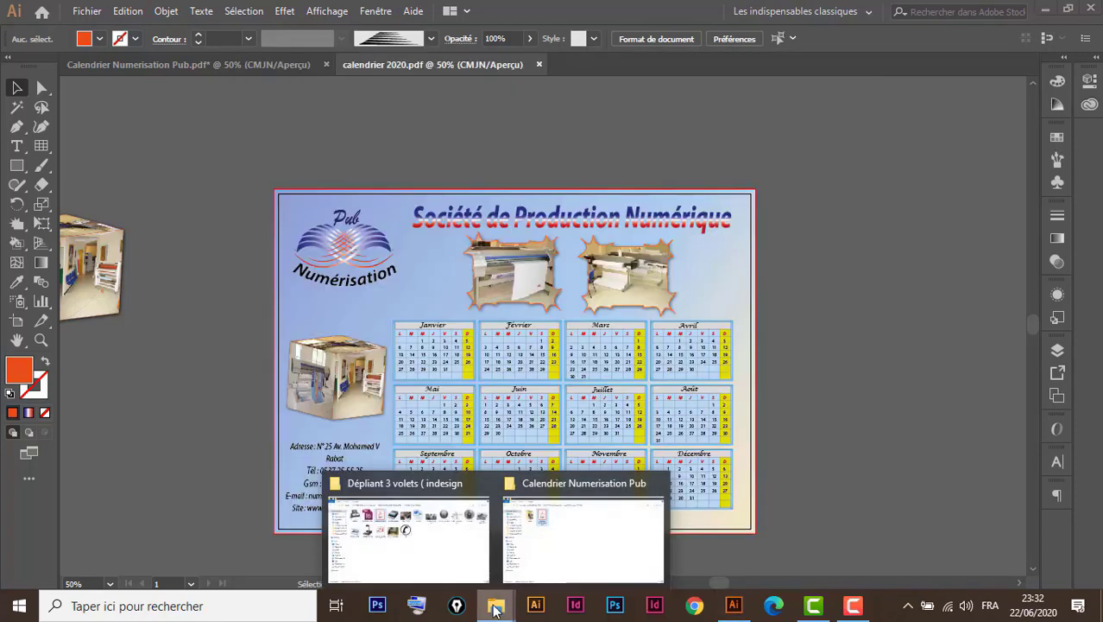
left_click(571, 547)
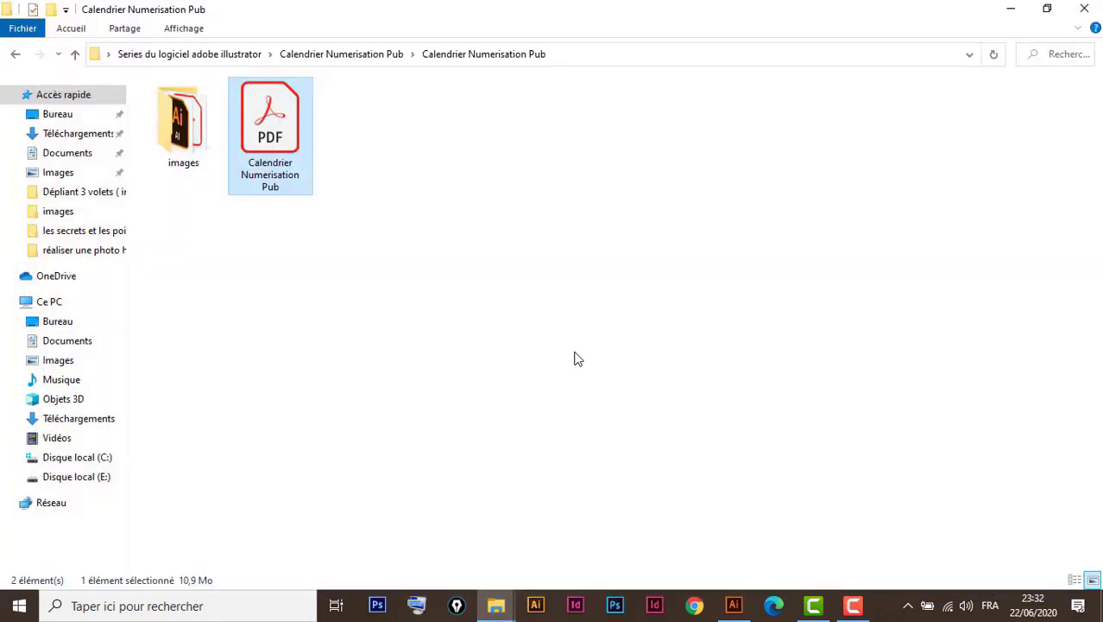
double_click(183, 126)
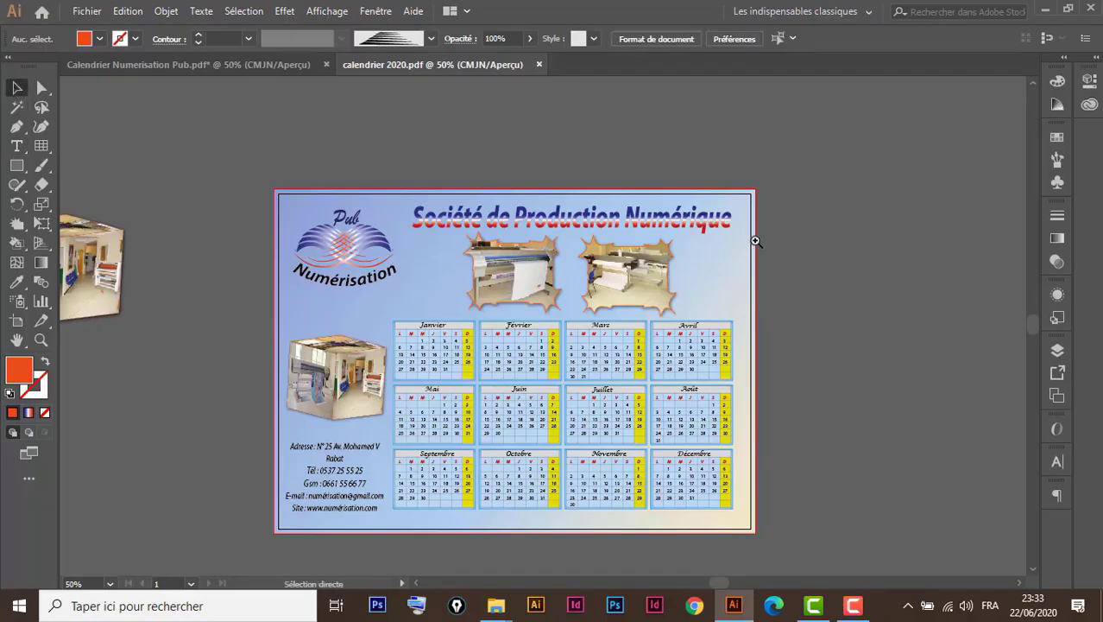
Add a vertical '2020' beside the second photo, enlarged to 45 pt.
left_click_drag(754, 228, 566, 380)
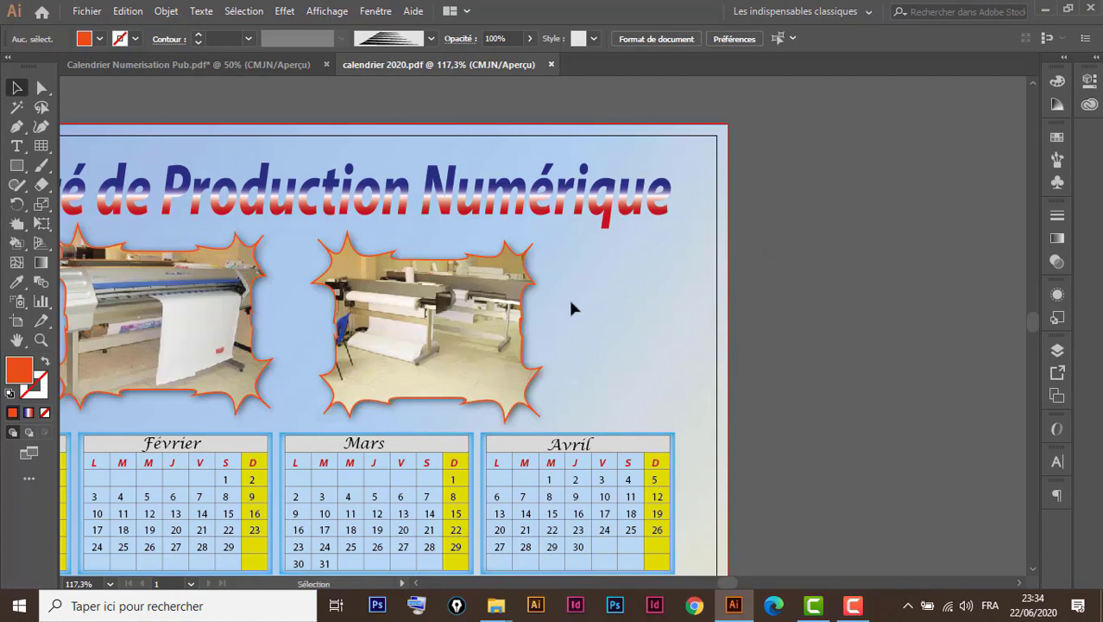
left_click(18, 147)
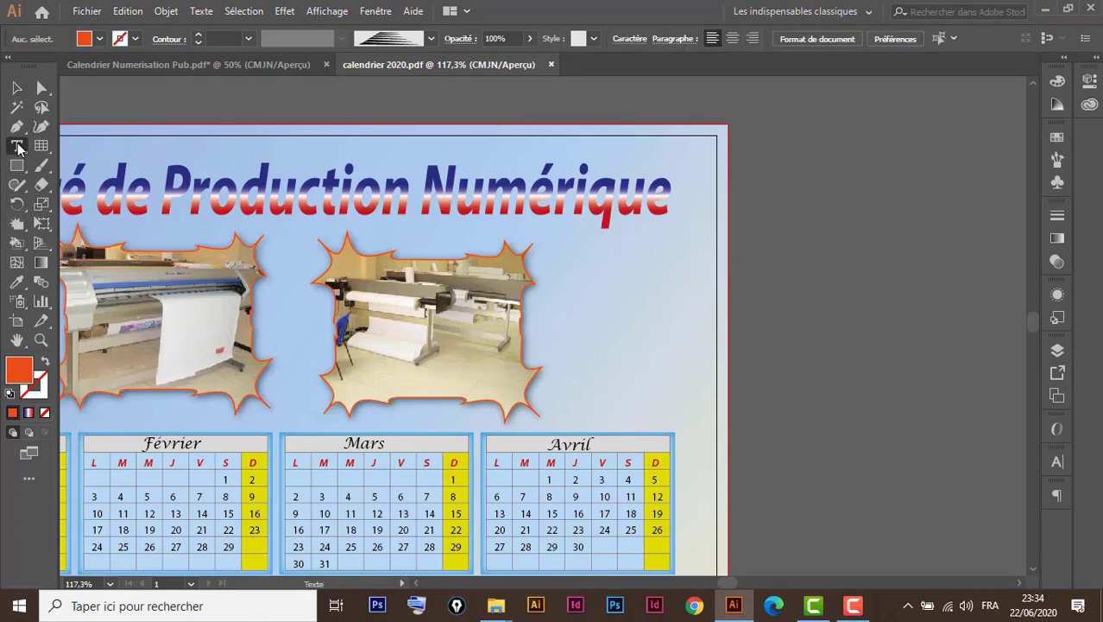
left_click_drag(19, 148, 117, 210)
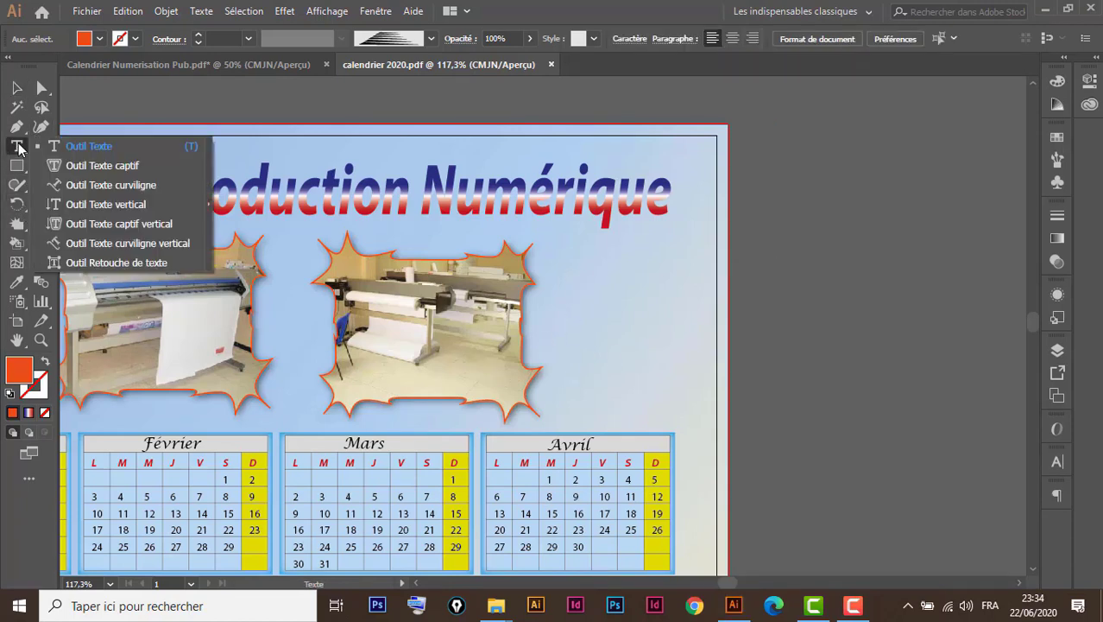
left_click(117, 207)
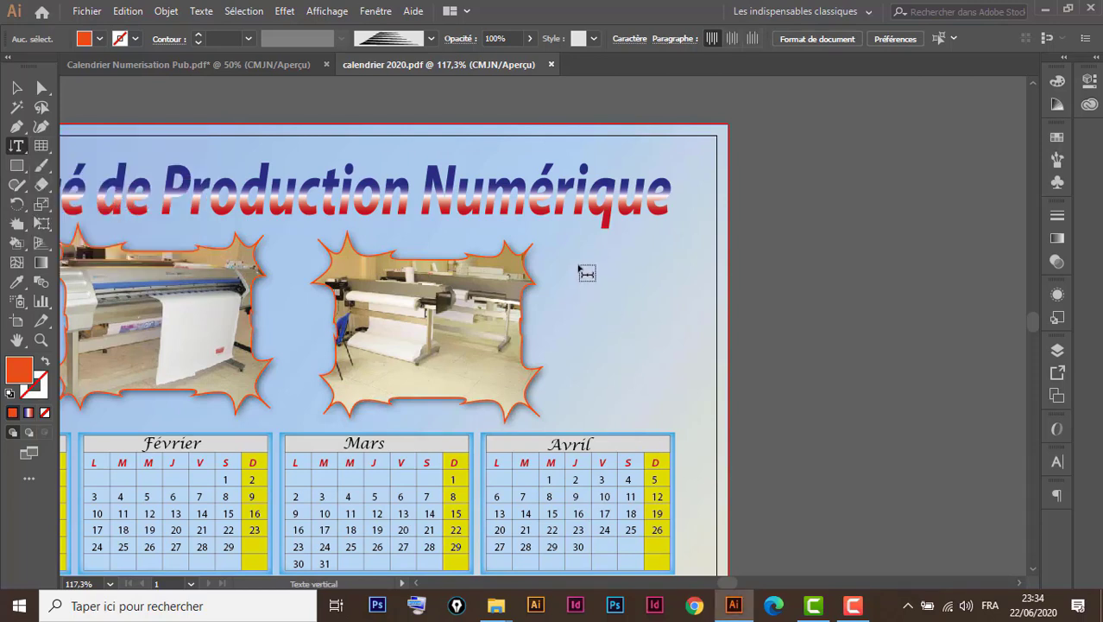
left_click(586, 272)
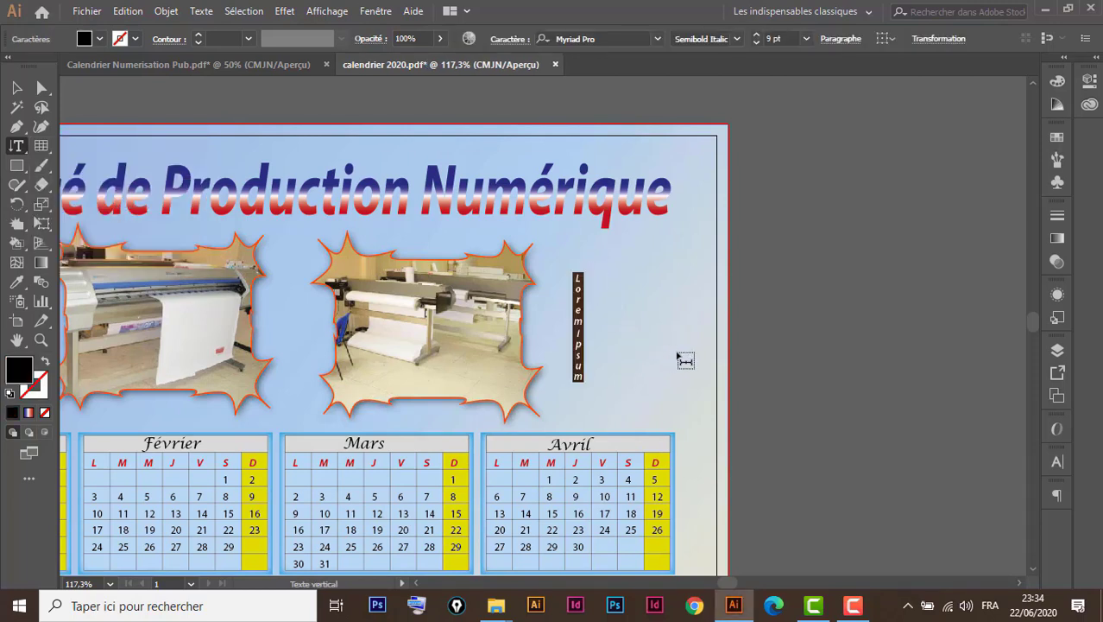
type("2020")
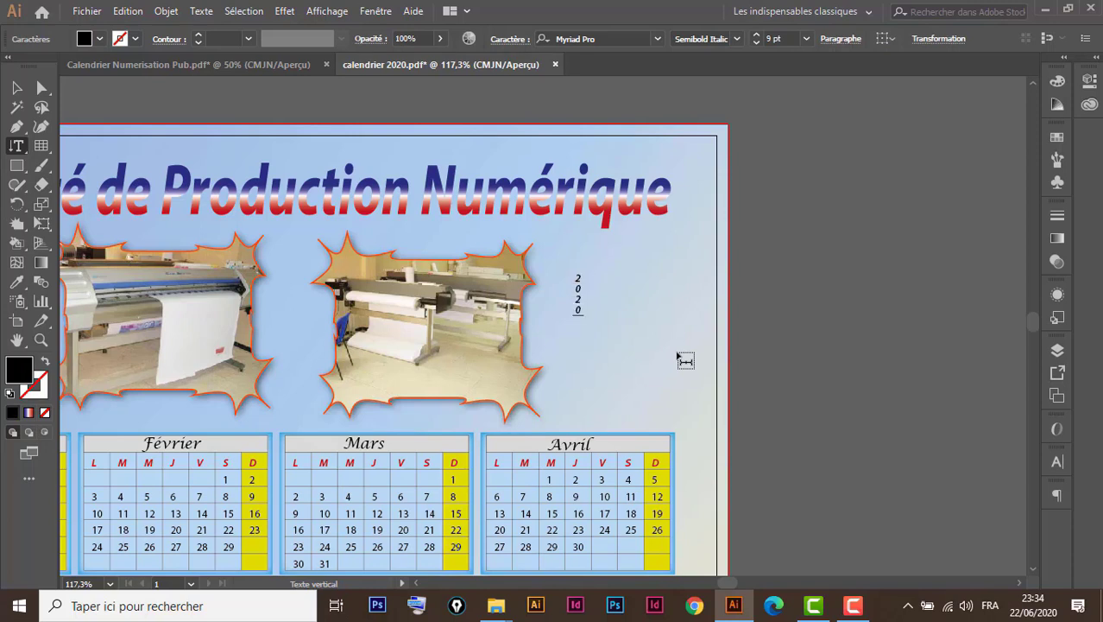
key("Escape")
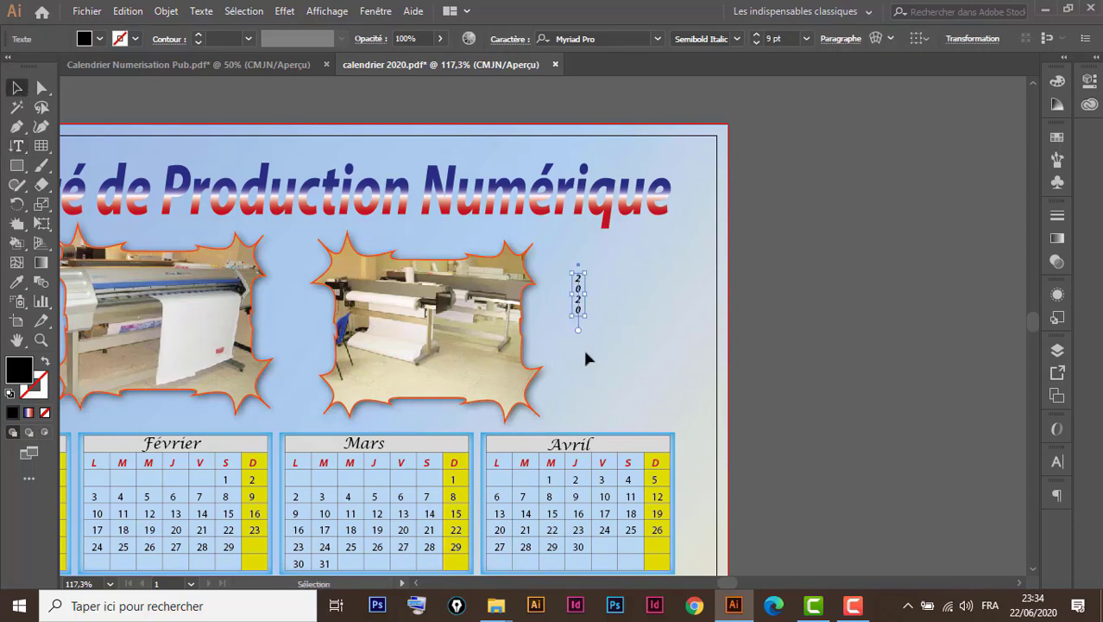
left_click_drag(587, 316, 637, 412)
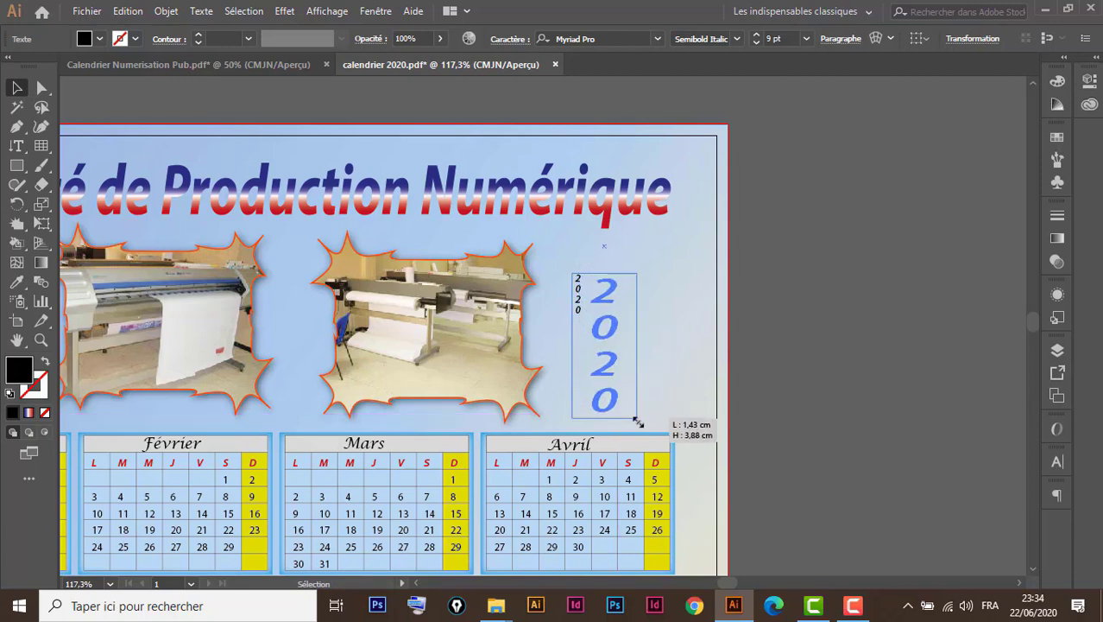
left_click_drag(637, 413, 637, 423)
left_click_drag(598, 298, 573, 285)
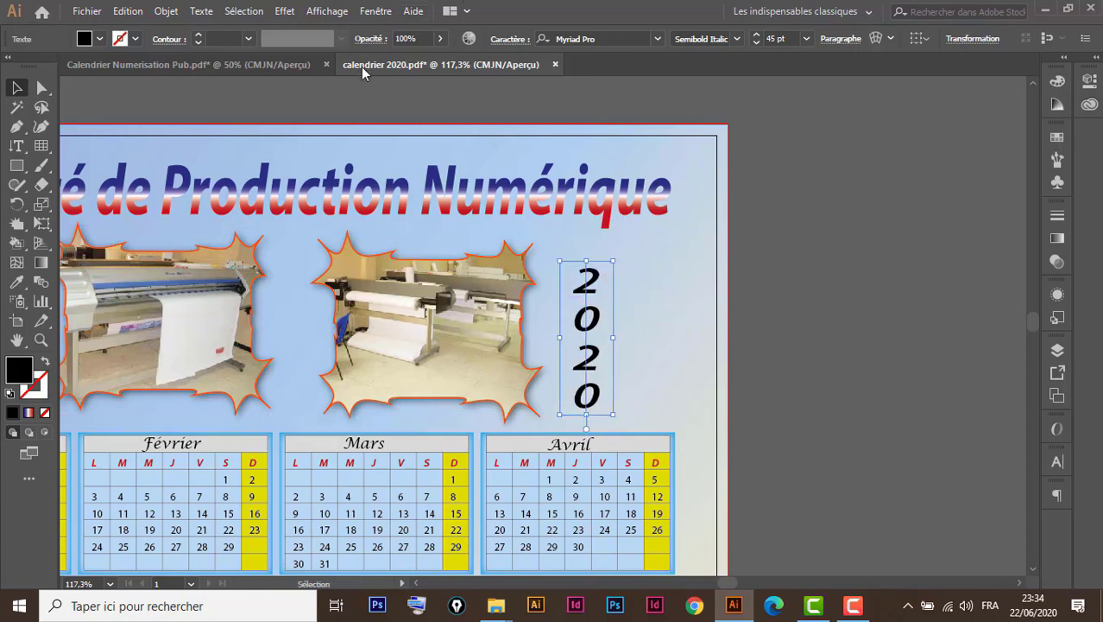
Fill the 2020 text red with a 1 pt orange outline.
left_click(100, 39)
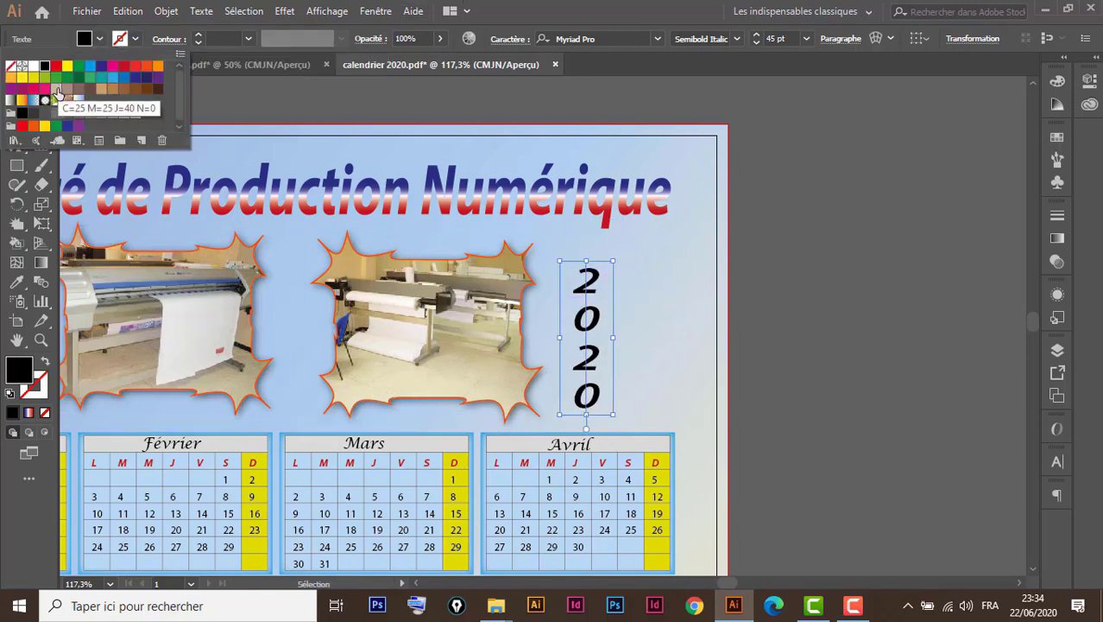
left_click(55, 69)
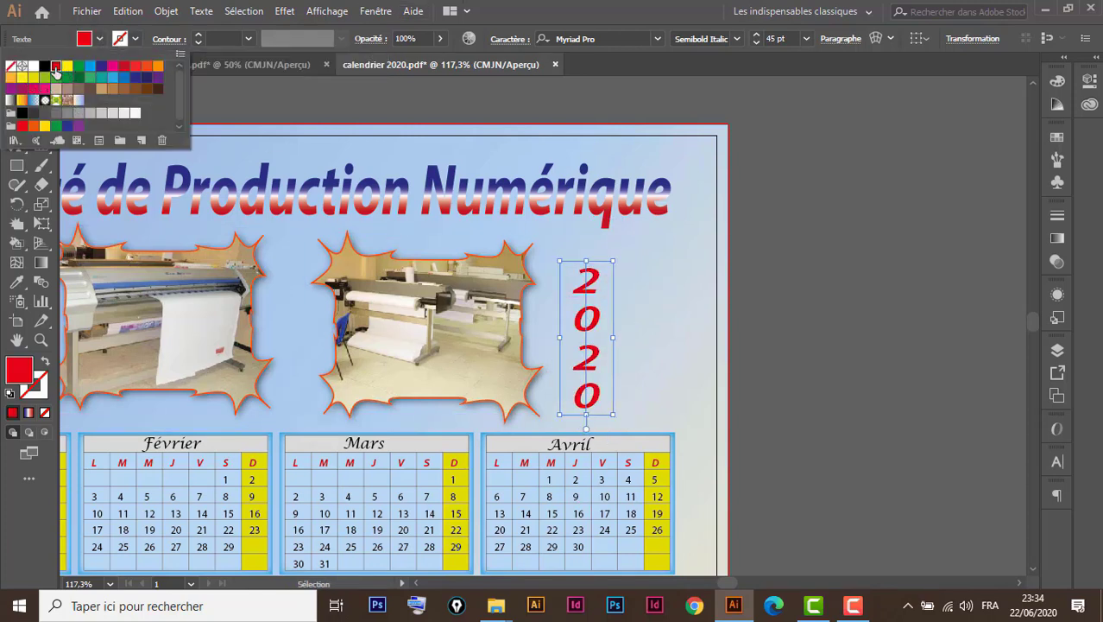
left_click(135, 38)
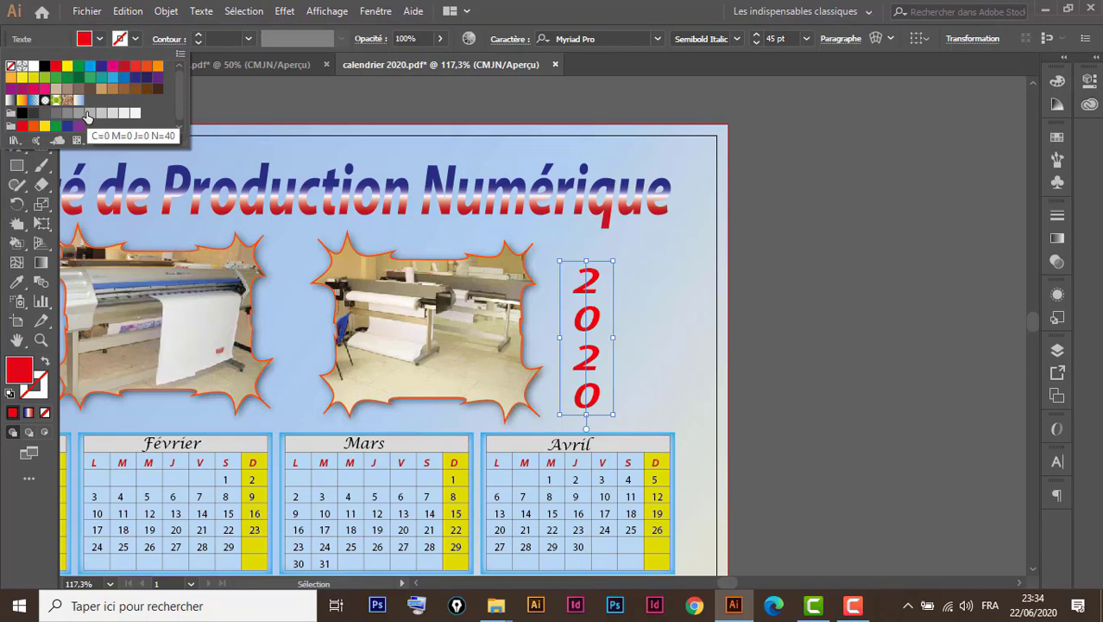
left_click(157, 67)
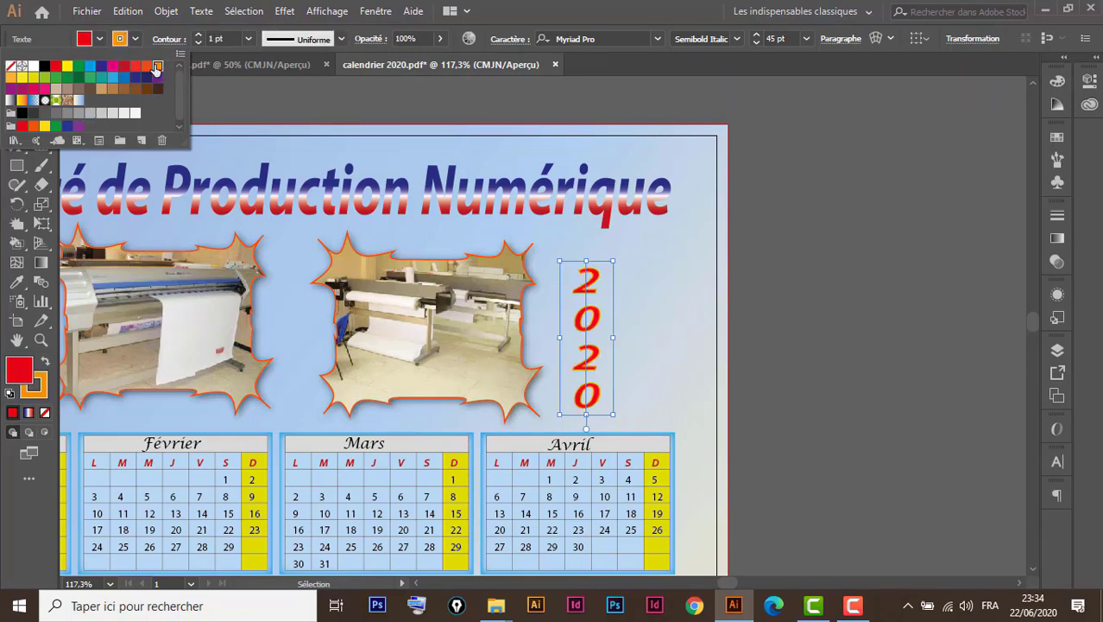
left_click(195, 104)
scroll(195, 103, "right", 5)
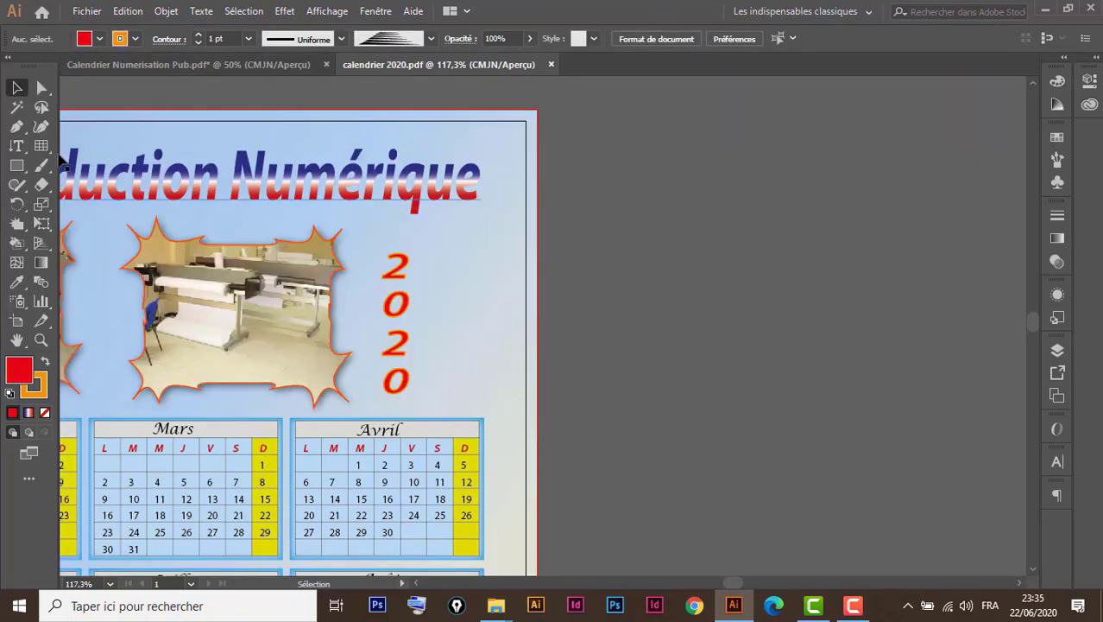
Paste the CALENDRIER title beside the red 2020 and colour it dark blue.
key("ctrl+v")
left_click_drag(632, 276, 555, 308)
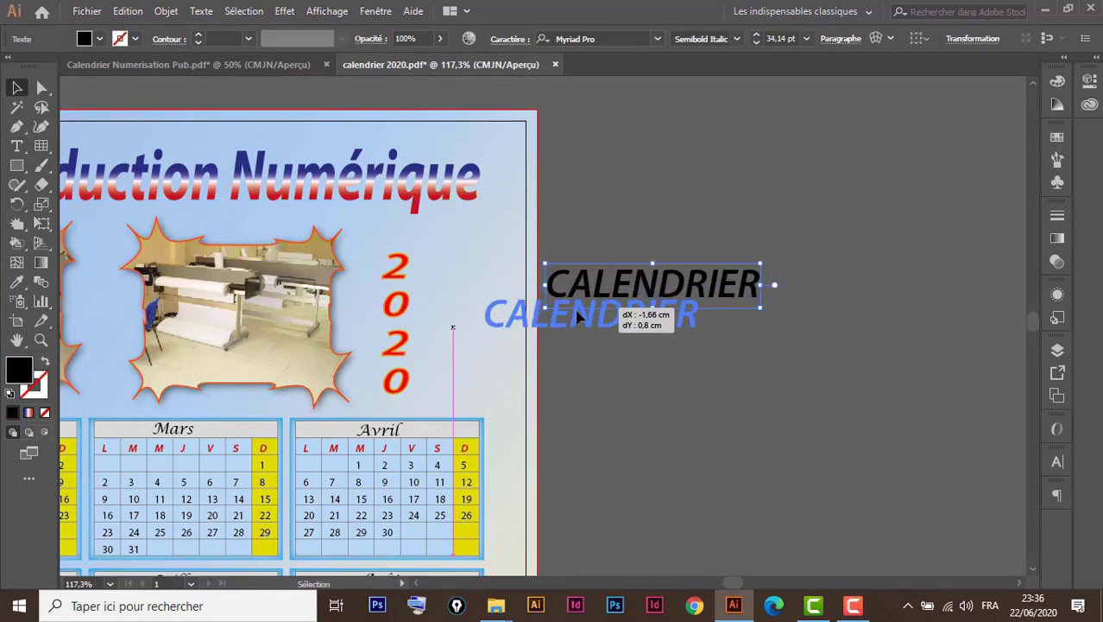
left_click(99, 38)
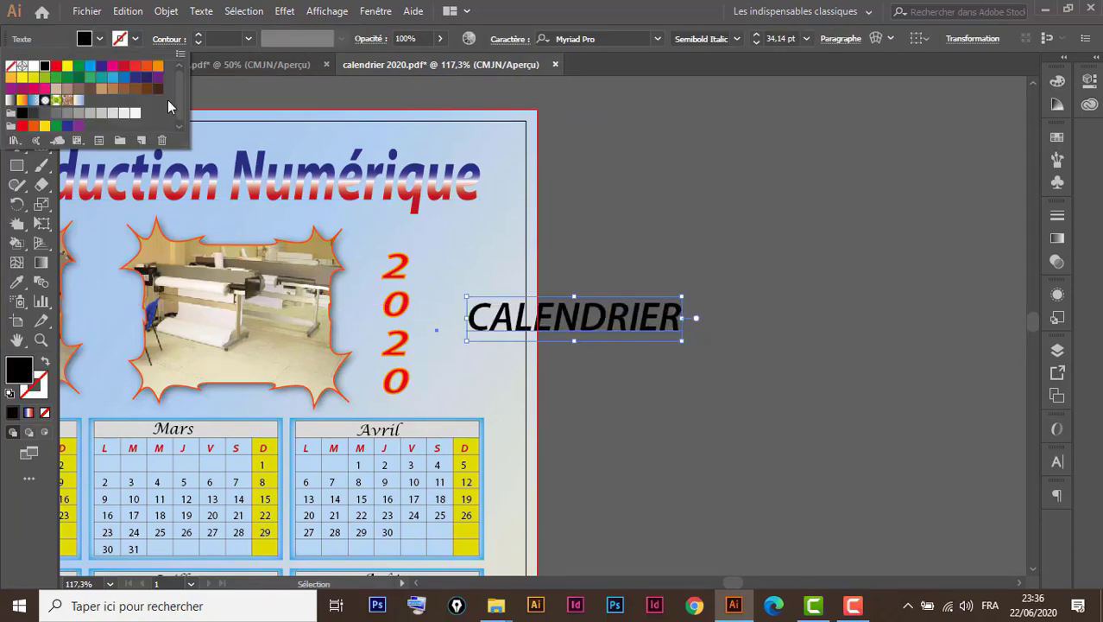
left_click(135, 78)
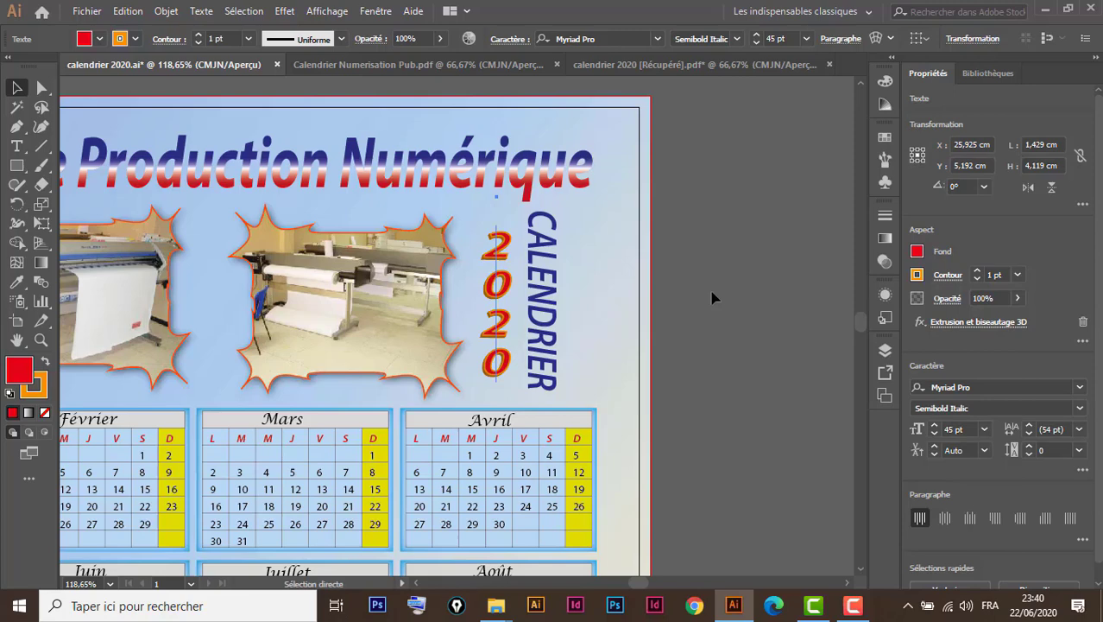
Zoom out to 50% and pan to show the whole calendar page.
key("ctrl+minus")
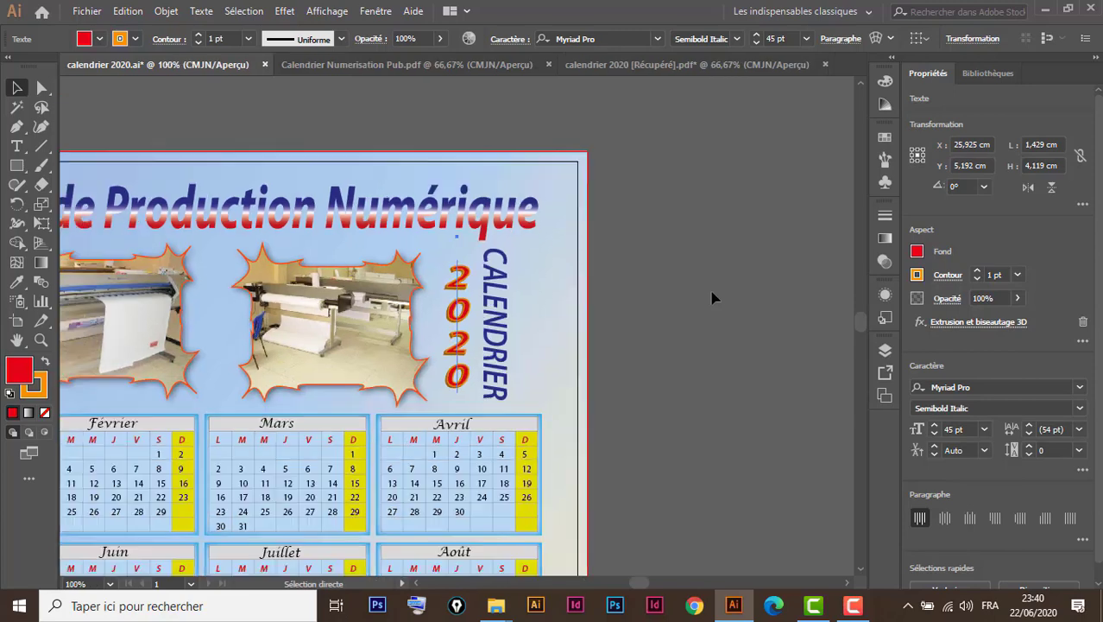
key("ctrl+minus")
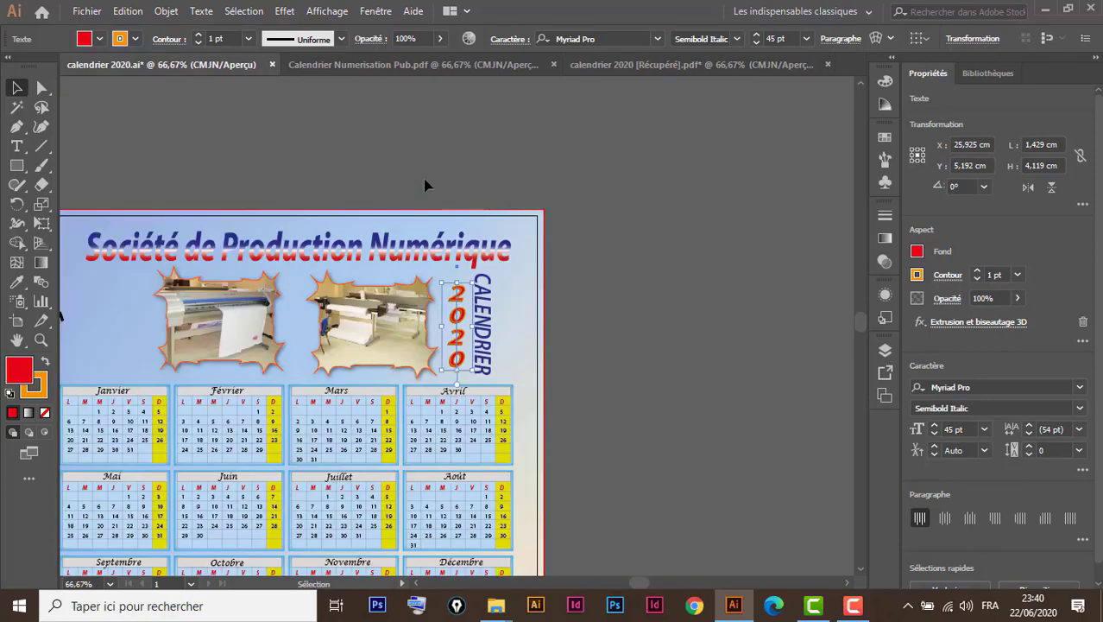
left_click_drag(364, 177, 575, 107)
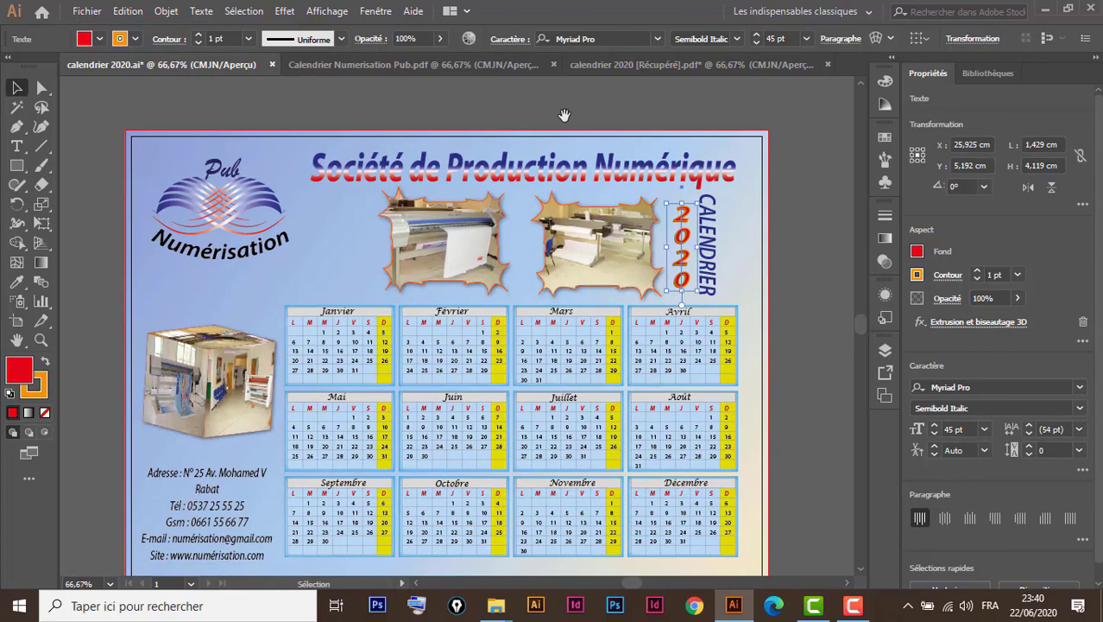
key("a")
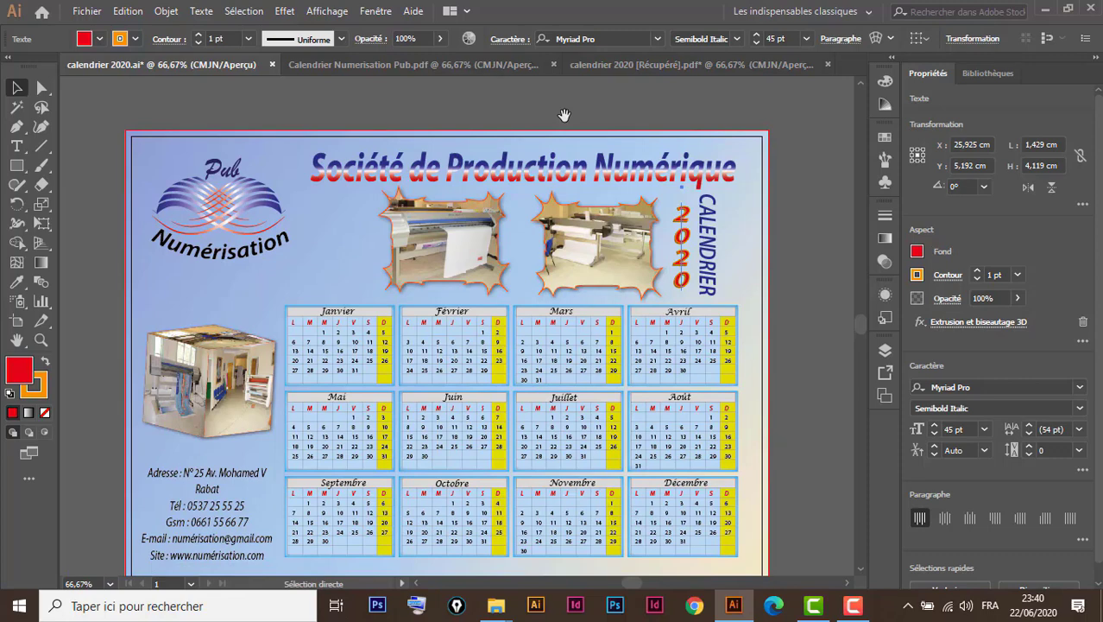
key("ctrl+minus")
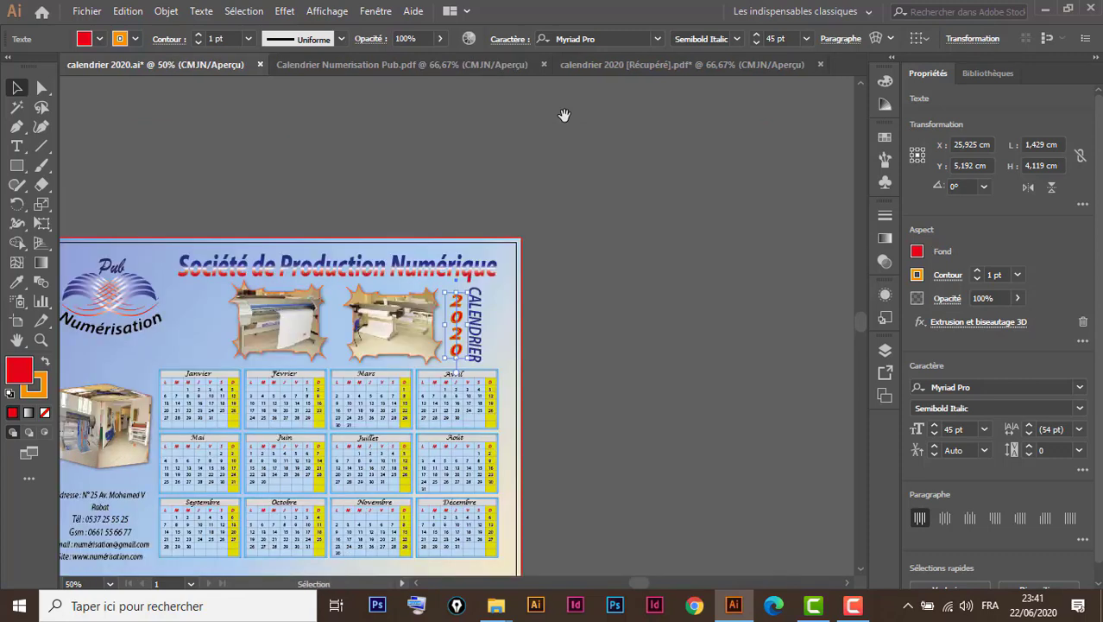